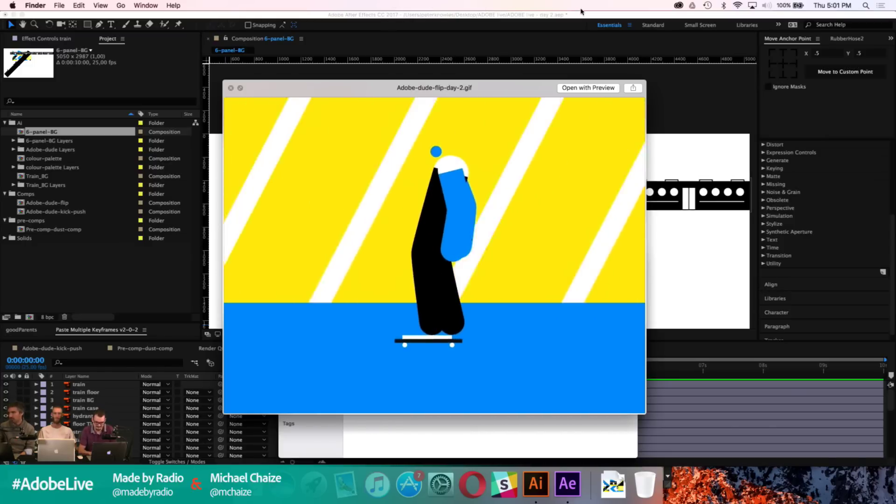
Step: Try to connect the paired Bluetooth mouse to the computer
{"action": "left_click", "coordinate": [724, 6]}
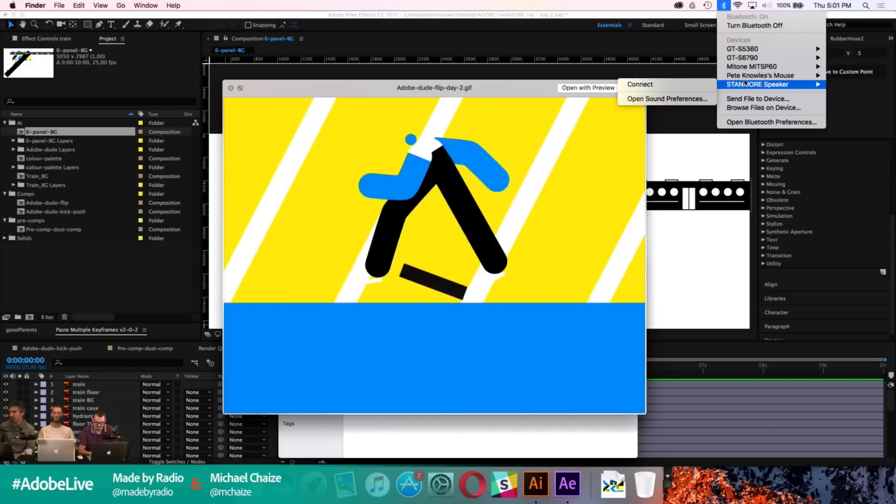
{"action": "mouse_move", "coordinate": [761, 75]}
{"action": "left_click", "coordinate": [693, 80]}
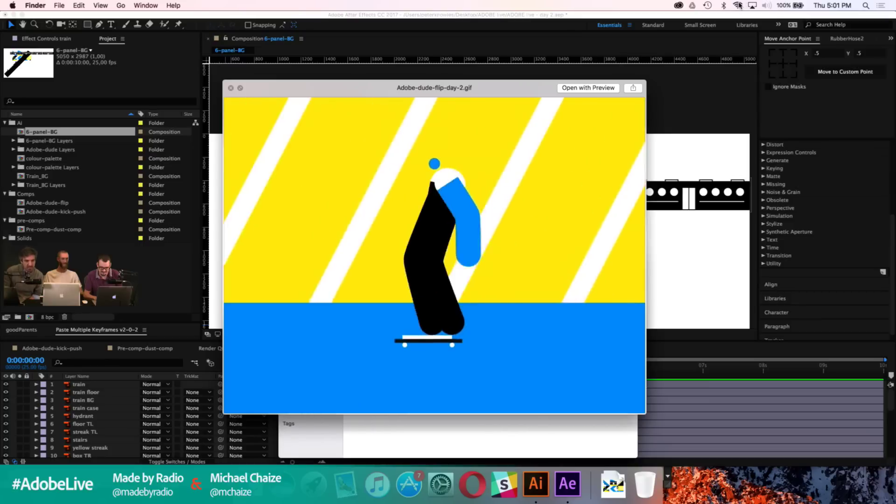
{"action": "left_click", "coordinate": [724, 5]}
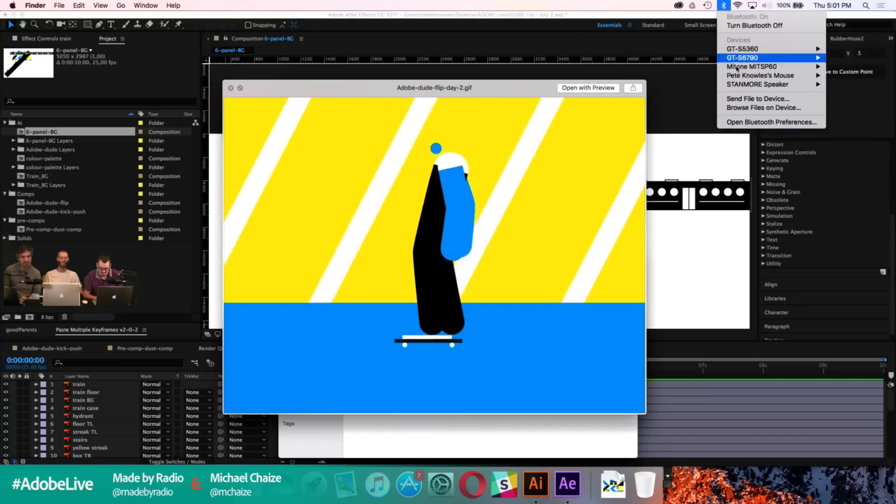
{"action": "mouse_move", "coordinate": [751, 75]}
{"action": "left_click", "coordinate": [683, 79]}
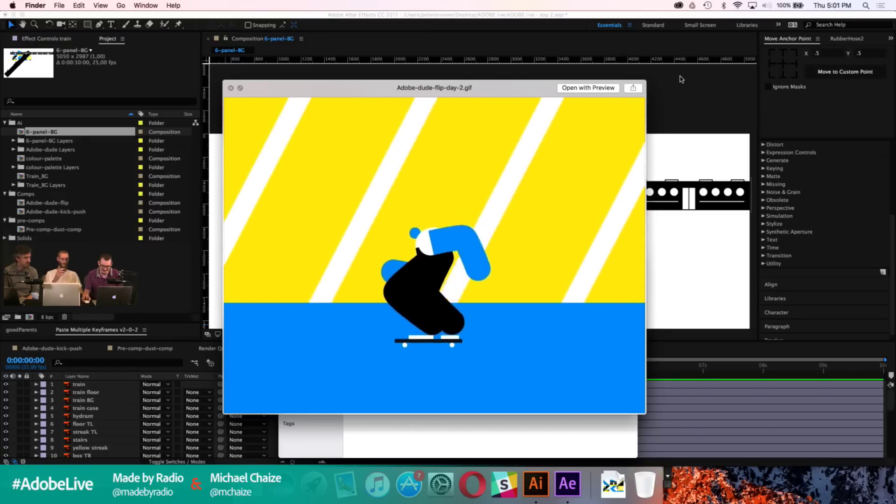
{"action": "left_click", "coordinate": [723, 6]}
{"action": "mouse_move", "coordinate": [765, 76]}
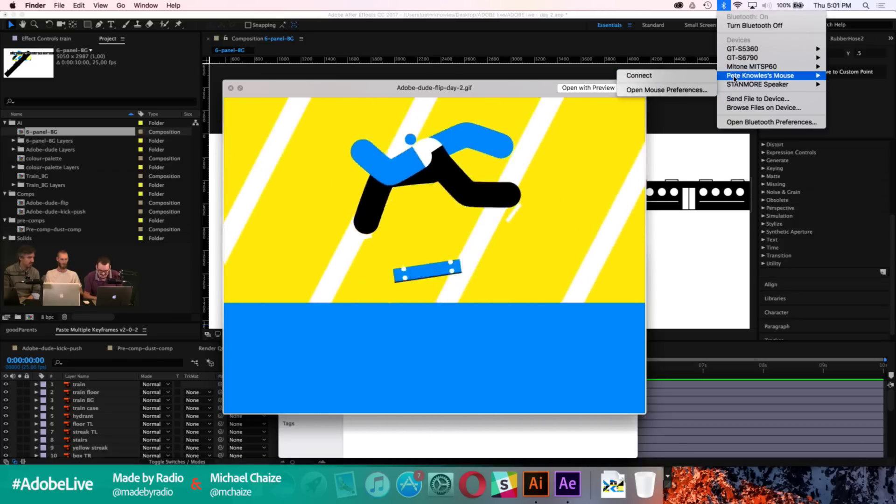
{"action": "left_click", "coordinate": [685, 76]}
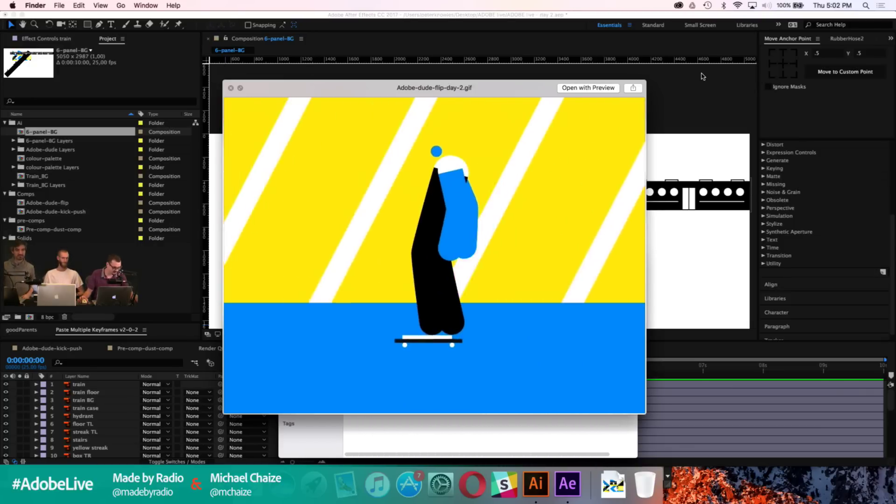
Step: Close the GIF preview and the Finder window, and open the Adobe-dude-kick-push composition in After Effects
{"action": "key", "text": "space"}
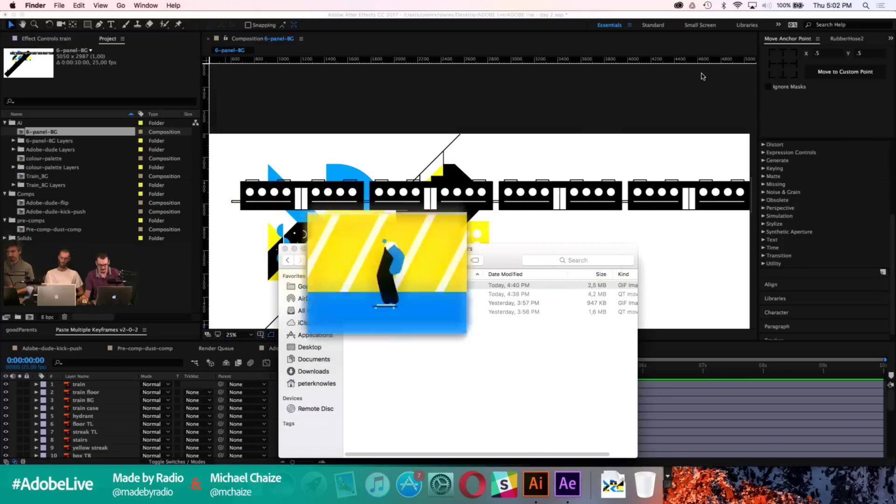
{"action": "left_click", "coordinate": [285, 249]}
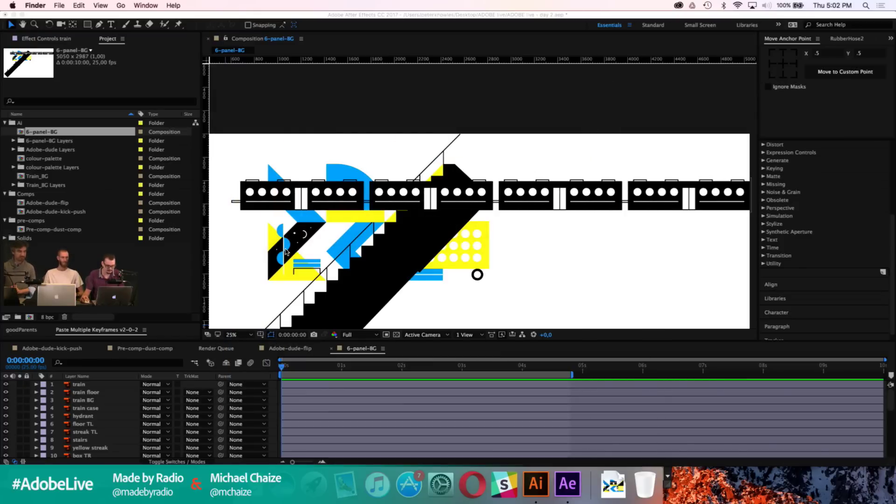
{"action": "left_click", "coordinate": [67, 211]}
{"action": "double_click", "coordinate": [67, 211]}
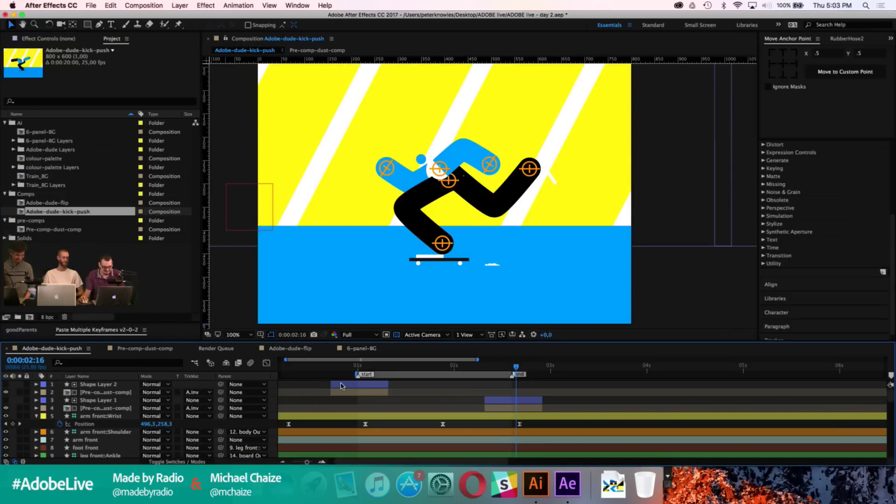
Step: Play the kick-push animation and scrub through its poses between the start and end markers
{"action": "key", "text": "space"}
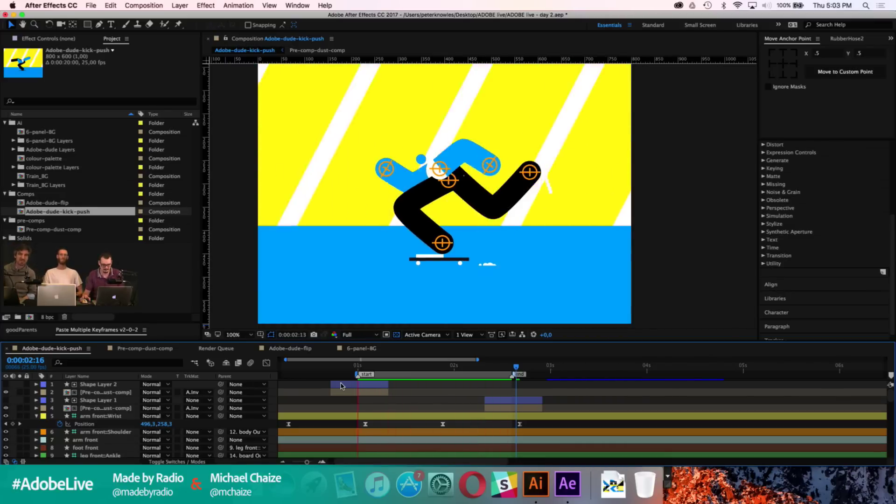
{"action": "key", "text": "space"}
{"action": "left_click", "coordinate": [360, 370]}
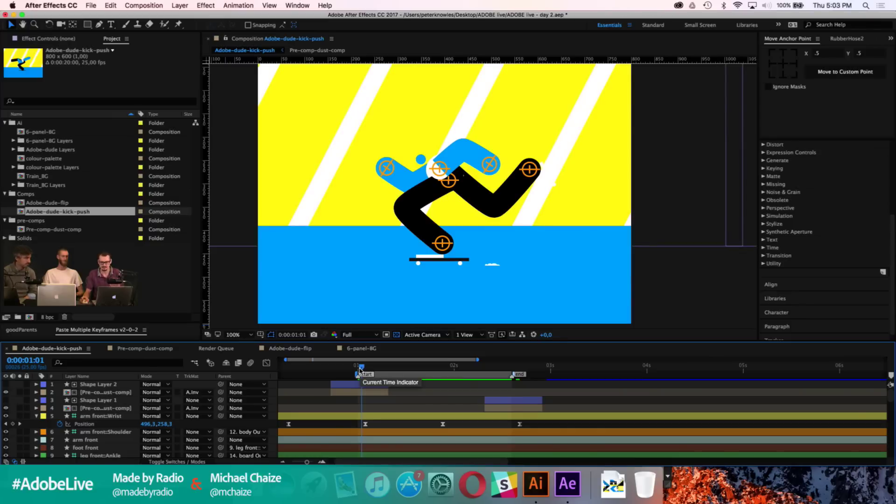
{"action": "left_click", "coordinate": [438, 369]}
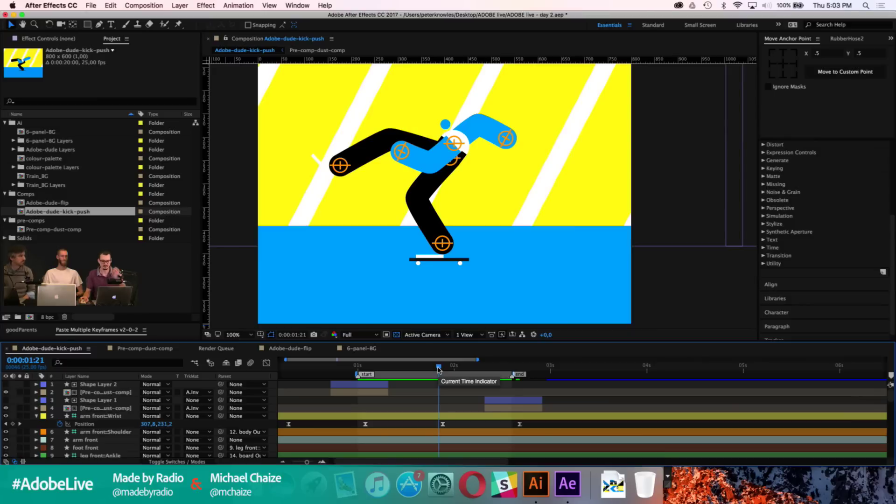
{"action": "left_click_drag", "start_coordinate": [439, 370], "coordinate": [503, 390]}
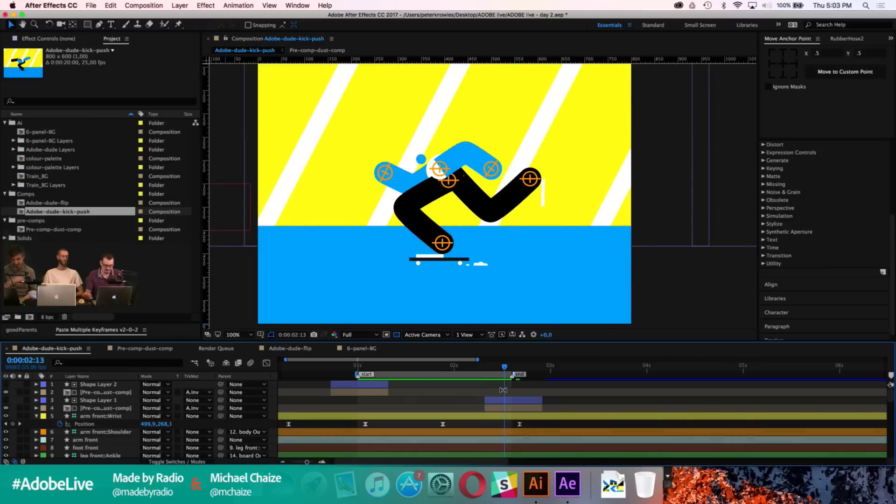
{"action": "key", "text": "space"}
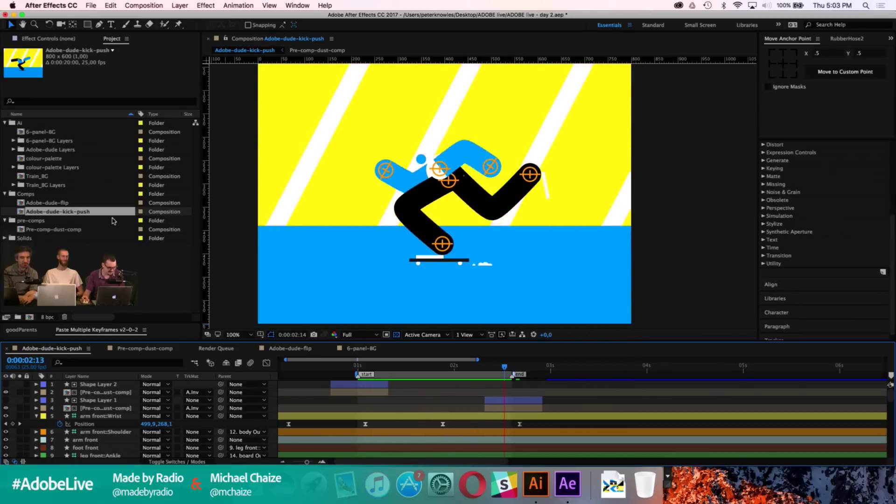
Step: Open the Adobe-dude-flip composition and play back its animation
{"action": "left_click", "coordinate": [67, 203]}
{"action": "double_click", "coordinate": [67, 204]}
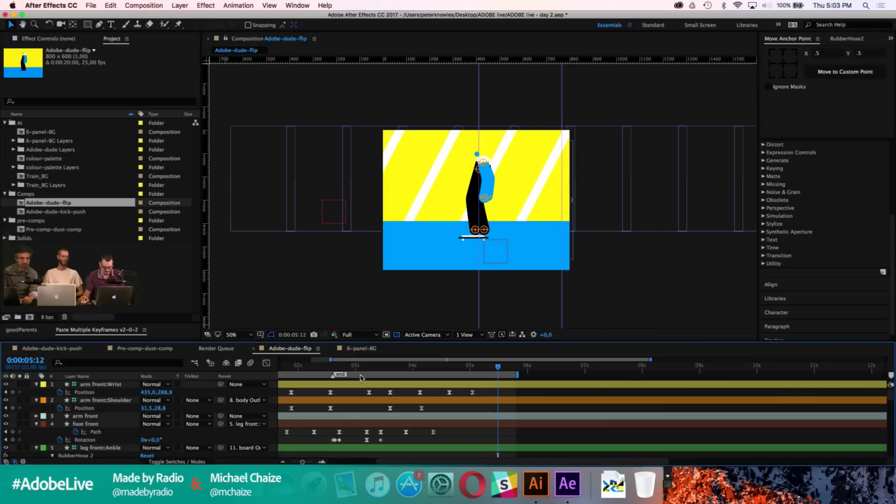
{"action": "key", "text": "super+shift+h"}
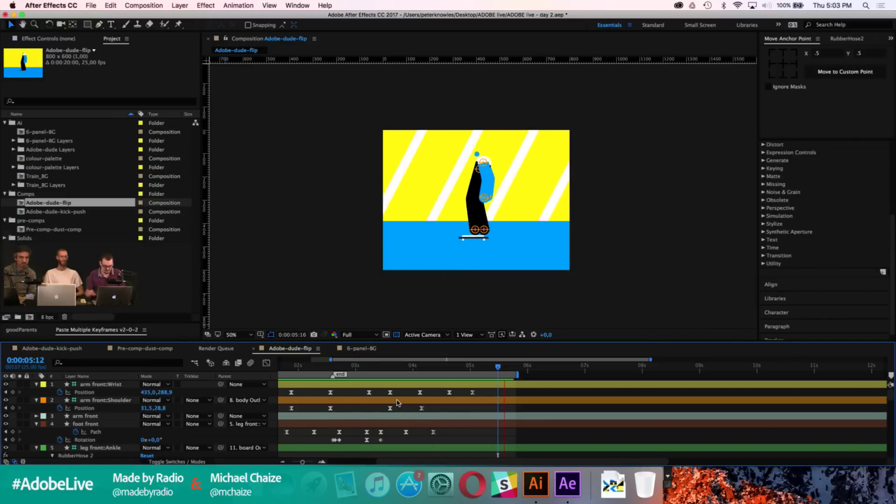
{"action": "key", "text": "space"}
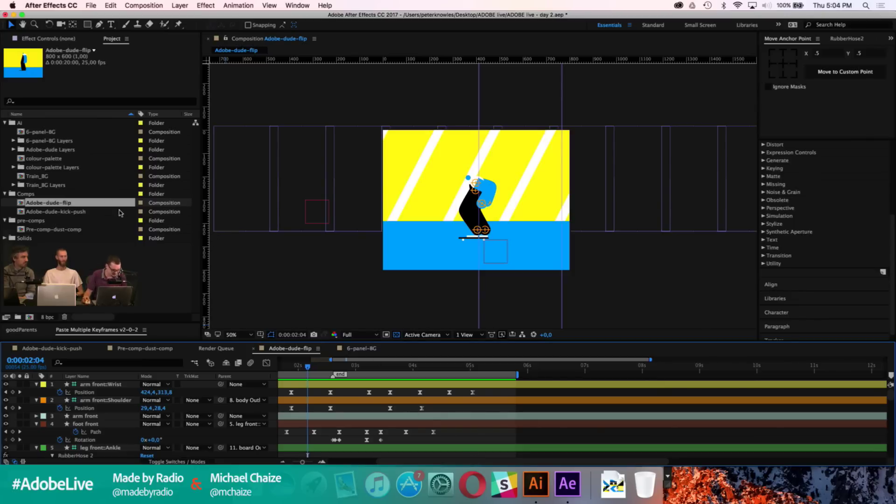
Step: Open the 6-panel-BG composition and hide the train layer
{"action": "double_click", "coordinate": [38, 133]}
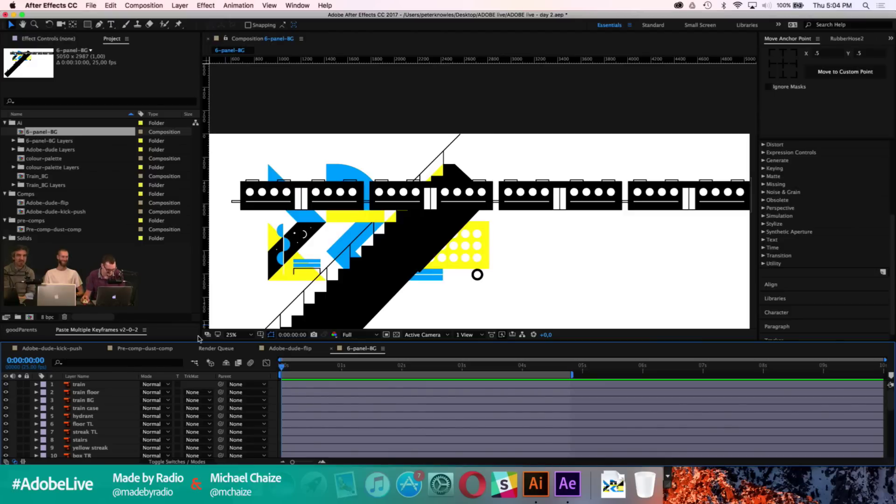
{"action": "left_click", "coordinate": [87, 385]}
{"action": "left_click", "coordinate": [278, 316]}
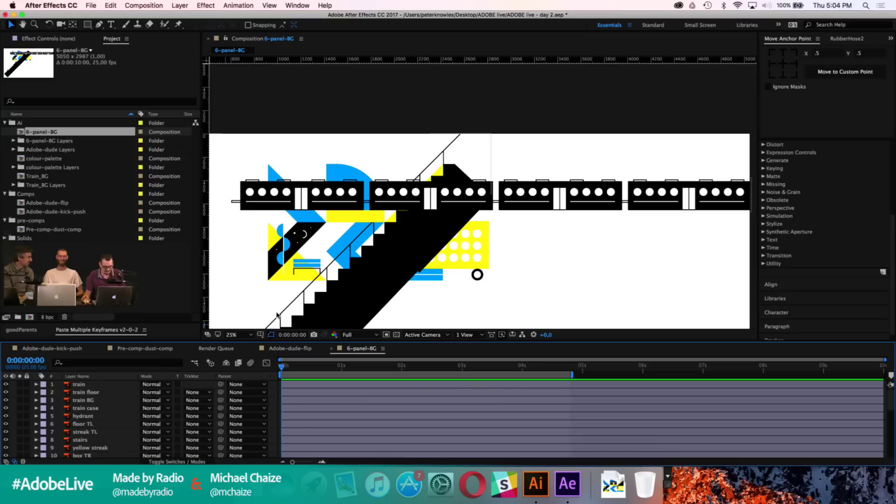
{"action": "key", "text": "space"}
{"action": "left_click_drag", "start_coordinate": [295, 264], "coordinate": [352, 265]}
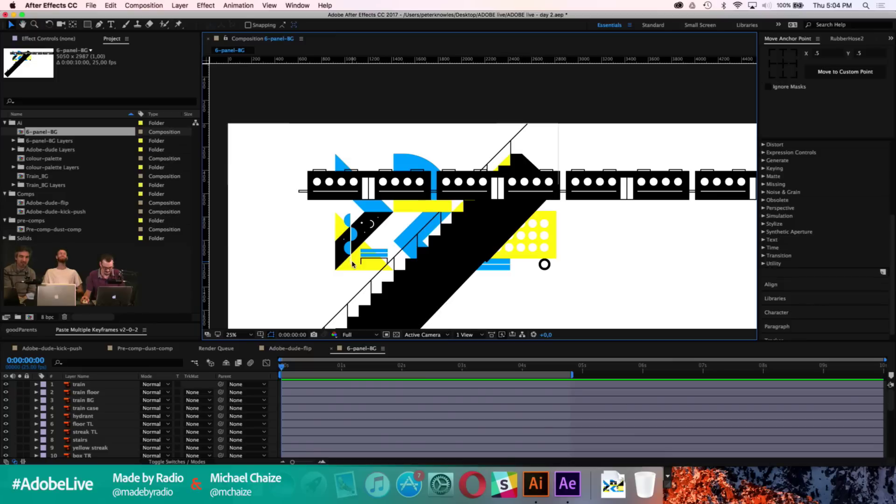
{"action": "key", "text": "space"}
{"action": "left_click_drag", "start_coordinate": [460, 202], "coordinate": [417, 203]}
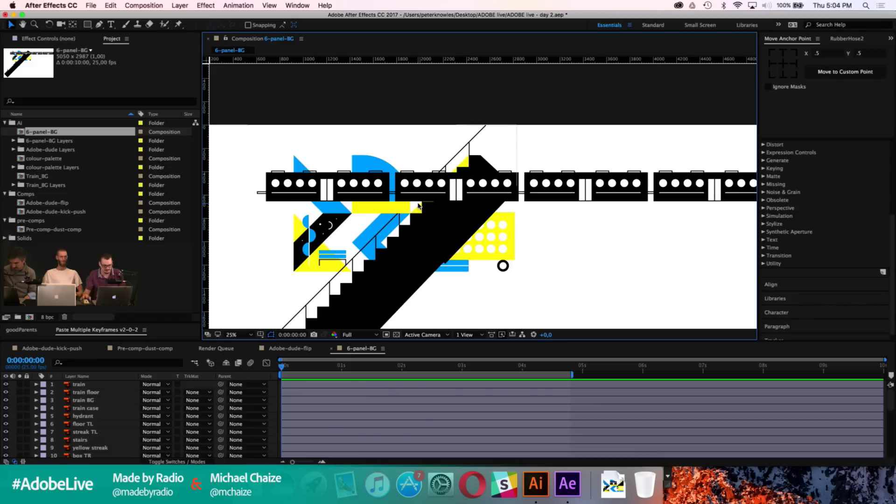
{"action": "left_click", "coordinate": [6, 385]}
Step: Duplicate the box TR layer and place the copy directly above the stairs layer
{"action": "scroll", "coordinate": [81, 423], "scroll_direction": "down", "scroll_amount": 6}
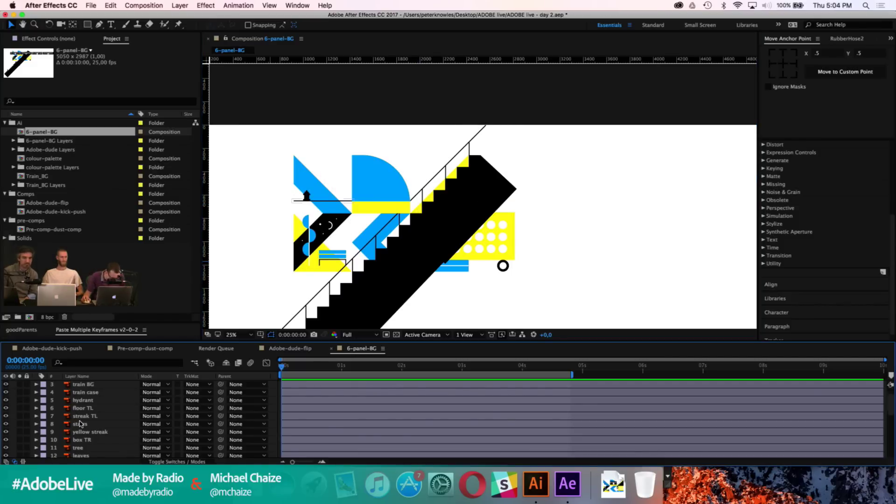
{"action": "scroll", "coordinate": [81, 423], "scroll_direction": "down", "scroll_amount": 9}
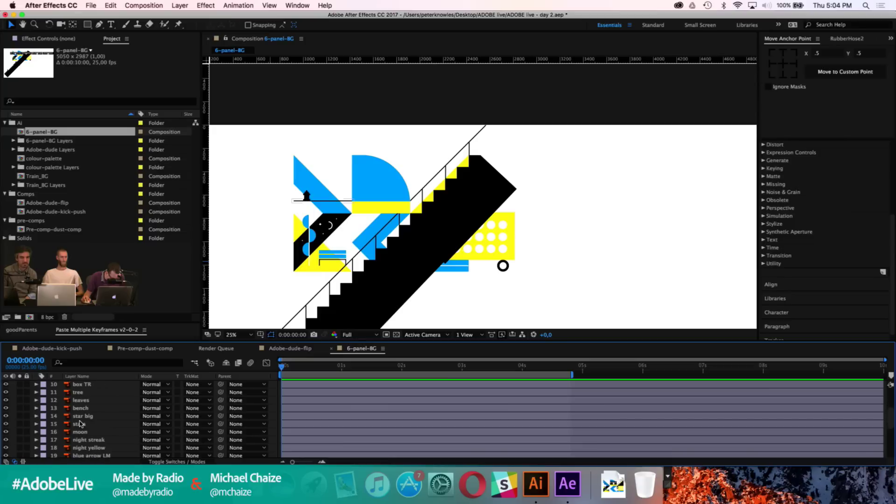
{"action": "scroll", "coordinate": [78, 423], "scroll_direction": "up", "scroll_amount": 5}
{"action": "scroll", "coordinate": [77, 422], "scroll_direction": "up", "scroll_amount": 5}
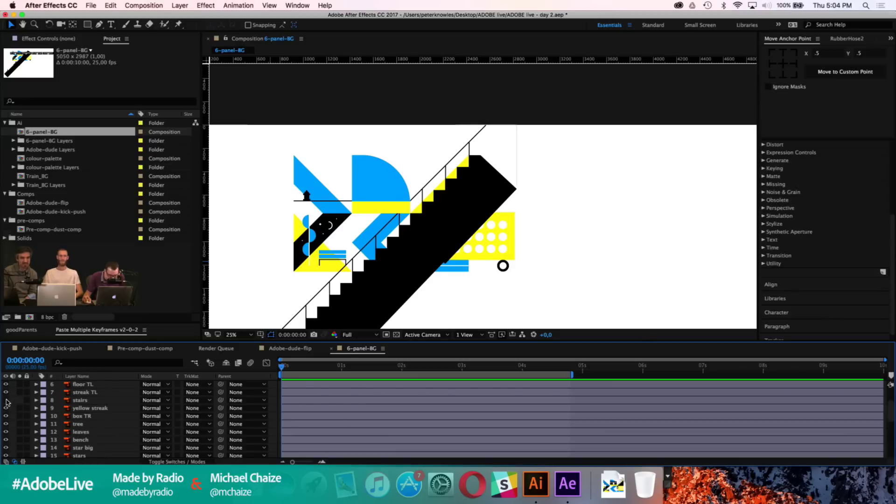
{"action": "left_click", "coordinate": [6, 400]}
{"action": "left_click", "coordinate": [6, 400]}
{"action": "left_click", "coordinate": [81, 401]}
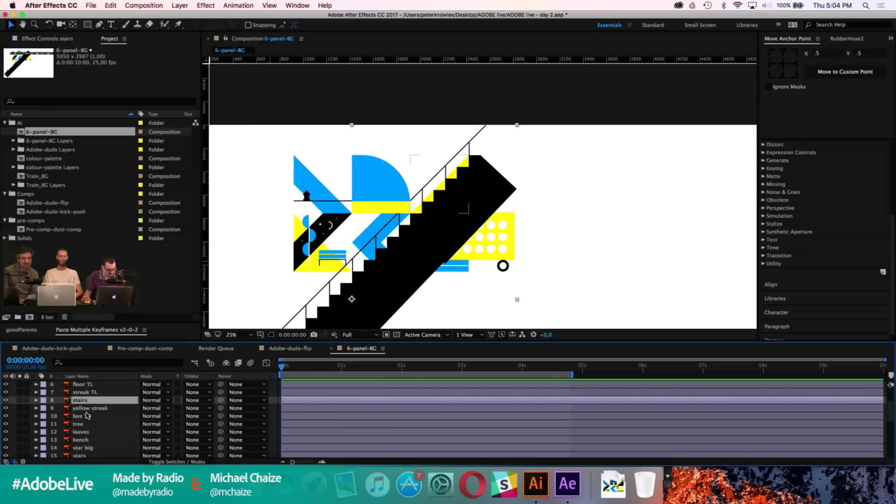
{"action": "left_click", "coordinate": [86, 416]}
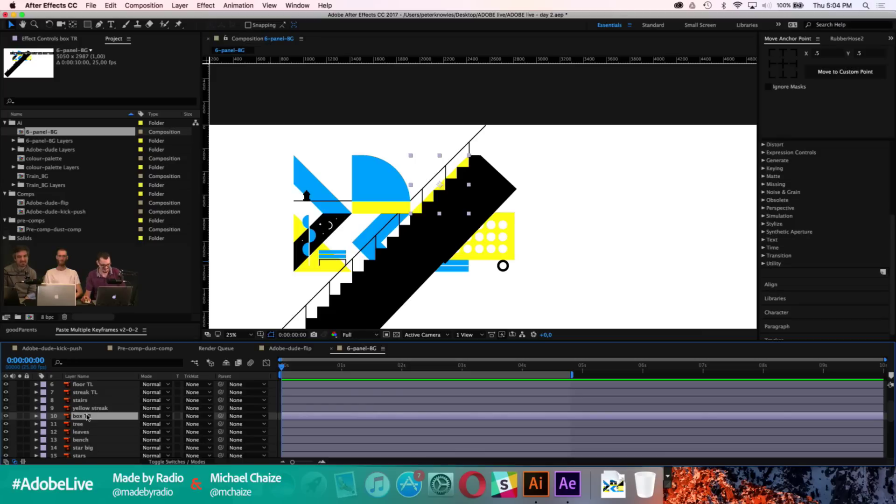
{"action": "key", "text": "super+d"}
{"action": "left_click_drag", "start_coordinate": [87, 415], "coordinate": [90, 396]}
Step: Set the stairs layer's track matte to Alpha Matte using the box TR 2 layer
{"action": "left_click", "coordinate": [121, 409]}
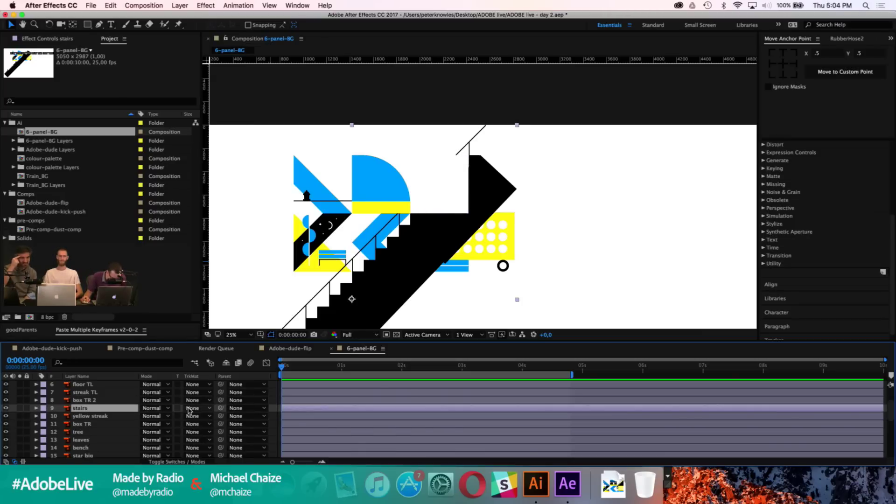
{"action": "left_click", "coordinate": [199, 408]}
{"action": "left_click", "coordinate": [200, 426]}
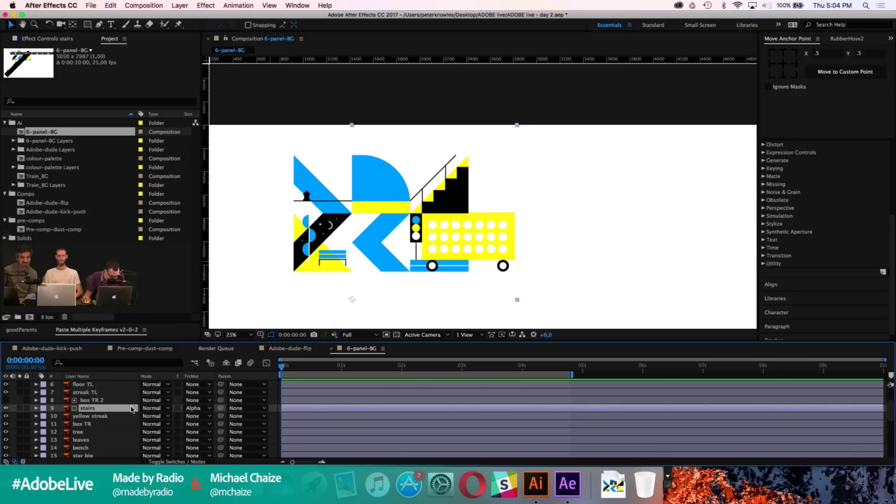
Step: Duplicate the train BG layer and place the copy directly above the train layer
{"action": "scroll", "coordinate": [134, 410], "scroll_direction": "up", "scroll_amount": 3}
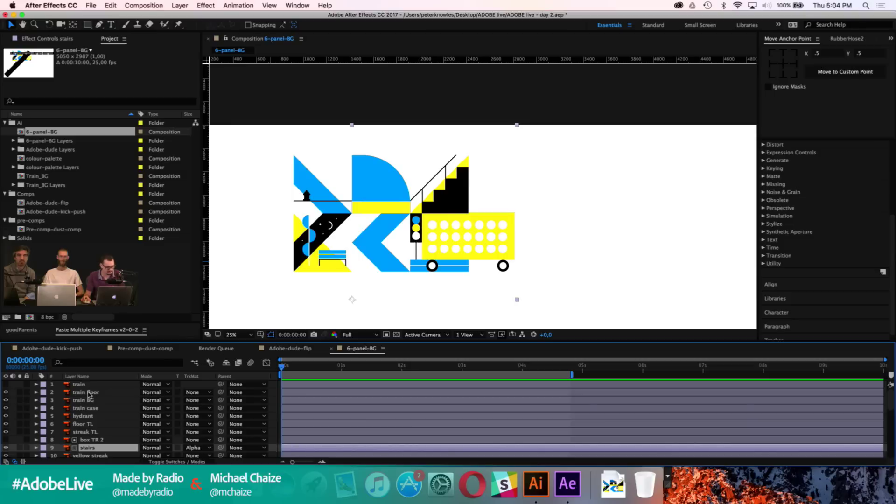
{"action": "left_click", "coordinate": [88, 394]}
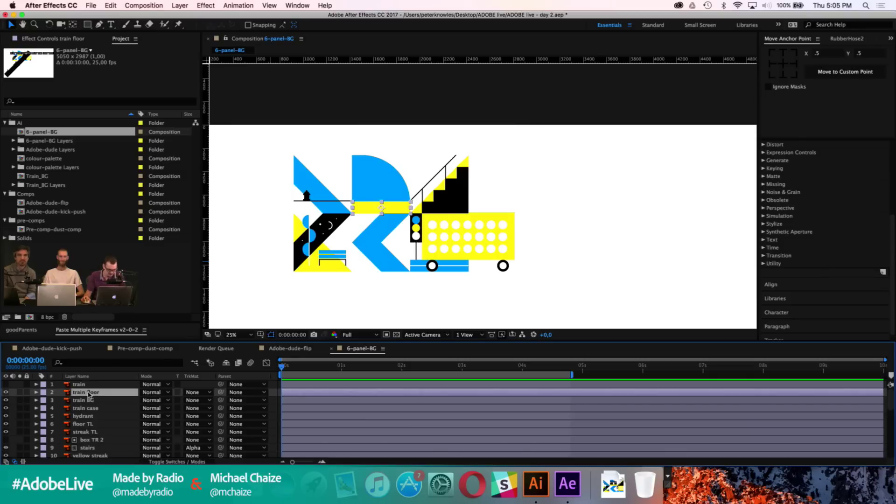
{"action": "left_click", "coordinate": [89, 401]}
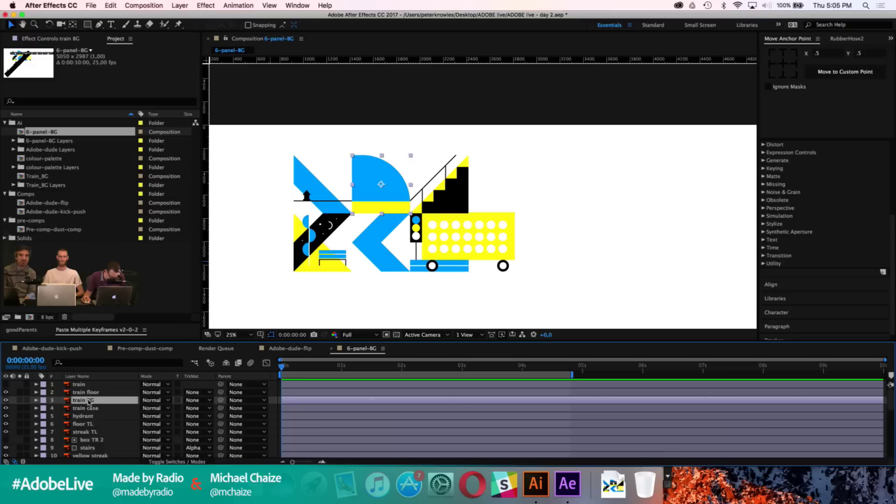
{"action": "key", "text": "super+d"}
{"action": "left_click_drag", "start_coordinate": [89, 398], "coordinate": [88, 382]}
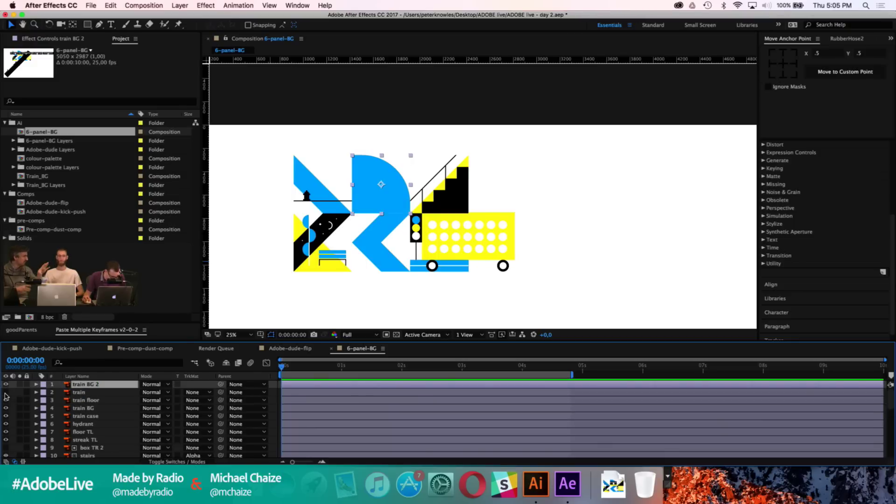
Step: Set the train layer's track matte to Alpha Matte "train BG 2" and deselect the layers
{"action": "left_click", "coordinate": [191, 392]}
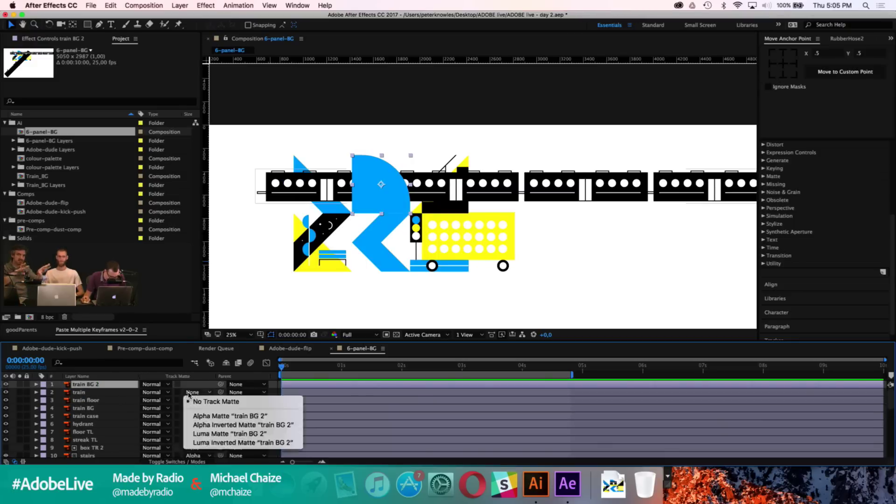
{"action": "left_click", "coordinate": [205, 416]}
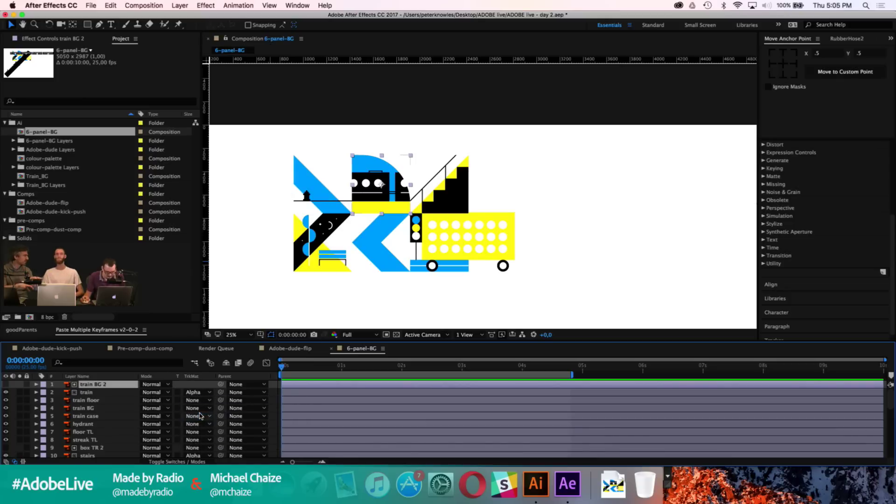
{"action": "left_click", "coordinate": [275, 402]}
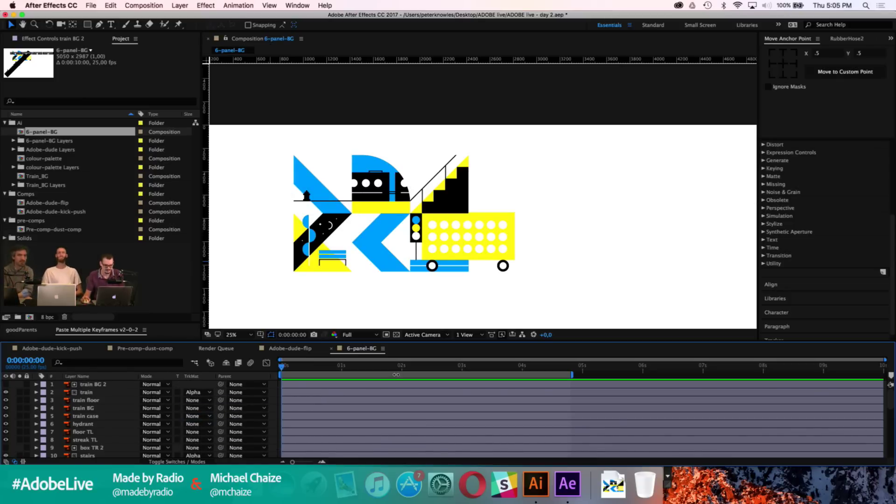
Step: Undo the train layer's BG-based track matte and delete the train BG 2 layer
{"action": "key", "text": "super+z"}
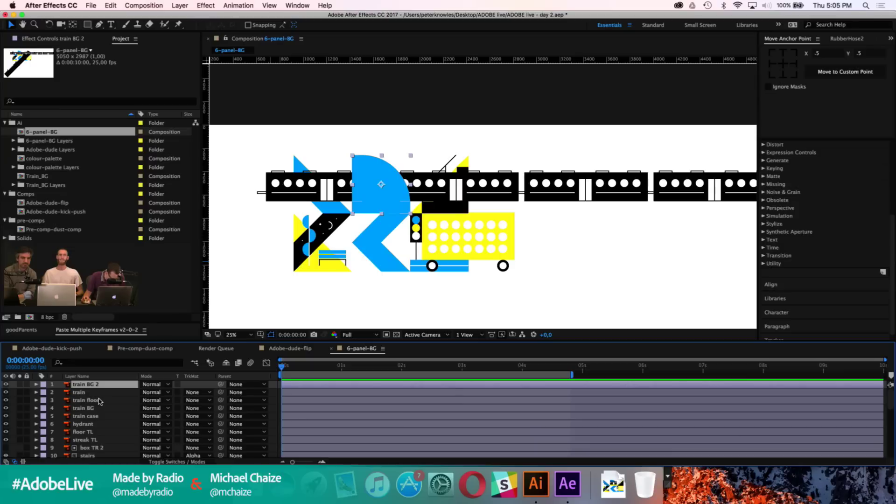
{"action": "key", "text": "Delete"}
{"action": "left_click", "coordinate": [100, 400]}
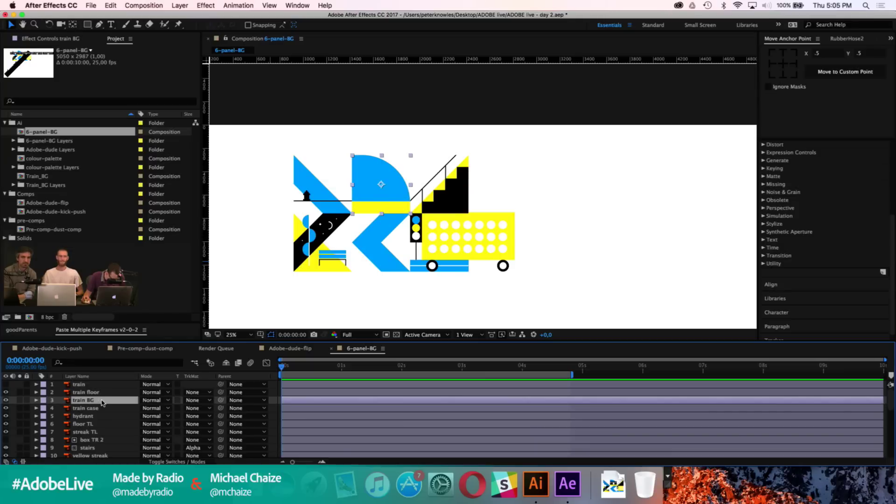
Step: Duplicate the train case layer, place the copy directly above the train layer, and set the train's track matte to Alpha Matte using it
{"action": "left_click", "coordinate": [94, 409]}
{"action": "key", "text": "super+d"}
{"action": "left_click_drag", "start_coordinate": [91, 409], "coordinate": [91, 382]}
{"action": "left_click", "coordinate": [6, 392]}
{"action": "left_click", "coordinate": [194, 392]}
{"action": "left_click", "coordinate": [200, 416]}
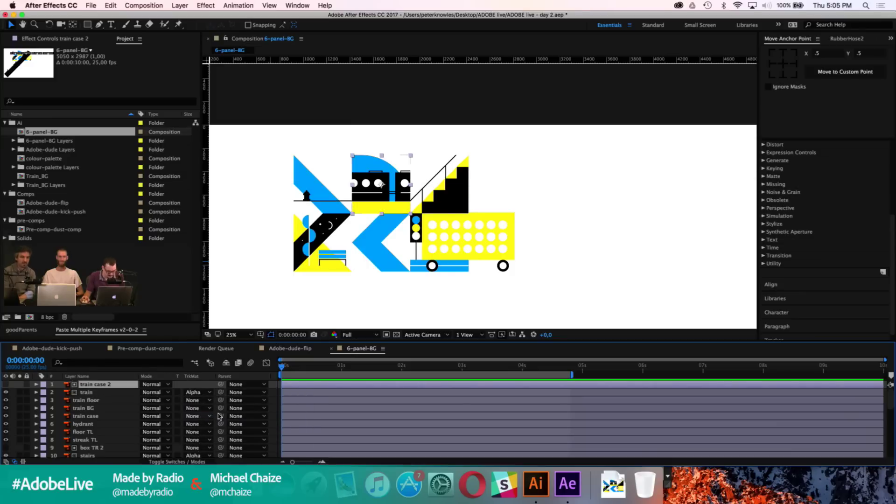
{"action": "key", "text": "F2"}
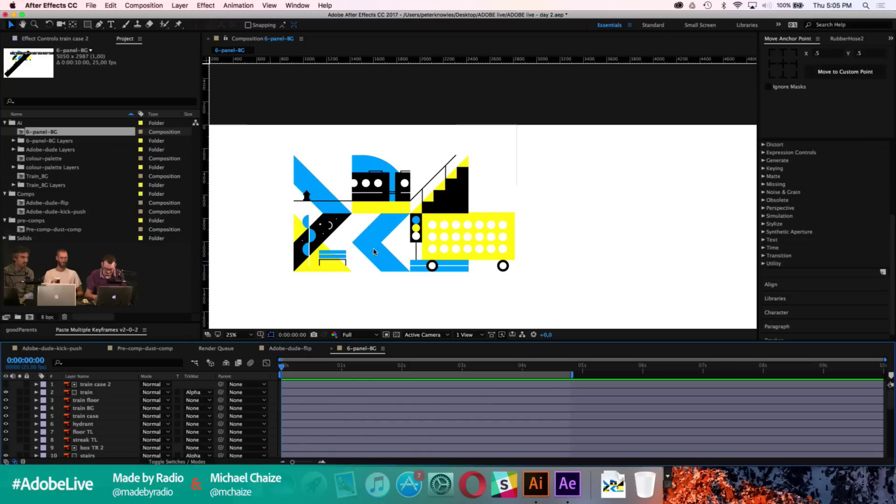
Step: Add the Adobe-dude-kick-push composition as the top layer of 6-panel-BG and move the current time to around its end marker
{"action": "key", "text": "period"}
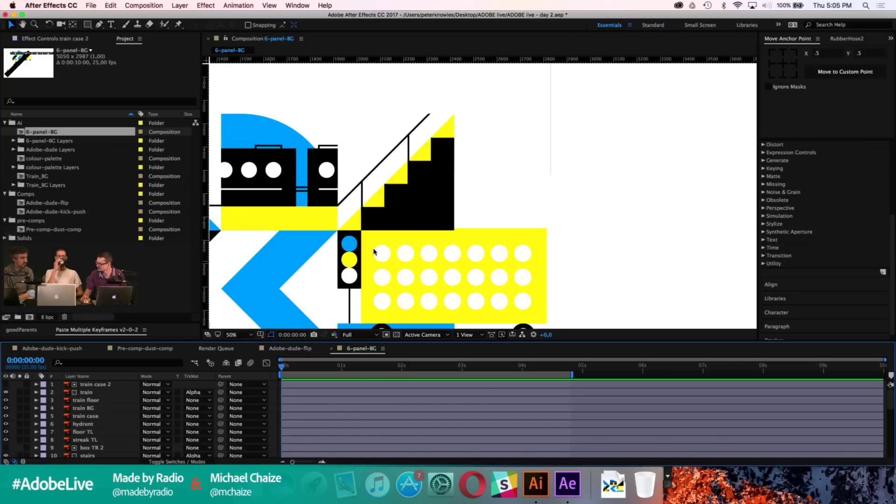
{"action": "key", "text": "space"}
{"action": "left_click_drag", "start_coordinate": [373, 252], "coordinate": [466, 221]}
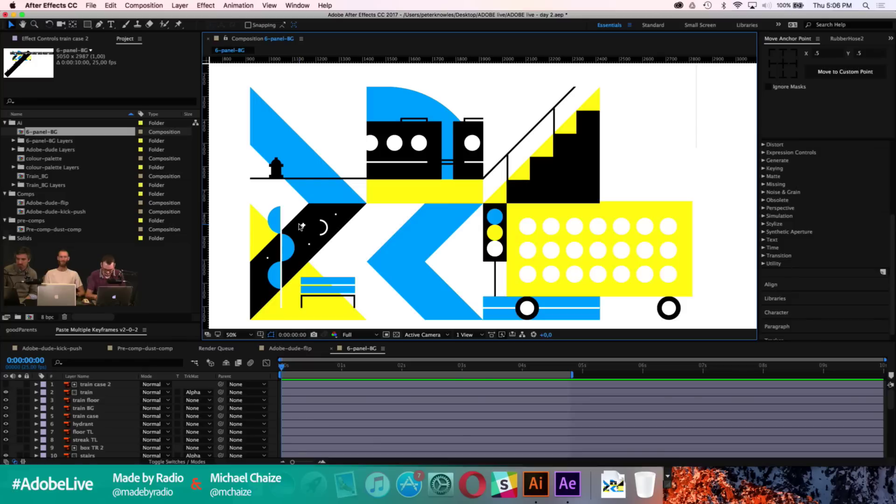
{"action": "left_click", "coordinate": [61, 213]}
{"action": "left_click_drag", "start_coordinate": [79, 385], "coordinate": [80, 385]}
{"action": "left_click", "coordinate": [342, 371]}
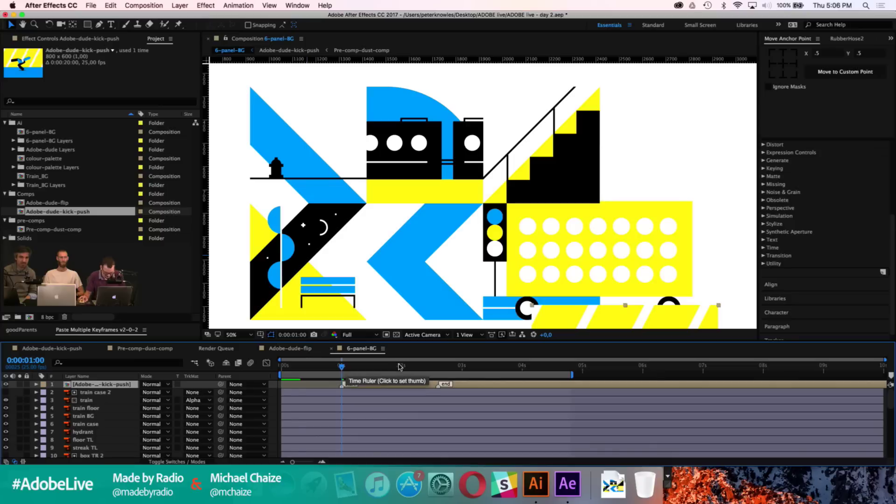
{"action": "left_click", "coordinate": [435, 368]}
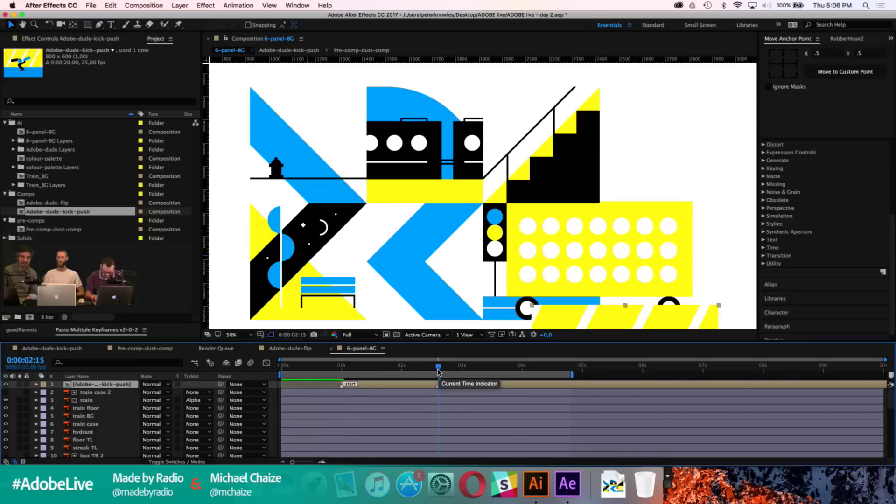
{"action": "key", "text": "space"}
{"action": "left_click_drag", "start_coordinate": [512, 251], "coordinate": [461, 158]}
Step: Open the Adobe-dude-kick-push composition and hide all background layers from ground Outlines down to BG Outlines
{"action": "double_click", "coordinate": [384, 386]}
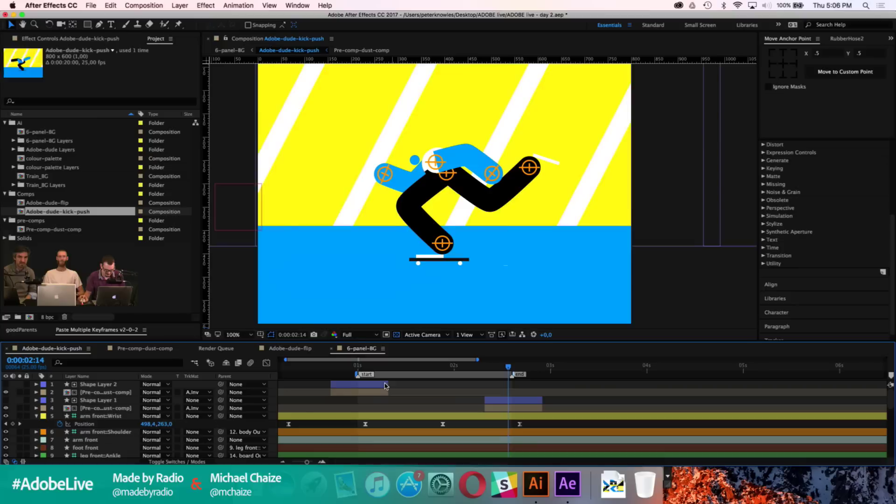
{"action": "scroll", "coordinate": [80, 425], "scroll_direction": "down", "scroll_amount": 5}
{"action": "scroll", "coordinate": [79, 426], "scroll_direction": "down", "scroll_amount": 5}
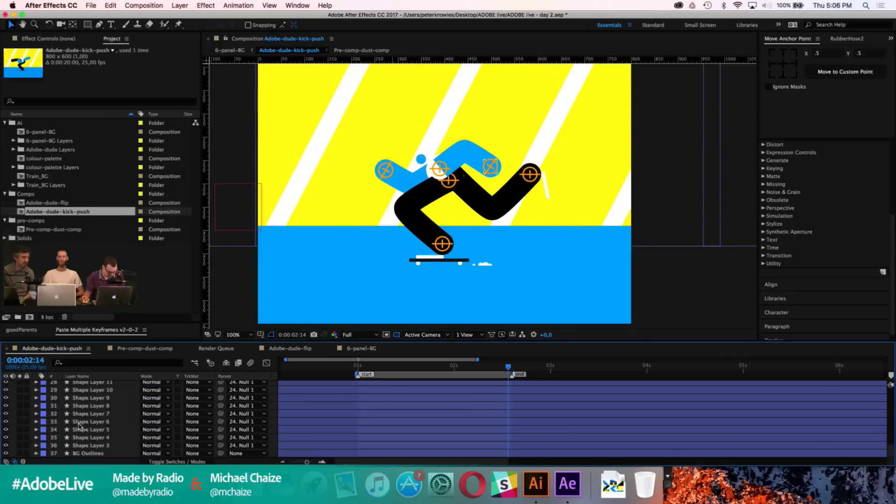
{"action": "left_click", "coordinate": [86, 409]}
{"action": "scroll", "coordinate": [87, 408], "scroll_direction": "up", "scroll_amount": 2}
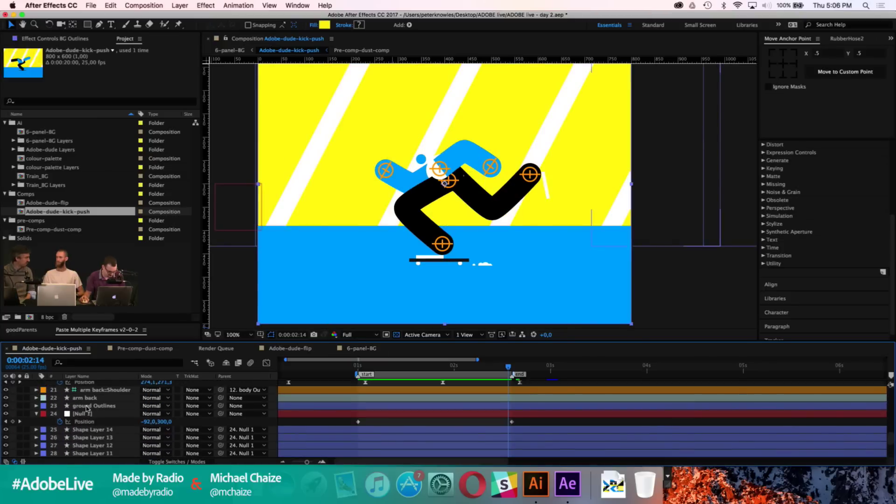
{"action": "left_click", "coordinate": [54, 406], "text": "shift"}
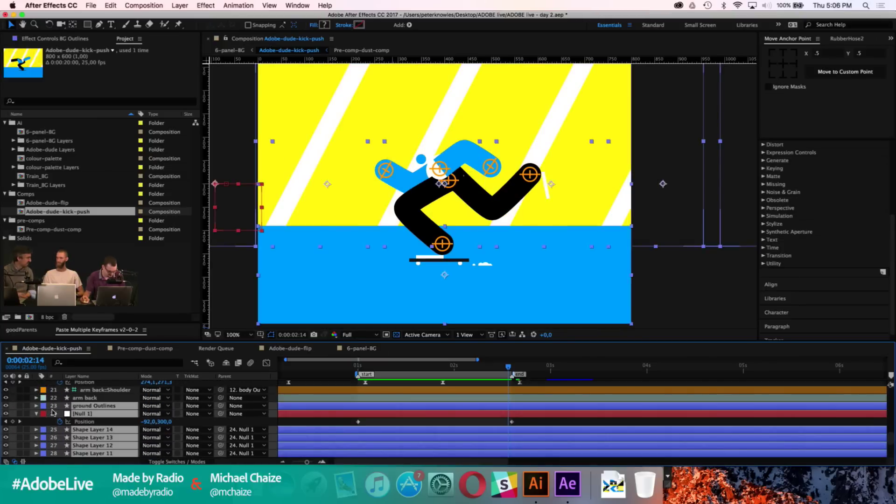
{"action": "left_click", "coordinate": [7, 406]}
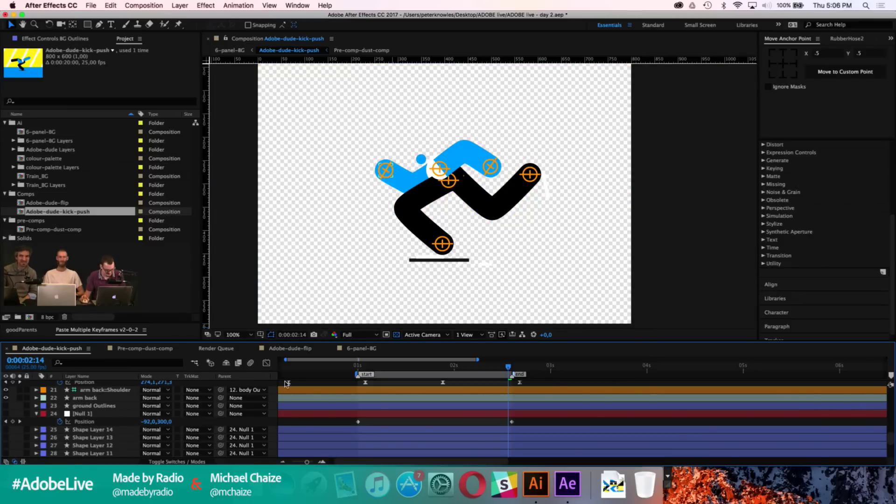
Step: Return to 6-panel-BG and reposition the skater layer over the blue arrow in the lower middle panel
{"action": "left_click", "coordinate": [230, 50]}
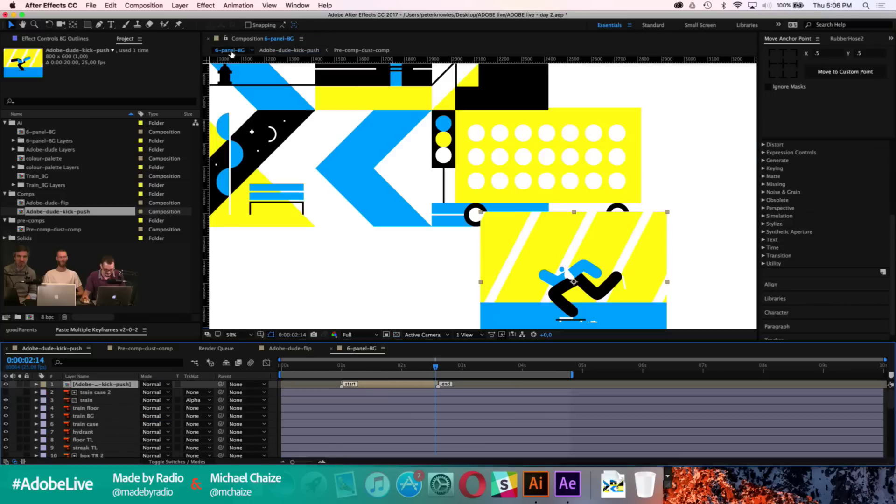
{"action": "left_click_drag", "start_coordinate": [574, 282], "coordinate": [379, 176]}
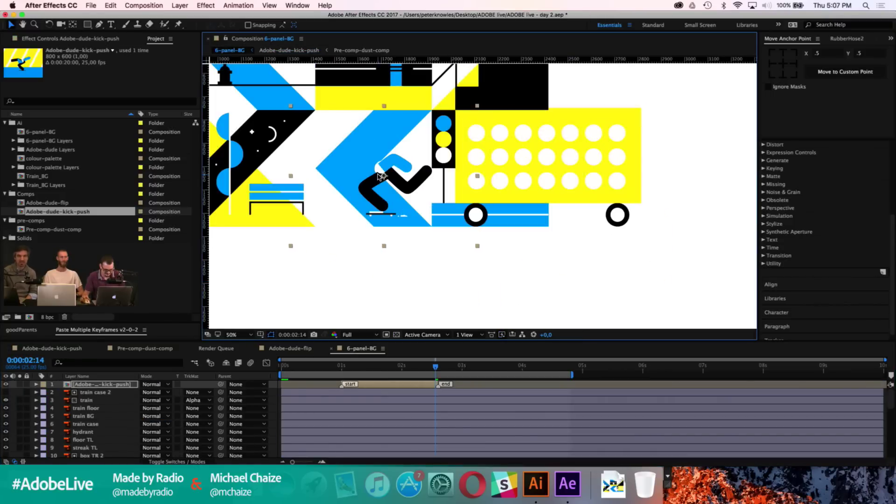
{"action": "key", "text": "period"}
{"action": "left_click_drag", "start_coordinate": [263, 204], "coordinate": [421, 199]}
{"action": "key", "text": "shift+Left"}
{"action": "key", "text": "shift+Left"}
{"action": "key", "text": "shift+Left"}
{"action": "key", "text": "shift+Left"}
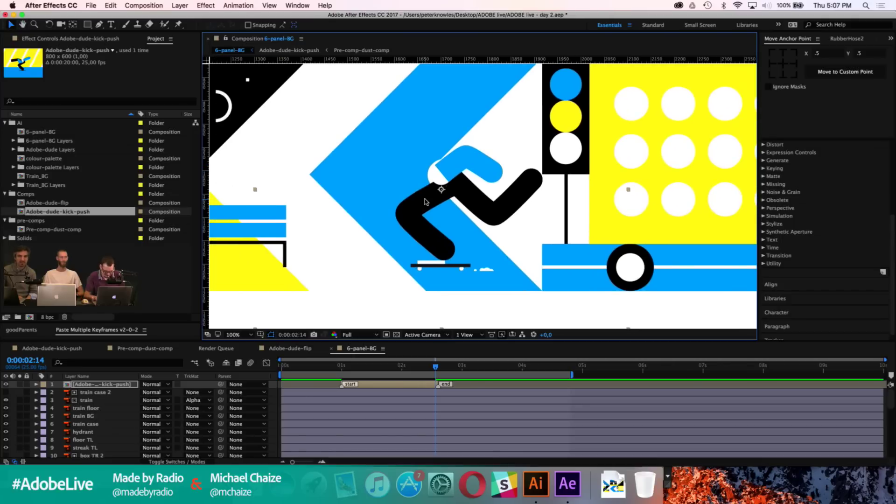
{"action": "key", "text": "shift+Left"}
{"action": "key", "text": "shift+Left"}
{"action": "key", "text": "shift+Up"}
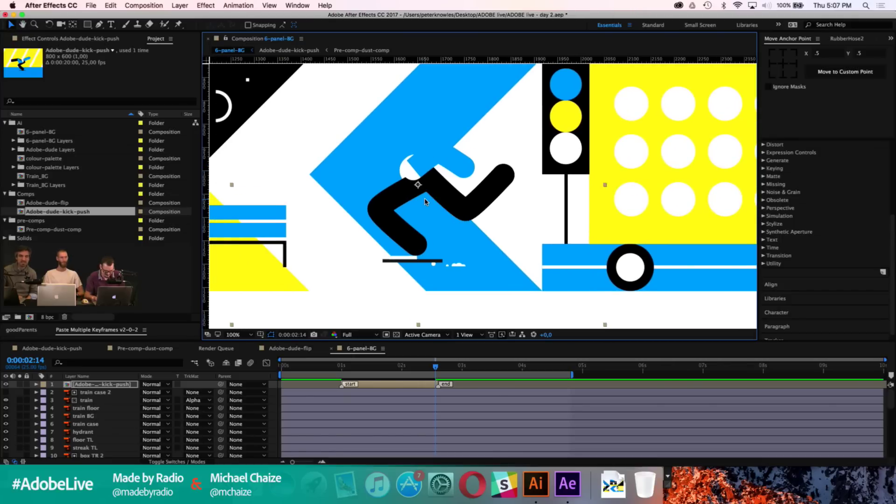
Step: Add a horizontal guide at the base of the bench legs and nudge the skater layer slightly down towards it
{"action": "left_click_drag", "start_coordinate": [499, 60], "coordinate": [481, 265]}
{"action": "key", "text": "Down"}
{"action": "key", "text": "Down"}
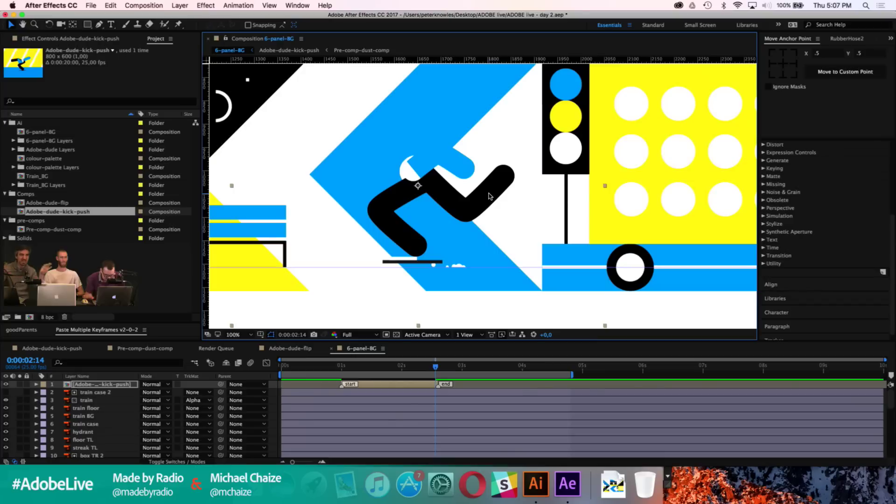
Step: Open Adobe-dude-kick-push, insert the colour-palette composition above the ground Outlines layer, and shift it up behind the skater
{"action": "double_click", "coordinate": [374, 386]}
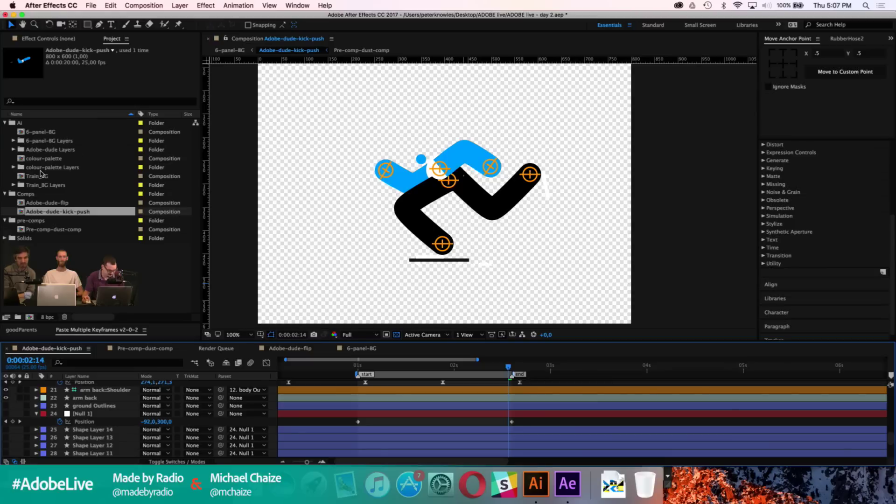
{"action": "left_click_drag", "start_coordinate": [47, 162], "coordinate": [85, 402]}
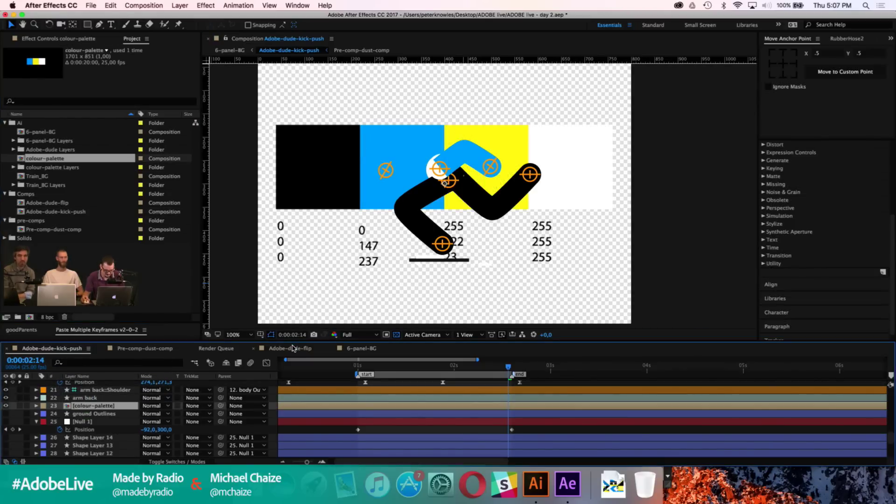
{"action": "key", "text": "Return"}
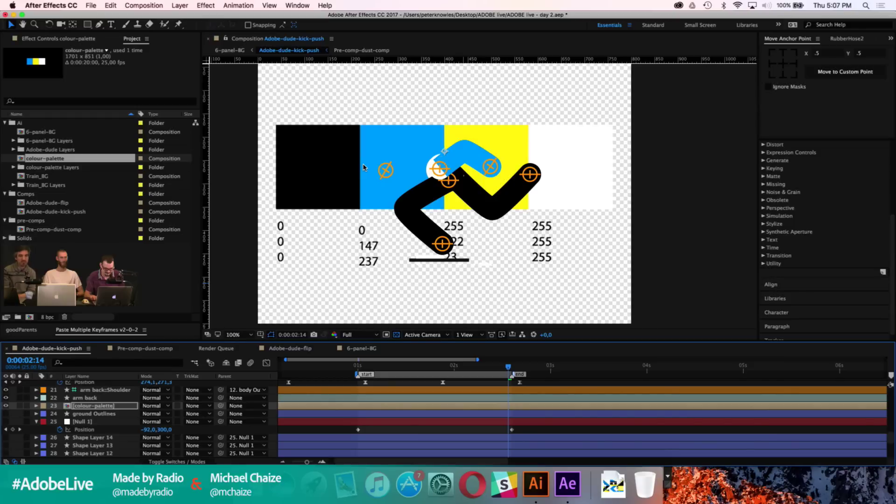
{"action": "left_click_drag", "start_coordinate": [363, 167], "coordinate": [364, 111]}
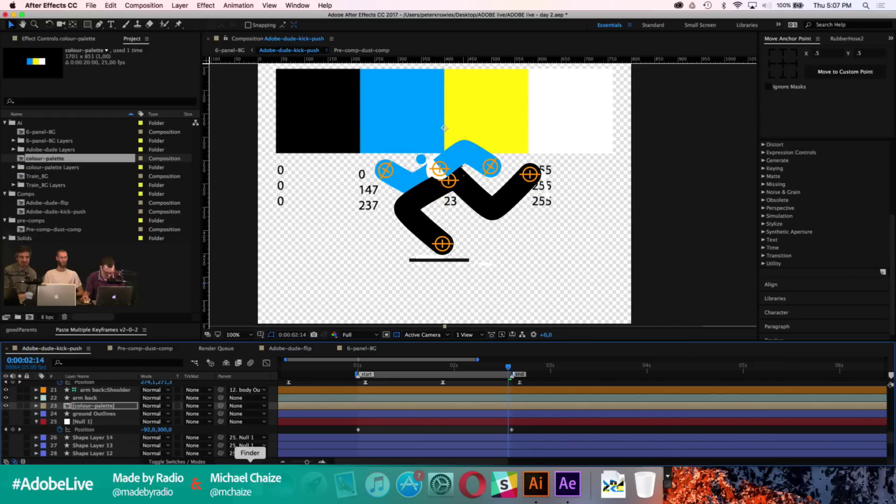
Step: Set the head Outlines layer's fill to the yellow sampled from the colour palette
{"action": "scroll", "coordinate": [363, 430], "scroll_direction": "up", "scroll_amount": 5}
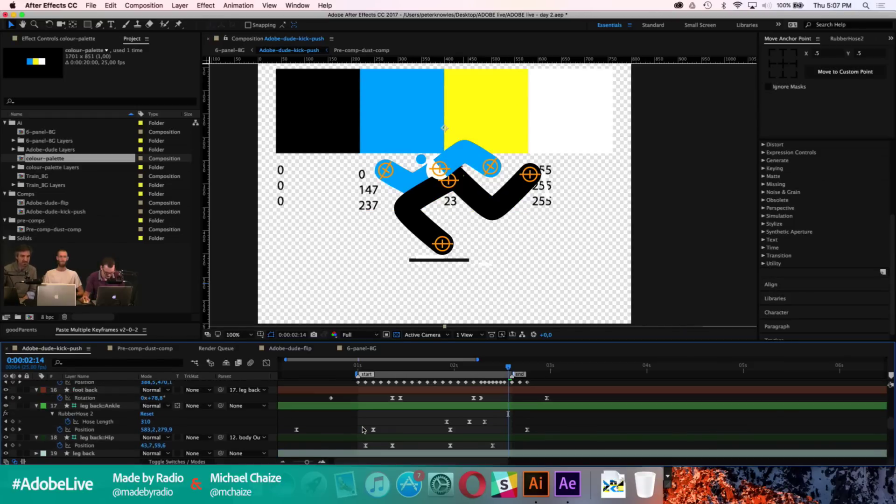
{"action": "scroll", "coordinate": [363, 430], "scroll_direction": "up", "scroll_amount": 6}
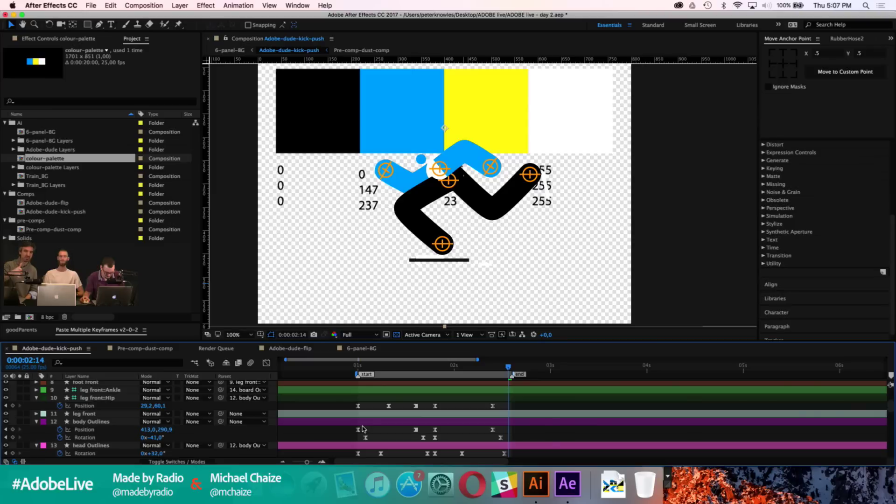
{"action": "left_click", "coordinate": [379, 445]}
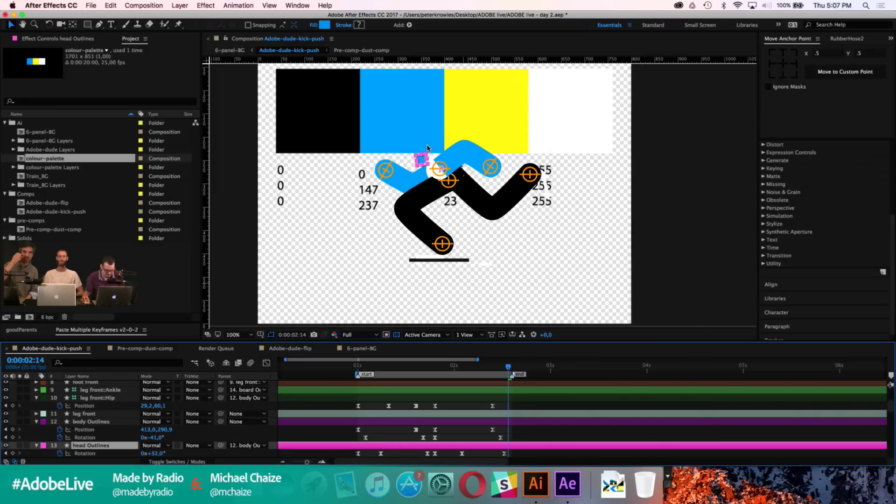
{"action": "left_click", "coordinate": [324, 24]}
{"action": "left_click", "coordinate": [437, 303]}
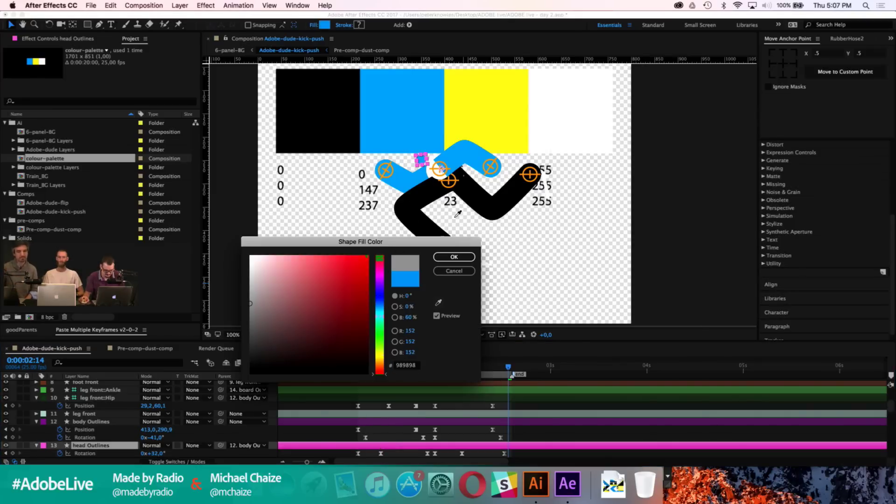
{"action": "left_click", "coordinate": [483, 117]}
{"action": "left_click", "coordinate": [452, 258]}
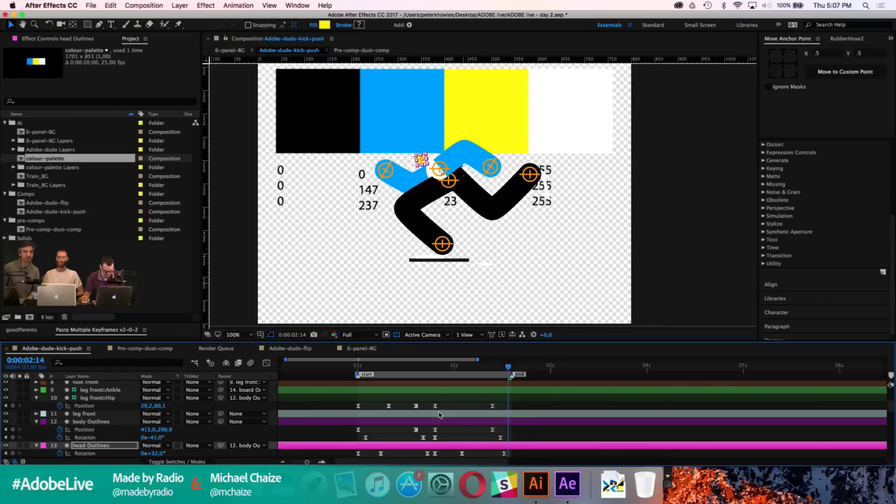
Step: Set the fill of the skater's front and back feet to the palette yellow, then deselect them
{"action": "scroll", "coordinate": [269, 347], "scroll_direction": "up", "scroll_amount": 2}
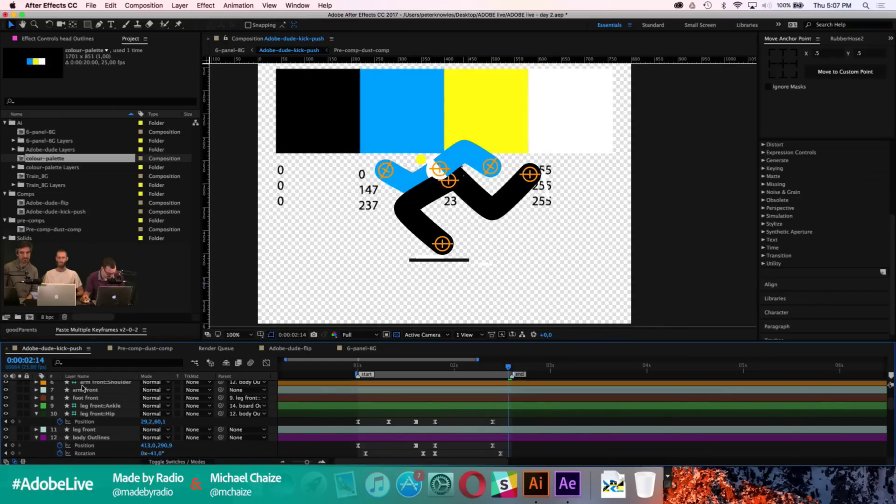
{"action": "left_click", "coordinate": [43, 400]}
{"action": "left_click", "coordinate": [70, 460]}
{"action": "left_click", "coordinate": [325, 25]}
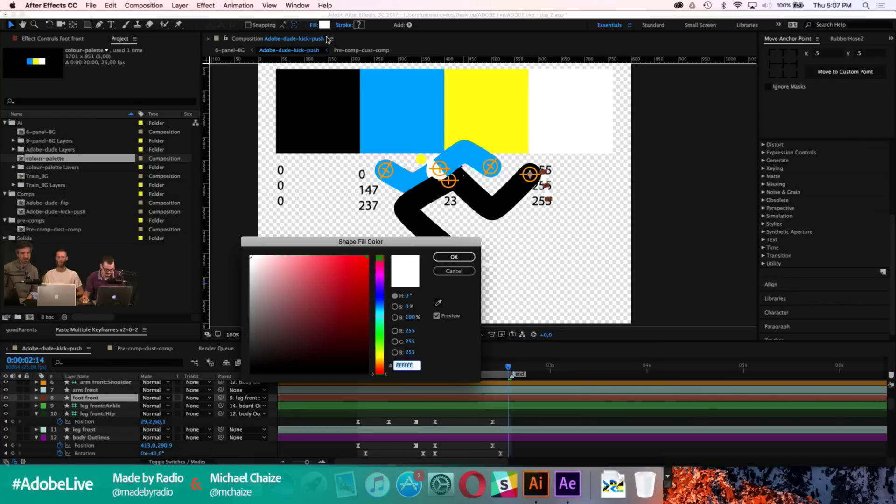
{"action": "left_click", "coordinate": [438, 305]}
{"action": "left_click", "coordinate": [509, 102]}
{"action": "left_click", "coordinate": [454, 257]}
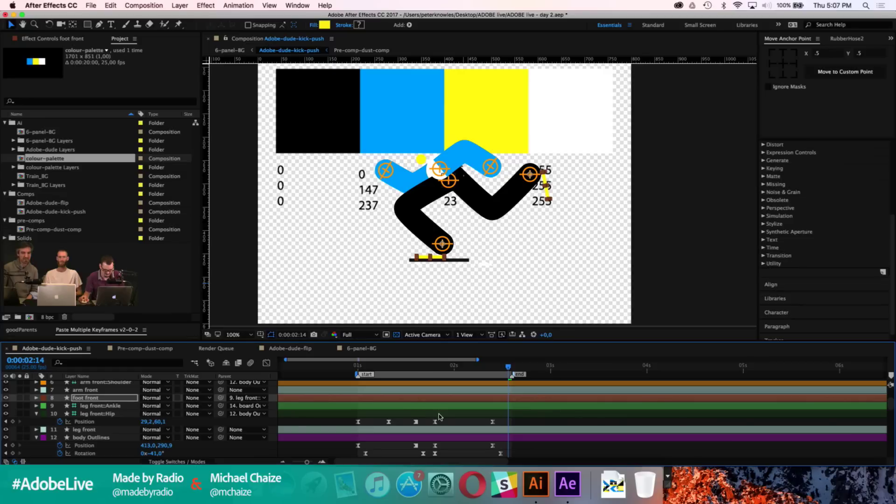
{"action": "left_click", "coordinate": [455, 425]}
Step: Set the stroke of BaseHose 3 and BaseHose in the arm front layer to the yellow sampled from the palette
{"action": "left_click", "coordinate": [415, 391]}
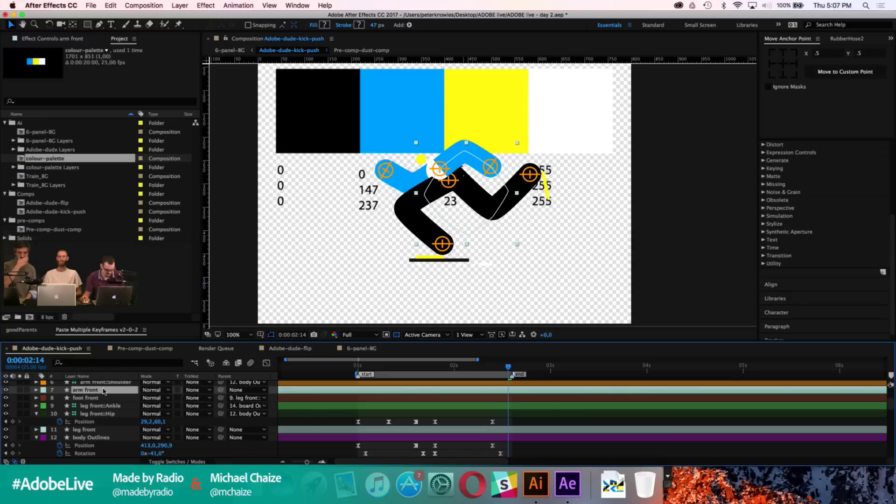
{"action": "left_click", "coordinate": [36, 391]}
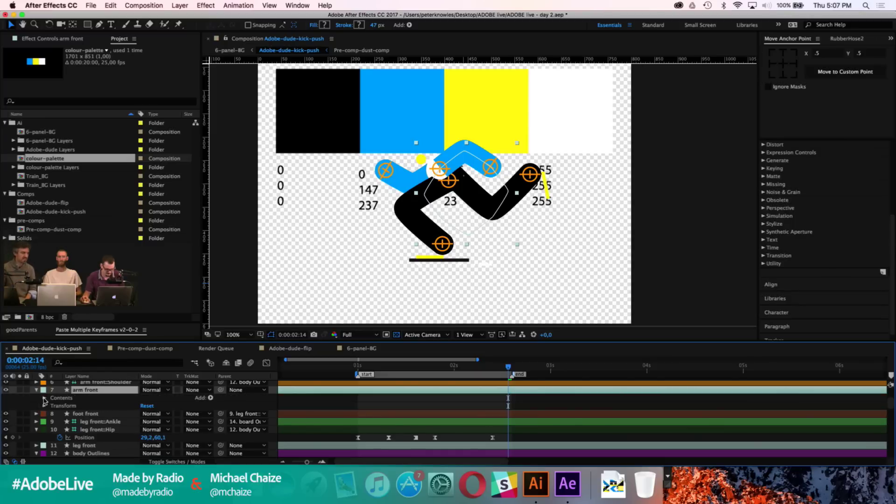
{"action": "left_click", "coordinate": [45, 398]}
{"action": "left_click", "coordinate": [52, 406]}
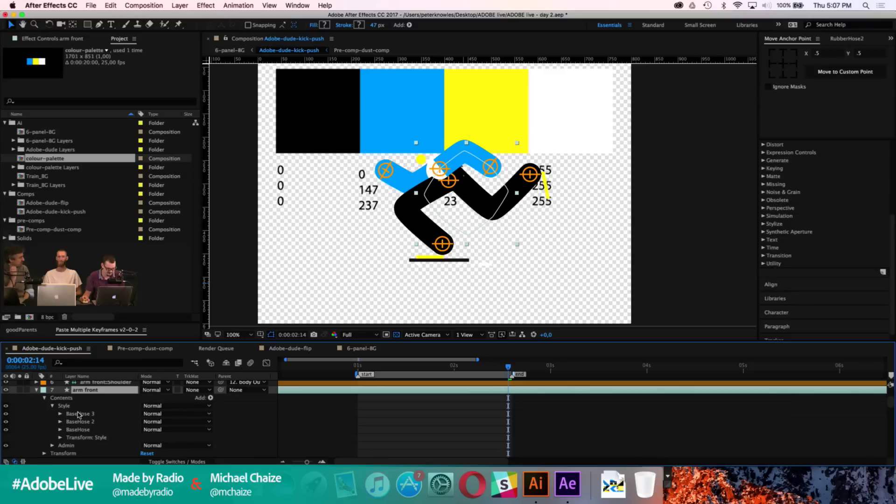
{"action": "left_click", "coordinate": [77, 414]}
{"action": "left_click", "coordinate": [81, 429], "text": "super"}
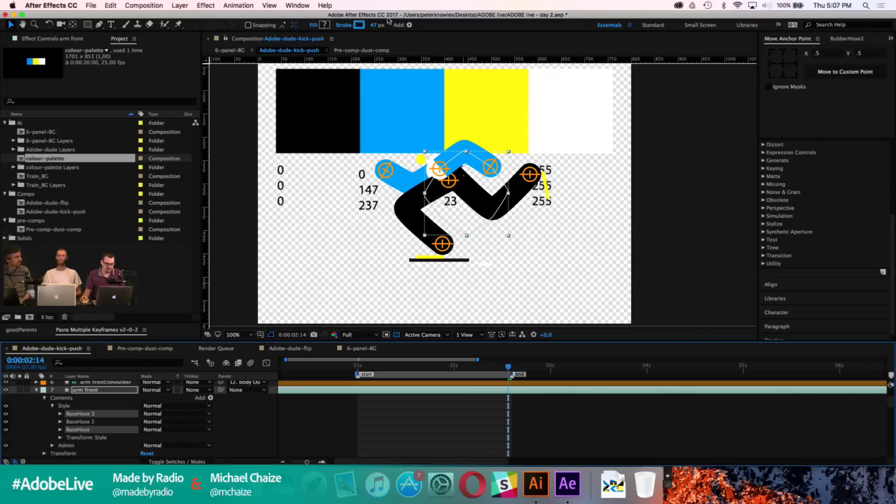
{"action": "left_click", "coordinate": [359, 25]}
{"action": "left_click", "coordinate": [439, 303]}
{"action": "left_click", "coordinate": [487, 86]}
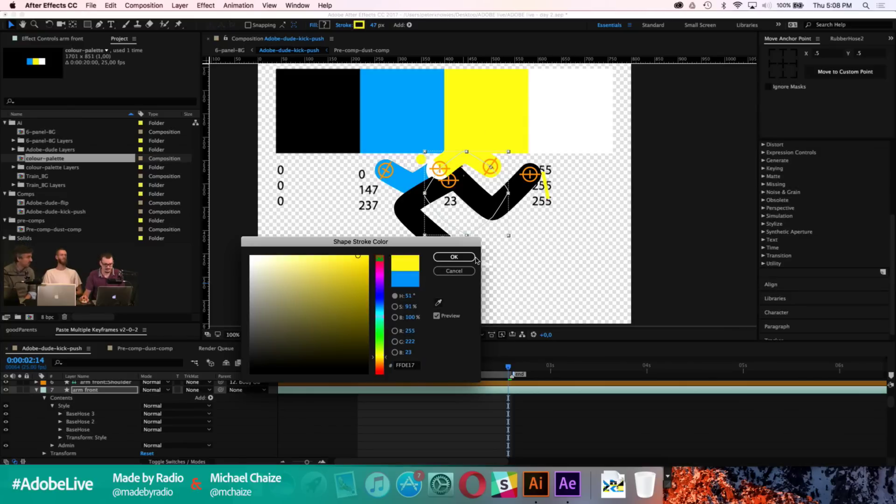
{"action": "left_click", "coordinate": [454, 257]}
{"action": "left_click", "coordinate": [481, 414]}
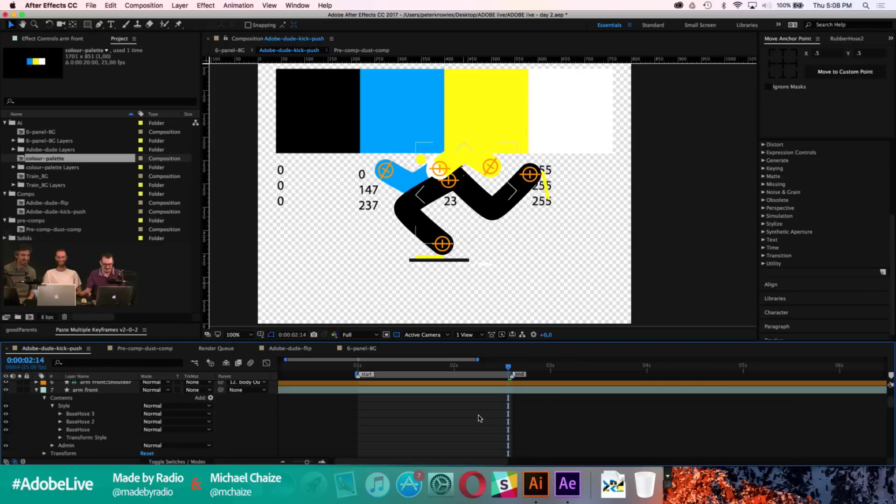
Step: Set the stroke of BaseHose 3 and BaseHose 4 in the arm back layer to the palette yellow
{"action": "scroll", "coordinate": [477, 416], "scroll_direction": "down", "scroll_amount": 8}
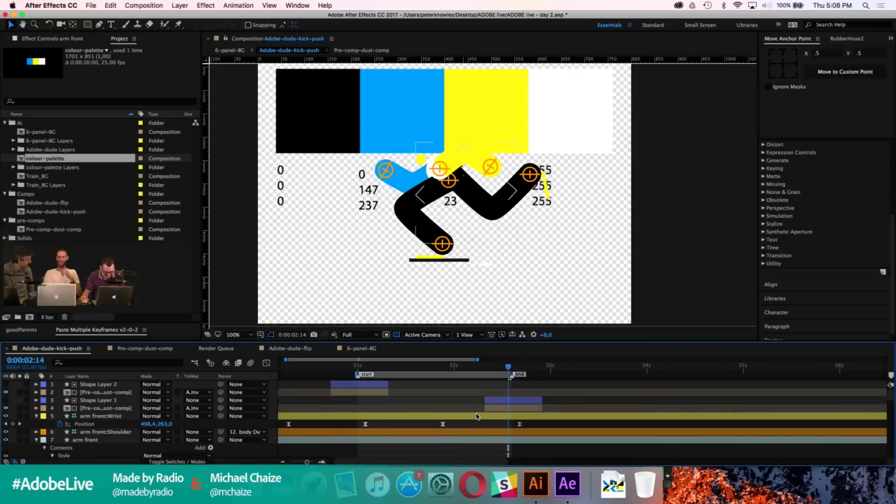
{"action": "scroll", "coordinate": [477, 416], "scroll_direction": "down", "scroll_amount": 4}
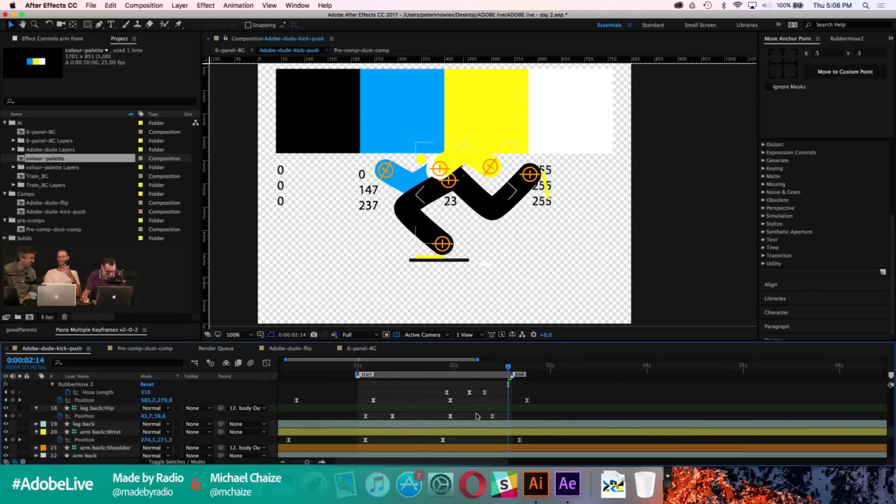
{"action": "scroll", "coordinate": [131, 422], "scroll_direction": "down", "scroll_amount": 3}
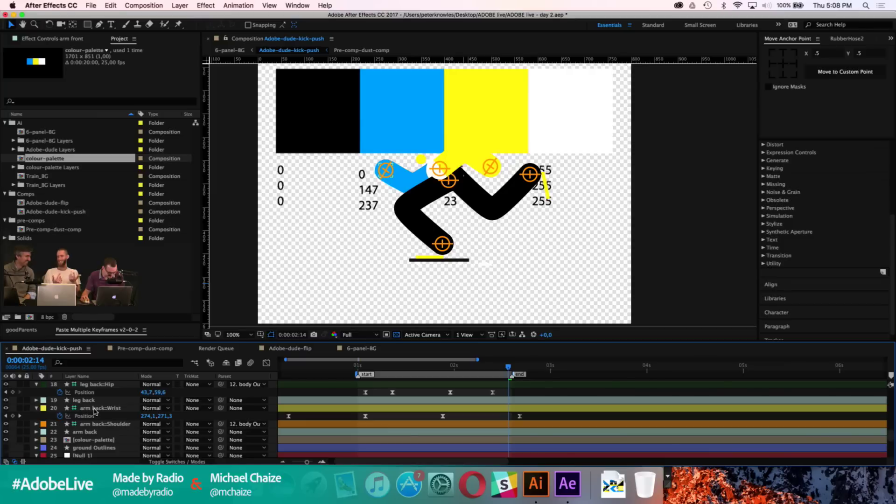
{"action": "left_click", "coordinate": [89, 432]}
{"action": "left_click", "coordinate": [88, 432]}
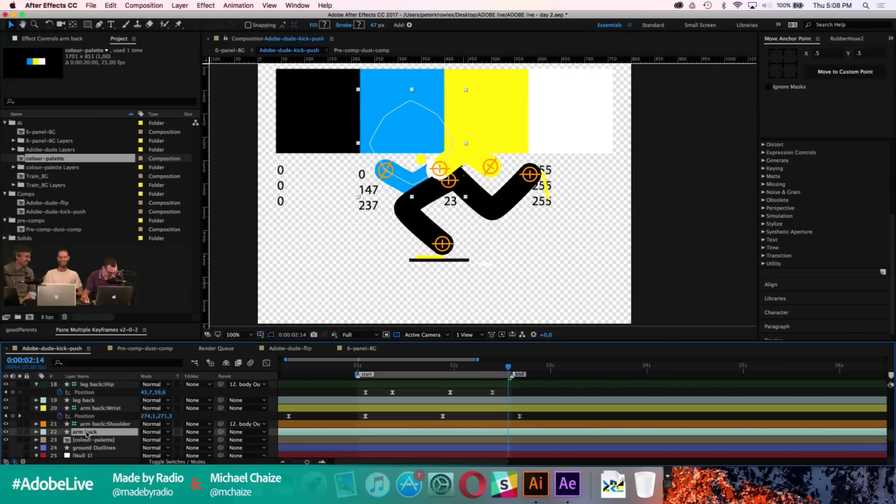
{"action": "left_click", "coordinate": [36, 432]}
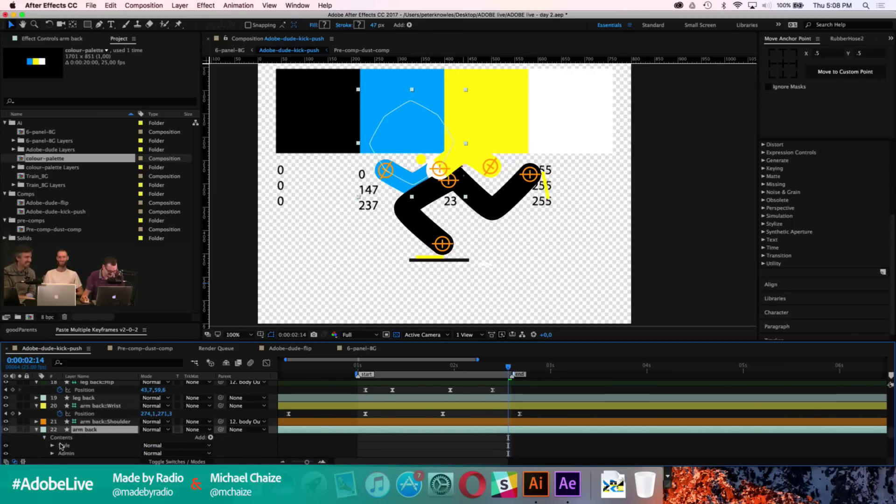
{"action": "left_click", "coordinate": [52, 446]}
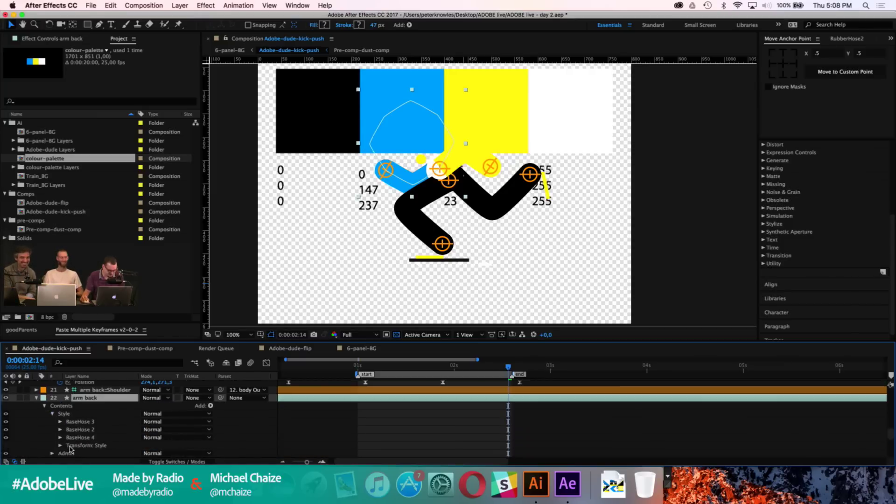
{"action": "left_click", "coordinate": [84, 422]}
{"action": "left_click", "coordinate": [86, 438], "text": "super"}
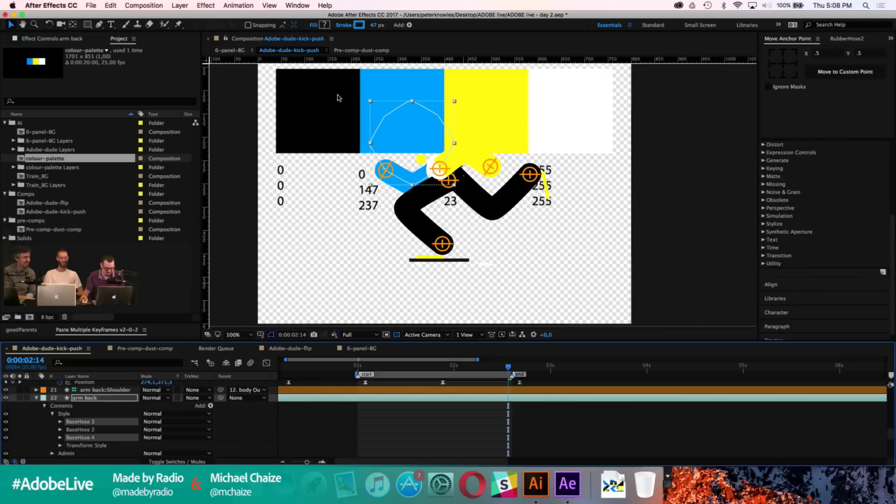
{"action": "left_click", "coordinate": [359, 24]}
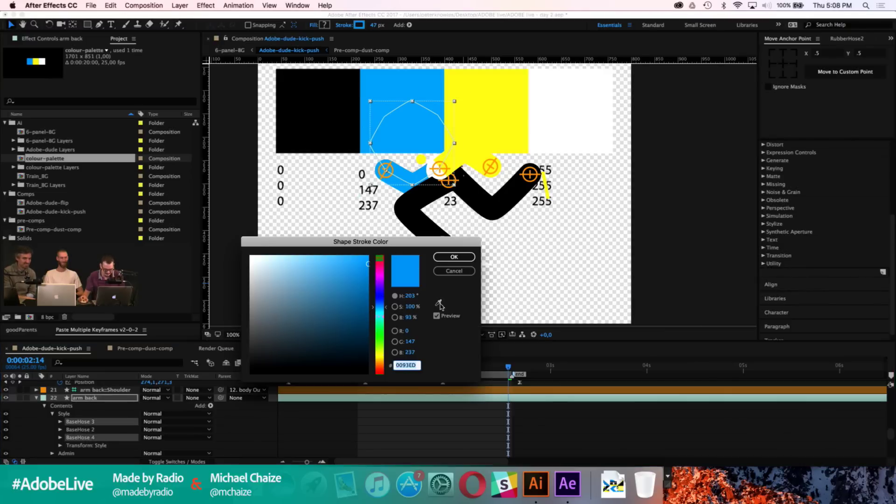
{"action": "left_click", "coordinate": [439, 303]}
{"action": "left_click", "coordinate": [470, 125]}
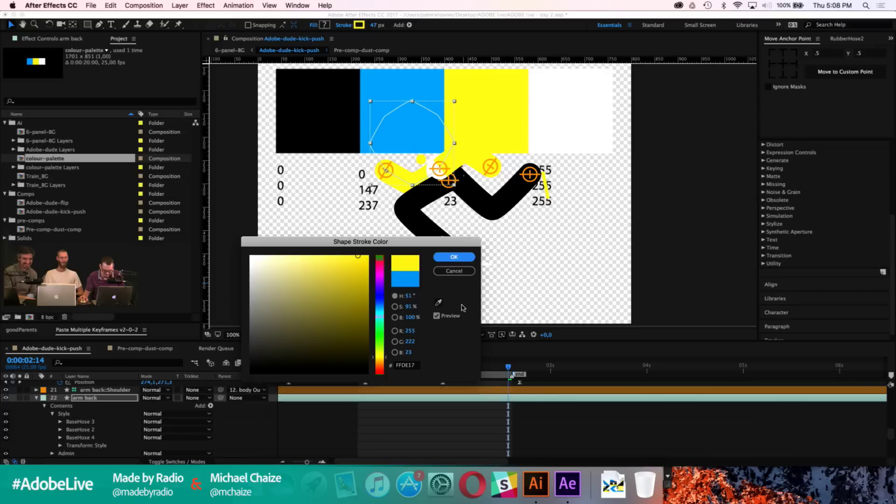
{"action": "left_click", "coordinate": [459, 271]}
{"action": "left_click", "coordinate": [461, 424]}
Step: Delete the colour-palette layer from the skater composition and return to 6-panel-BG
{"action": "key", "text": "u"}
{"action": "scroll", "coordinate": [434, 426], "scroll_direction": "down", "scroll_amount": 5}
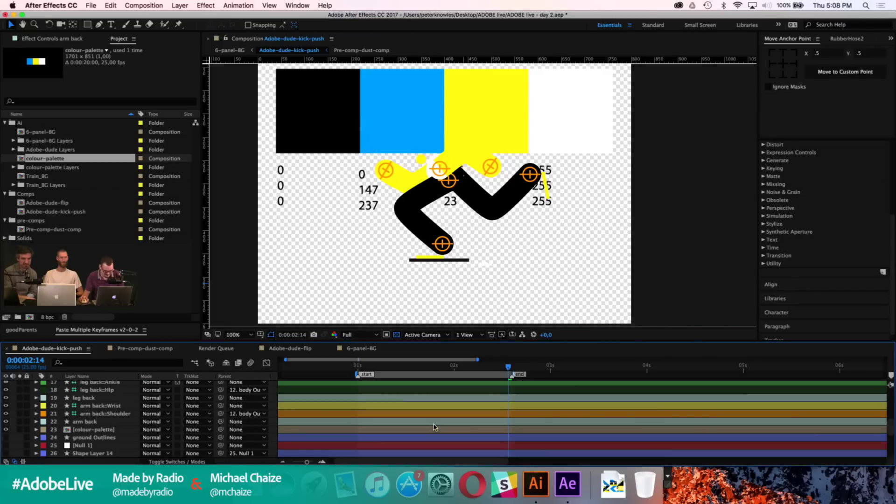
{"action": "left_click", "coordinate": [115, 430]}
{"action": "key", "text": "Delete"}
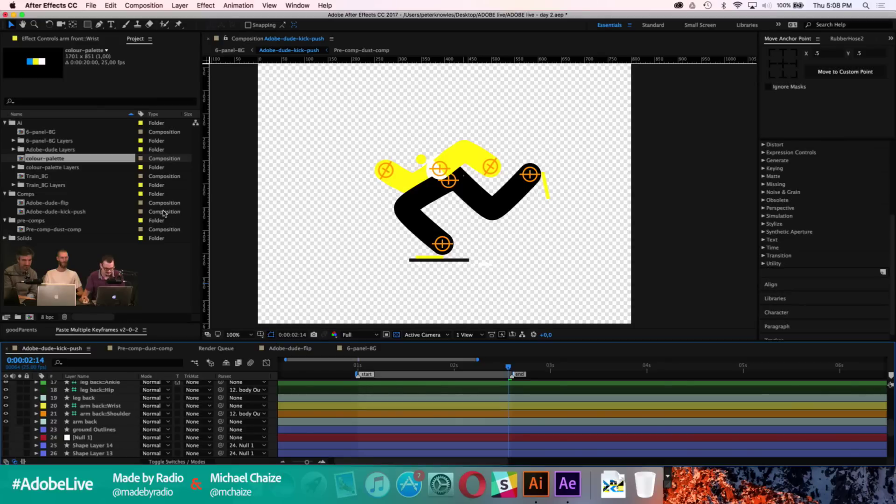
{"action": "left_click", "coordinate": [229, 50]}
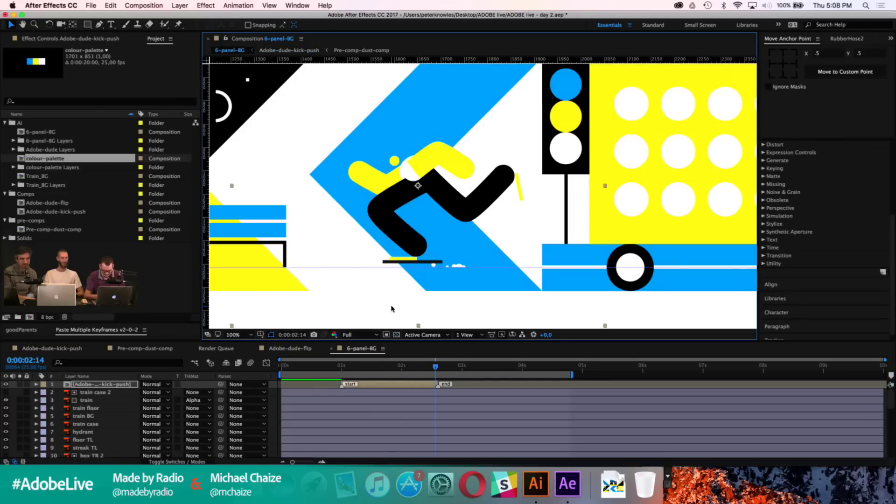
{"action": "scroll", "coordinate": [391, 309], "scroll_direction": "down", "scroll_amount": 2}
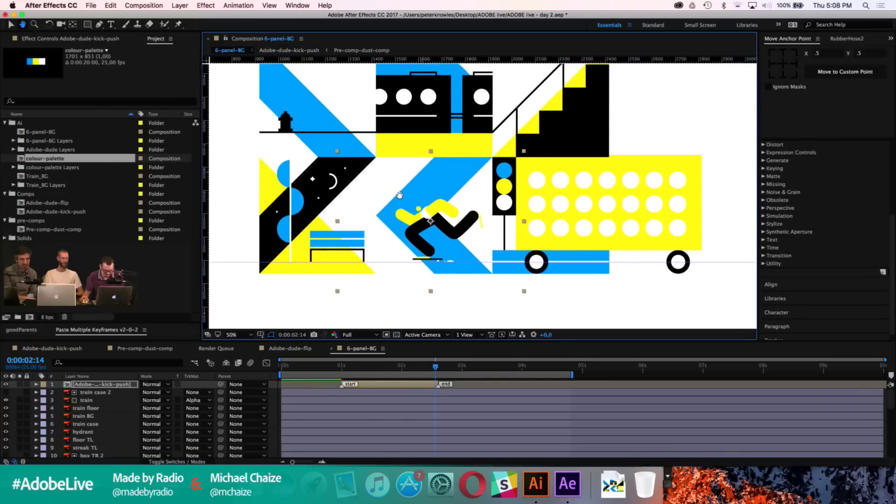
{"action": "scroll", "coordinate": [400, 197], "scroll_direction": "up", "scroll_amount": 2}
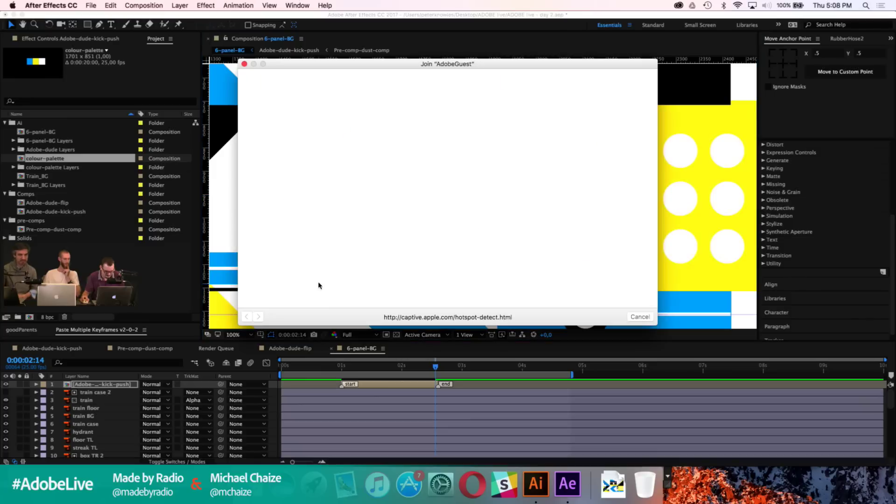
Step: Dismiss the guest network login window and turn off Wi-Fi
{"action": "left_click_drag", "start_coordinate": [369, 248], "coordinate": [457, 204]}
{"action": "left_click", "coordinate": [737, 6]}
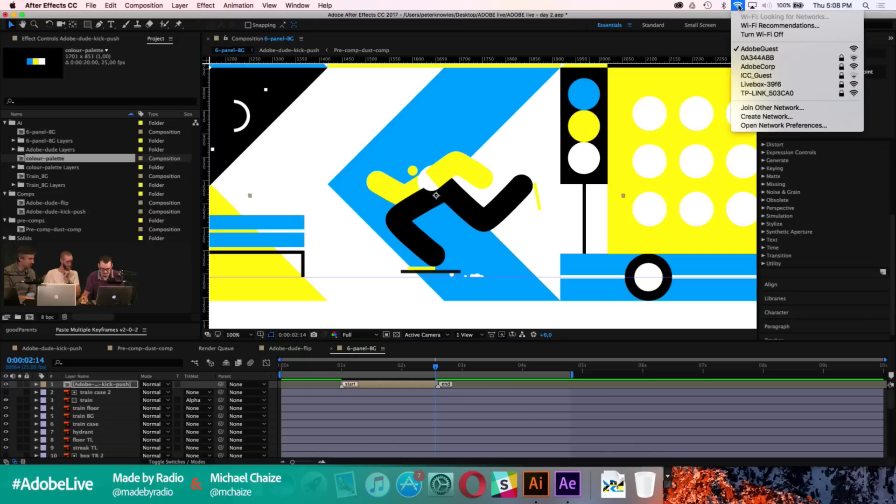
{"action": "left_click", "coordinate": [746, 34]}
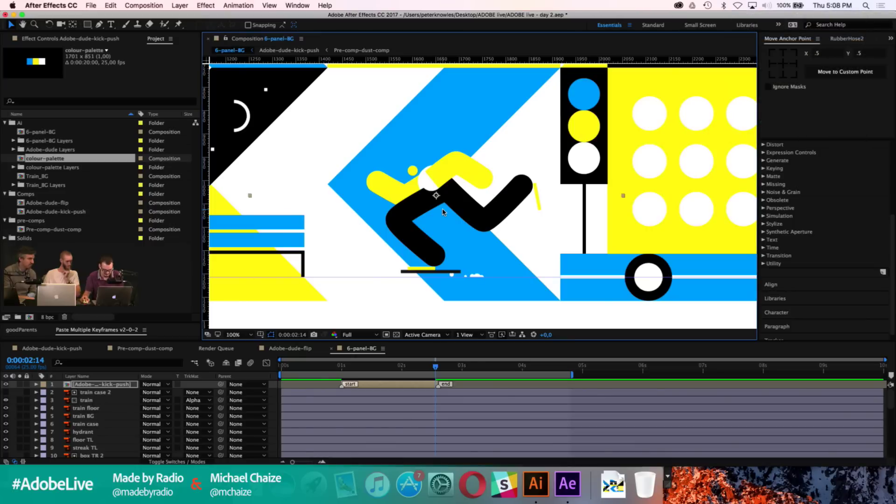
Step: Move the skater layer's anchor point down onto the guide below the skateboard and scale the layer to 90%
{"action": "key", "text": "y"}
{"action": "left_click_drag", "start_coordinate": [439, 206], "coordinate": [436, 277]}
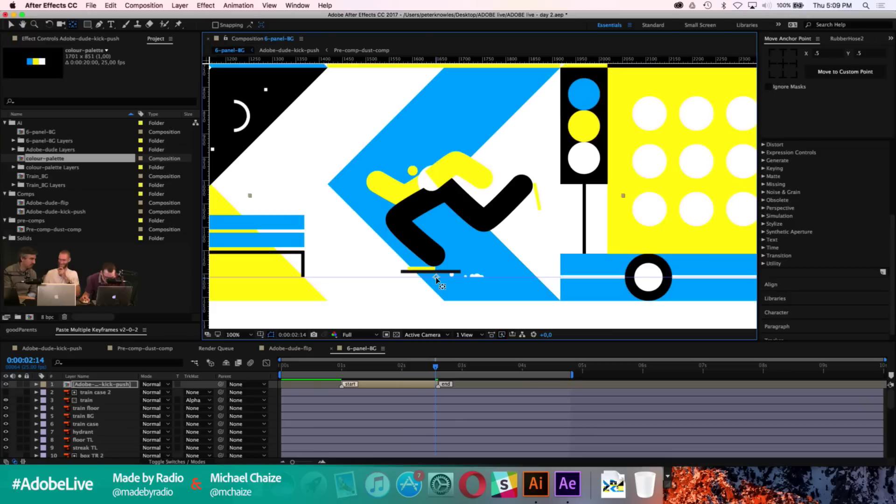
{"action": "left_click", "coordinate": [103, 384]}
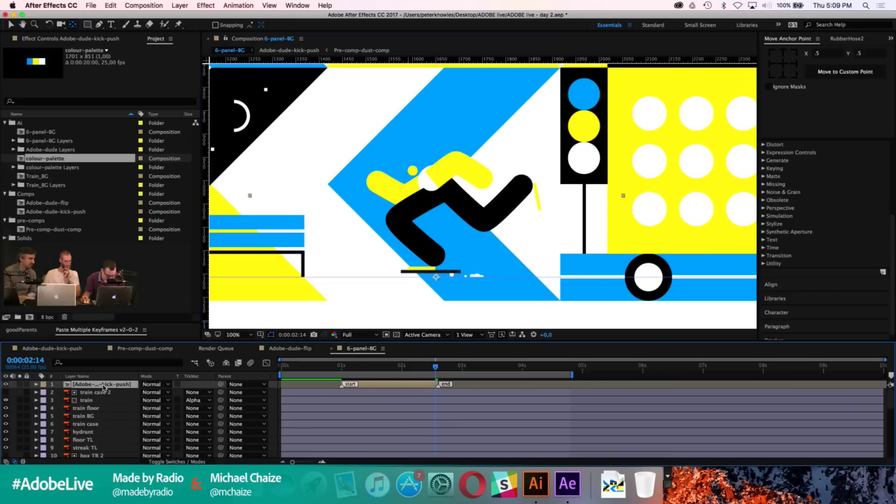
{"action": "key", "text": "s"}
{"action": "left_click", "coordinate": [174, 392]}
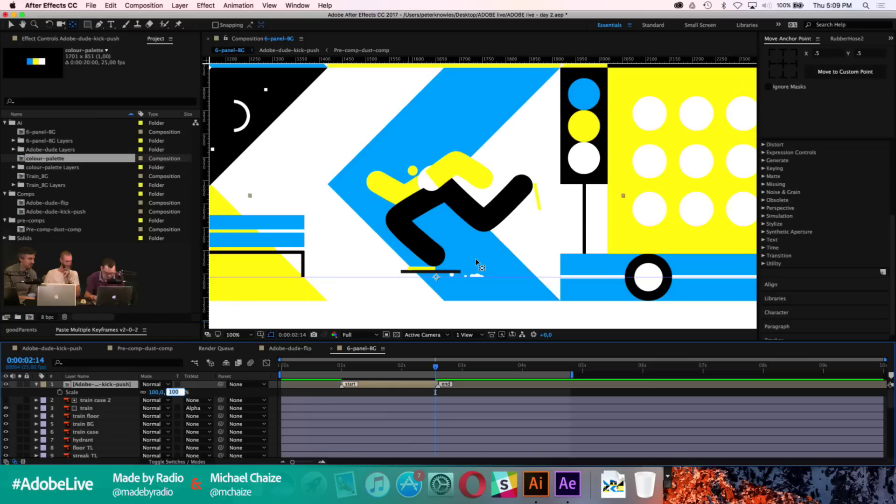
{"action": "type", "text": "80"}
{"action": "type", "text": "90"}
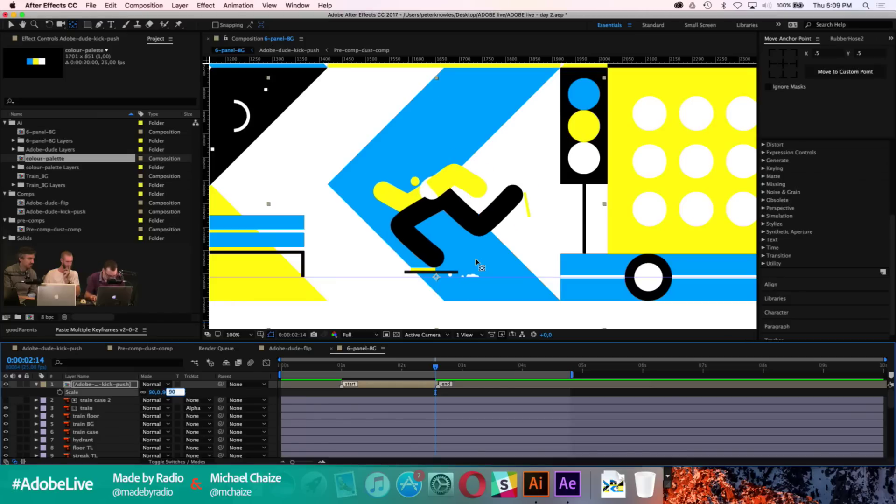
{"action": "left_click", "coordinate": [241, 396]}
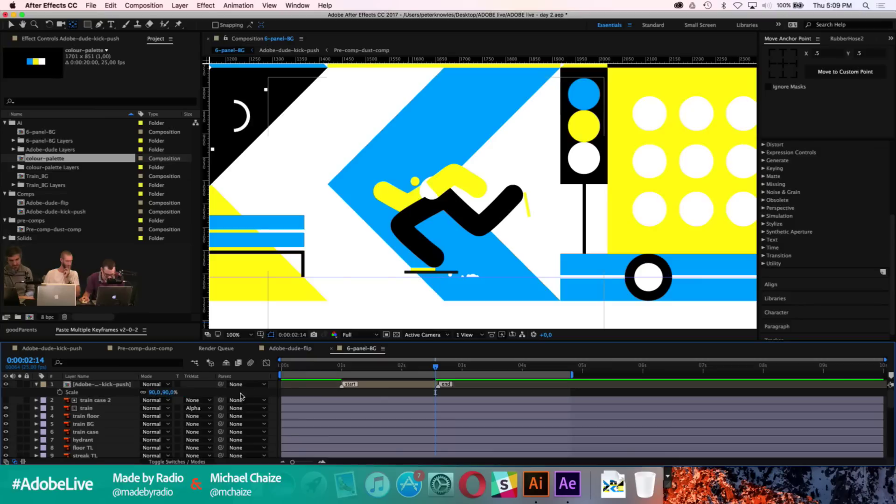
{"action": "key", "text": "v"}
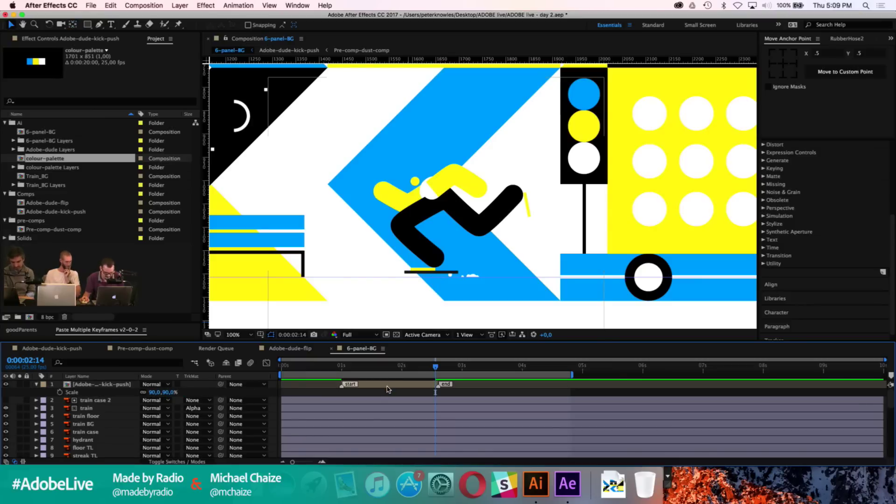
Step: Open Adobe-dude-kick-push and insert the colour-palette composition above the foot back layer
{"action": "double_click", "coordinate": [387, 389]}
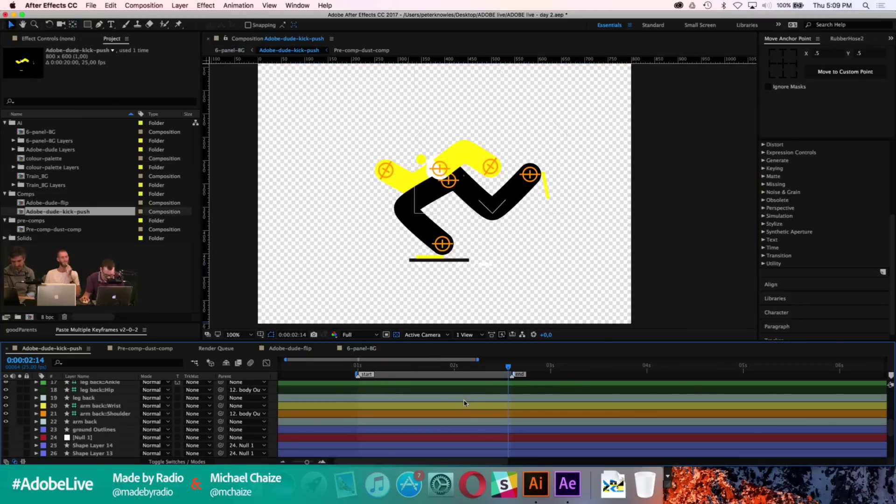
{"action": "scroll", "coordinate": [421, 409], "scroll_direction": "up", "scroll_amount": 3}
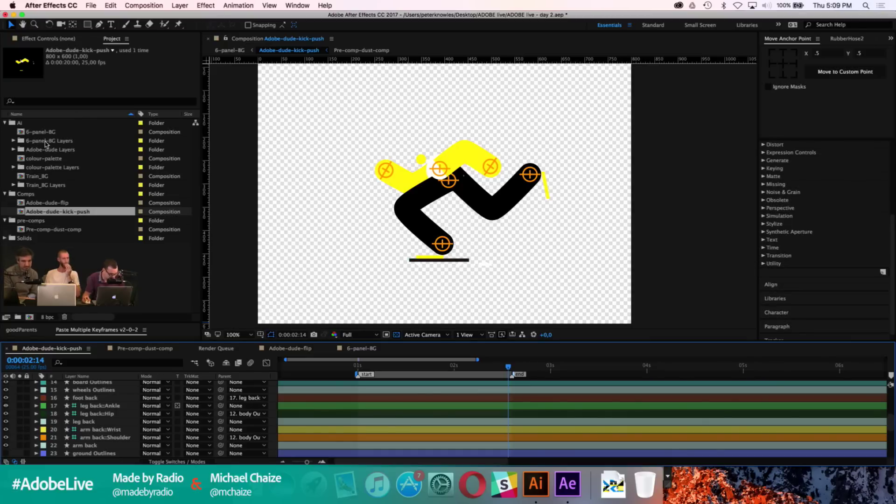
{"action": "left_click_drag", "start_coordinate": [45, 159], "coordinate": [53, 396]}
Step: Set the fill of the skater's front and back feet to the palette blue 0093ED, then delete the colour-palette layer
{"action": "left_click", "coordinate": [42, 409]}
{"action": "left_click", "coordinate": [66, 310]}
{"action": "left_click", "coordinate": [325, 25]}
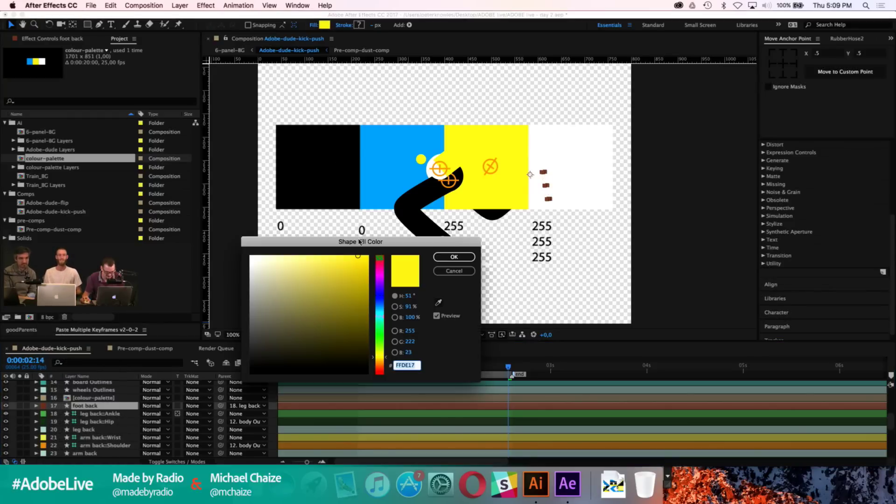
{"action": "left_click", "coordinate": [437, 302]}
{"action": "left_click", "coordinate": [401, 170]}
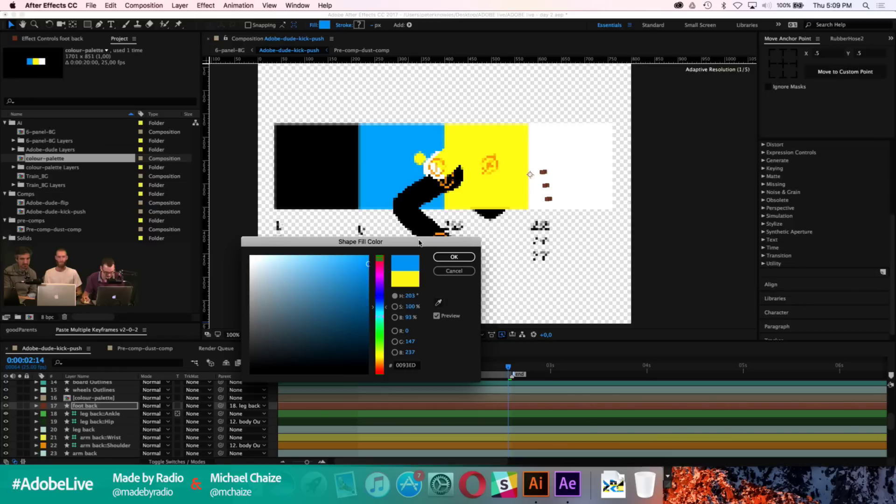
{"action": "key", "text": "Return"}
{"action": "left_click", "coordinate": [96, 397]}
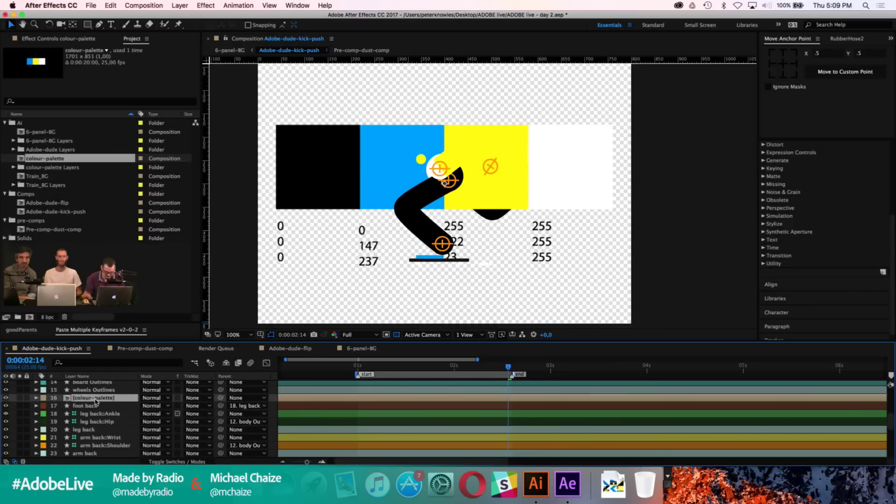
{"action": "key", "text": "Delete"}
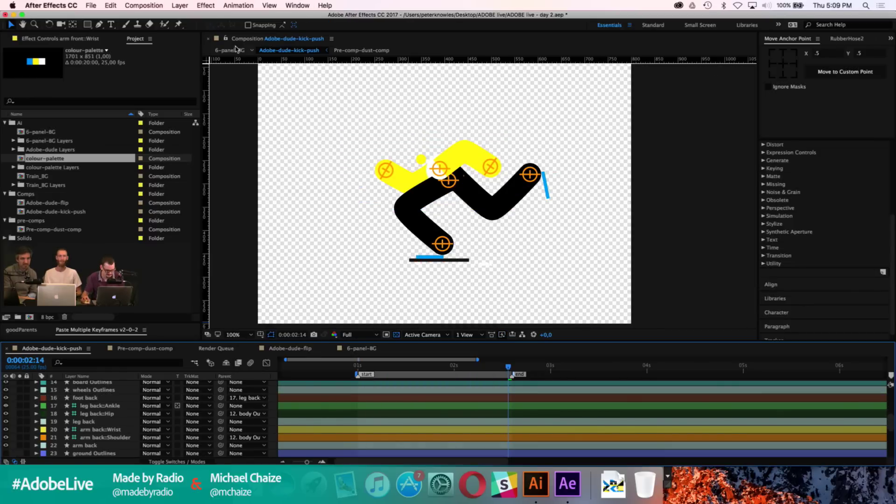
Step: Return to 6-panel-BG and nudge the skater layer 20 px to the left
{"action": "left_click", "coordinate": [237, 49]}
{"action": "left_click", "coordinate": [416, 386]}
{"action": "key", "text": "shift+Left"}
{"action": "key", "text": "shift+Left"}
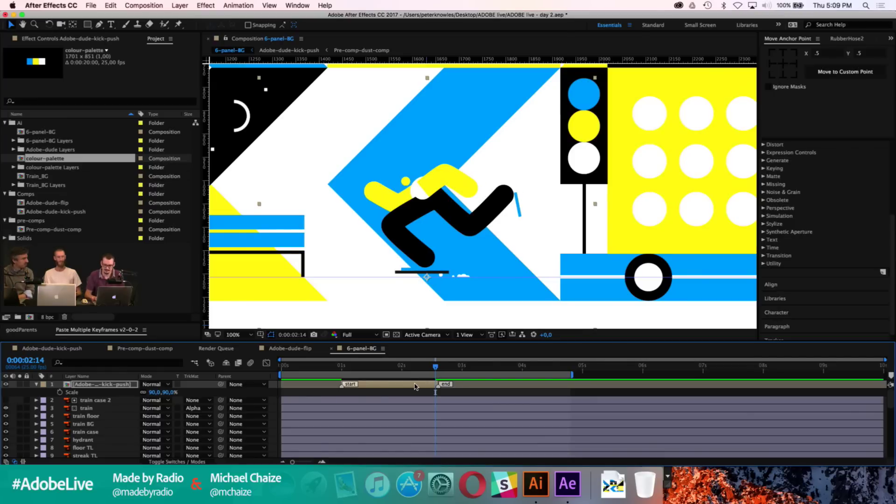
Step: Shift the kick-push skater layer to start at the beginning of the timeline and chain two duplicates after it, matching start and end markers
{"action": "key", "text": "comma"}
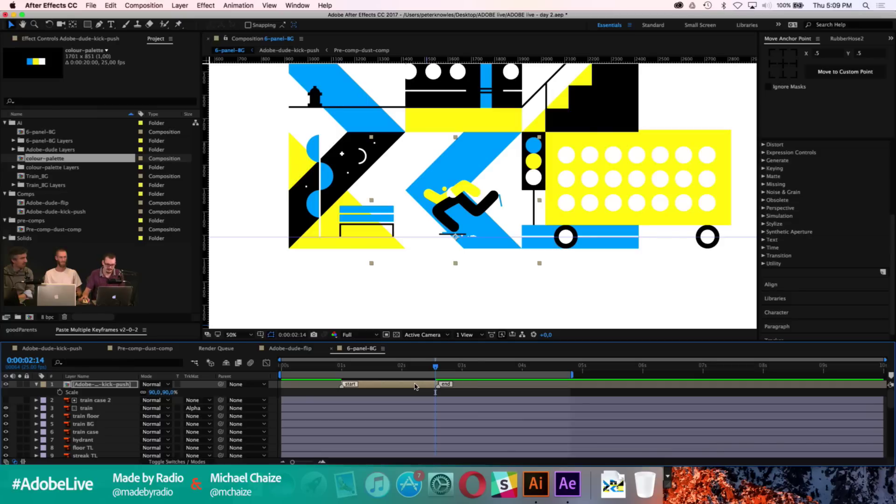
{"action": "key", "text": "h"}
{"action": "left_click_drag", "start_coordinate": [441, 122], "coordinate": [427, 195]}
{"action": "key", "text": "v"}
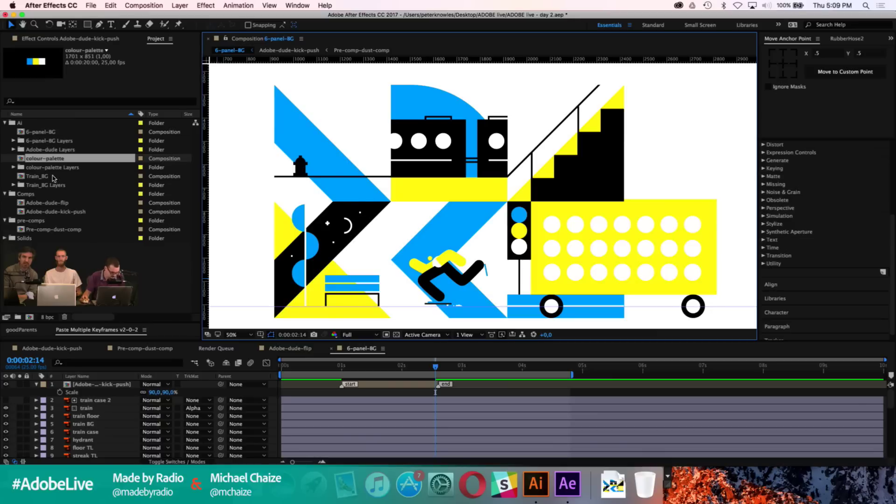
{"action": "left_click", "coordinate": [353, 388]}
{"action": "left_click_drag", "start_coordinate": [369, 387], "coordinate": [523, 387]}
{"action": "key", "text": "ctrl+d"}
{"action": "key", "text": "super+d"}
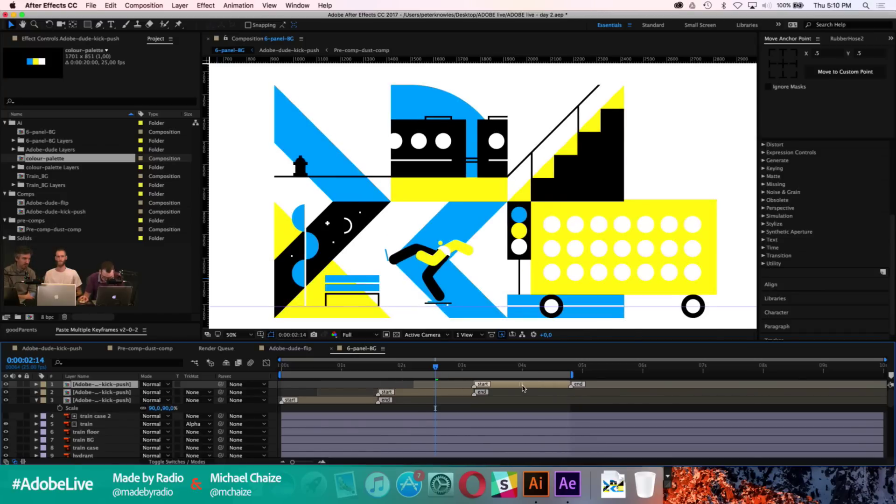
Step: Preview the chained kick-push cycles in 6-panel-BG and save the project
{"action": "left_click", "coordinate": [488, 433]}
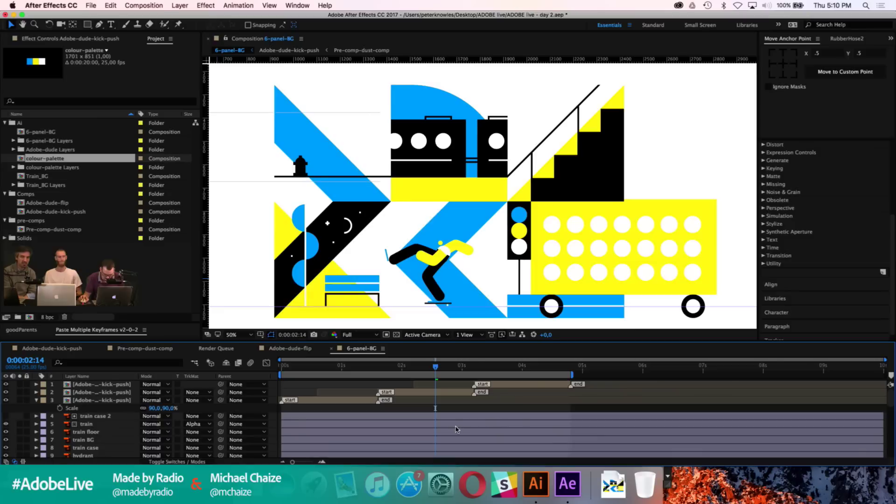
{"action": "key", "text": "space"}
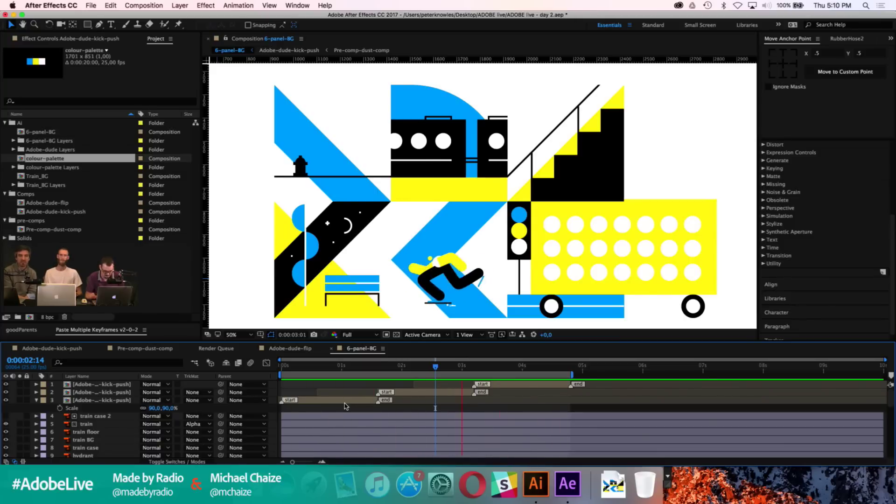
{"action": "key", "text": "space"}
{"action": "key", "text": "super+s"}
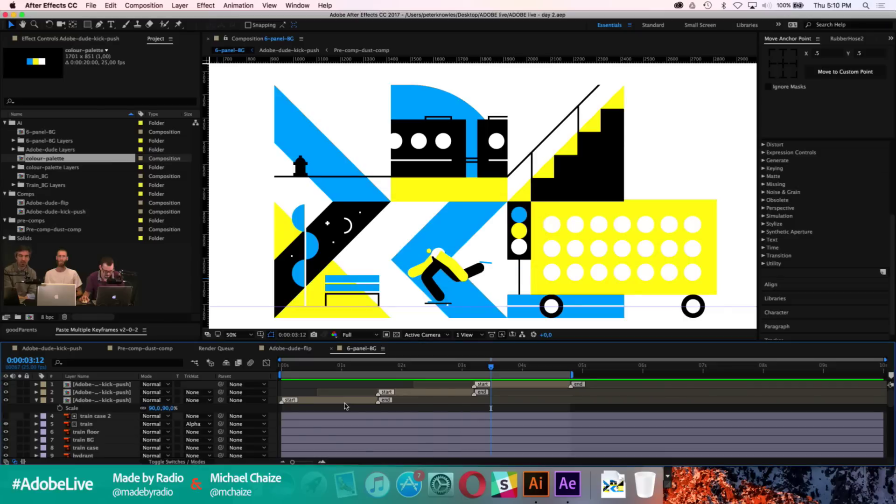
Step: Insert the Adobe-dude-flip composition as the top layer of 6-panel-BG and go to its start marker near 0:00:01:01
{"action": "left_click", "coordinate": [375, 367]}
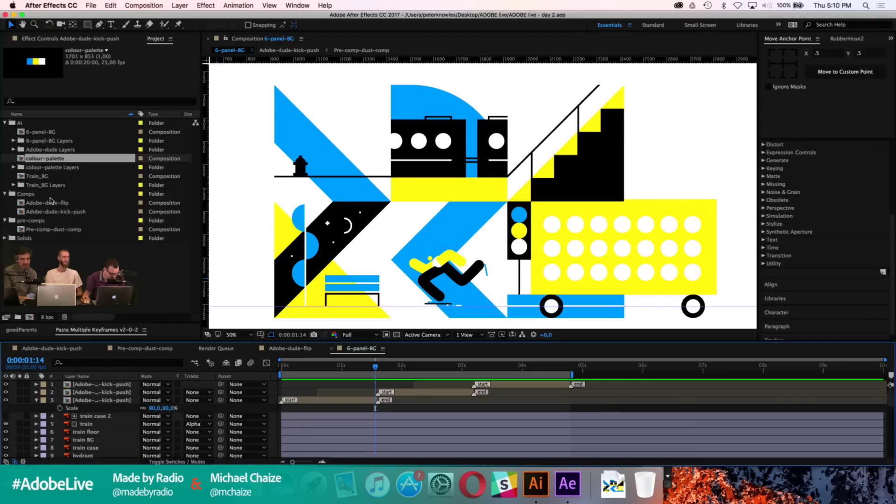
{"action": "left_click_drag", "start_coordinate": [54, 204], "coordinate": [82, 384]}
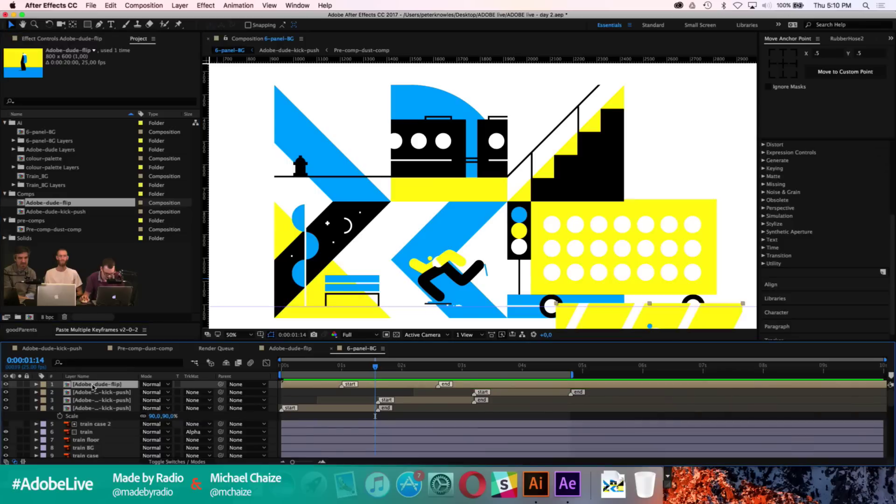
{"action": "left_click", "coordinate": [343, 371]}
{"action": "key", "text": "h"}
{"action": "left_click_drag", "start_coordinate": [621, 322], "coordinate": [489, 206]}
{"action": "key", "text": "v"}
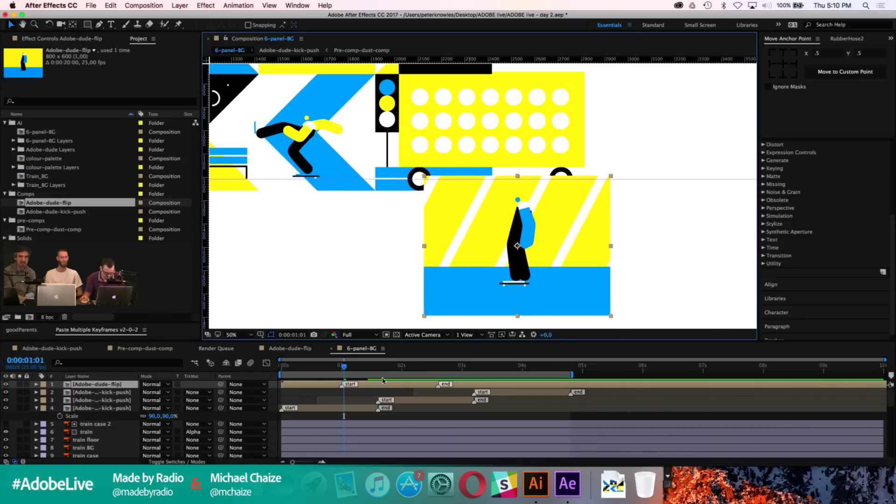
Step: Find where the animation ends inside Adobe-dude-flip and move its layer's end marker in 6-panel-BG to 0:00:05:19
{"action": "double_click", "coordinate": [377, 386]}
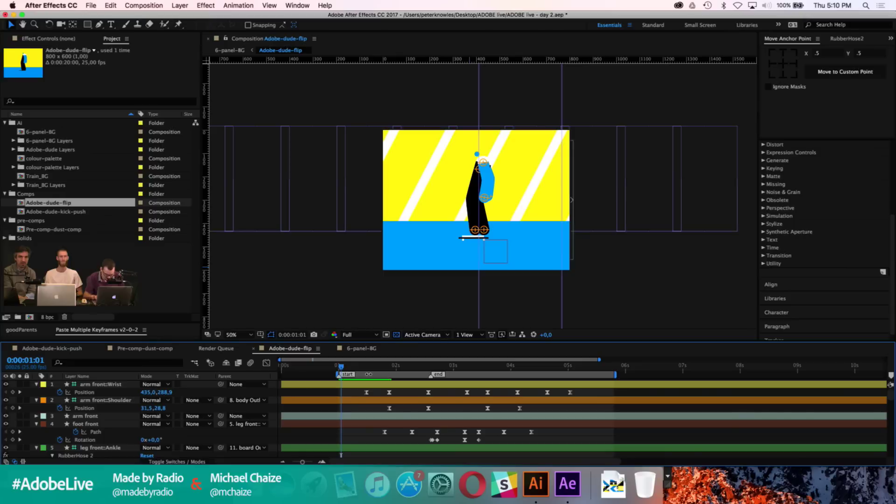
{"action": "left_click", "coordinate": [230, 50]}
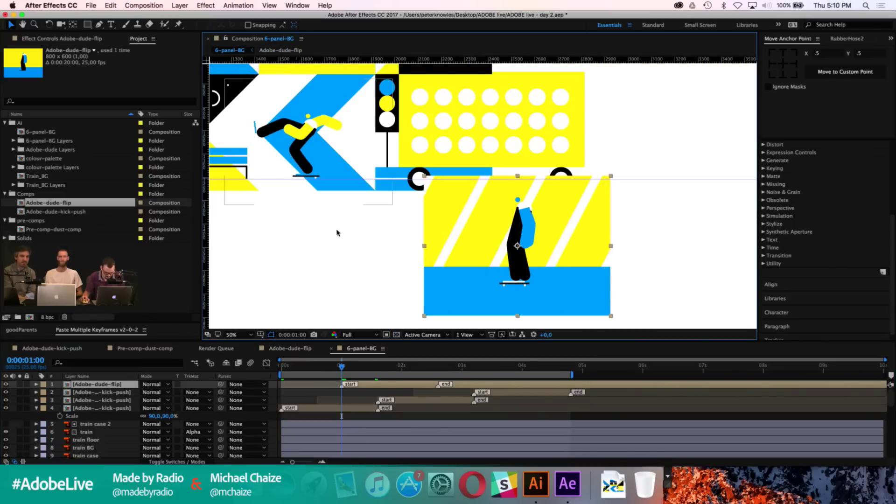
{"action": "double_click", "coordinate": [399, 385]}
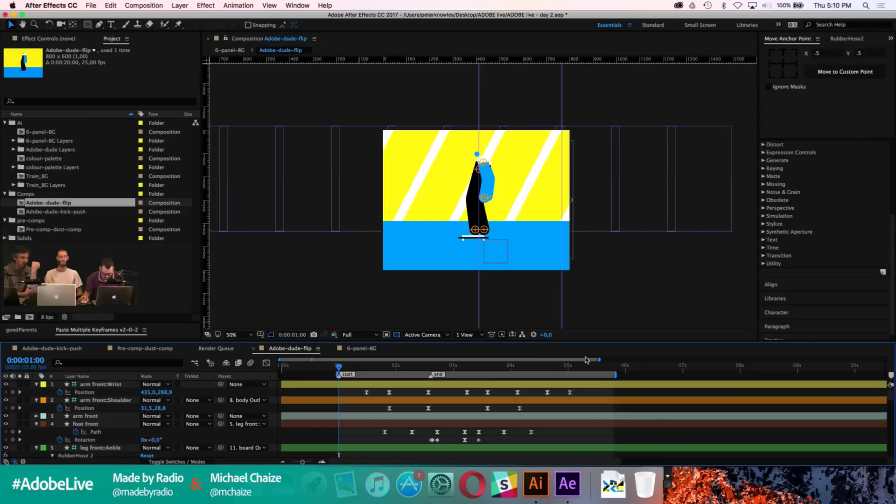
{"action": "left_click", "coordinate": [614, 370]}
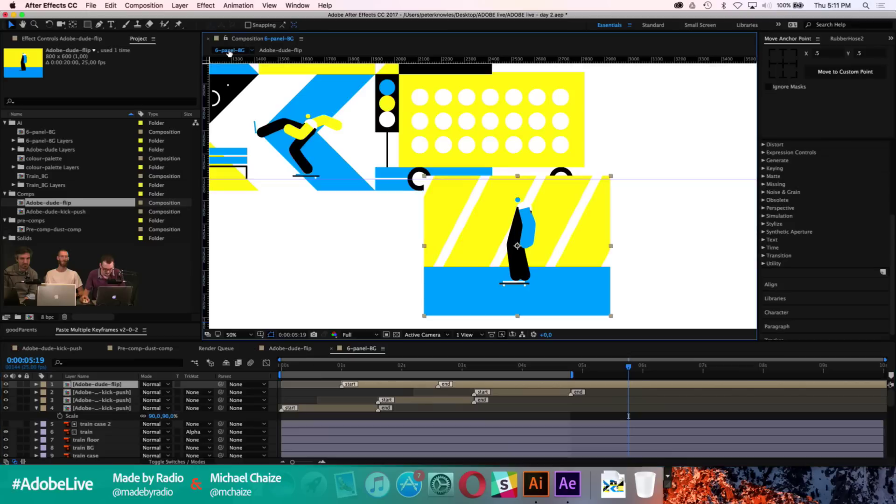
{"action": "left_click", "coordinate": [229, 49]}
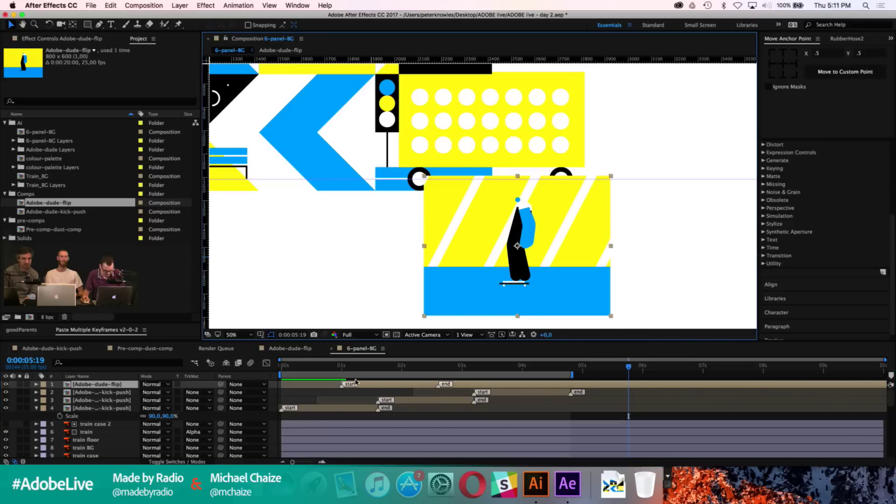
{"action": "double_click", "coordinate": [378, 385]}
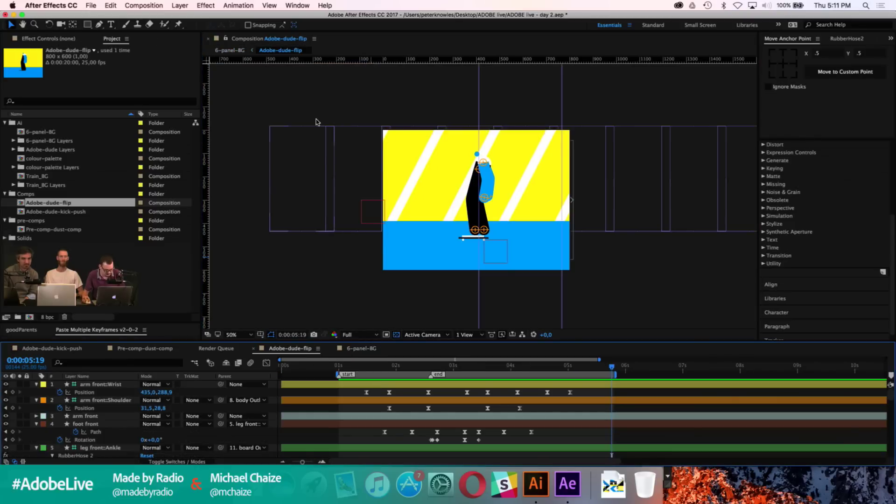
{"action": "left_click", "coordinate": [238, 51]}
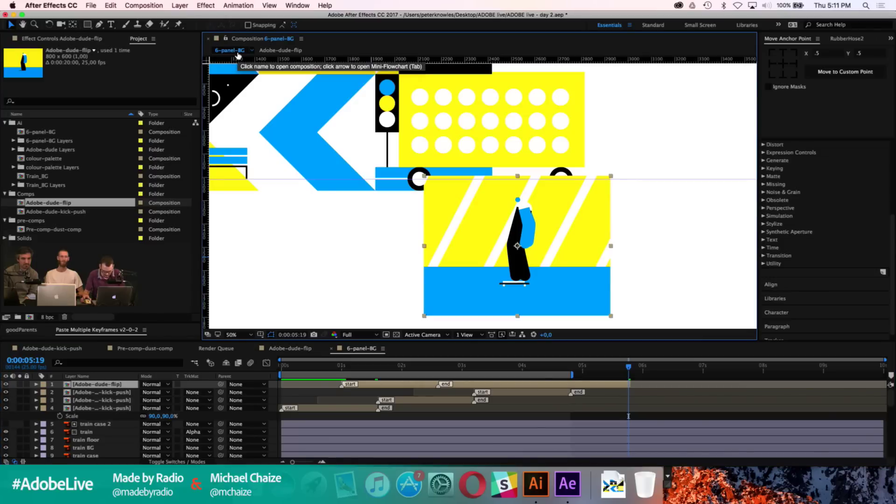
{"action": "left_click_drag", "start_coordinate": [438, 387], "coordinate": [627, 392]}
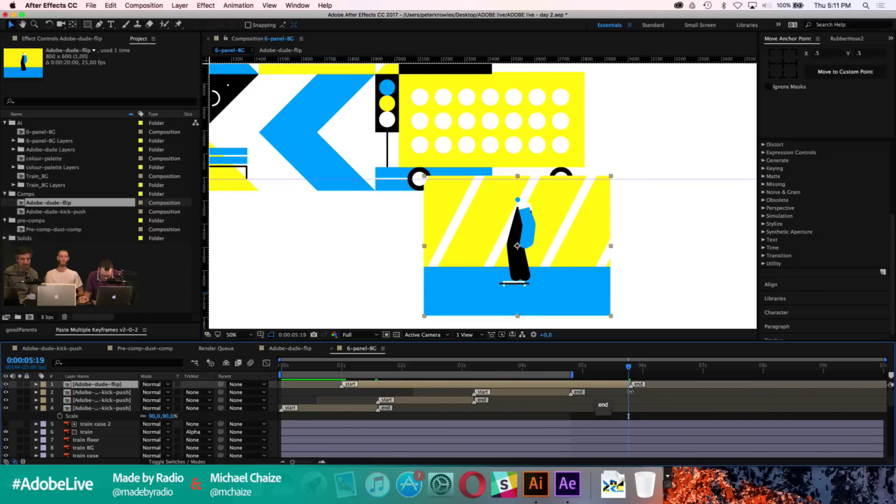
Step: Open Adobe-dude-flip and hide all background layers from ground Outlines down to BG Outlines
{"action": "double_click", "coordinate": [588, 386]}
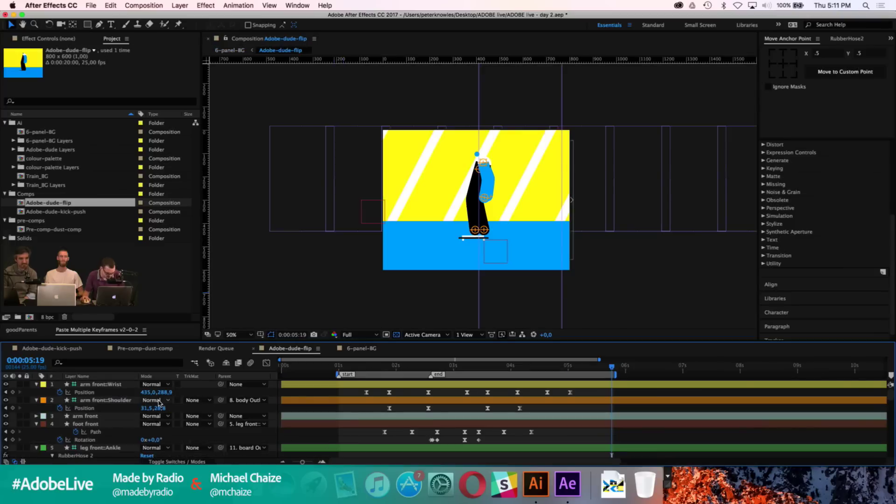
{"action": "scroll", "coordinate": [160, 403], "scroll_direction": "down", "scroll_amount": 15}
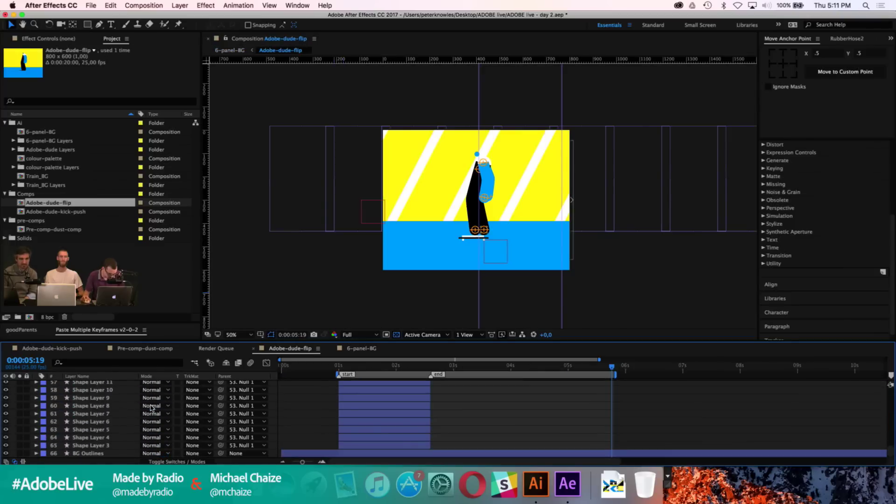
{"action": "left_click", "coordinate": [92, 453]}
{"action": "scroll", "coordinate": [92, 420], "scroll_direction": "up", "scroll_amount": 7}
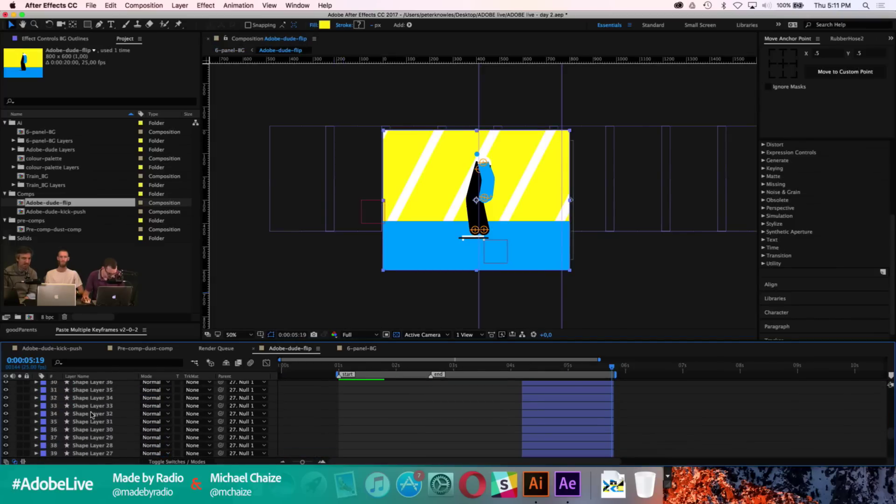
{"action": "scroll", "coordinate": [92, 415], "scroll_direction": "up", "scroll_amount": 3}
{"action": "left_click", "coordinate": [91, 437], "text": "shift"}
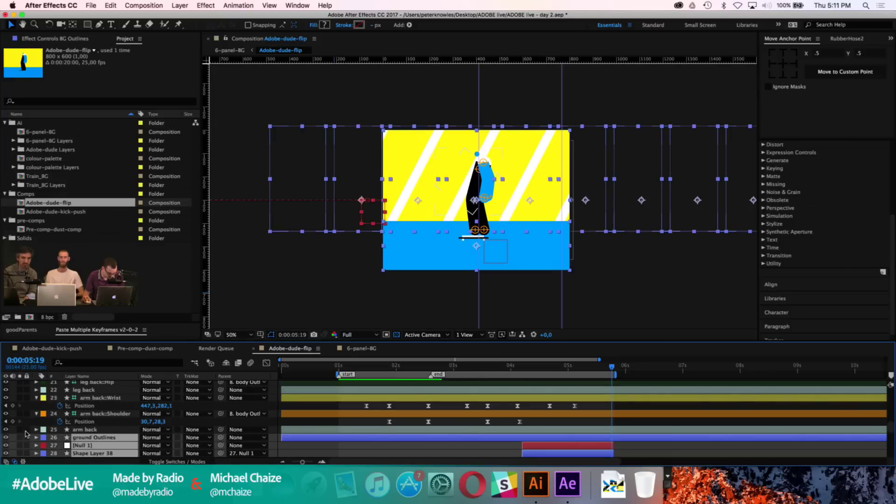
{"action": "left_click_drag", "start_coordinate": [6, 437], "coordinate": [6, 453]}
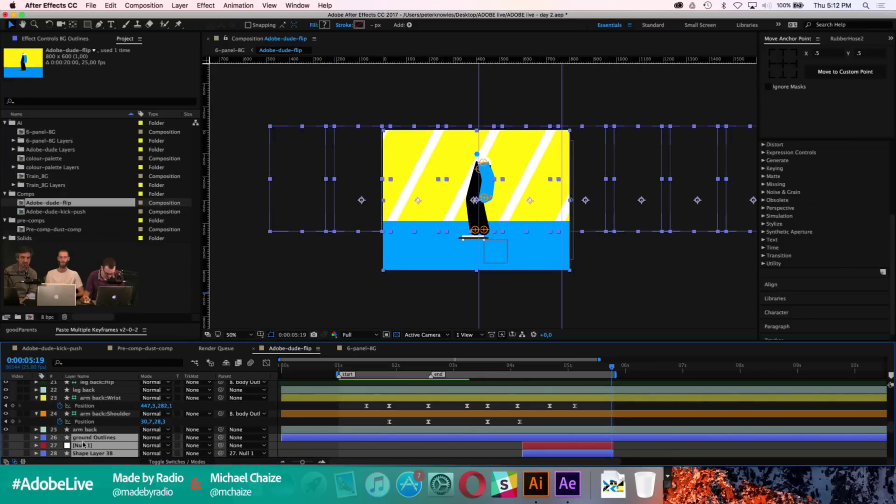
{"action": "left_click", "coordinate": [338, 423]}
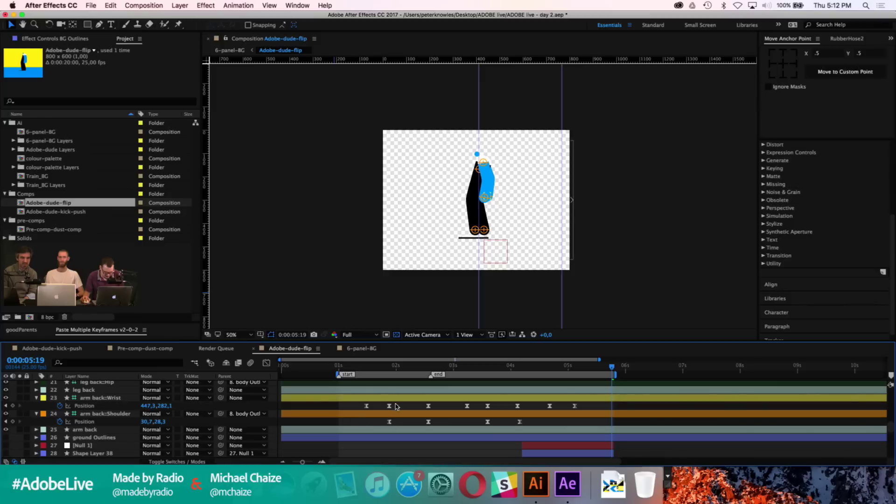
Step: Insert the colour-palette composition into Adobe-dude-flip above the arm back::Wrist layer
{"action": "key", "text": "slash"}
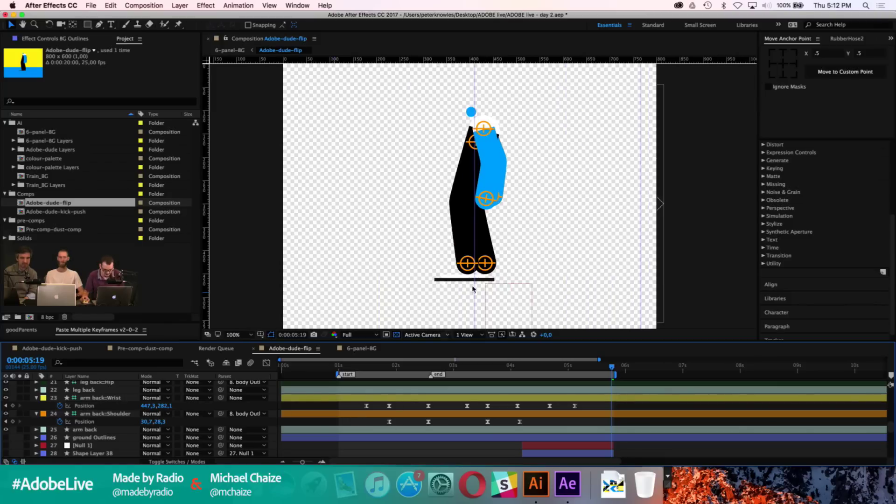
{"action": "left_click_drag", "start_coordinate": [495, 243], "coordinate": [480, 260]}
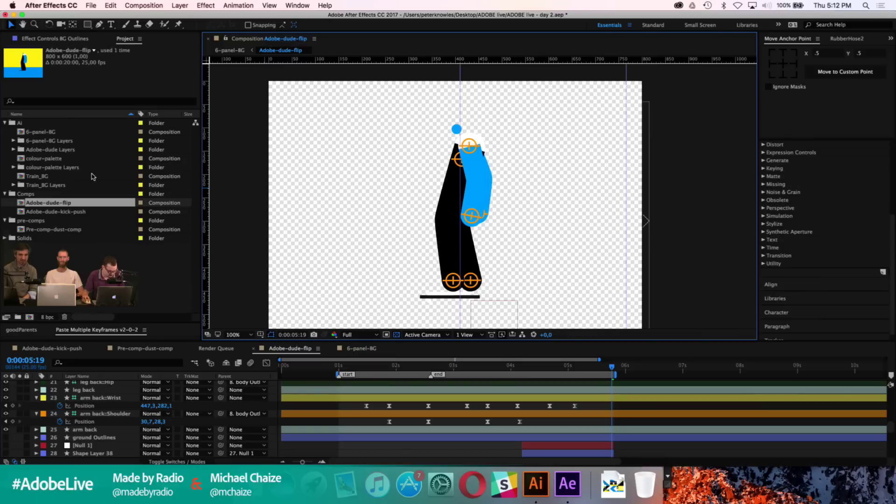
{"action": "left_click_drag", "start_coordinate": [45, 159], "coordinate": [79, 394]}
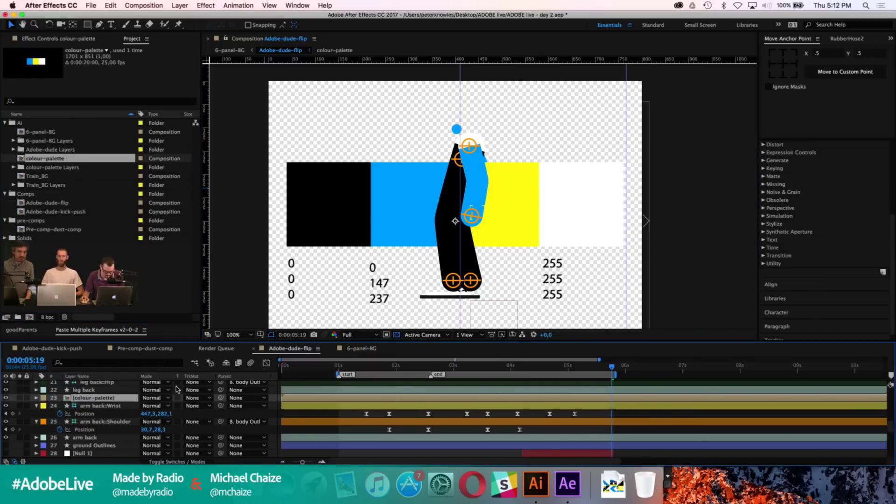
Step: Set the fill of the head Outlines layer to the palette yellow FFDE17, sampled from the colour swatch
{"action": "scroll", "coordinate": [406, 427], "scroll_direction": "up", "scroll_amount": 5}
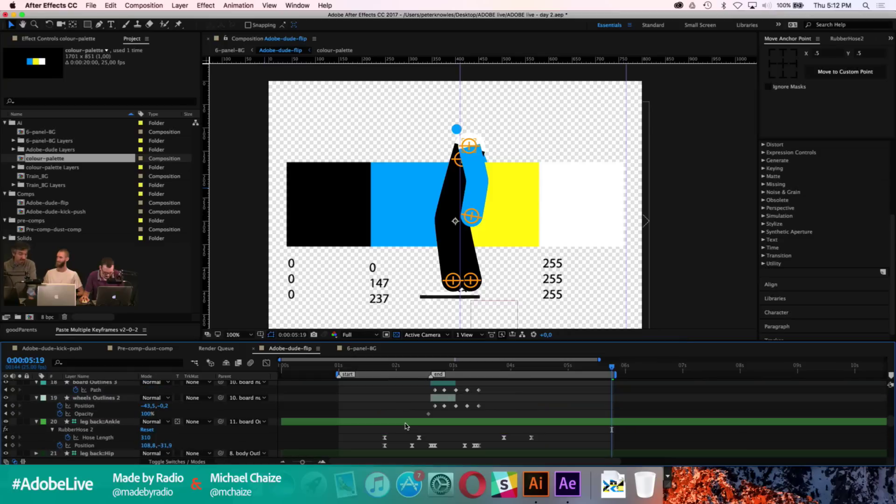
{"action": "scroll", "coordinate": [406, 426], "scroll_direction": "up", "scroll_amount": 5}
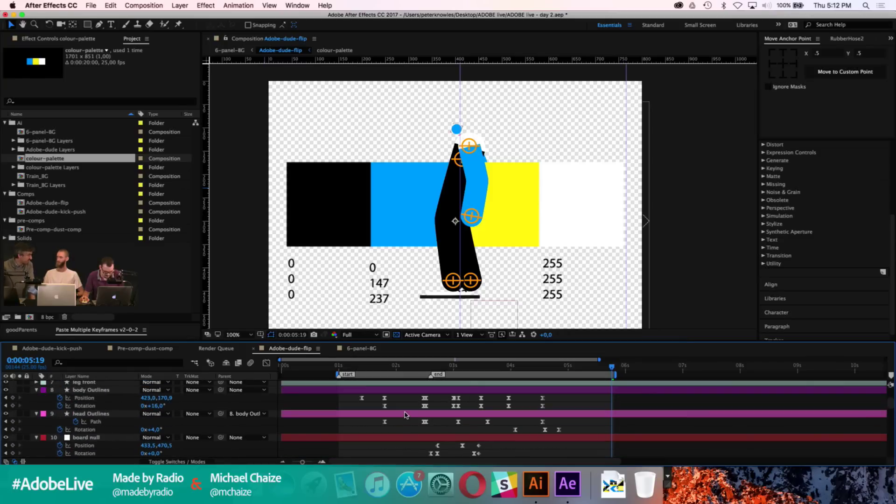
{"action": "left_click", "coordinate": [406, 415]}
{"action": "left_click", "coordinate": [322, 26]}
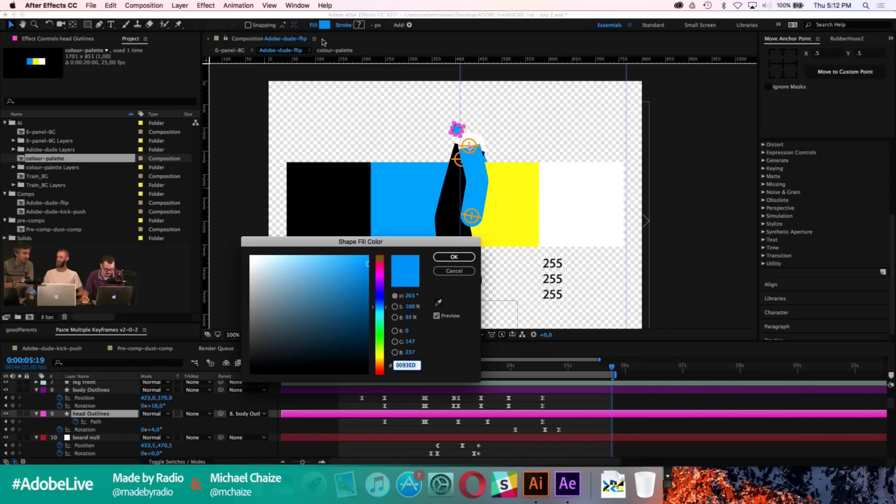
{"action": "left_click", "coordinate": [437, 305]}
{"action": "left_click", "coordinate": [509, 227]}
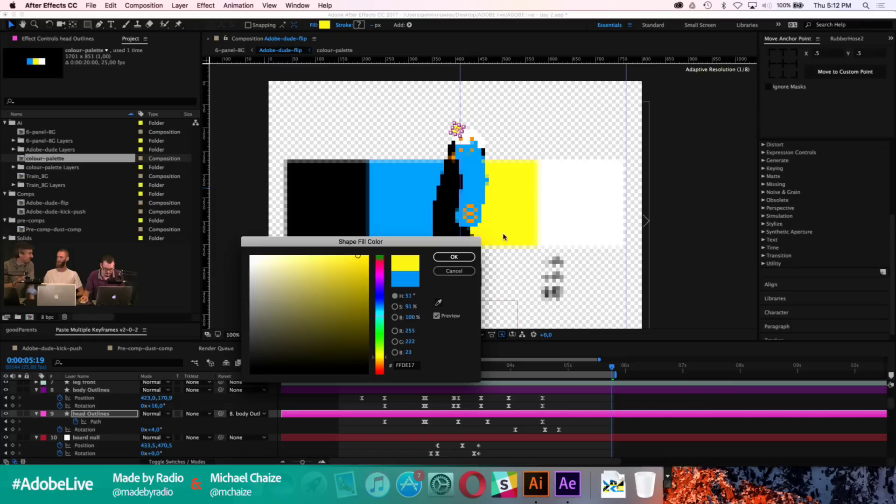
{"action": "key", "text": "Return"}
{"action": "left_click", "coordinate": [497, 404]}
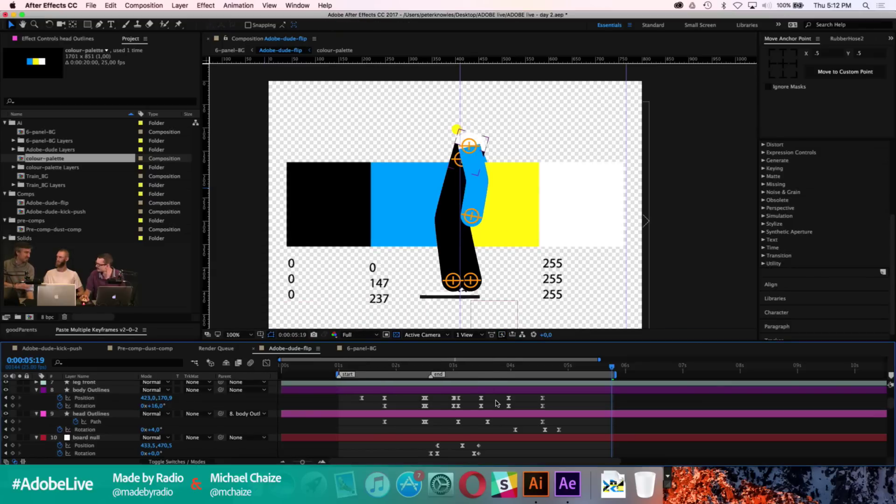
Step: Set the stroke of BaseHose 3 and BaseHose in the arm front layer to palette yellow FFDE17, sampled from the swatch
{"action": "scroll", "coordinate": [505, 423], "scroll_direction": "up", "scroll_amount": 5}
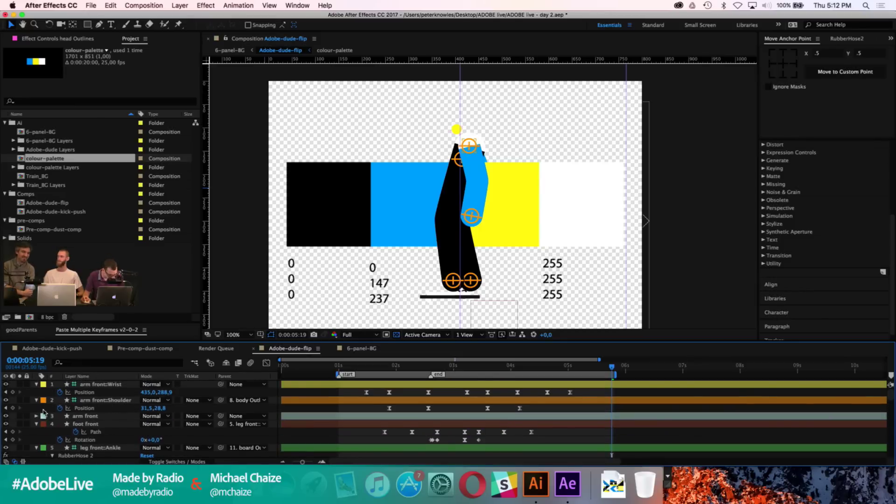
{"action": "left_click", "coordinate": [82, 416]}
{"action": "left_click", "coordinate": [37, 416]}
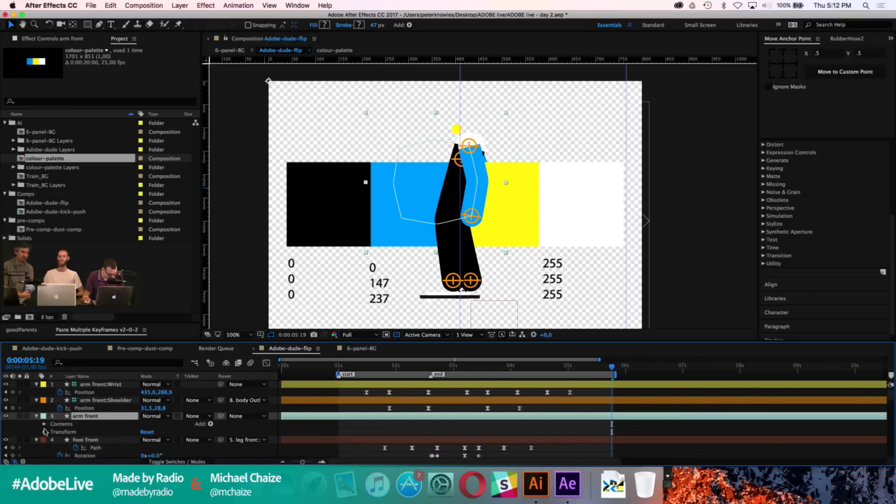
{"action": "left_click", "coordinate": [44, 424]}
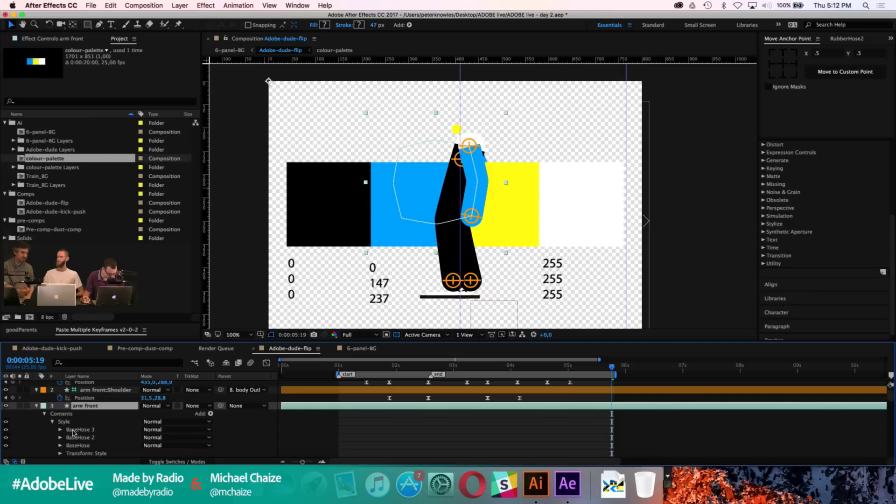
{"action": "left_click", "coordinate": [77, 429]}
{"action": "left_click", "coordinate": [80, 446], "text": "super"}
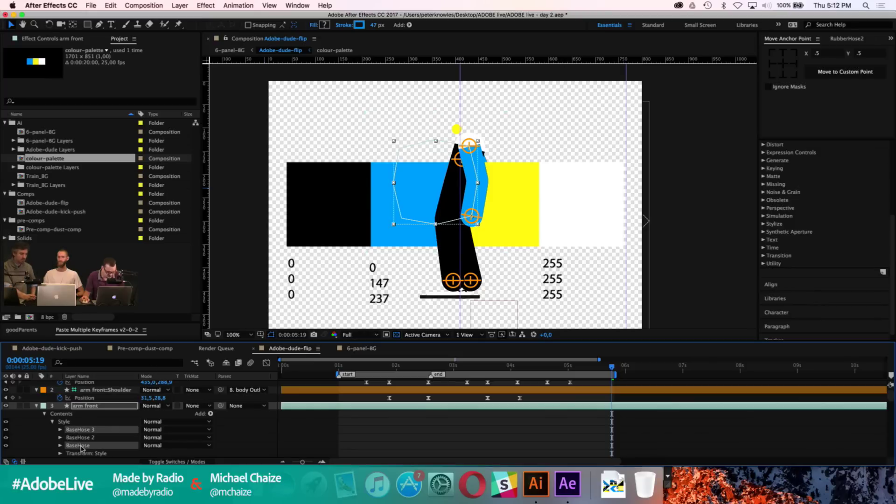
{"action": "left_click", "coordinate": [359, 25]}
{"action": "left_click", "coordinate": [438, 303]}
{"action": "left_click", "coordinate": [518, 226]}
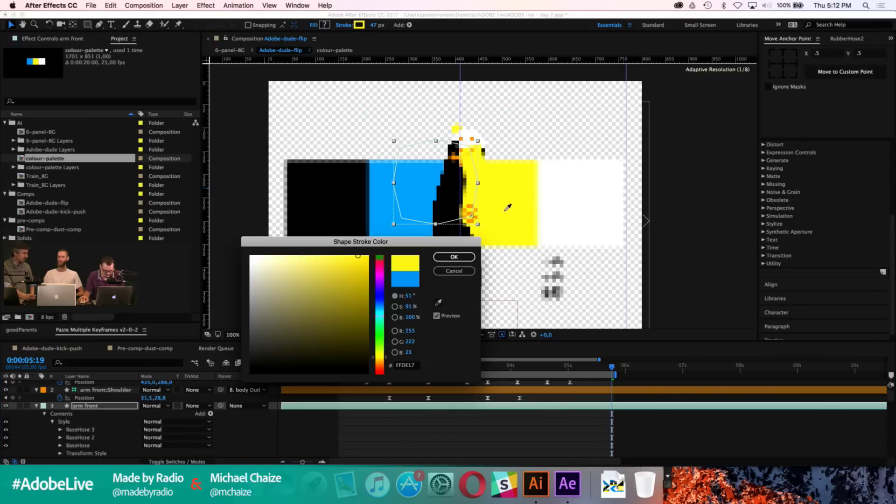
{"action": "left_click", "coordinate": [453, 271]}
Step: Set the stroke of BaseHose 3 and BaseHose 4 in the arm back layer to yellow, sampled from the palette swatch
{"action": "scroll", "coordinate": [462, 424], "scroll_direction": "down", "scroll_amount": 1}
{"action": "scroll", "coordinate": [461, 425], "scroll_direction": "down", "scroll_amount": 10}
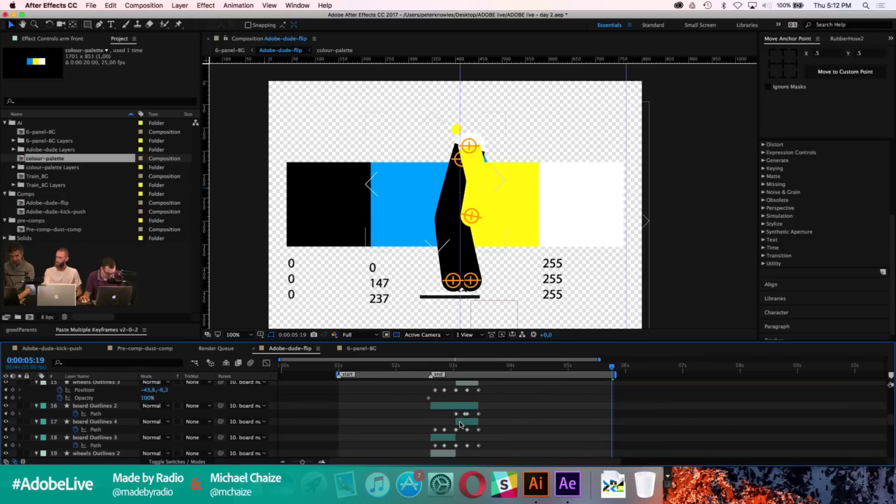
{"action": "scroll", "coordinate": [461, 424], "scroll_direction": "down", "scroll_amount": 8}
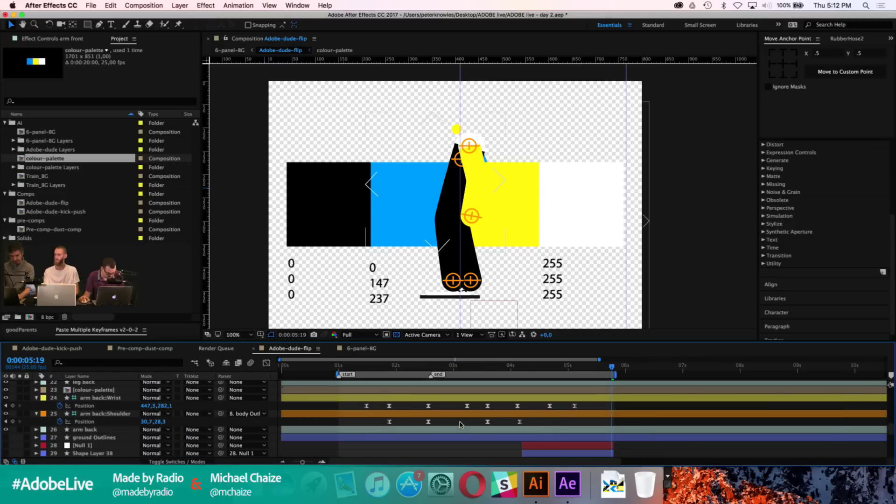
{"action": "left_click", "coordinate": [36, 430]}
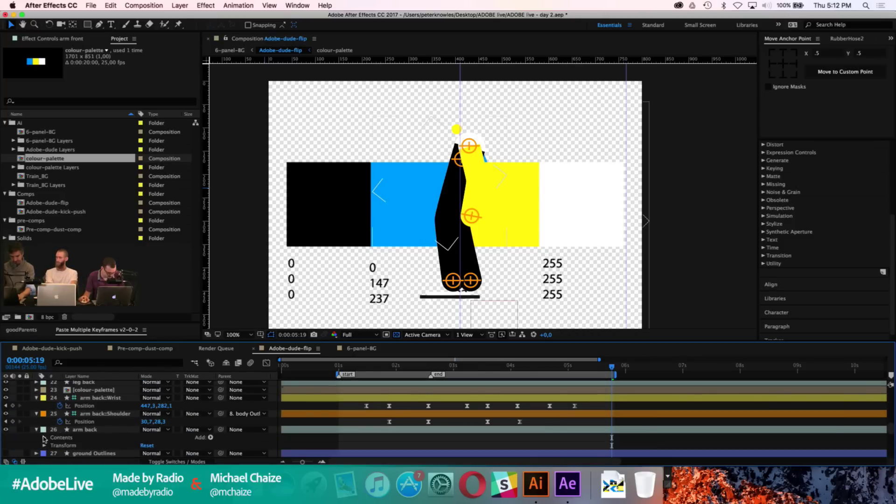
{"action": "left_click", "coordinate": [44, 438]}
{"action": "left_click", "coordinate": [52, 446]}
{"action": "scroll", "coordinate": [61, 448], "scroll_direction": "down", "scroll_amount": 2}
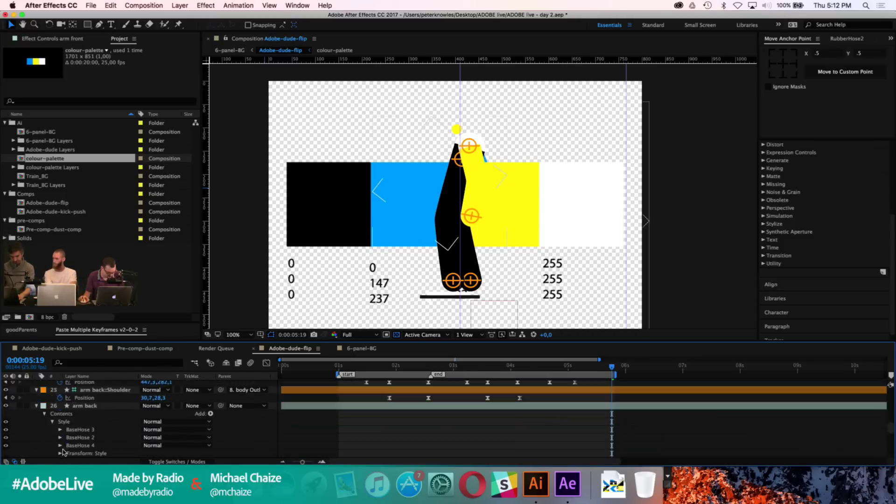
{"action": "left_click", "coordinate": [80, 423]}
{"action": "left_click", "coordinate": [80, 439], "text": "super"}
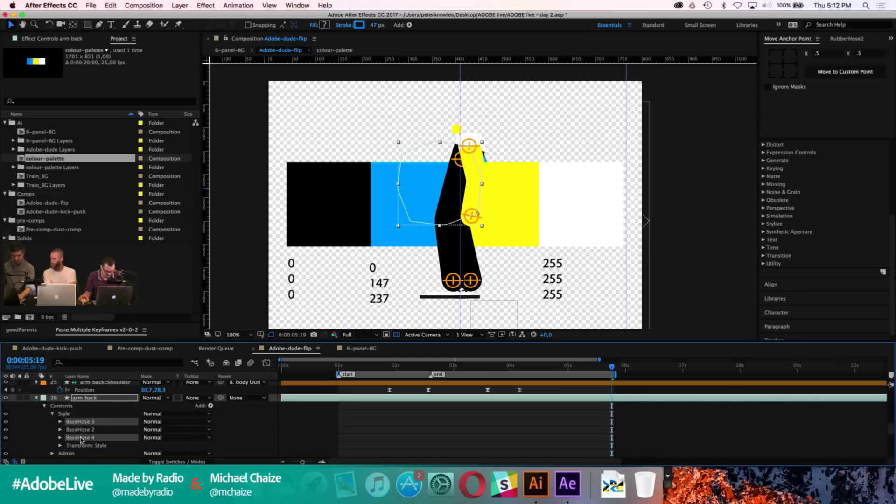
{"action": "left_click", "coordinate": [360, 26]}
{"action": "left_click", "coordinate": [439, 306]}
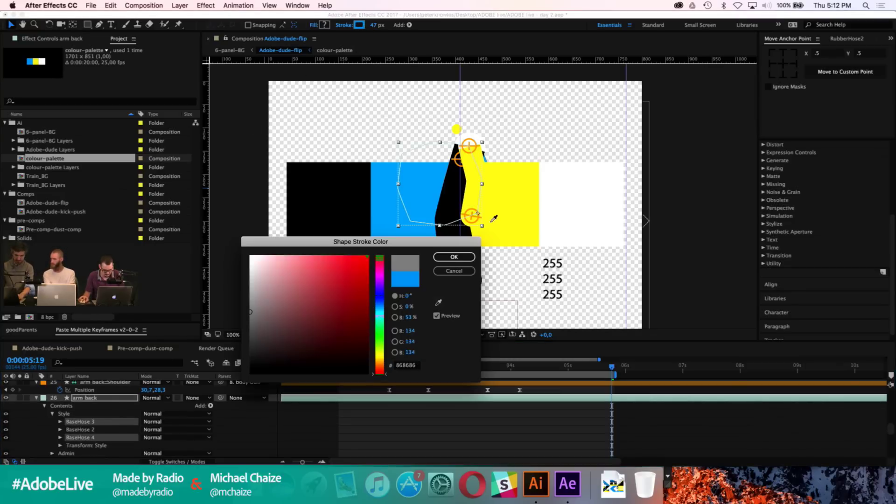
{"action": "left_click", "coordinate": [511, 219]}
{"action": "key", "text": "Return"}
{"action": "left_click", "coordinate": [469, 409]}
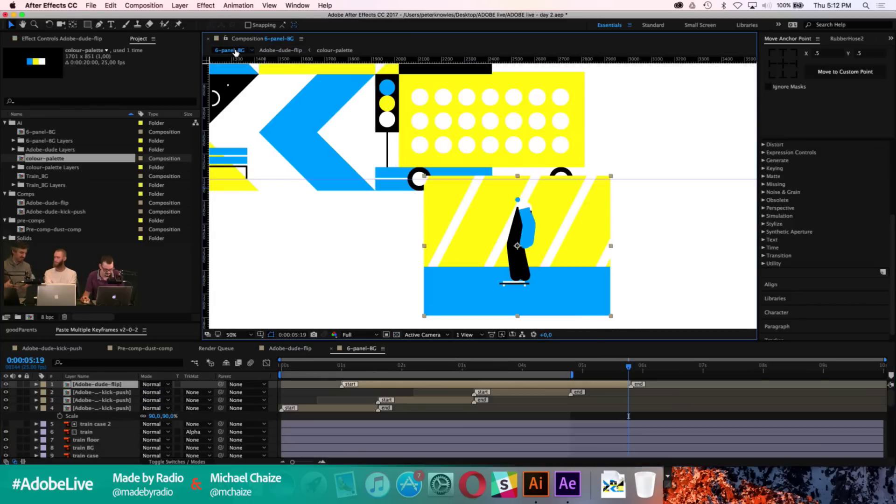
Step: Delete the colour-palette layer from Adobe-dude-flip and return to the 6-panel-BG composition
{"action": "left_click", "coordinate": [236, 50]}
{"action": "left_click_drag", "start_coordinate": [365, 177], "coordinate": [388, 172]}
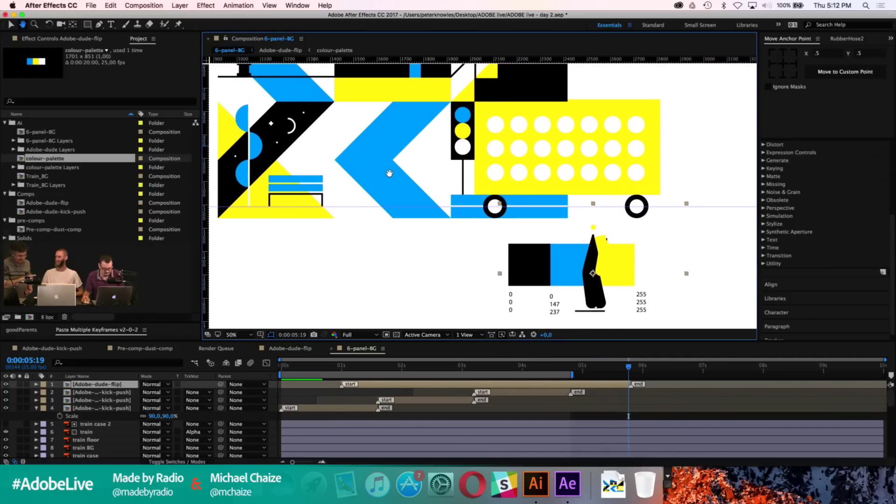
{"action": "left_click_drag", "start_coordinate": [519, 280], "coordinate": [546, 256]}
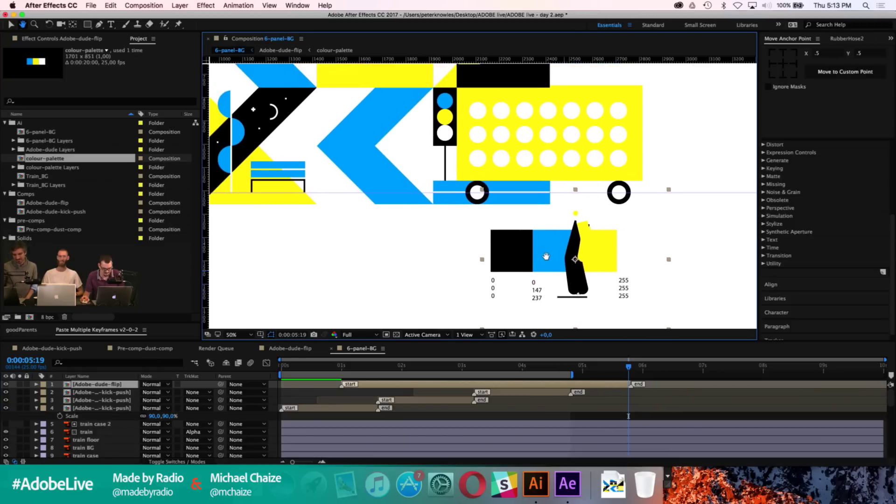
{"action": "double_click", "coordinate": [427, 386]}
{"action": "scroll", "coordinate": [108, 406], "scroll_direction": "up", "scroll_amount": 3}
{"action": "left_click", "coordinate": [101, 390]}
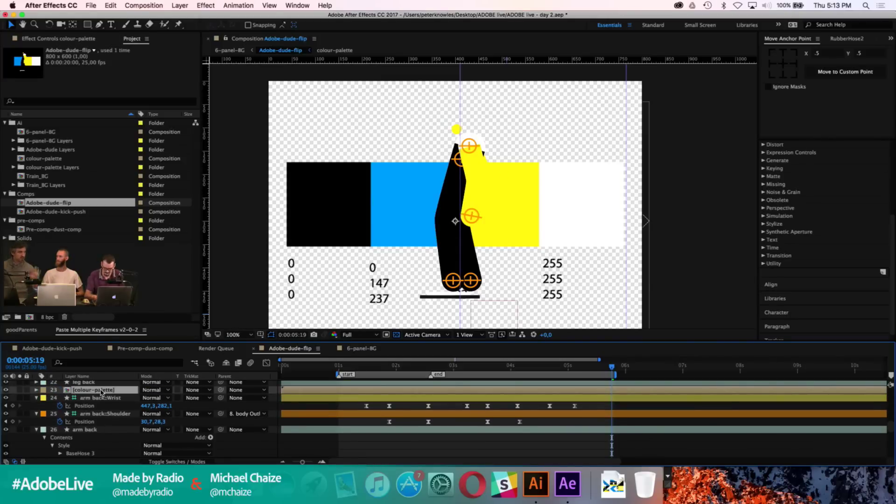
{"action": "key", "text": "Delete"}
{"action": "left_click", "coordinate": [232, 51]}
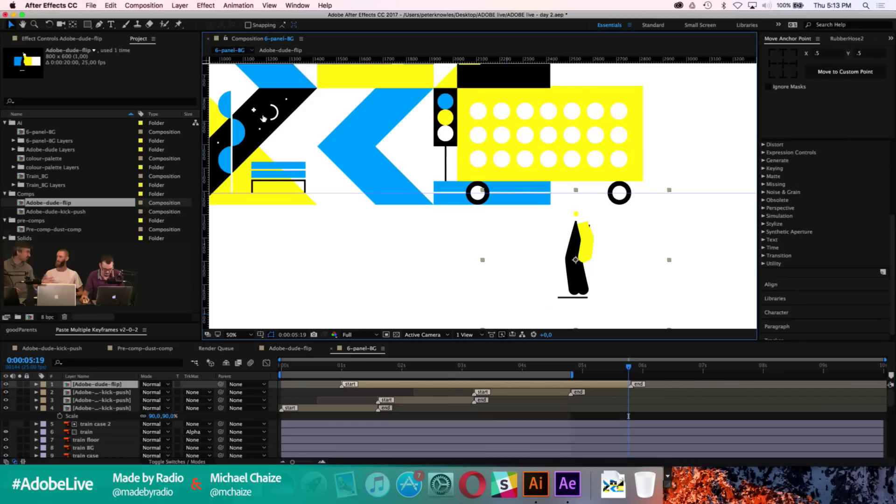
Step: Flip the Adobe-dude-flip layer horizontally in 6-panel-BG
{"action": "right_click", "coordinate": [528, 384]}
{"action": "mouse_move", "coordinate": [562, 164]}
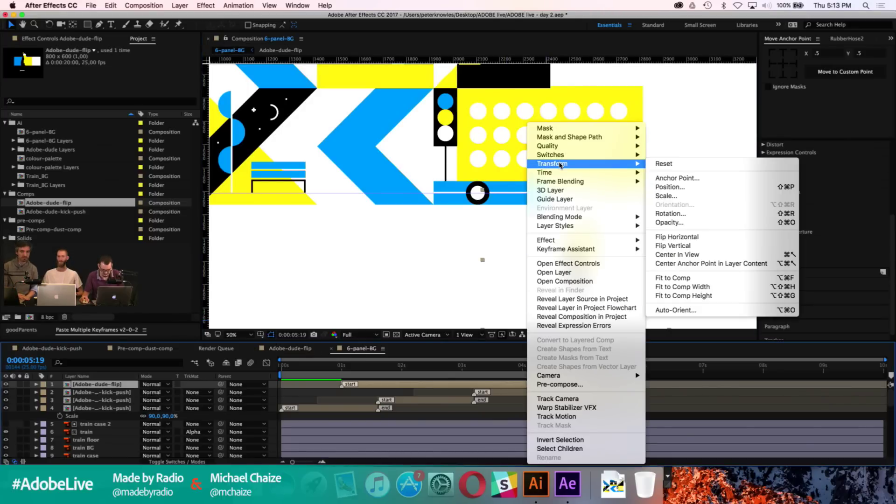
{"action": "left_click", "coordinate": [679, 237]}
Step: Move the flip skater from below the train up to the panel with the fire hydrant
{"action": "key", "text": "period"}
{"action": "key", "text": "period"}
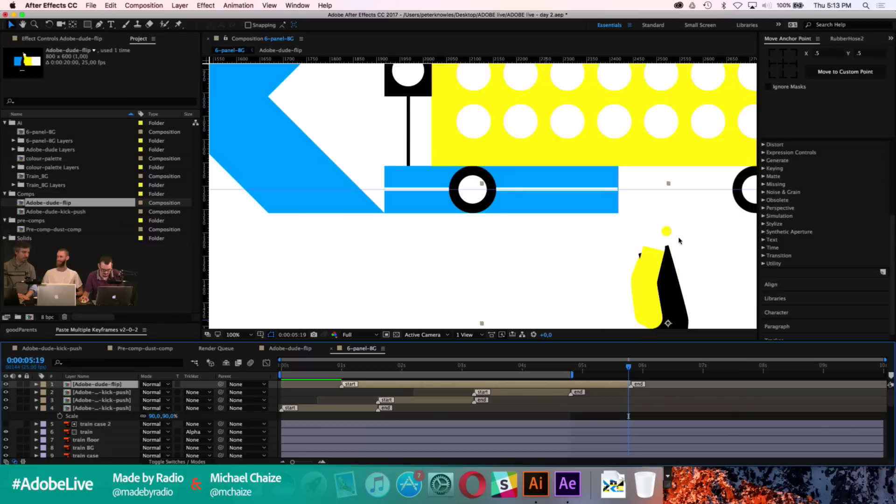
{"action": "left_click_drag", "start_coordinate": [576, 255], "coordinate": [367, 94]}
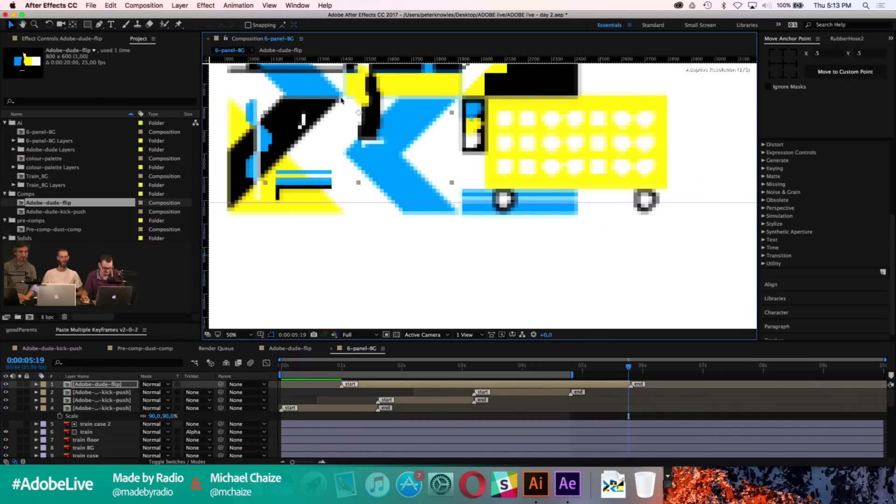
{"action": "key", "text": "space"}
{"action": "left_click_drag", "start_coordinate": [303, 115], "coordinate": [510, 224]}
{"action": "scroll", "coordinate": [430, 179], "scroll_direction": "up", "scroll_amount": 2}
{"action": "key", "text": "space"}
Step: Nudge the flip skater up and left so the board sits on the ground line beside the hydrant
{"action": "key", "text": "shift+Up"}
{"action": "key", "text": "shift+Up"}
{"action": "key", "text": "shift+Up"}
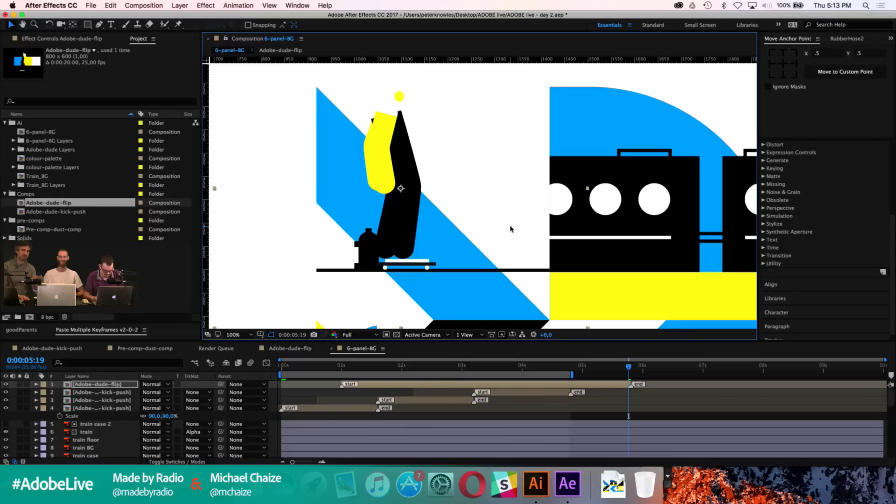
{"action": "key", "text": "shift+Left"}
{"action": "key", "text": "shift+Left"}
{"action": "key", "text": "shift+Left"}
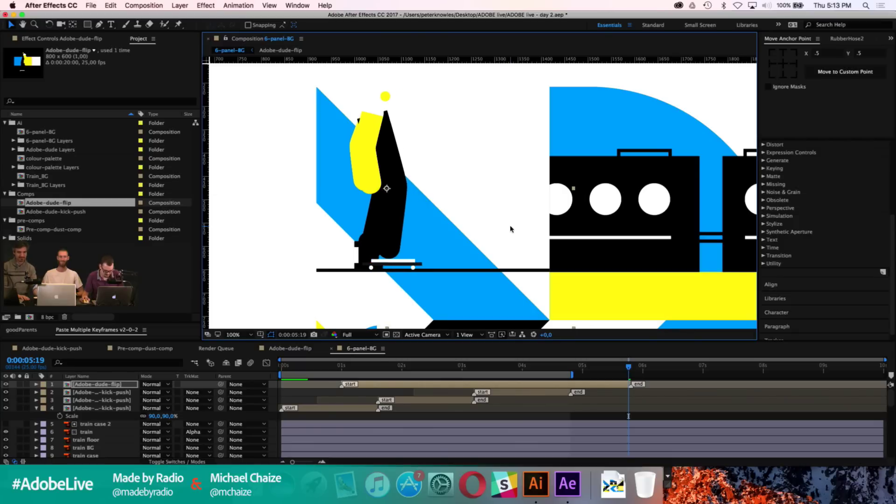
Step: Move the Adobe-dude-flip anchor point down to the skateboard on the ground line and scale the layer to 85%
{"action": "key", "text": "y"}
{"action": "left_click_drag", "start_coordinate": [387, 229], "coordinate": [386, 268]}
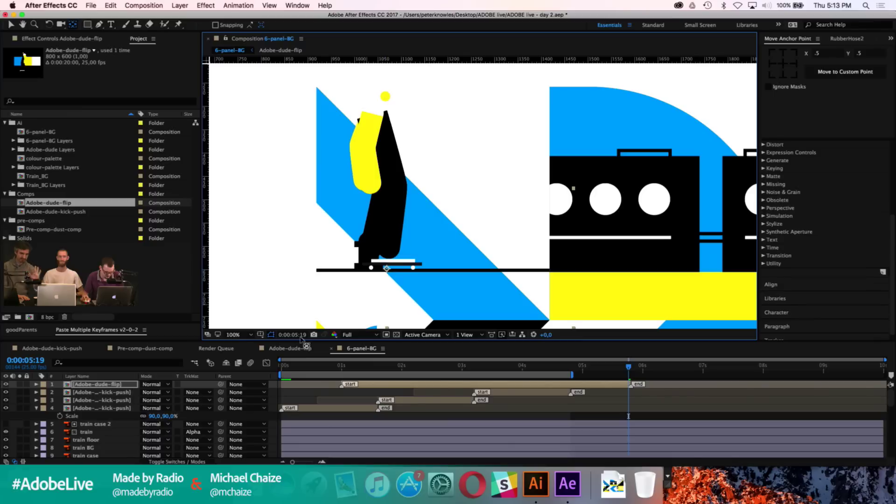
{"action": "key", "text": "s"}
{"action": "left_click", "coordinate": [175, 392]}
{"action": "type", "text": "90"}
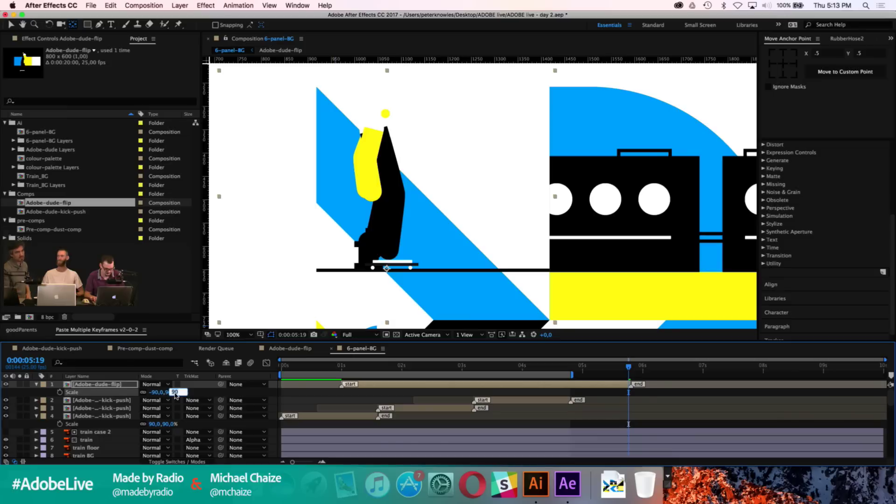
{"action": "key", "text": "Down"}
{"action": "key", "text": "Down"}
{"action": "key", "text": "Down"}
{"action": "key", "text": "Down"}
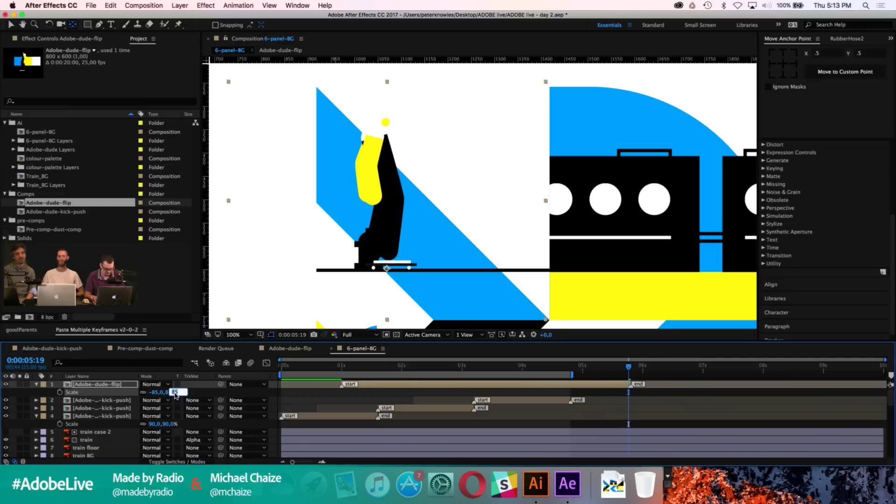
{"action": "key", "text": "Return"}
Step: Nudge the scaled flip skater left so it stands directly over the fire hydrant
{"action": "left_click", "coordinate": [94, 386]}
{"action": "key", "text": "shift+Left"}
{"action": "key", "text": "shift+Left"}
{"action": "key", "text": "shift+Left"}
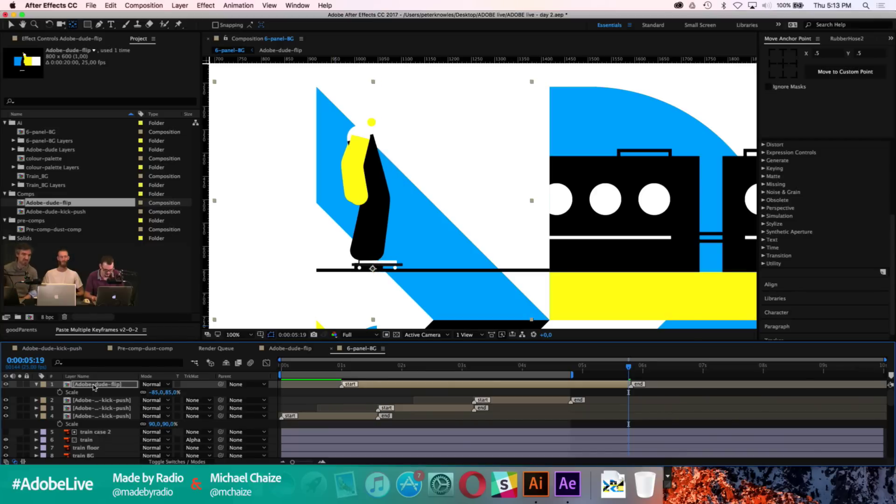
{"action": "key", "text": "shift+Right"}
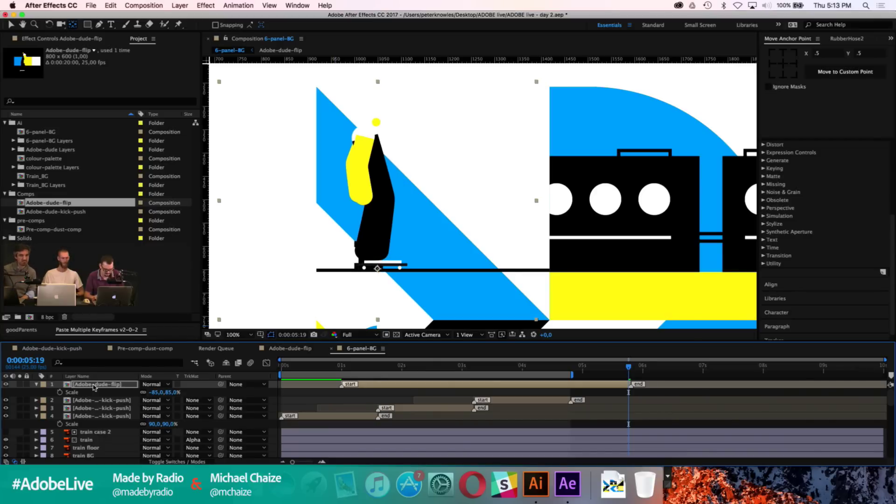
Step: Shift the Adobe-dude-flip layer earlier so its start marker sits at the beginning of the 6-panel-BG timeline
{"action": "left_click", "coordinate": [376, 395]}
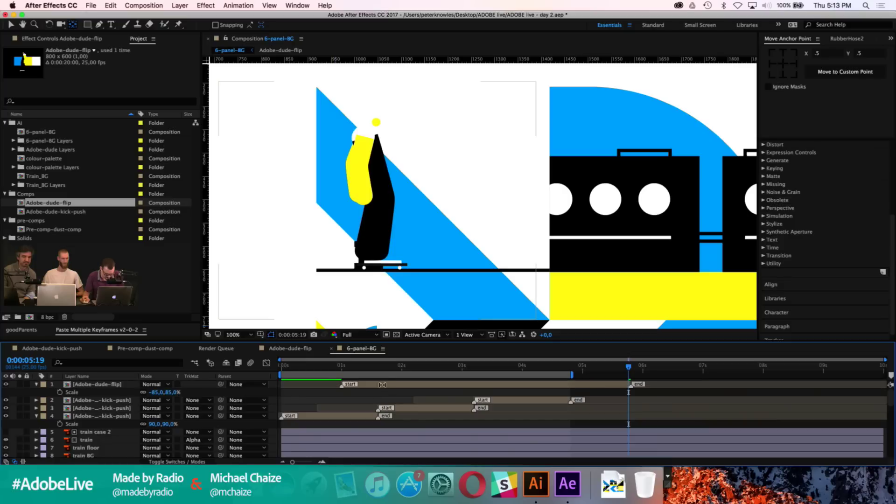
{"action": "key", "text": "v"}
{"action": "left_click_drag", "start_coordinate": [389, 386], "coordinate": [333, 389]}
Step: Go to the mid-flip frame at 0:00:02:04 and open the Adobe-dude-flip composition
{"action": "left_click", "coordinate": [470, 371]}
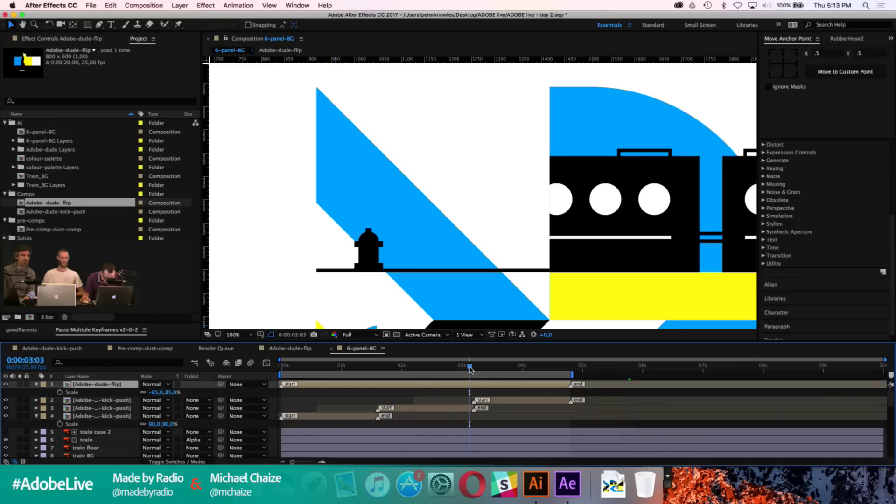
{"action": "left_click", "coordinate": [412, 371]}
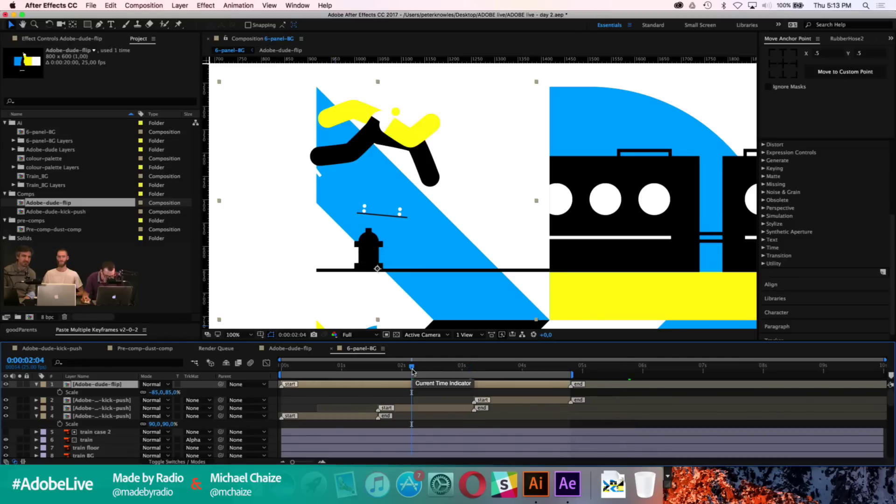
{"action": "double_click", "coordinate": [395, 387]}
Step: Set the fill of the board Outlines 4 layer to yellow, sampled from the skater's arm
{"action": "scroll", "coordinate": [474, 436], "scroll_direction": "down", "scroll_amount": 10}
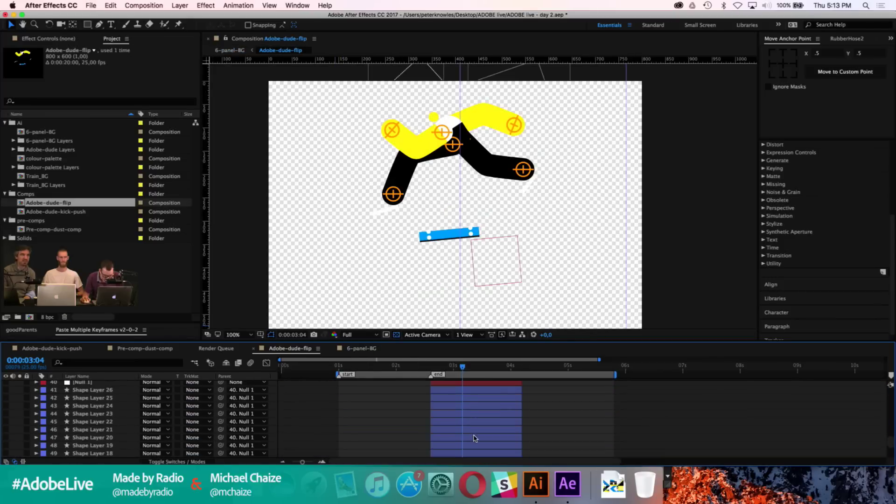
{"action": "key", "text": "u"}
{"action": "scroll", "coordinate": [474, 437], "scroll_direction": "up", "scroll_amount": 5}
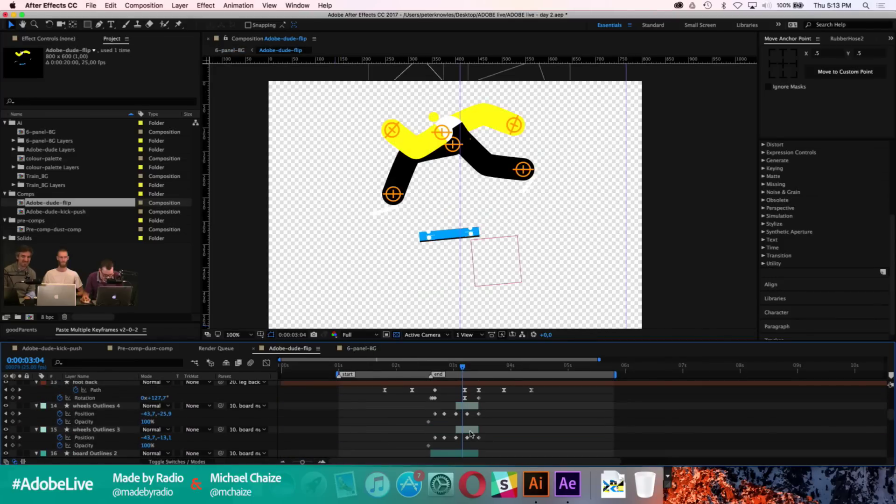
{"action": "left_click", "coordinate": [469, 431]}
{"action": "scroll", "coordinate": [469, 430], "scroll_direction": "down", "scroll_amount": 2}
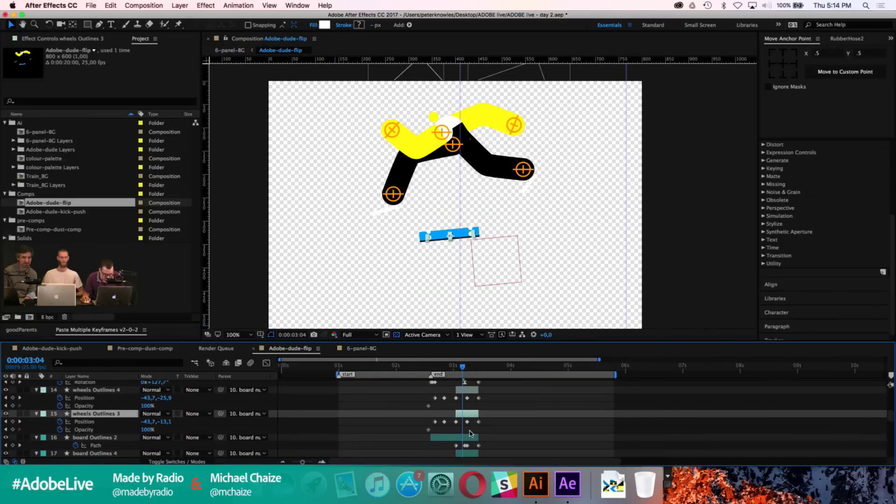
{"action": "left_click", "coordinate": [471, 454]}
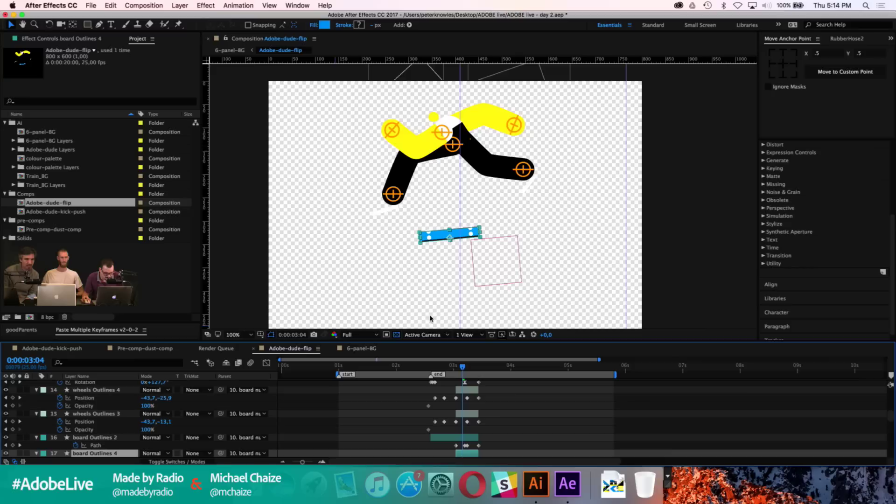
{"action": "left_click", "coordinate": [323, 26]}
{"action": "left_click", "coordinate": [441, 299]}
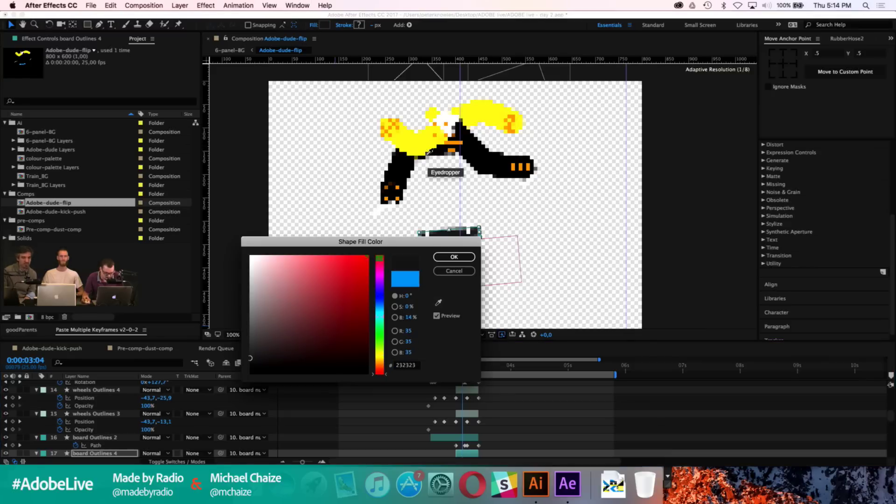
{"action": "left_click", "coordinate": [485, 114]}
{"action": "left_click", "coordinate": [453, 258]}
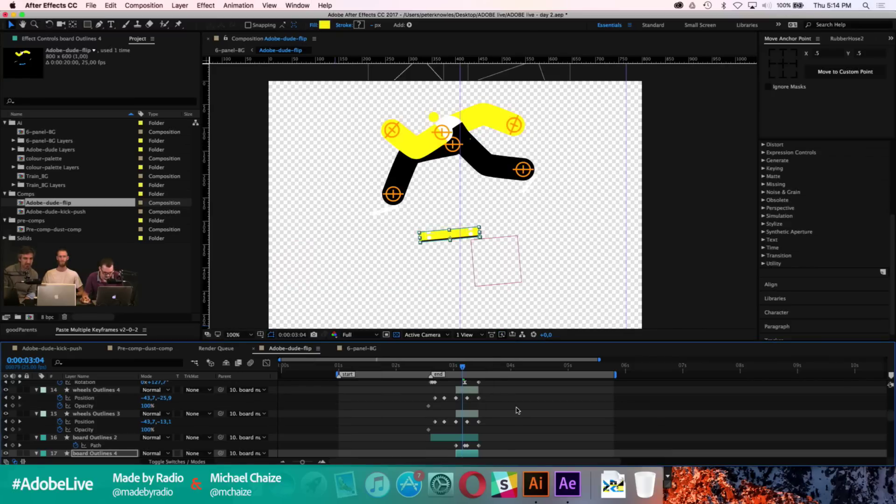
Step: Return to the 6-panel-BG composition and scale the mirrored Adobe-dude-flip layer down to -80, 80%
{"action": "left_click", "coordinate": [229, 50]}
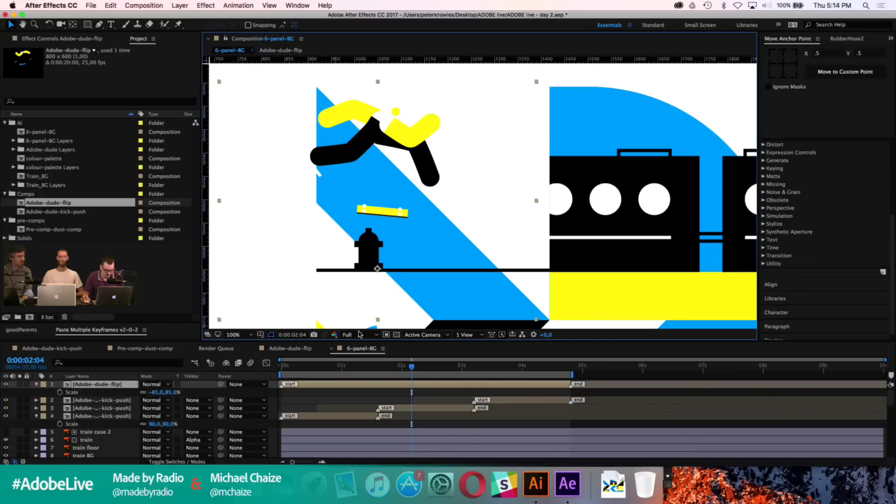
{"action": "left_click", "coordinate": [447, 395]}
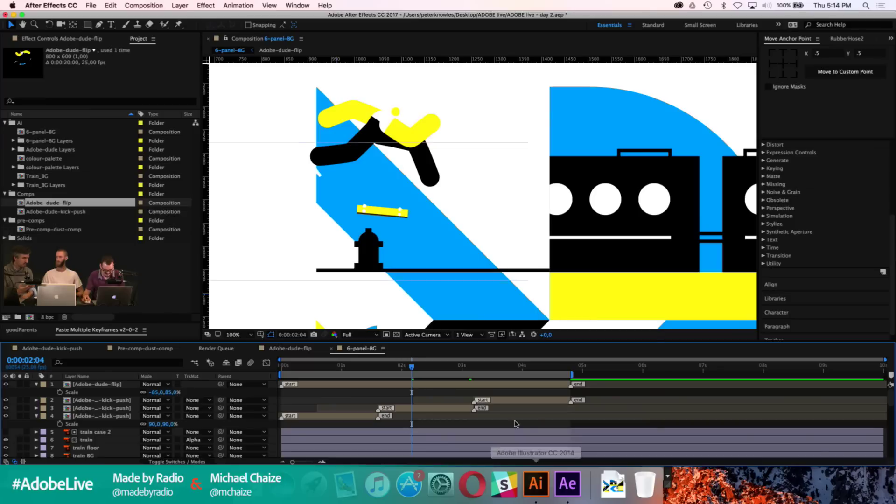
{"action": "left_click", "coordinate": [455, 385]}
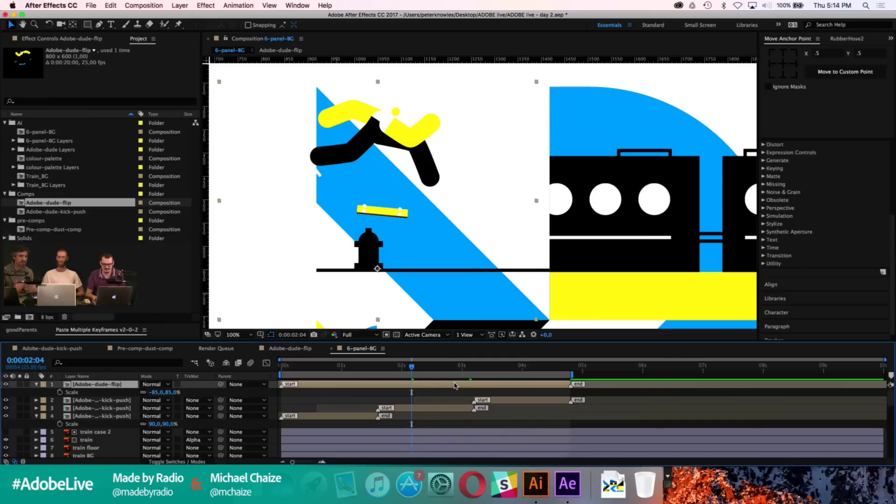
{"action": "left_click", "coordinate": [170, 393]}
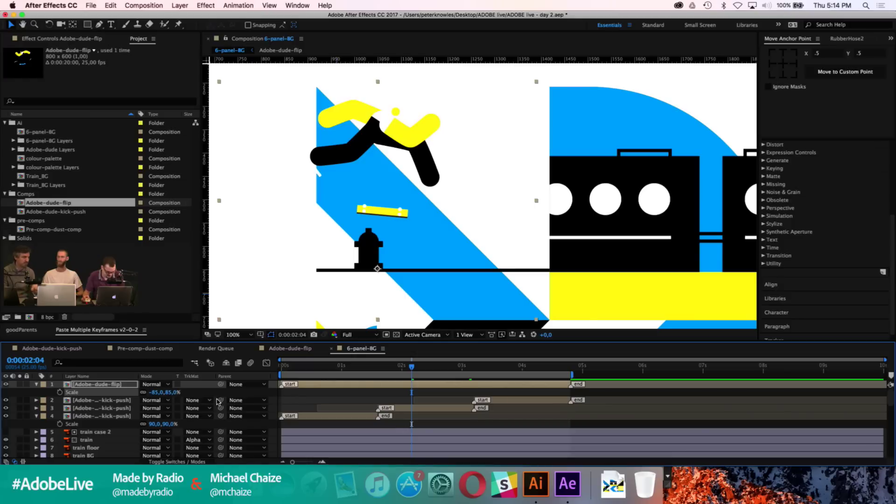
{"action": "left_click", "coordinate": [170, 392]}
{"action": "type", "text": "80"}
{"action": "key", "text": "Return"}
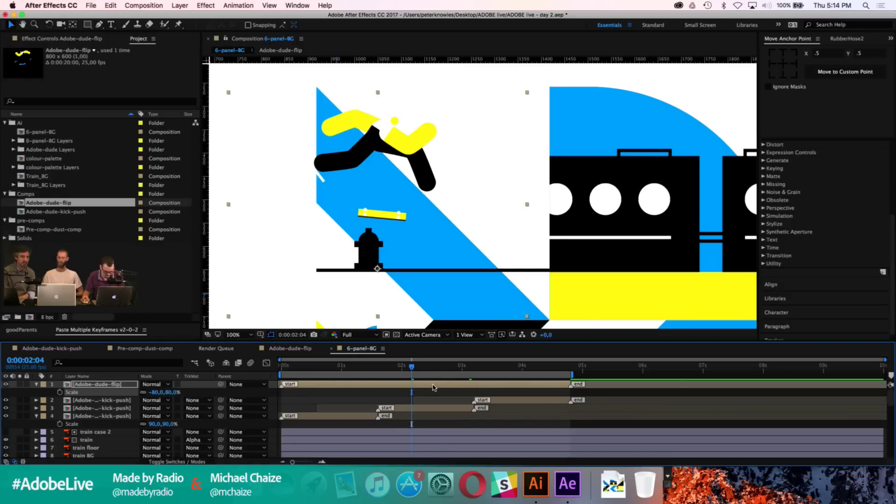
Step: Nudge the flip skater slightly right along the floor line and play back the animation
{"action": "key", "text": "shift+Right"}
{"action": "key", "text": "shift+Right"}
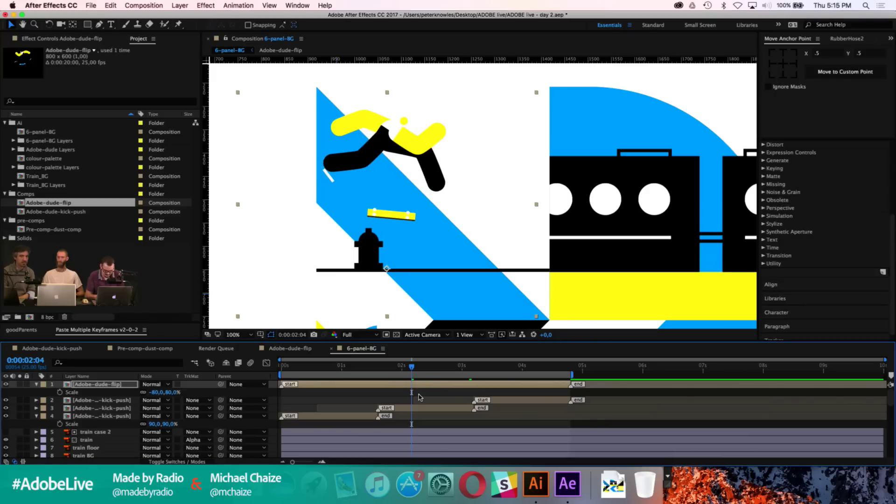
{"action": "key", "text": "space"}
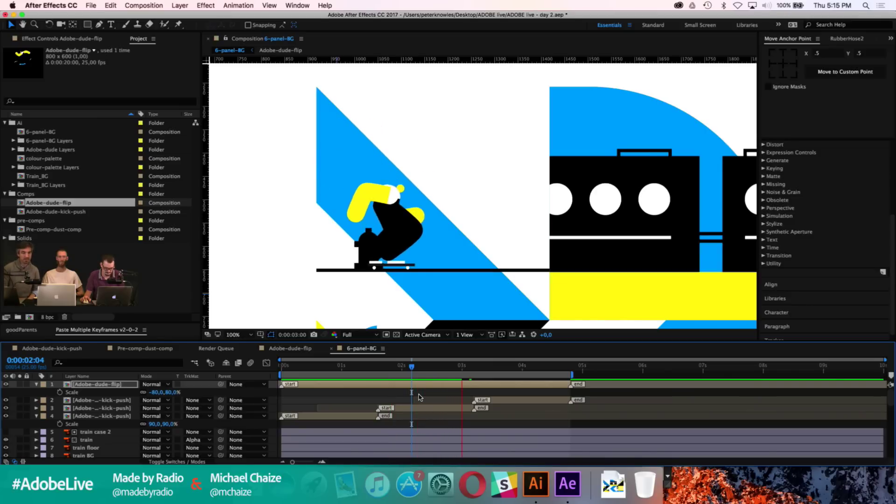
{"action": "key", "text": "space"}
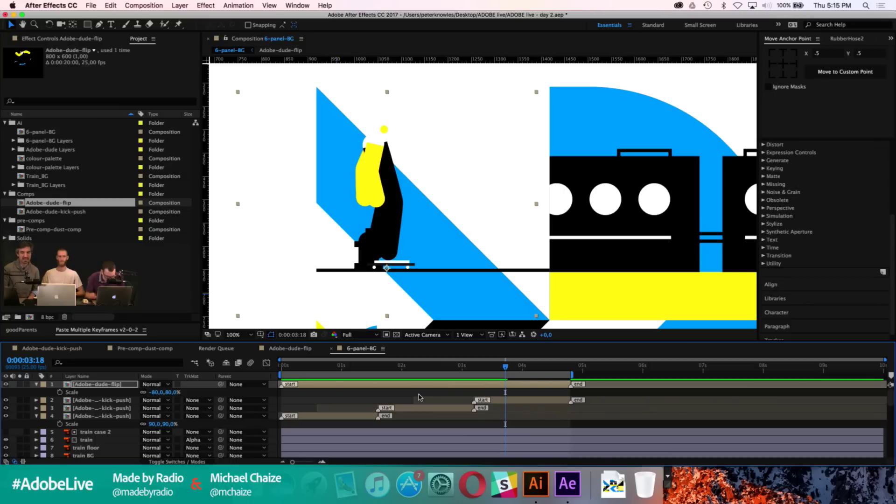
Step: Move the fire hydrant right onto the near end of the train and add a Position keyframe for it at 0:00:02:00
{"action": "scroll", "coordinate": [89, 437], "scroll_direction": "down", "scroll_amount": 3}
{"action": "left_click", "coordinate": [83, 432]}
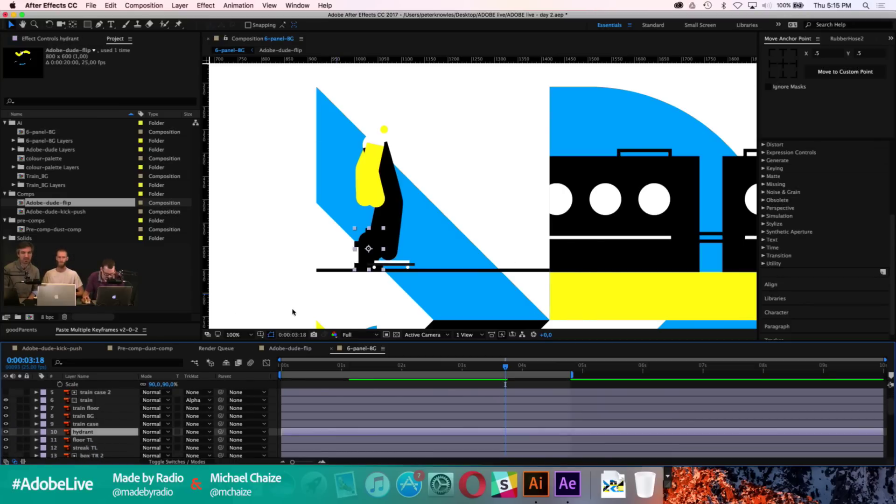
{"action": "left_click_drag", "start_coordinate": [368, 251], "coordinate": [565, 252]}
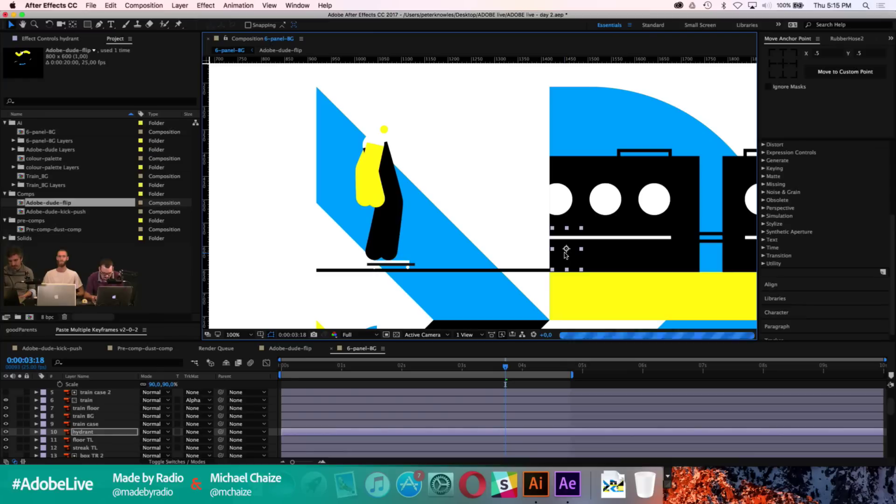
{"action": "left_click", "coordinate": [401, 371]}
{"action": "key", "text": "p"}
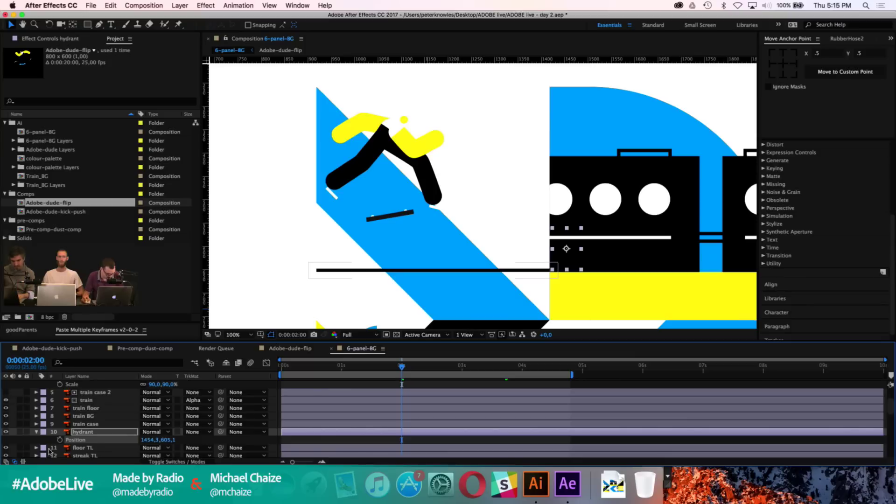
{"action": "left_click", "coordinate": [60, 440]}
Step: At 0:00:03:00, keyframe the hydrant's position just past the left end of the floor line, behind the skater
{"action": "key", "text": "shift+Page_Down"}
{"action": "key", "text": "shift+Page_Down"}
{"action": "key", "text": "Page_Down"}
{"action": "key", "text": "Page_Down"}
{"action": "key", "text": "Page_Down"}
{"action": "key", "text": "Page_Down"}
{"action": "key", "text": "Page_Down"}
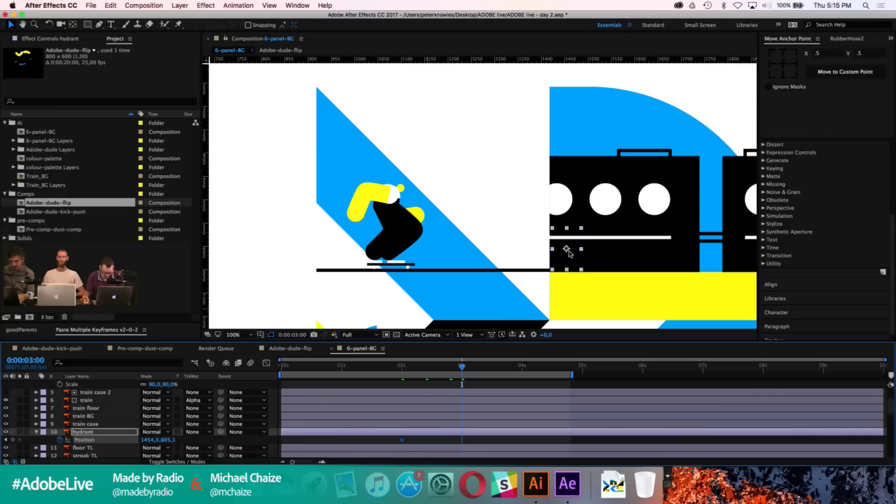
{"action": "left_click_drag", "start_coordinate": [569, 257], "coordinate": [297, 253]}
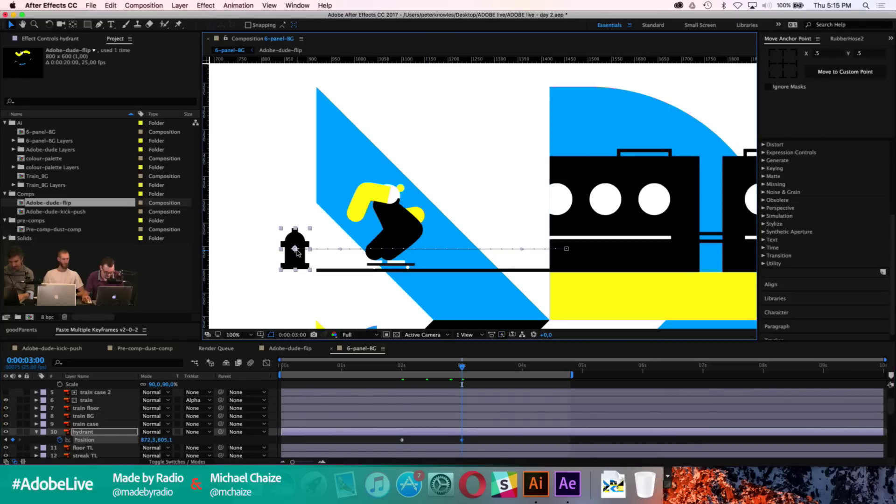
{"action": "key", "text": "F2"}
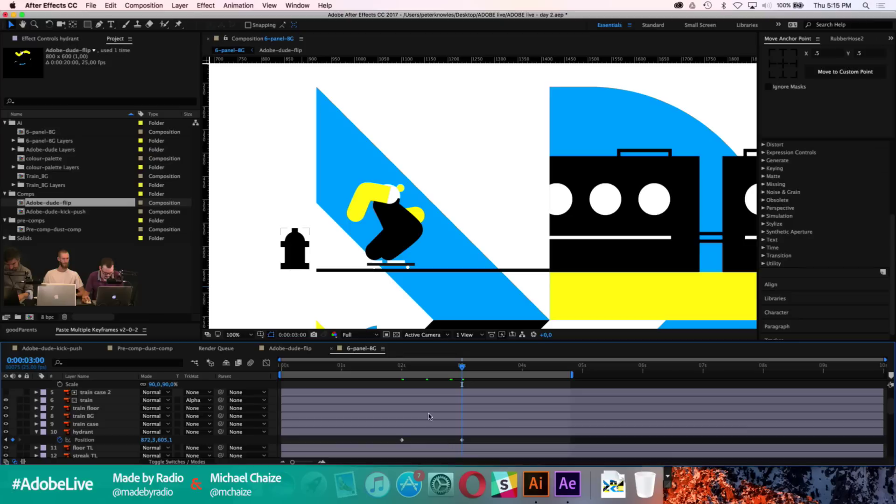
Step: Shift the hydrant layer about 15 frames earlier so the hydrant passes beneath the skater in mid-flip
{"action": "left_click", "coordinate": [414, 368]}
{"action": "key", "text": "Page_Up"}
{"action": "key", "text": "Page_Up"}
{"action": "key", "text": "Page_Up"}
{"action": "key", "text": "Page_Up"}
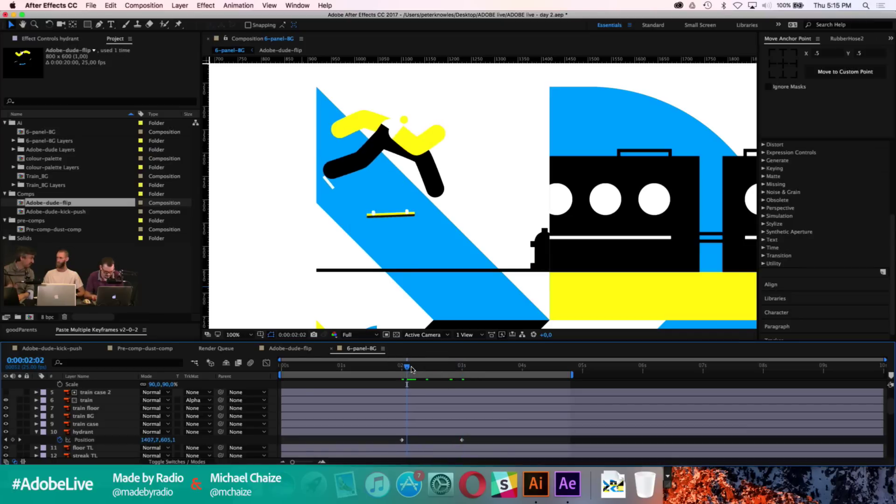
{"action": "left_click", "coordinate": [448, 431]}
{"action": "left_click_drag", "start_coordinate": [461, 434], "coordinate": [426, 437]}
{"action": "left_click", "coordinate": [442, 443]}
{"action": "key", "text": "comma"}
{"action": "key", "text": "h"}
{"action": "left_click_drag", "start_coordinate": [556, 258], "coordinate": [464, 223]}
{"action": "key", "text": "v"}
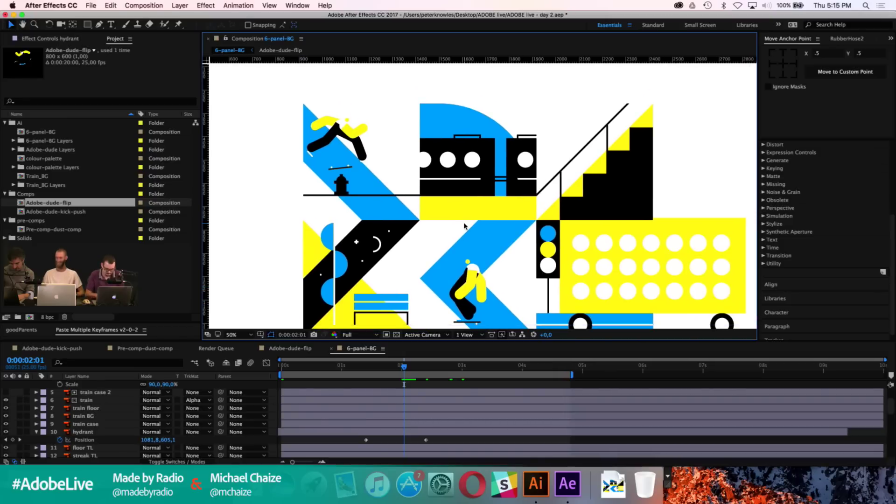
Step: Play back the 6-panel-BG animation to check the hydrant's timing against the skater's flip
{"action": "key", "text": "space"}
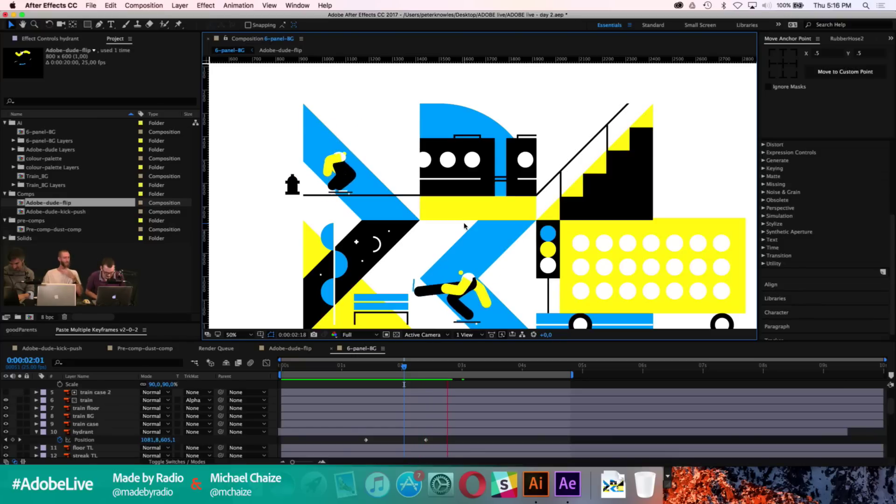
{"action": "key", "text": "space"}
{"action": "key", "text": "space"}
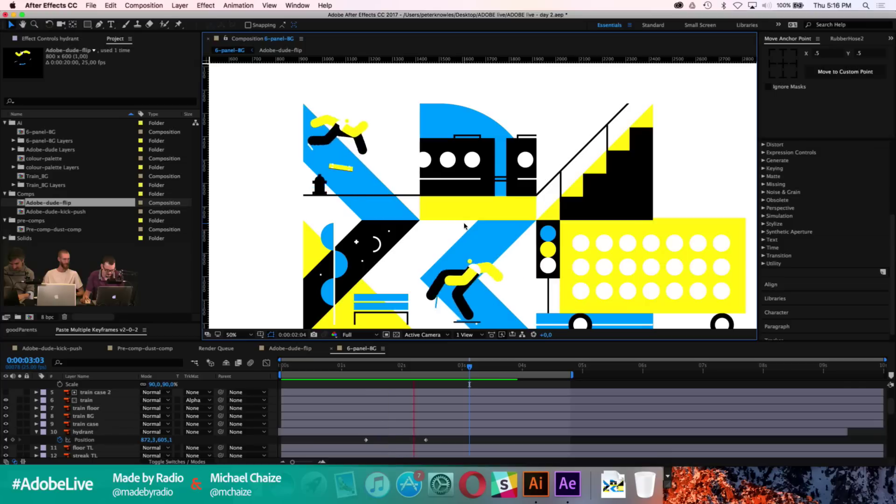
{"action": "key", "text": "space"}
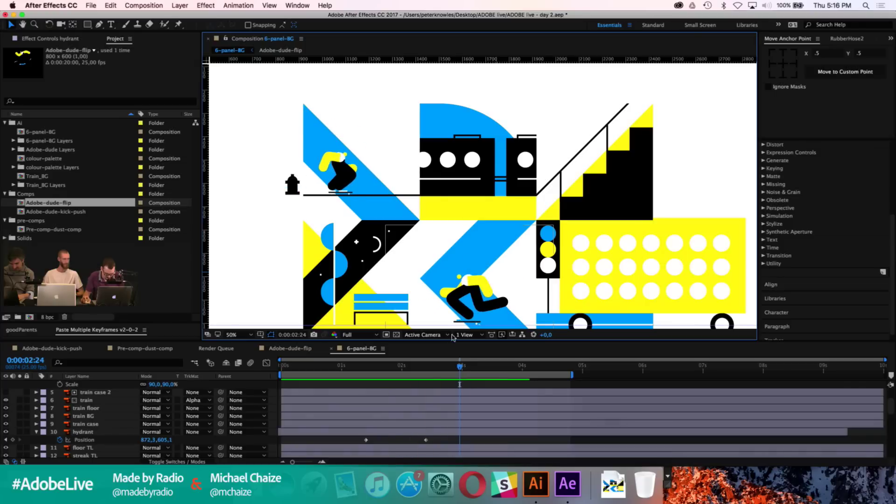
{"action": "left_click", "coordinate": [426, 440]}
{"action": "key", "text": "space"}
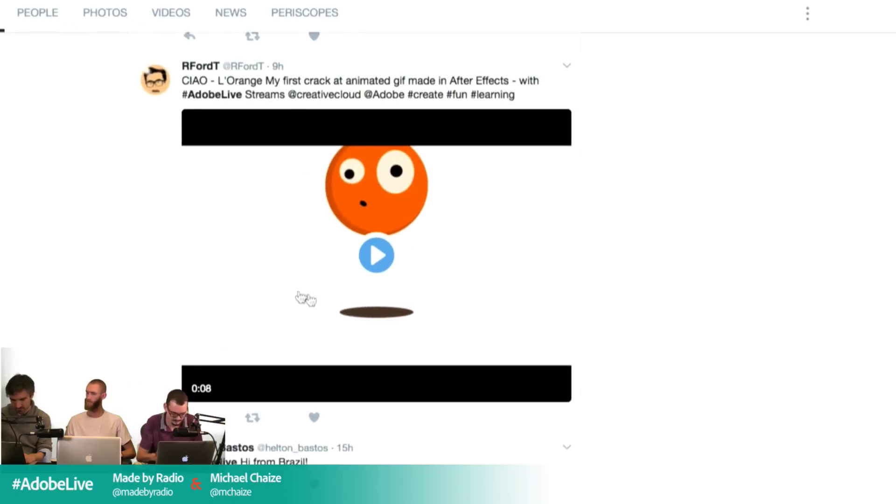
Step: Play the CIAO - L'Orange animation in Twitter's #adobelive feed and view the mountain-lake and orange-bearded skateboarder GIFs above it
{"action": "left_click", "coordinate": [454, 282]}
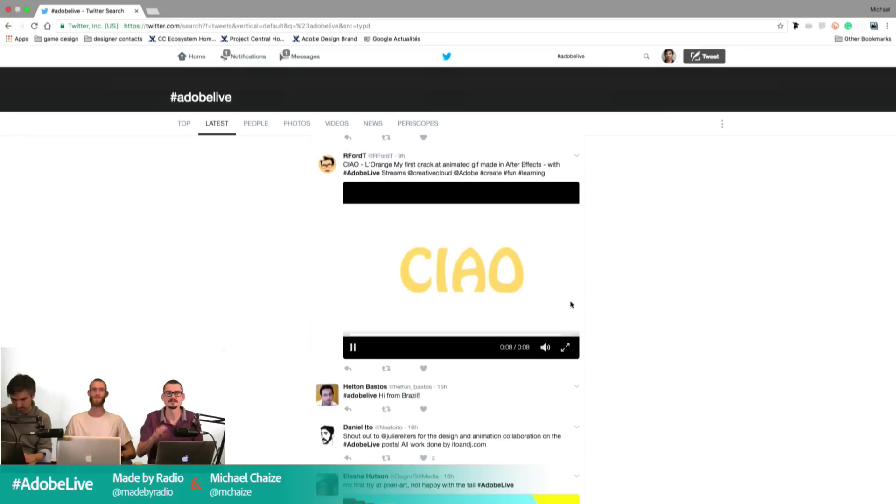
{"action": "scroll", "coordinate": [571, 305], "scroll_direction": "up", "scroll_amount": 2}
{"action": "scroll", "coordinate": [571, 304], "scroll_direction": "down", "scroll_amount": 2}
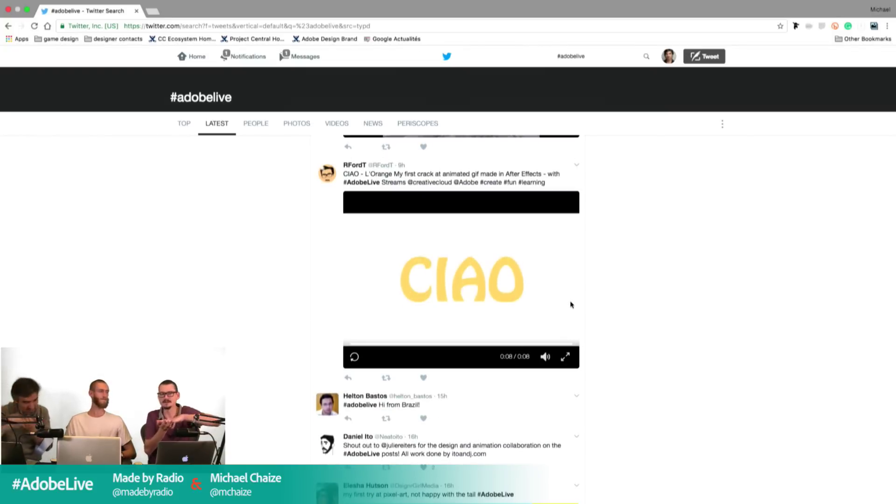
{"action": "scroll", "coordinate": [571, 304], "scroll_direction": "up", "scroll_amount": 6}
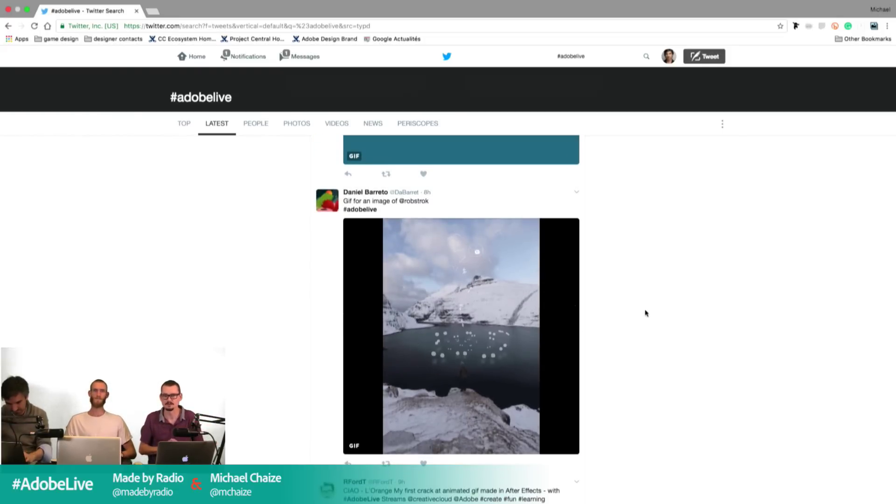
{"action": "scroll", "coordinate": [646, 312], "scroll_direction": "up", "scroll_amount": 4}
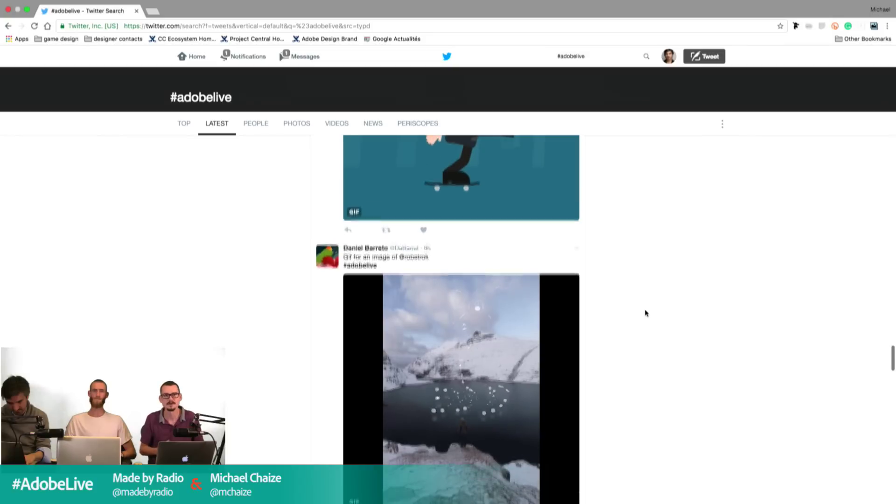
{"action": "scroll", "coordinate": [646, 313], "scroll_direction": "up", "scroll_amount": 3}
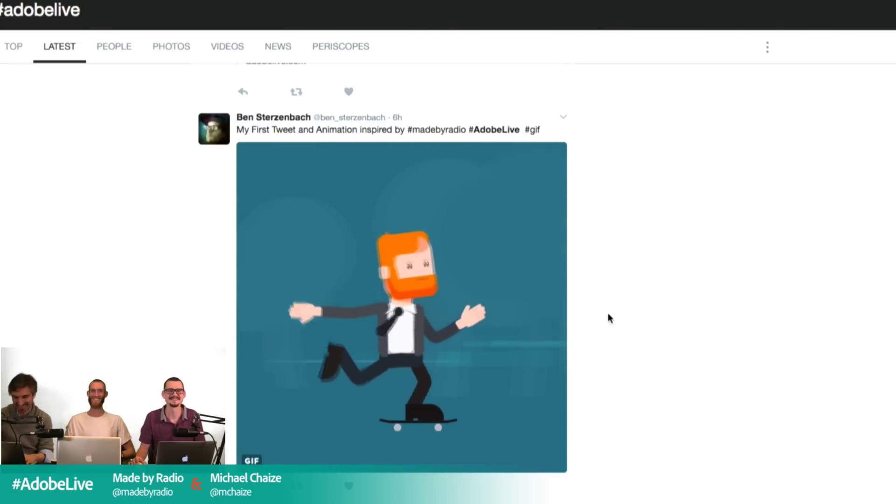
{"action": "scroll", "coordinate": [632, 492], "scroll_direction": "down", "scroll_amount": 3}
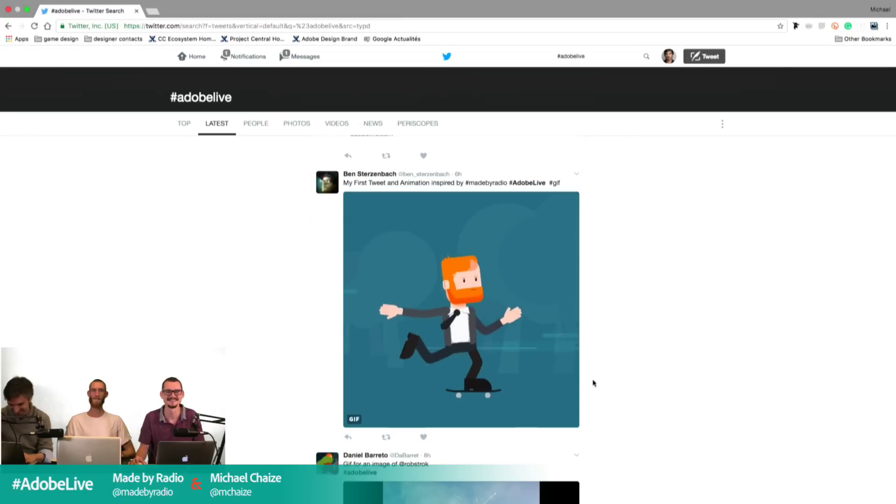
Step: Browse newer #adobelive posts to view the green walk cycle, the red seated-figure sketch and the colourful running-figure GIF
{"action": "scroll", "coordinate": [594, 383], "scroll_direction": "up", "scroll_amount": 10}
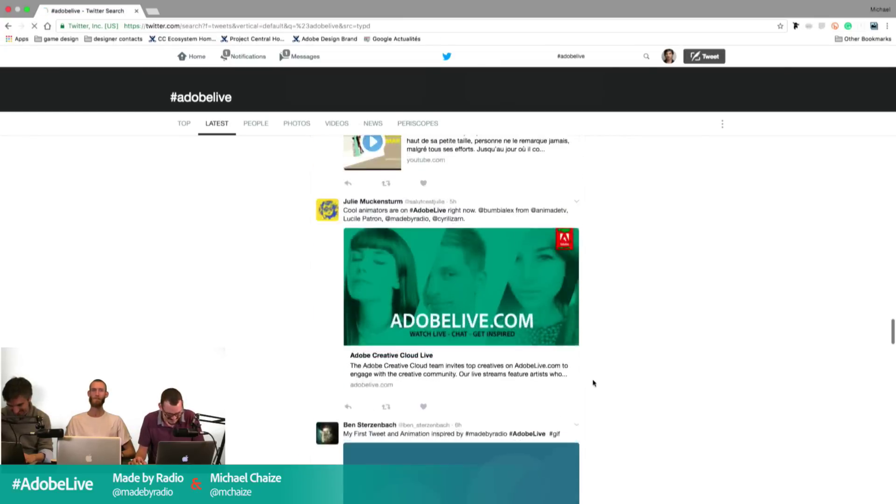
{"action": "scroll", "coordinate": [593, 382], "scroll_direction": "up", "scroll_amount": 3}
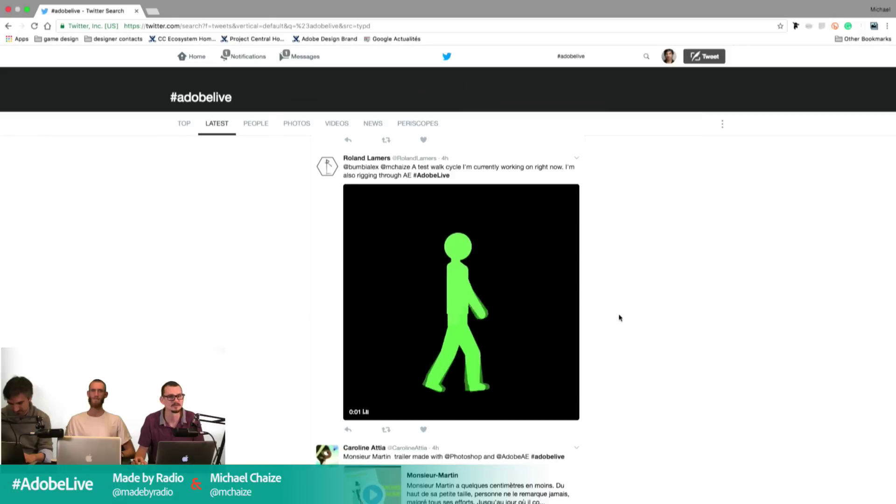
{"action": "scroll", "coordinate": [634, 308], "scroll_direction": "up", "scroll_amount": 3}
{"action": "scroll", "coordinate": [620, 317], "scroll_direction": "up", "scroll_amount": 5}
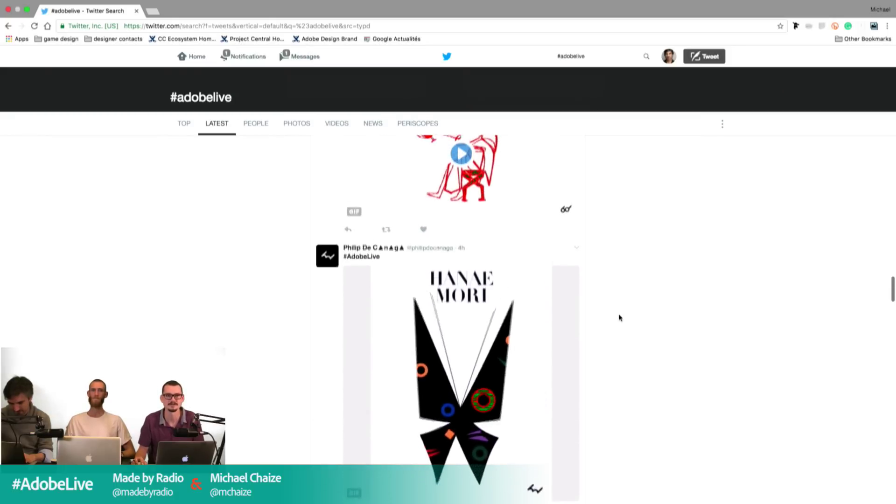
{"action": "scroll", "coordinate": [620, 318], "scroll_direction": "down", "scroll_amount": 3}
{"action": "scroll", "coordinate": [620, 318], "scroll_direction": "up", "scroll_amount": 6}
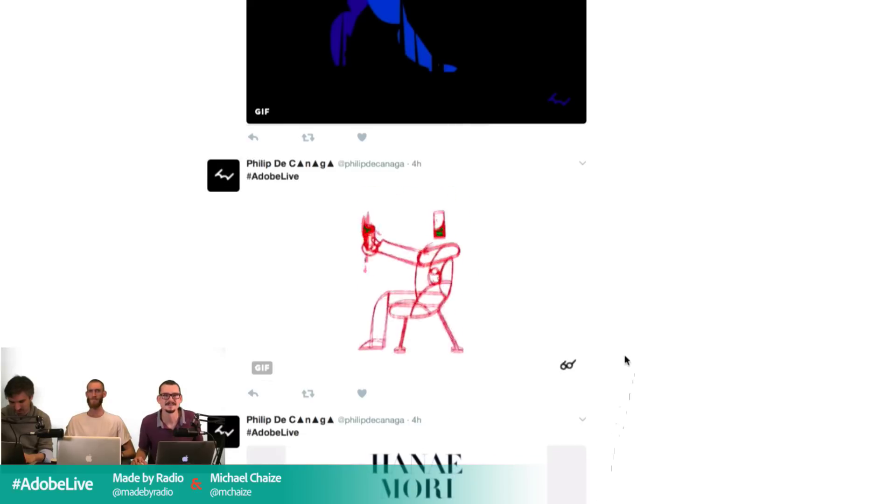
{"action": "scroll", "coordinate": [625, 357], "scroll_direction": "up", "scroll_amount": 3}
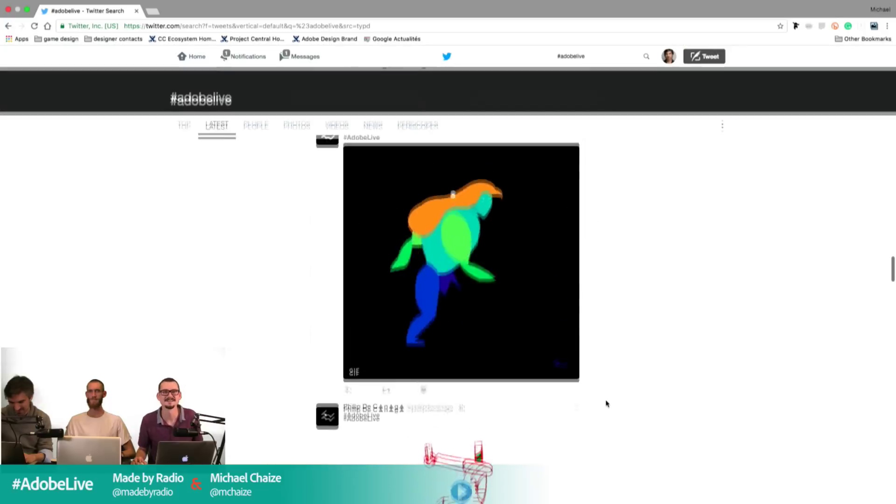
{"action": "scroll", "coordinate": [607, 403], "scroll_direction": "down", "scroll_amount": 5}
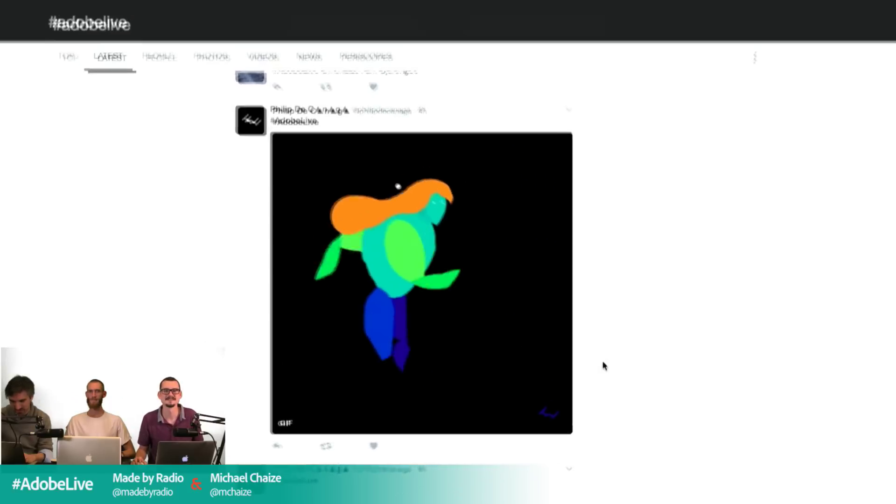
Step: Continue to the newest #adobelive posts and view the longboarder, casper flip and Red Hat Evil animations
{"action": "scroll", "coordinate": [605, 366], "scroll_direction": "up", "scroll_amount": 2}
{"action": "scroll", "coordinate": [604, 366], "scroll_direction": "up", "scroll_amount": 10}
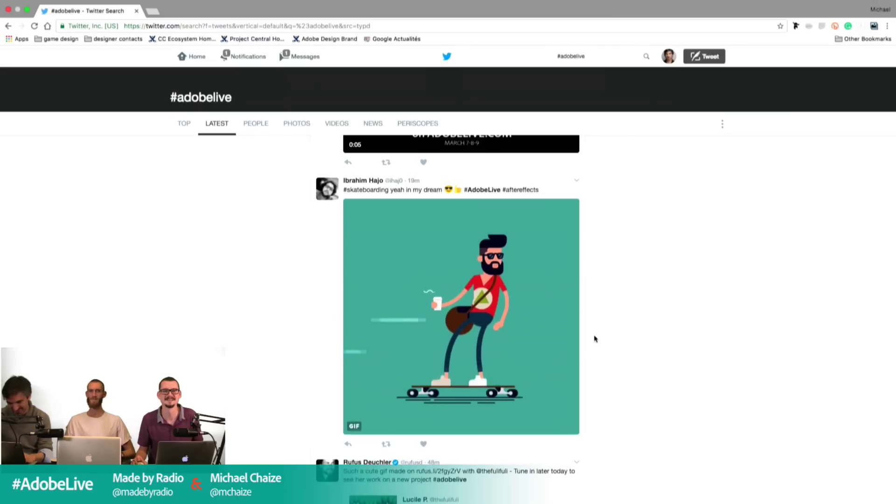
{"action": "scroll", "coordinate": [591, 329], "scroll_direction": "up", "scroll_amount": 8}
{"action": "scroll", "coordinate": [595, 338], "scroll_direction": "up", "scroll_amount": 3}
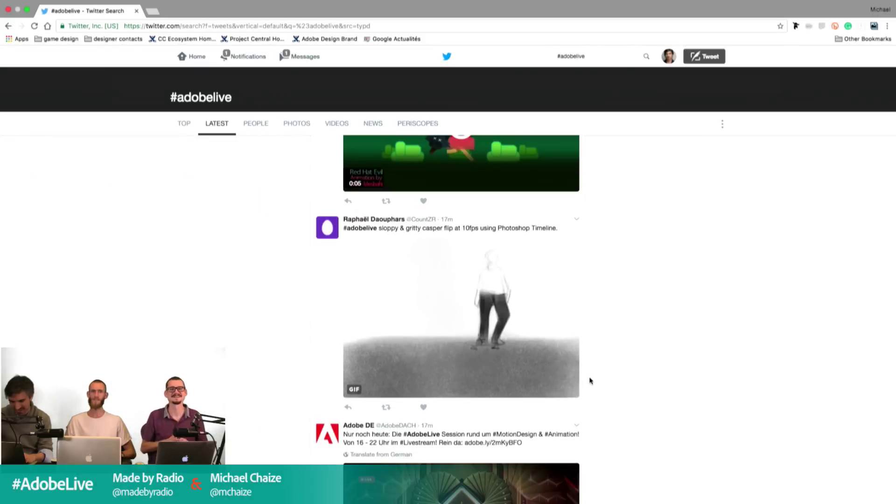
{"action": "scroll", "coordinate": [590, 380], "scroll_direction": "up", "scroll_amount": 5}
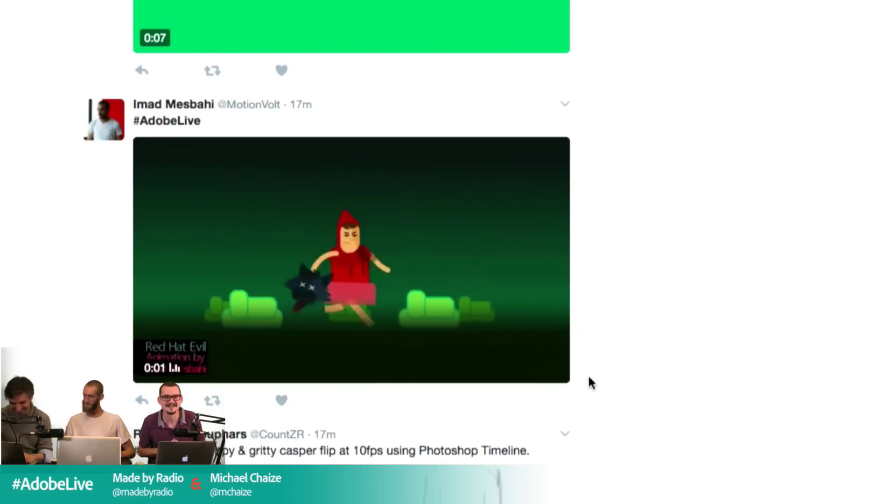
Step: Browse newer #adobelive posts to view the green-background somersault animation and the GIF of the couple riding a bicycle
{"action": "scroll", "coordinate": [590, 382], "scroll_direction": "down", "scroll_amount": 1}
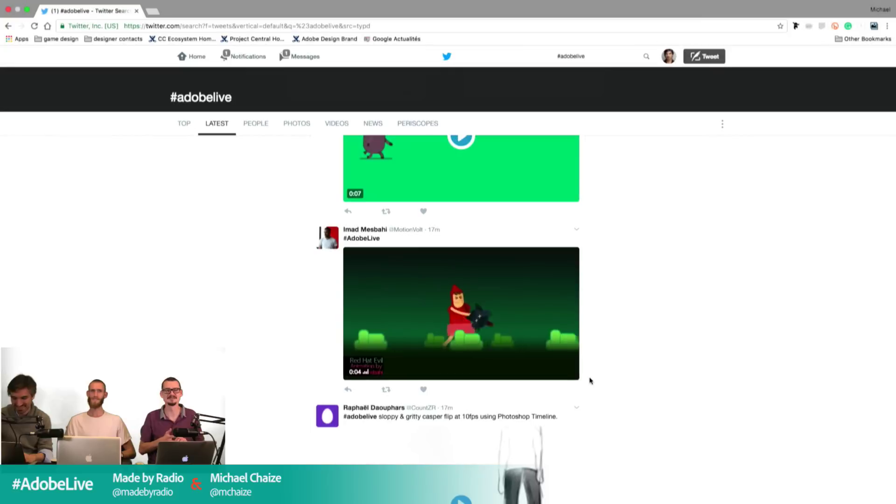
{"action": "scroll", "coordinate": [590, 379], "scroll_direction": "up", "scroll_amount": 4}
{"action": "scroll", "coordinate": [590, 381], "scroll_direction": "up", "scroll_amount": 5}
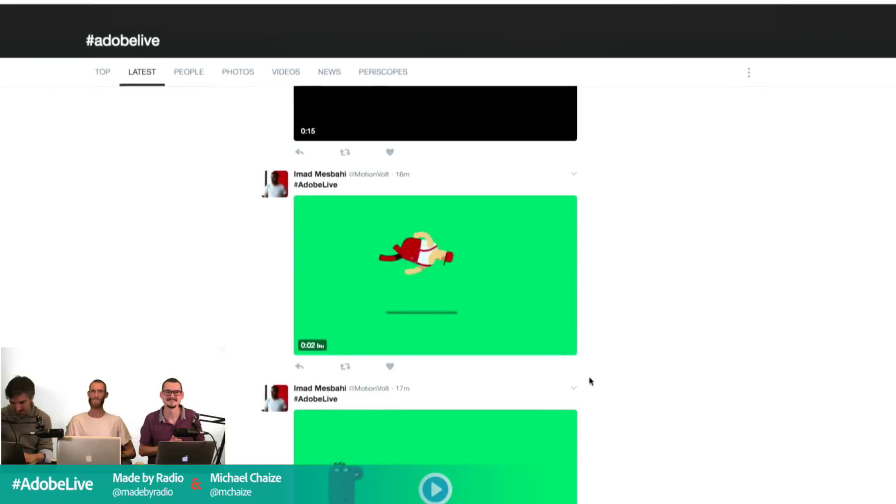
{"action": "scroll", "coordinate": [591, 381], "scroll_direction": "up", "scroll_amount": 4}
{"action": "scroll", "coordinate": [590, 381], "scroll_direction": "down", "scroll_amount": 5}
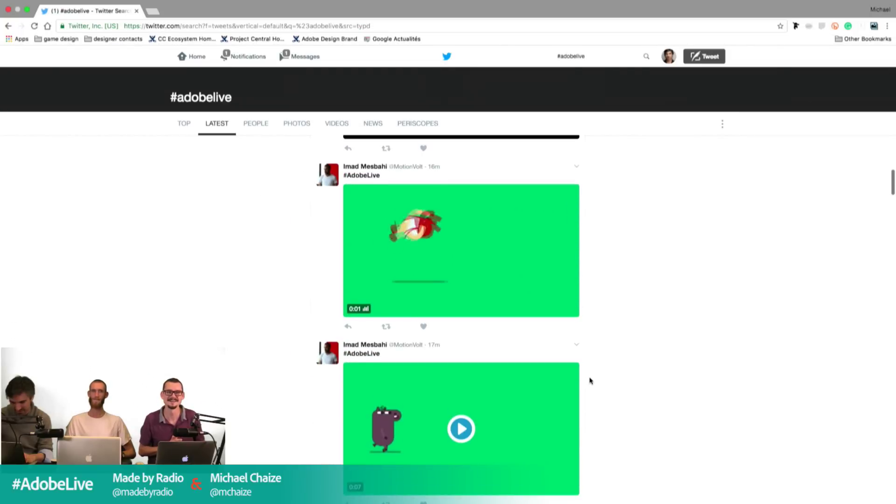
{"action": "scroll", "coordinate": [590, 380], "scroll_direction": "up", "scroll_amount": 7}
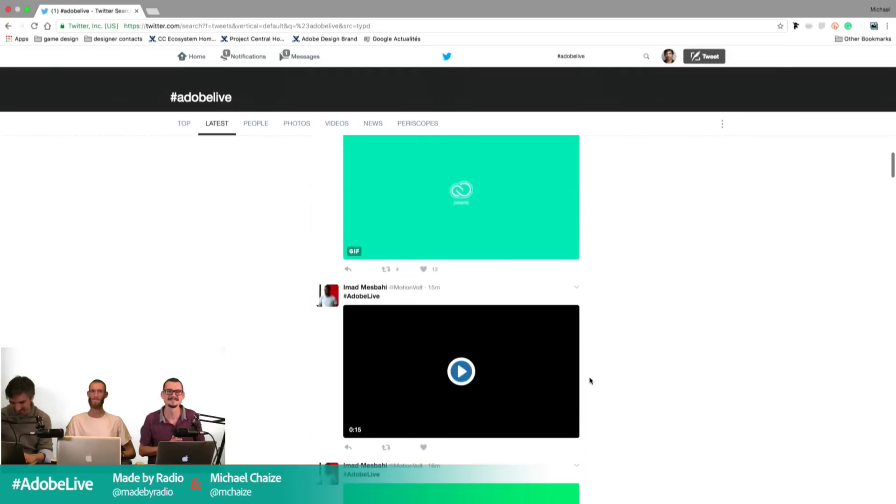
{"action": "scroll", "coordinate": [591, 381], "scroll_direction": "up", "scroll_amount": 8}
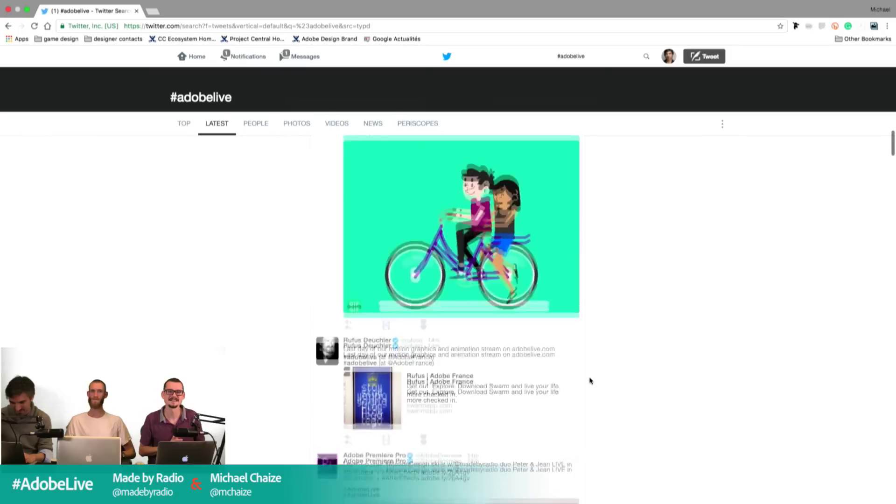
{"action": "scroll", "coordinate": [591, 381], "scroll_direction": "down", "scroll_amount": 4}
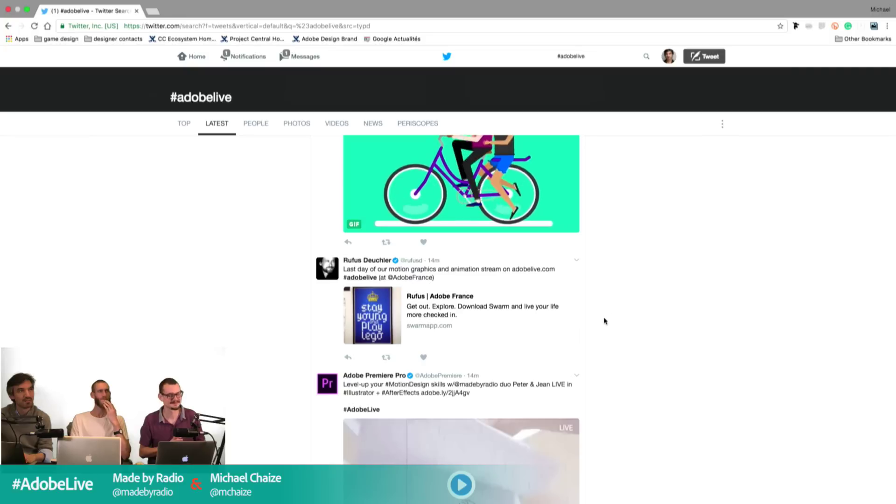
{"action": "scroll", "coordinate": [605, 321], "scroll_direction": "up", "scroll_amount": 3}
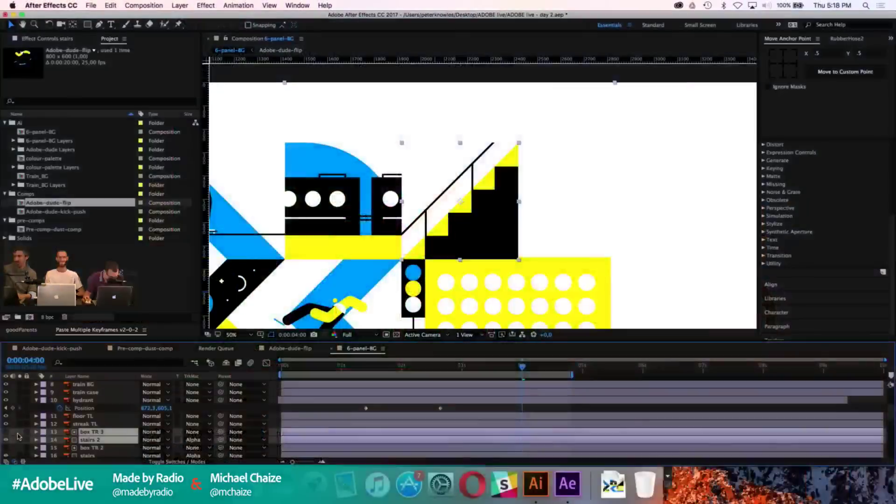
Step: Apply the Fill effect to the stairs layer and toggle stairs 2 off and on to check the green reference beneath
{"action": "scroll", "coordinate": [94, 443], "scroll_direction": "down", "scroll_amount": 3}
{"action": "left_click", "coordinate": [94, 440]}
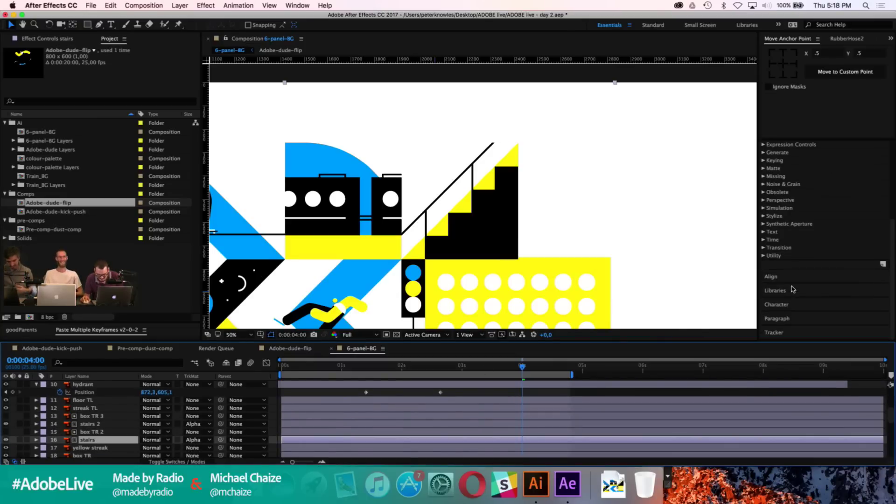
{"action": "scroll", "coordinate": [792, 289], "scroll_direction": "up", "scroll_amount": 5}
{"action": "left_click", "coordinate": [803, 200]}
{"action": "type", "text": "fill"}
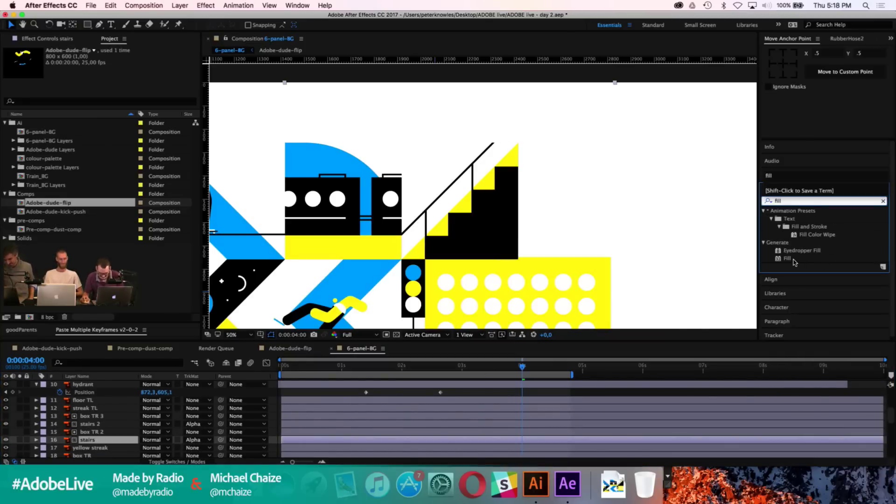
{"action": "left_click_drag", "start_coordinate": [793, 261], "coordinate": [447, 441]}
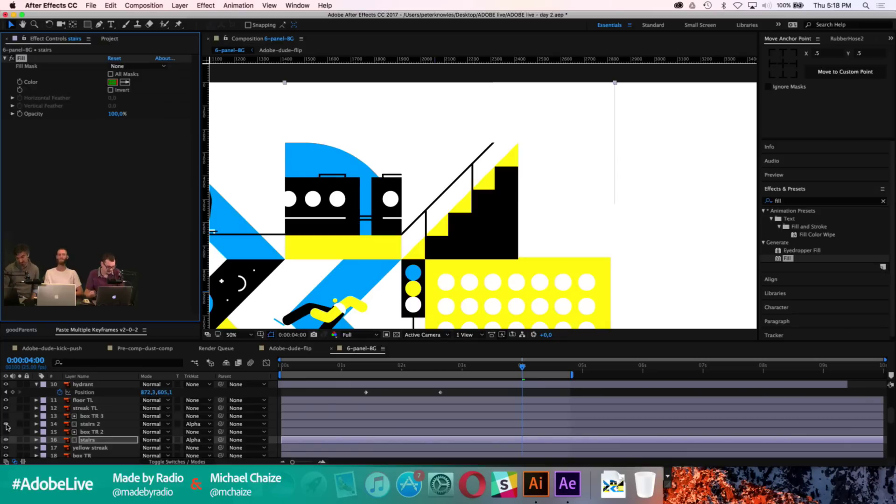
{"action": "left_click", "coordinate": [6, 424]}
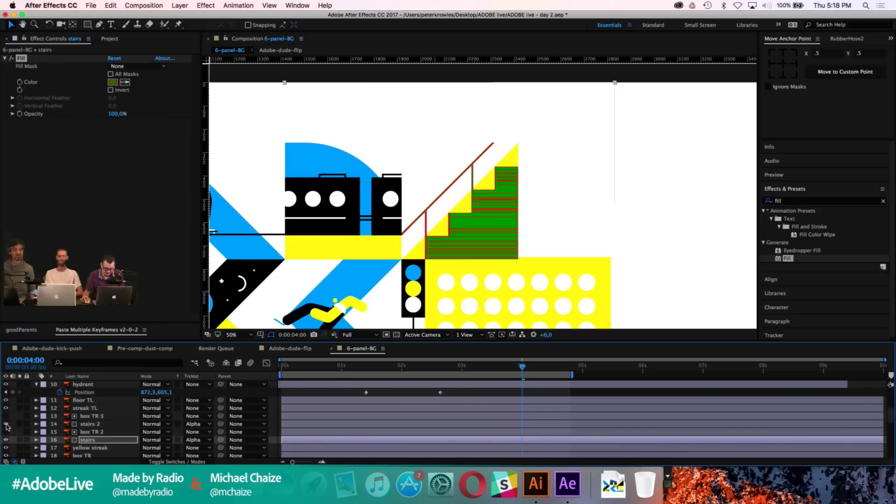
{"action": "left_click", "coordinate": [6, 424]}
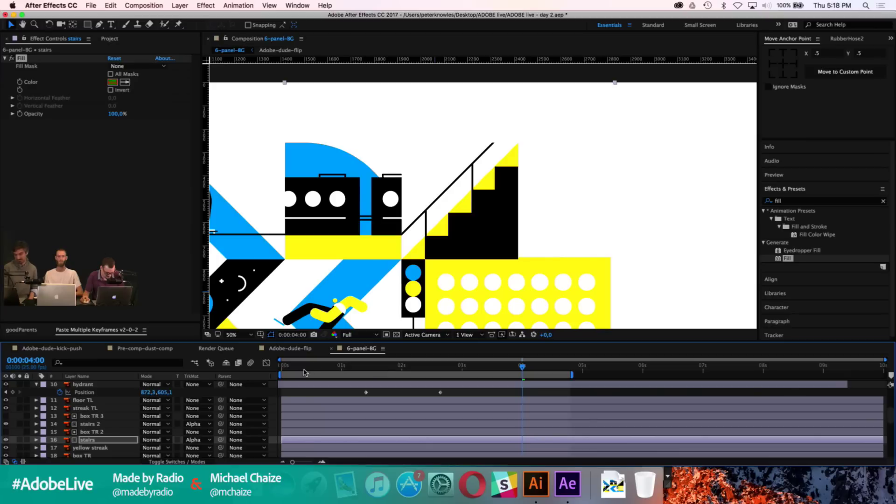
{"action": "left_click", "coordinate": [283, 370]}
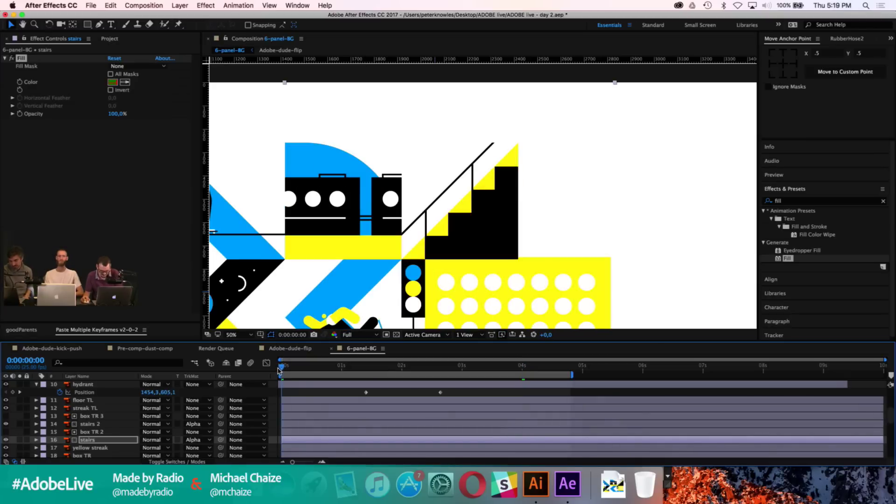
{"action": "key", "text": "p"}
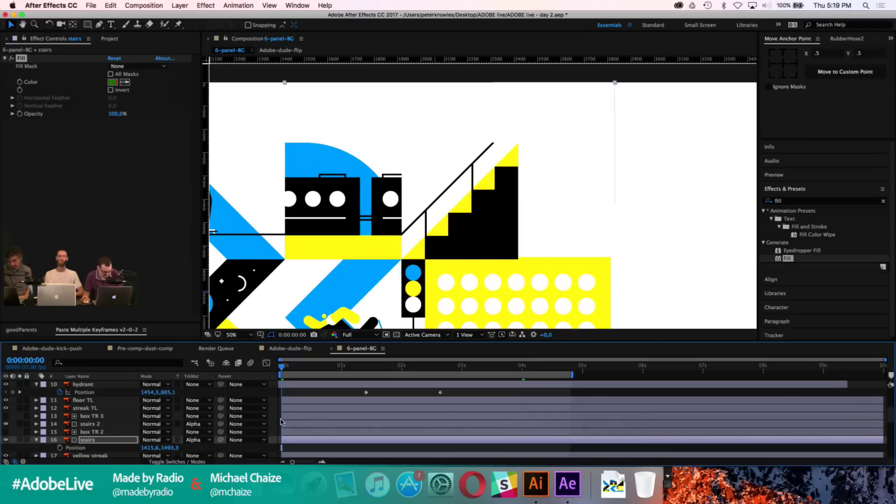
{"action": "left_click", "coordinate": [59, 448]}
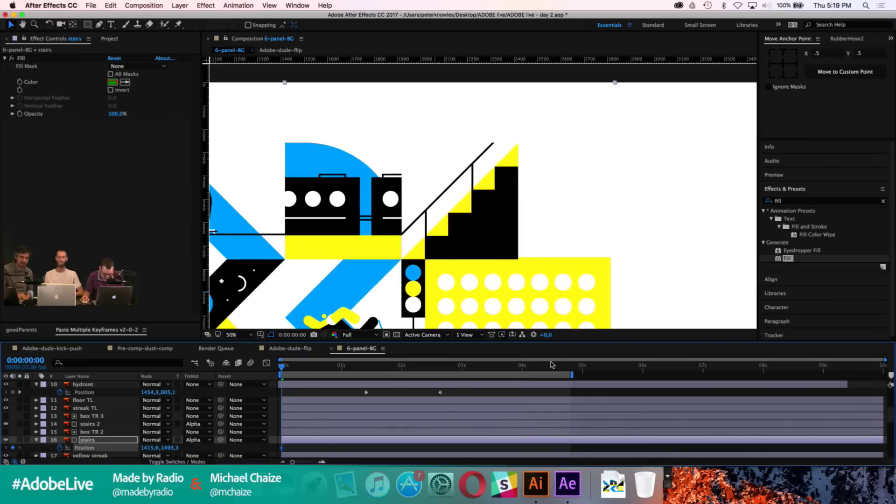
{"action": "left_click", "coordinate": [571, 372]}
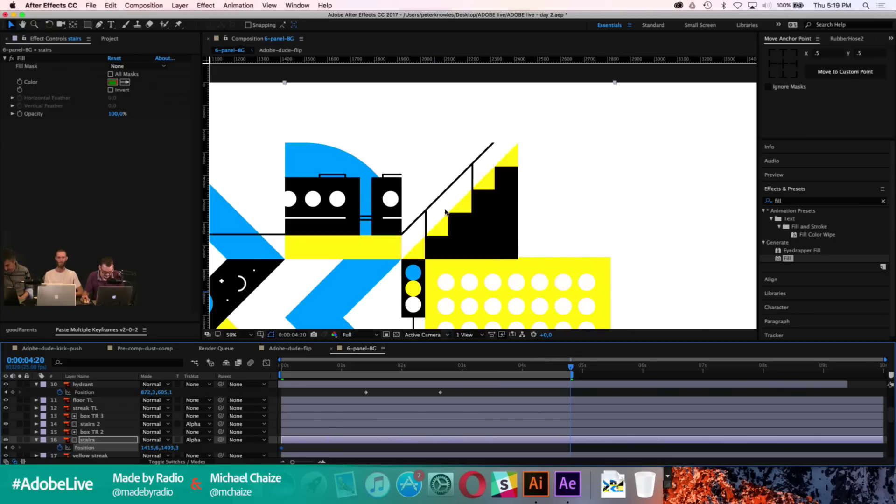
{"action": "left_click_drag", "start_coordinate": [482, 247], "coordinate": [547, 183]}
{"action": "key", "text": "super+z"}
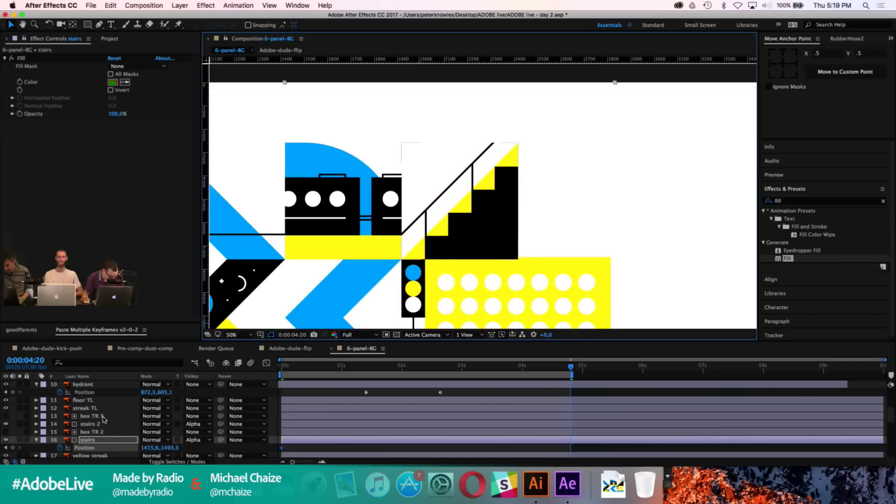
Step: Add a Position keyframe to the stairs 2 layer at 0:00:00:00 and go to 0:00:04:20
{"action": "left_click", "coordinate": [94, 425]}
{"action": "key", "text": "Home"}
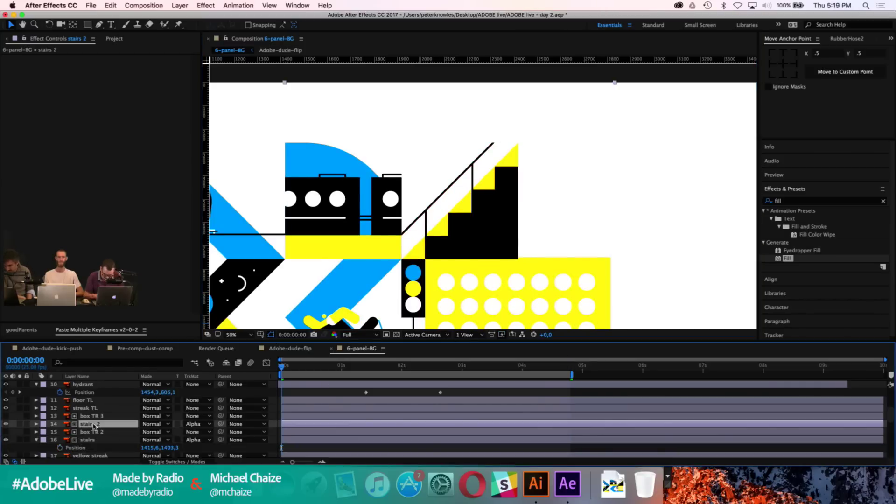
{"action": "key", "text": "p"}
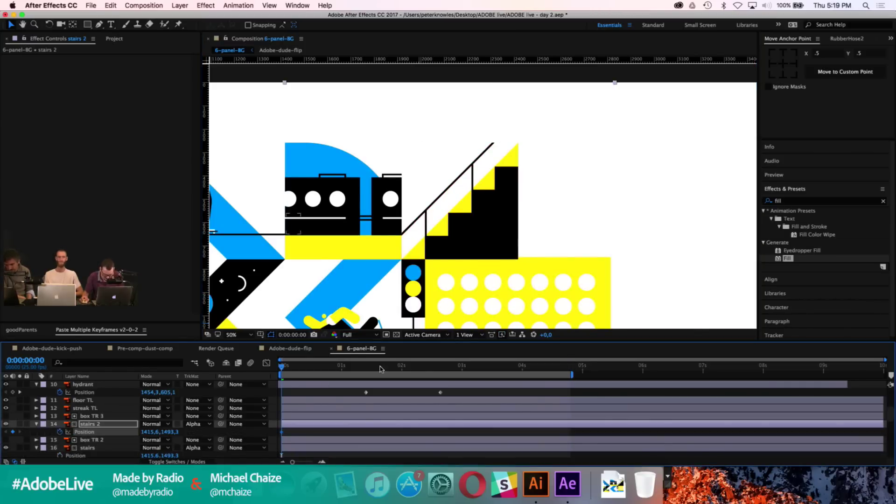
{"action": "left_click", "coordinate": [572, 371]}
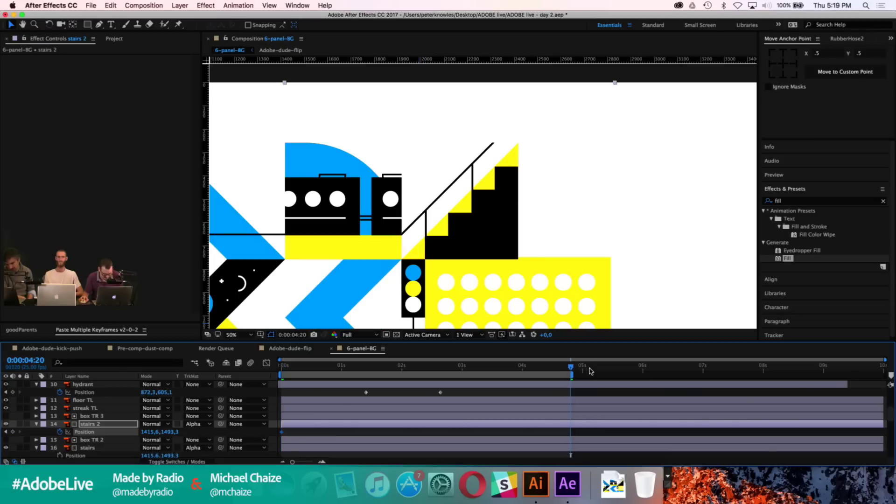
{"action": "key", "text": "alt+shift+p"}
Step: Move stairs 2 diagonally up along the staircase slope to about 3213.6, -287.4, nearly realigning its steps with the green reference
{"action": "left_click_drag", "start_coordinate": [467, 259], "coordinate": [664, 55]}
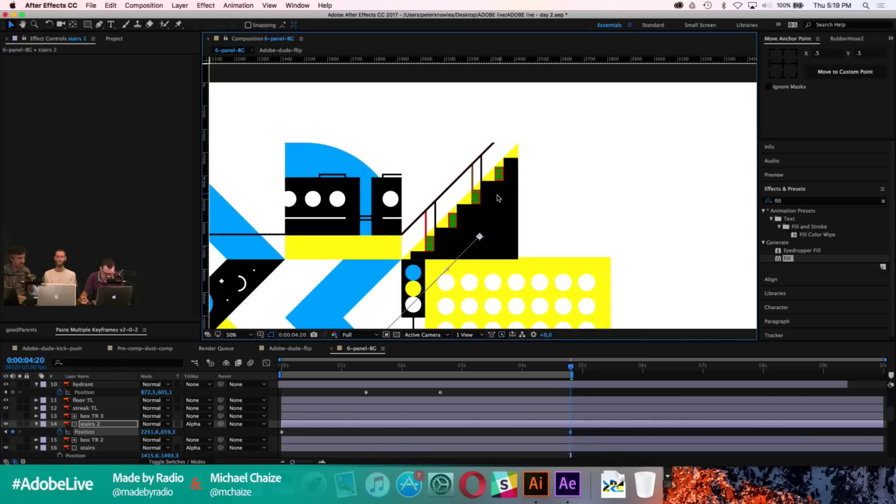
{"action": "left_click_drag", "start_coordinate": [476, 218], "coordinate": [597, 98]}
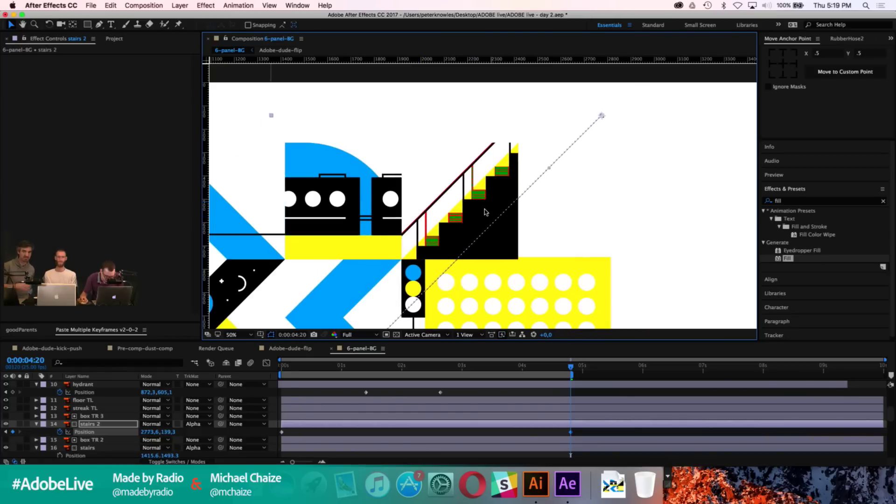
{"action": "left_click_drag", "start_coordinate": [485, 213], "coordinate": [562, 141]}
{"action": "left_click_drag", "start_coordinate": [489, 207], "coordinate": [505, 187]}
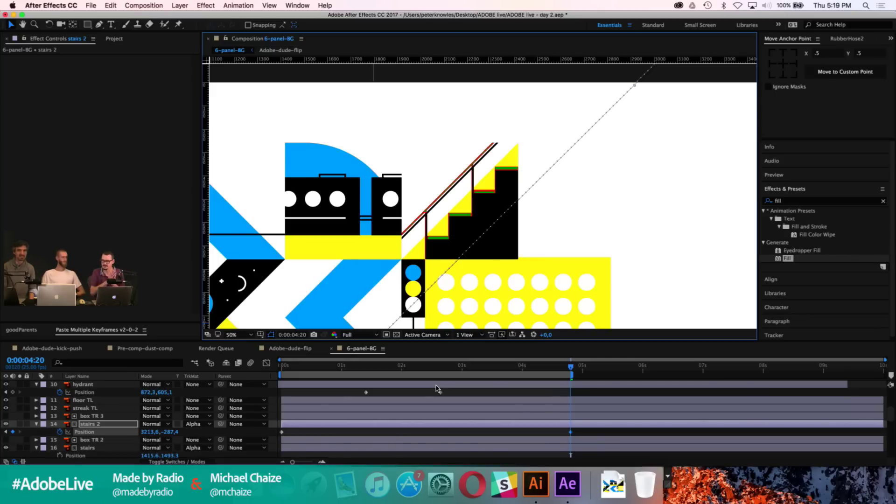
Step: Nudge stairs 2 up 15 px and left 2 px to position 3211.6, -302.4 so it covers the green reference
{"action": "key", "text": "period"}
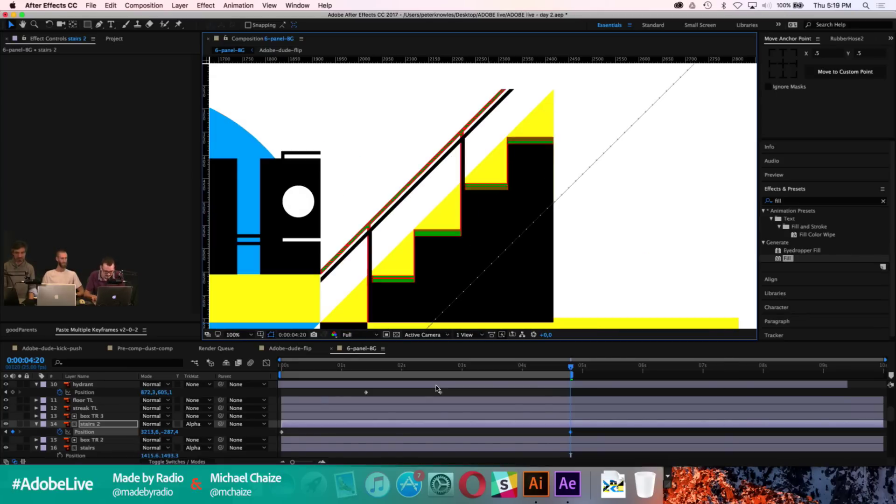
{"action": "key", "text": "Up"}
{"action": "key", "text": "Up"}
{"action": "key", "text": "Up"}
{"action": "key", "text": "Up"}
{"action": "key", "text": "Up"}
{"action": "key", "text": "Up"}
{"action": "key", "text": "Up"}
{"action": "key", "text": "Up"}
{"action": "key", "text": "Up"}
{"action": "key", "text": "Up"}
{"action": "key", "text": "Up"}
{"action": "key", "text": "Up"}
{"action": "key", "text": "Up"}
{"action": "key", "text": "Up"}
{"action": "key", "text": "Up"}
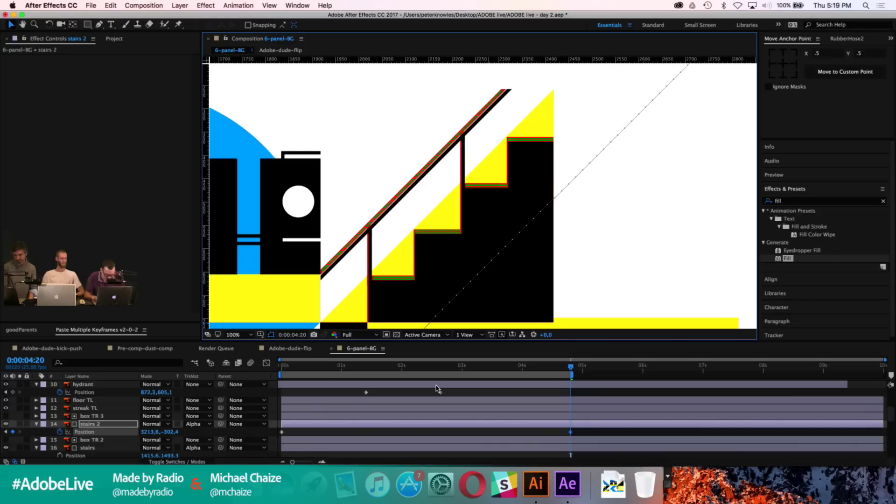
{"action": "key", "text": "Left"}
{"action": "key", "text": "Left"}
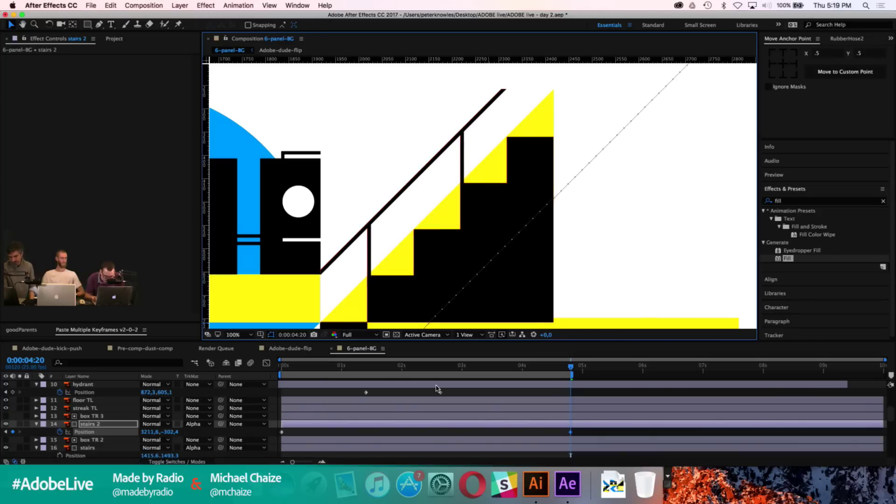
Step: Fine-tune the end position of stairs 2 at 200% magnification to 3211.1, -301.9
{"action": "key", "text": "period"}
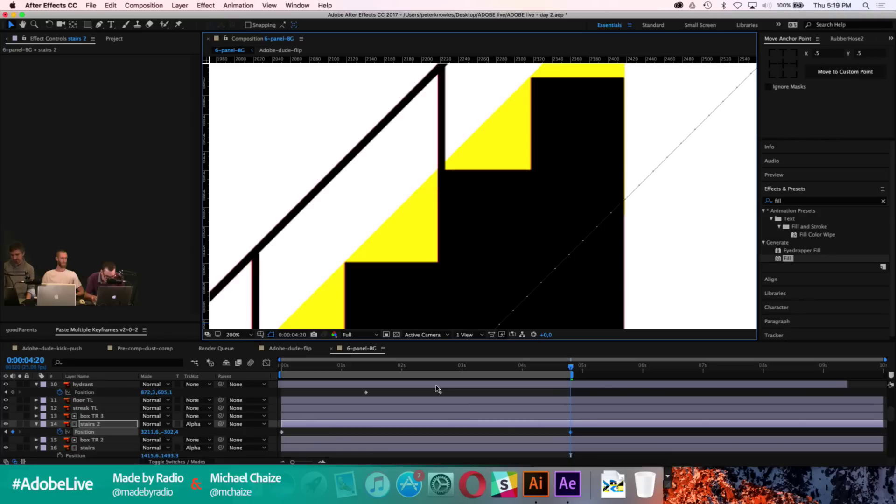
{"action": "key", "text": "Left"}
{"action": "key", "text": "Down"}
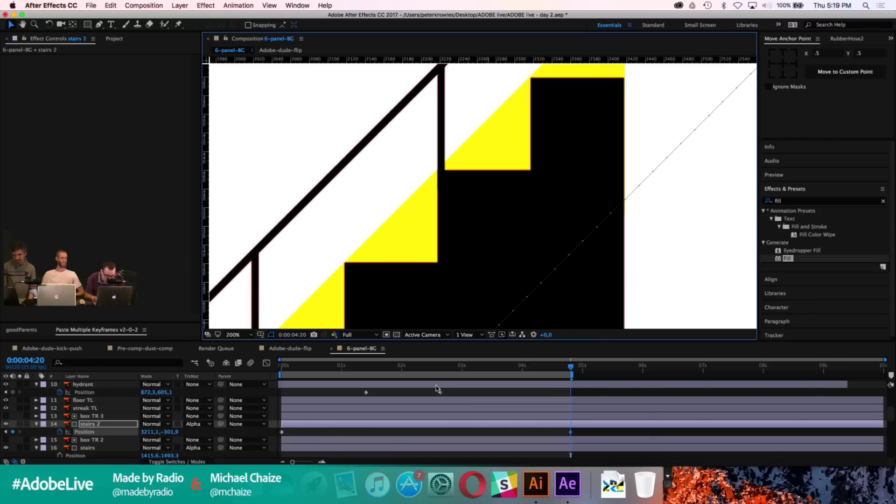
{"action": "key", "text": "Down"}
{"action": "key", "text": "Up"}
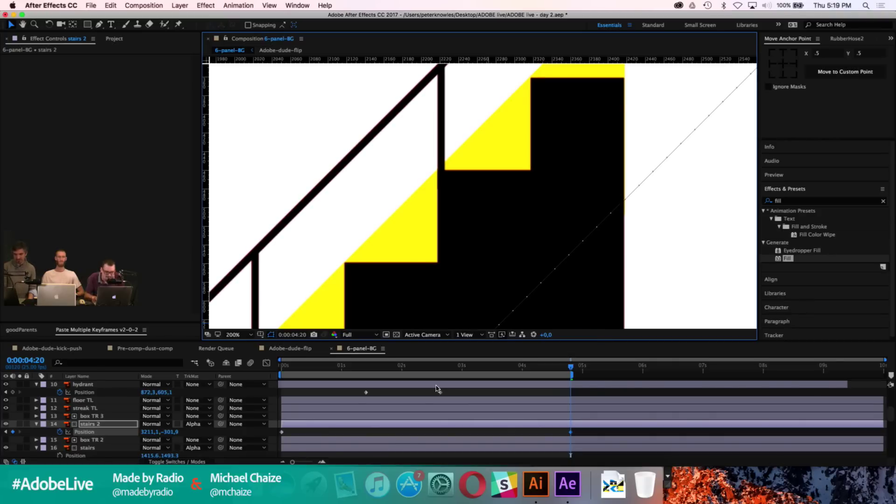
{"action": "key", "text": "comma"}
{"action": "key", "text": "comma"}
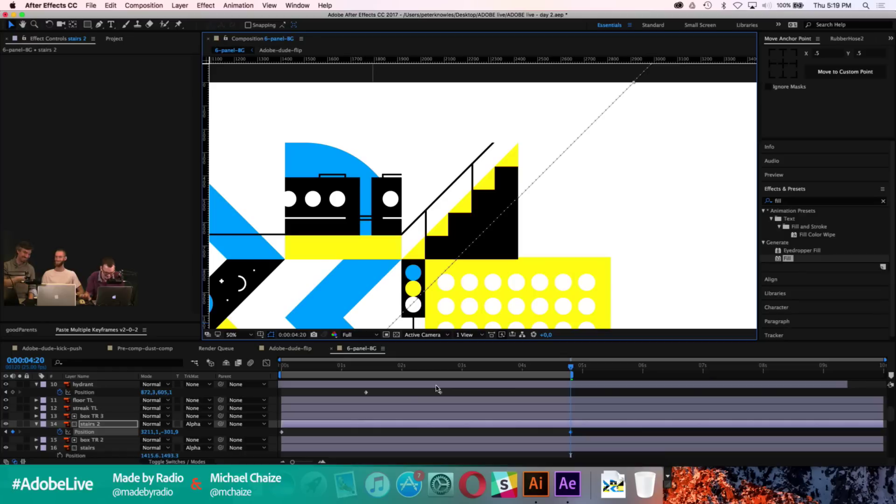
Step: Hide the green-filled stairs layer and play back 6-panel-BG to check the looping staircase within the full layout
{"action": "left_click", "coordinate": [392, 432]}
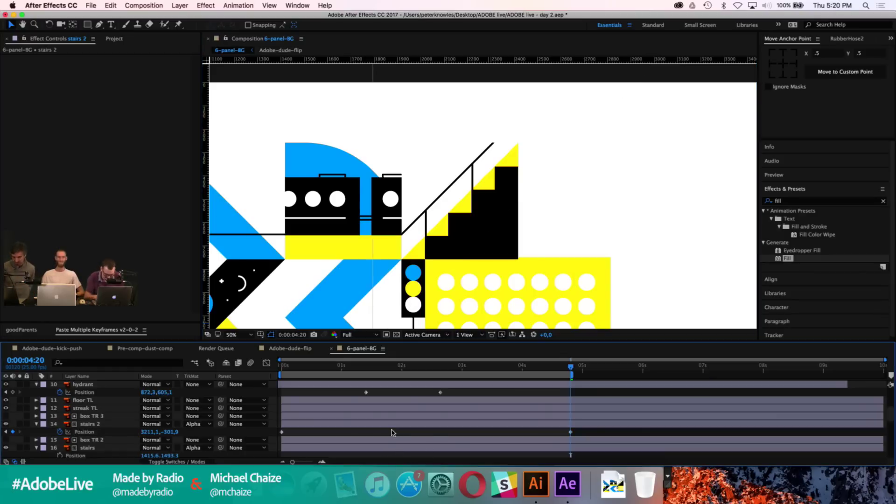
{"action": "key", "text": "space"}
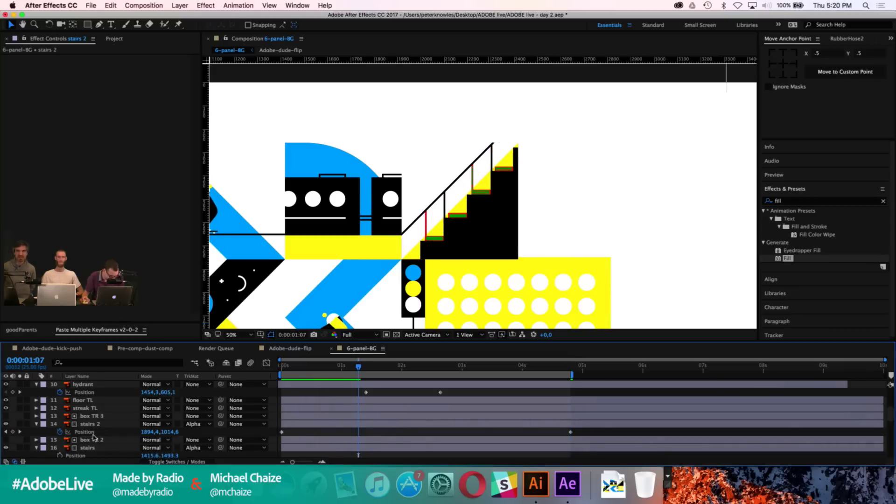
{"action": "left_click", "coordinate": [6, 448]}
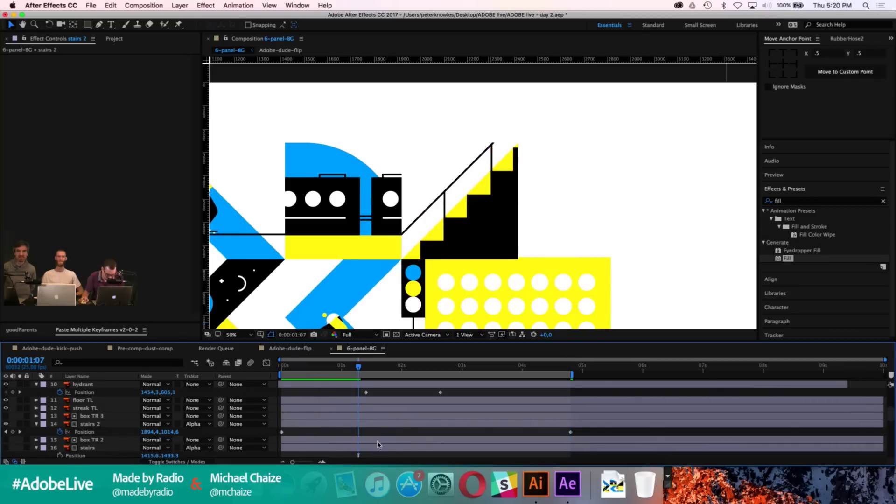
{"action": "key", "text": "space"}
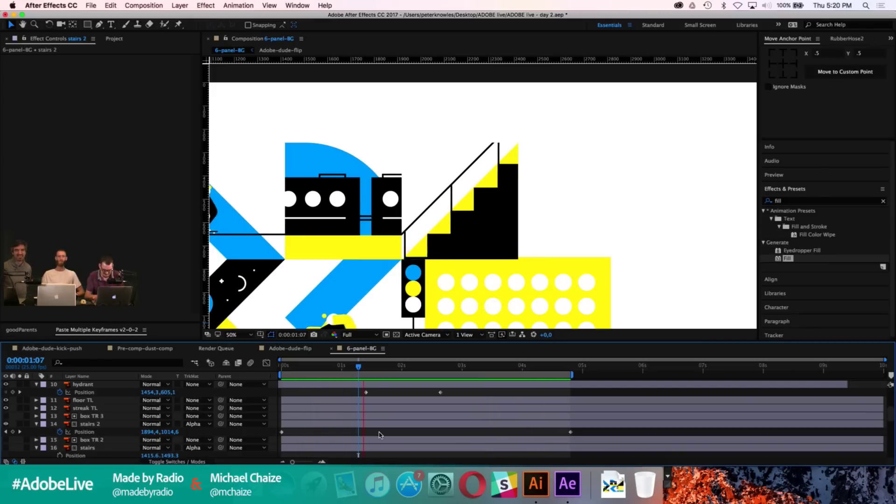
{"action": "key", "text": "comma"}
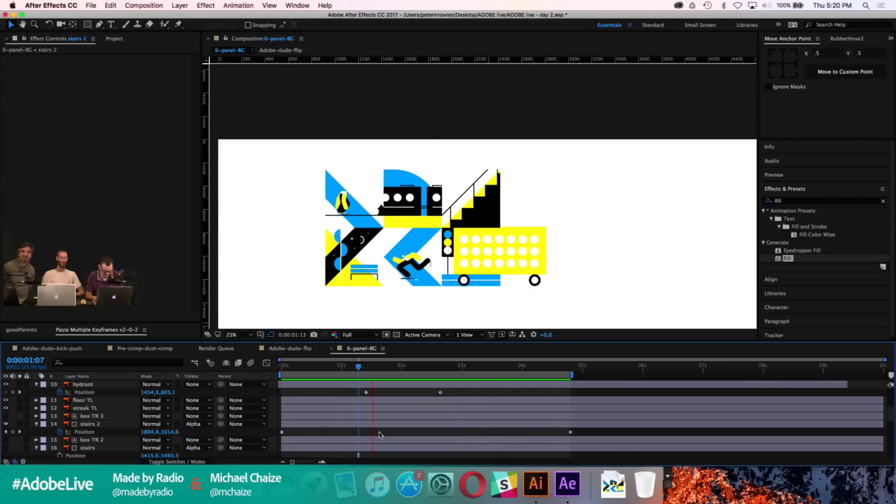
Step: Play back 6-panel-BG from 0:00:01:10 at 50% magnification to check the hydrant and staircase motion
{"action": "key", "text": "space"}
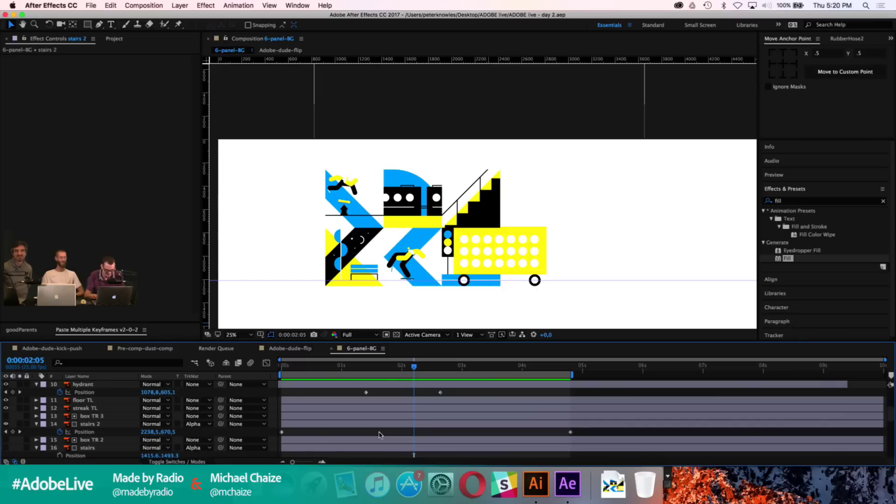
{"action": "key", "text": "period"}
{"action": "key", "text": "h"}
{"action": "left_click_drag", "start_coordinate": [245, 231], "coordinate": [321, 206]}
{"action": "key", "text": "v"}
{"action": "left_click", "coordinate": [367, 367]}
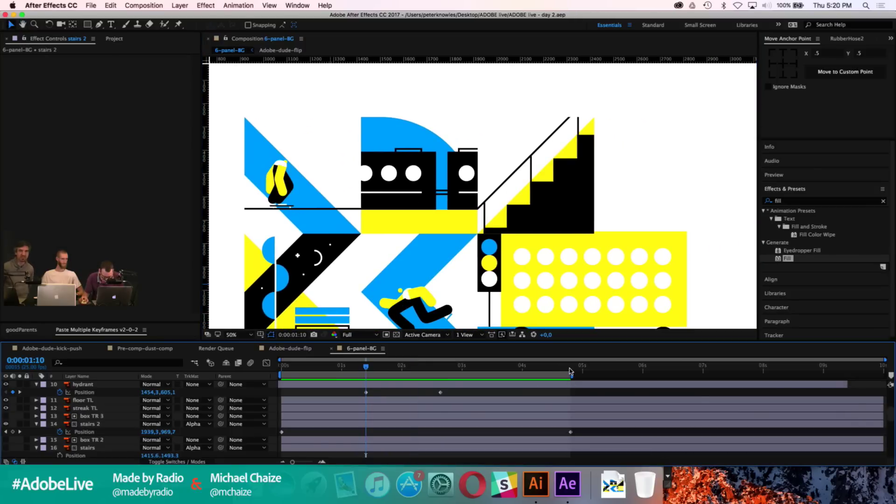
{"action": "key", "text": "space"}
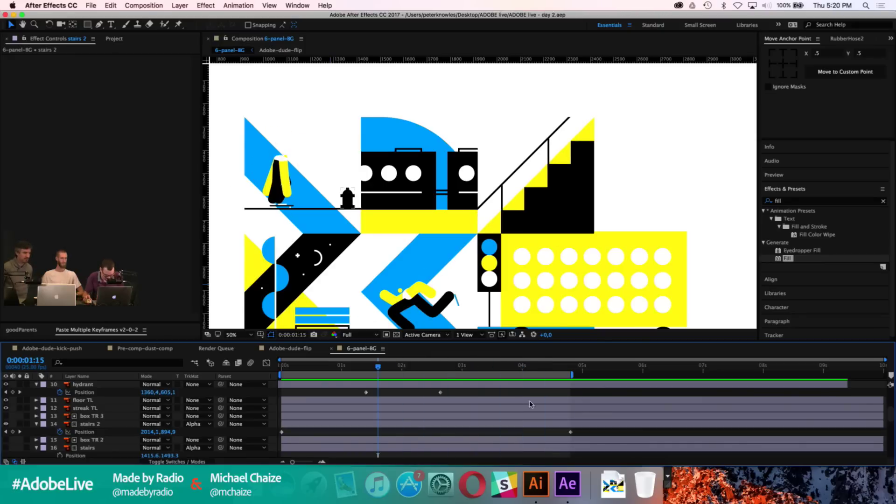
Step: Add a Position keyframe to the train layer at 0:00:01:15
{"action": "scroll", "coordinate": [396, 420], "scroll_direction": "down", "scroll_amount": 3}
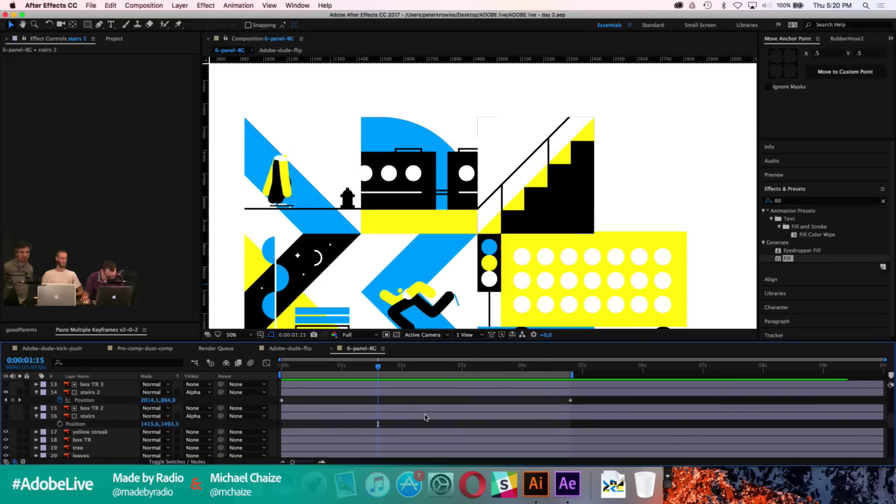
{"action": "scroll", "coordinate": [366, 432], "scroll_direction": "down", "scroll_amount": 5}
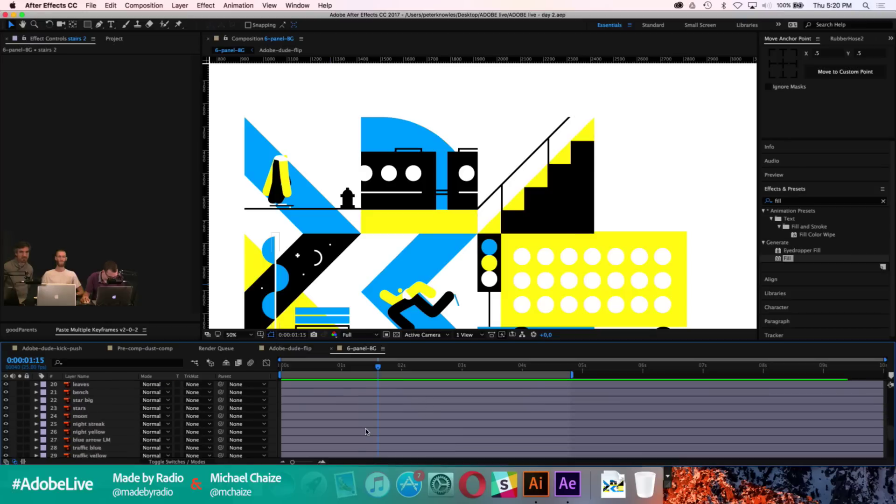
{"action": "scroll", "coordinate": [367, 431], "scroll_direction": "up", "scroll_amount": 5}
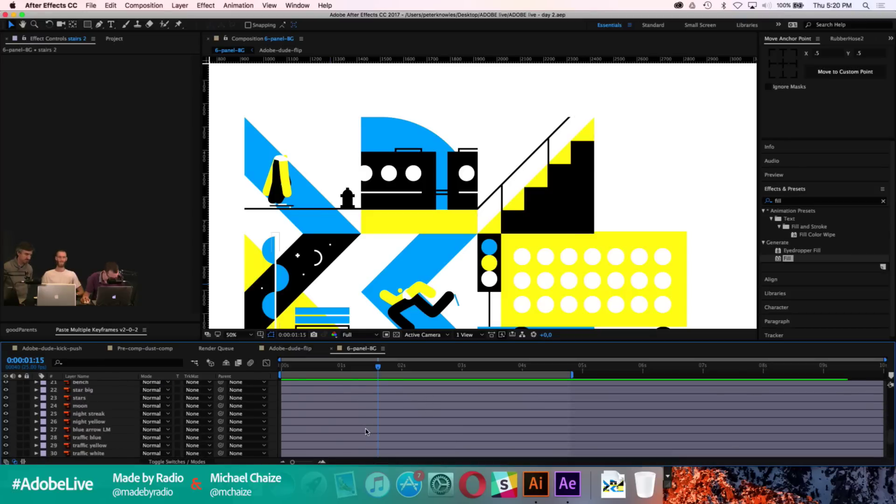
{"action": "key", "text": "p"}
{"action": "scroll", "coordinate": [366, 431], "scroll_direction": "up", "scroll_amount": 3}
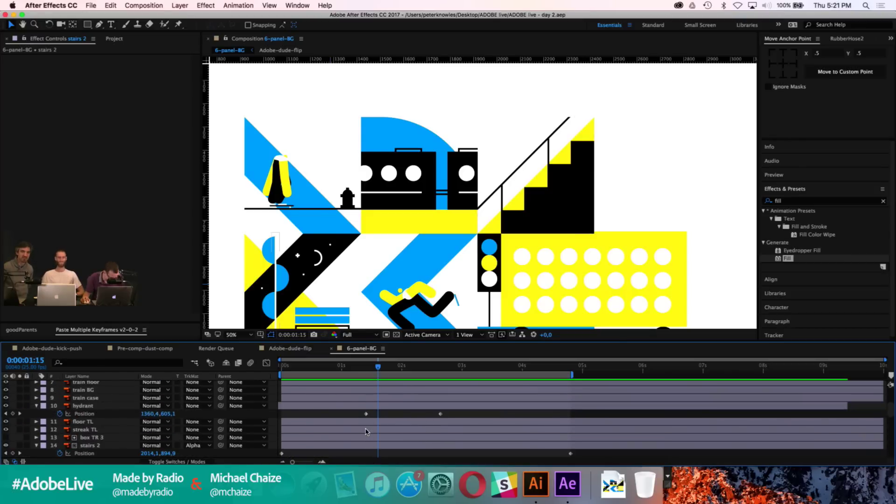
{"action": "scroll", "coordinate": [366, 432], "scroll_direction": "up", "scroll_amount": 1}
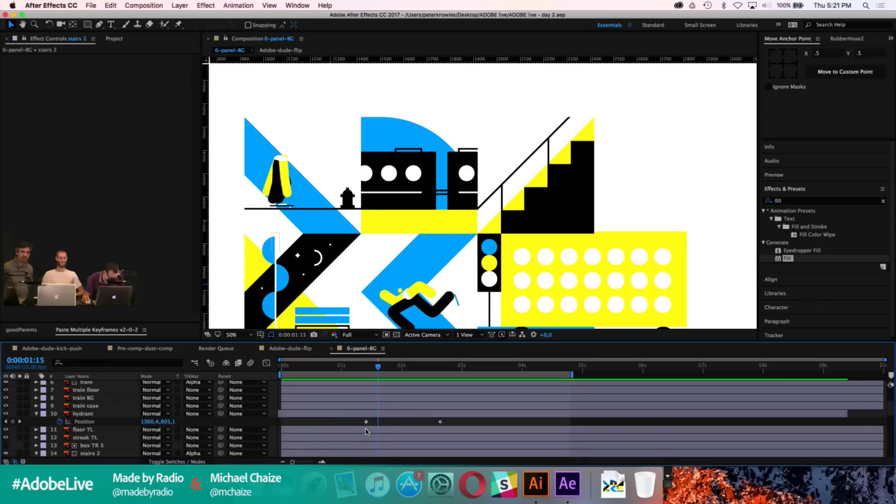
{"action": "scroll", "coordinate": [86, 393], "scroll_direction": "up", "scroll_amount": 1}
{"action": "left_click", "coordinate": [89, 399]}
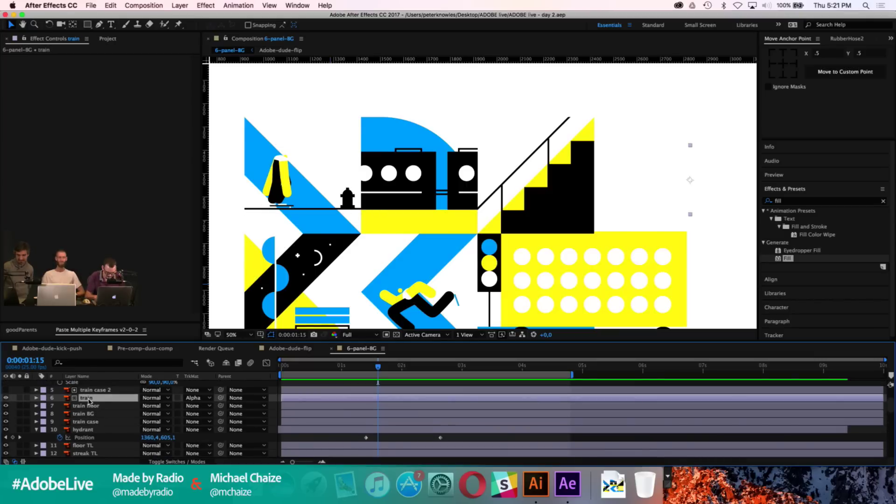
{"action": "key", "text": "p"}
{"action": "left_click", "coordinate": [59, 406]}
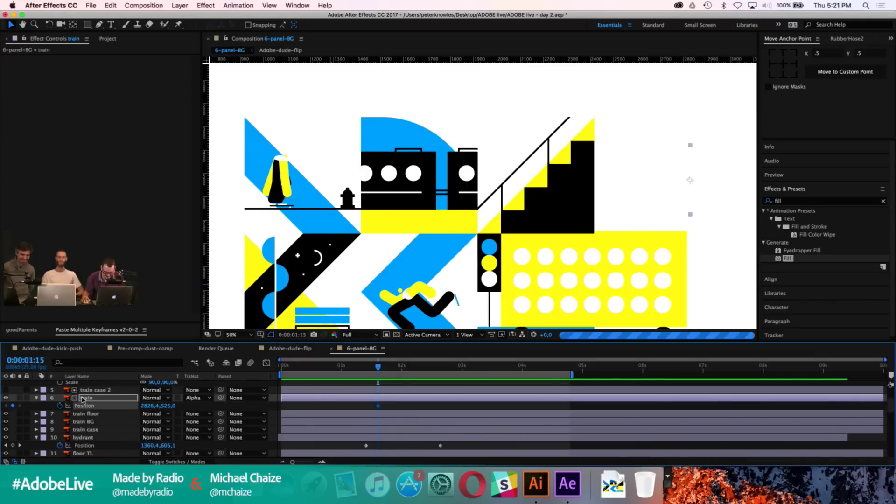
Step: Move the train horizontally out of the left side of its panel to about position -853.6, 525 at 0:00:01:15
{"action": "key", "text": "comma"}
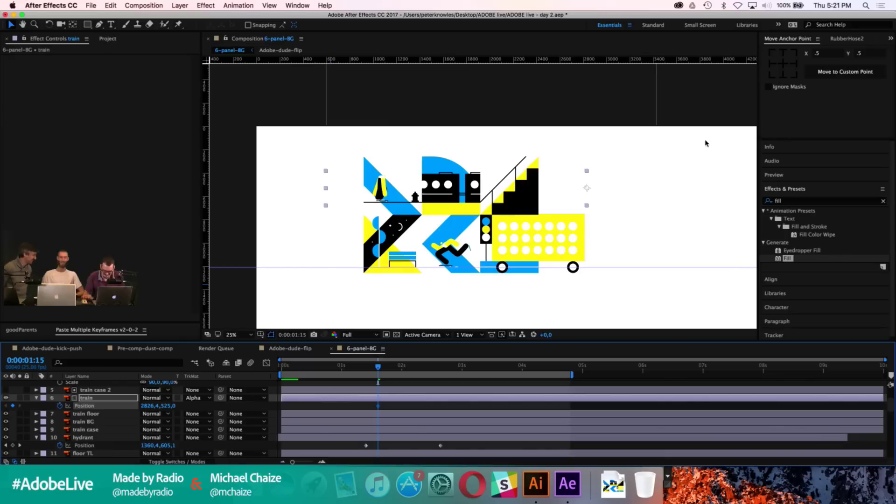
{"action": "key", "text": "shift+Left"}
{"action": "key", "text": "shift+Left"}
{"action": "key", "text": "shift+Left"}
{"action": "key", "text": "shift+Left"}
{"action": "key", "text": "shift+Left"}
{"action": "key", "text": "shift+Left"}
{"action": "key", "text": "shift+Left"}
{"action": "key", "text": "shift+Left"}
{"action": "key", "text": "shift+Left"}
{"action": "key", "text": "shift+Left"}
{"action": "key", "text": "shift+Left"}
{"action": "key", "text": "shift+Left"}
{"action": "key", "text": "shift+Left"}
{"action": "key", "text": "shift+Left"}
{"action": "key", "text": "shift+Left"}
{"action": "key", "text": "shift+Left"}
{"action": "key", "text": "shift+Left"}
{"action": "key", "text": "shift+Left"}
{"action": "key", "text": "shift+Left"}
{"action": "key", "text": "shift+Left"}
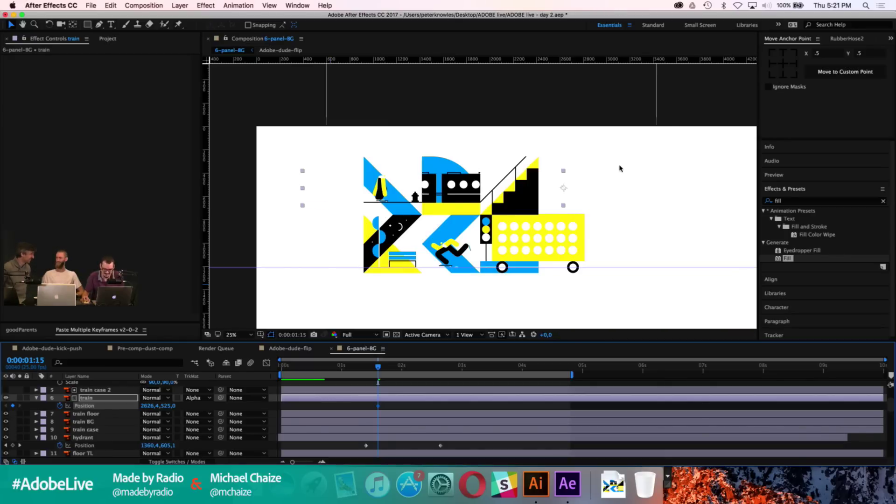
{"action": "left_click_drag", "start_coordinate": [561, 189], "coordinate": [160, 197]}
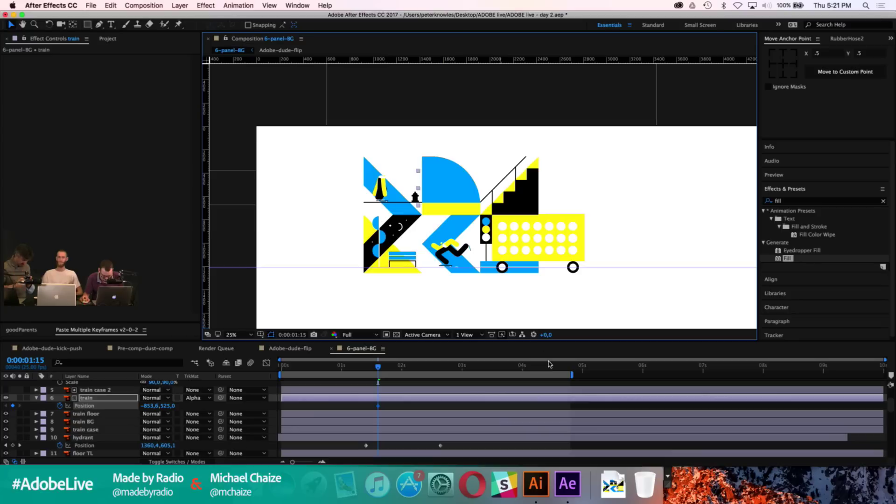
Step: Move the train horizontally past the right side of its panel to about position 4314.4, 525 at 0:00:04:10
{"action": "key", "text": "space"}
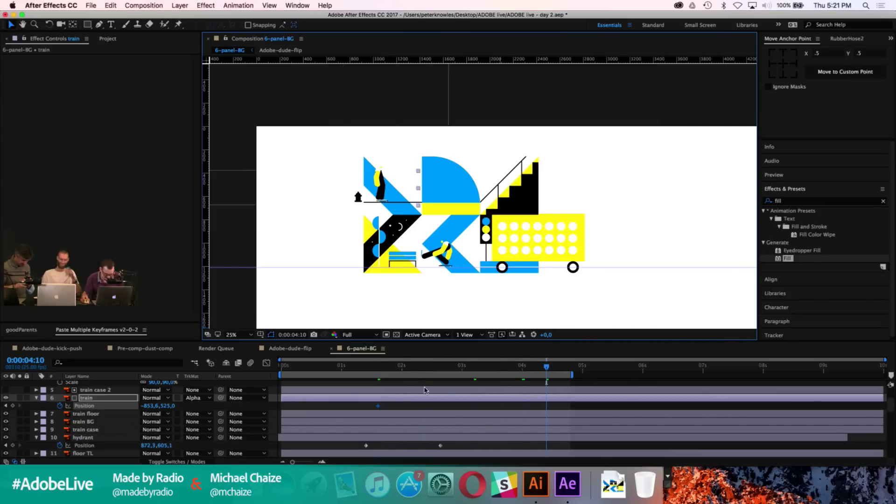
{"action": "key", "text": "comma"}
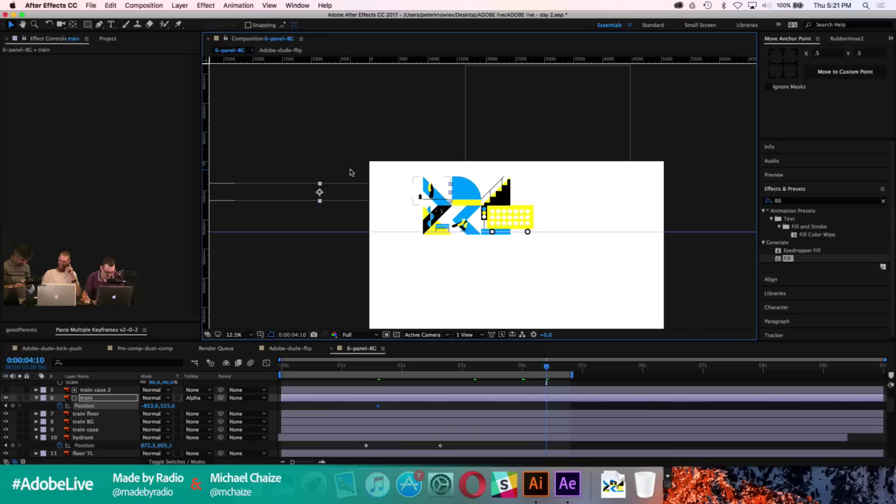
{"action": "left_click_drag", "start_coordinate": [319, 194], "coordinate": [620, 204]}
{"action": "key", "text": "period"}
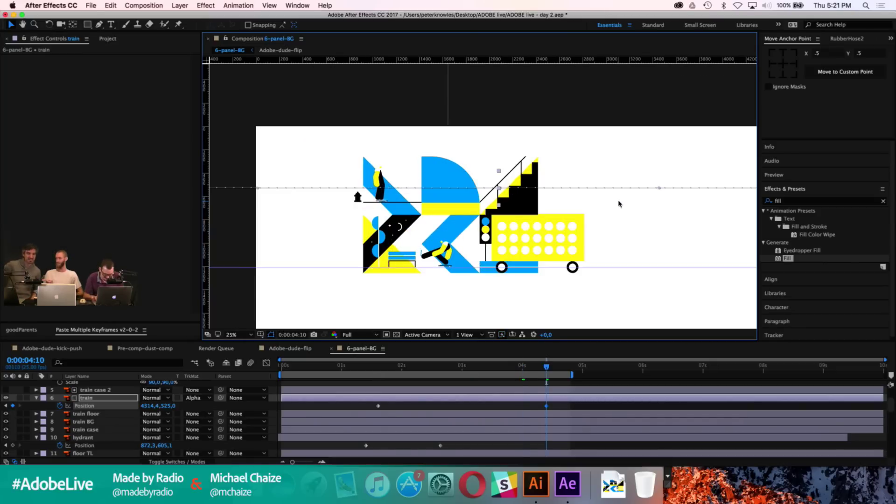
Step: Play back 6-panel-BG to check the train passing through its panel, and deselect the train layer
{"action": "key", "text": "space"}
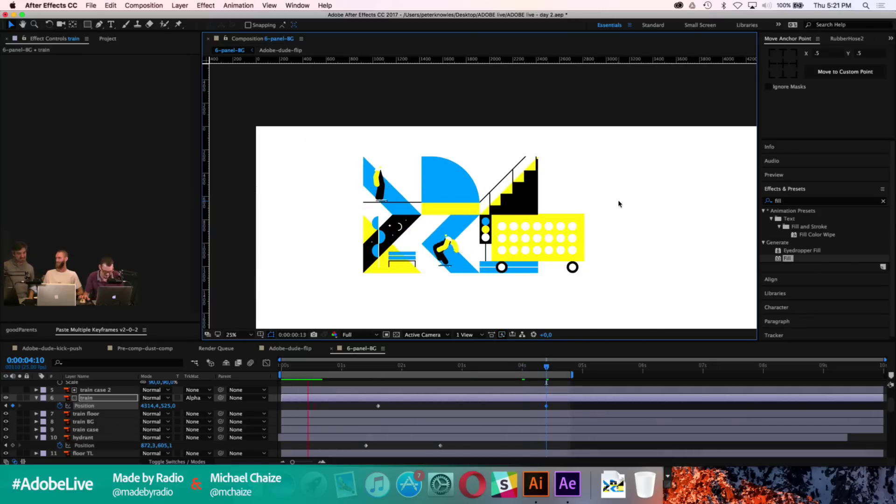
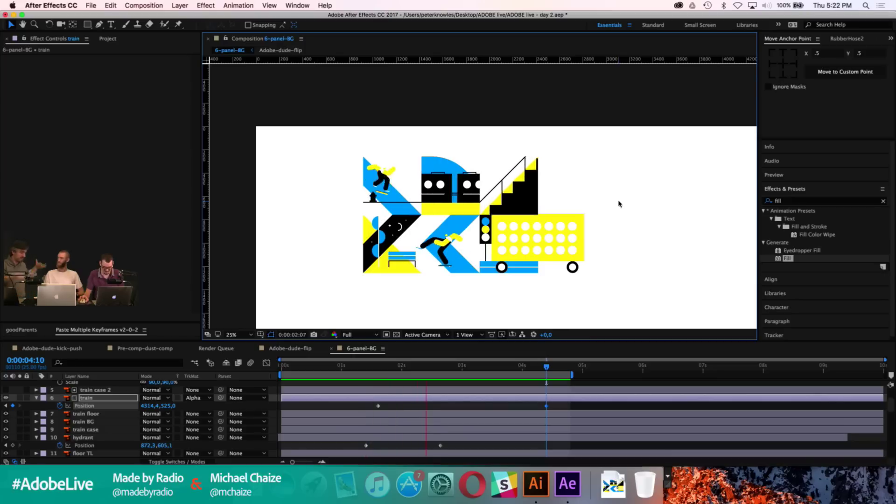
{"action": "key", "text": "space"}
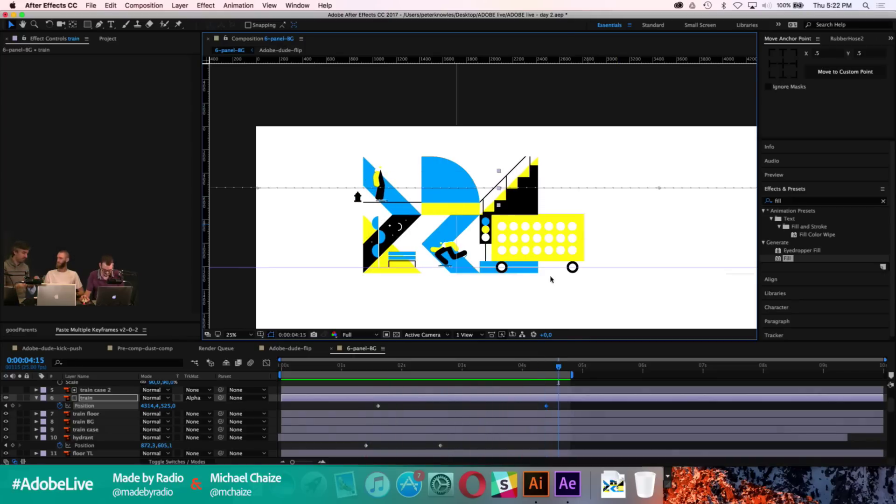
{"action": "left_click", "coordinate": [449, 409]}
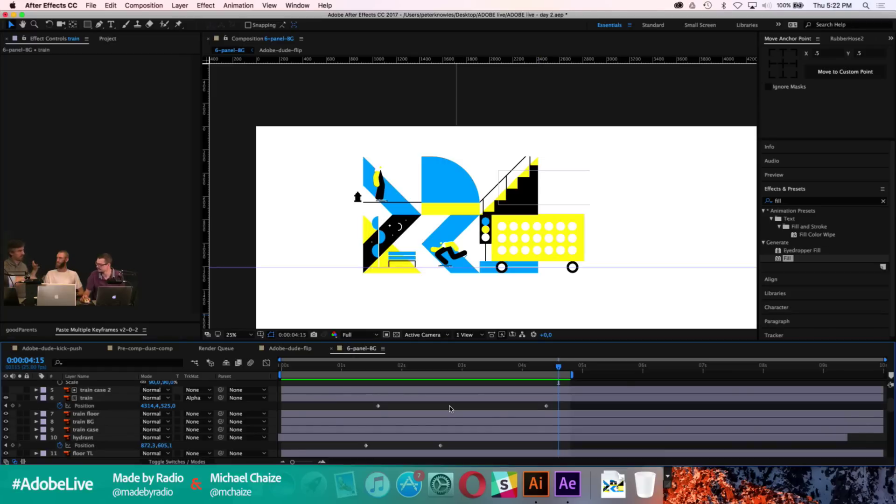
Step: Give the top windows, mid windows, bottom windows and bus body layers a Green label
{"action": "key", "text": "period"}
{"action": "key", "text": "space"}
{"action": "left_click_drag", "start_coordinate": [598, 284], "coordinate": [525, 209]}
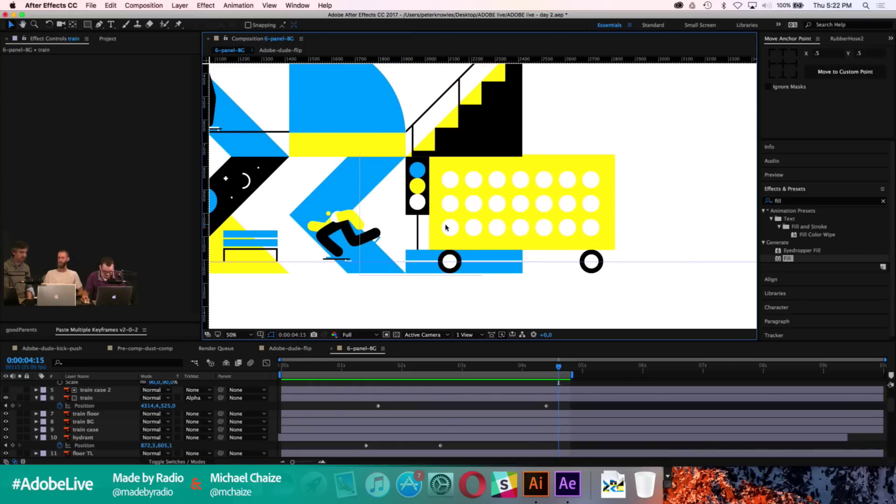
{"action": "left_click_drag", "start_coordinate": [443, 218], "coordinate": [451, 227]}
{"action": "scroll", "coordinate": [302, 430], "scroll_direction": "down", "scroll_amount": 10}
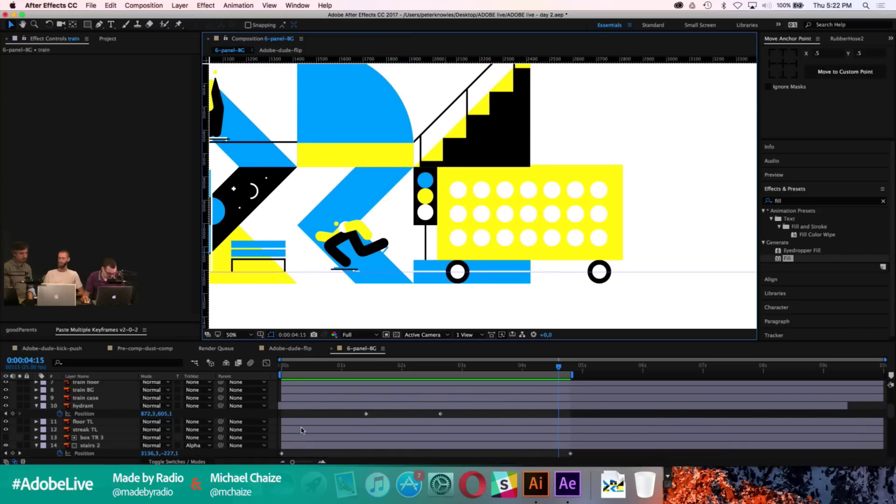
{"action": "scroll", "coordinate": [89, 417], "scroll_direction": "up", "scroll_amount": 3}
{"action": "scroll", "coordinate": [89, 417], "scroll_direction": "down", "scroll_amount": 3}
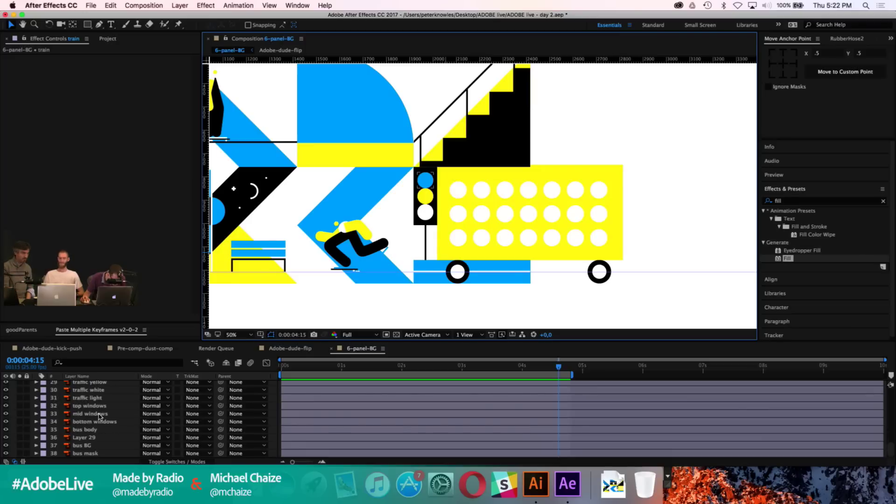
{"action": "left_click", "coordinate": [87, 430]}
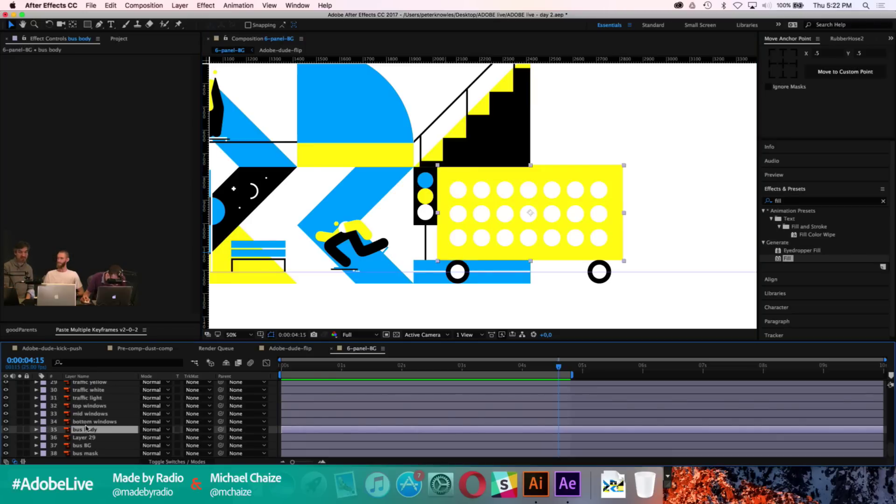
{"action": "left_click", "coordinate": [89, 408], "text": "shift"}
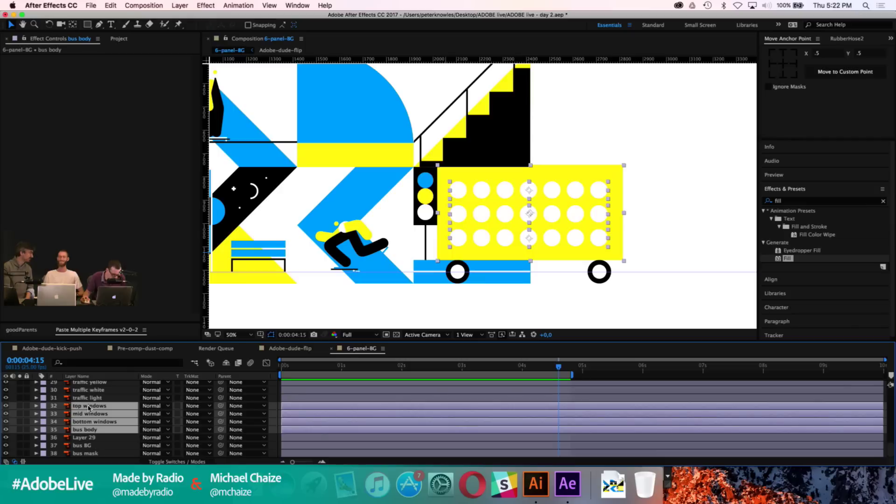
{"action": "left_click", "coordinate": [44, 406]}
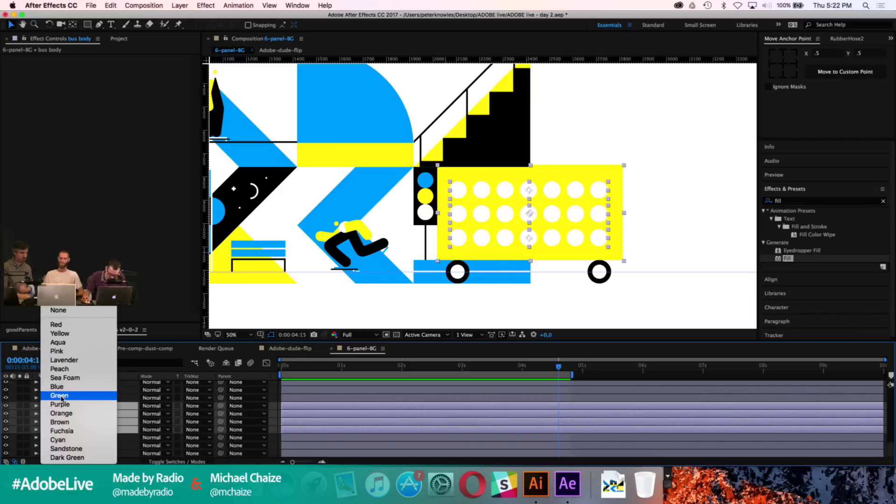
{"action": "left_click", "coordinate": [61, 397]}
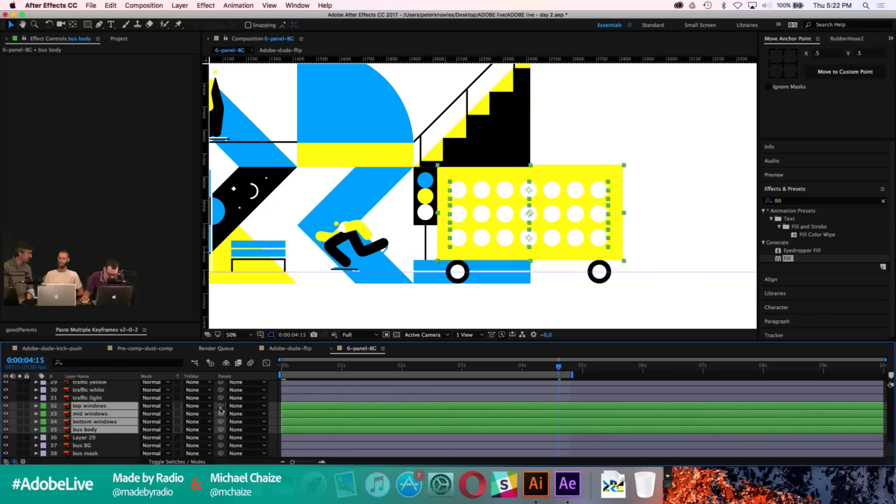
Step: Go to 0:00:00:00 and parent the top, mid and bottom windows layers to bus body
{"action": "left_click", "coordinate": [272, 413]}
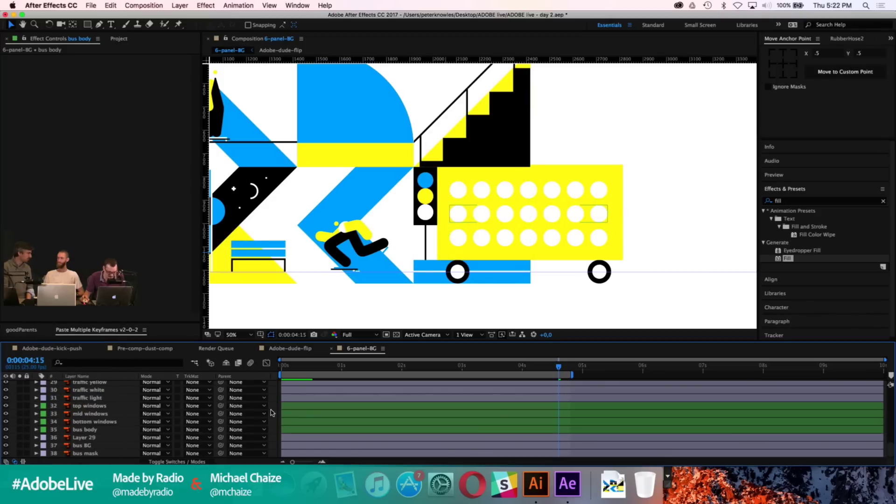
{"action": "left_click", "coordinate": [282, 367]}
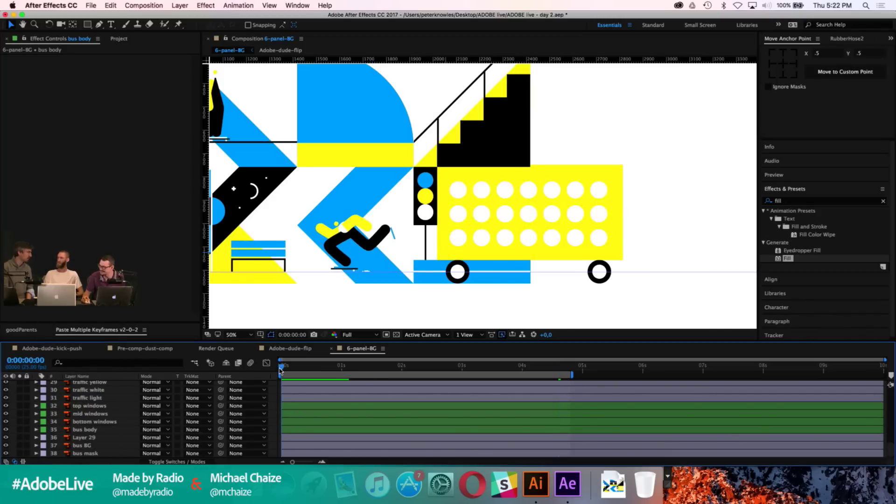
{"action": "left_click", "coordinate": [89, 406]}
{"action": "left_click", "coordinate": [91, 422], "text": "shift"}
{"action": "left_click_drag", "start_coordinate": [221, 423], "coordinate": [105, 430]}
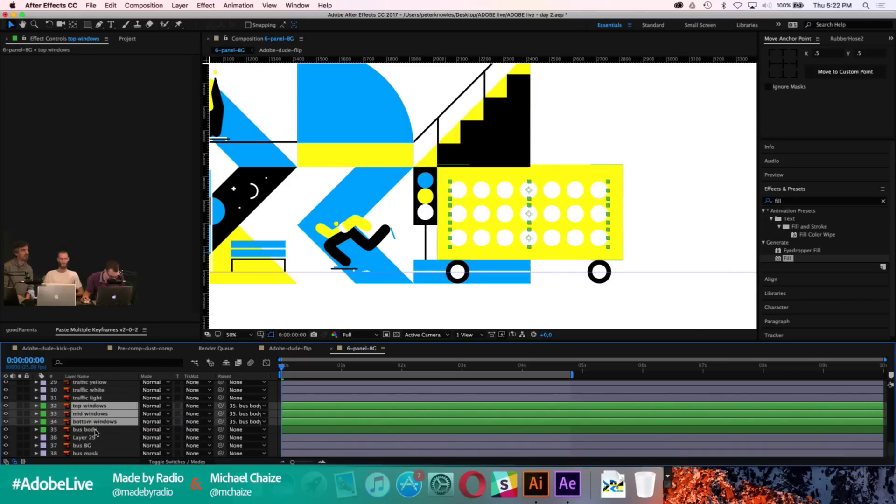
Step: Rename Layer 29, which holds the bus wheels, as wheels and give it a Cyan label
{"action": "left_click", "coordinate": [94, 437]}
{"action": "key", "text": "Return"}
{"action": "type", "text": "wheels"}
{"action": "key", "text": "Return"}
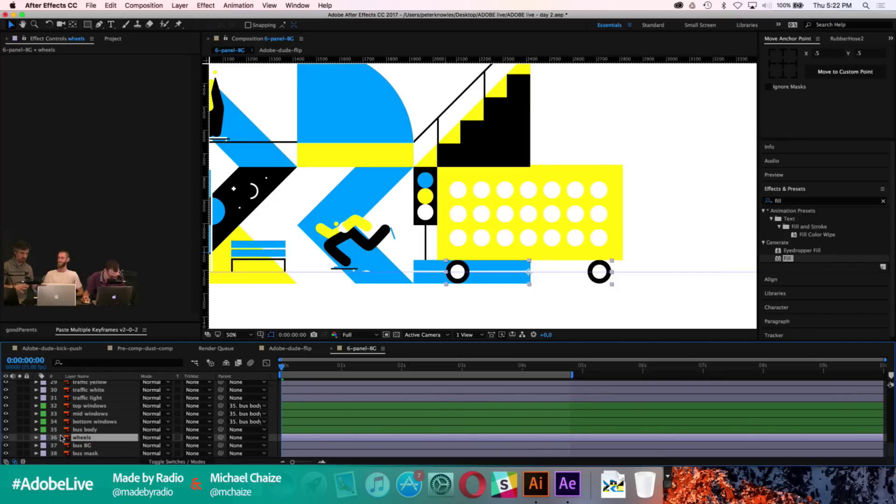
{"action": "left_click", "coordinate": [43, 438]}
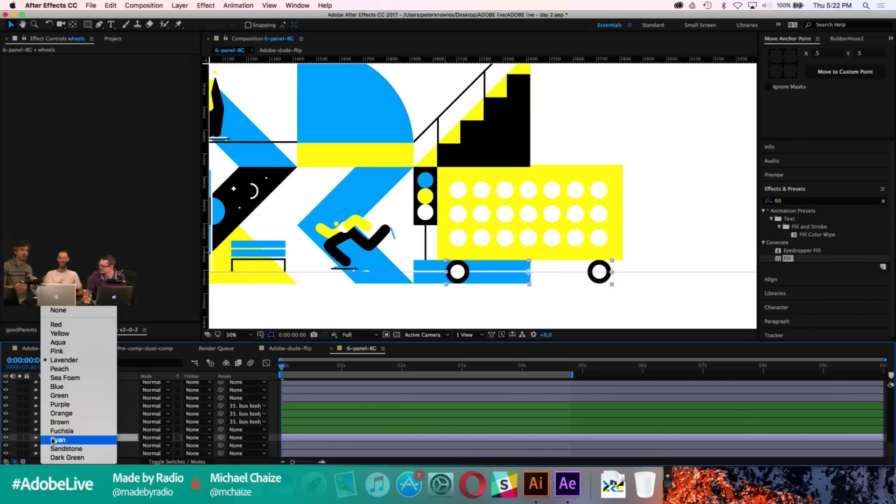
{"action": "left_click", "coordinate": [53, 440]}
Step: Parent the bus body layer to wheels and reveal the Position property of the wheels layer
{"action": "left_click_drag", "start_coordinate": [221, 430], "coordinate": [100, 438]}
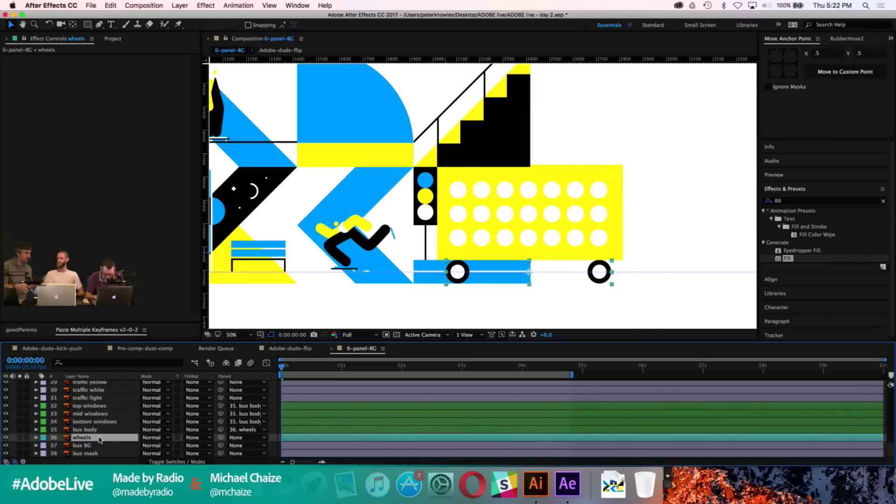
{"action": "key", "text": "p"}
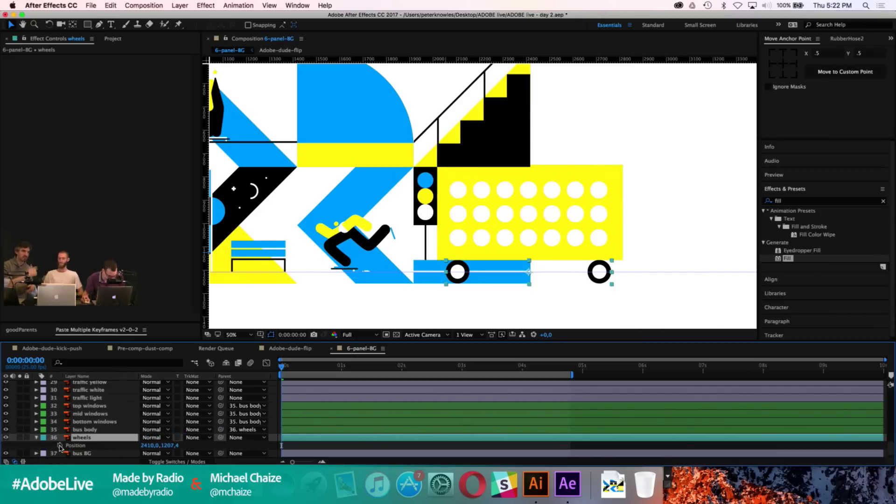
{"action": "scroll", "coordinate": [325, 427], "scroll_direction": "up", "scroll_amount": 4}
{"action": "scroll", "coordinate": [325, 426], "scroll_direction": "up", "scroll_amount": 4}
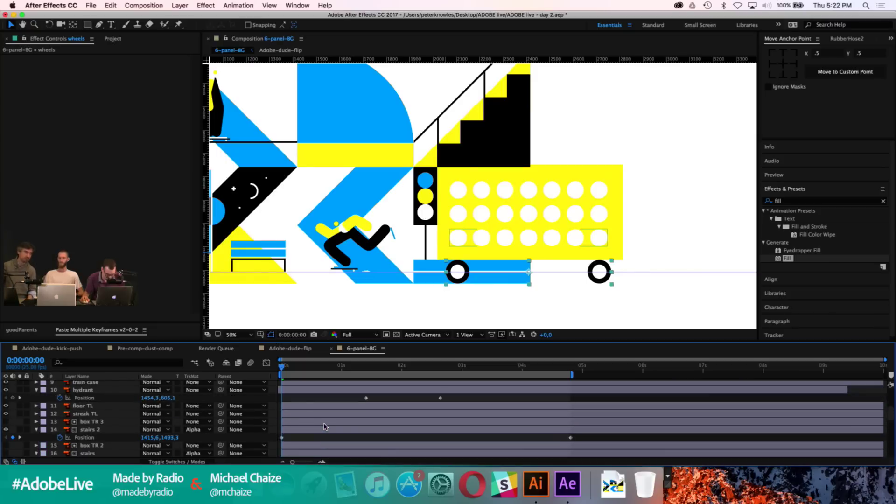
Step: Keyframe the wheels layer's Position at 0:00:01:15, moving the bus horizontally across the lower panels to about X 1256
{"action": "key", "text": "space"}
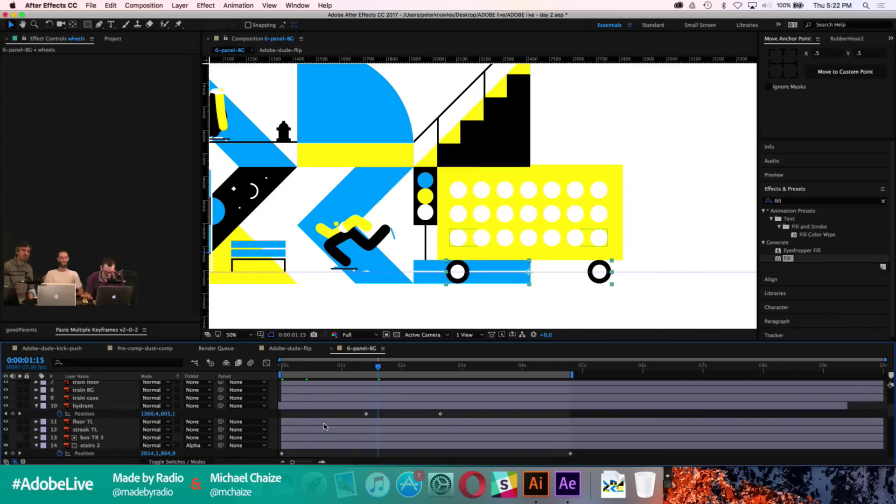
{"action": "scroll", "coordinate": [325, 427], "scroll_direction": "down", "scroll_amount": 8}
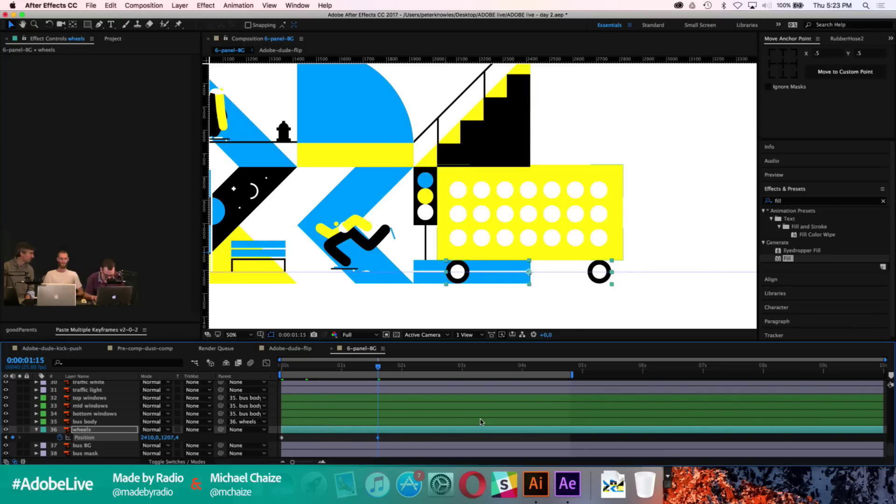
{"action": "key", "text": "shift+Left"}
{"action": "key", "text": "shift+Left"}
{"action": "key", "text": "shift+Left"}
{"action": "key", "text": "shift+Left"}
{"action": "key", "text": "shift+Left"}
{"action": "key", "text": "shift+Left"}
{"action": "key", "text": "shift+Left"}
{"action": "key", "text": "shift+Left"}
{"action": "key", "text": "shift+Left"}
{"action": "key", "text": "shift+Left"}
{"action": "key", "text": "shift+Left"}
{"action": "key", "text": "shift+Left"}
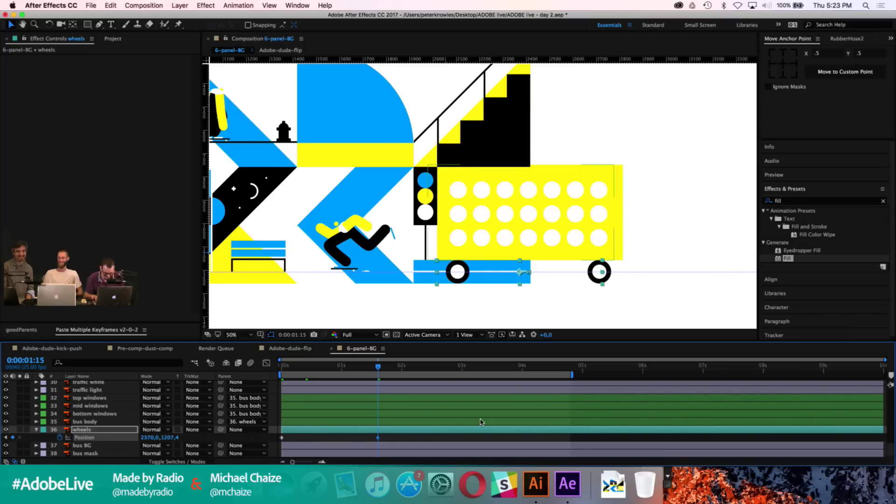
{"action": "left_click_drag", "start_coordinate": [500, 277], "coordinate": [260, 267]}
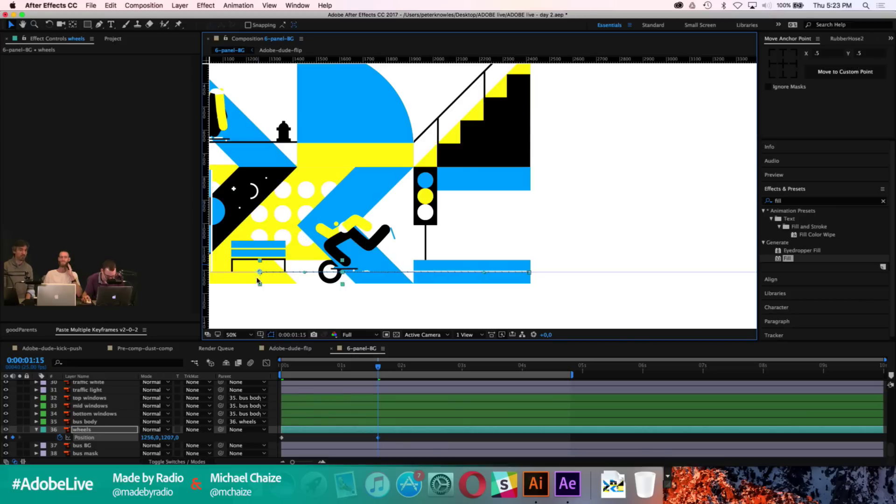
Step: Reshape the wheels layer's Position speed curve so the bus starts slowly and peaks in speed just before its last keyframe, and preview it
{"action": "left_click", "coordinate": [282, 439]}
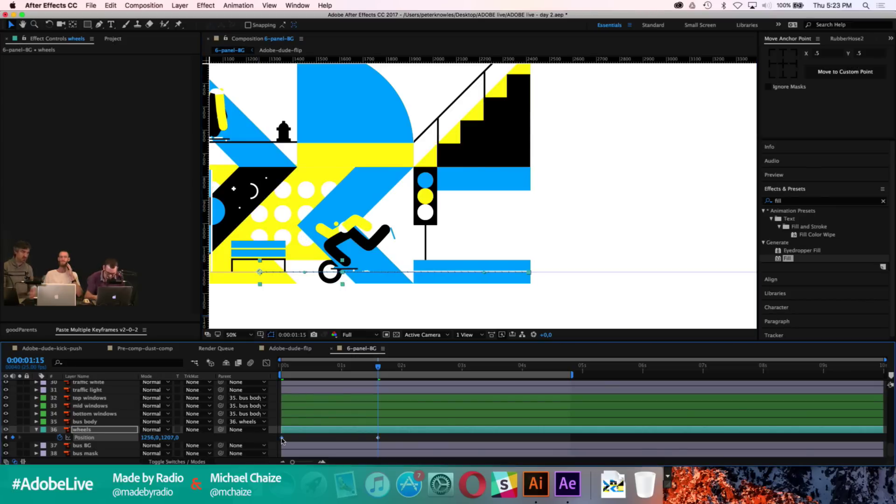
{"action": "left_click", "coordinate": [267, 364]}
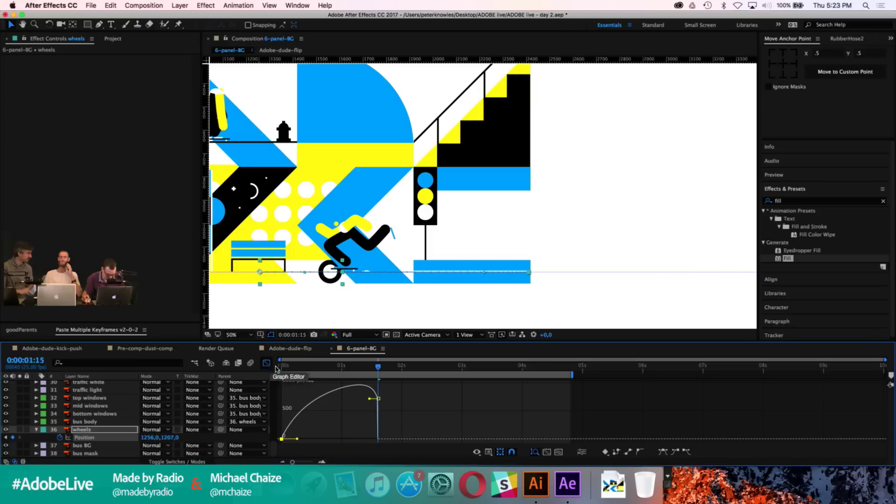
{"action": "left_click_drag", "start_coordinate": [296, 439], "coordinate": [316, 439]}
{"action": "left_click_drag", "start_coordinate": [369, 416], "coordinate": [376, 418]}
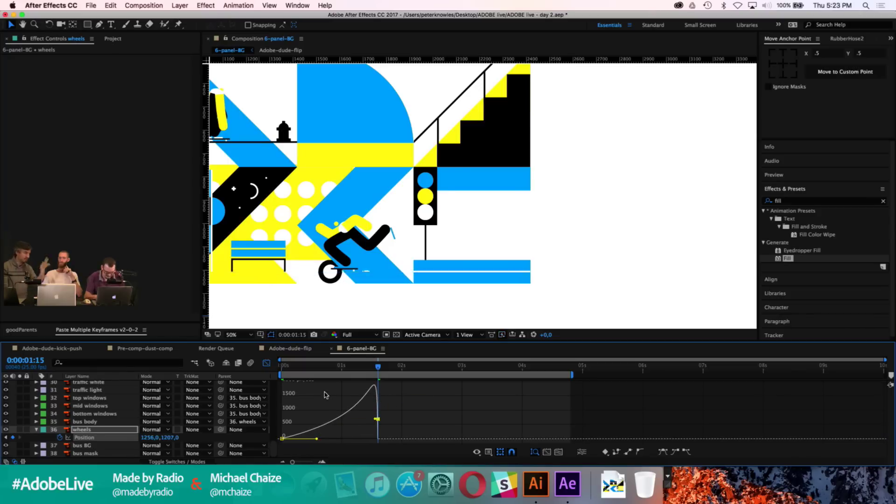
{"action": "key", "text": "space"}
{"action": "key", "text": "space"}
{"action": "left_click", "coordinate": [267, 364]}
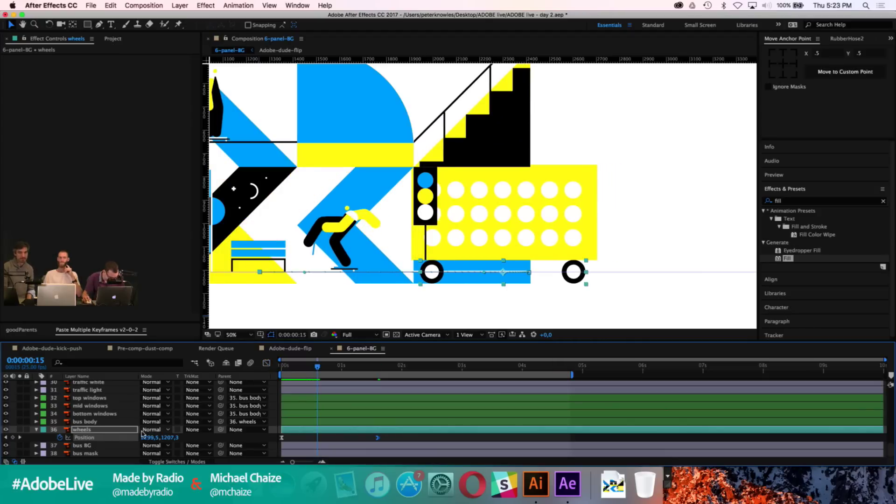
Step: Move the traffic blue, yellow, white and light layers below wheels in the layer stack so the bus passes in front of them
{"action": "scroll", "coordinate": [97, 436], "scroll_direction": "up", "scroll_amount": 3}
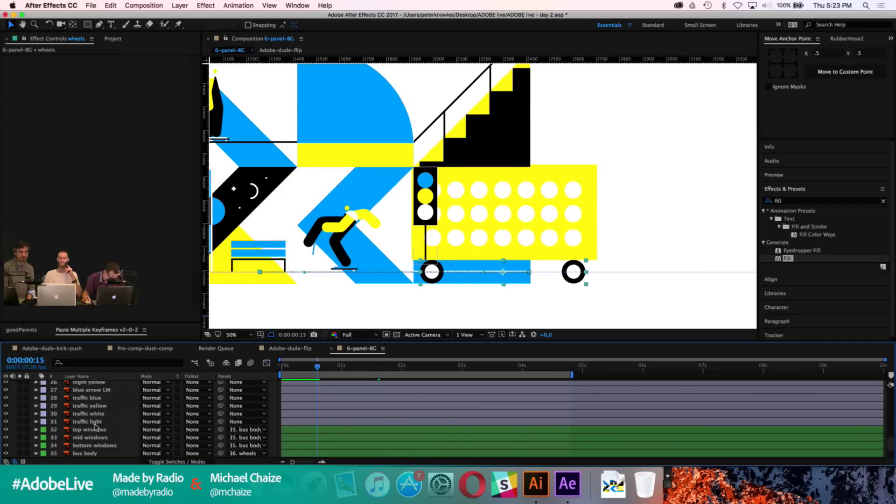
{"action": "left_click", "coordinate": [88, 423]}
{"action": "left_click", "coordinate": [95, 400], "text": "shift"}
{"action": "scroll", "coordinate": [92, 415], "scroll_direction": "down", "scroll_amount": 1}
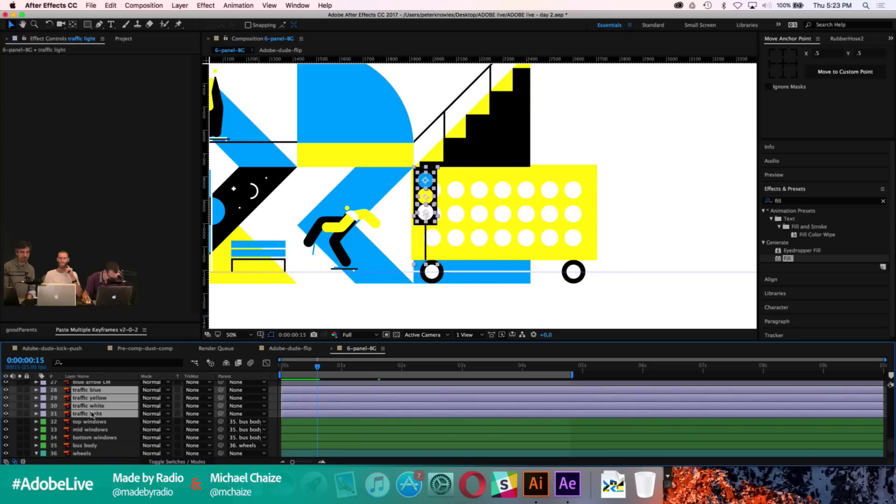
{"action": "left_click_drag", "start_coordinate": [90, 415], "coordinate": [95, 438]}
{"action": "key", "text": "F2"}
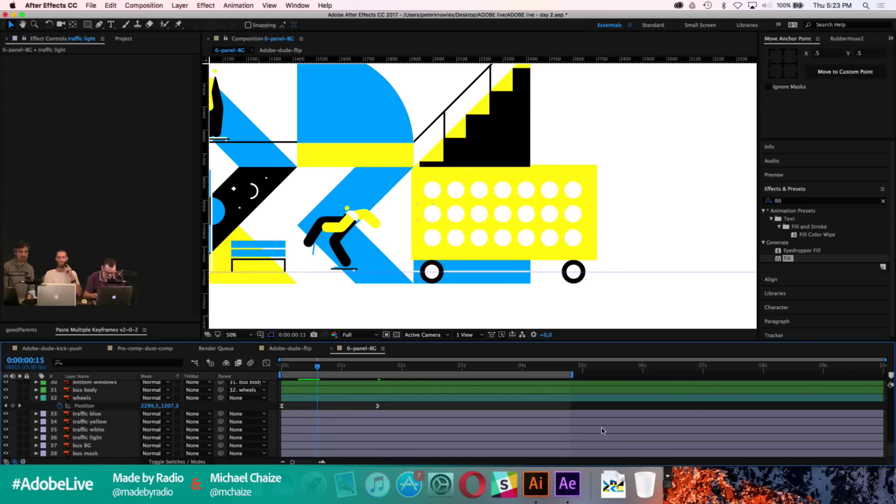
Step: Play back the bus movement and examine where the bus emerges beyond the blue arrow in the lower panels
{"action": "key", "text": "space"}
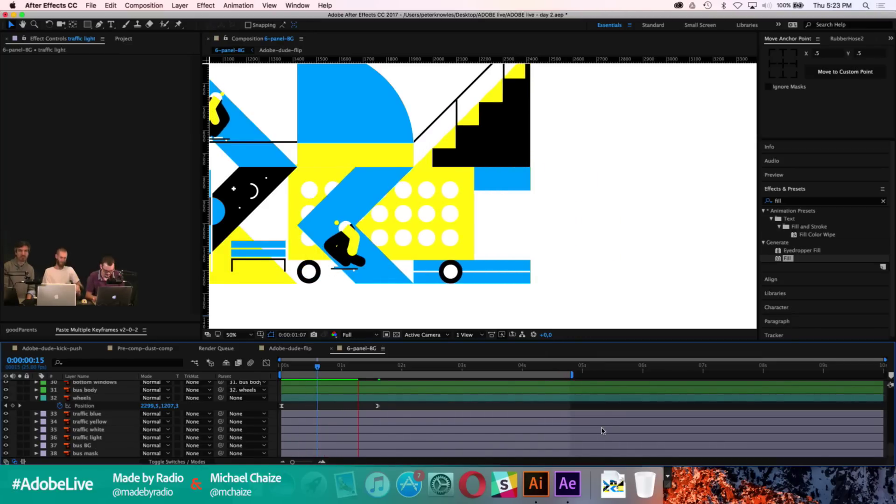
{"action": "key", "text": "space"}
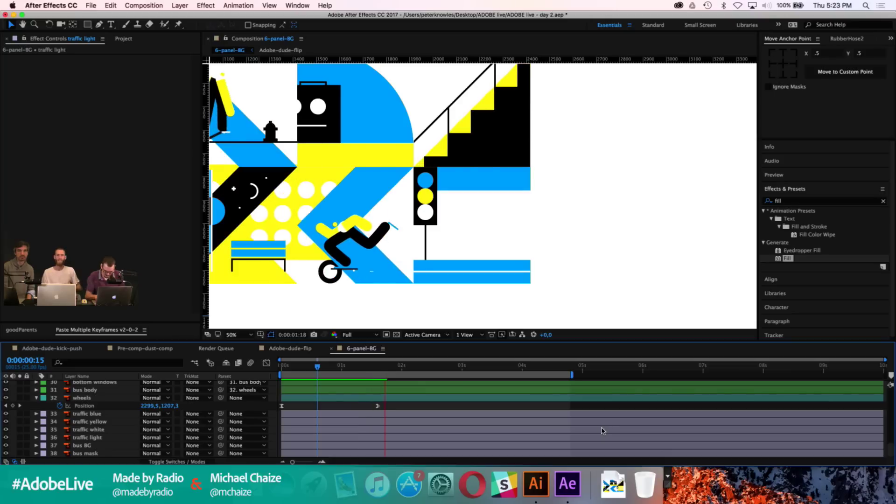
{"action": "key", "text": "space"}
{"action": "key", "text": "space"}
{"action": "key", "text": "comma"}
{"action": "key", "text": "h"}
{"action": "scroll", "coordinate": [552, 220], "scroll_direction": "up", "scroll_amount": 3}
{"action": "scroll", "coordinate": [559, 238], "scroll_direction": "left", "scroll_amount": 2}
{"action": "key", "text": "v"}
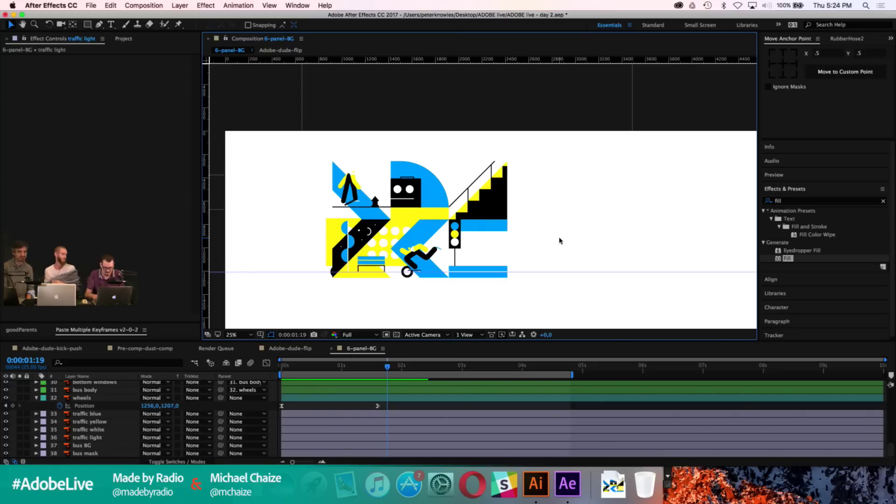
{"action": "scroll", "coordinate": [560, 241], "scroll_direction": "up", "scroll_amount": 2}
{"action": "key", "text": "h"}
{"action": "left_click_drag", "start_coordinate": [344, 274], "coordinate": [605, 92]}
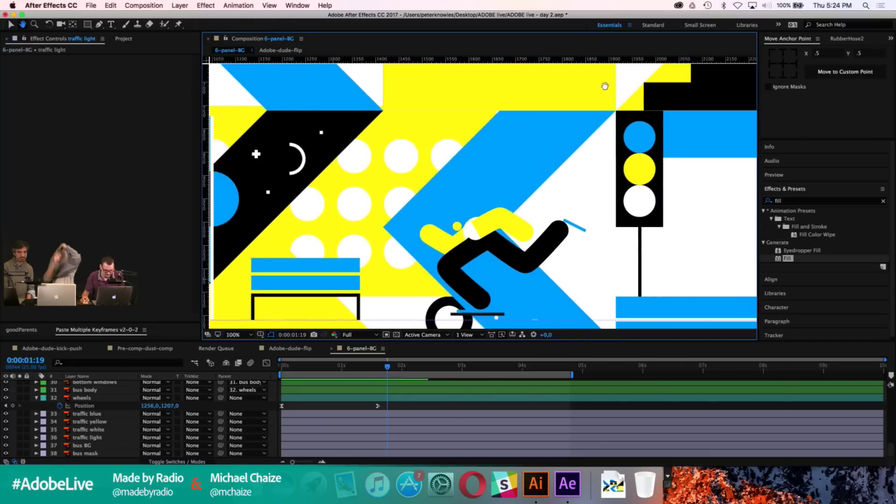
{"action": "scroll", "coordinate": [577, 252], "scroll_direction": "down", "scroll_amount": 3}
{"action": "key", "text": "v"}
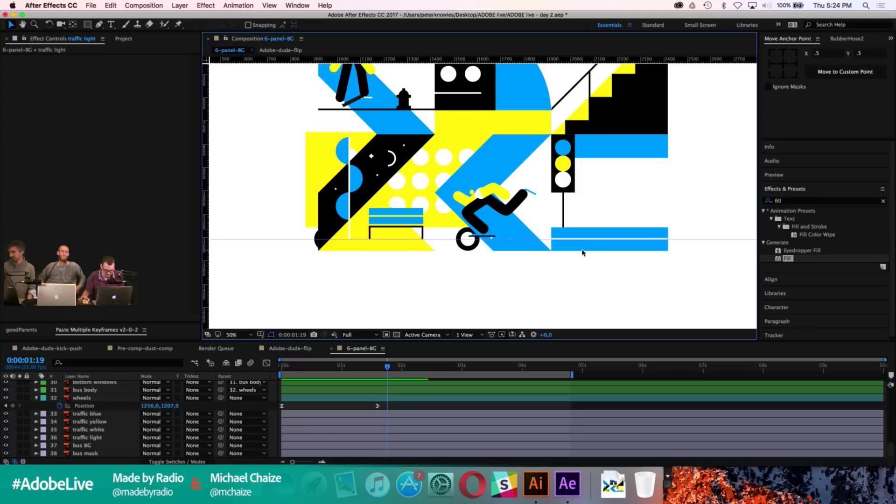
{"action": "left_click_drag", "start_coordinate": [582, 252], "coordinate": [595, 277]}
Step: Draw a closed five-point shape with the Pen tool over the lower-row area beyond the blue arrow, with its notch inside the arrow
{"action": "left_click", "coordinate": [404, 408]}
{"action": "key", "text": "g"}
{"action": "left_click", "coordinate": [535, 156]}
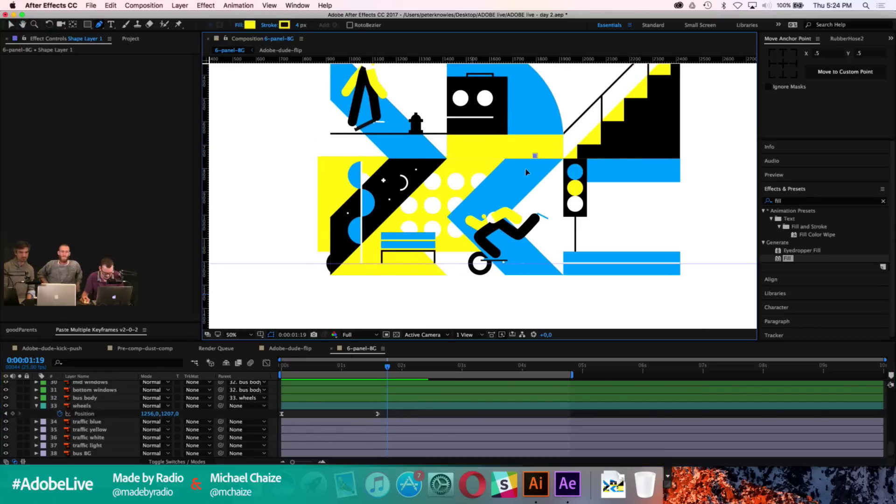
{"action": "left_click", "coordinate": [285, 295]}
{"action": "left_click", "coordinate": [293, 148]}
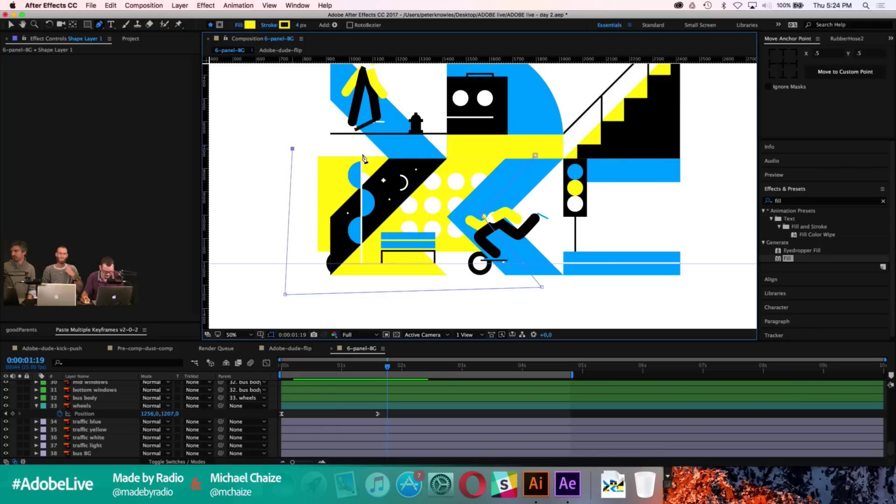
{"action": "left_click", "coordinate": [535, 156]}
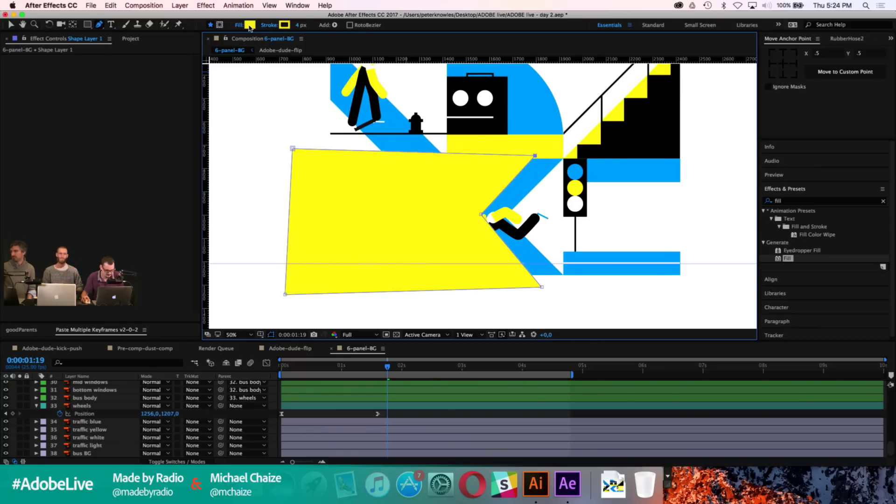
Step: Remove the stroke from the new cover shape and set its fill colour to FFFFFF
{"action": "left_click", "coordinate": [268, 26]}
{"action": "left_click", "coordinate": [506, 248]}
{"action": "left_click", "coordinate": [581, 301]}
{"action": "left_click", "coordinate": [250, 25]}
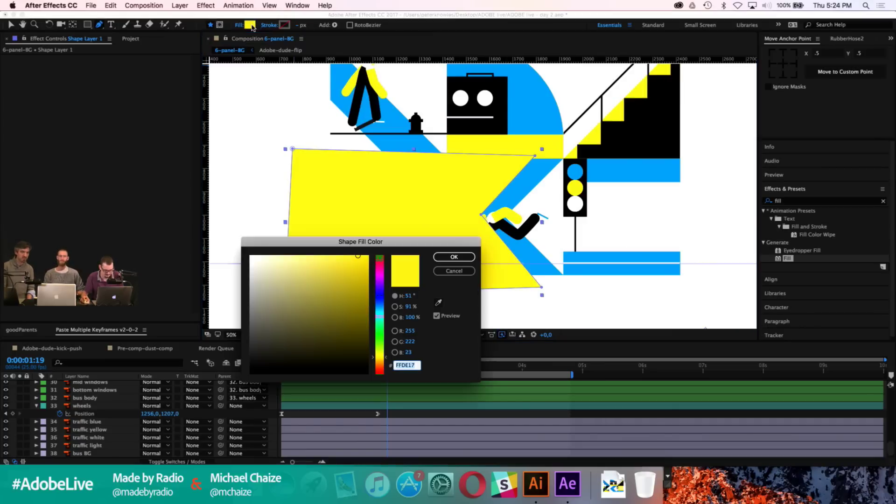
{"action": "type", "text": "ffffff"}
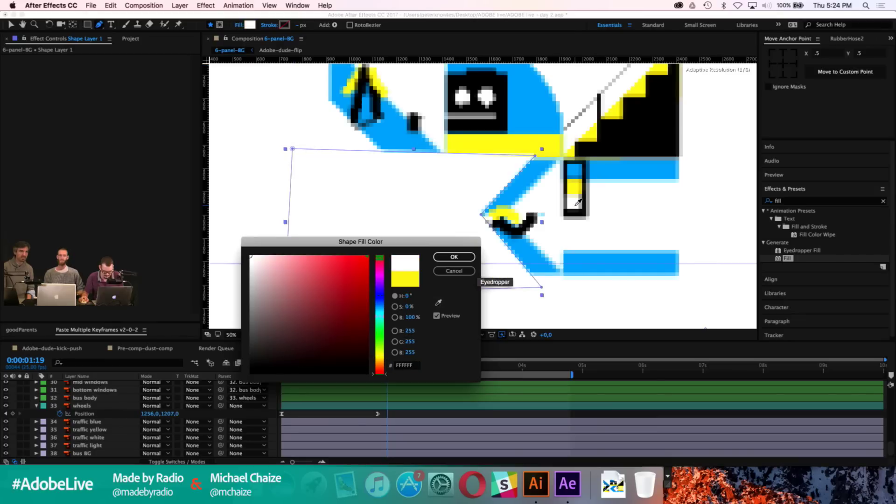
{"action": "left_click", "coordinate": [452, 257]}
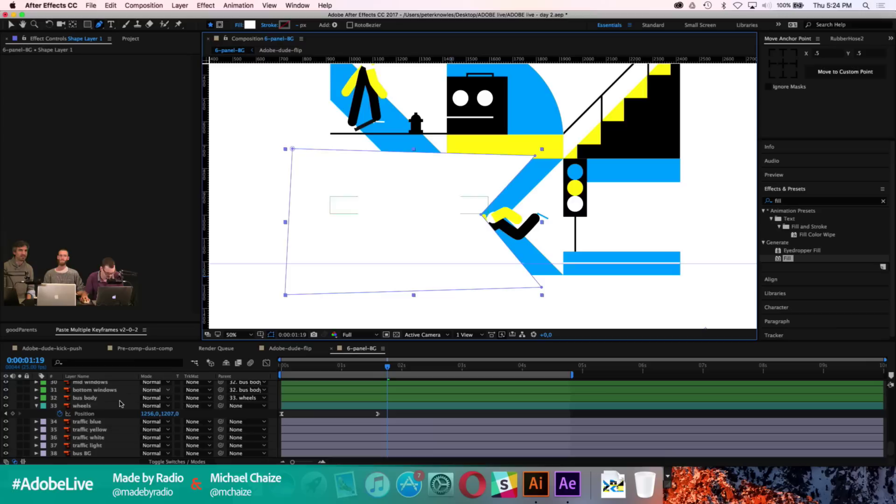
Step: Place Shape Layer 1 between blue arrow LM and top windows so it hides the passing bus, and preview the result
{"action": "scroll", "coordinate": [146, 395], "scroll_direction": "down", "scroll_amount": 2}
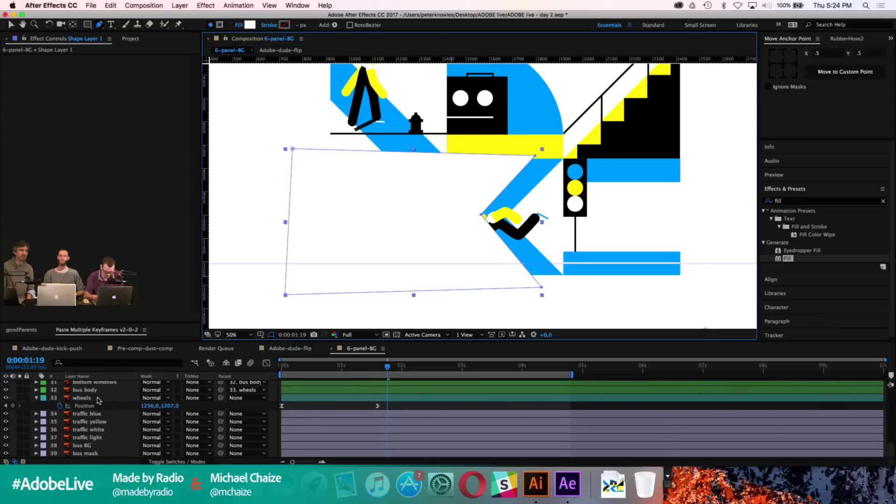
{"action": "key", "text": "super+shift+bracketleft"}
{"action": "left_click_drag", "start_coordinate": [87, 457], "coordinate": [92, 387]}
{"action": "scroll", "coordinate": [92, 410], "scroll_direction": "up", "scroll_amount": 4}
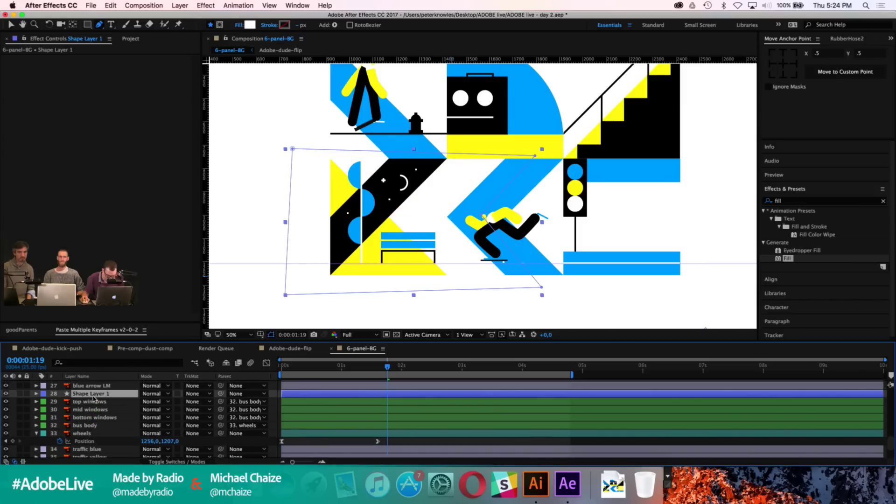
{"action": "left_click", "coordinate": [328, 443]}
{"action": "key", "text": "space"}
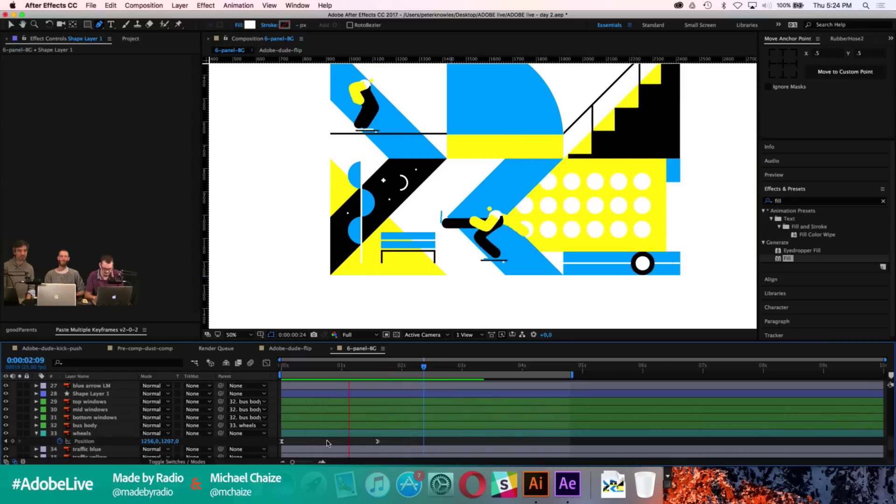
{"action": "key", "text": "space"}
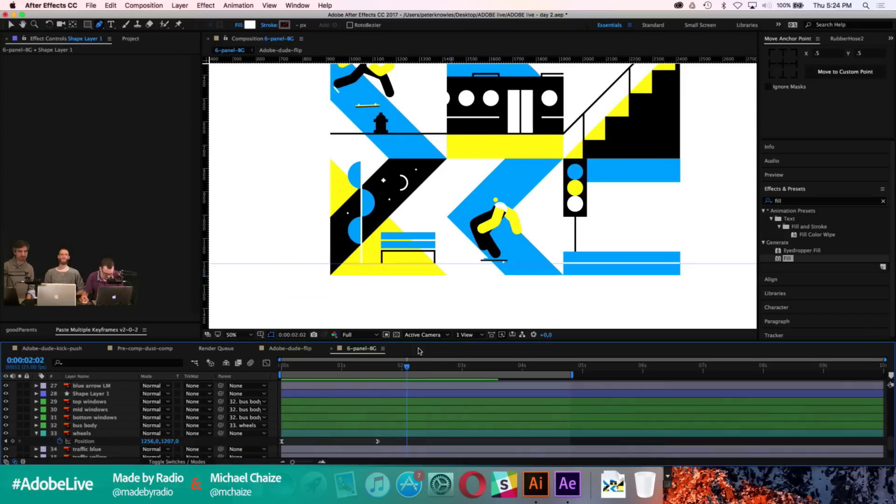
Step: Shift the train layer's first Position keyframe one frame before 0:00:01:15 and play back the animation
{"action": "left_click", "coordinate": [378, 371]}
{"action": "scroll", "coordinate": [387, 420], "scroll_direction": "up", "scroll_amount": 8}
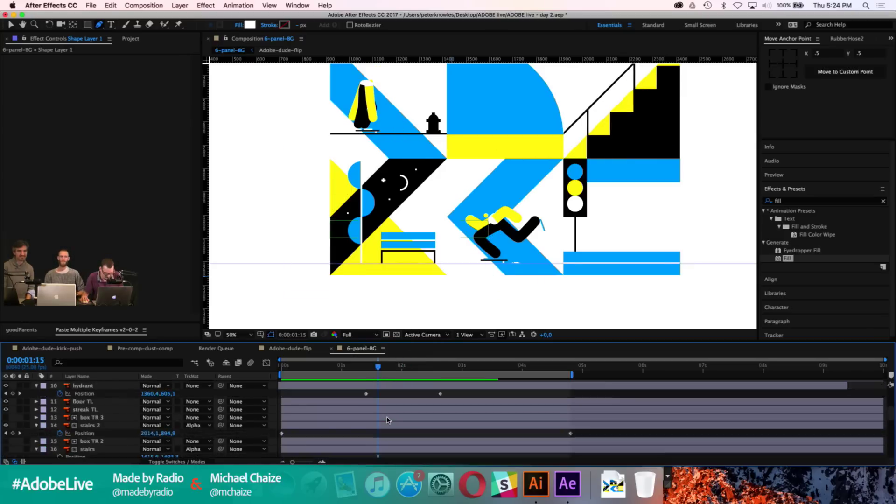
{"action": "scroll", "coordinate": [387, 420], "scroll_direction": "up", "scroll_amount": 2}
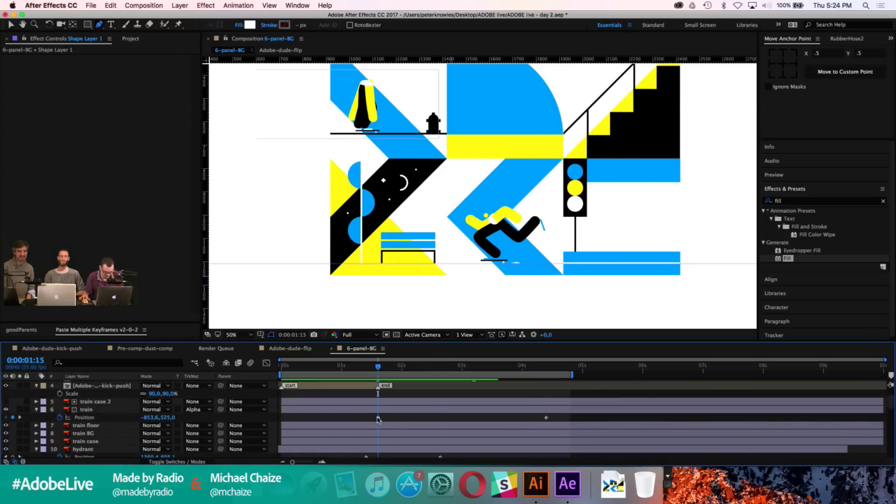
{"action": "left_click", "coordinate": [378, 418]}
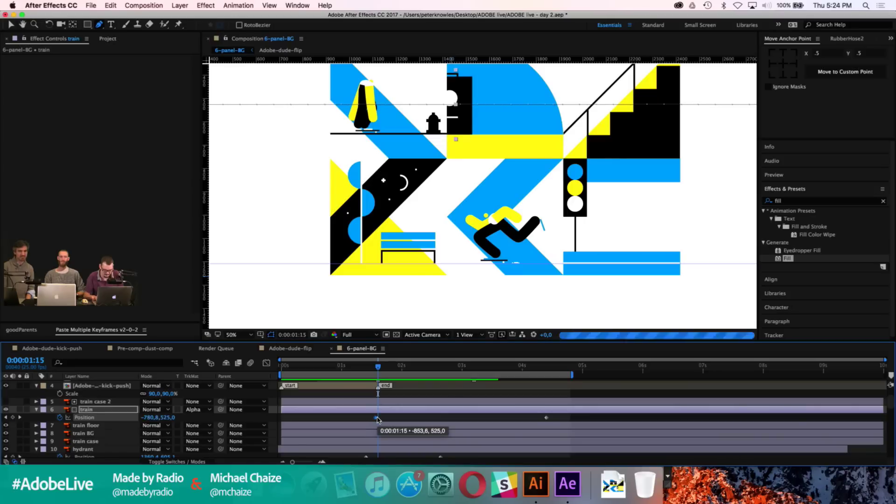
{"action": "key", "text": "space"}
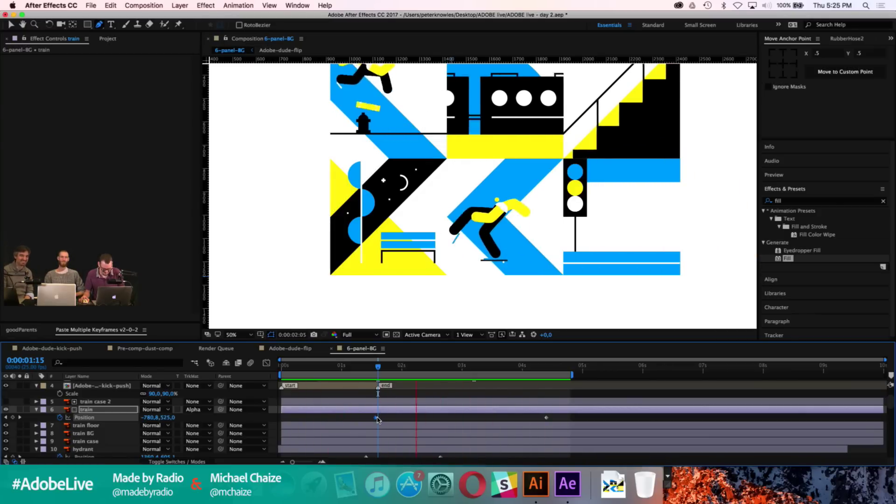
{"action": "key", "text": "space"}
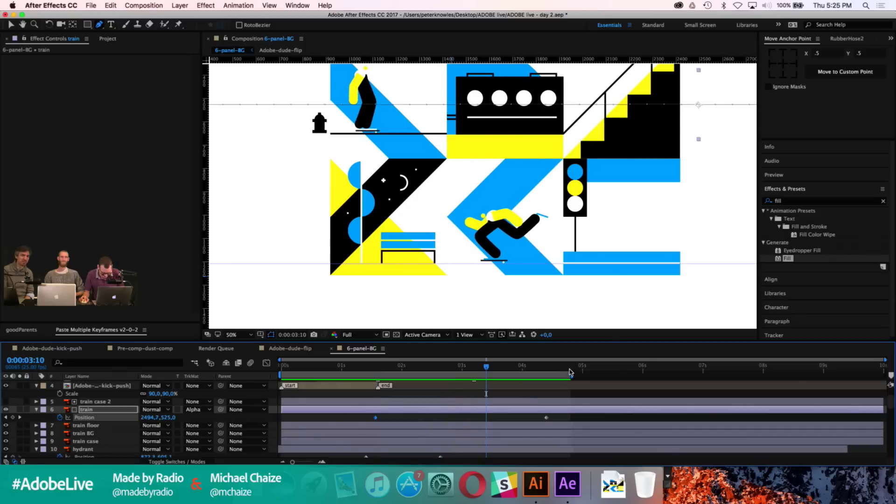
Step: Go to 0:00:04:20, duplicate the top, mid and bottom windows, bus body and wheels layers, and show the copies' keyframes
{"action": "left_click", "coordinate": [569, 369]}
{"action": "scroll", "coordinate": [539, 420], "scroll_direction": "down", "scroll_amount": 12}
{"action": "scroll", "coordinate": [445, 424], "scroll_direction": "up", "scroll_amount": 4}
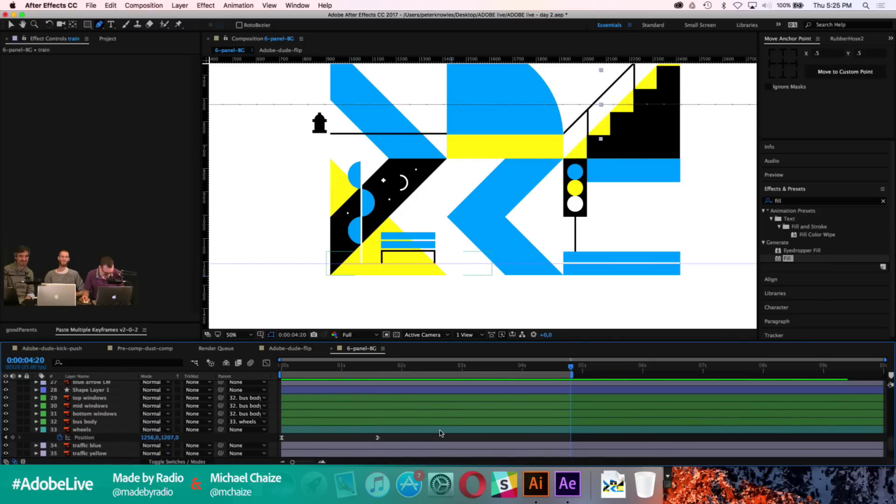
{"action": "left_click", "coordinate": [439, 430]}
{"action": "left_click", "coordinate": [100, 398], "text": "shift"}
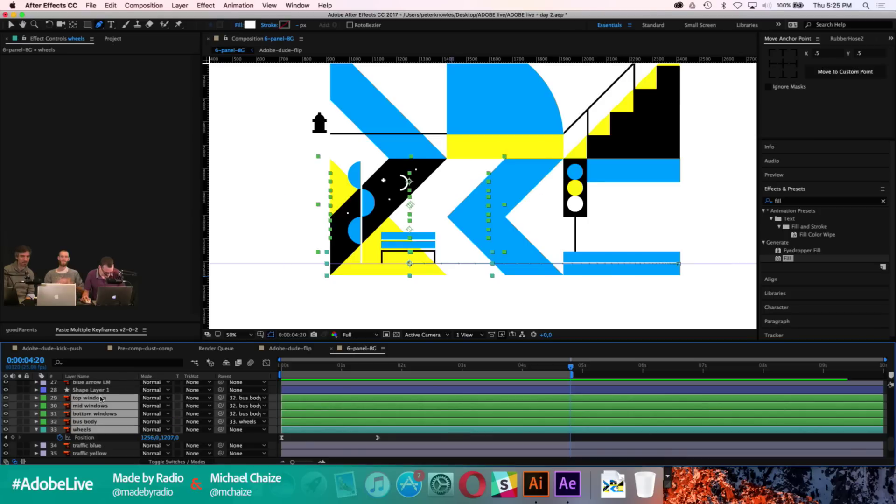
{"action": "key", "text": "ctrl+d"}
{"action": "left_click_drag", "start_coordinate": [101, 400], "coordinate": [101, 396]}
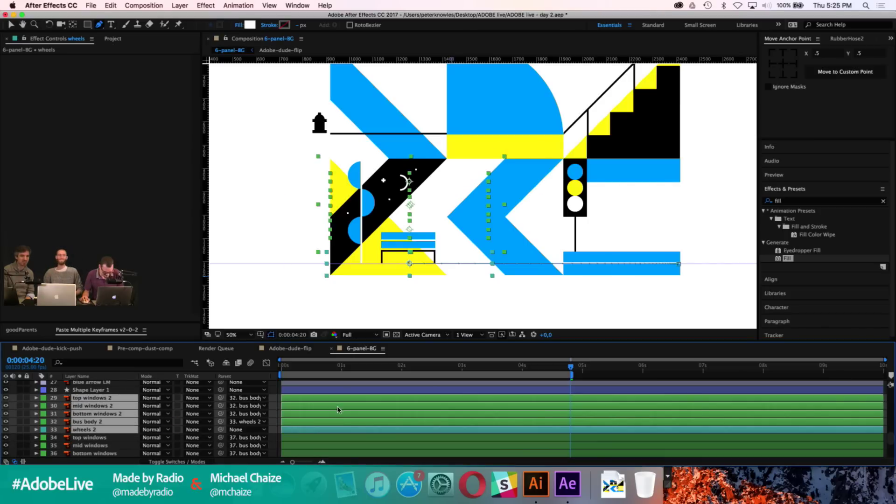
{"action": "key", "text": "u"}
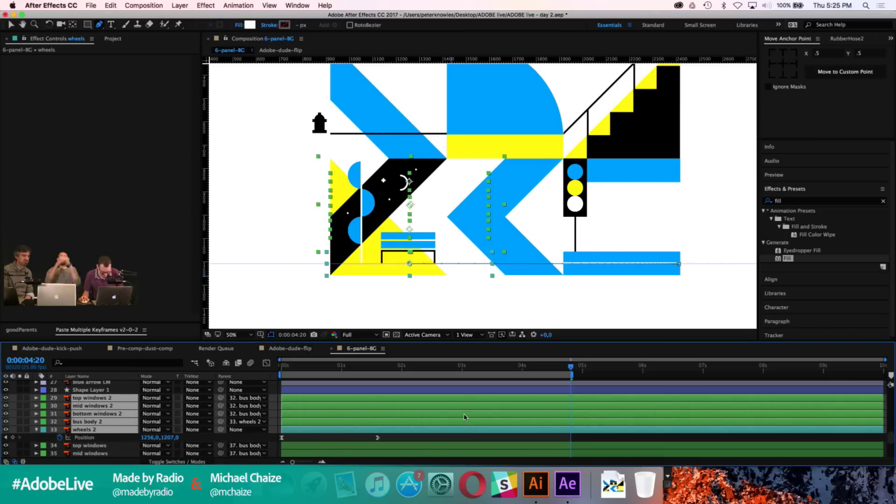
Step: Copy the first Position keyframe of wheels 2, move the copy to 0:00:03:05 and delete the two older keyframes
{"action": "left_click", "coordinate": [455, 438]}
{"action": "left_click", "coordinate": [281, 438]}
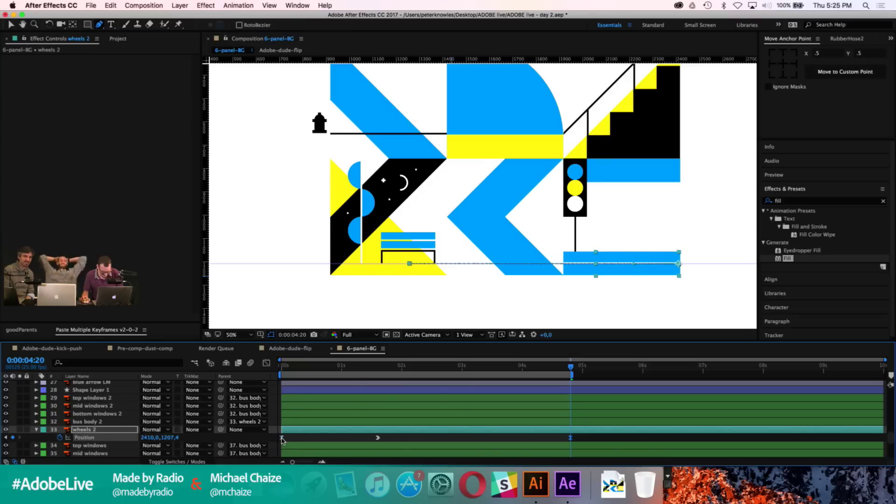
{"action": "key", "text": "super+v"}
{"action": "left_click", "coordinate": [472, 439]}
{"action": "left_click", "coordinate": [475, 439]}
{"action": "left_click_drag", "start_coordinate": [570, 438], "coordinate": [473, 438]}
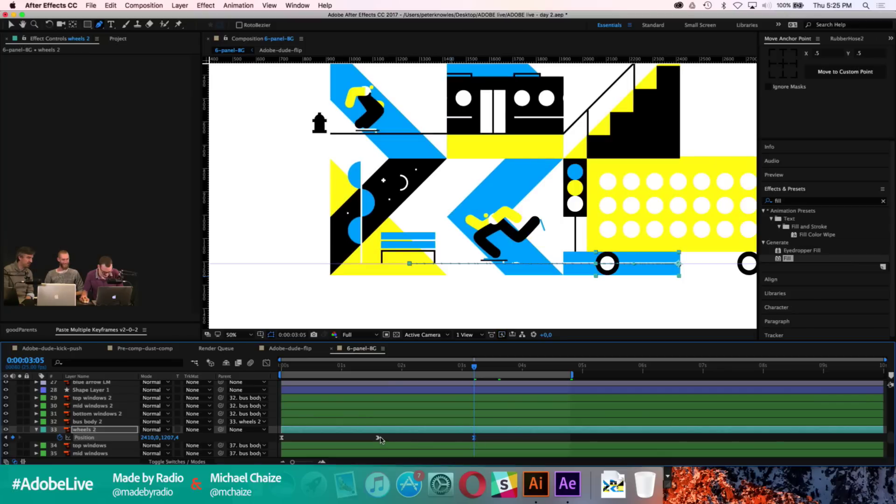
{"action": "left_click_drag", "start_coordinate": [387, 439], "coordinate": [279, 443]}
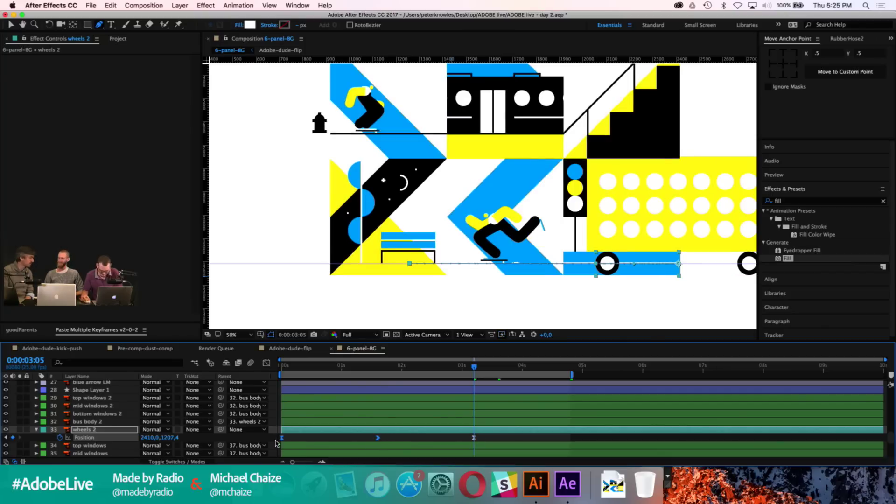
Step: At 0:00:04:20, move the wheels 2 layer horizontally to Position 2824, 1207 so the duplicate bus sits just outside the lower-right panel
{"action": "left_click", "coordinate": [571, 372]}
{"action": "left_click_drag", "start_coordinate": [661, 235], "coordinate": [543, 240]}
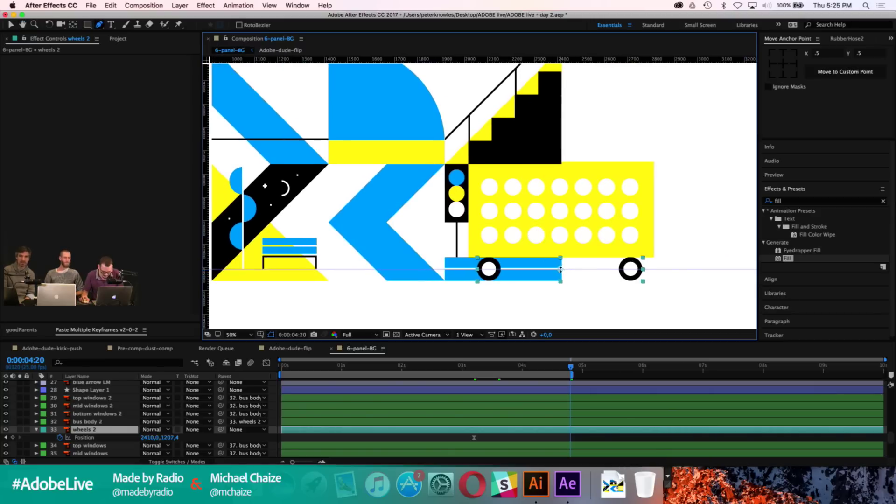
{"action": "key", "text": "v"}
{"action": "left_click_drag", "start_coordinate": [561, 275], "coordinate": [649, 290]}
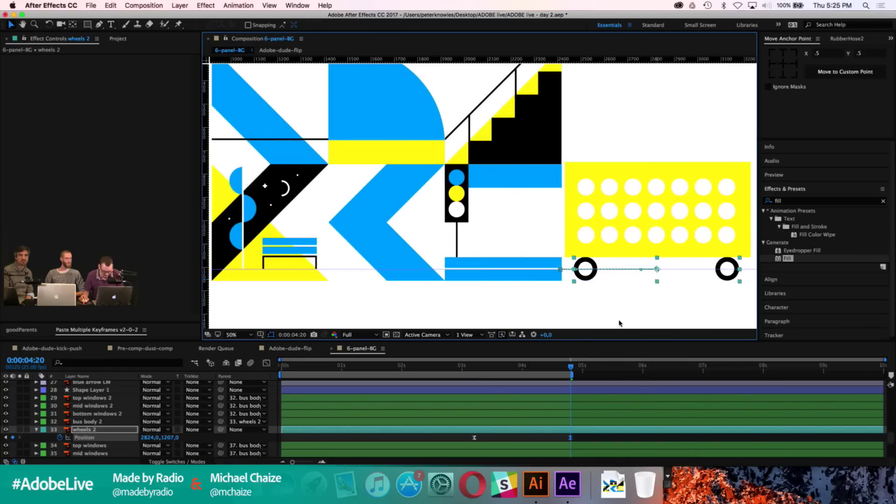
{"action": "left_click", "coordinate": [528, 441]}
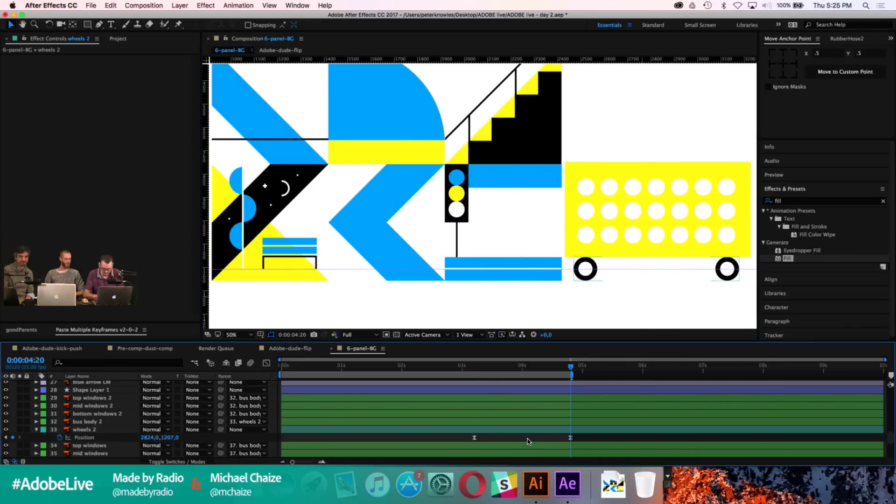
Step: Draw a white four-point cover shape with the Pen tool from the lower-right panel's outer edge outward, hiding the parked duplicate bus
{"action": "key", "text": "period"}
{"action": "key", "text": "space"}
{"action": "left_click_drag", "start_coordinate": [694, 262], "coordinate": [555, 224]}
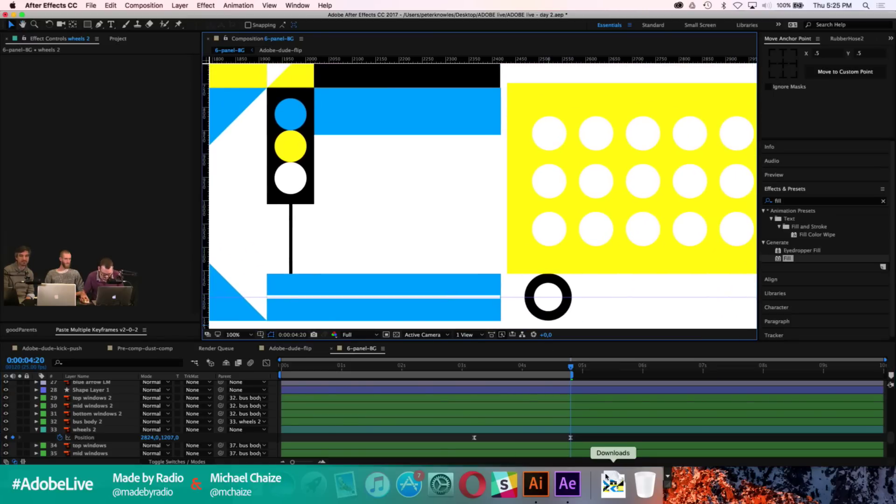
{"action": "left_click", "coordinate": [536, 439]}
{"action": "key", "text": "g"}
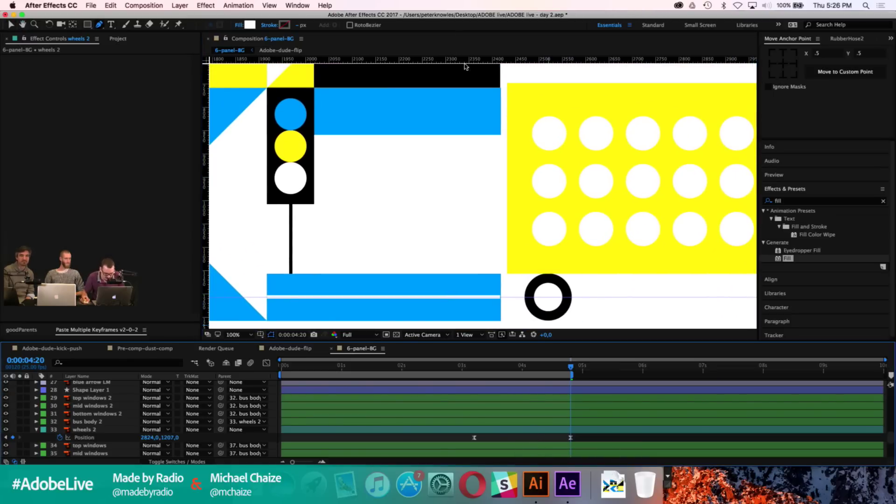
{"action": "left_click", "coordinate": [502, 80]}
{"action": "scroll", "coordinate": [506, 126], "scroll_direction": "down", "scroll_amount": 4}
{"action": "left_click", "coordinate": [514, 262]}
{"action": "scroll", "coordinate": [513, 262], "scroll_direction": "down", "scroll_amount": 8}
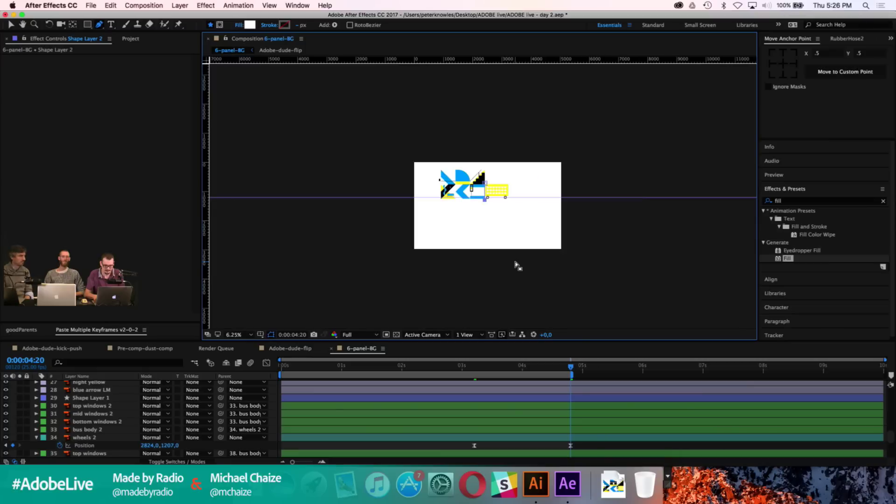
{"action": "key", "text": "period"}
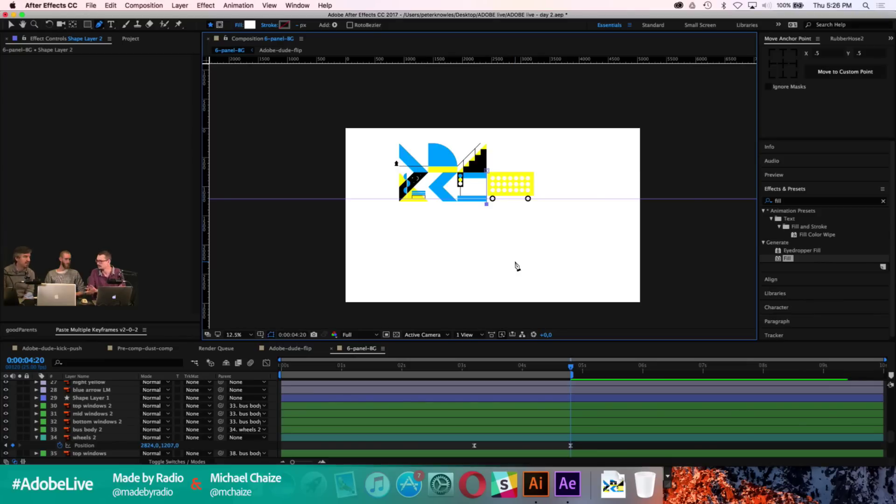
{"action": "key", "text": "period"}
{"action": "key", "text": "period"}
{"action": "key", "text": "period"}
{"action": "key", "text": "period"}
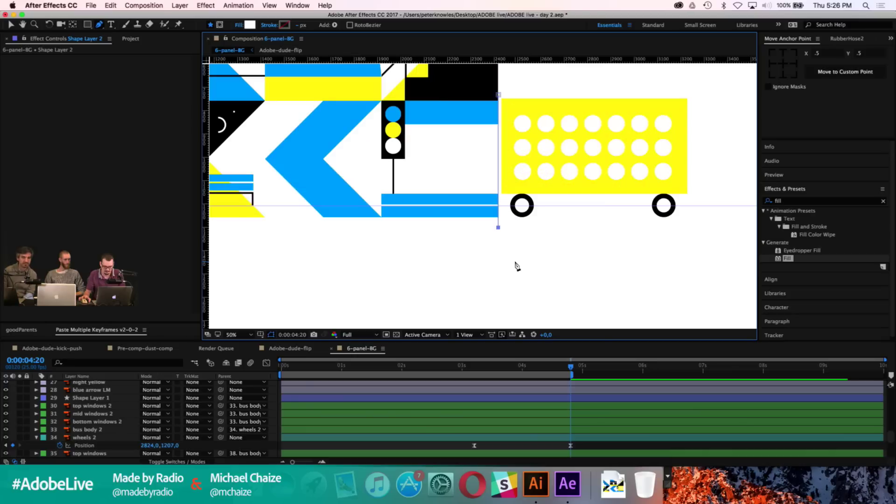
{"action": "left_click_drag", "start_coordinate": [580, 264], "coordinate": [433, 277]}
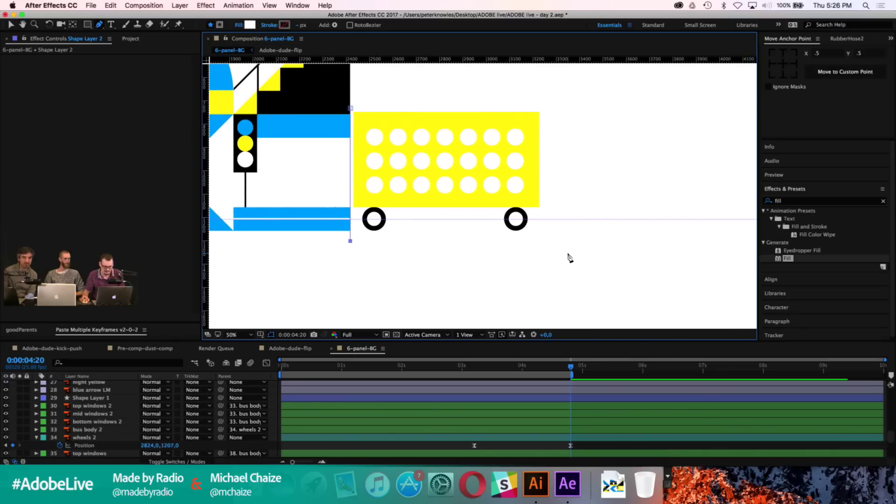
{"action": "left_click", "coordinate": [351, 109]}
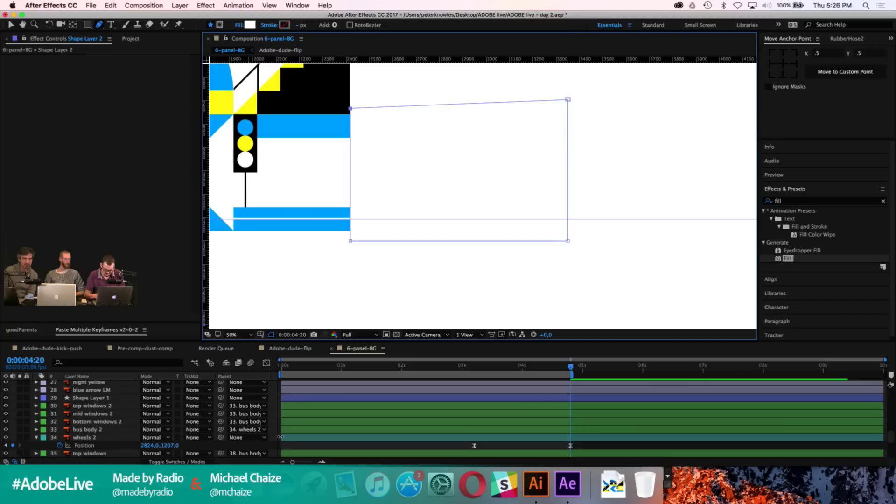
{"action": "left_click", "coordinate": [294, 448]}
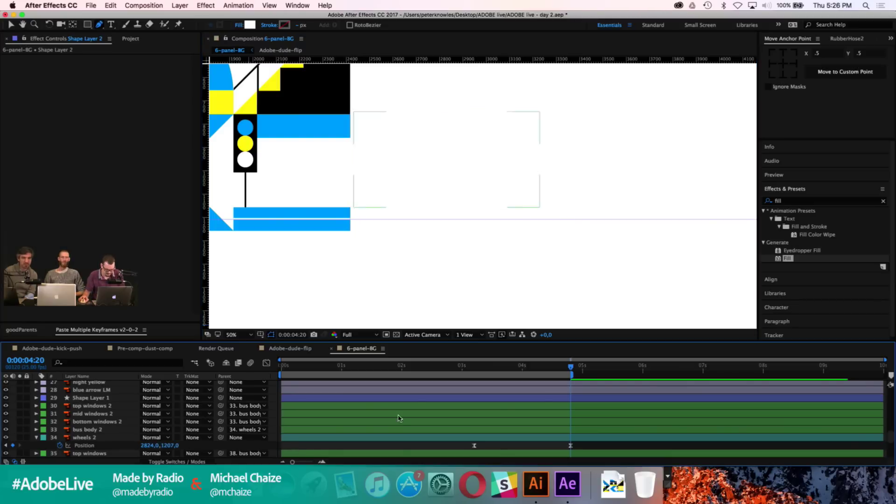
Step: Make the first Position keyframe of wheels 2 linear, reshape the speed curve into a fast start with a long ease-out, and preview
{"action": "left_click_drag", "start_coordinate": [390, 214], "coordinate": [637, 233]}
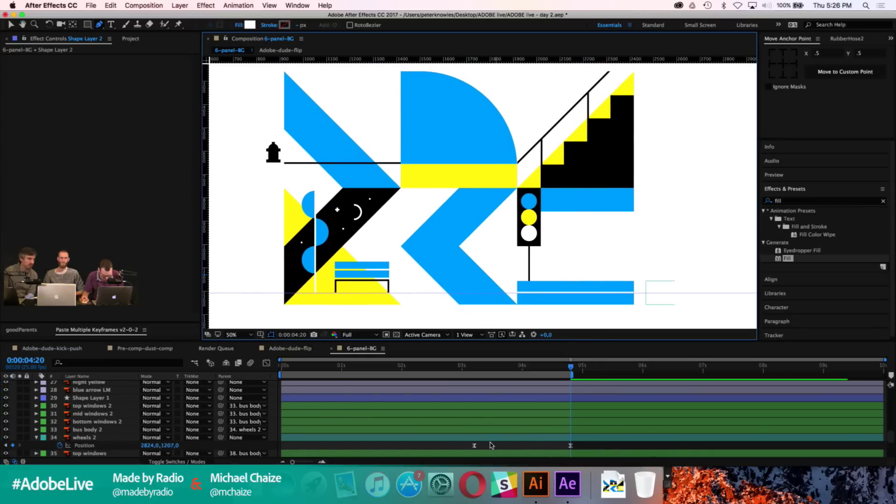
{"action": "left_click", "coordinate": [474, 446]}
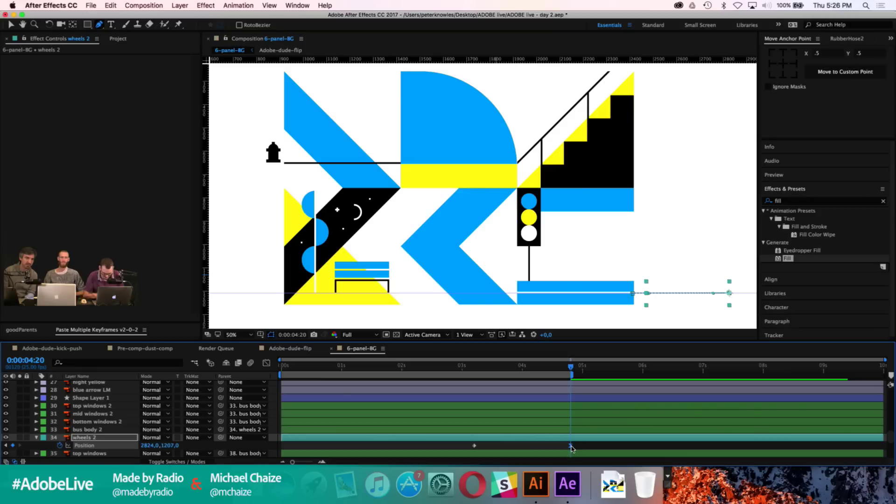
{"action": "left_click", "coordinate": [266, 363]}
{"action": "left_click_drag", "start_coordinate": [548, 439], "coordinate": [541, 440]}
{"action": "left_click_drag", "start_coordinate": [482, 413], "coordinate": [475, 412]}
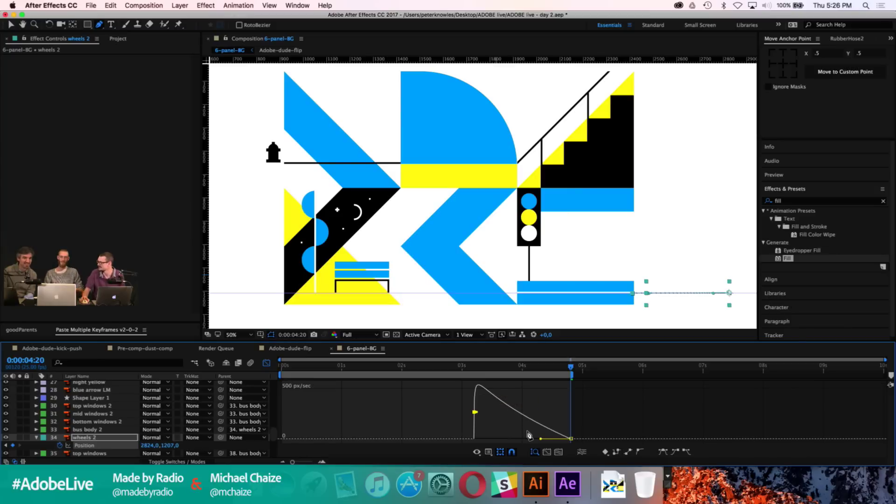
{"action": "key", "text": "space"}
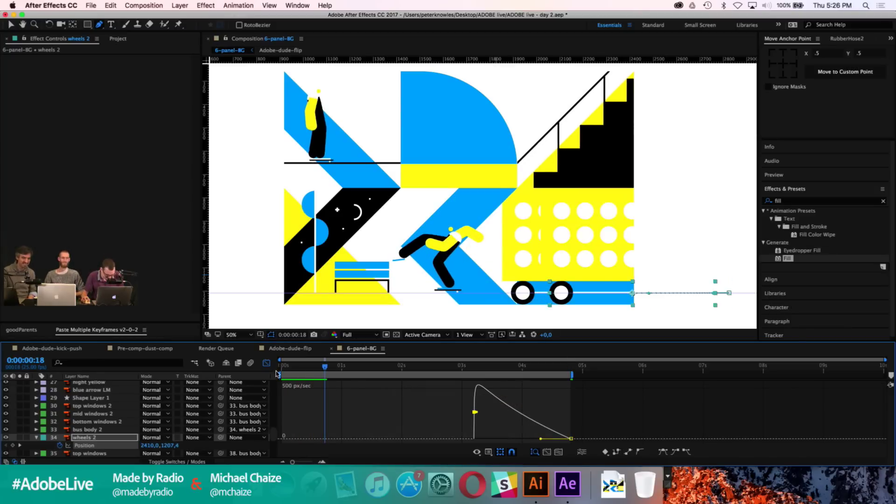
{"action": "left_click", "coordinate": [267, 362]}
{"action": "left_click", "coordinate": [435, 445]}
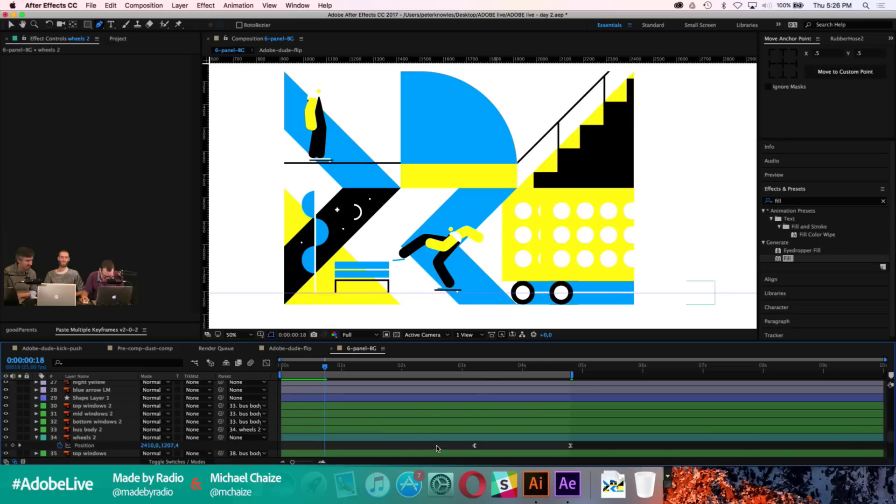
Step: Trim the start of the five duplicate bus layers, top windows 2 through wheels 2, to 0:00:03:05
{"action": "left_click", "coordinate": [475, 369]}
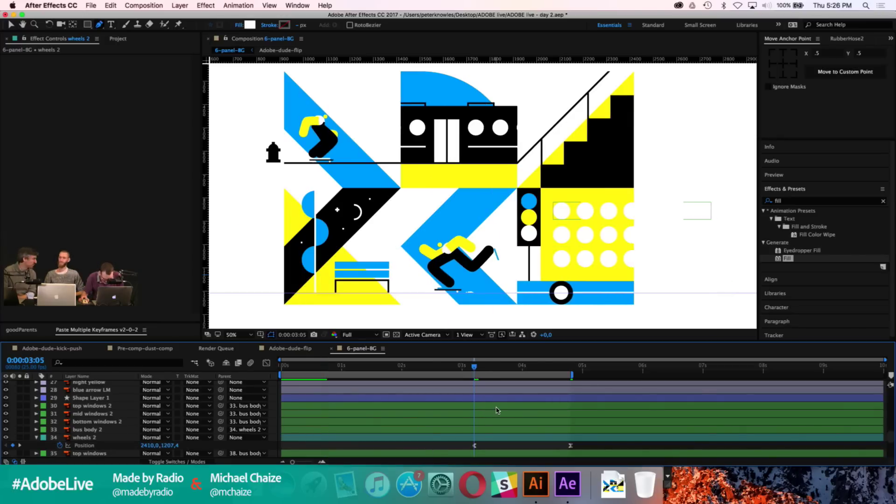
{"action": "left_click", "coordinate": [474, 406]}
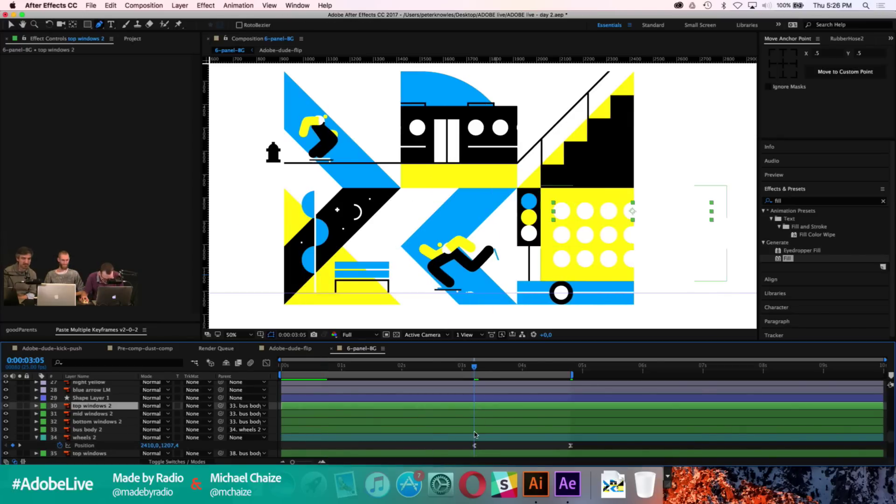
{"action": "left_click", "coordinate": [474, 440], "text": "shift"}
{"action": "key", "text": "alt+bracketleft"}
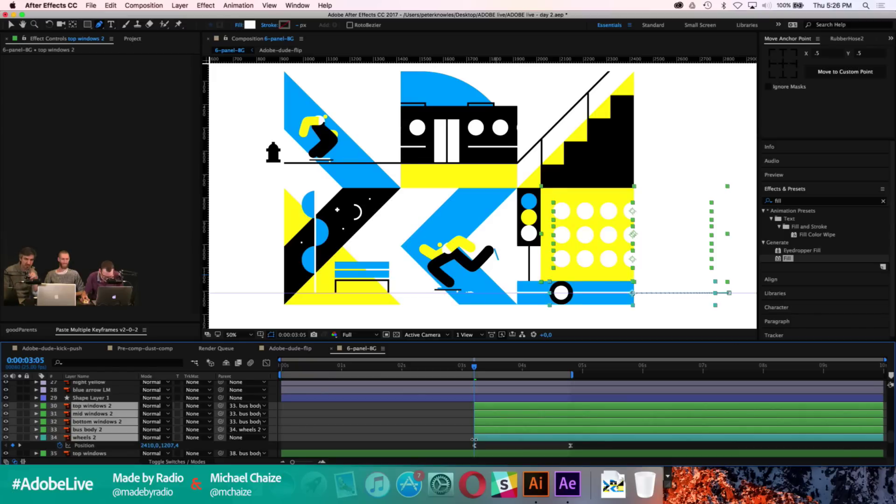
Step: Go to the original wheels layer's last keyframe at 0:00:01:15 and play back the animation to check both bus passes
{"action": "scroll", "coordinate": [422, 427], "scroll_direction": "down", "scroll_amount": 5}
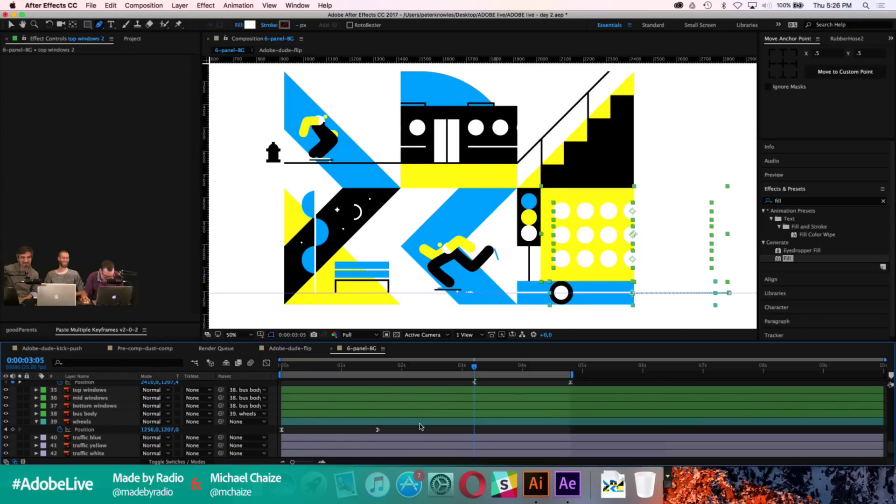
{"action": "left_click", "coordinate": [378, 372]}
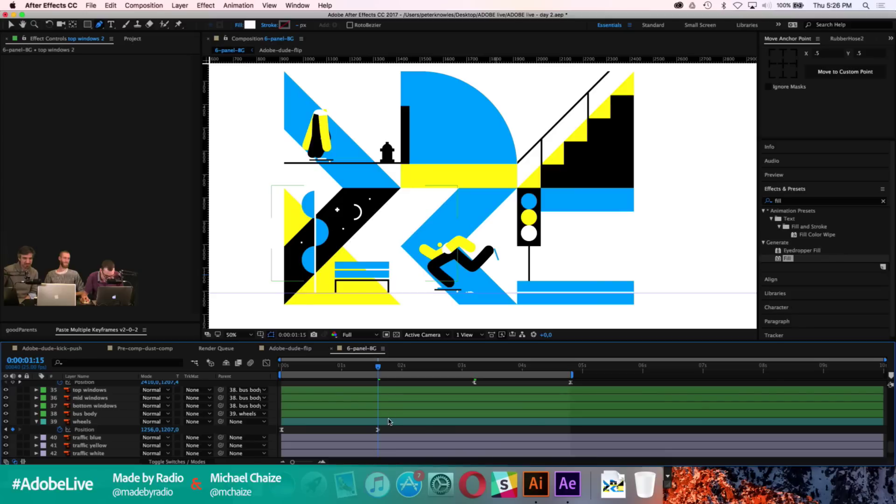
{"action": "left_click", "coordinate": [378, 372]}
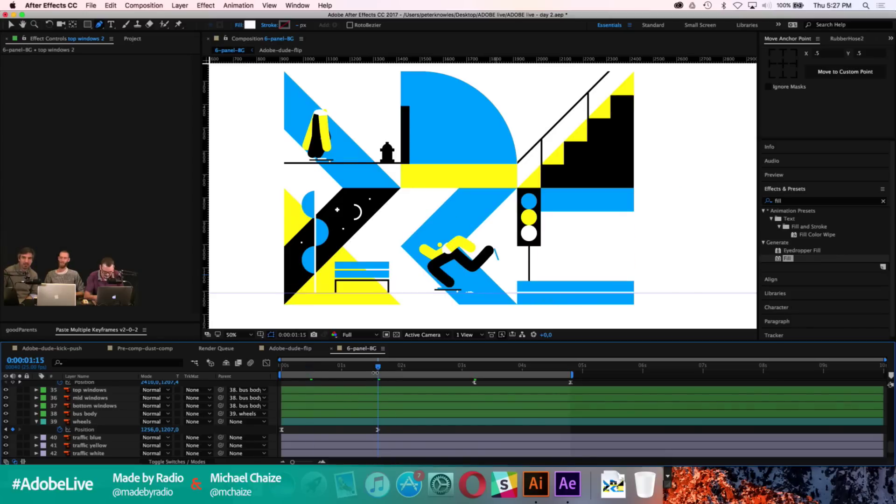
{"action": "key", "text": "space"}
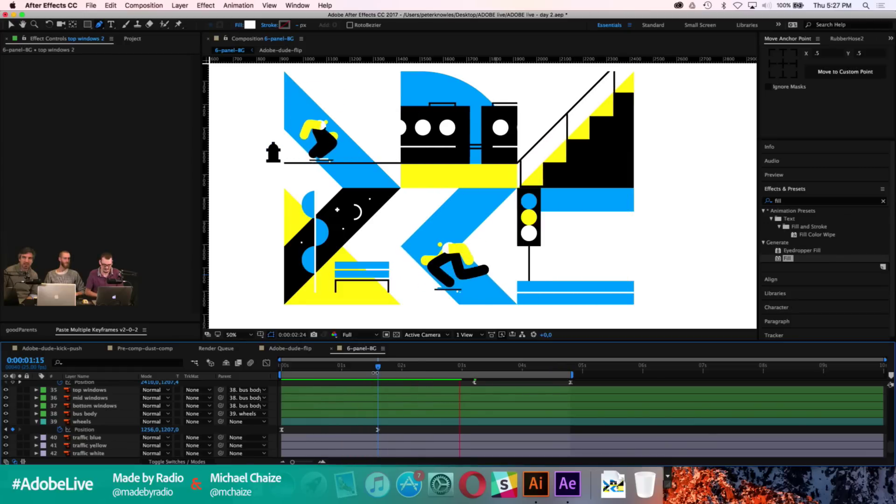
{"action": "key", "text": "space"}
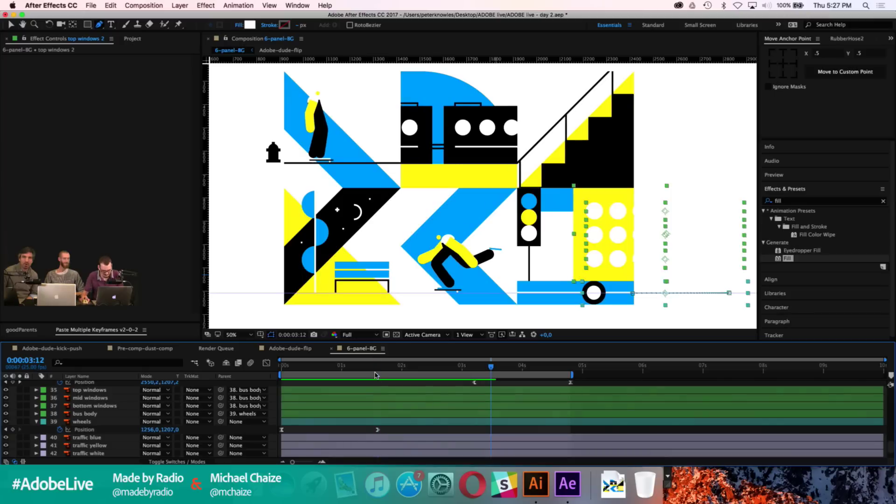
Step: Swap the two Position keyframes of wheels 2 so the off-panel position is at 0:00:03:05 and the panel position at 0:00:04:20
{"action": "scroll", "coordinate": [483, 406], "scroll_direction": "up", "scroll_amount": 2}
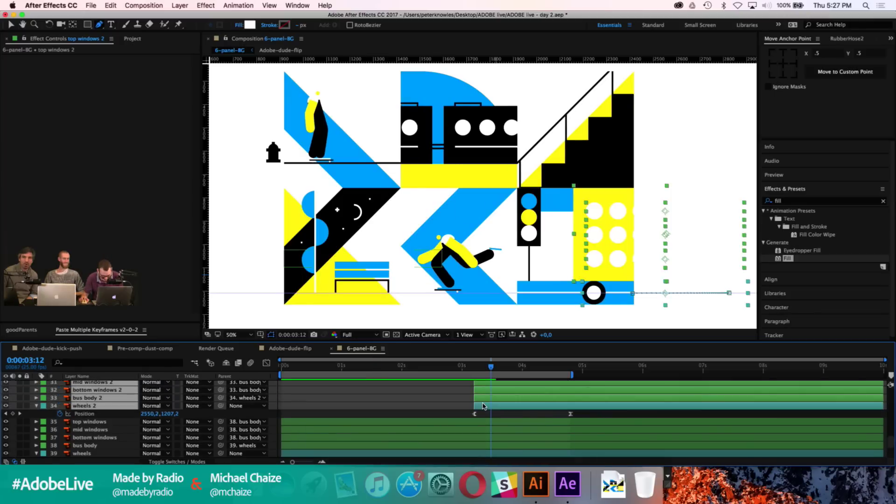
{"action": "left_click", "coordinate": [531, 416]}
{"action": "mouse_move", "coordinate": [572, 416]}
{"action": "left_mouse_down"}
{"action": "mouse_move", "coordinate": [492, 414]}
{"action": "mouse_move", "coordinate": [570, 417]}
{"action": "left_mouse_up"}
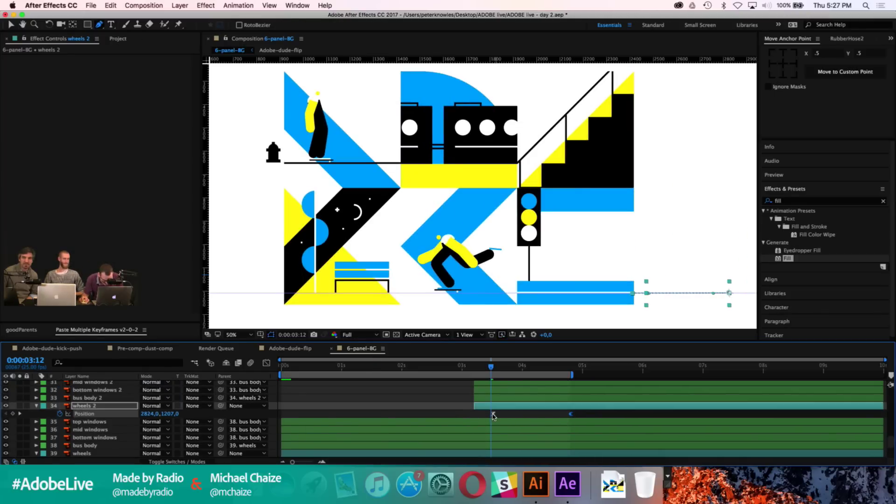
{"action": "left_click_drag", "start_coordinate": [488, 414], "coordinate": [474, 414]}
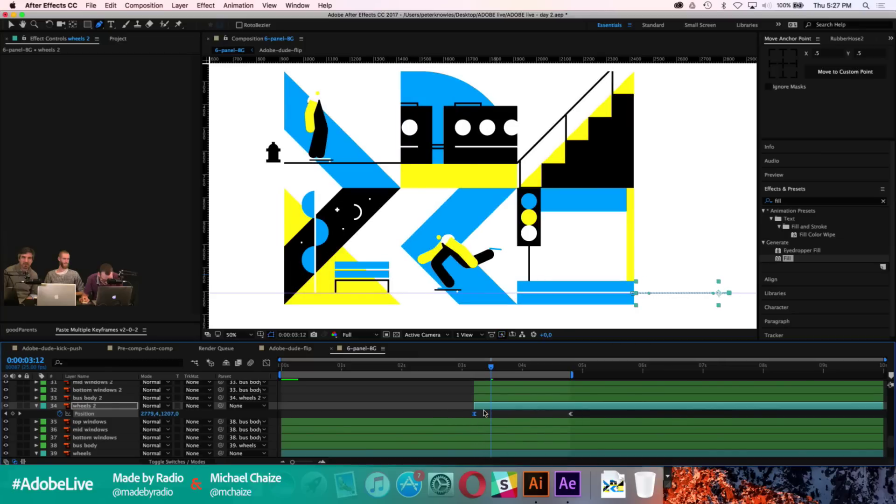
{"action": "left_click", "coordinate": [608, 419]}
Step: Make the wheels 2 Position keyframes linear and apply Easy Ease to the one at 0:00:04:20
{"action": "left_click", "coordinate": [571, 414]}
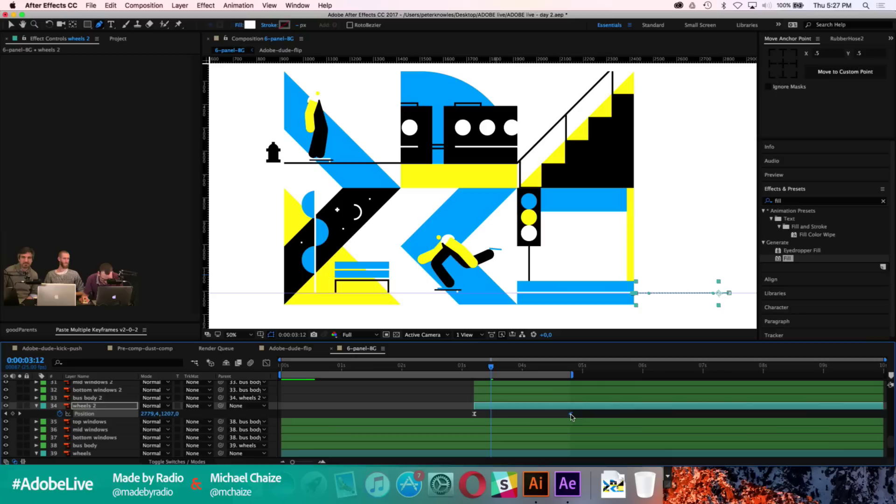
{"action": "left_click", "coordinate": [473, 414]}
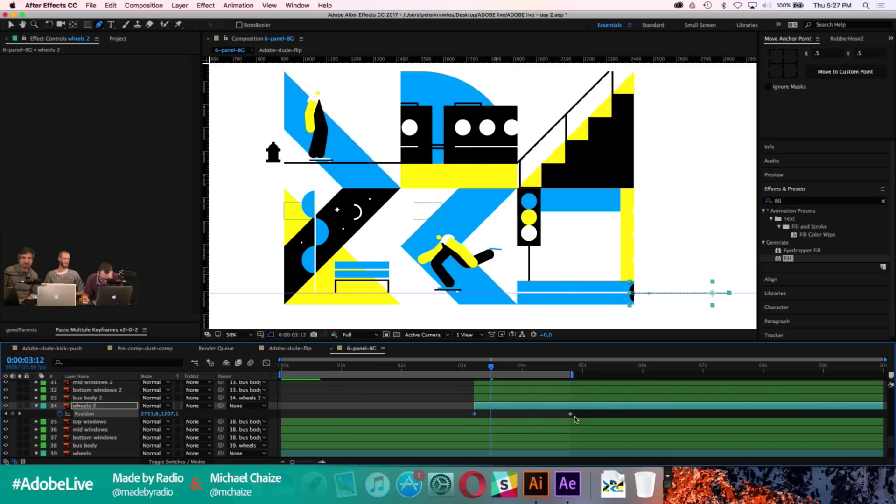
{"action": "key", "text": "F9"}
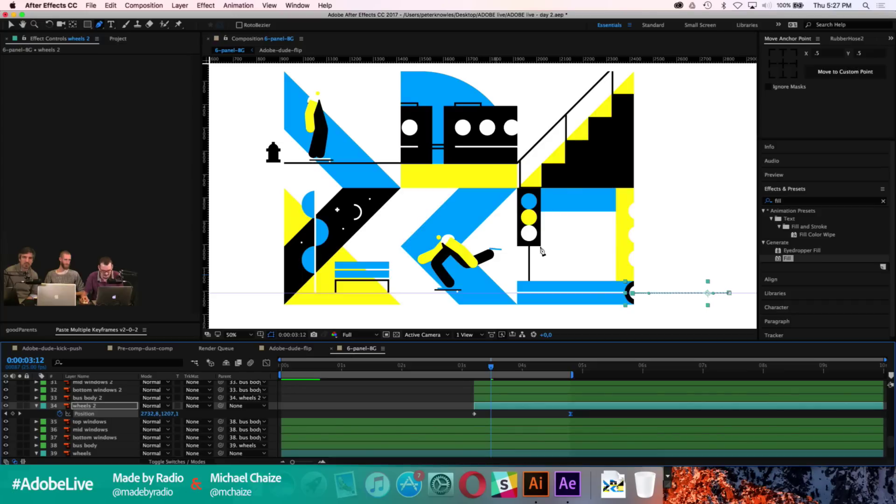
Step: In the speed graph, extend the last wheels 2 keyframe's influence to about 60%, shorten the first keyframe's influence, and preview the motion
{"action": "key", "text": "shift+F3"}
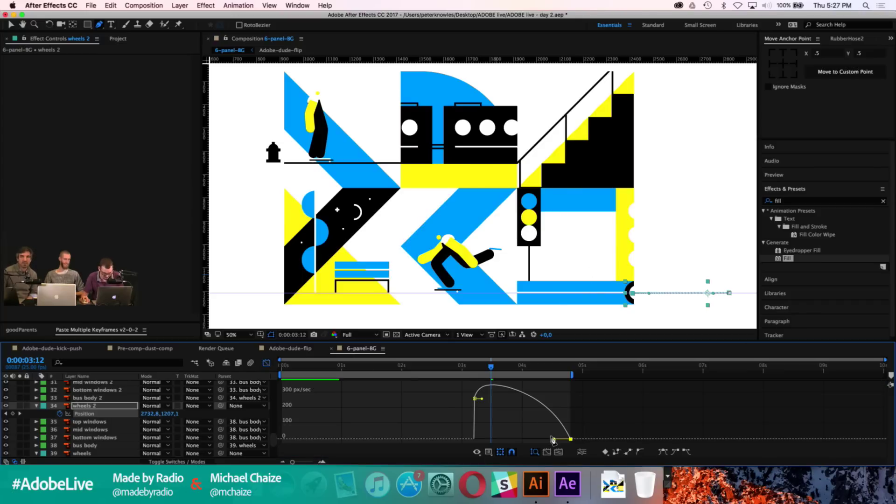
{"action": "left_click_drag", "start_coordinate": [555, 442], "coordinate": [540, 439]}
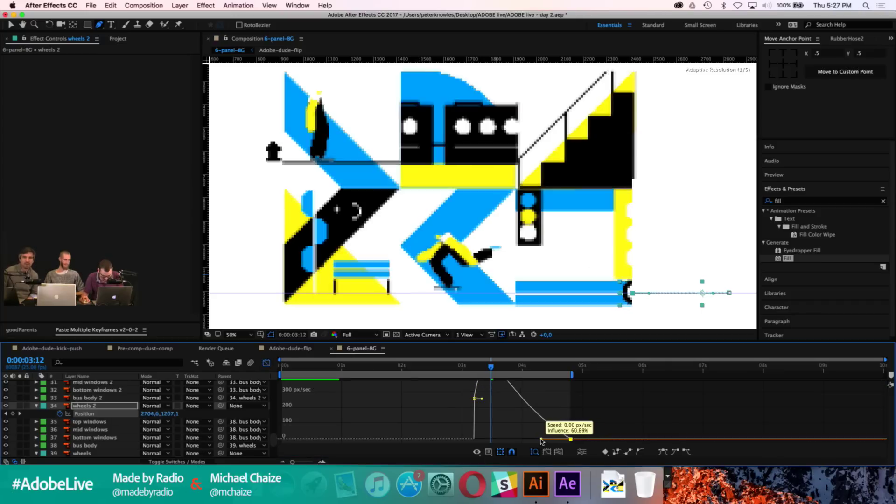
{"action": "left_click_drag", "start_coordinate": [483, 411], "coordinate": [474, 413]}
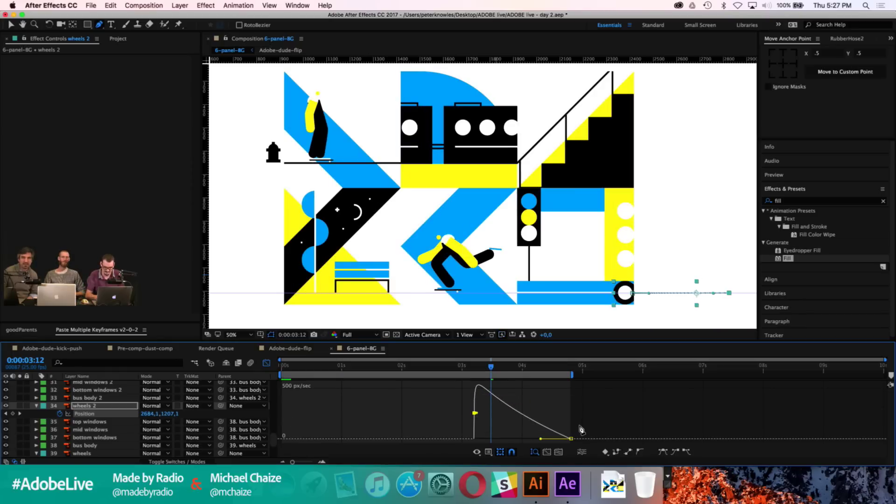
{"action": "key", "text": "space"}
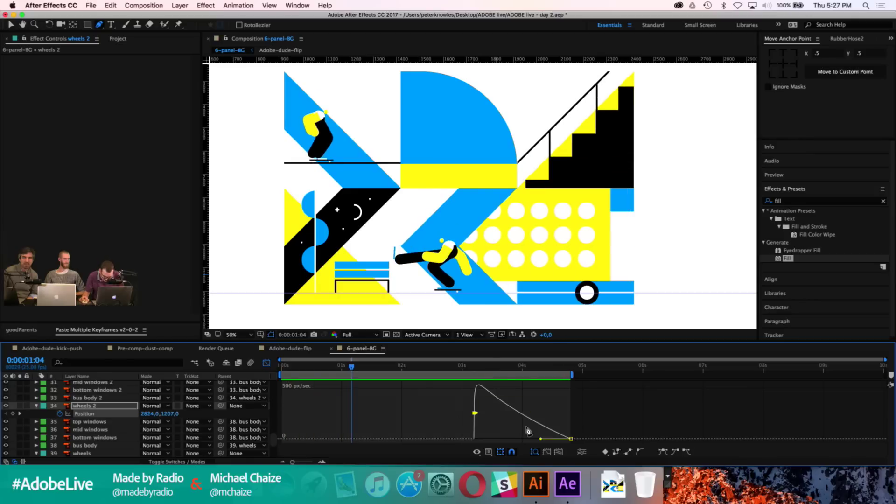
{"action": "left_click_drag", "start_coordinate": [539, 441], "coordinate": [537, 439]}
{"action": "left_click", "coordinate": [267, 362]}
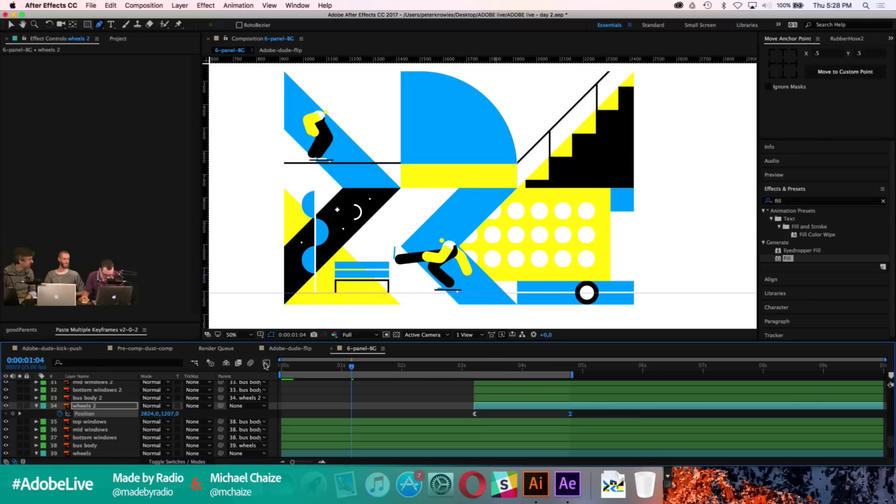
Step: Save the project and play back the complete scene
{"action": "left_click", "coordinate": [448, 417]}
{"action": "key", "text": "super+s"}
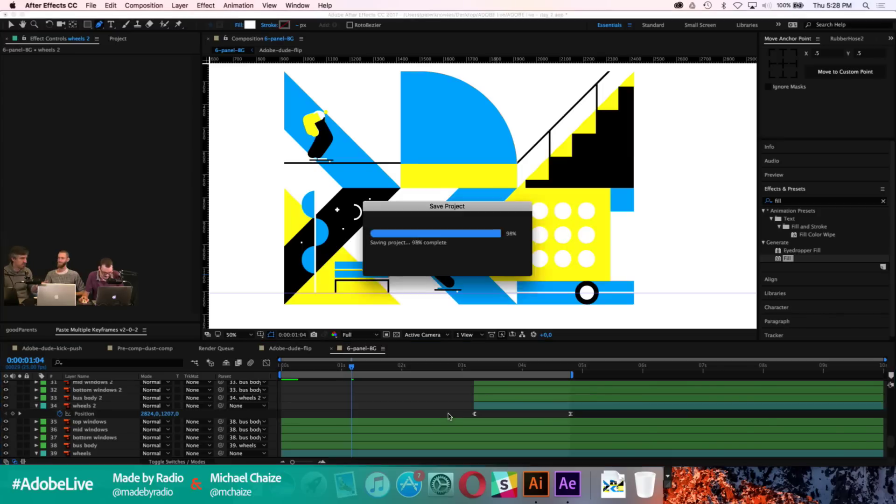
{"action": "scroll", "coordinate": [403, 404], "scroll_direction": "up", "scroll_amount": 4}
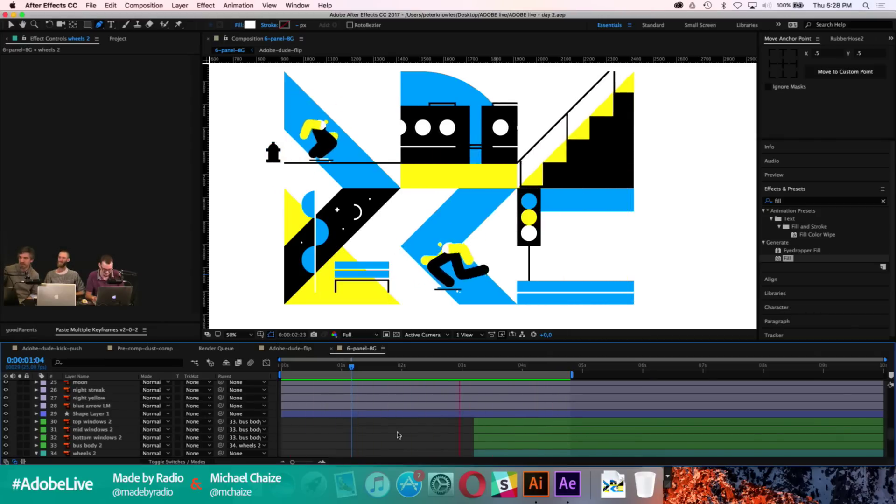
Step: Preview the composition's animation and find the animated stairs 2 layer in the layer list
{"action": "key", "text": "space"}
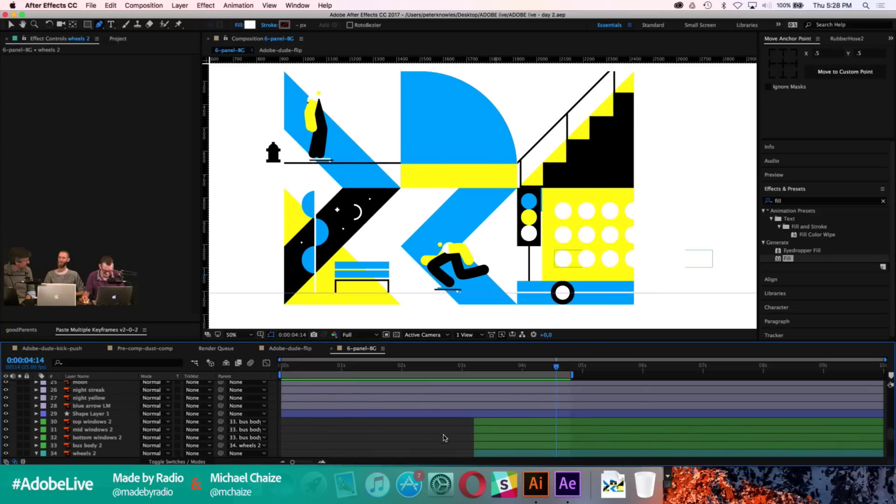
{"action": "scroll", "coordinate": [354, 428], "scroll_direction": "up", "scroll_amount": 15}
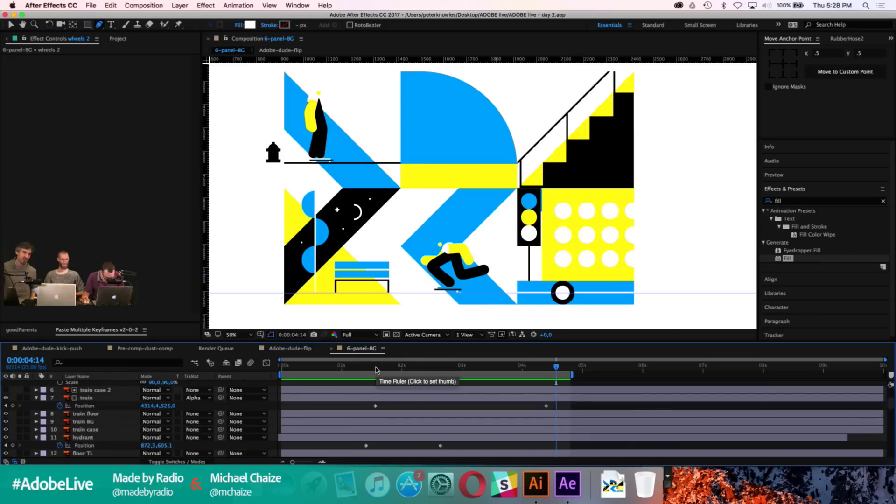
{"action": "scroll", "coordinate": [365, 432], "scroll_direction": "down", "scroll_amount": 3}
{"action": "scroll", "coordinate": [364, 432], "scroll_direction": "down", "scroll_amount": 2}
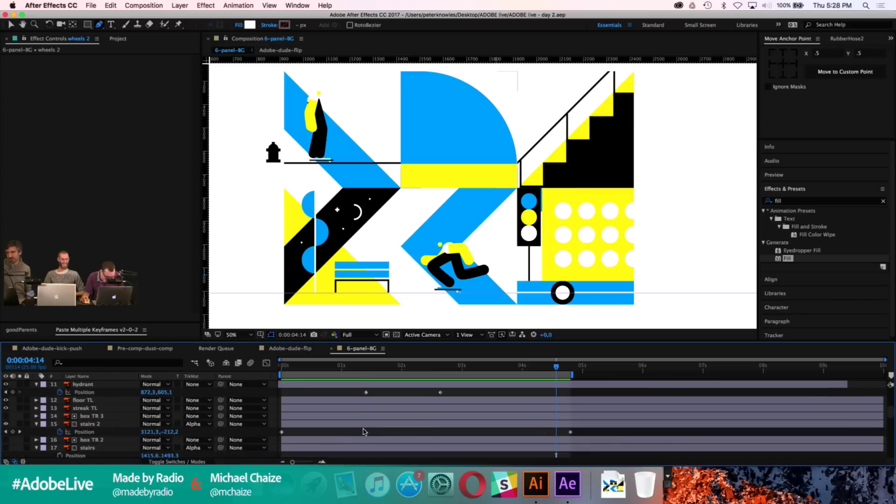
Step: At 0:00:00:00, shift the stairs 2 layer's whole Position animation down to Y 1605,3 and save the project
{"action": "left_click", "coordinate": [280, 368]}
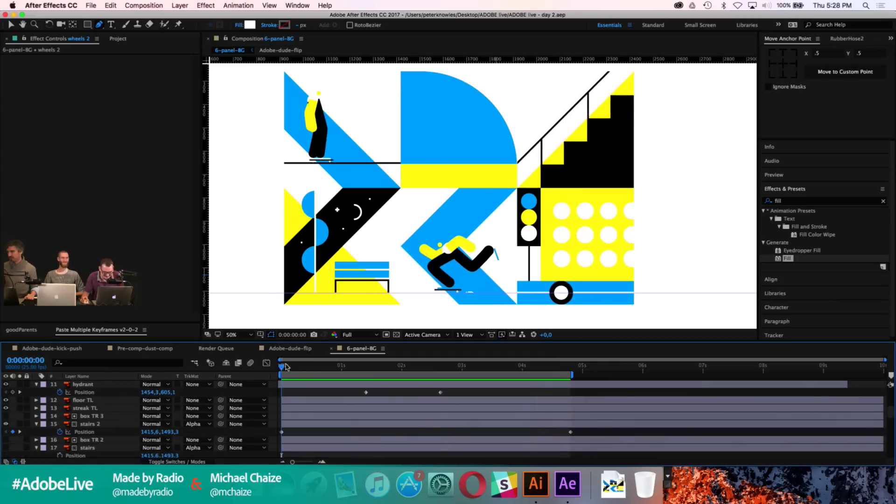
{"action": "scroll", "coordinate": [623, 138], "scroll_direction": "up", "scroll_amount": 2}
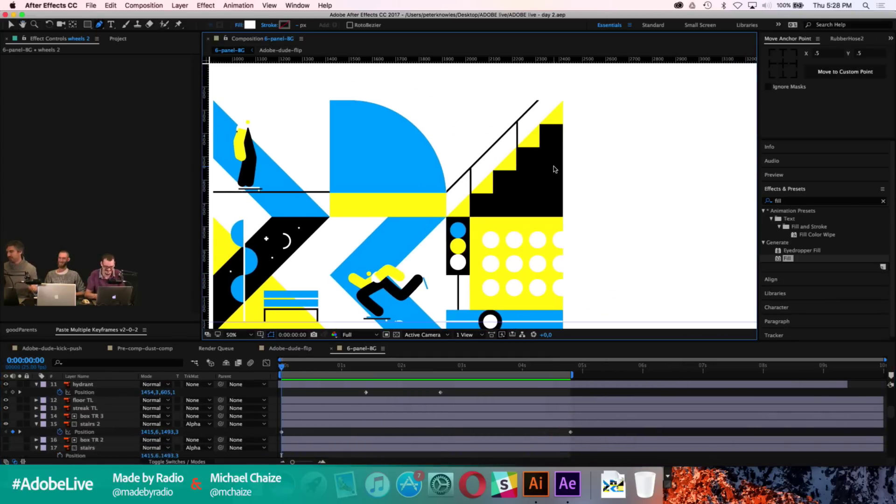
{"action": "left_click_drag", "start_coordinate": [588, 116], "coordinate": [506, 190]}
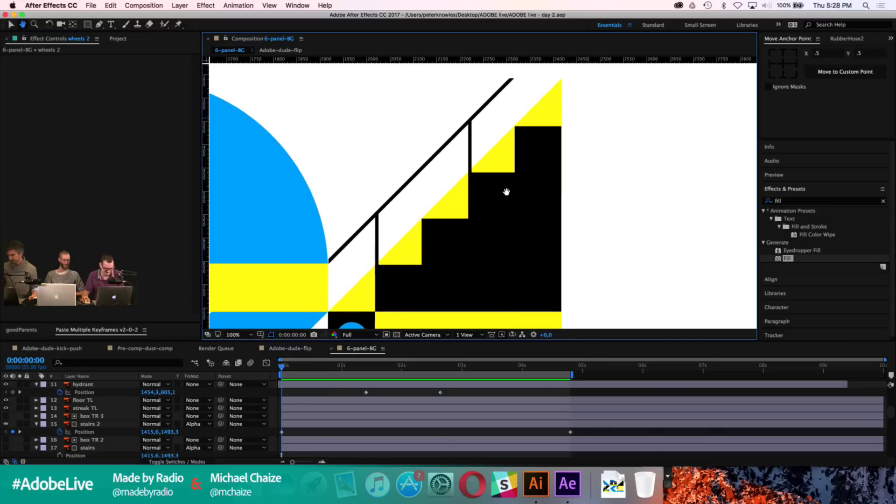
{"action": "left_click", "coordinate": [92, 432]}
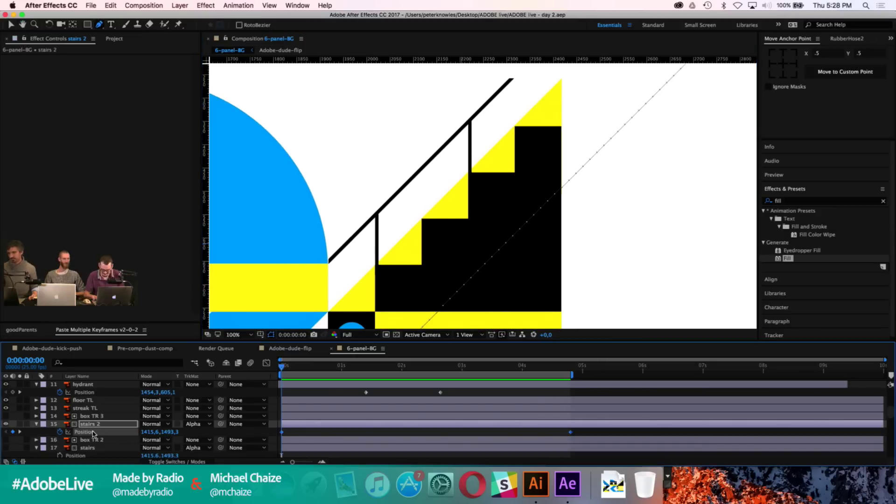
{"action": "key", "text": "shift+Down"}
{"action": "key", "text": "shift+Down"}
{"action": "key", "text": "shift+Down"}
{"action": "key", "text": "shift+Down"}
{"action": "key", "text": "shift+Down"}
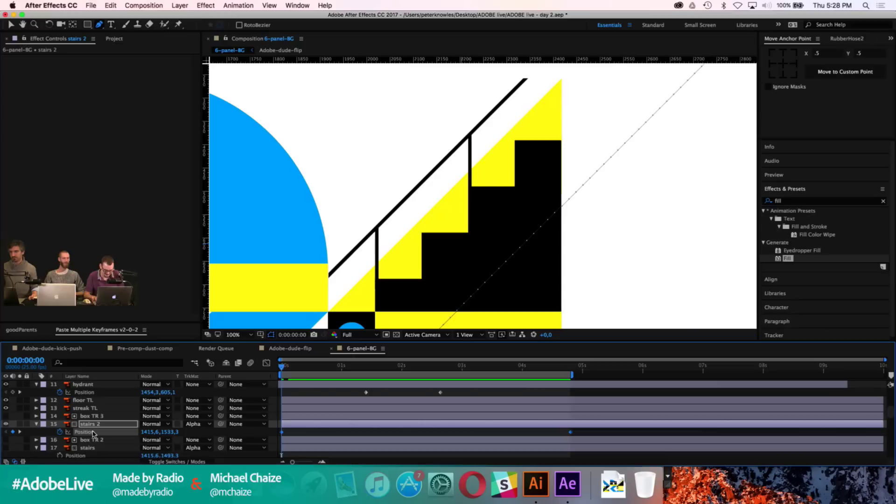
{"action": "key", "text": "shift+Down"}
{"action": "key", "text": "shift+Down"}
{"action": "key", "text": "shift+Down"}
{"action": "key", "text": "shift+Down"}
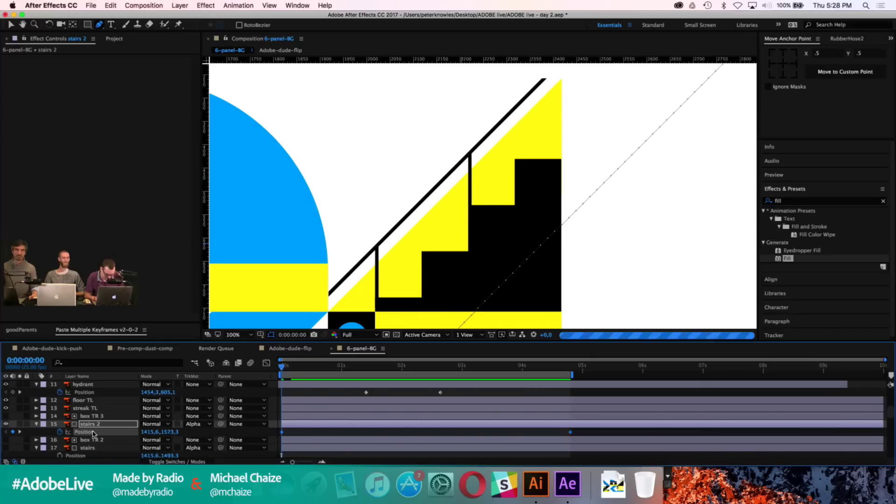
{"action": "key", "text": "shift+Down"}
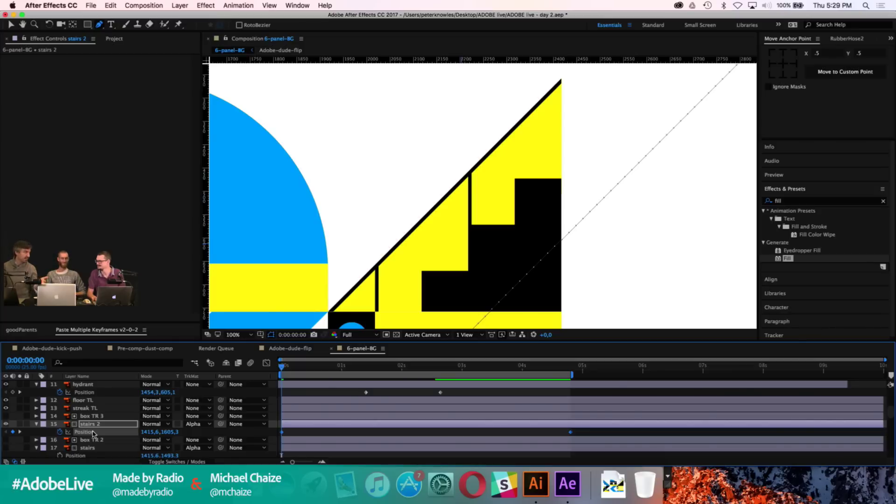
{"action": "key", "text": "super+s"}
Step: Move the yellow streak layer straight down until its diagonal edge meets the corners of the black stairs
{"action": "key", "text": "comma"}
{"action": "key", "text": "comma"}
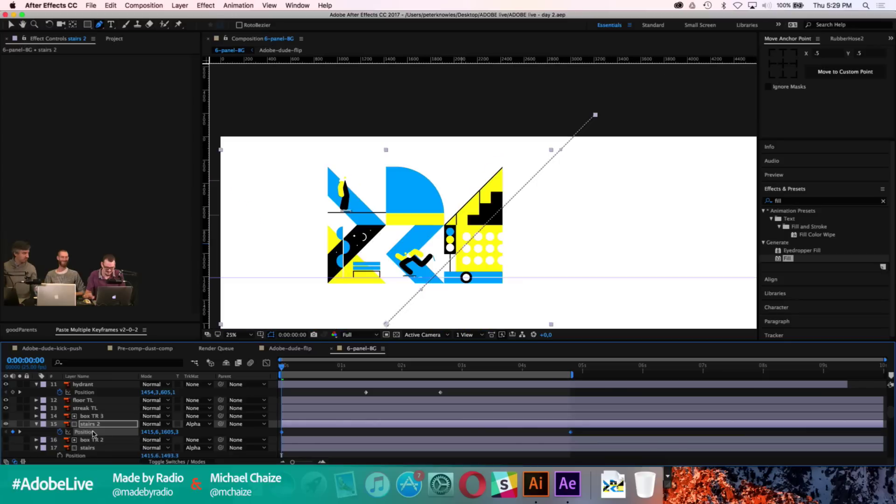
{"action": "key", "text": "h"}
{"action": "scroll", "coordinate": [334, 246], "scroll_direction": "up", "scroll_amount": 2}
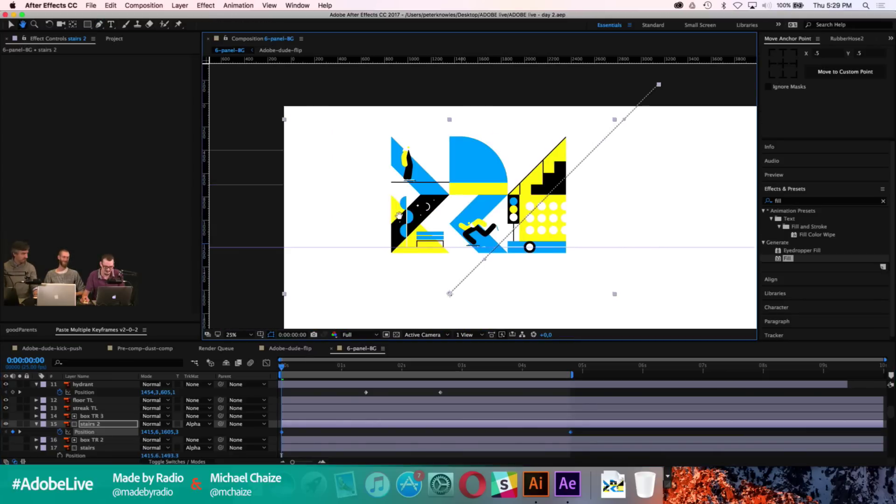
{"action": "key", "text": "g"}
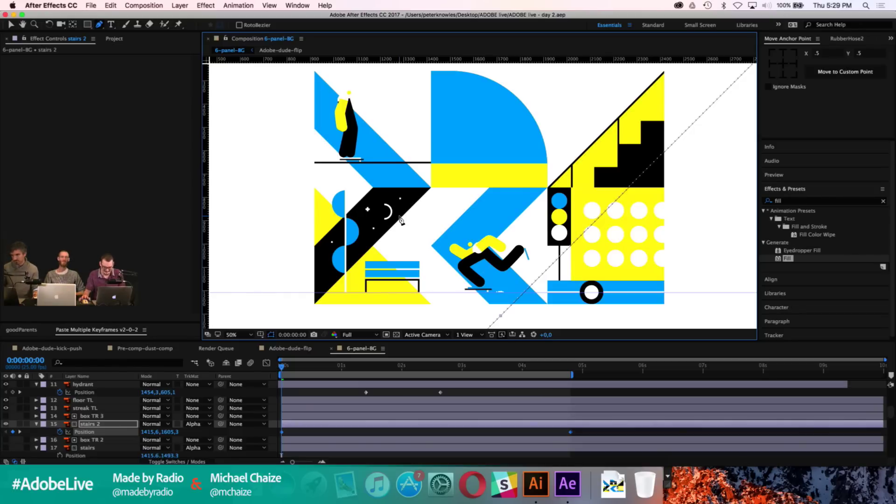
{"action": "scroll", "coordinate": [92, 440], "scroll_direction": "down", "scroll_amount": 4}
{"action": "left_click", "coordinate": [100, 432]}
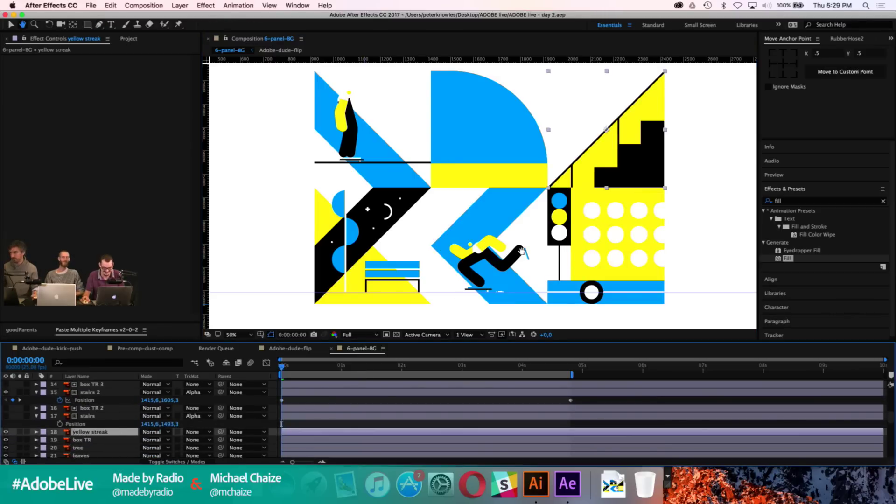
{"action": "scroll", "coordinate": [422, 299], "scroll_direction": "up", "scroll_amount": 2}
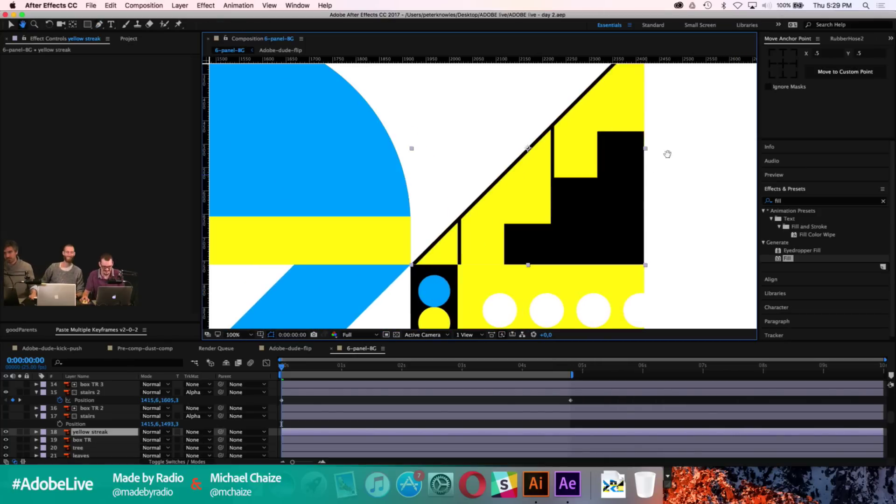
{"action": "left_click_drag", "start_coordinate": [695, 137], "coordinate": [600, 174]}
{"action": "key", "text": "shift+Down"}
{"action": "key", "text": "shift+Down"}
{"action": "key", "text": "shift+Down"}
{"action": "key", "text": "shift+Down"}
{"action": "key", "text": "shift+Down"}
{"action": "key", "text": "shift+Down"}
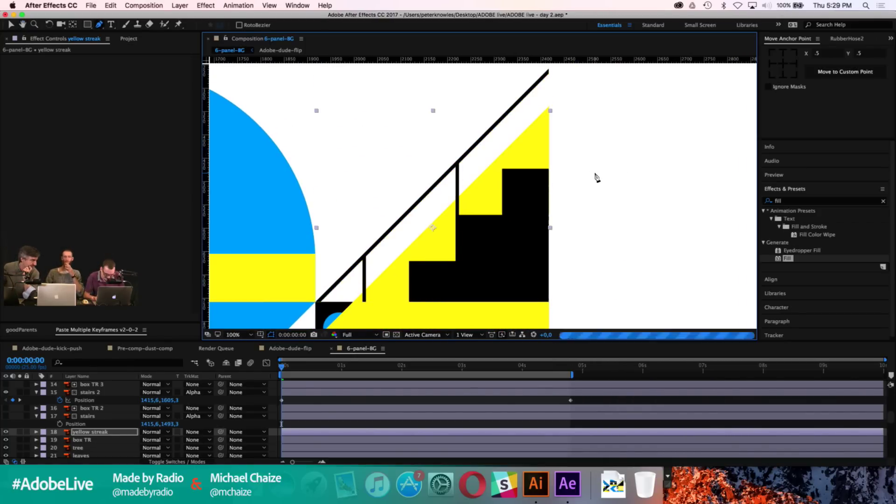
{"action": "key", "text": "Down"}
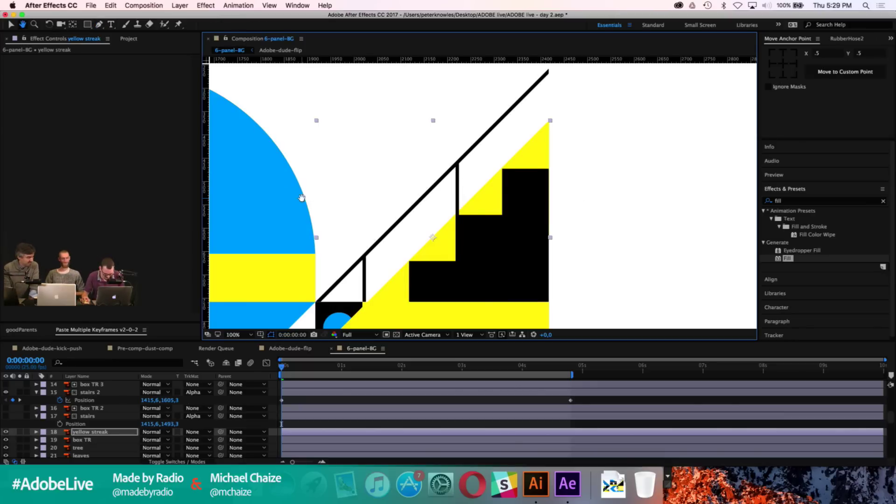
Step: Examine the whole composition and the area where the yellow streak overlaps the traffic light and bus panel
{"action": "scroll", "coordinate": [468, 201], "scroll_direction": "down", "scroll_amount": 4}
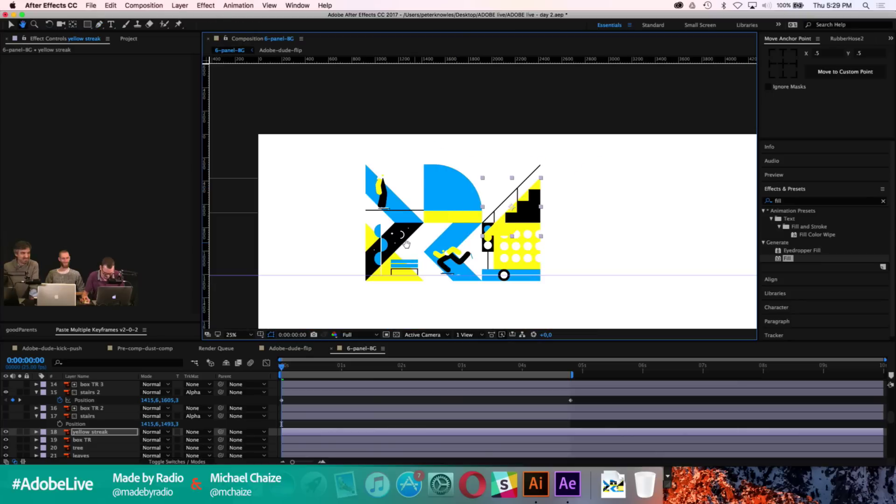
{"action": "scroll", "coordinate": [462, 212], "scroll_direction": "left", "scroll_amount": 3}
{"action": "scroll", "coordinate": [462, 212], "scroll_direction": "down", "scroll_amount": 2}
{"action": "scroll", "coordinate": [452, 225], "scroll_direction": "up", "scroll_amount": 2}
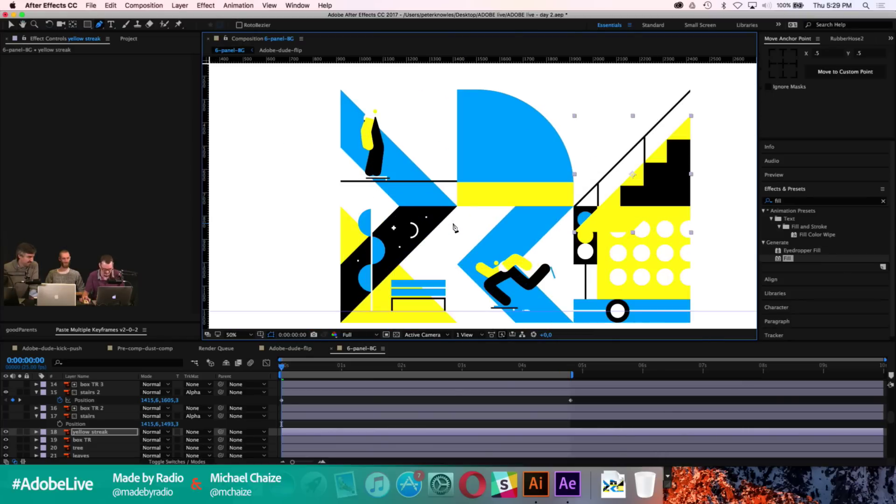
{"action": "left_click_drag", "start_coordinate": [499, 196], "coordinate": [428, 179]}
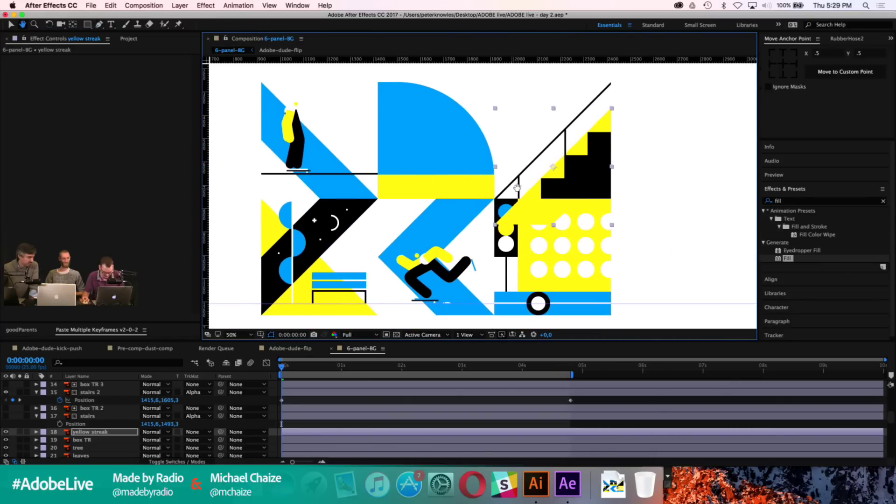
{"action": "scroll", "coordinate": [513, 188], "scroll_direction": "up", "scroll_amount": 4}
{"action": "key", "text": "g"}
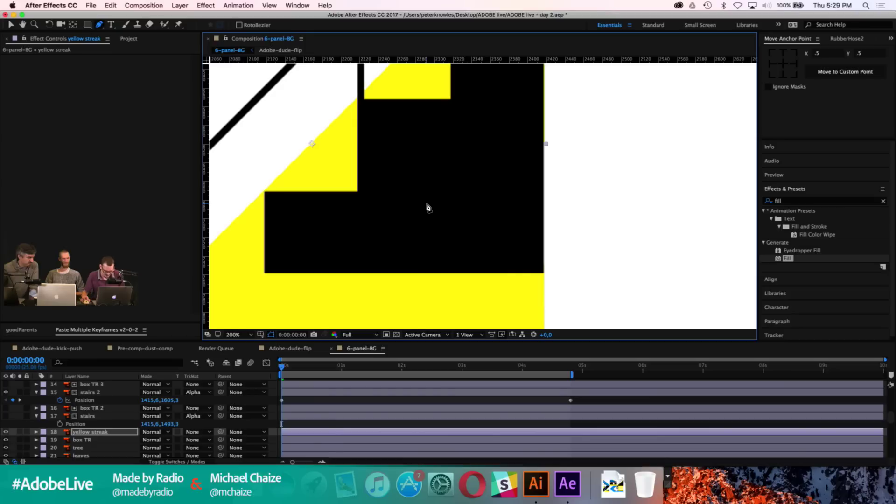
{"action": "scroll", "coordinate": [486, 226], "scroll_direction": "down", "scroll_amount": 2}
{"action": "scroll", "coordinate": [489, 232], "scroll_direction": "down", "scroll_amount": 2}
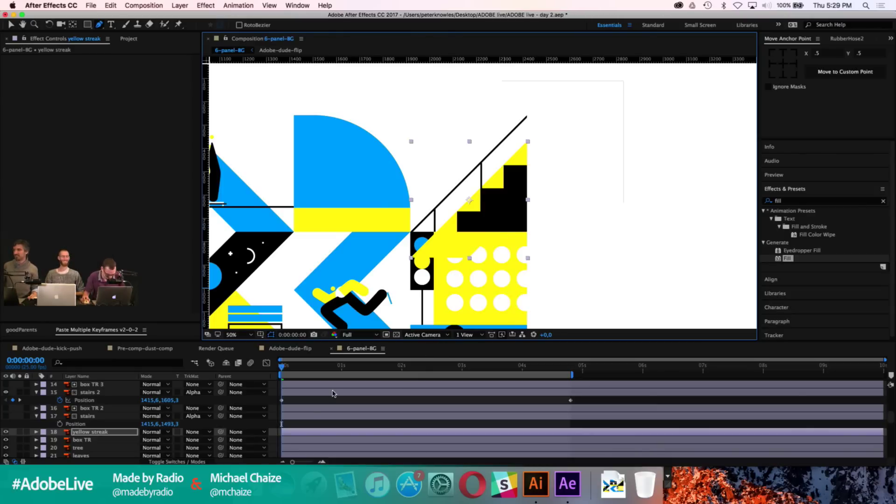
Step: Apply the Fill effect to the yellow streak layer and sample its color from the blue artwork
{"action": "key", "text": "Return"}
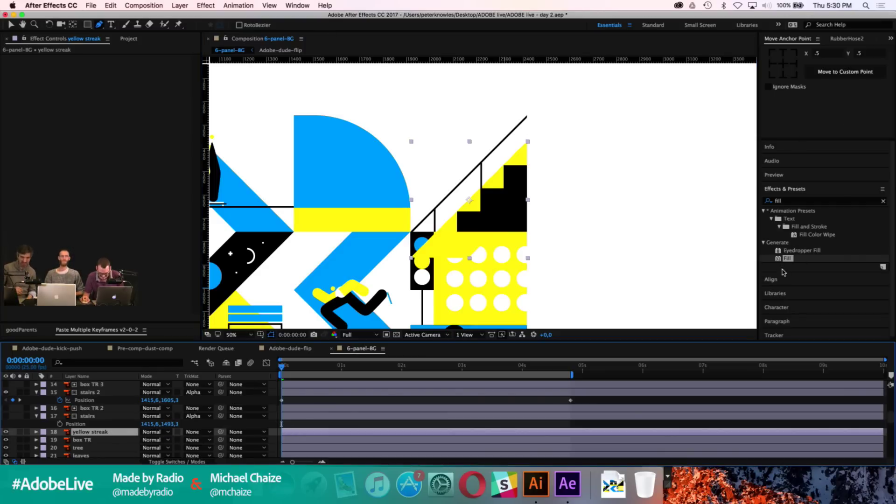
{"action": "left_click_drag", "start_coordinate": [788, 258], "coordinate": [472, 433]}
{"action": "left_click", "coordinate": [125, 82]}
{"action": "left_click", "coordinate": [325, 168]}
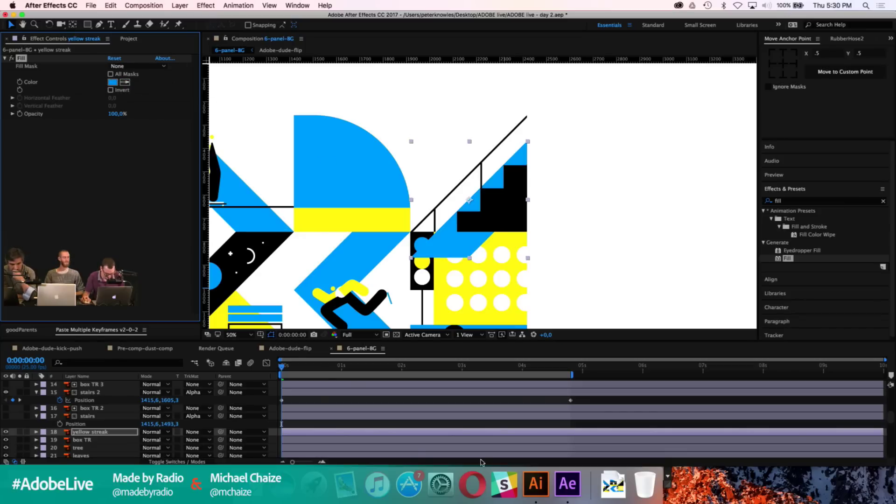
{"action": "left_click", "coordinate": [417, 424]}
Step: Try placing the yellow streak layer lower in the layer order, around the traffic light and wheels layers
{"action": "mouse_move", "coordinate": [520, 193]}
{"action": "left_mouse_down"}
{"action": "mouse_move", "coordinate": [516, 209]}
{"action": "mouse_move", "coordinate": [503, 128]}
{"action": "left_mouse_up"}
{"action": "scroll", "coordinate": [516, 210], "scroll_direction": "up", "scroll_amount": 4}
{"action": "scroll", "coordinate": [500, 128], "scroll_direction": "down", "scroll_amount": 2}
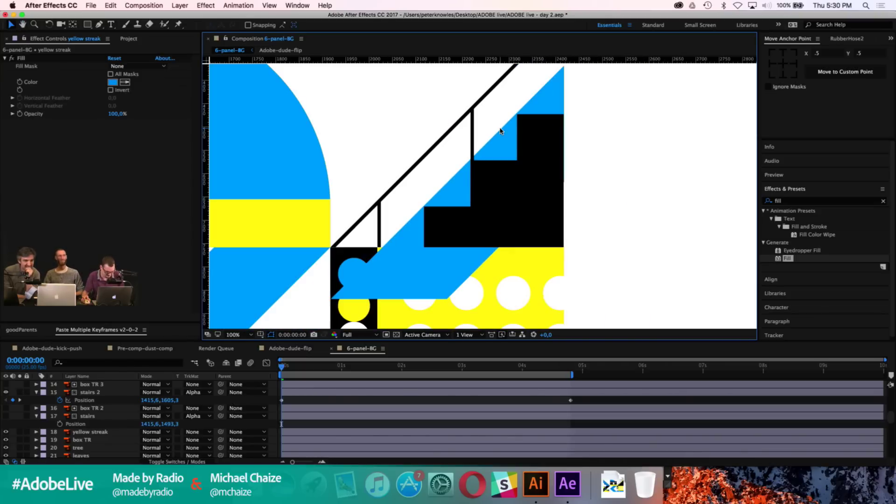
{"action": "left_click", "coordinate": [87, 432]}
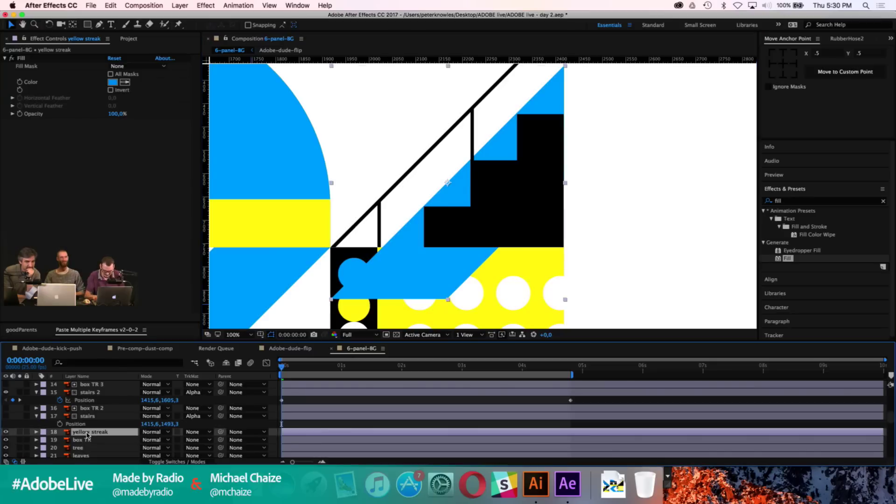
{"action": "key", "text": "super+shift+bracketleft"}
{"action": "key", "text": "super+bracketright"}
{"action": "key", "text": "super+bracketright"}
{"action": "key", "text": "super+bracketright"}
{"action": "key", "text": "super+bracketright"}
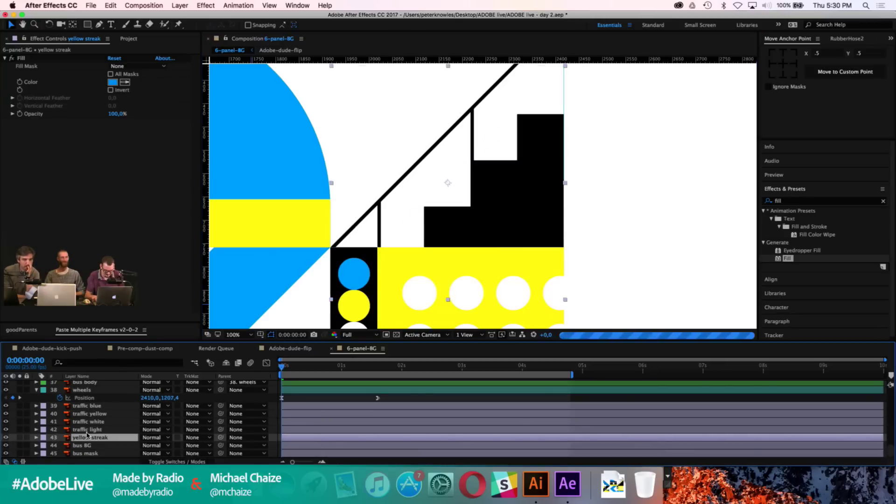
{"action": "key", "text": "super+bracketright"}
{"action": "key", "text": "super+bracketright"}
{"action": "key", "text": "super+bracketright"}
{"action": "key", "text": "super+bracketright"}
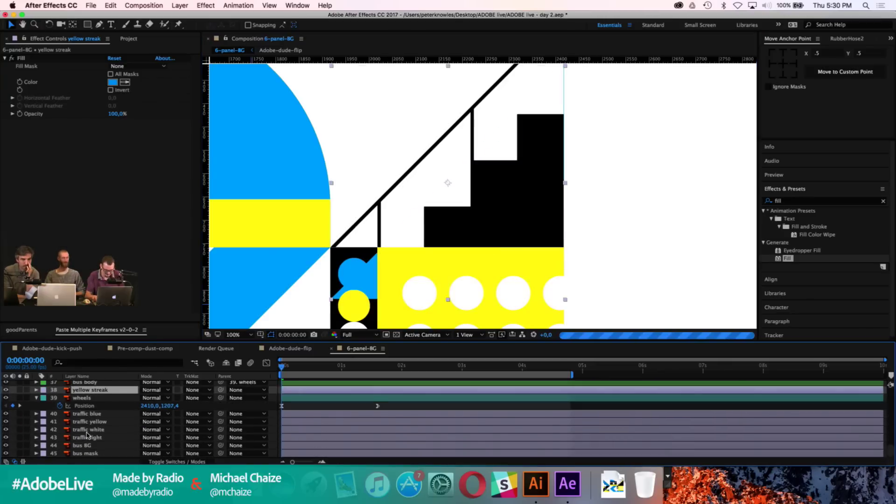
{"action": "key", "text": "super+bracketleft"}
{"action": "key", "text": "super+bracketleft"}
{"action": "key", "text": "super+bracketleft"}
{"action": "key", "text": "super+bracketleft"}
{"action": "key", "text": "super+bracketleft"}
{"action": "key", "text": "super+bracketleft"}
{"action": "key", "text": "super+bracketleft"}
{"action": "key", "text": "super+bracketleft"}
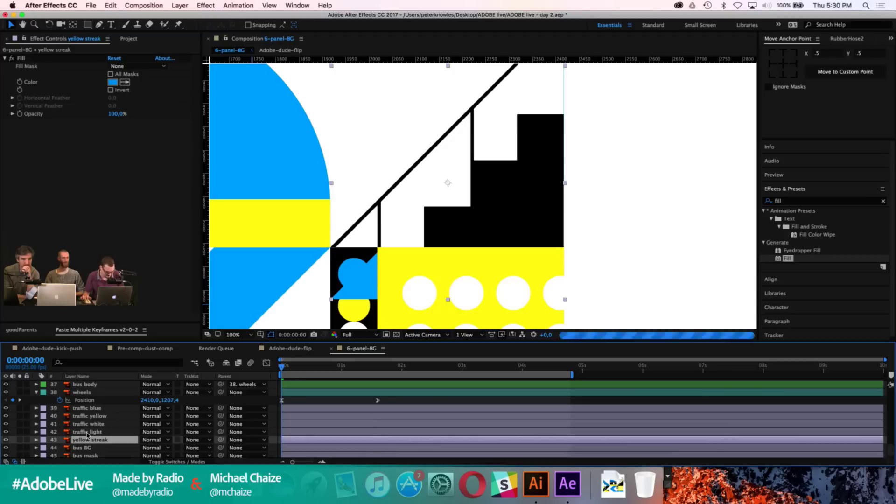
{"action": "key", "text": "super+shift+bracketright"}
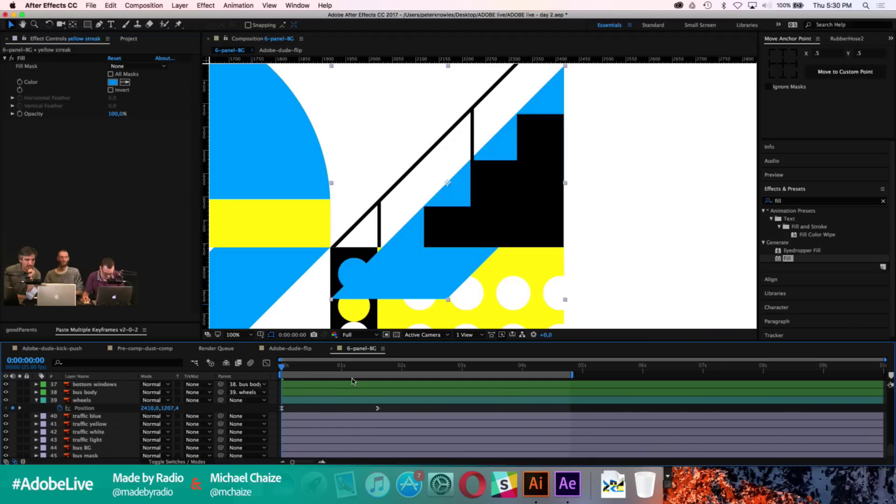
Step: Create an editable shape layer from the yellow streak vector layer
{"action": "left_click_drag", "start_coordinate": [496, 254], "coordinate": [387, 294]}
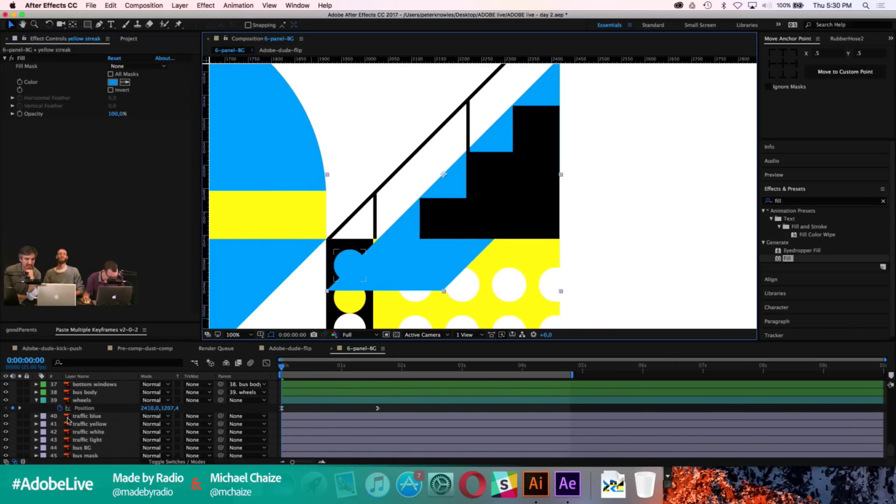
{"action": "scroll", "coordinate": [70, 420], "scroll_direction": "up", "scroll_amount": 5}
{"action": "scroll", "coordinate": [70, 420], "scroll_direction": "up", "scroll_amount": 4}
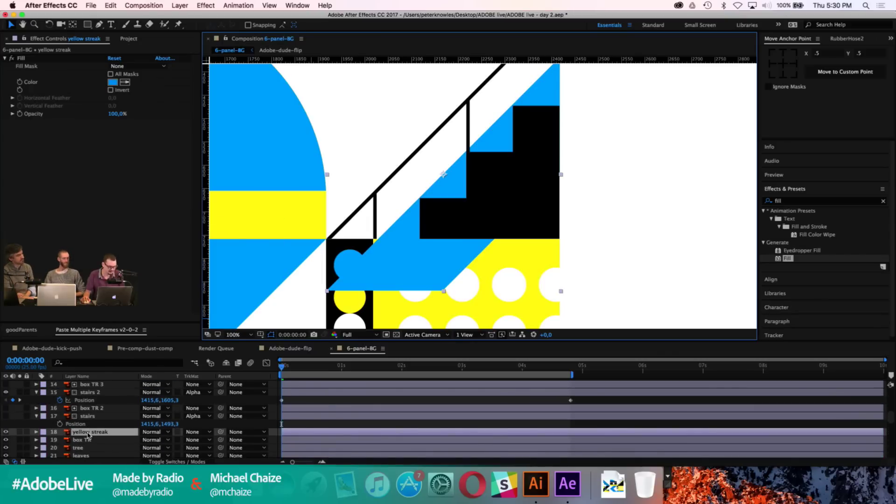
{"action": "right_click", "coordinate": [89, 430]}
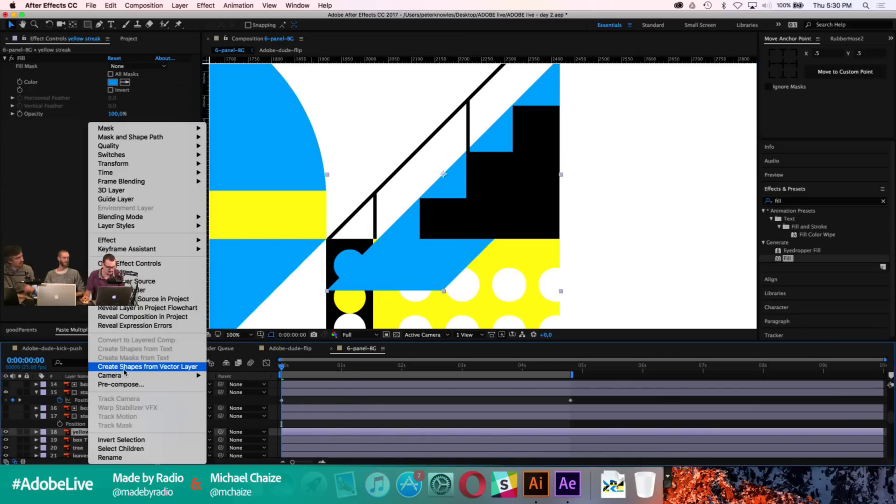
{"action": "left_click", "coordinate": [140, 367]}
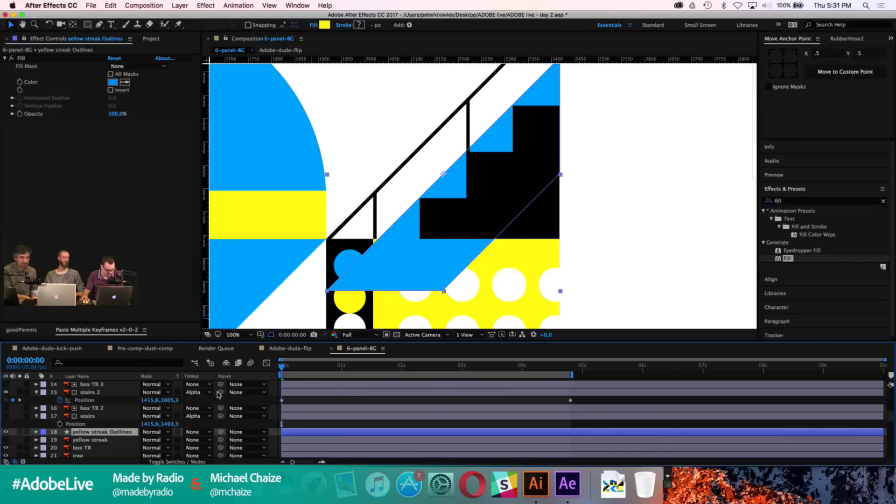
Step: Delete the hidden stairs layer together with its box TR 2 matte layer
{"action": "left_click", "coordinate": [91, 417]}
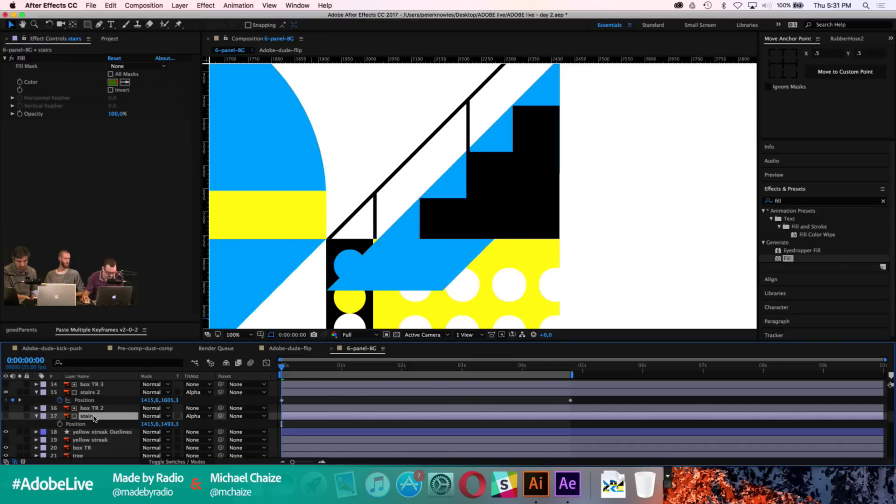
{"action": "scroll", "coordinate": [65, 406], "scroll_direction": "up", "scroll_amount": 2}
{"action": "left_click", "coordinate": [89, 424], "text": "shift"}
{"action": "key", "text": "Delete"}
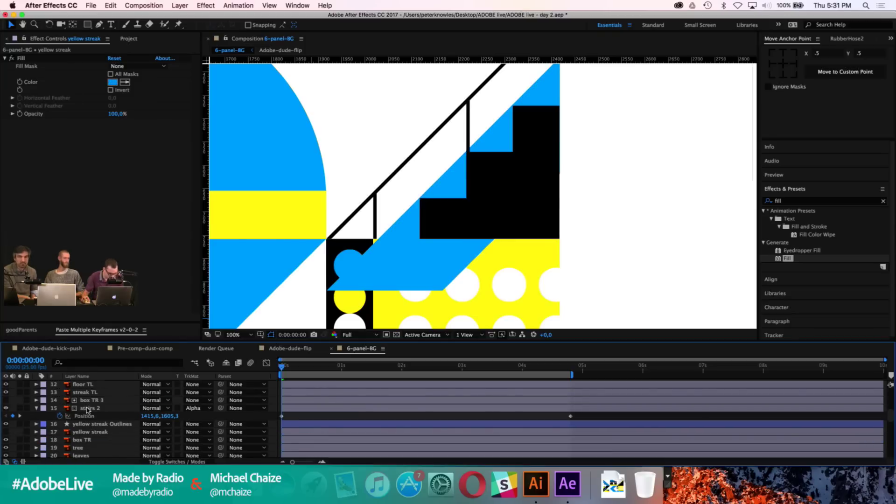
Step: Turn off the track matte on the stairs 2 layer and look at the full unmasked staircase
{"action": "left_click", "coordinate": [87, 408]}
{"action": "key", "text": "shift+slash"}
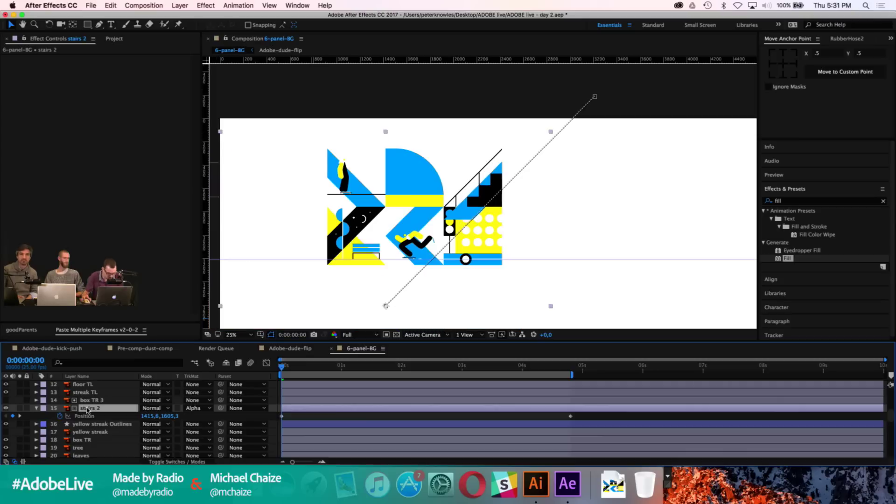
{"action": "left_click", "coordinate": [192, 409]}
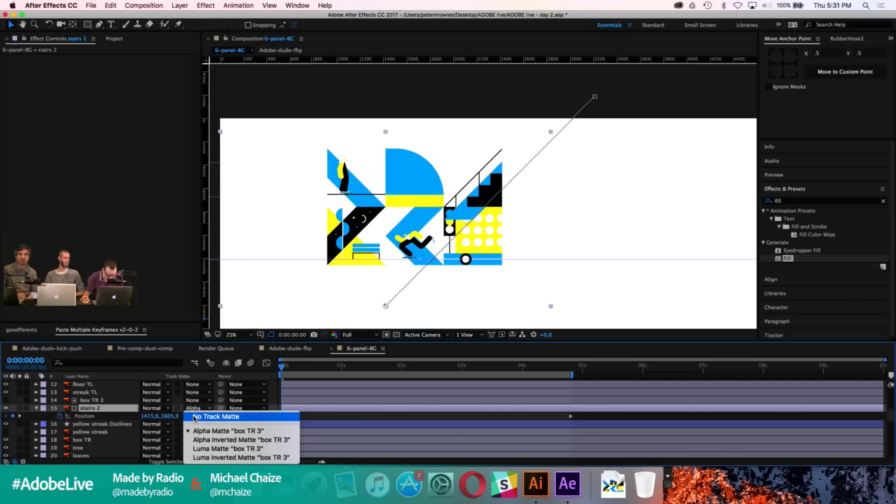
{"action": "left_click", "coordinate": [194, 417]}
{"action": "left_click_drag", "start_coordinate": [311, 291], "coordinate": [358, 205]}
{"action": "key", "text": "v"}
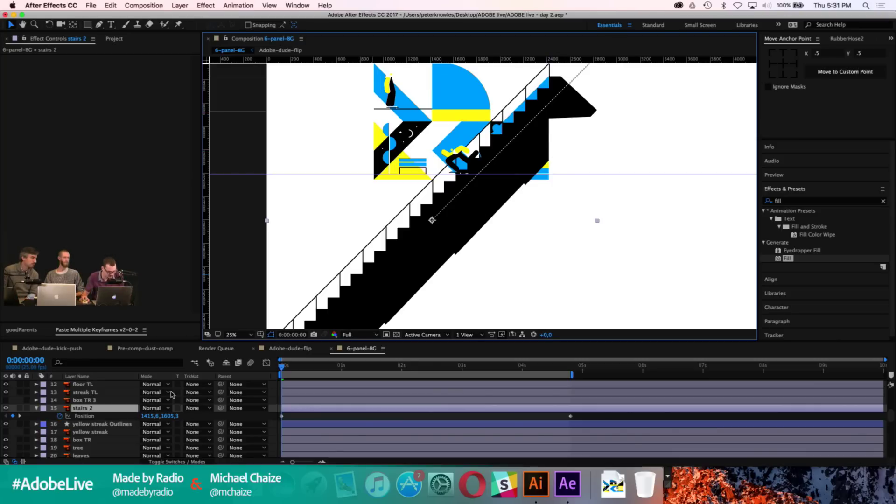
Step: Show the box TR 3 layer over the stairs and reapply it as the alpha matte for stairs 2
{"action": "left_click", "coordinate": [70, 401]}
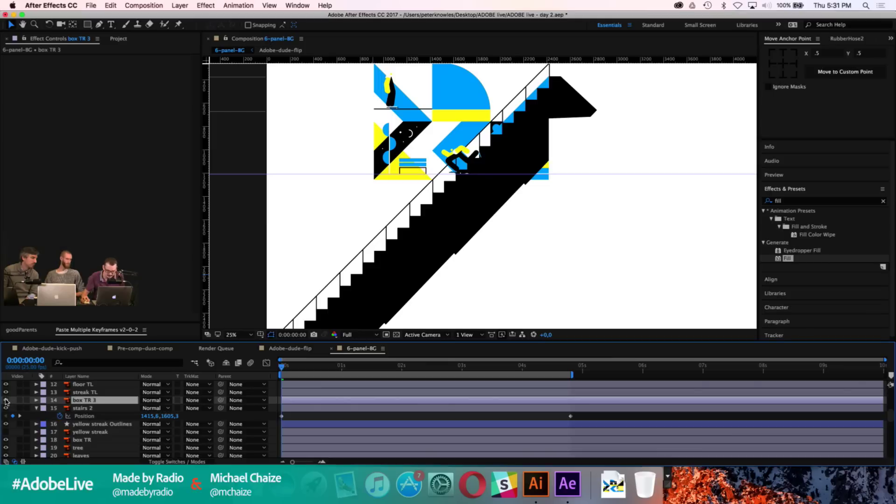
{"action": "left_click", "coordinate": [6, 400]}
{"action": "scroll", "coordinate": [518, 238], "scroll_direction": "up", "scroll_amount": 3}
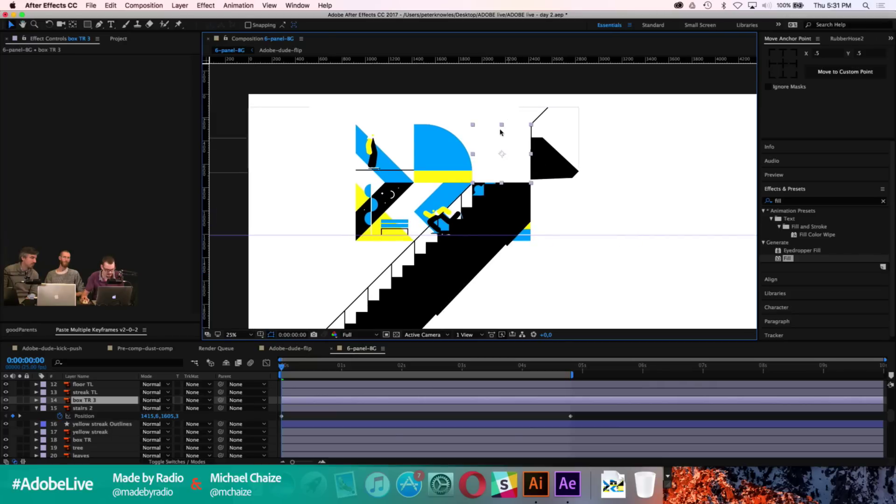
{"action": "left_click", "coordinate": [194, 408]}
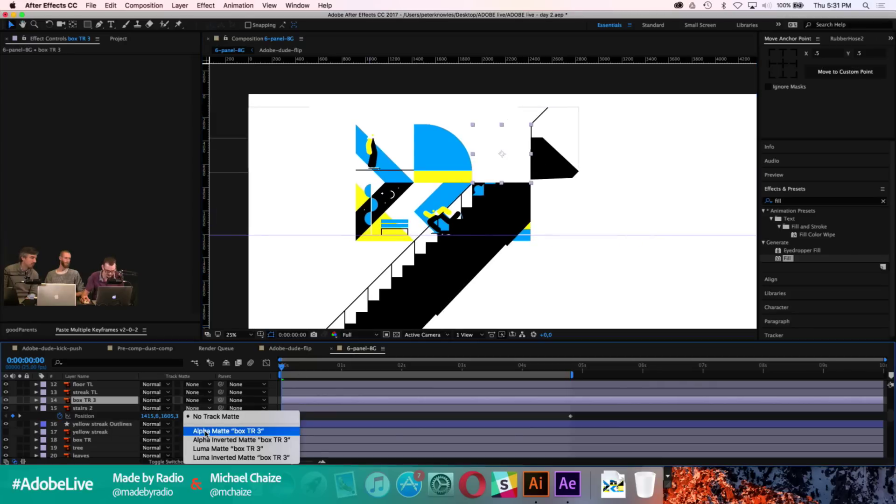
{"action": "left_click", "coordinate": [205, 431]}
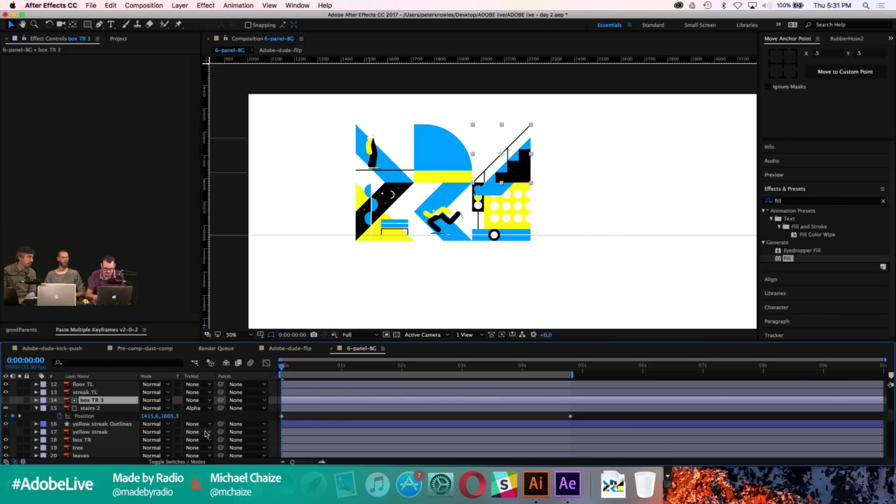
Step: Move the two lower corner points of the yellow streak Outlines shape up to the top edge of the yellow bus
{"action": "key", "text": "slash"}
{"action": "left_click_drag", "start_coordinate": [542, 200], "coordinate": [400, 316]}
{"action": "key", "text": "v"}
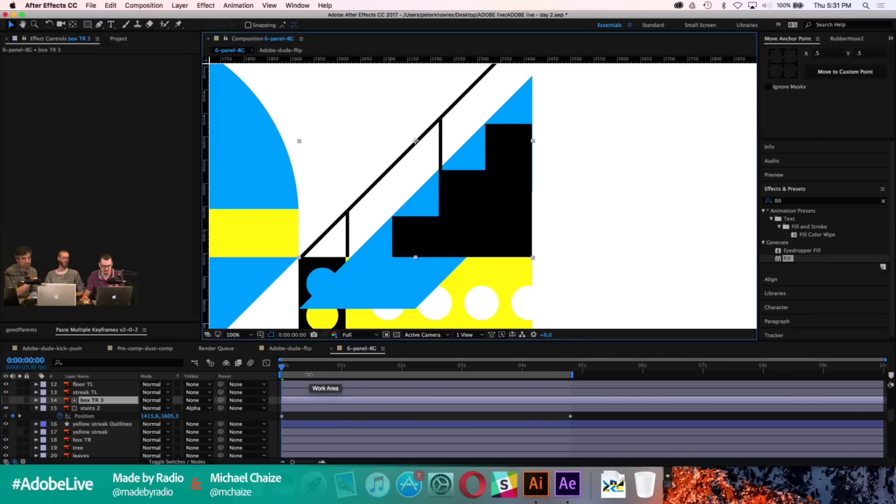
{"action": "left_click", "coordinate": [110, 425]}
{"action": "left_click_drag", "start_coordinate": [378, 267], "coordinate": [426, 245]}
{"action": "key", "text": "space"}
{"action": "key", "text": "g"}
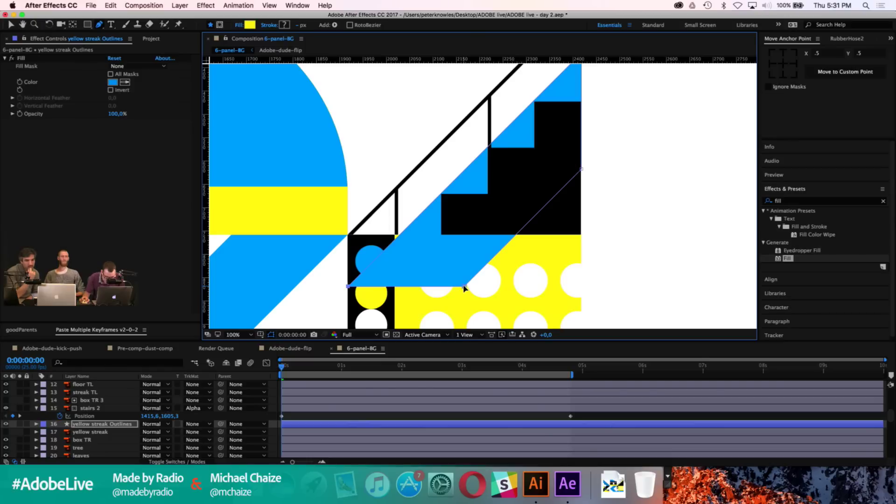
{"action": "left_click_drag", "start_coordinate": [465, 287], "coordinate": [506, 234]}
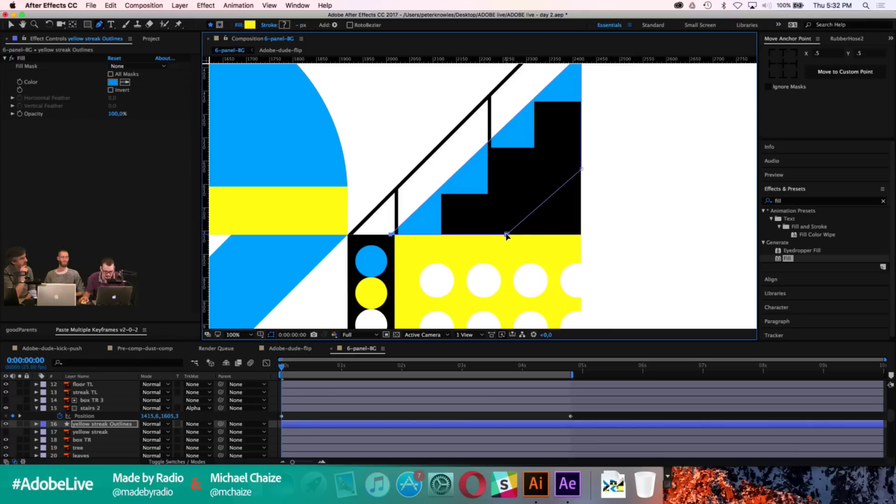
Step: Nudge the streak's two lower corner points rightward until its diagonal edge runs parallel to the handrail
{"action": "key", "text": "period"}
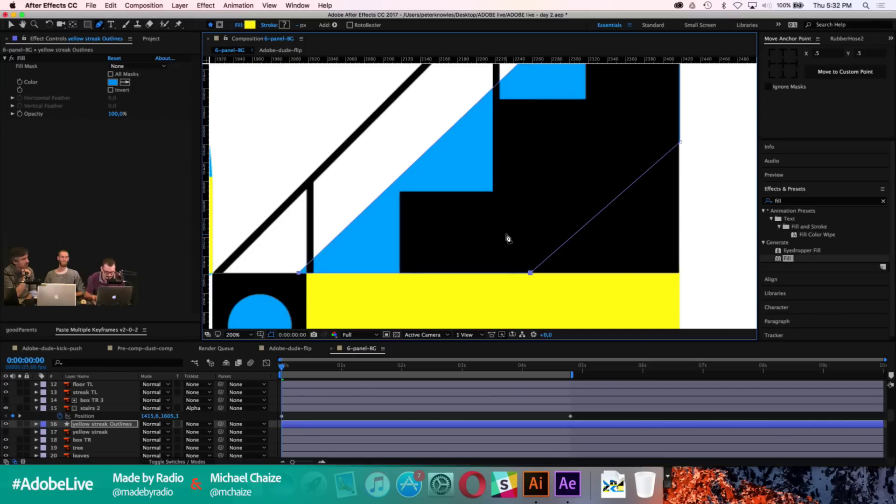
{"action": "key", "text": "Right"}
{"action": "key", "text": "Right"}
{"action": "key", "text": "Right"}
{"action": "key", "text": "Right"}
{"action": "key", "text": "Right"}
{"action": "key", "text": "Right"}
{"action": "key", "text": "Right"}
{"action": "key", "text": "Right"}
{"action": "key", "text": "Right"}
{"action": "key", "text": "Right"}
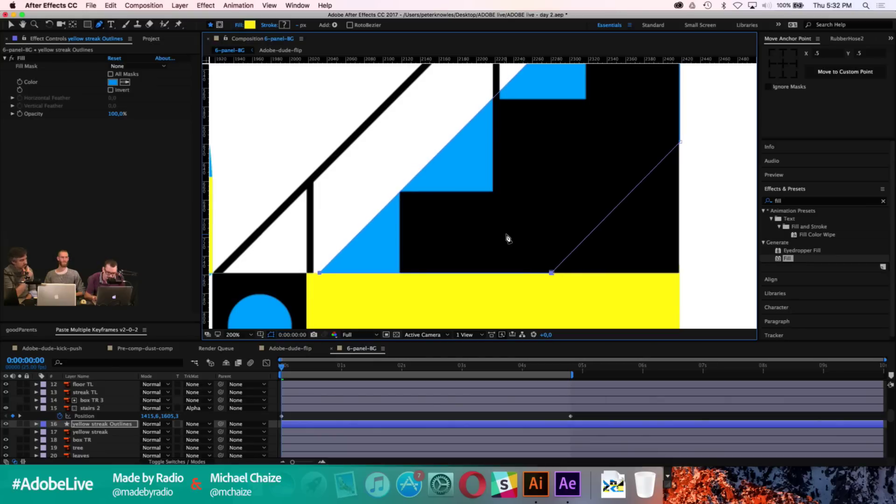
{"action": "key", "text": "Right"}
{"action": "key", "text": "Right"}
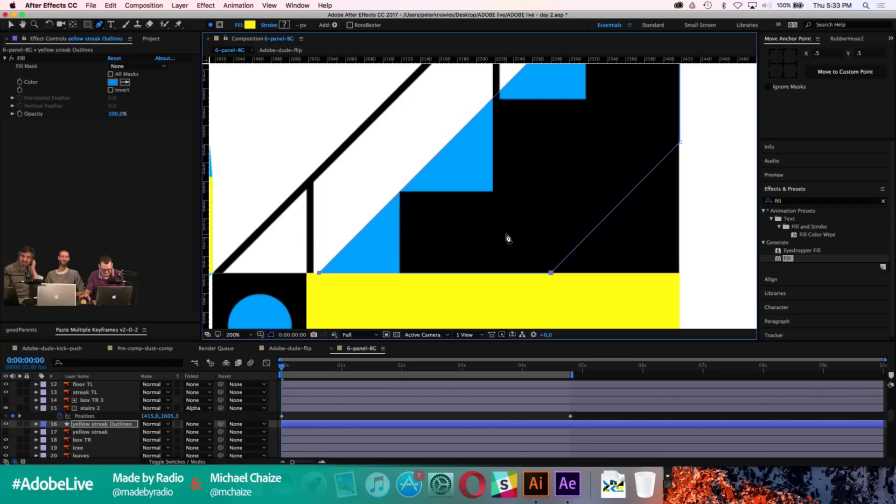
{"action": "left_click", "coordinate": [408, 418]}
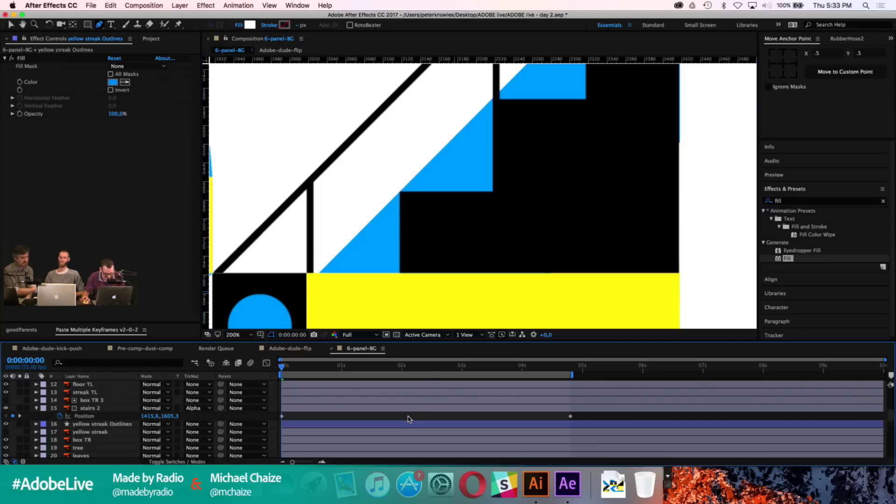
Step: Preview the 6-panel-BG animation with all panels in view to check the moving stairs
{"action": "key", "text": "space"}
{"action": "mouse_move", "coordinate": [486, 214]}
{"action": "left_mouse_down"}
{"action": "mouse_move", "coordinate": [470, 250]}
{"action": "mouse_move", "coordinate": [477, 227]}
{"action": "left_mouse_up"}
{"action": "scroll", "coordinate": [476, 226], "scroll_direction": "down", "scroll_amount": 4}
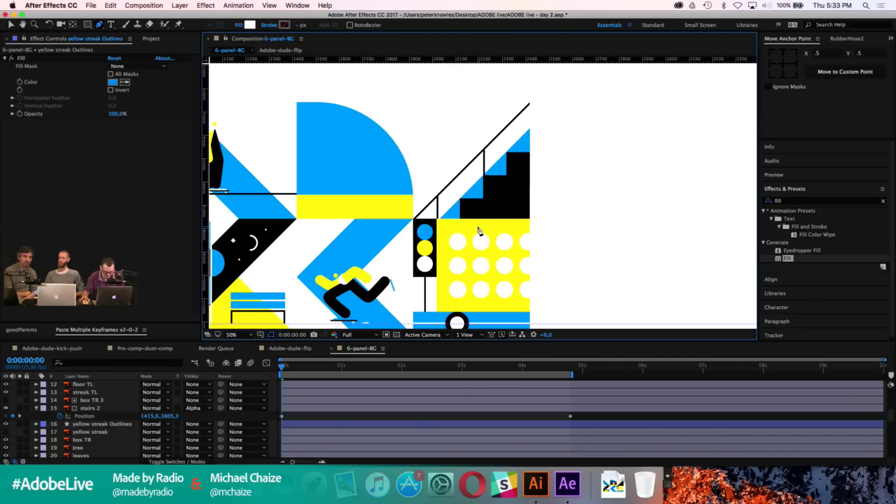
{"action": "key", "text": "space"}
{"action": "left_click_drag", "start_coordinate": [369, 260], "coordinate": [421, 252]}
{"action": "key", "text": "space"}
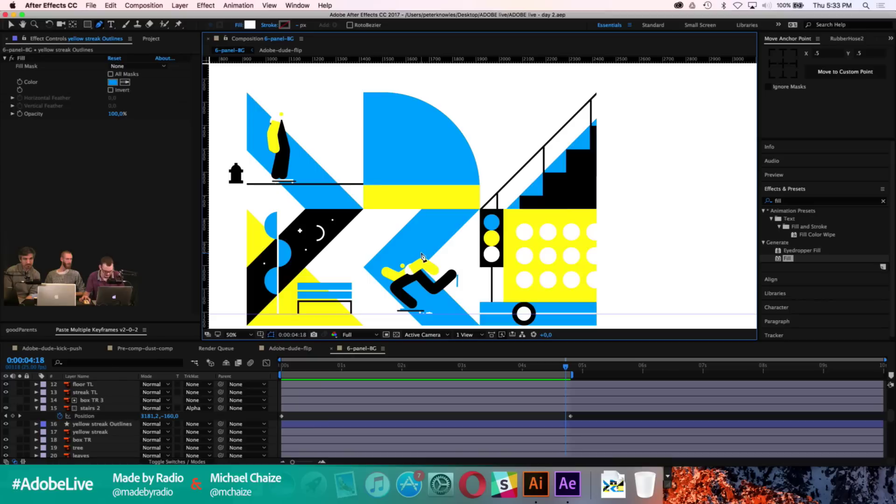
{"action": "left_click", "coordinate": [321, 420]}
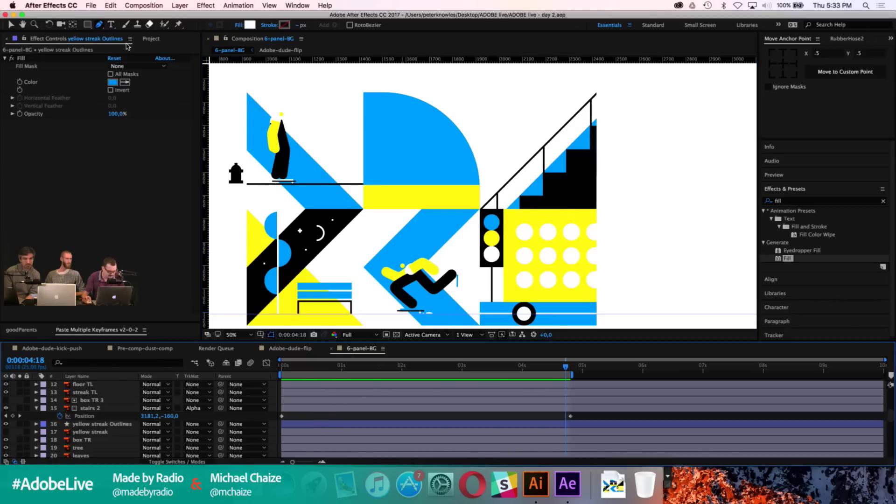
Step: Duplicate the Adobe-dude-flip composition as Adobe-dude-grind and open the copy
{"action": "left_click", "coordinate": [158, 41]}
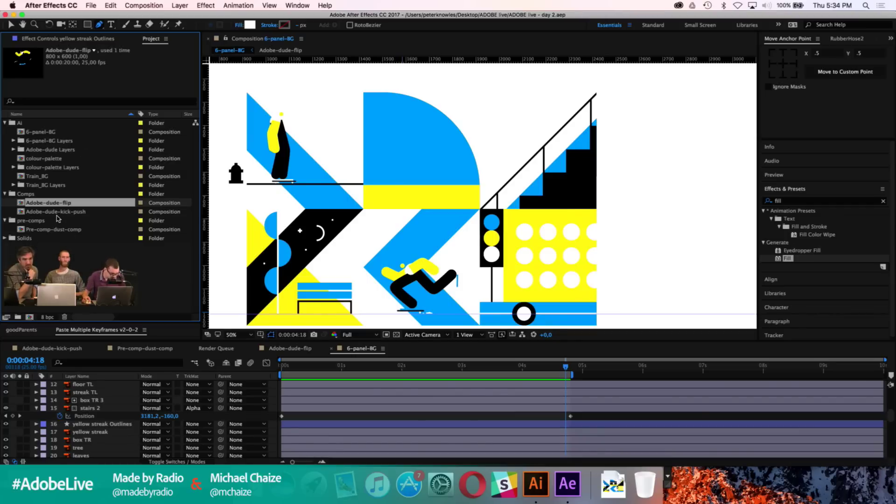
{"action": "key", "text": "super+d"}
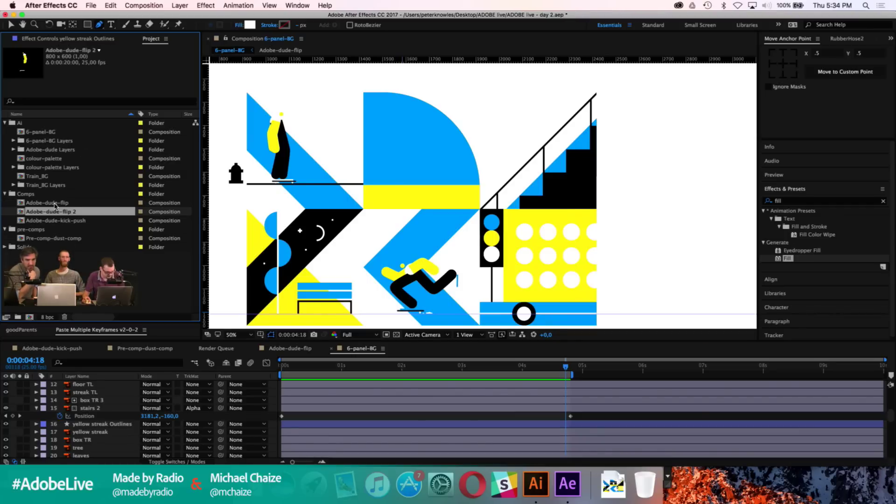
{"action": "key", "text": "Return"}
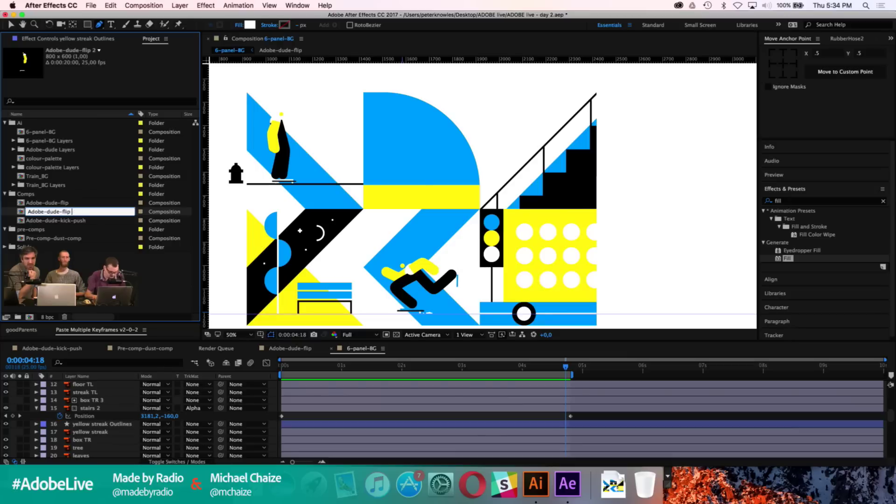
{"action": "type", "text": "grin"}
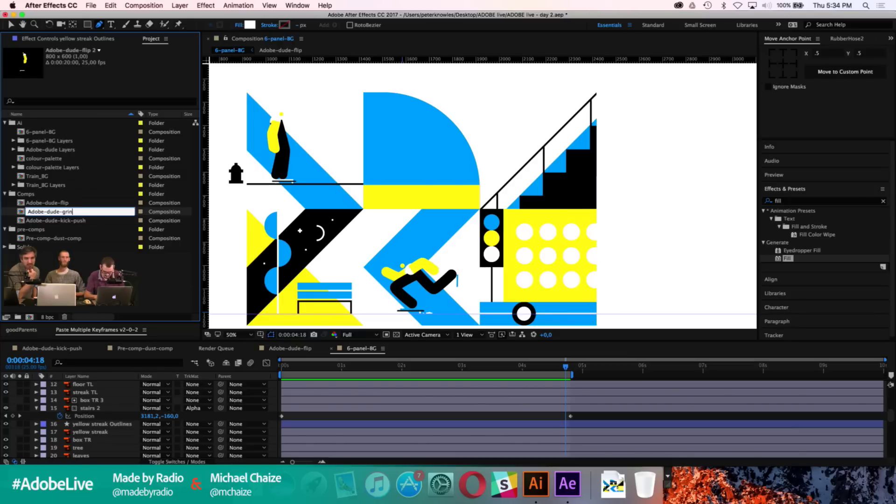
{"action": "type", "text": "d"}
{"action": "key", "text": "Return"}
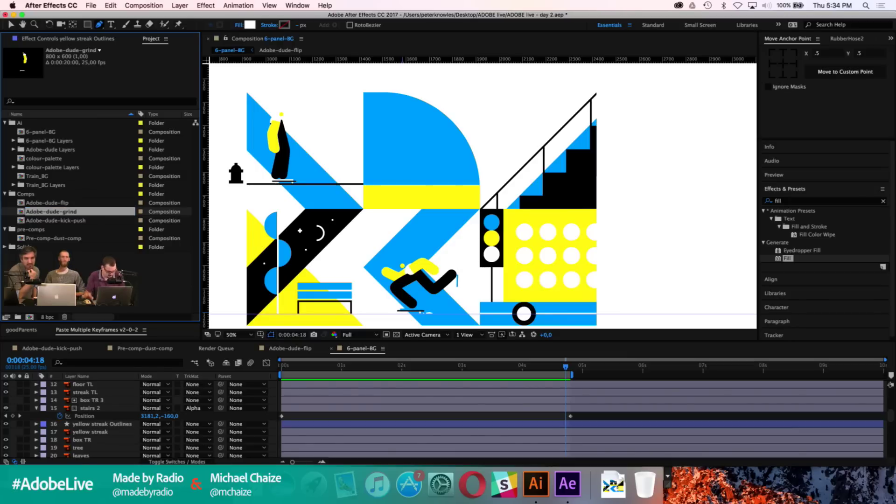
{"action": "double_click", "coordinate": [49, 213]}
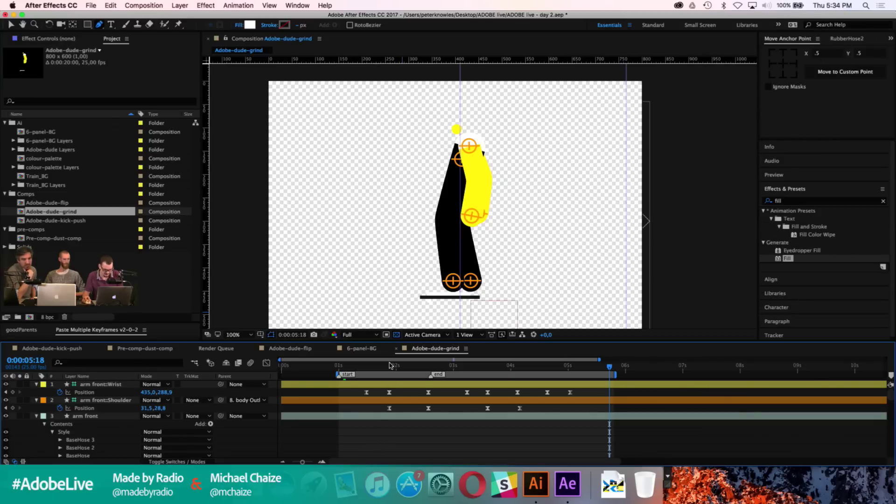
Step: Draw a white four-sided shape beside the character with the Pen tool and select its layer
{"action": "left_click", "coordinate": [310, 134]}
{"action": "left_click", "coordinate": [370, 120]}
{"action": "left_click", "coordinate": [408, 251]}
{"action": "left_click", "coordinate": [330, 261]}
{"action": "left_click", "coordinate": [311, 137]}
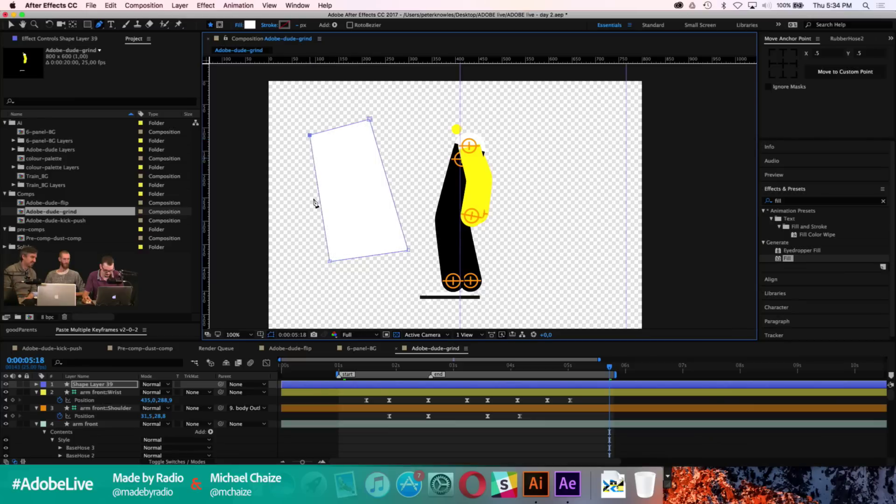
{"action": "left_click", "coordinate": [378, 387]}
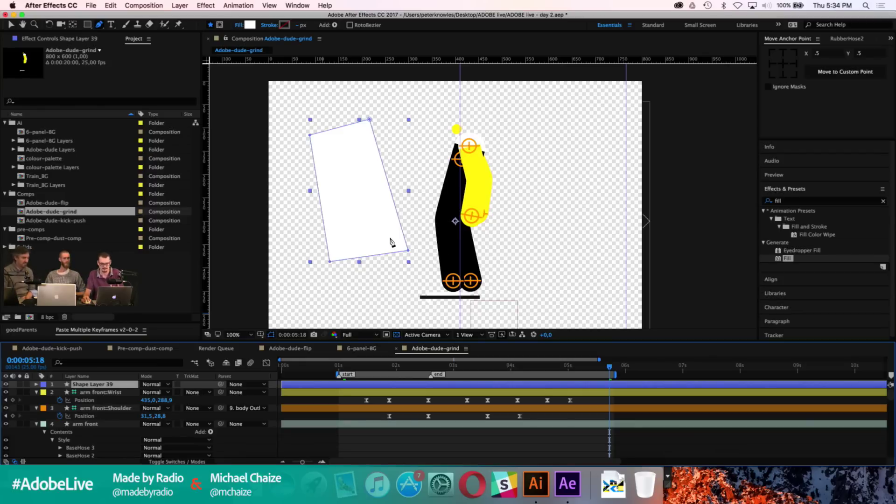
Step: Try repositioning the white shape's anchor point at and around its center, and delete the shape layer
{"action": "key", "text": "v"}
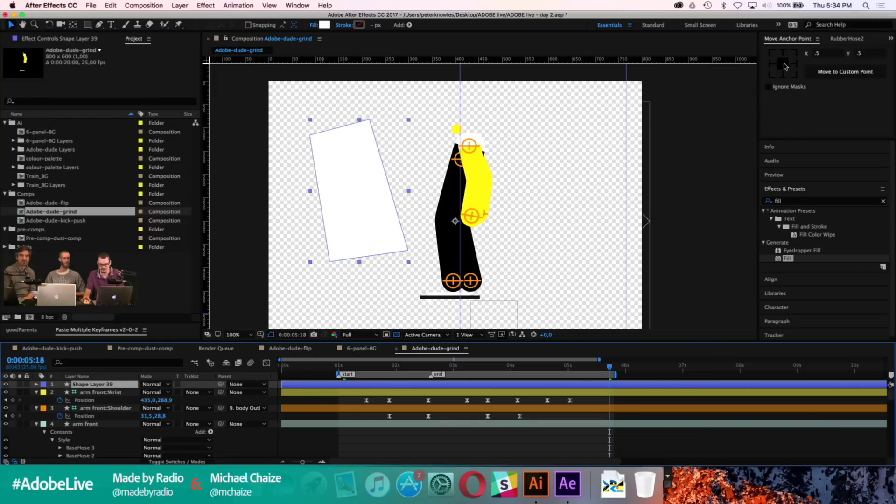
{"action": "left_click", "coordinate": [784, 65]}
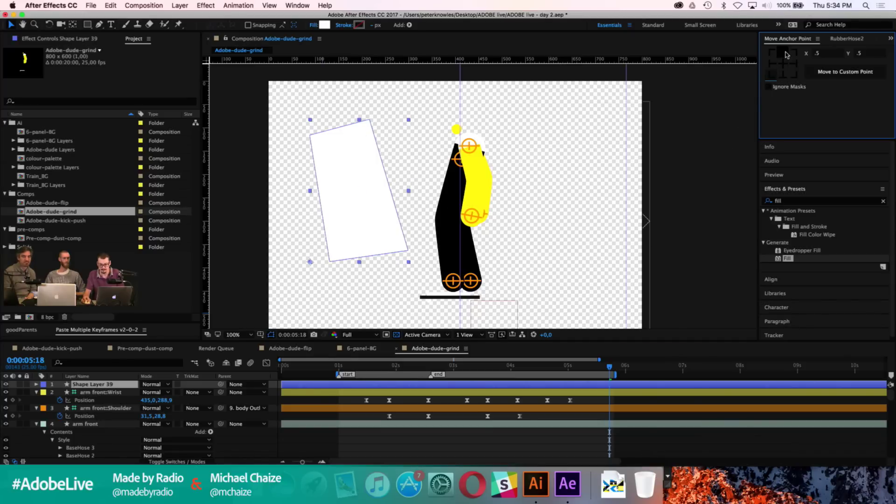
{"action": "left_click", "coordinate": [783, 63]}
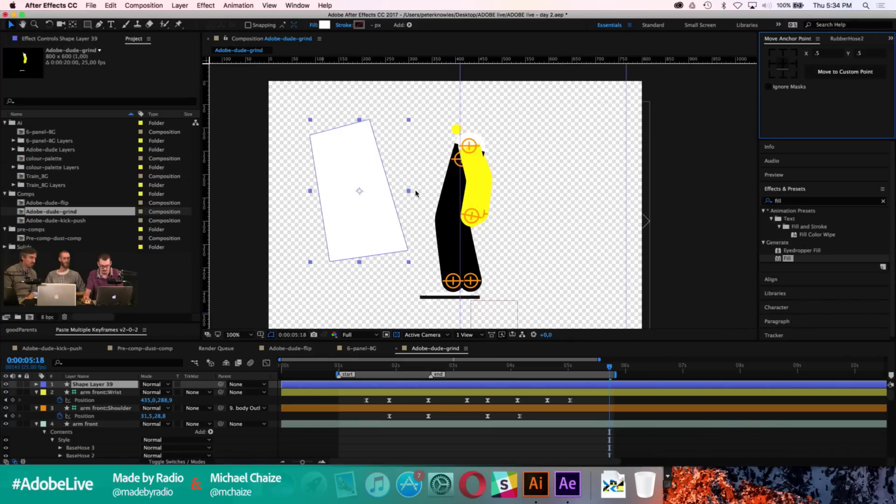
{"action": "key", "text": "y"}
{"action": "mouse_move", "coordinate": [359, 191]}
{"action": "left_mouse_down"}
{"action": "mouse_move", "coordinate": [346, 161]}
{"action": "mouse_move", "coordinate": [356, 197]}
{"action": "mouse_move", "coordinate": [365, 196]}
{"action": "left_mouse_up"}
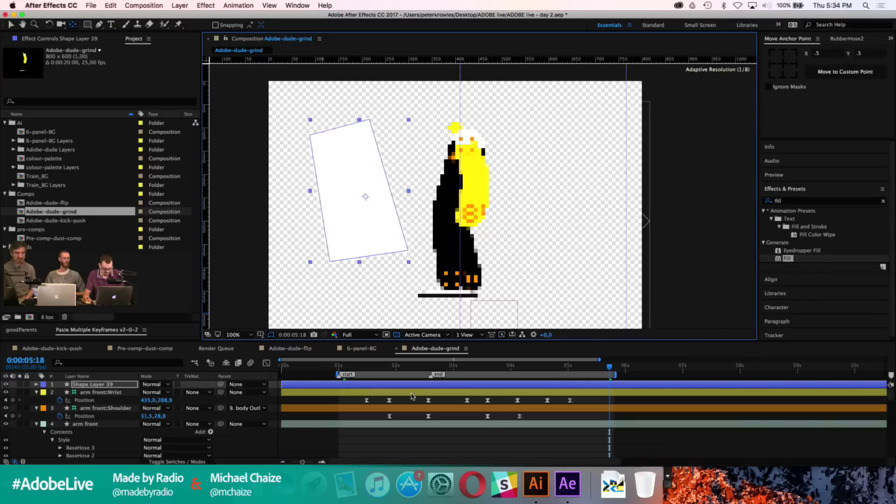
{"action": "left_click", "coordinate": [123, 387]}
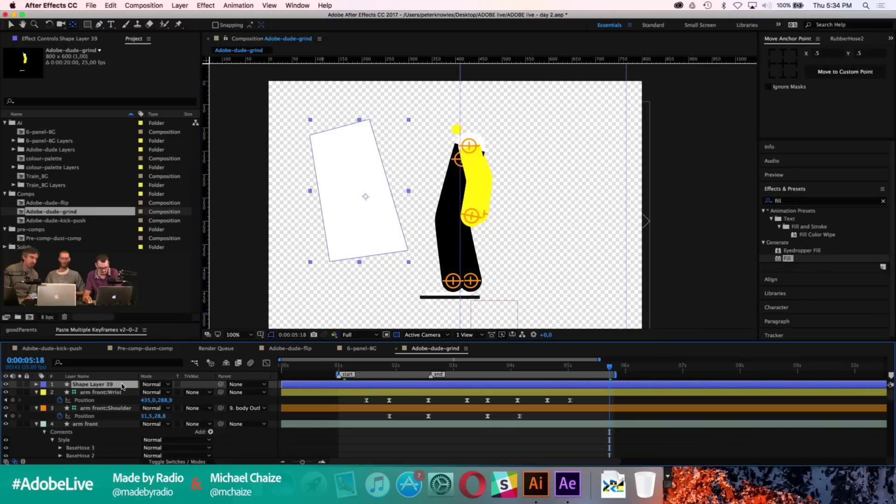
{"action": "key", "text": "Delete"}
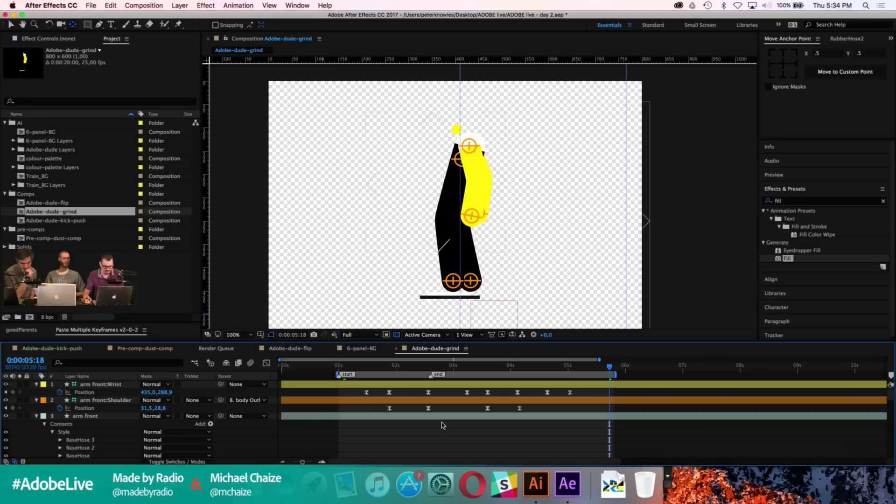
Step: Draw a new white four-sided shape, wider at its base, beside the character with the Pen tool
{"action": "key", "text": "g"}
{"action": "left_click", "coordinate": [313, 141]}
{"action": "left_click", "coordinate": [360, 124]}
{"action": "left_click", "coordinate": [374, 233]}
{"action": "left_click", "coordinate": [290, 237]}
{"action": "left_click", "coordinate": [314, 141]}
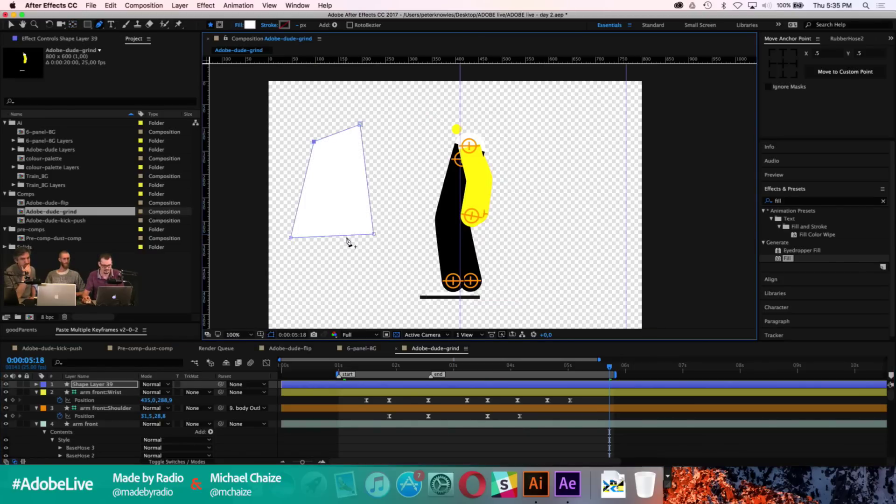
{"action": "key", "text": "v"}
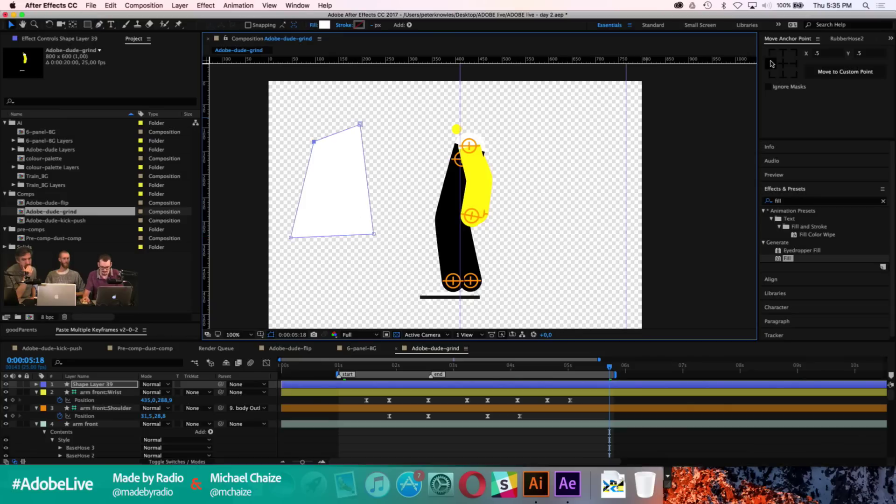
Step: Move the white shape's anchor point to its top-right corner
{"action": "left_click", "coordinate": [791, 54]}
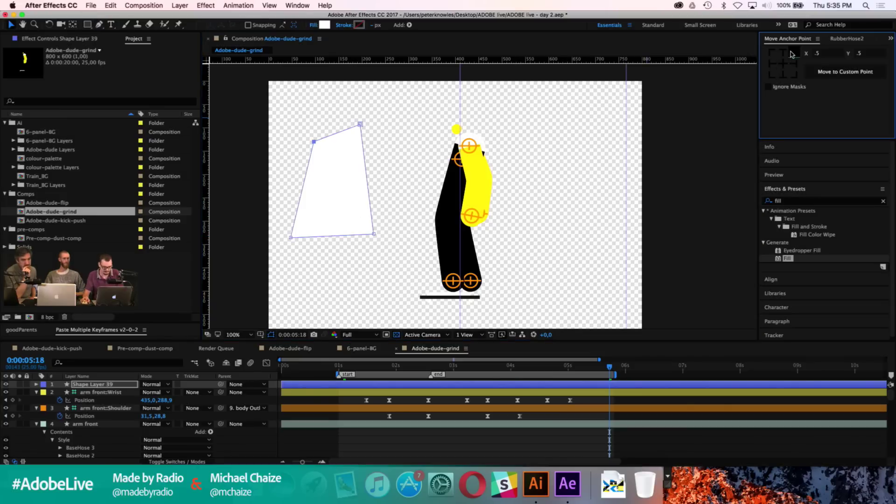
{"action": "left_click", "coordinate": [417, 386]}
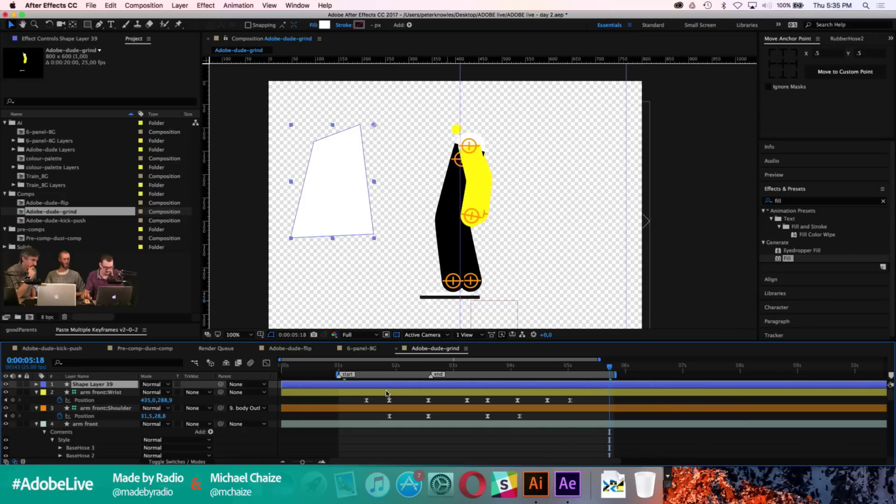
Step: Add a null object, try placing it at the base of the white shape with its rotation shown, and undo the placement
{"action": "key", "text": "super+alt+shift+y"}
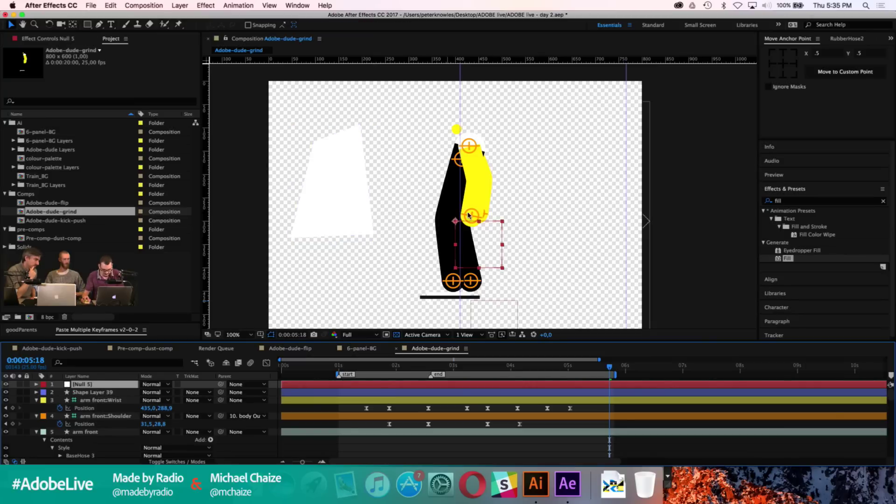
{"action": "left_click_drag", "start_coordinate": [489, 250], "coordinate": [336, 251]}
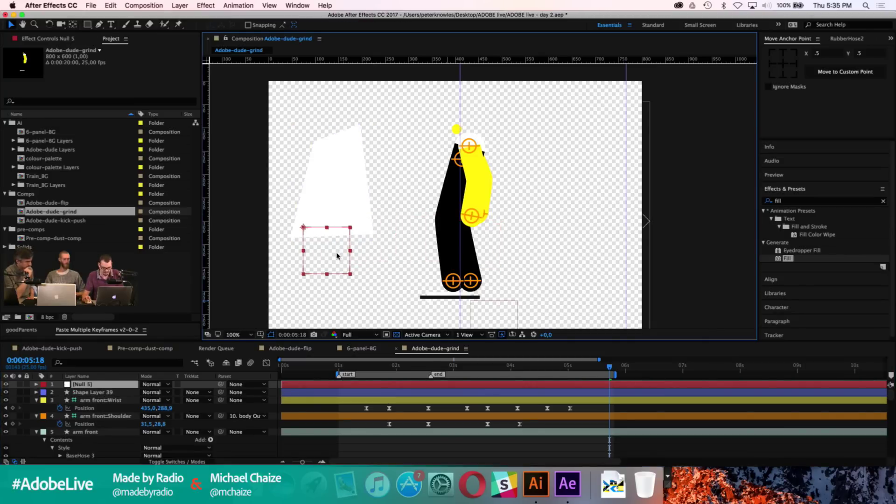
{"action": "left_click_drag", "start_coordinate": [220, 392], "coordinate": [149, 392]}
{"action": "key", "text": "r"}
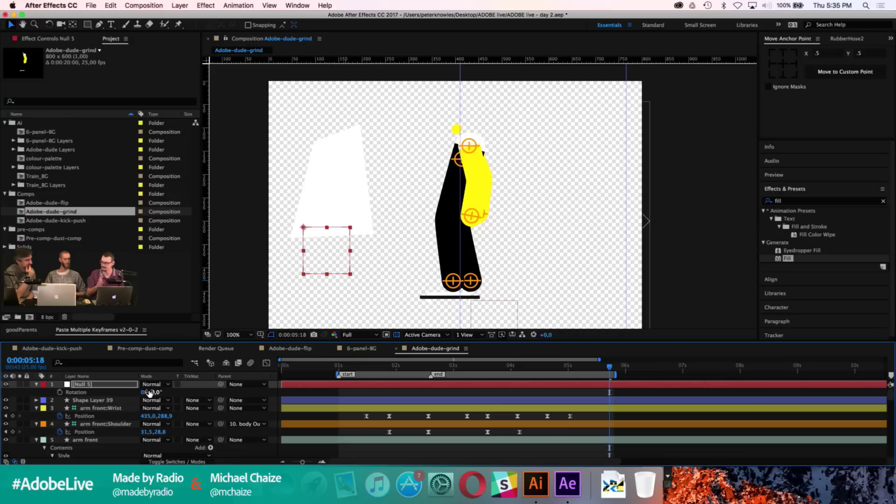
{"action": "key", "text": "super+z"}
Step: Delete the demonstration null together with the white shape layer
{"action": "left_click", "coordinate": [93, 400]}
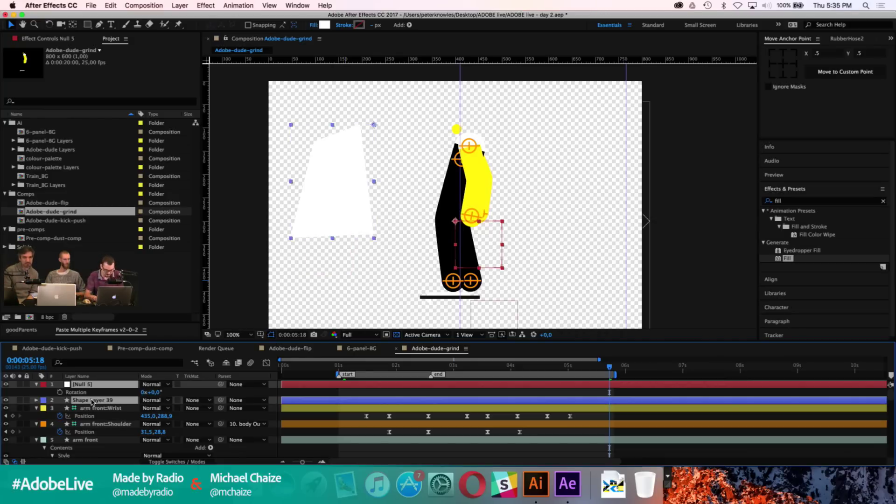
{"action": "key", "text": "Delete"}
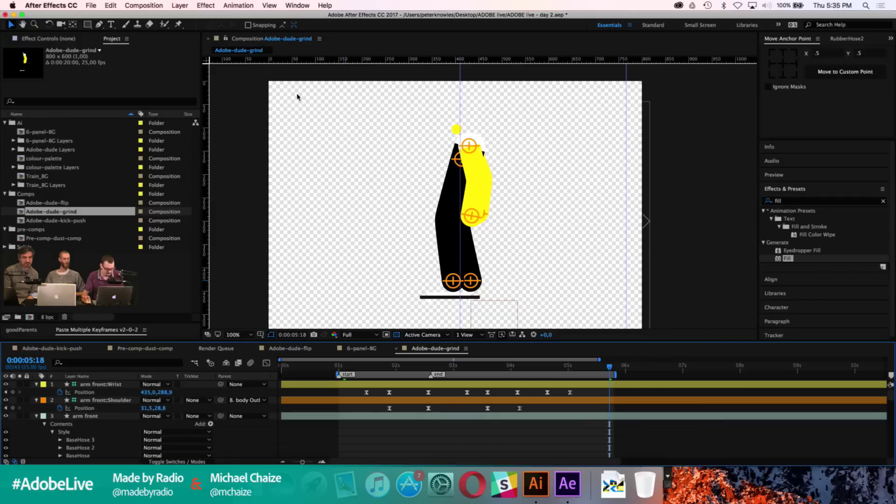
{"action": "left_click", "coordinate": [238, 53]}
Step: Show only the layers' keyframed properties in the maximized timeline, with the current time at 0:00:01:00
{"action": "left_click", "coordinate": [340, 368]}
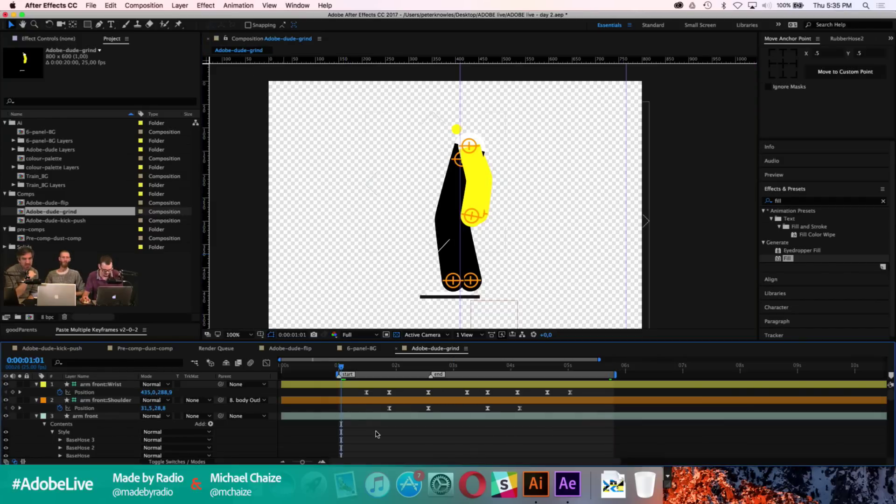
{"action": "key", "text": "grave"}
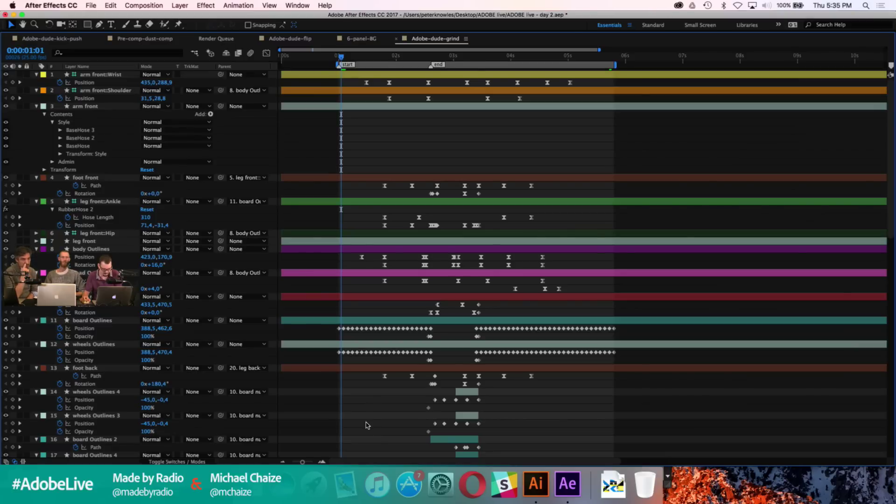
{"action": "key", "text": "u"}
{"action": "key", "text": "u"}
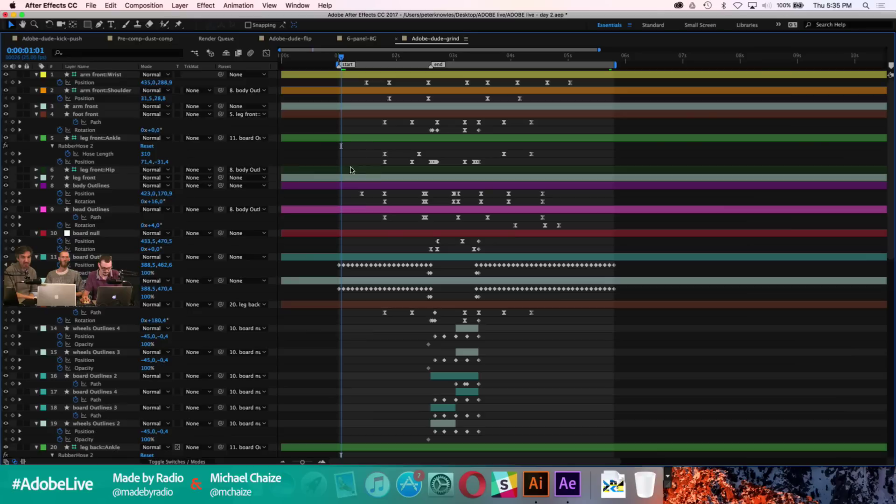
{"action": "key", "text": "Page_Up"}
Step: Delete all keyframes on the body, head, limb, board null and numbered board and wheels layers, sparing board Outlines and wheels Outlines
{"action": "left_click_drag", "start_coordinate": [325, 84], "coordinate": [634, 255]}
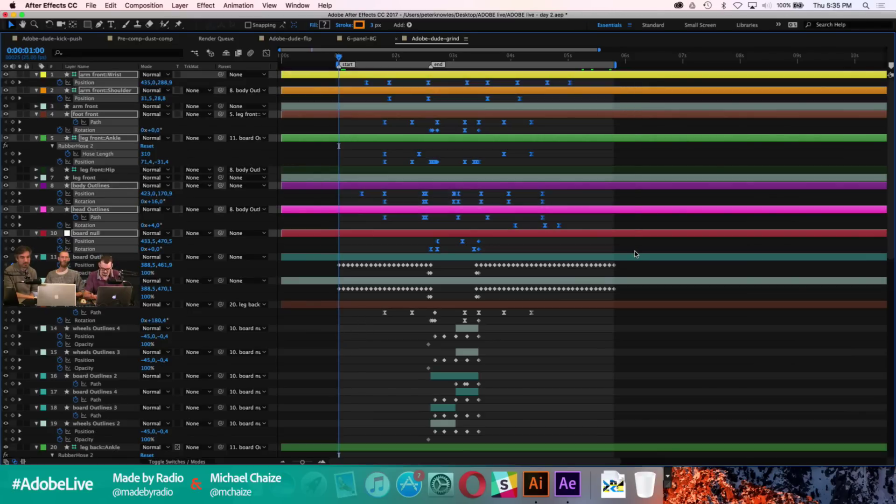
{"action": "key", "text": "Delete"}
{"action": "left_click_drag", "start_coordinate": [331, 313], "coordinate": [639, 295]}
{"action": "key", "text": "Delete"}
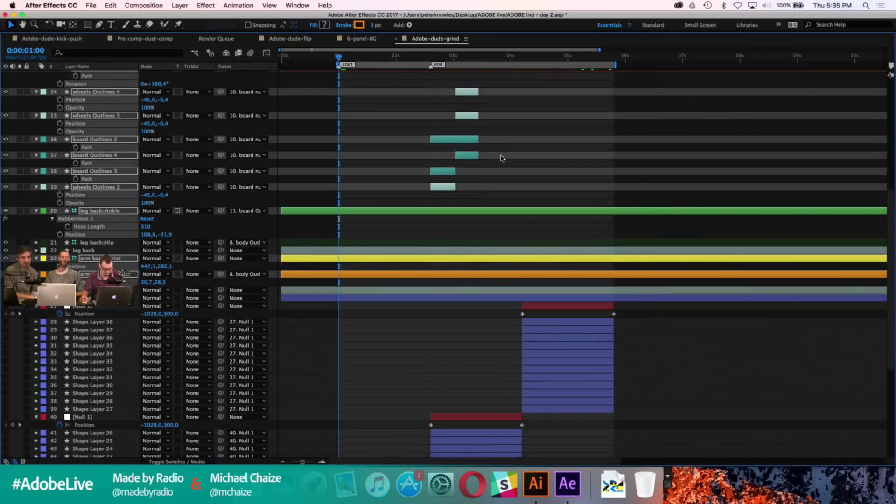
Step: Delete the short flip-trick layers wheels Outlines 2 to 4 and board Outlines 2 to 4
{"action": "left_click", "coordinate": [501, 170]}
{"action": "scroll", "coordinate": [506, 224], "scroll_direction": "up", "scroll_amount": 5}
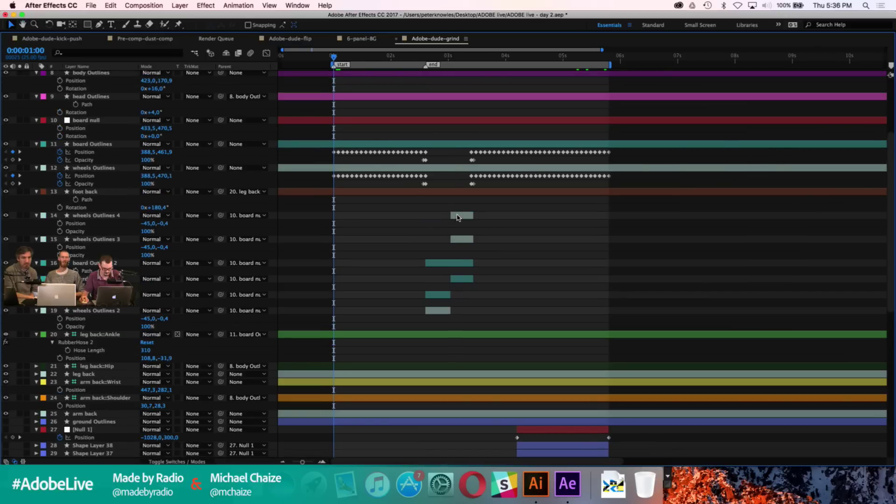
{"action": "left_click", "coordinate": [458, 217]}
{"action": "left_click", "coordinate": [443, 313], "text": "shift"}
{"action": "key", "text": "Delete"}
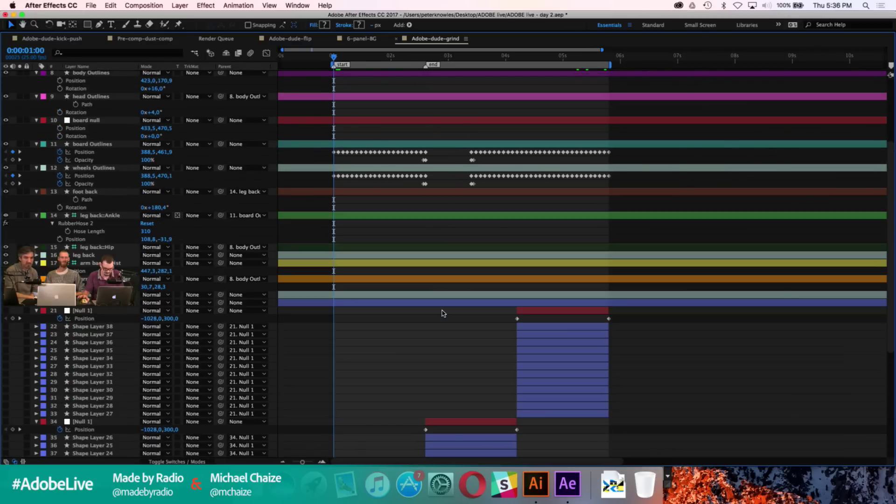
Step: Delete the Opacity keyframes of board Outlines and wheels Outlines
{"action": "left_click_drag", "start_coordinate": [454, 208], "coordinate": [454, 269]}
{"action": "scroll", "coordinate": [454, 269], "scroll_direction": "up", "scroll_amount": 1}
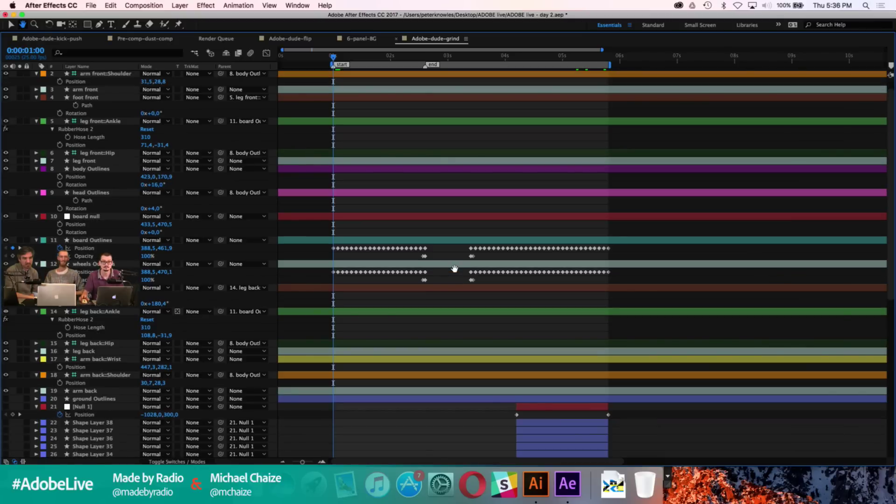
{"action": "key", "text": "v"}
{"action": "left_click_drag", "start_coordinate": [437, 274], "coordinate": [510, 264]}
{"action": "left_click_drag", "start_coordinate": [417, 277], "coordinate": [519, 298]}
{"action": "key", "text": "Delete"}
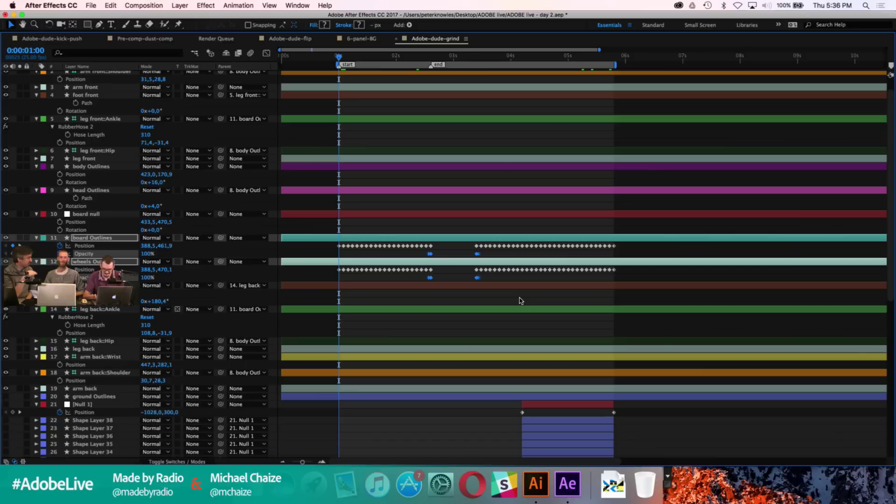
Step: Delete the Position keyframes after 0:00:02:17 on board Outlines and wheels Outlines
{"action": "left_click", "coordinate": [430, 62]}
{"action": "key", "text": "Page_Down"}
{"action": "key", "text": "Page_Down"}
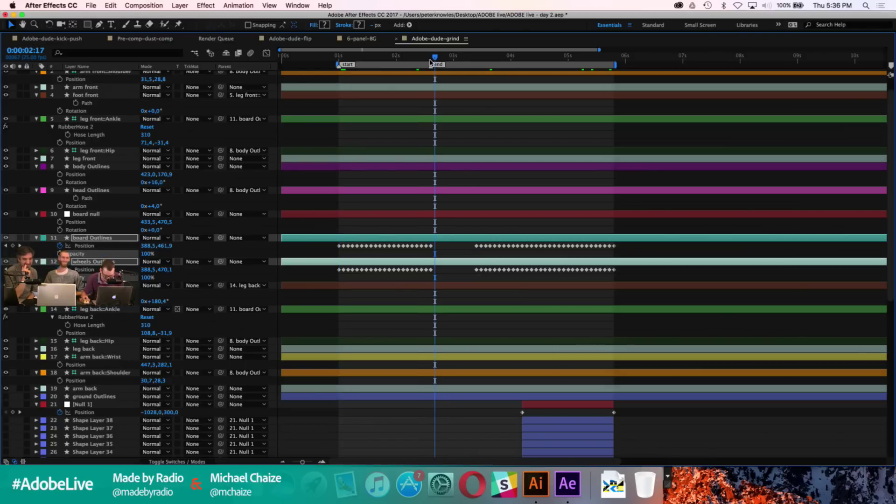
{"action": "left_click_drag", "start_coordinate": [448, 243], "coordinate": [628, 259]}
{"action": "key", "text": "Delete"}
{"action": "left_click_drag", "start_coordinate": [470, 268], "coordinate": [635, 286]}
{"action": "key", "text": "Delete"}
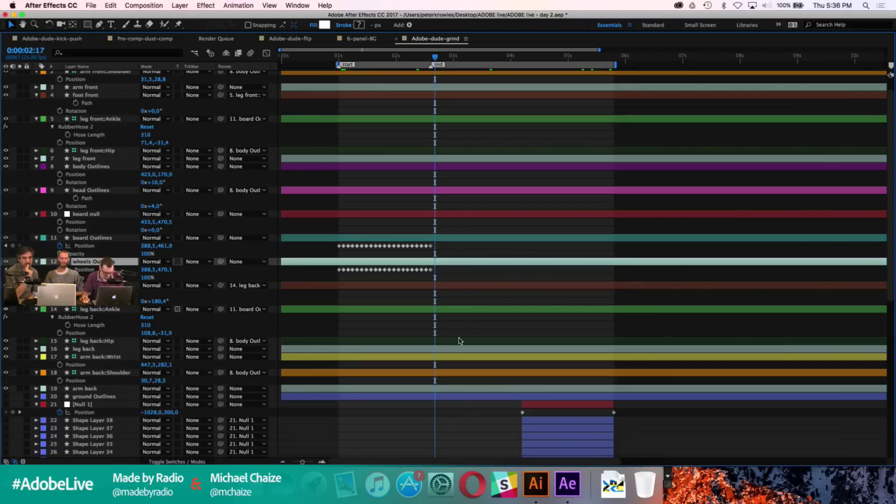
Step: Examine the skateboard close up at the start and end of its remaining Position keyframes
{"action": "key", "text": "grave"}
{"action": "scroll", "coordinate": [412, 427], "scroll_direction": "down", "scroll_amount": 5}
{"action": "scroll", "coordinate": [413, 427], "scroll_direction": "up", "scroll_amount": 5}
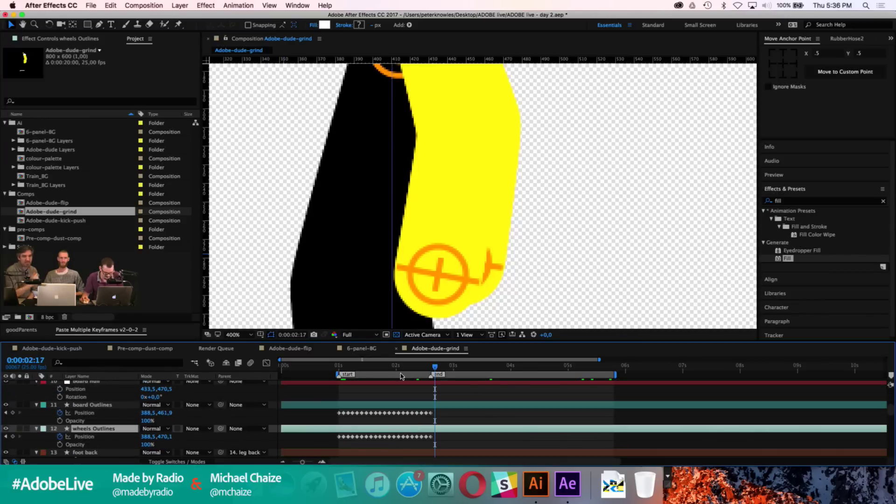
{"action": "key", "text": "slash"}
{"action": "key", "text": "h"}
{"action": "left_click_drag", "start_coordinate": [435, 268], "coordinate": [468, 229]}
{"action": "scroll", "coordinate": [450, 165], "scroll_direction": "up", "scroll_amount": 3}
{"action": "key", "text": "v"}
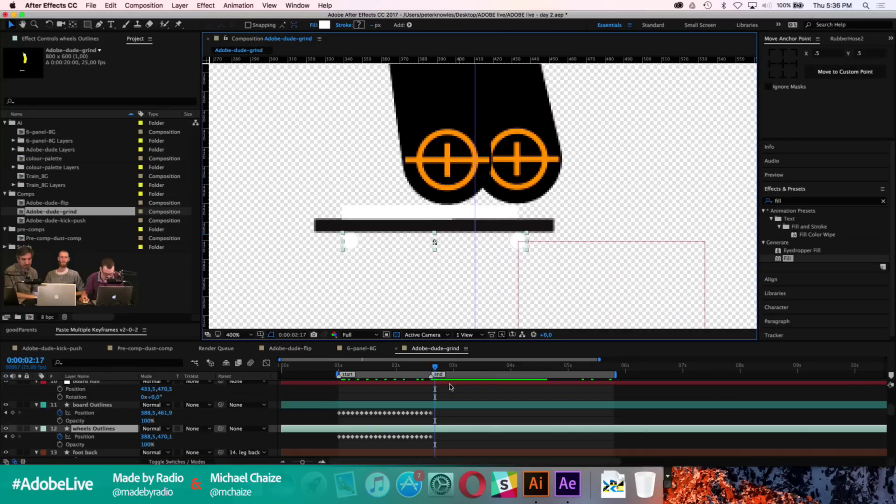
{"action": "left_click", "coordinate": [440, 422]}
{"action": "left_click", "coordinate": [430, 369]}
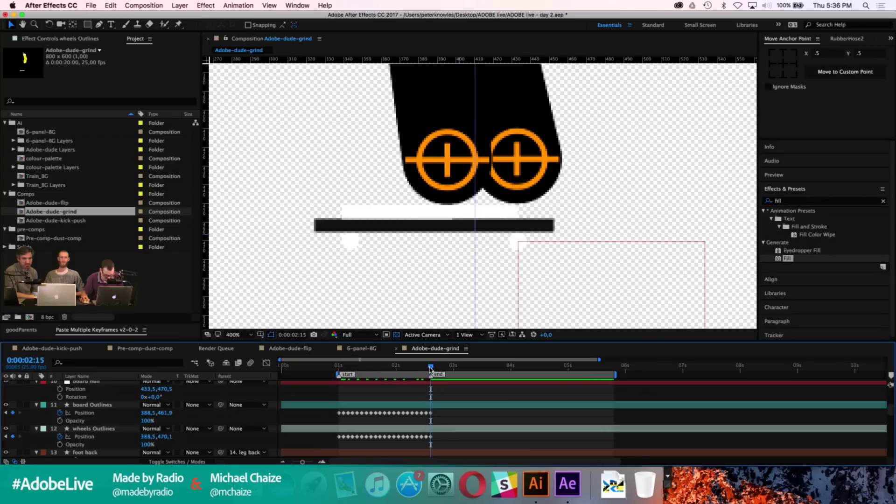
{"action": "left_click", "coordinate": [338, 369]}
{"action": "key", "text": "Page_Down"}
{"action": "key", "text": "Page_Down"}
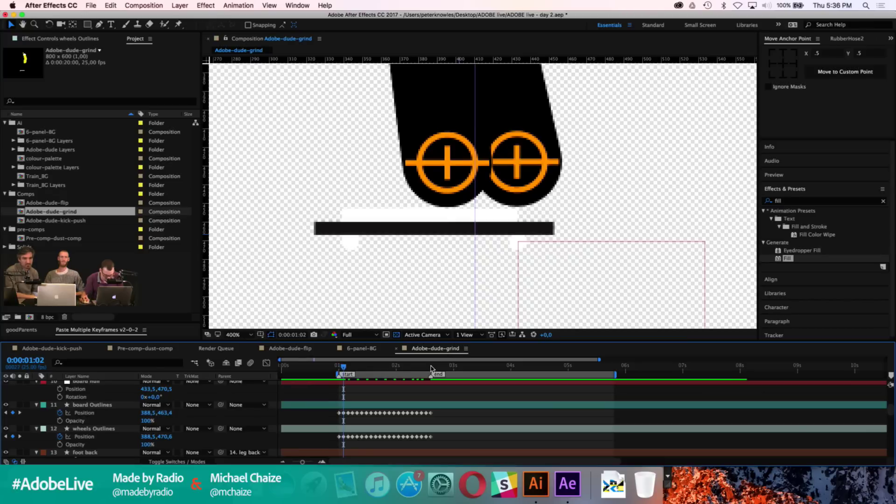
Step: Copy all Position keyframes of board Outlines and paste them at 0:00:02:15
{"action": "left_click", "coordinate": [430, 369]}
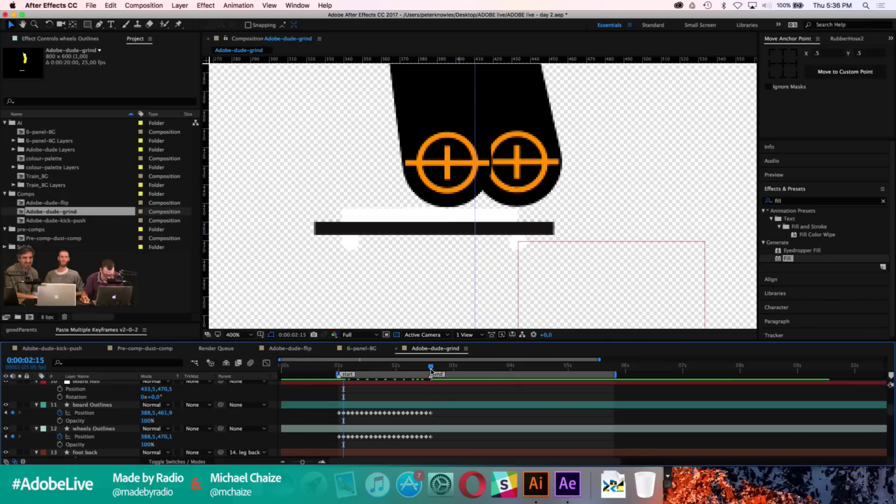
{"action": "left_click_drag", "start_coordinate": [331, 414], "coordinate": [438, 419]}
{"action": "key", "text": "ctrl+c"}
{"action": "key", "text": "ctrl+v"}
Step: Copy the Position keyframes of wheels Outlines and paste them at 0:00:02:15 and again at 0:00:04:05
{"action": "left_click", "coordinate": [93, 428]}
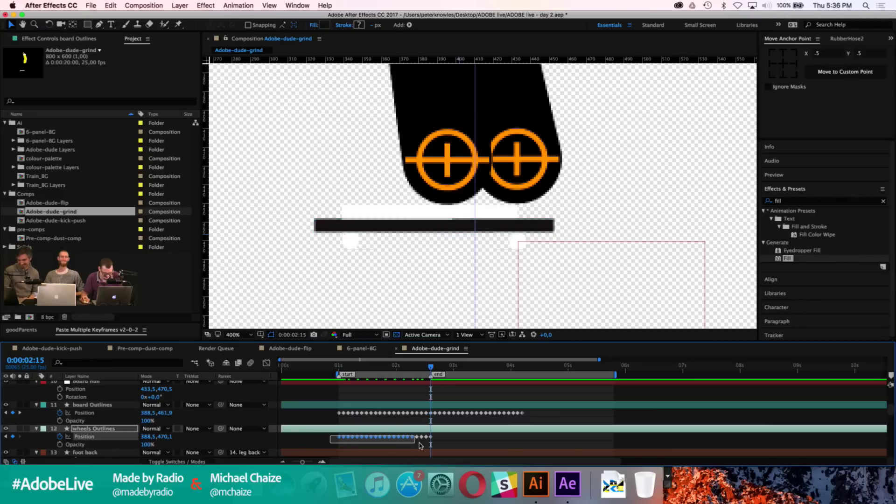
{"action": "left_click", "coordinate": [84, 436]}
{"action": "key", "text": "ctrl+v"}
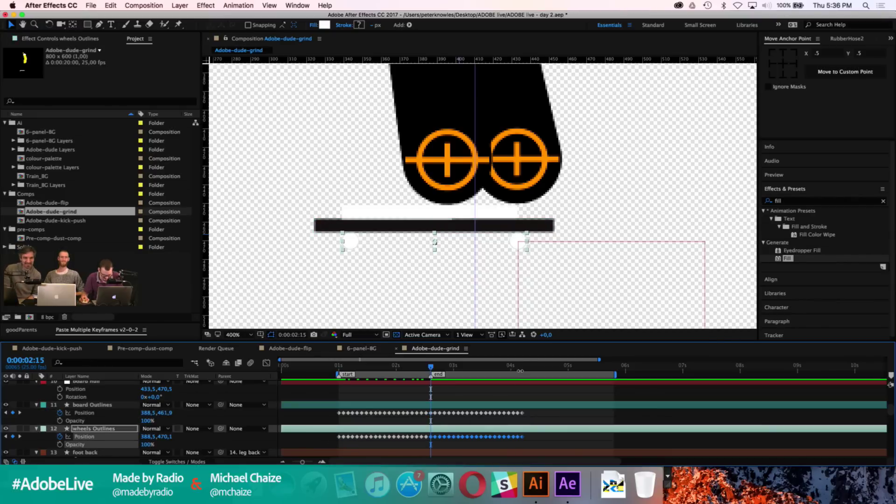
{"action": "left_click", "coordinate": [523, 369]}
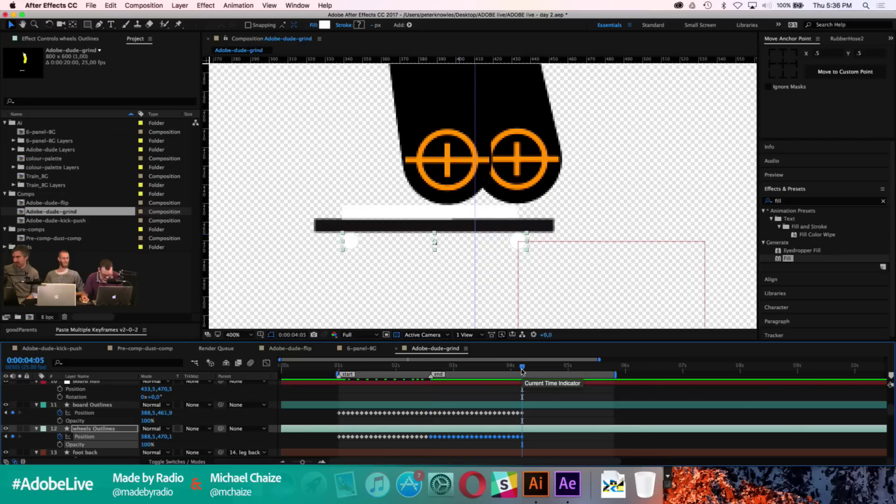
{"action": "key", "text": "ctrl+v"}
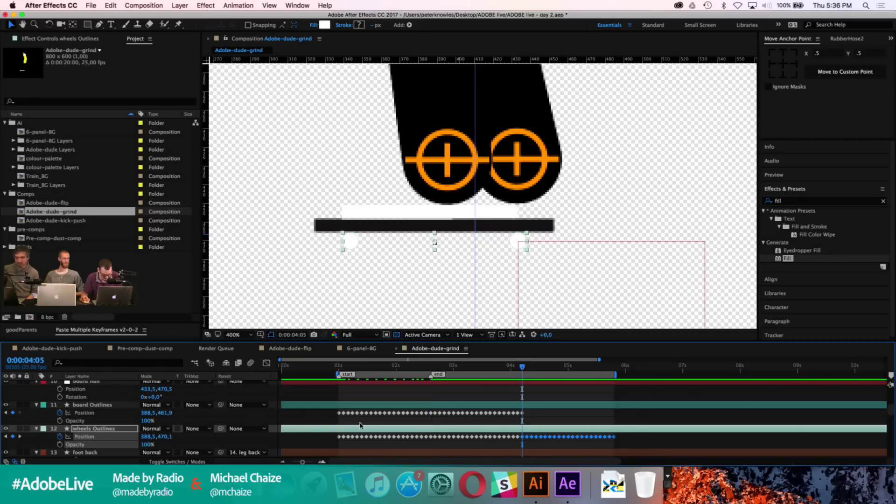
{"action": "left_click_drag", "start_coordinate": [336, 418], "coordinate": [422, 421]}
{"action": "key", "text": "ctrl+c"}
{"action": "key", "text": "ctrl+v"}
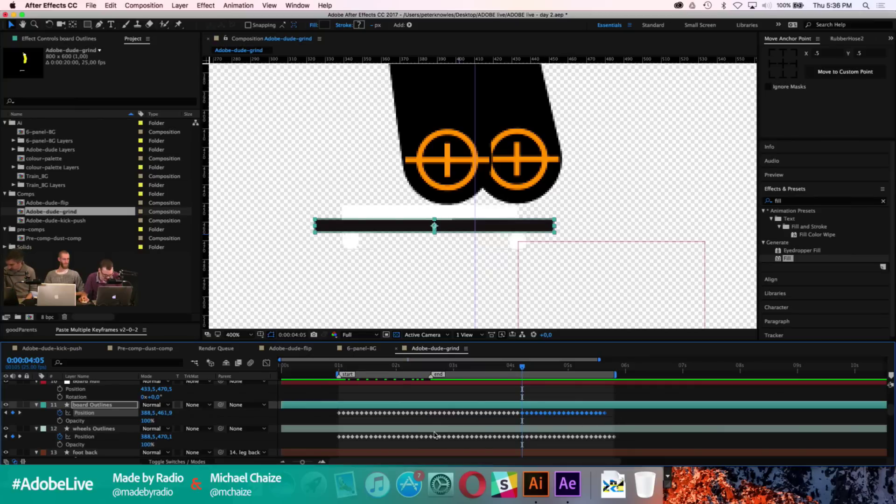
{"action": "key", "text": "ctrl+z"}
Step: Paste the copied Position keyframes of board Outlines at 0:00:04:05 and delete the surplus ones beyond the work area's end
{"action": "left_click_drag", "start_coordinate": [329, 415], "coordinate": [451, 423]}
{"action": "key", "text": "ctrl+c"}
{"action": "key", "text": "ctrl+v"}
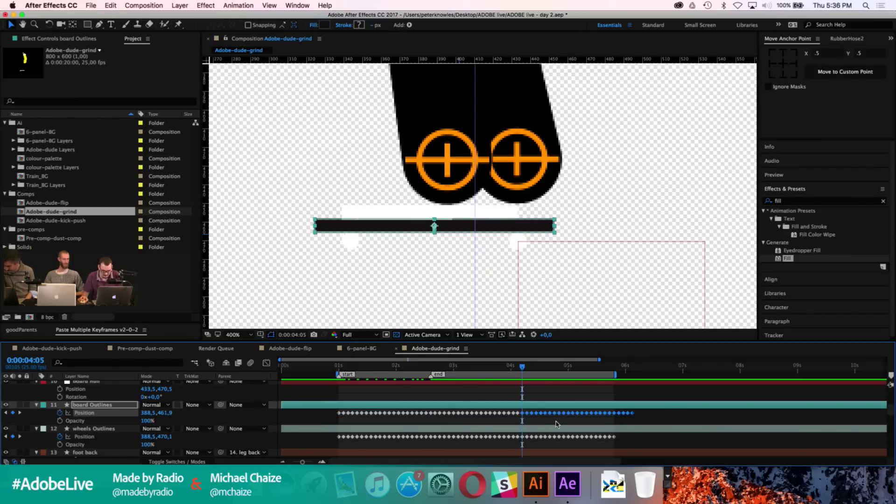
{"action": "left_click", "coordinate": [579, 420]}
{"action": "left_click_drag", "start_coordinate": [644, 411], "coordinate": [617, 425]}
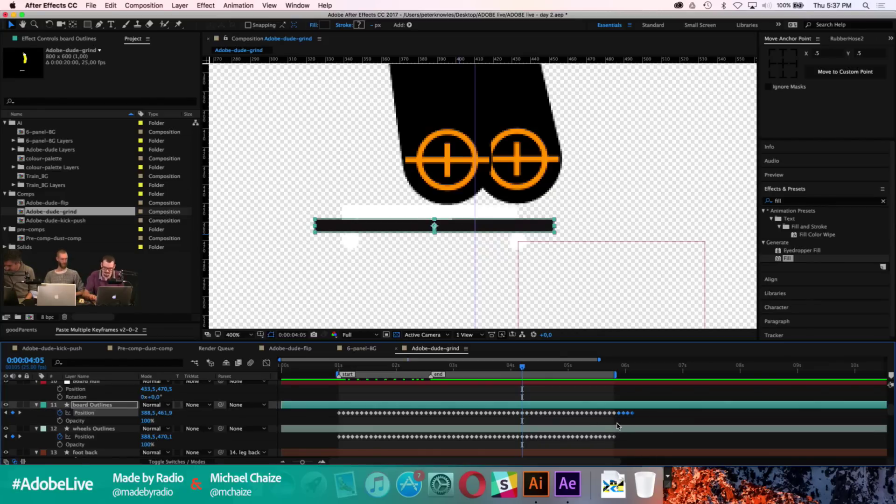
{"action": "key", "text": "Delete"}
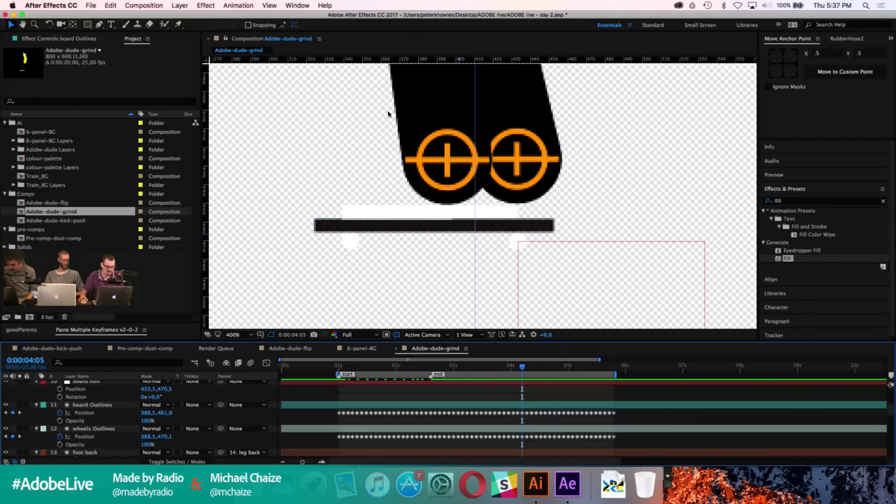
Step: Return to 0:00:01:00 with the whole character back in view
{"action": "left_click", "coordinate": [233, 56]}
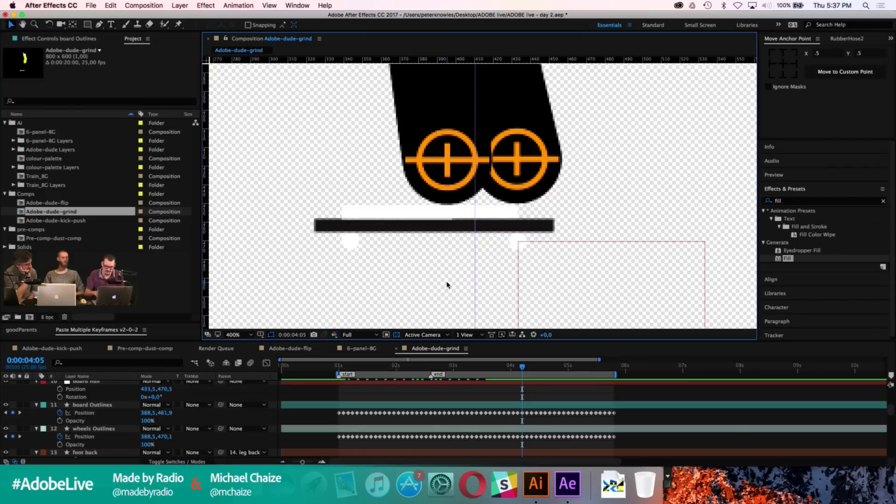
{"action": "scroll", "coordinate": [446, 285], "scroll_direction": "down", "scroll_amount": 2}
{"action": "key", "text": "h"}
{"action": "left_click_drag", "start_coordinate": [472, 117], "coordinate": [461, 220]}
{"action": "scroll", "coordinate": [460, 221], "scroll_direction": "down", "scroll_amount": 1}
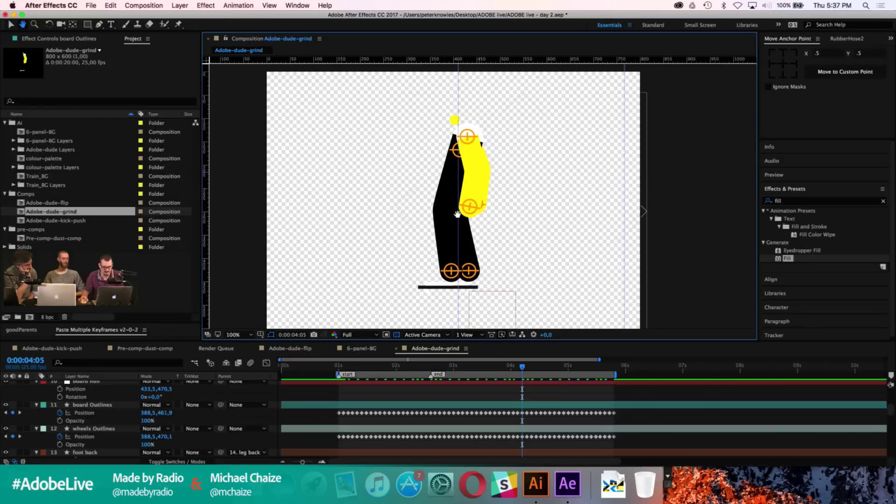
{"action": "key", "text": "v"}
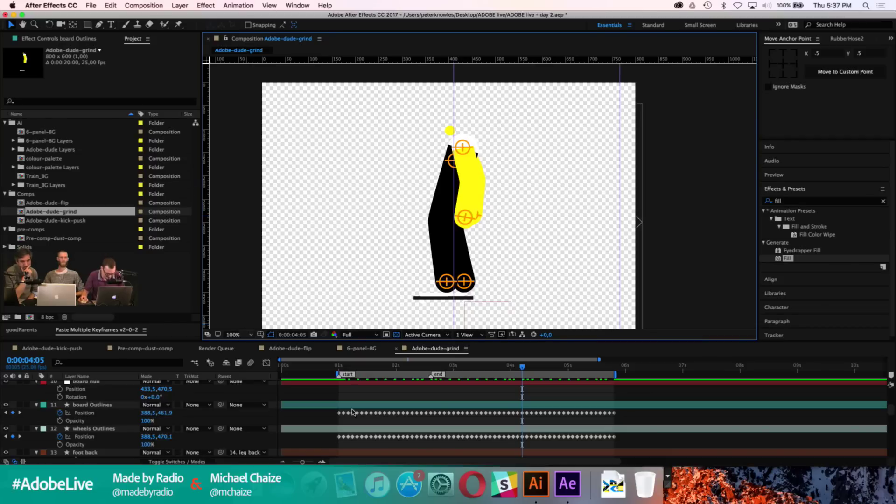
{"action": "left_click", "coordinate": [339, 368]}
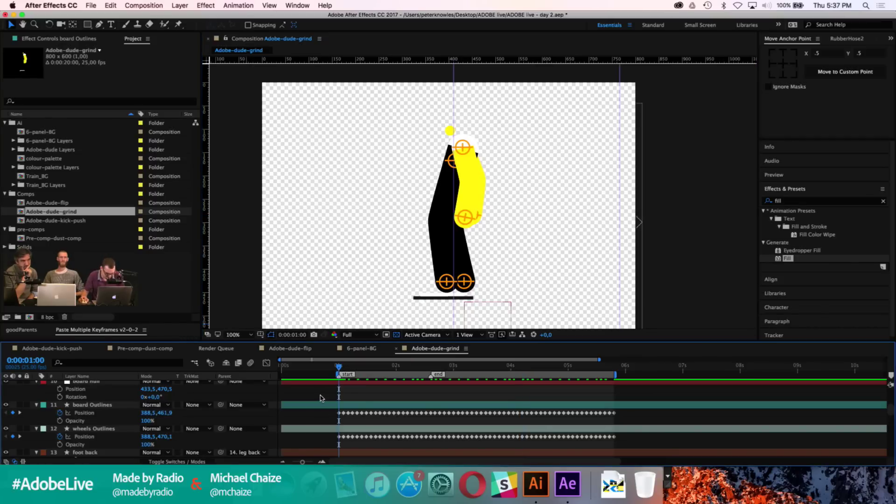
Step: Save the project and add the Adobe-dude-grind composition as the uppermost layer of the 6-panel-BG composition
{"action": "key", "text": "super+s"}
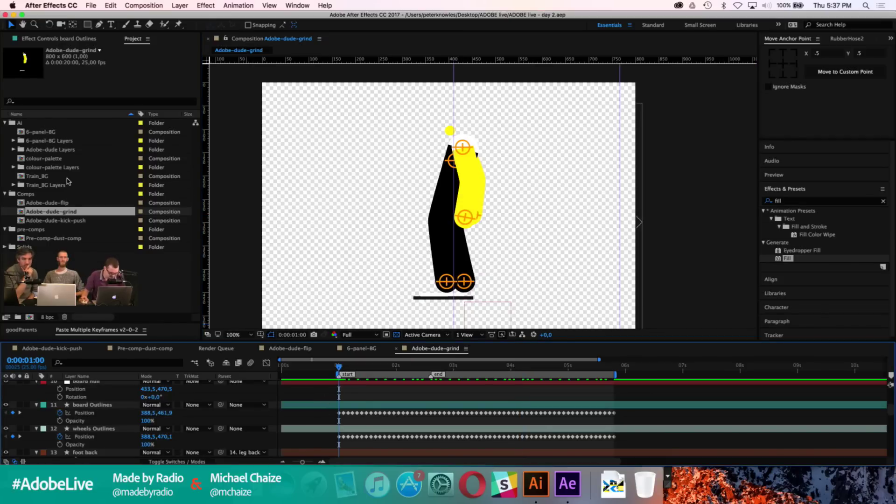
{"action": "left_click", "coordinate": [369, 348]}
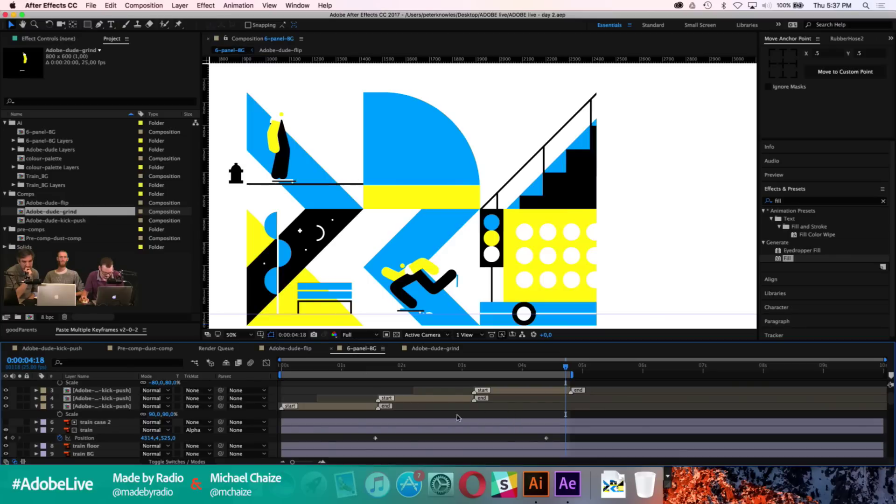
{"action": "scroll", "coordinate": [345, 407], "scroll_direction": "up", "scroll_amount": 2}
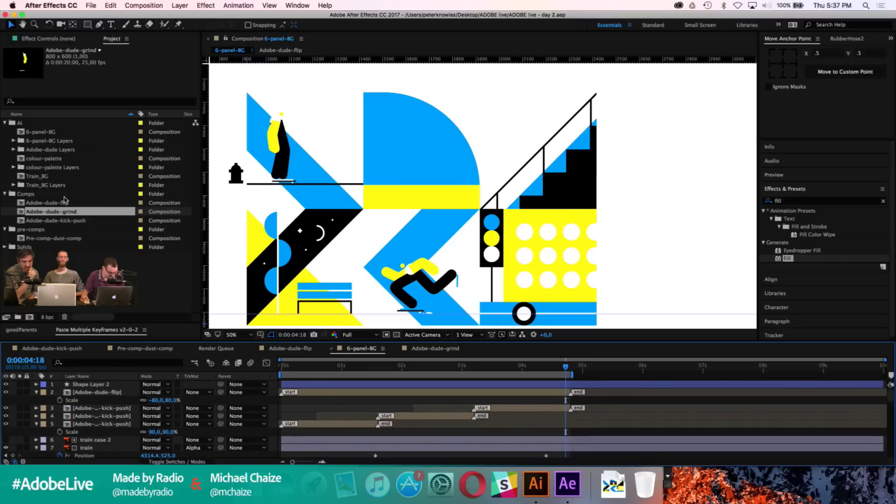
{"action": "left_click_drag", "start_coordinate": [51, 215], "coordinate": [79, 385]}
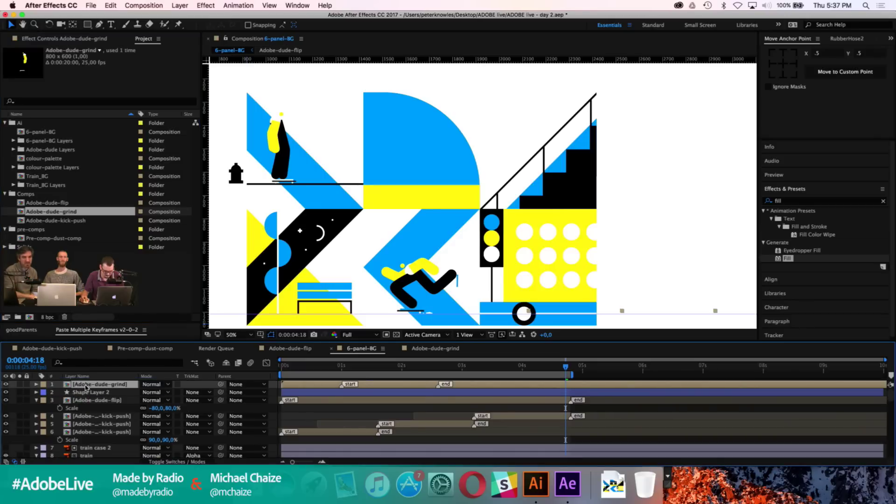
Step: Preview the 6-panel-BG animation and compare the staircase and traffic-light panels at 0:00:00:00 and 0:00:04:20
{"action": "left_click_drag", "start_coordinate": [595, 242], "coordinate": [538, 180]}
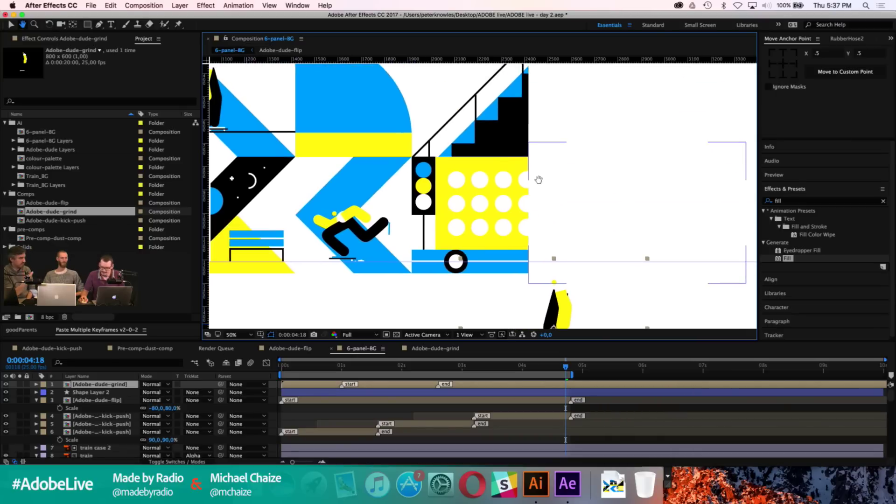
{"action": "key", "text": "v"}
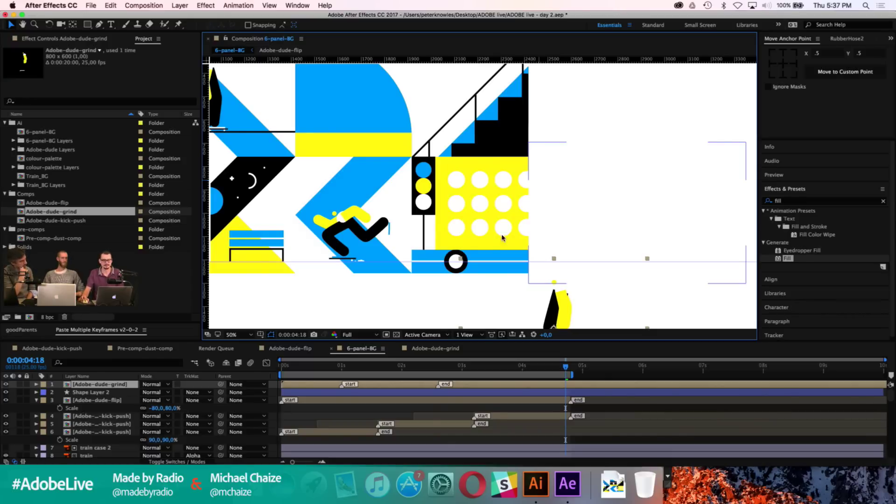
{"action": "left_click", "coordinate": [281, 371]}
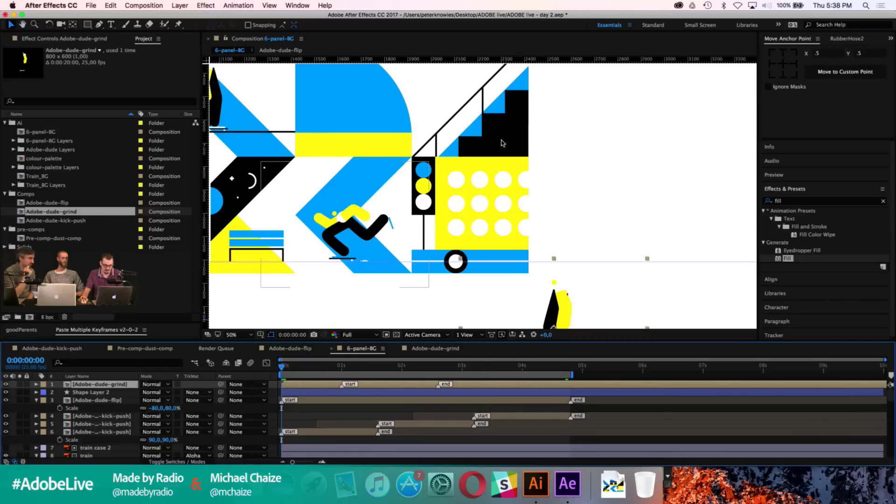
{"action": "left_click_drag", "start_coordinate": [547, 122], "coordinate": [534, 221]}
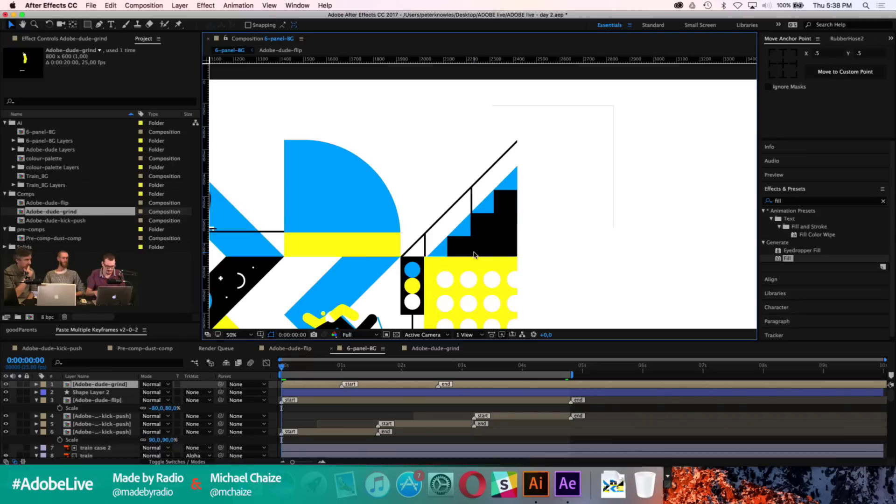
{"action": "key", "text": "space"}
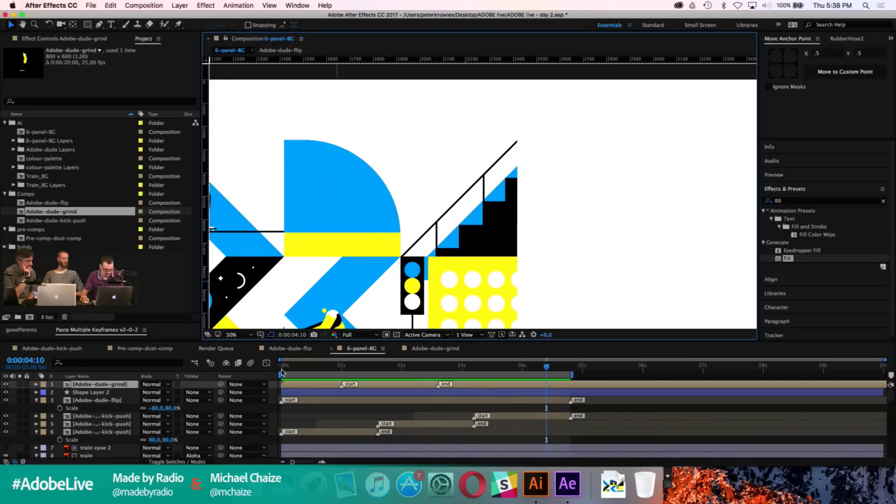
{"action": "key", "text": "space"}
{"action": "left_click_drag", "start_coordinate": [405, 218], "coordinate": [402, 120]}
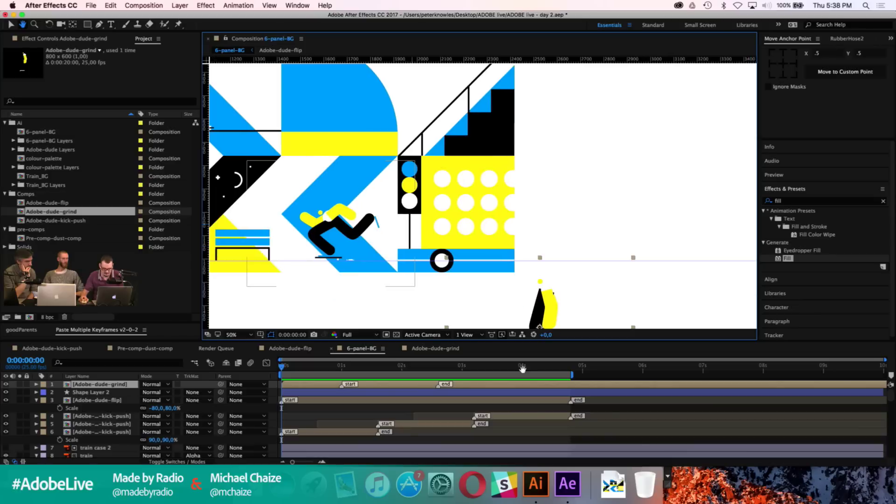
{"action": "left_click", "coordinate": [569, 370]}
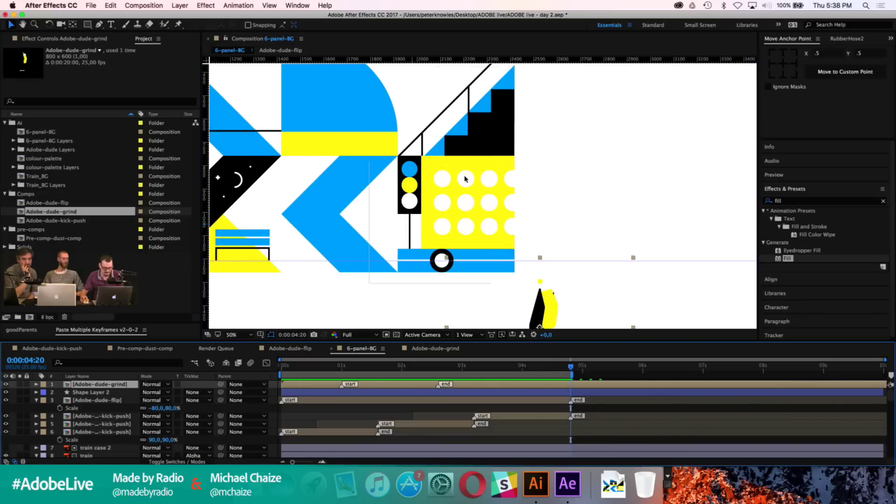
{"action": "left_click", "coordinate": [282, 370]}
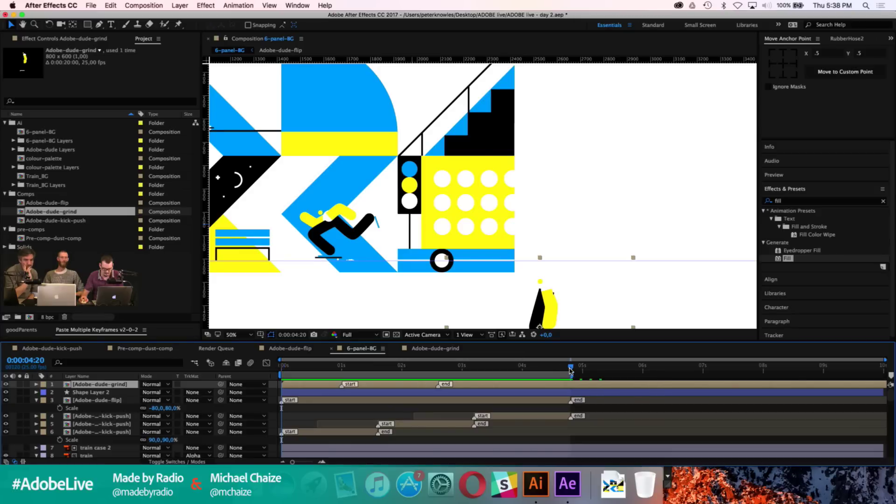
{"action": "left_click", "coordinate": [570, 369]}
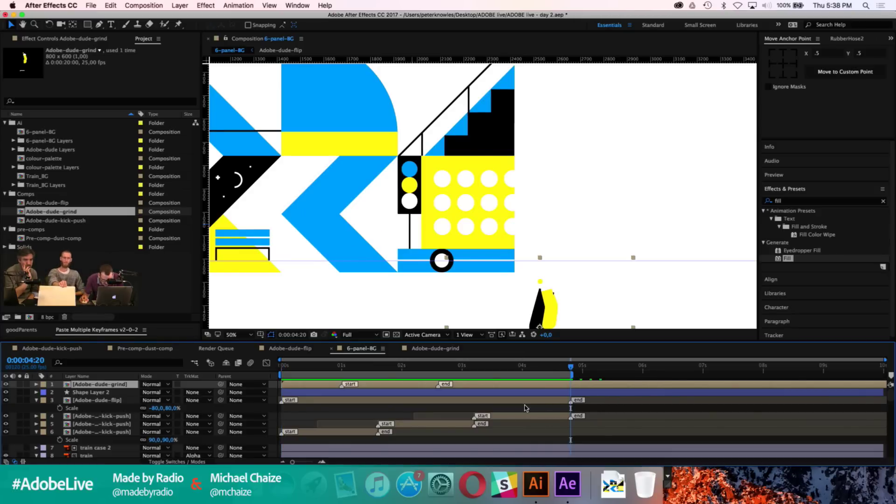
Step: Place the Adobe-dude-grind figure over the staircase handrail and move its anchor point to the board's front end at the rail
{"action": "left_click_drag", "start_coordinate": [392, 135], "coordinate": [374, 109]}
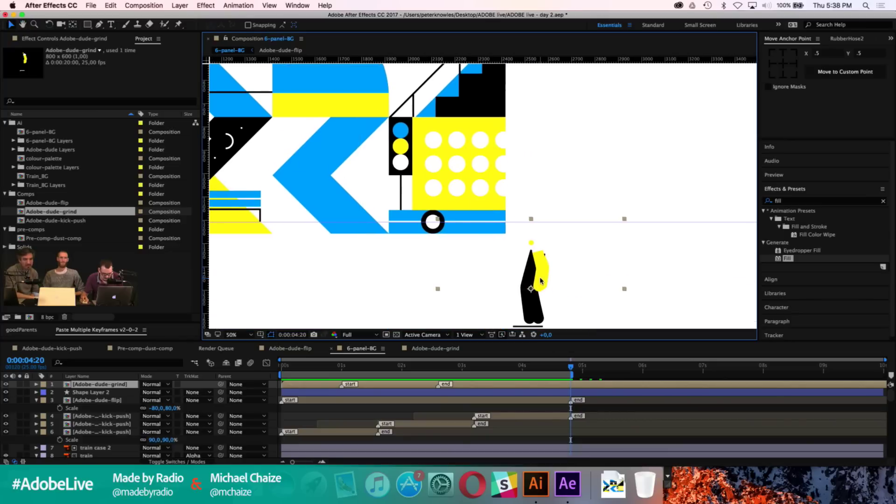
{"action": "left_click_drag", "start_coordinate": [528, 271], "coordinate": [443, 295]}
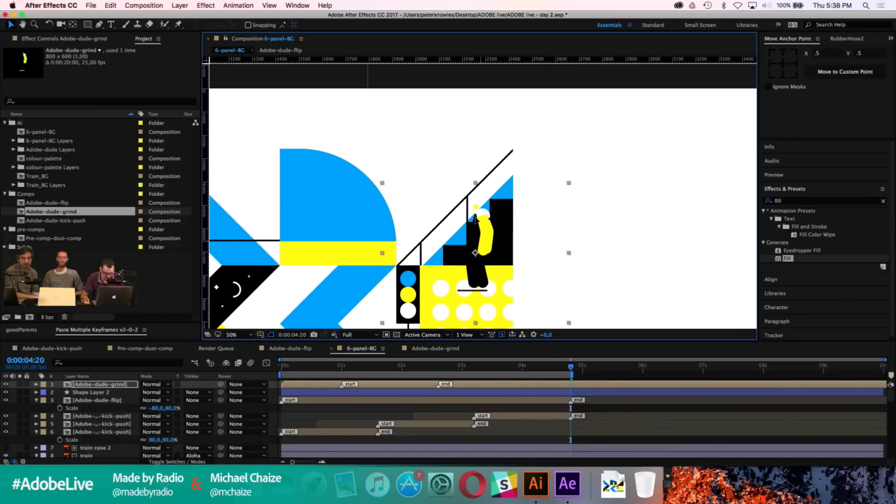
{"action": "left_click_drag", "start_coordinate": [458, 159], "coordinate": [460, 231]}
{"action": "scroll", "coordinate": [524, 205], "scroll_direction": "up", "scroll_amount": 2}
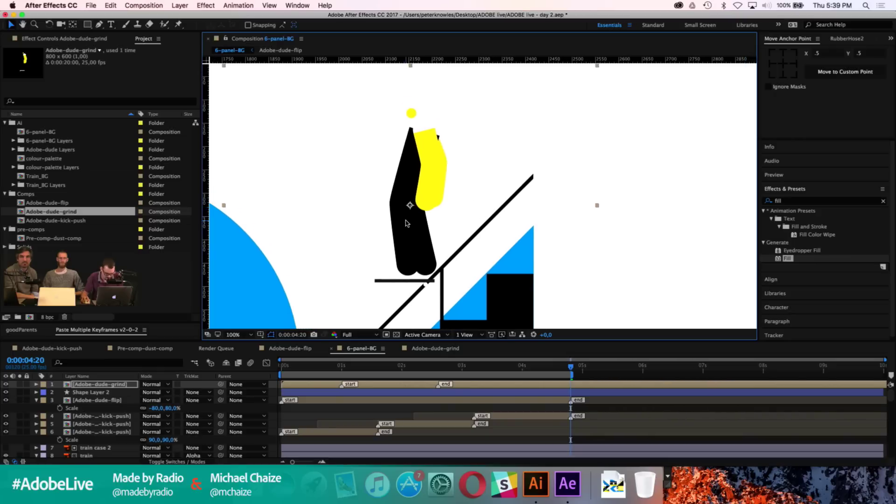
{"action": "key", "text": "y"}
{"action": "left_click_drag", "start_coordinate": [410, 205], "coordinate": [426, 286]}
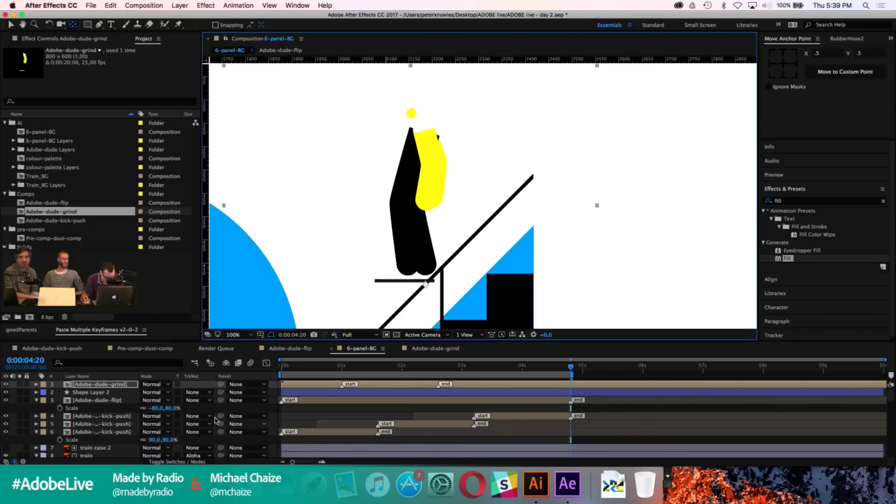
Step: Set the Adobe-dude-grind layer's rotation to -30° and nudge it up and along so the board's front touches the handrail
{"action": "key", "text": "r"}
{"action": "left_click", "coordinate": [155, 392]}
{"action": "type", "text": "-30"}
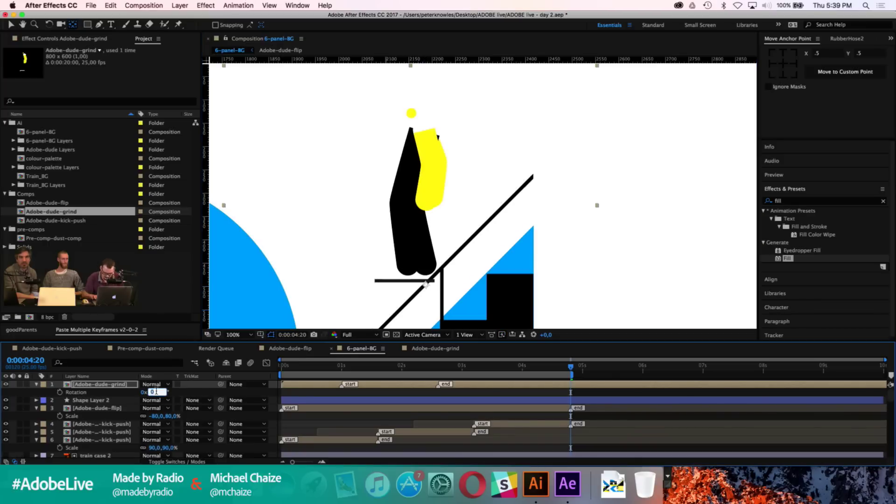
{"action": "key", "text": "Return"}
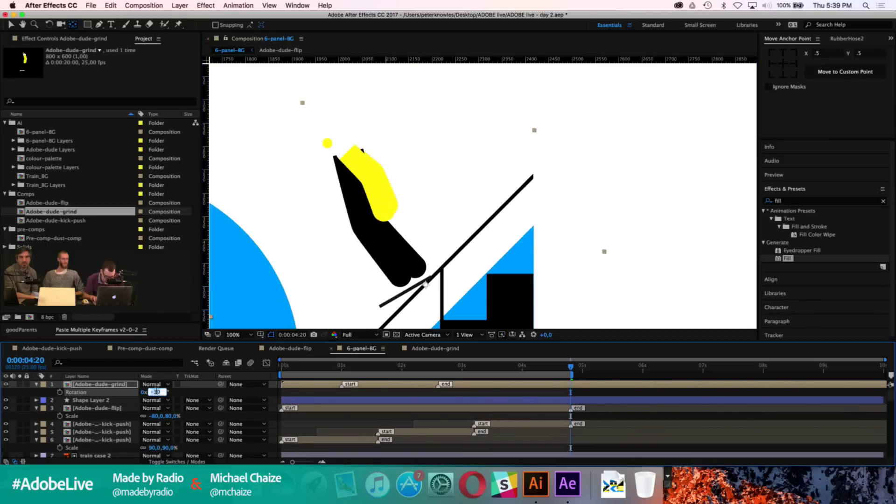
{"action": "key", "text": "Return"}
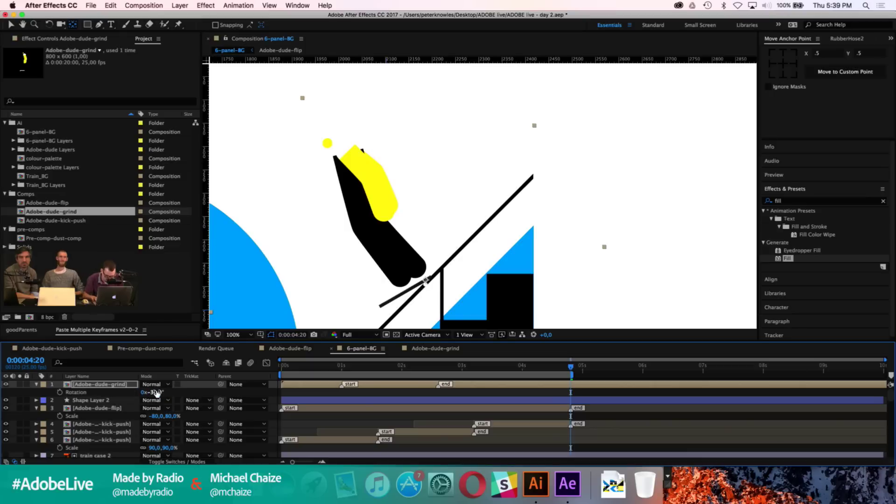
{"action": "key", "text": "shift+Right"}
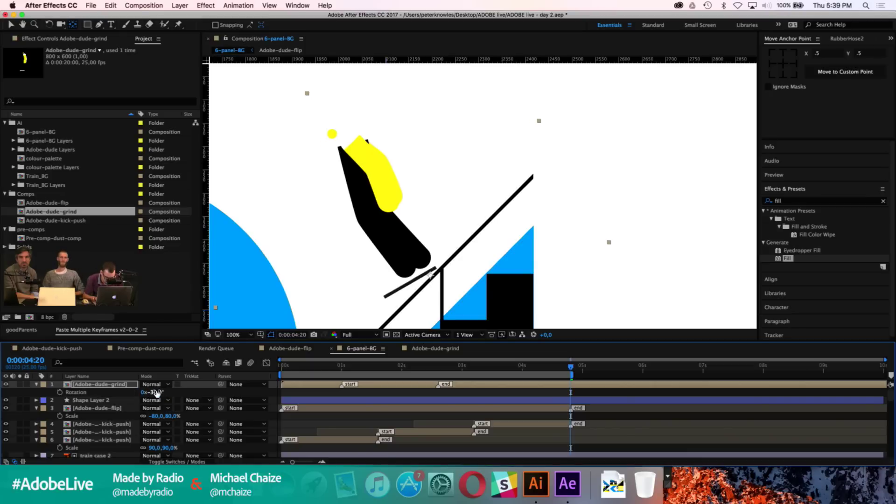
{"action": "key", "text": "Right"}
{"action": "key", "text": "Right"}
{"action": "key", "text": "Right"}
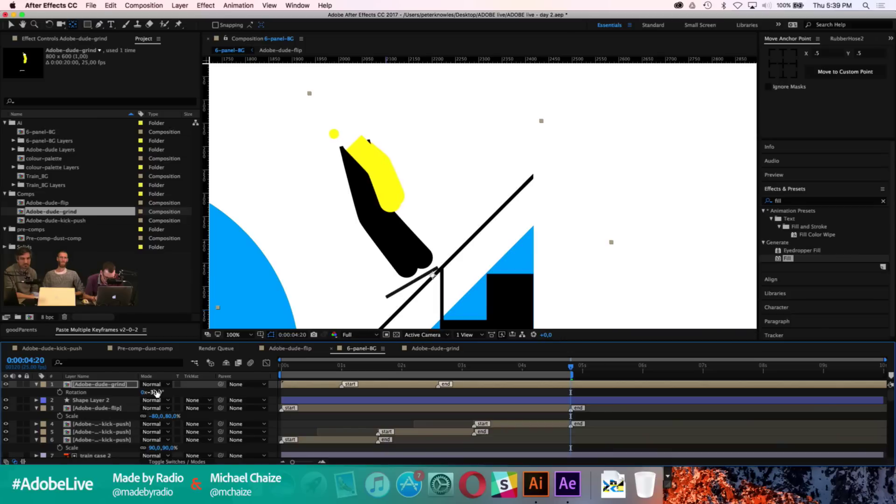
Step: Fine-tune the Adobe-dude-grind layer's rotation to -23°
{"action": "left_click", "coordinate": [156, 393]}
{"action": "type", "text": "-26"}
{"action": "key", "text": "Tab"}
{"action": "key", "text": "Up"}
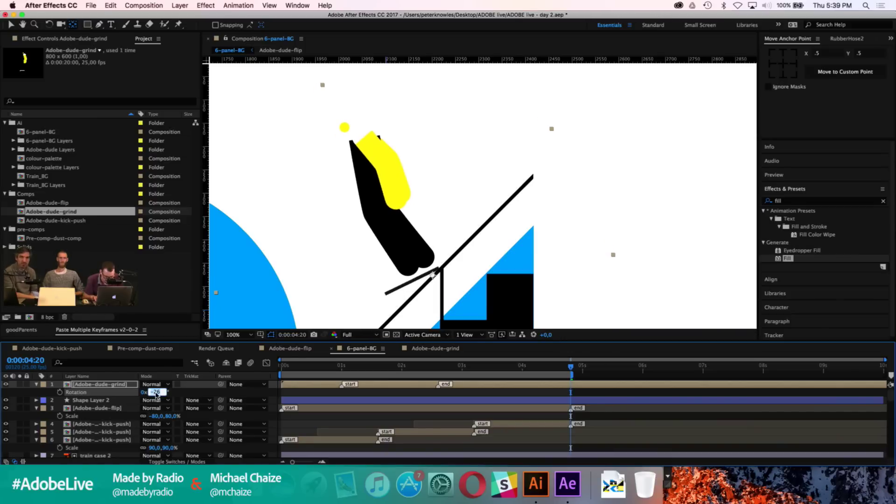
{"action": "key", "text": "Return"}
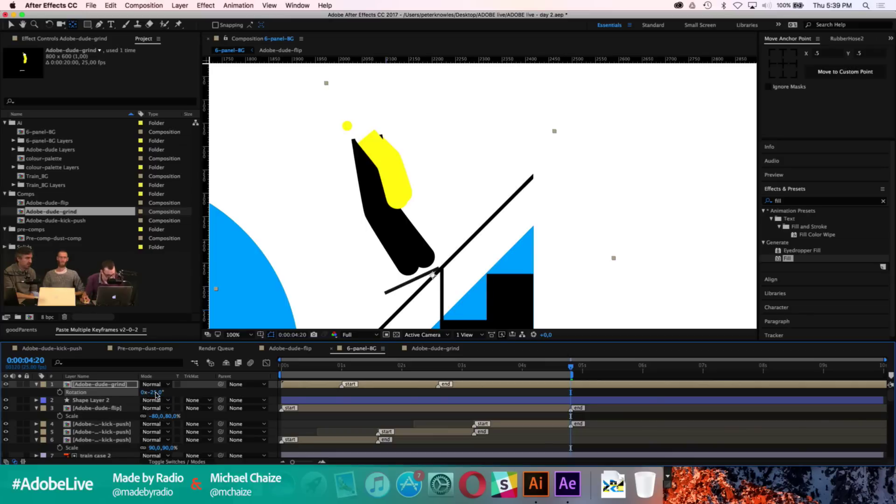
{"action": "left_click", "coordinate": [119, 386]}
{"action": "key", "text": "Return"}
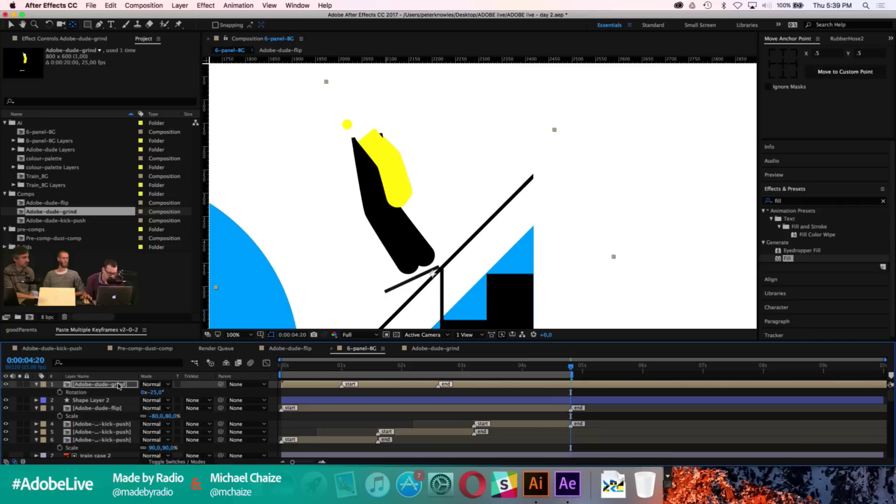
{"action": "left_click", "coordinate": [155, 393]}
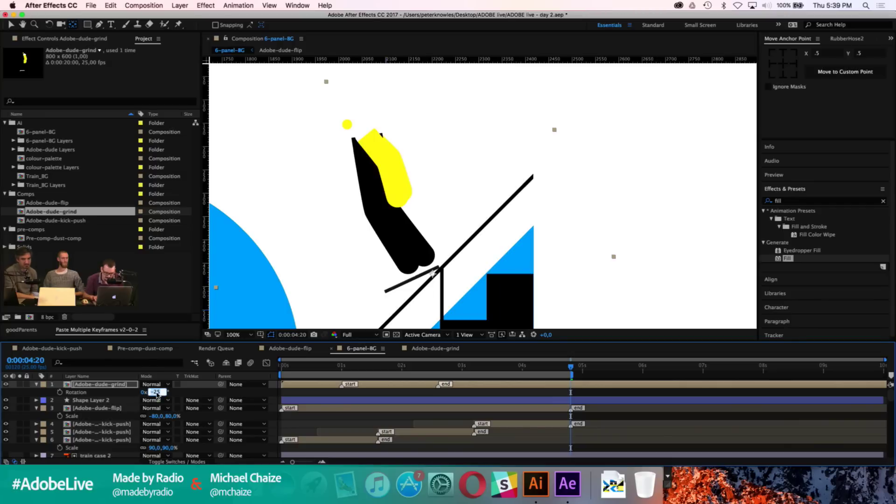
{"action": "key", "text": "Up"}
{"action": "key", "text": "Up"}
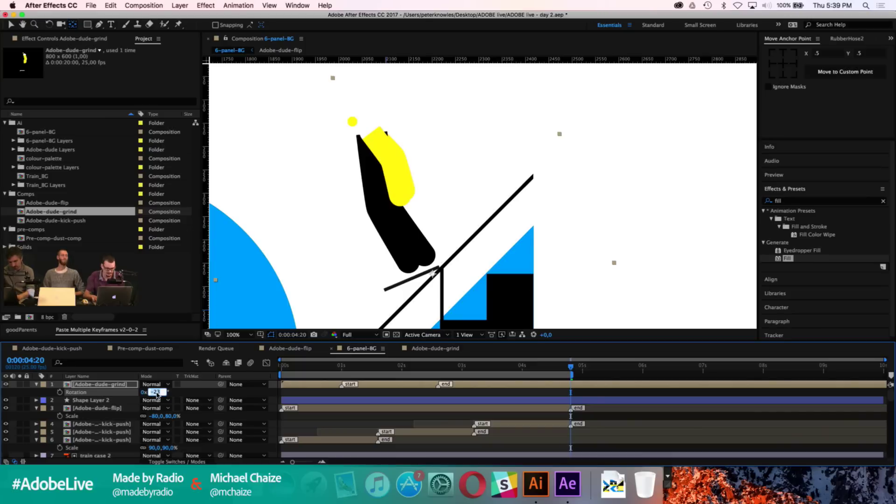
{"action": "key", "text": "Return"}
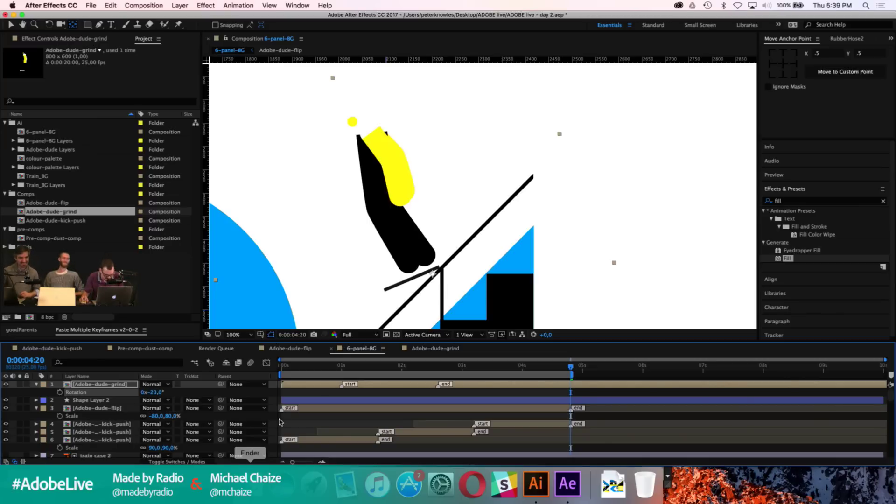
Step: Check the deselected figure against the handrail and staircase panel, and open the Adobe-dude-grind composition from its layer
{"action": "left_click", "coordinate": [338, 397]}
{"action": "key", "text": "h"}
{"action": "left_click_drag", "start_coordinate": [464, 254], "coordinate": [494, 222]}
{"action": "key", "text": "v"}
{"action": "left_click", "coordinate": [474, 395]}
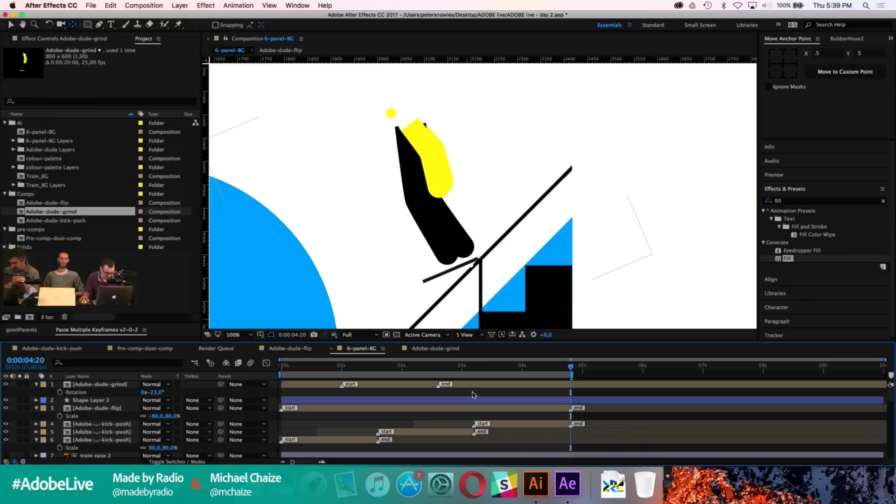
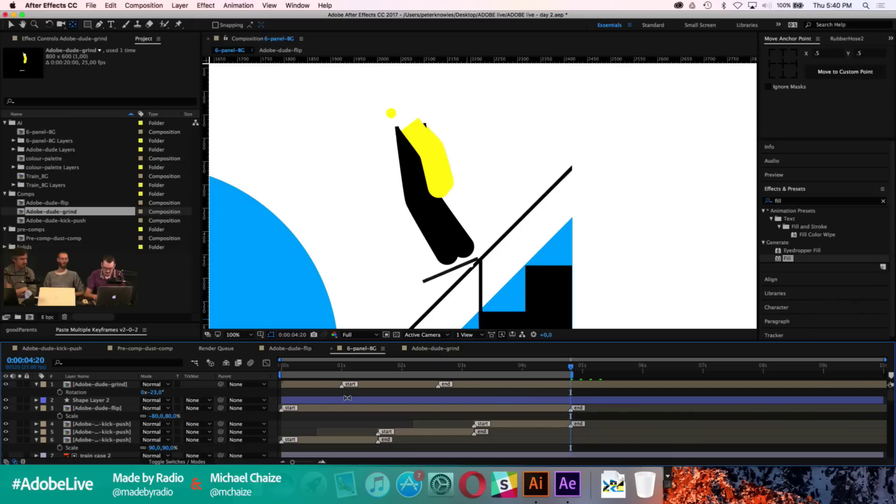
{"action": "key", "text": "comma"}
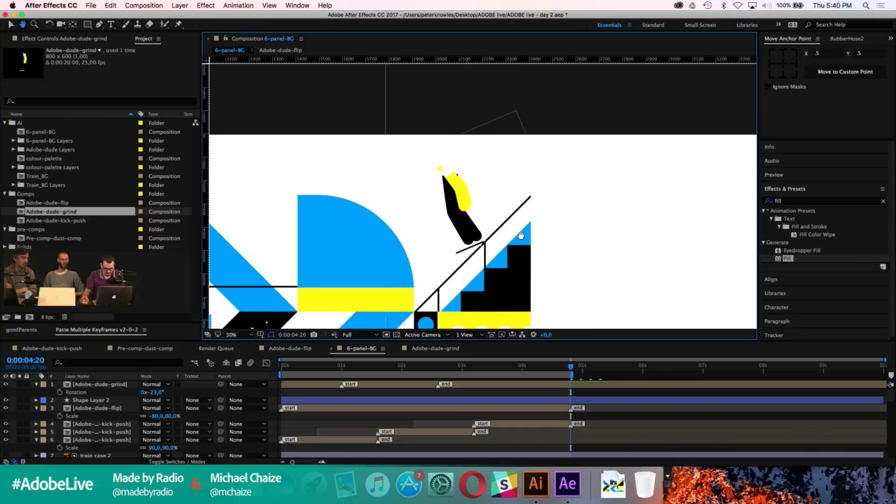
{"action": "left_click_drag", "start_coordinate": [462, 280], "coordinate": [488, 281]}
{"action": "key", "text": "v"}
{"action": "double_click", "coordinate": [411, 386]}
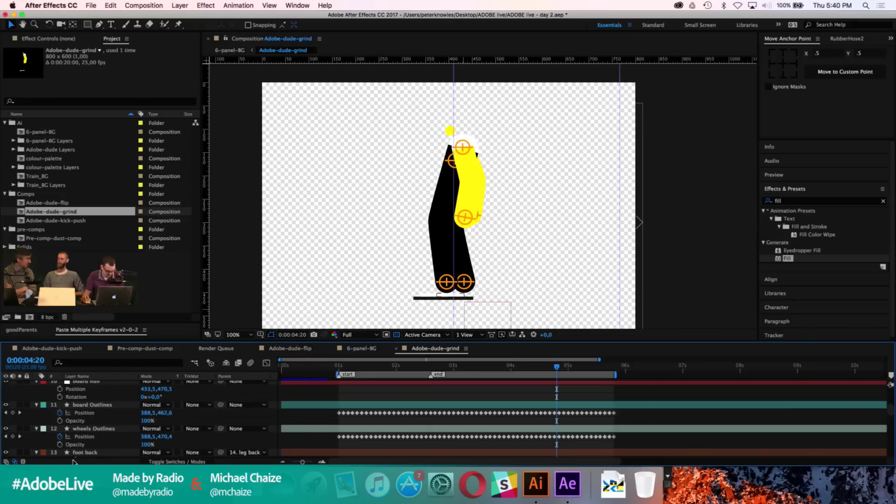
{"action": "left_click", "coordinate": [42, 452]}
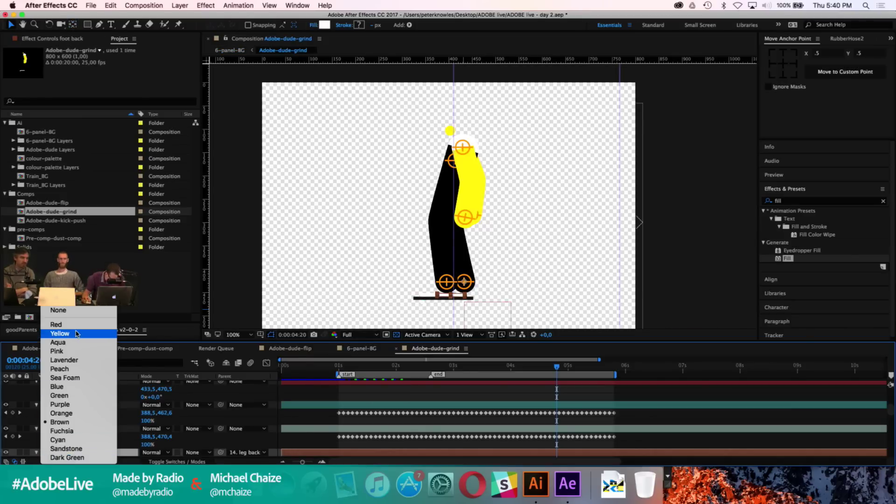
{"action": "left_click", "coordinate": [165, 231]}
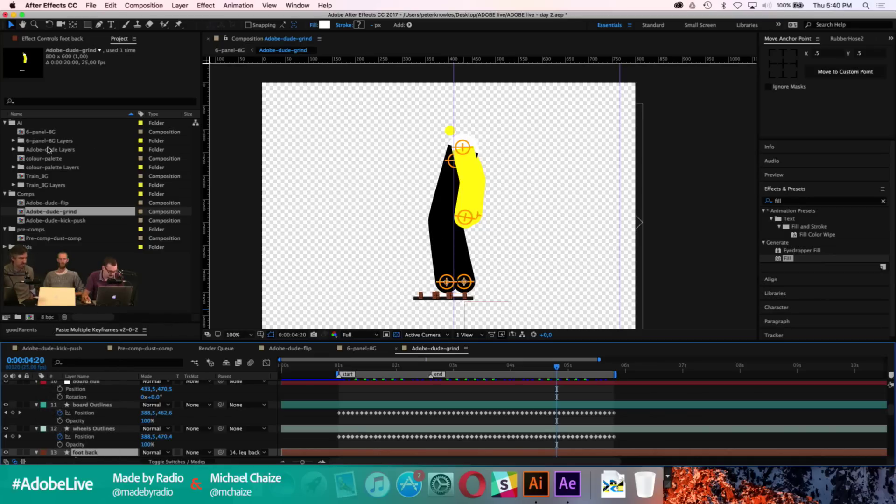
Step: Add the colour-palette composition to Adobe-dude-grind just above the board null layer and shift it upward about 60 pixels
{"action": "left_click", "coordinate": [34, 178]}
{"action": "left_click_drag", "start_coordinate": [34, 178], "coordinate": [84, 399]}
{"action": "key", "text": "shift+Up"}
{"action": "key", "text": "shift+Up"}
{"action": "key", "text": "shift+Up"}
{"action": "key", "text": "shift+Up"}
{"action": "key", "text": "shift+Up"}
{"action": "key", "text": "shift+Up"}
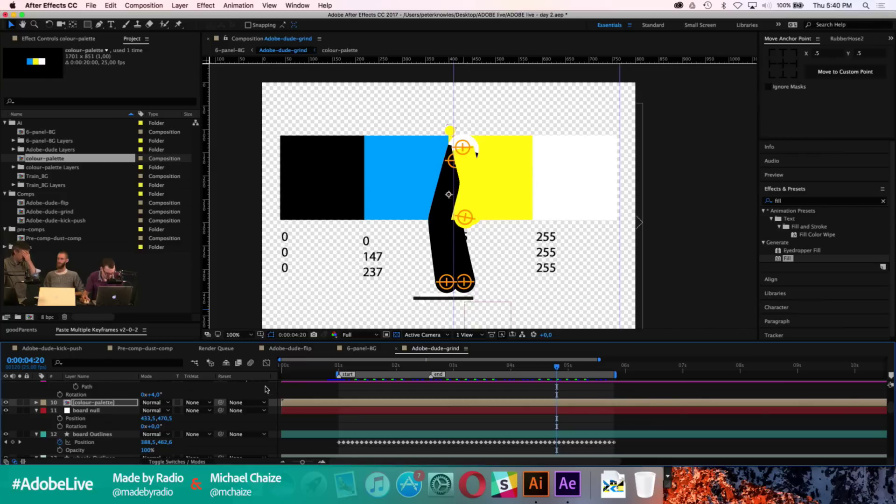
Step: Select both foot layers by their shared label colour, set their shape fill to blue 0093ED, and delete the colour-palette layer
{"action": "scroll", "coordinate": [64, 420], "scroll_direction": "down", "scroll_amount": 3}
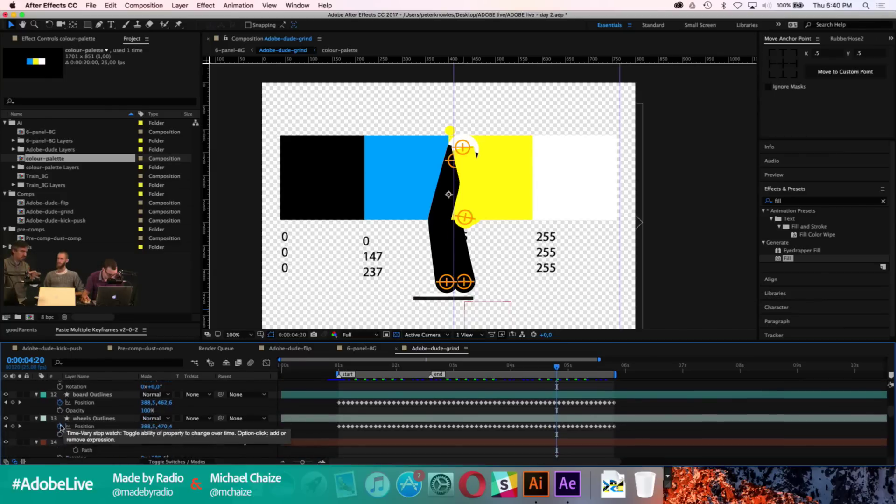
{"action": "left_click", "coordinate": [43, 442]}
{"action": "left_click", "coordinate": [89, 323]}
{"action": "scroll", "coordinate": [85, 412], "scroll_direction": "up", "scroll_amount": 5}
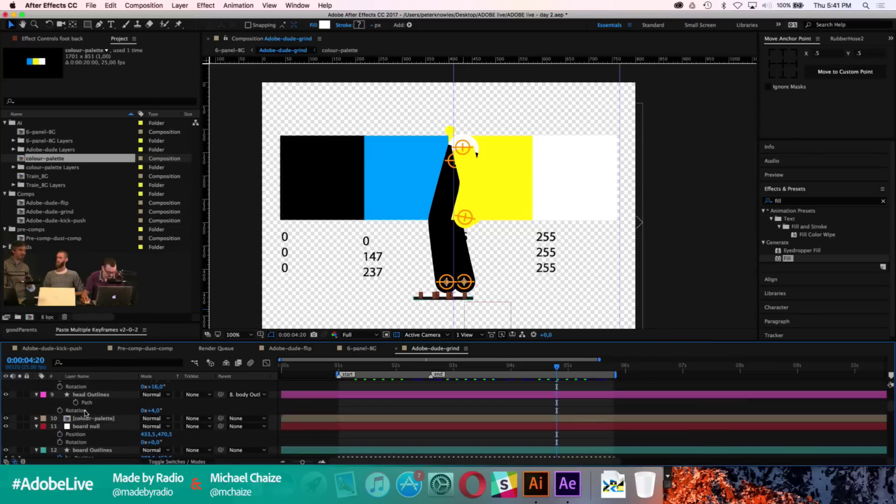
{"action": "left_click", "coordinate": [324, 25]}
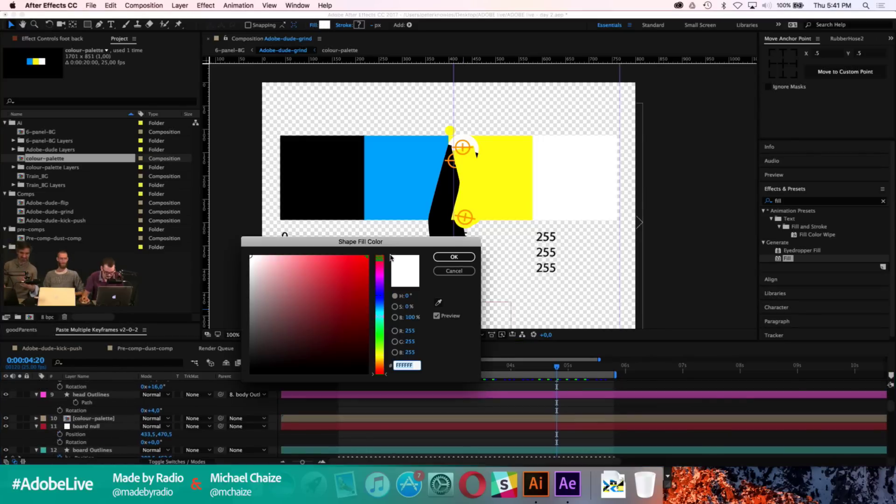
{"action": "type", "text": "0093ED"}
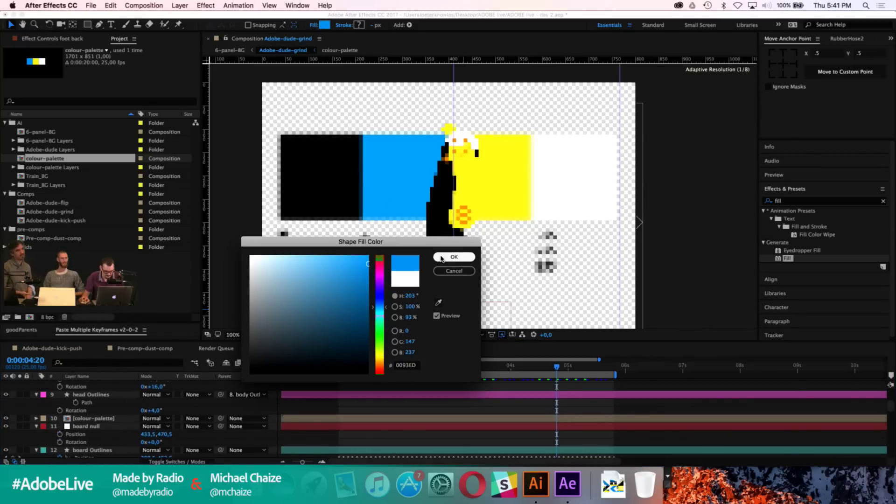
{"action": "left_click", "coordinate": [441, 257]}
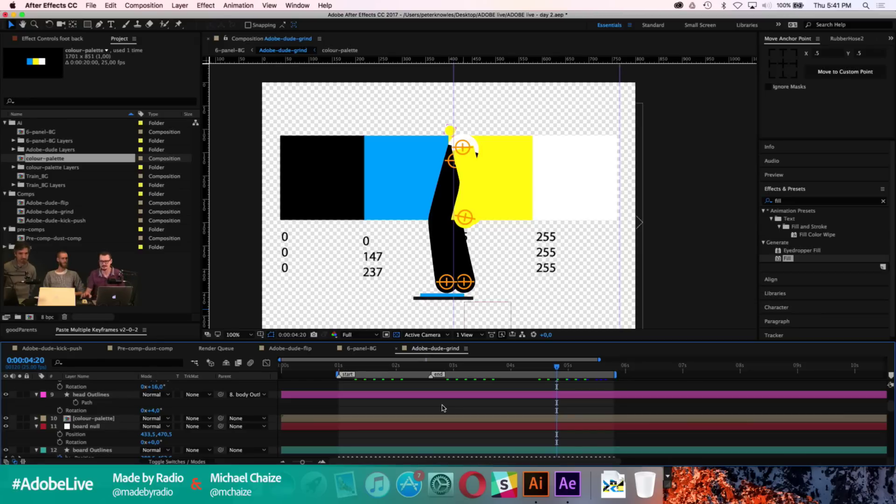
{"action": "left_click", "coordinate": [109, 418]}
{"action": "key", "text": "Delete"}
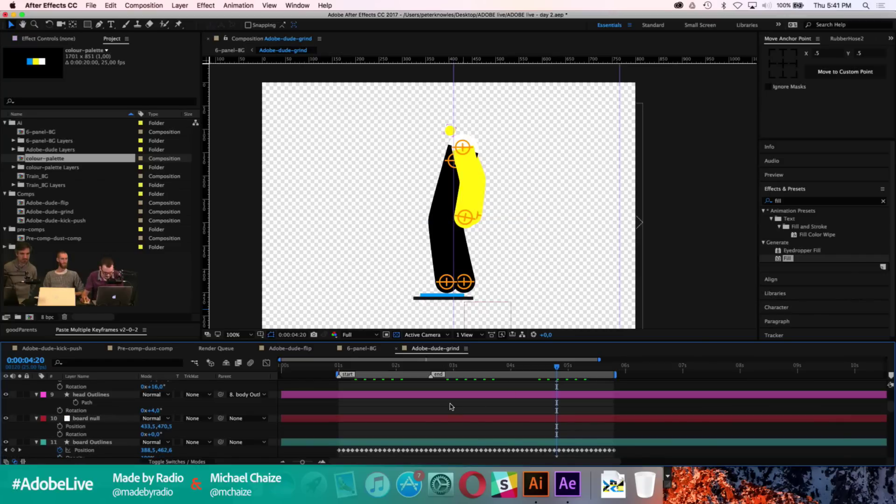
Step: At the start marker (0:00:01:00), lower the body Outlines layer into a crouch at position 413, 250.9
{"action": "scroll", "coordinate": [449, 407], "scroll_direction": "up", "scroll_amount": 4}
{"action": "left_click", "coordinate": [338, 367]}
{"action": "left_click", "coordinate": [358, 410]}
{"action": "key", "text": "shift+Down"}
{"action": "key", "text": "shift+Down"}
{"action": "key", "text": "shift+Down"}
{"action": "key", "text": "shift+Down"}
{"action": "key", "text": "shift+Down"}
{"action": "key", "text": "shift+Left"}
{"action": "key", "text": "shift+Down"}
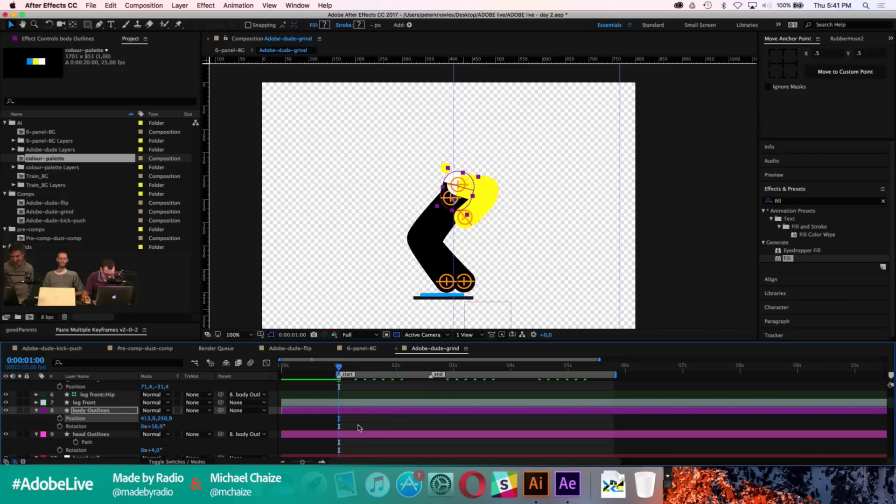
{"action": "left_click", "coordinate": [358, 427]}
Step: Move the arm front::Wrist controller forward and up to position 325, 268.9 so the front arm reaches ahead of the body
{"action": "scroll", "coordinate": [360, 427], "scroll_direction": "up", "scroll_amount": 5}
{"action": "left_click", "coordinate": [356, 385]}
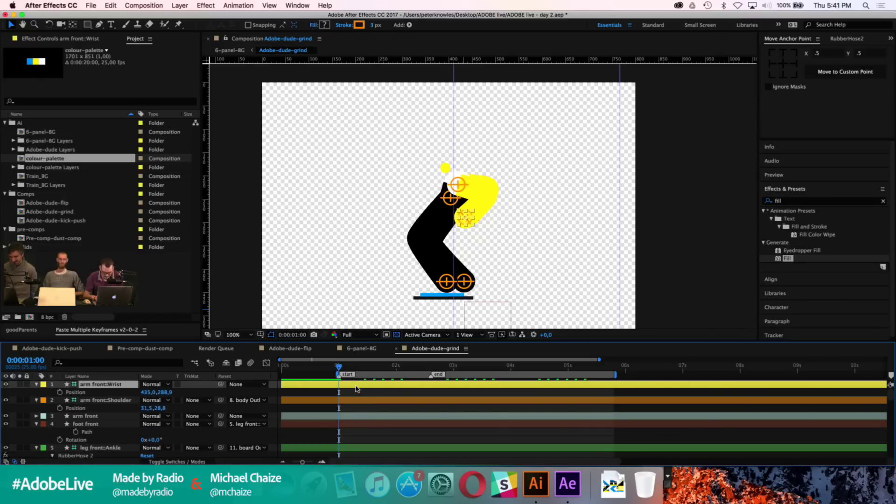
{"action": "key", "text": "shift+Left"}
{"action": "key", "text": "shift+Left"}
{"action": "key", "text": "shift+Left"}
{"action": "key", "text": "shift+Left"}
{"action": "key", "text": "shift+Left"}
{"action": "key", "text": "shift+Left"}
{"action": "key", "text": "shift+Left"}
{"action": "key", "text": "shift+Left"}
{"action": "key", "text": "shift+Left"}
{"action": "key", "text": "shift+Left"}
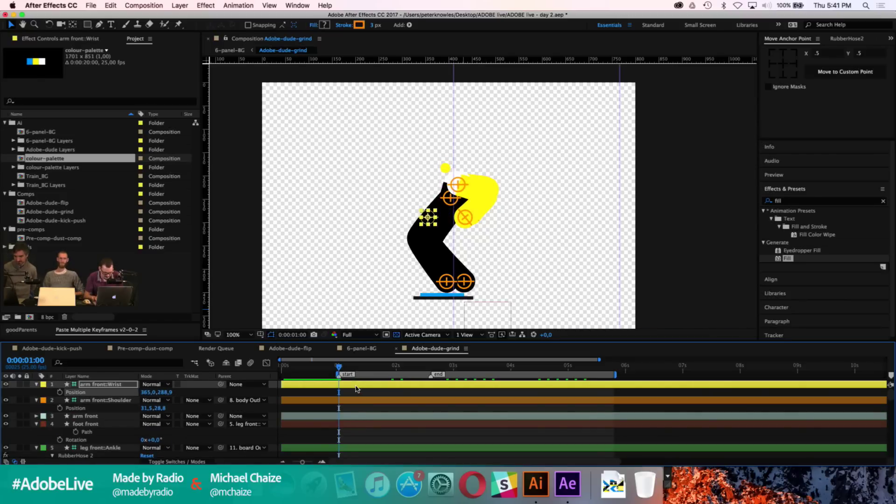
{"action": "key", "text": "shift+Left"}
{"action": "key", "text": "shift+Up"}
{"action": "key", "text": "shift+Up"}
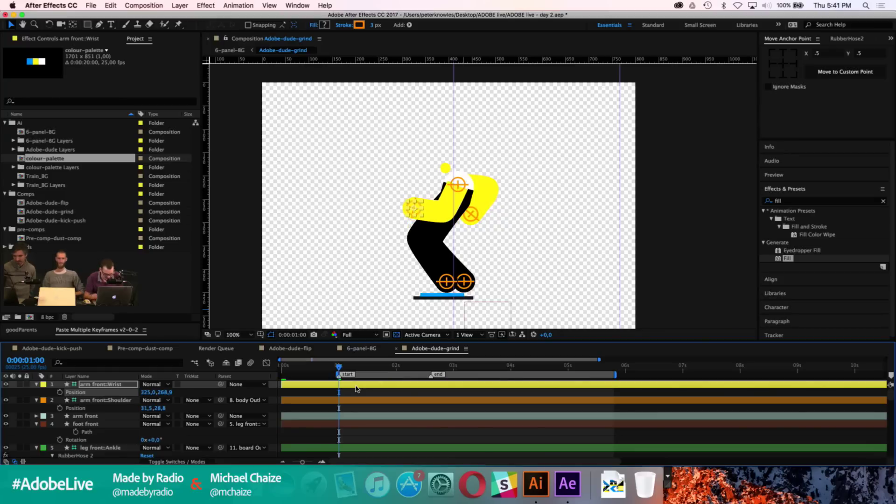
Step: Lean the torso by setting the body Outlines layer's rotation to -14°
{"action": "scroll", "coordinate": [356, 417], "scroll_direction": "down", "scroll_amount": 5}
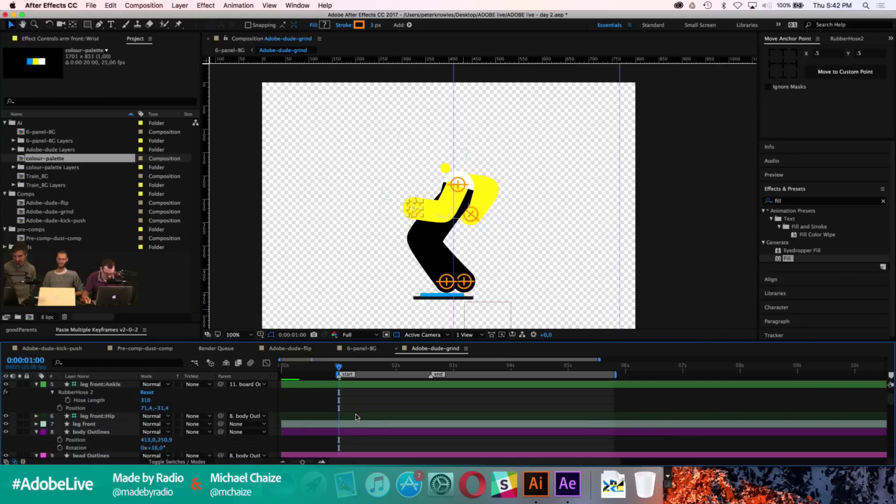
{"action": "left_click_drag", "start_coordinate": [154, 424], "coordinate": [144, 424]}
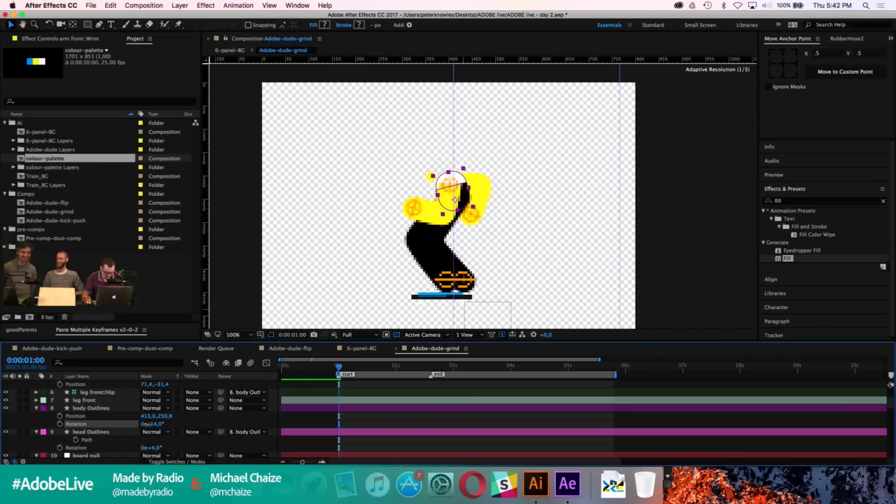
{"action": "left_click", "coordinate": [336, 433]}
{"action": "scroll", "coordinate": [352, 420], "scroll_direction": "up", "scroll_amount": 3}
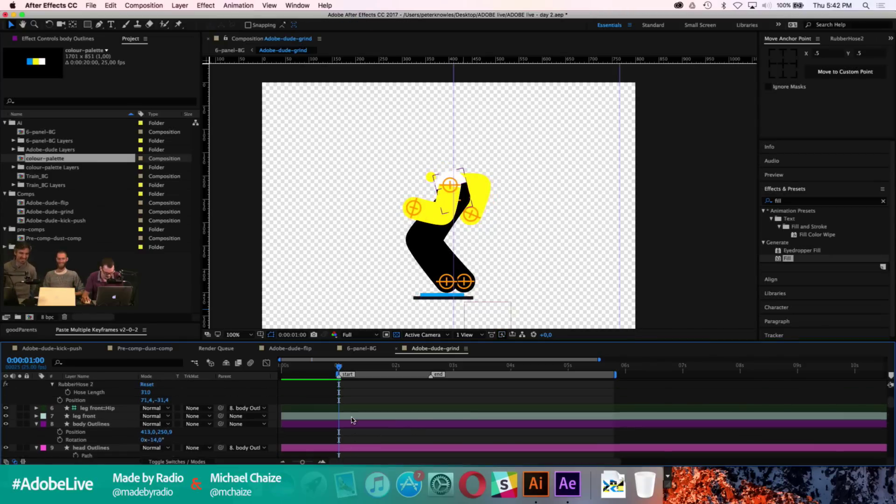
Step: Move the arm back::Wrist controller out behind the figure and up to position 537.3, 242.1
{"action": "scroll", "coordinate": [352, 422], "scroll_direction": "down", "scroll_amount": 8}
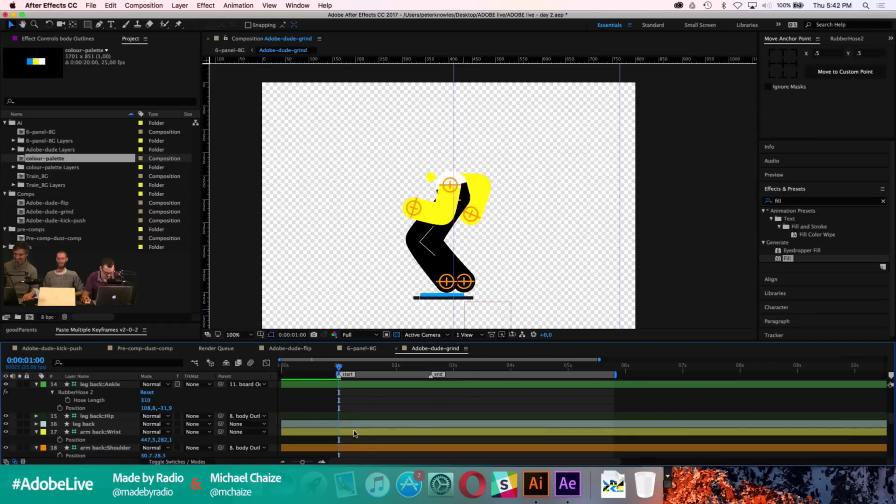
{"action": "left_click", "coordinate": [355, 437]}
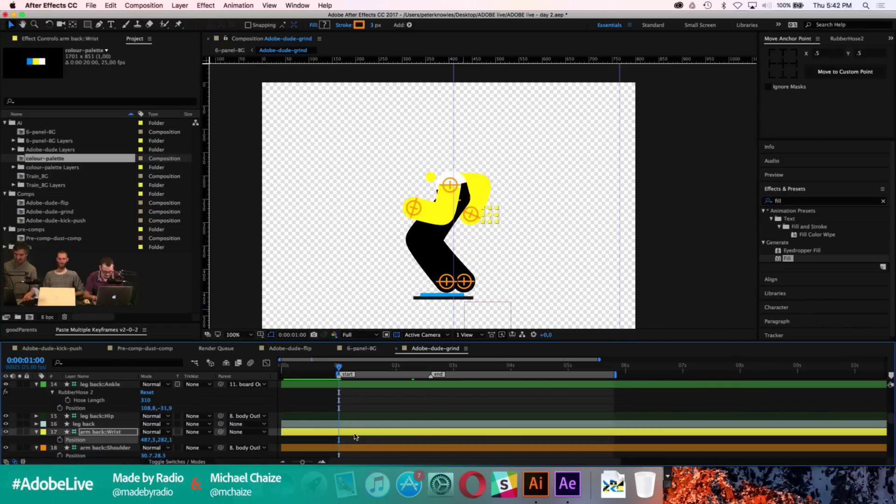
{"action": "key", "text": "shift+Right"}
{"action": "key", "text": "shift+Right"}
{"action": "key", "text": "shift+Right"}
{"action": "key", "text": "shift+Up"}
{"action": "key", "text": "shift+Up"}
{"action": "key", "text": "shift+Up"}
{"action": "key", "text": "shift+Up"}
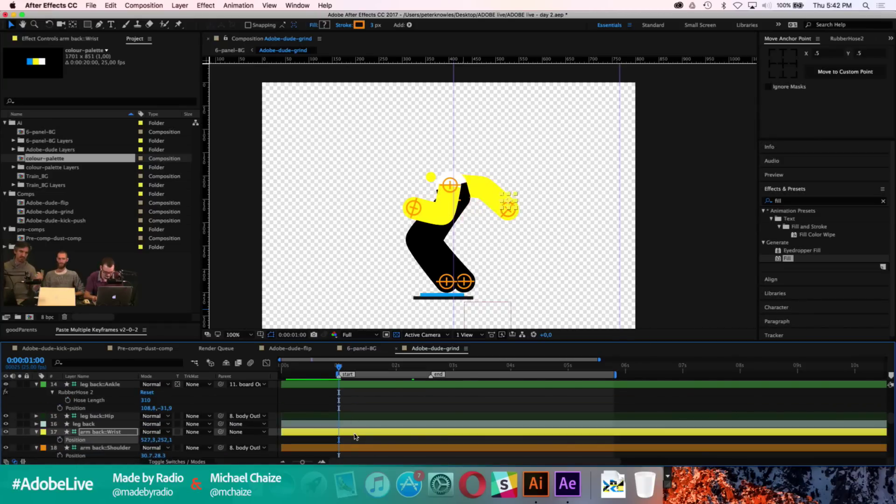
{"action": "key", "text": "shift+Right"}
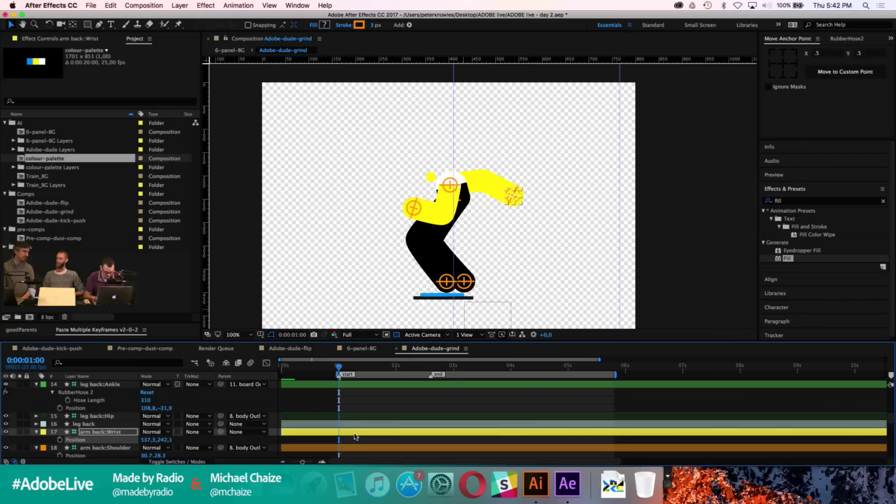
Step: Extend the front arm further ahead by shifting the arm front::Wrist controller to position 295, 268.9
{"action": "scroll", "coordinate": [353, 434], "scroll_direction": "up", "scroll_amount": 8}
{"action": "left_click", "coordinate": [351, 414]}
{"action": "scroll", "coordinate": [352, 401], "scroll_direction": "up", "scroll_amount": 6}
{"action": "left_click", "coordinate": [353, 385]}
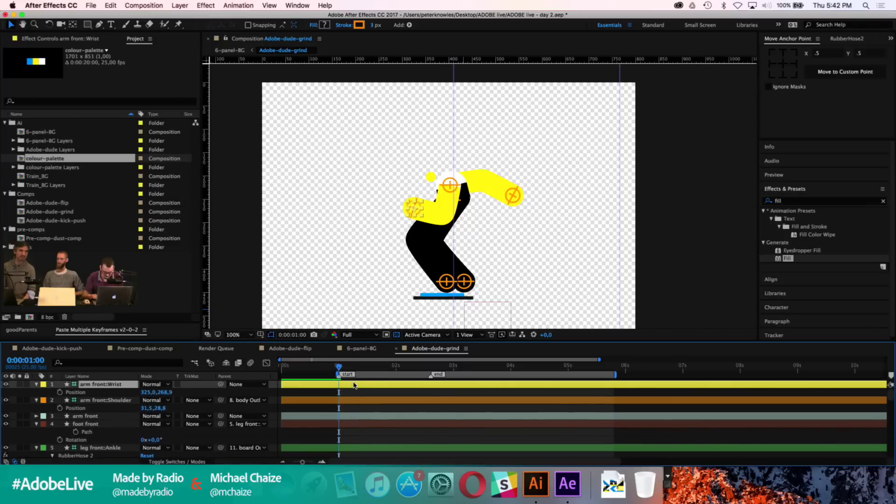
{"action": "key", "text": "shift+Left"}
{"action": "key", "text": "shift+Left"}
{"action": "key", "text": "shift+Left"}
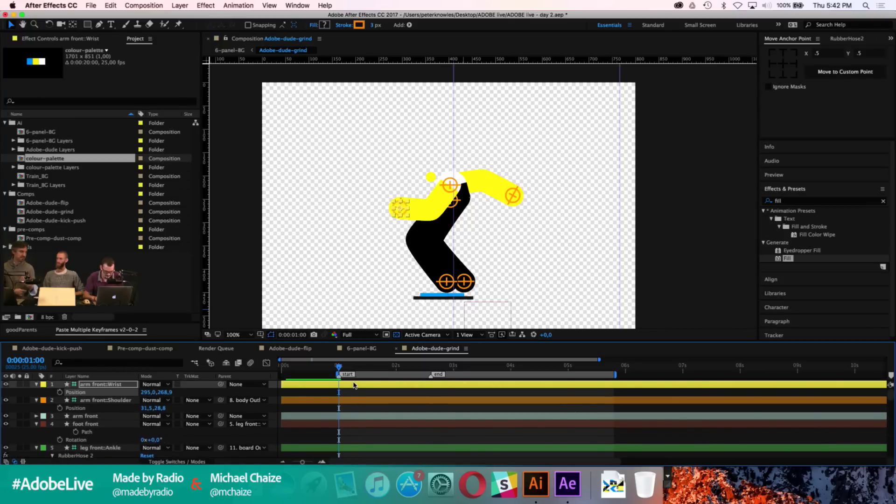
Step: Raise the arm back::Wrist controller another 10 pixels to position 537.3, 232.1 and deselect it
{"action": "scroll", "coordinate": [359, 440], "scroll_direction": "down", "scroll_amount": 8}
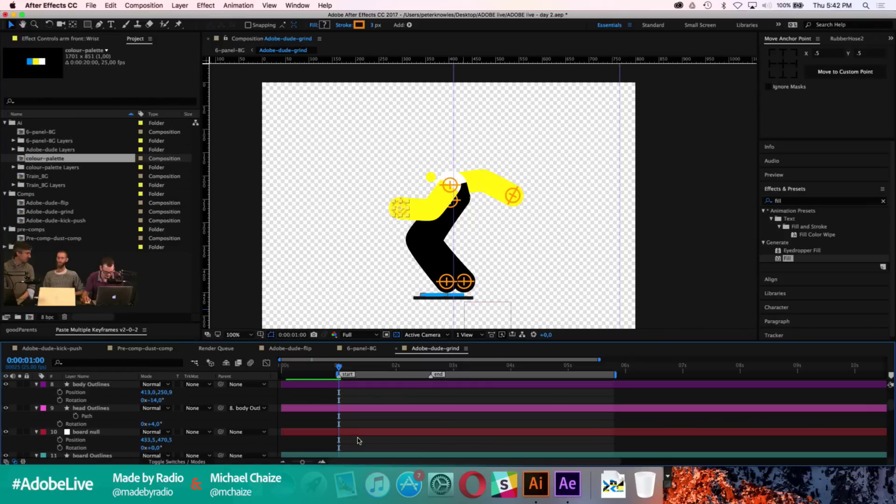
{"action": "scroll", "coordinate": [358, 441], "scroll_direction": "down", "scroll_amount": 2}
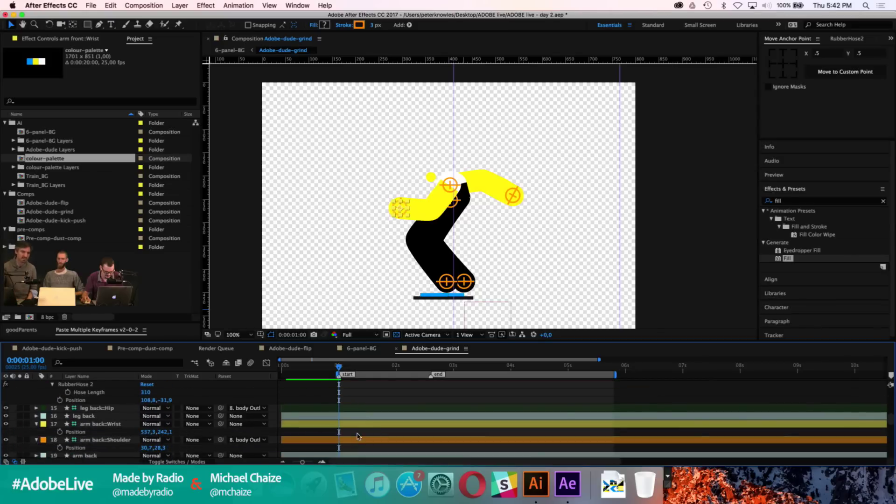
{"action": "left_click", "coordinate": [357, 425]}
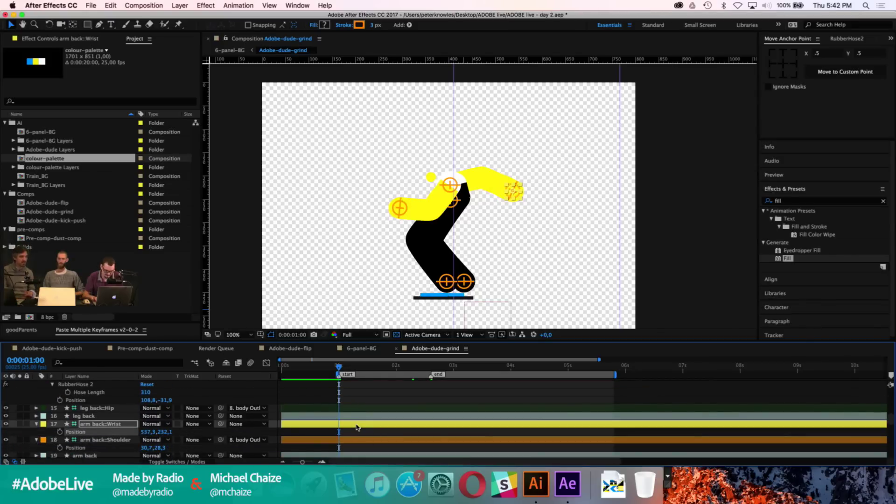
{"action": "left_click", "coordinate": [365, 394]}
{"action": "scroll", "coordinate": [365, 395], "scroll_direction": "up", "scroll_amount": 2}
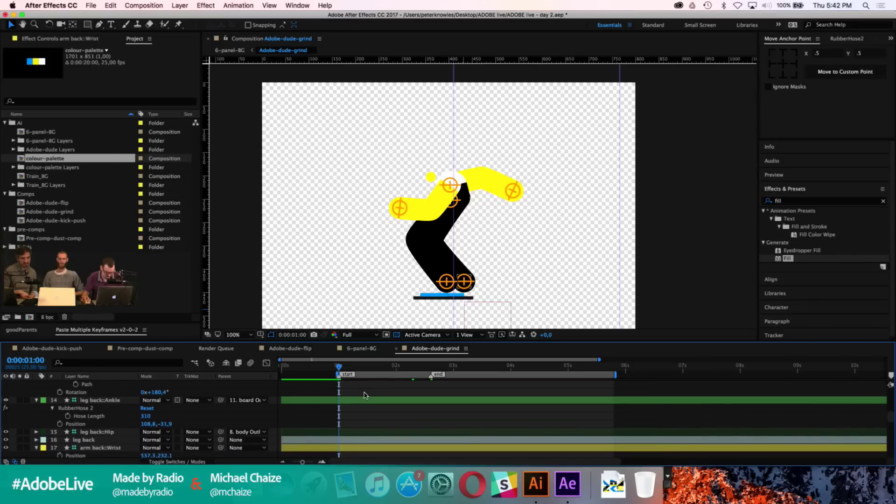
Step: Try RubberHose 2 hose lengths of 280 and 250 on the leg back::Ankle controller, then set it to 260
{"action": "left_click", "coordinate": [357, 401]}
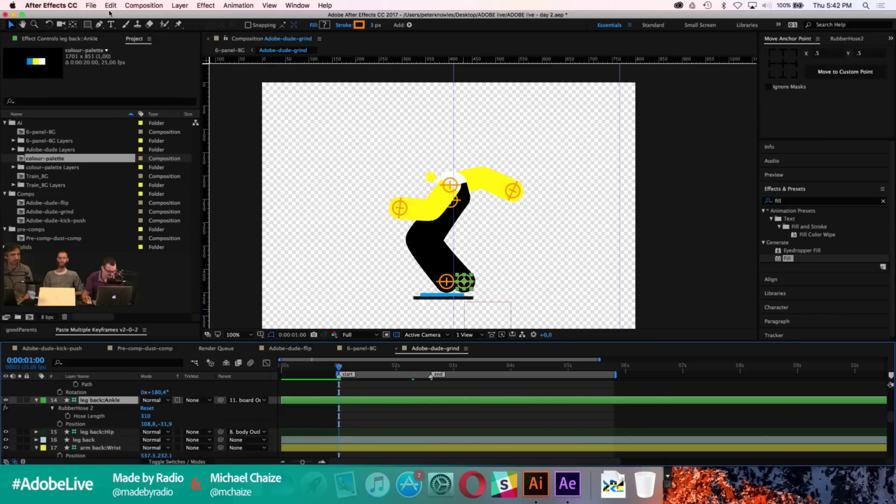
{"action": "left_click", "coordinate": [70, 39]}
{"action": "left_click", "coordinate": [113, 65]}
{"action": "type", "text": "280"}
{"action": "key", "text": "Return"}
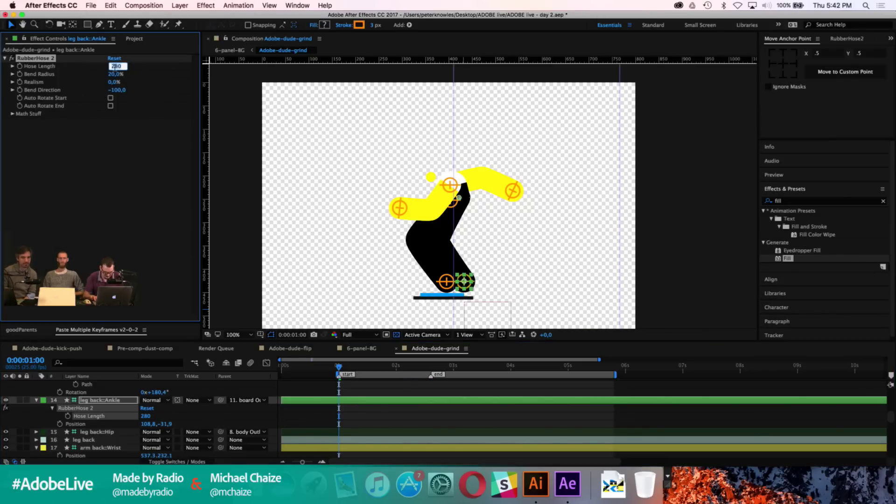
{"action": "type", "text": "250"}
{"action": "key", "text": "Return"}
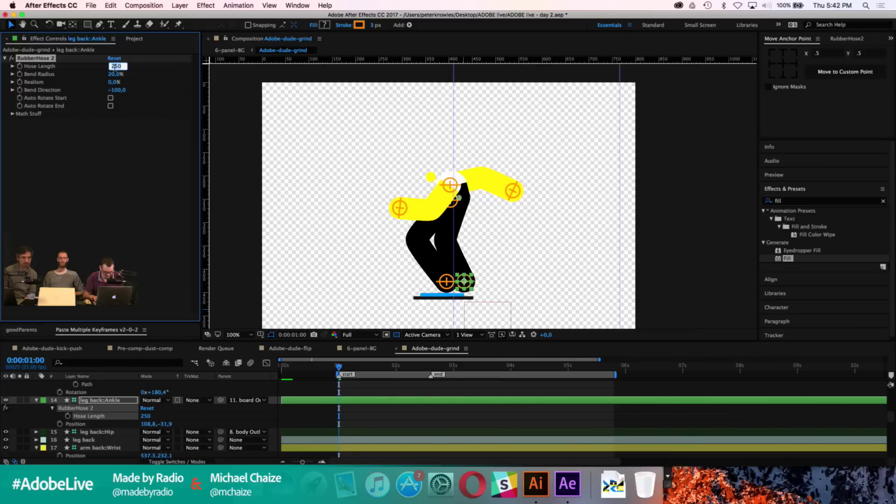
{"action": "type", "text": "260"}
{"action": "key", "text": "Return"}
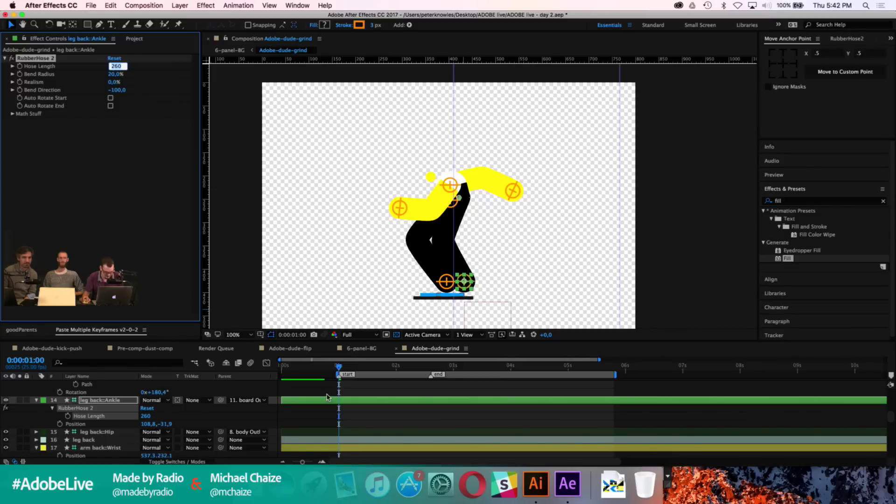
Step: Deepen the crouch by lowering the body Outlines layer 20 pixels to position 413, 270.9, and deselect it
{"action": "scroll", "coordinate": [358, 416], "scroll_direction": "up", "scroll_amount": 5}
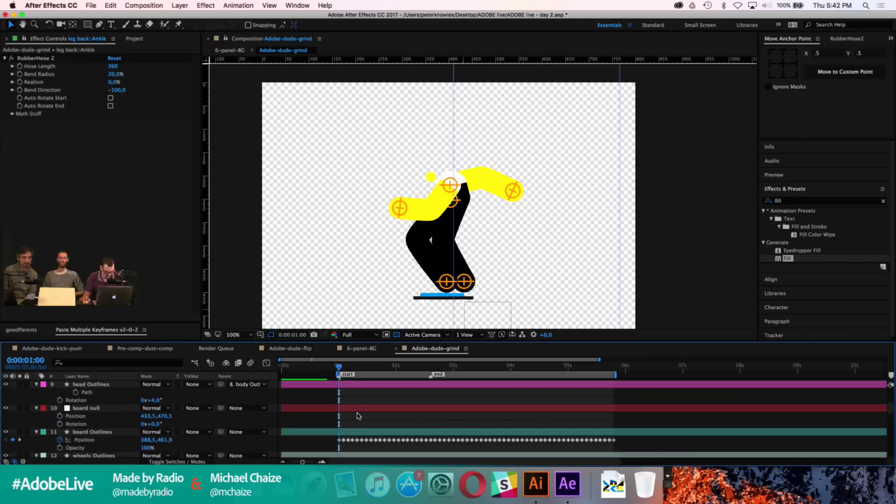
{"action": "scroll", "coordinate": [357, 413], "scroll_direction": "up", "scroll_amount": 3}
{"action": "left_click", "coordinate": [355, 416]}
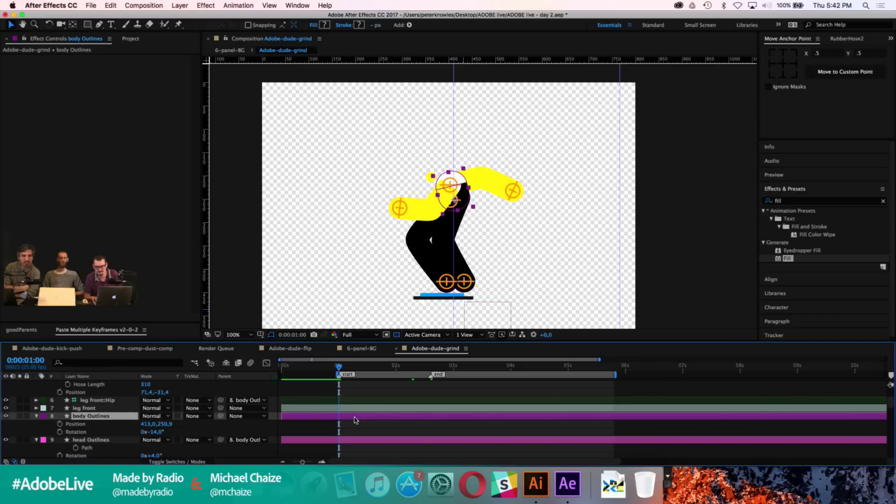
{"action": "key", "text": "shift+Down"}
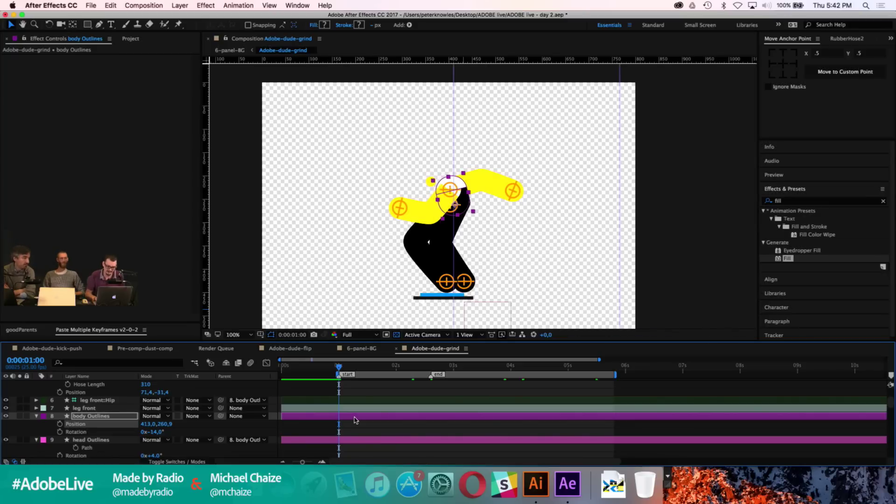
{"action": "key", "text": "shift+Down"}
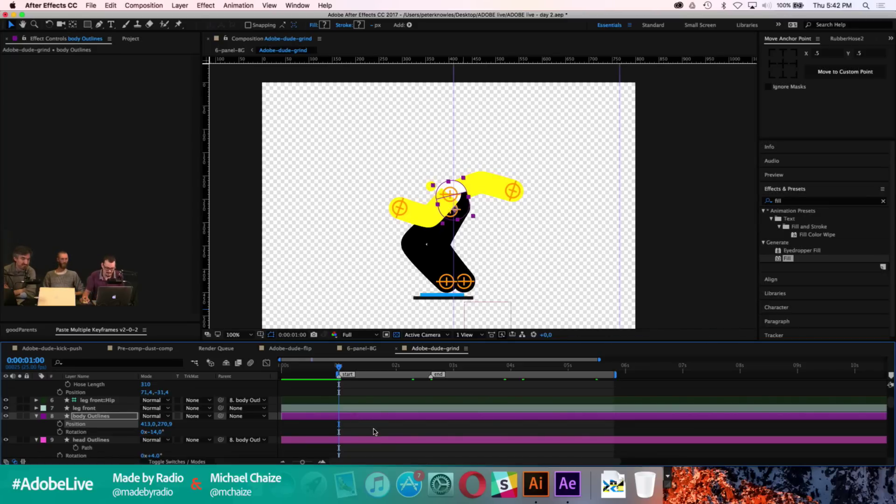
{"action": "left_click", "coordinate": [375, 432]}
Step: Nudge the leg back::Hip controller slightly towards the front of the figure to narrow the gap between the legs
{"action": "scroll", "coordinate": [489, 205], "scroll_direction": "up", "scroll_amount": 2}
{"action": "left_click_drag", "start_coordinate": [441, 242], "coordinate": [453, 179]}
{"action": "scroll", "coordinate": [365, 419], "scroll_direction": "down", "scroll_amount": 3}
{"action": "scroll", "coordinate": [365, 420], "scroll_direction": "down", "scroll_amount": 5}
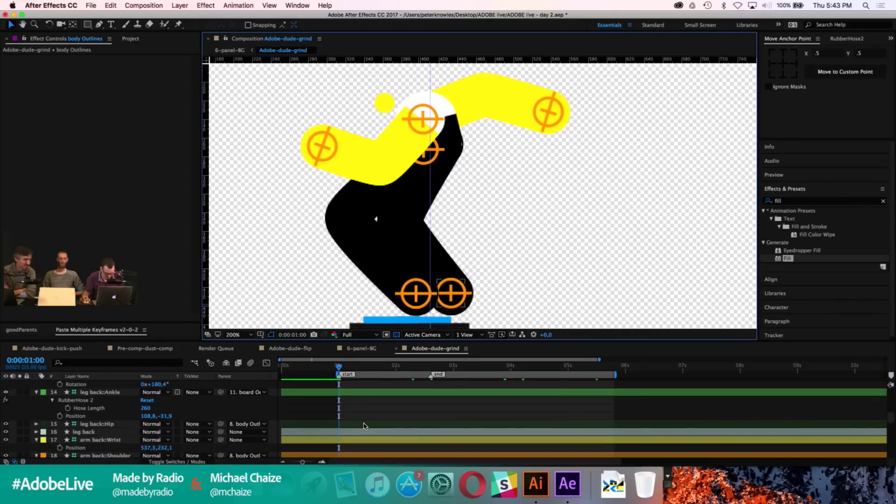
{"action": "left_click", "coordinate": [365, 425]}
{"action": "key", "text": "Return"}
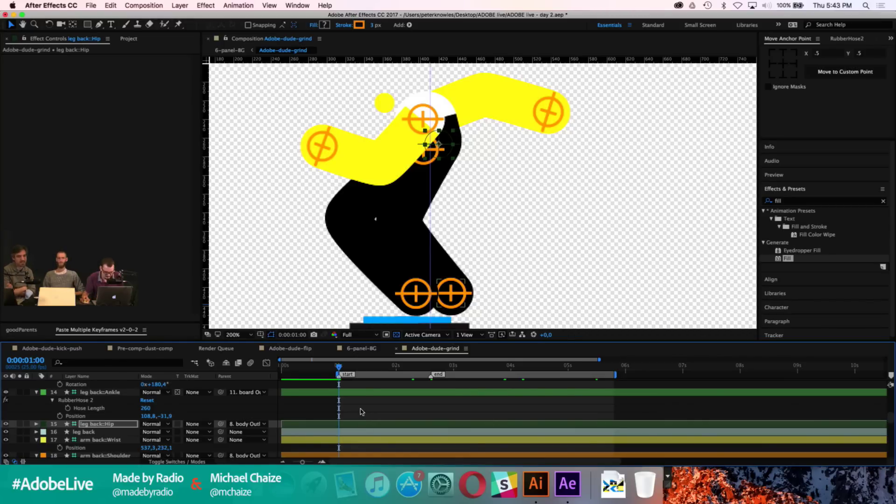
{"action": "left_click", "coordinate": [360, 411]}
Step: Set the RubberHose 2 hose length of the leg back::Ankle controller to 250
{"action": "scroll", "coordinate": [360, 412], "scroll_direction": "up", "scroll_amount": 1}
{"action": "left_click", "coordinate": [359, 401]}
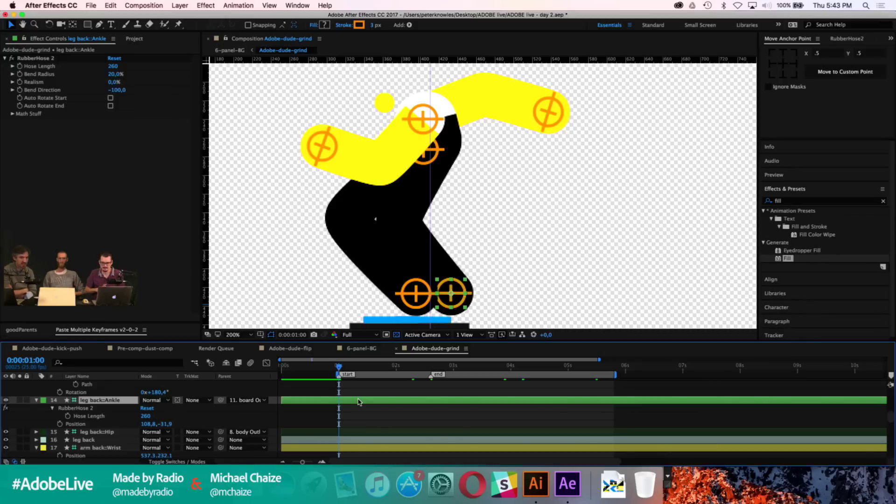
{"action": "left_click", "coordinate": [144, 416]}
{"action": "type", "text": "250"}
{"action": "key", "text": "Return"}
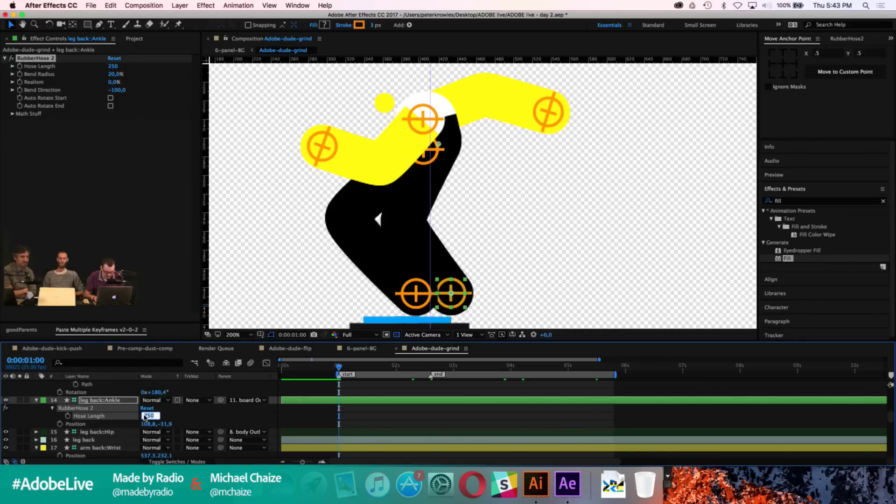
Step: In the 6-panel-BG composition, set the rotation of the Adobe-dude-grind layer to -45° and deselect it
{"action": "left_click", "coordinate": [385, 418]}
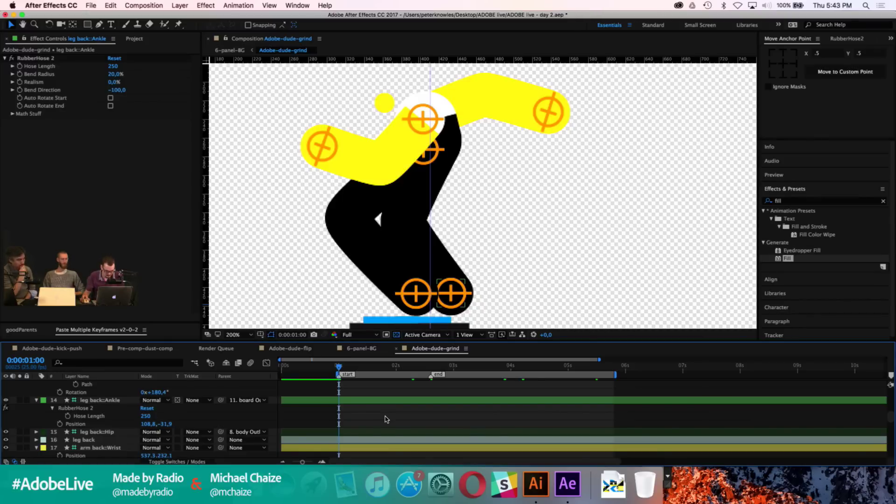
{"action": "left_click", "coordinate": [229, 50]}
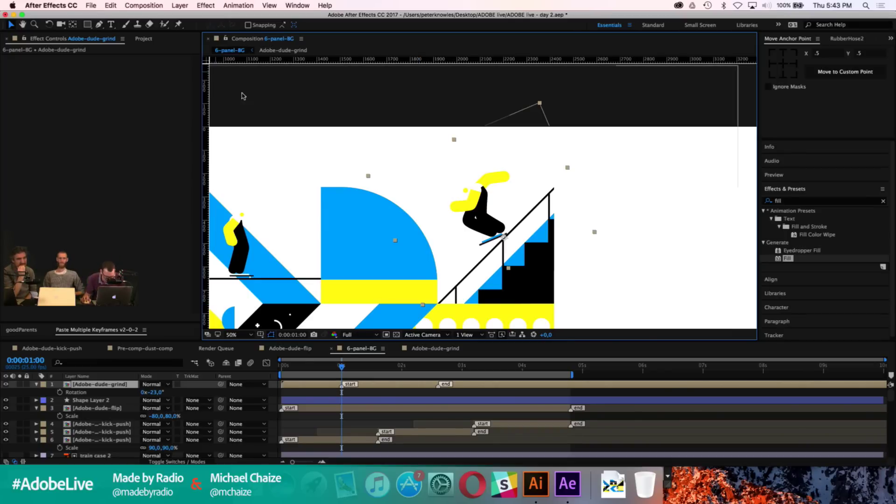
{"action": "left_click", "coordinate": [156, 392]}
{"action": "type", "text": "-3"}
{"action": "key", "text": "Return"}
{"action": "key", "text": "shift+Down"}
{"action": "key", "text": "shift+Down"}
{"action": "key", "text": "shift+Down"}
{"action": "key", "text": "shift+Down"}
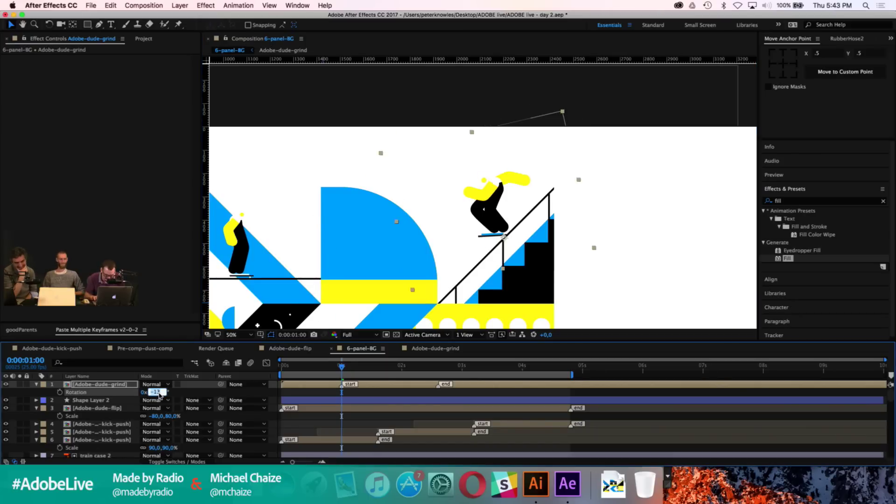
{"action": "key", "text": "Down"}
{"action": "key", "text": "Down"}
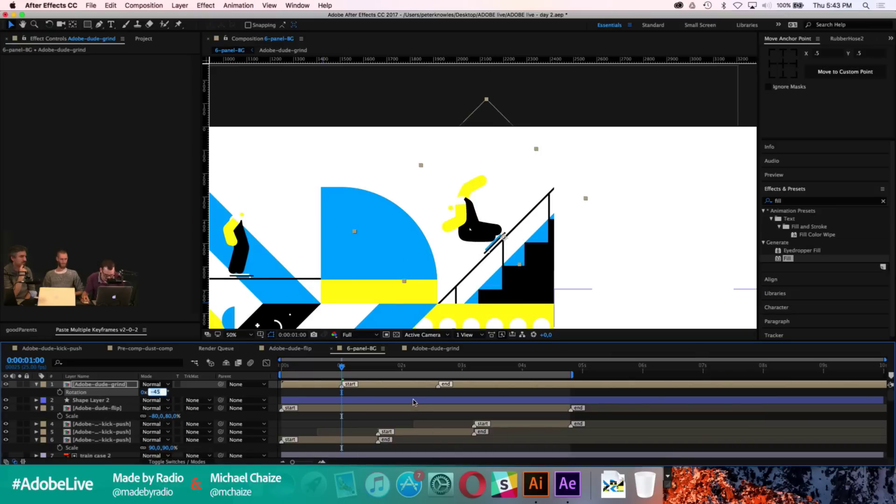
{"action": "left_click", "coordinate": [701, 375]}
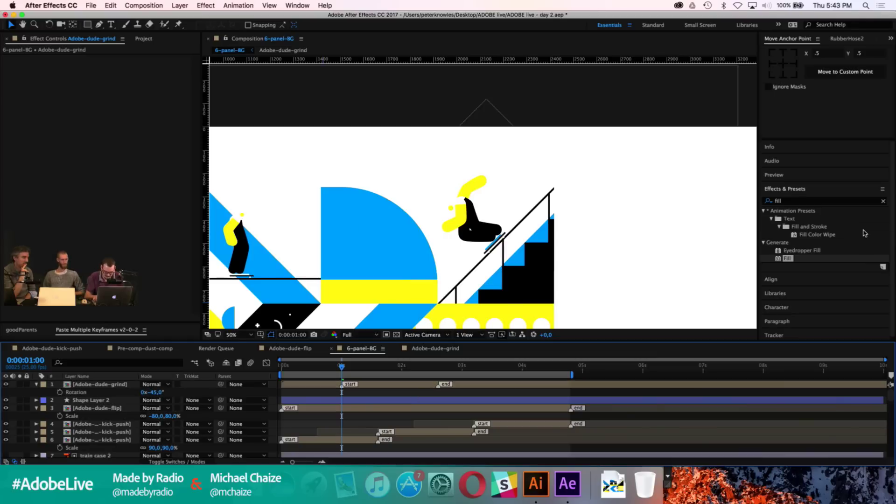
Step: Examine up close how the rotated skater and board line up with the staircase handrail
{"action": "key", "text": "slash"}
{"action": "key", "text": "h"}
{"action": "left_click_drag", "start_coordinate": [684, 234], "coordinate": [659, 215]}
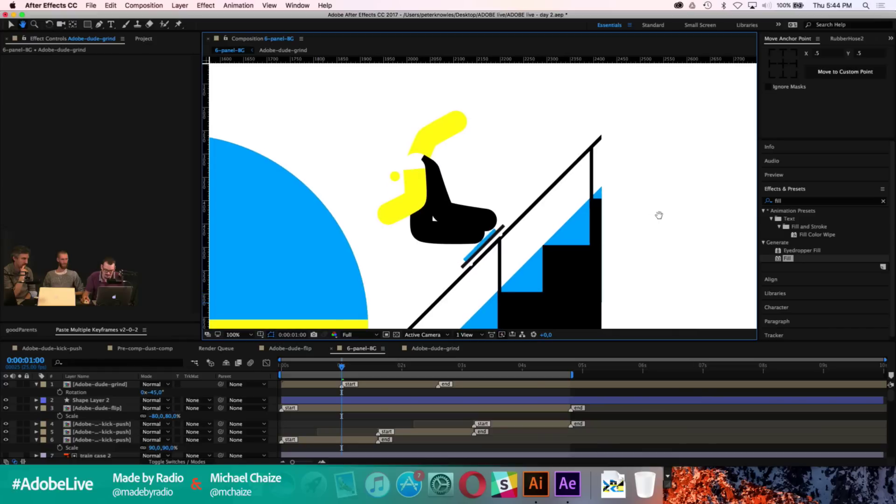
{"action": "key", "text": "v"}
{"action": "key", "text": "h"}
{"action": "left_click_drag", "start_coordinate": [576, 189], "coordinate": [586, 192]}
{"action": "left_click_drag", "start_coordinate": [577, 223], "coordinate": [577, 220]}
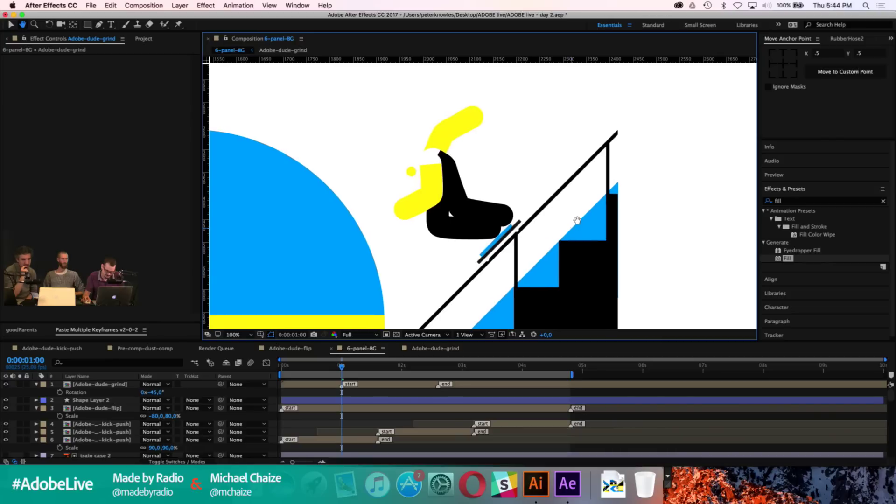
{"action": "key", "text": "v"}
{"action": "left_click", "coordinate": [359, 386]}
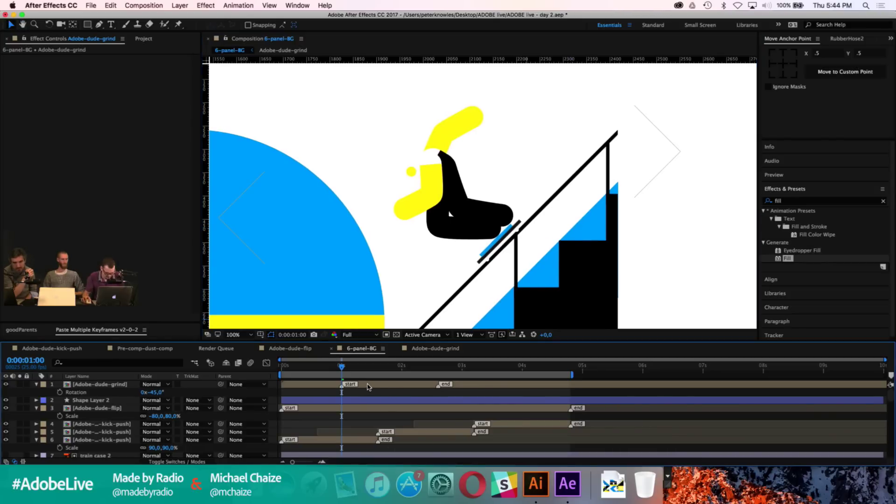
Step: Trim the Adobe-dude-grind layer's start to 0:00:01:00 in 6-panel-BG and move its end marker to the nested animation's last frame, 0:00:05:19
{"action": "double_click", "coordinate": [368, 387]}
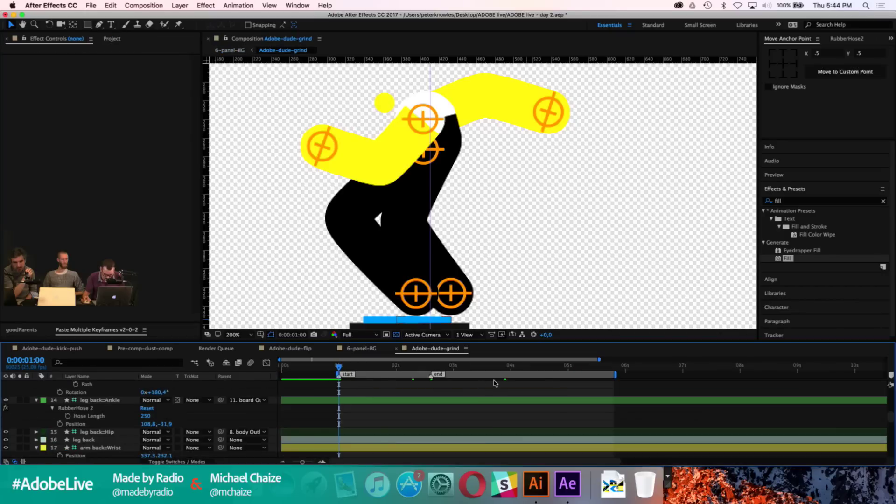
{"action": "key", "text": "End"}
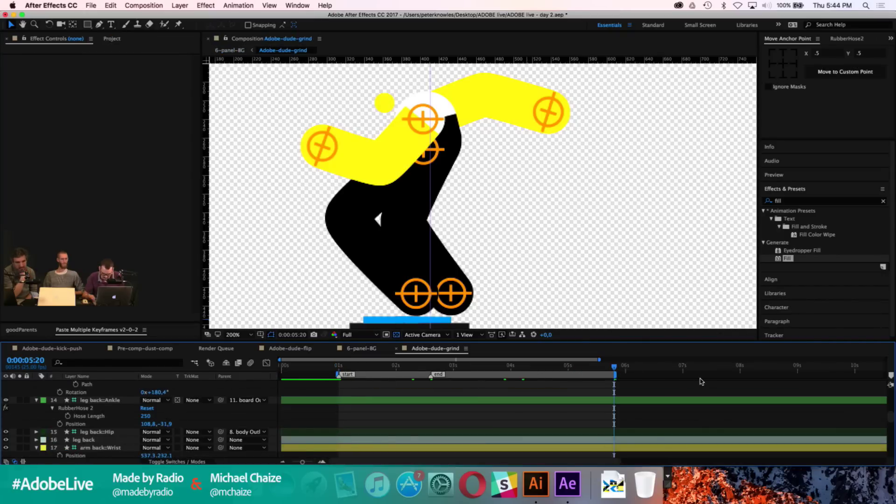
{"action": "key", "text": "Page_Up"}
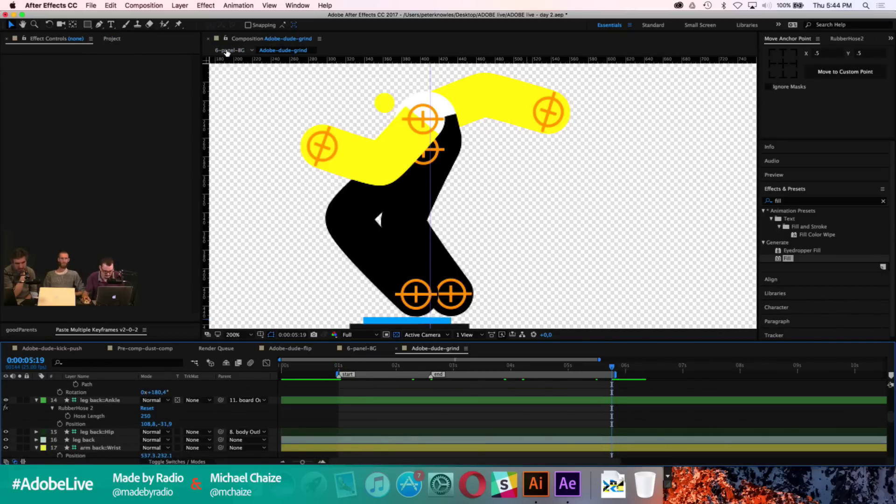
{"action": "left_click", "coordinate": [228, 50]}
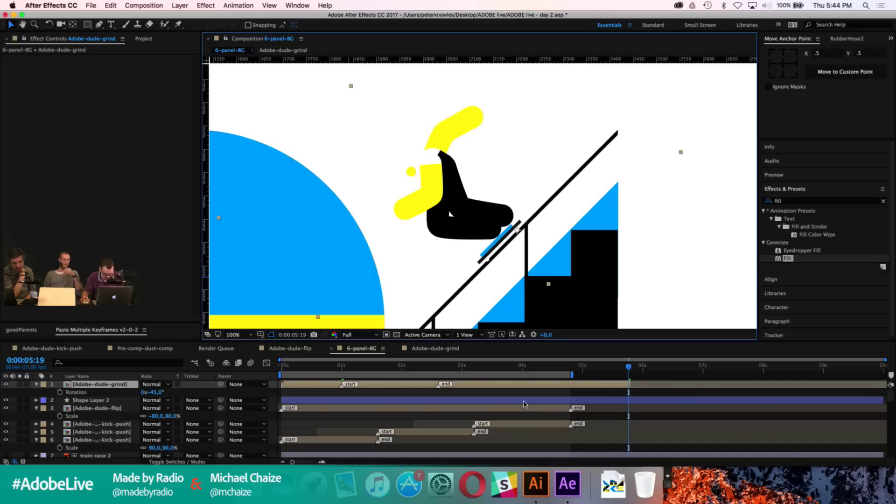
{"action": "left_click", "coordinate": [342, 370]}
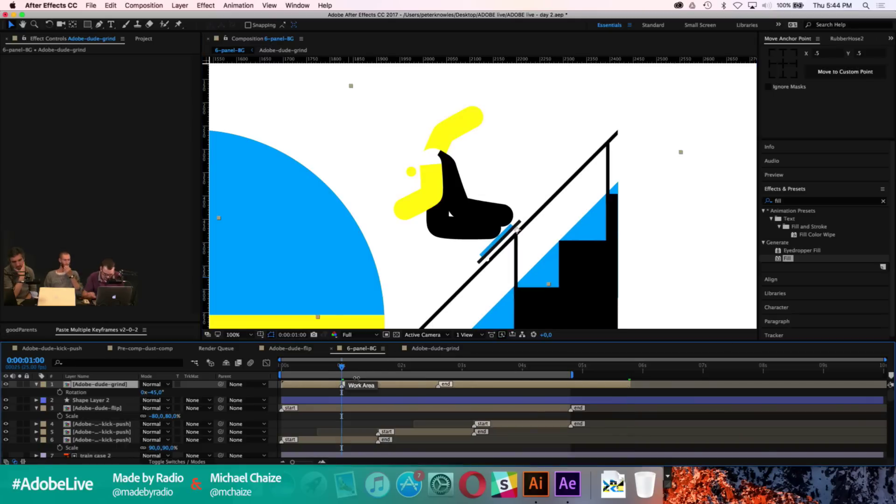
{"action": "key", "text": "alt+["}
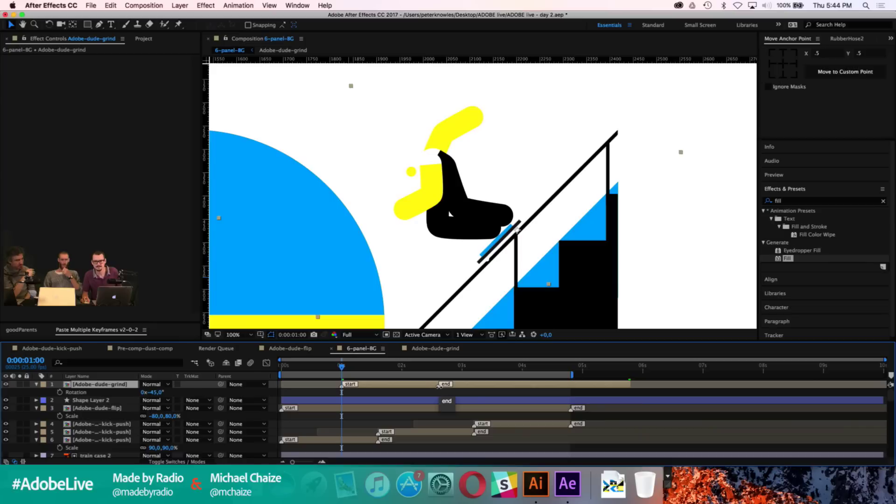
{"action": "left_click_drag", "start_coordinate": [439, 386], "coordinate": [629, 391]}
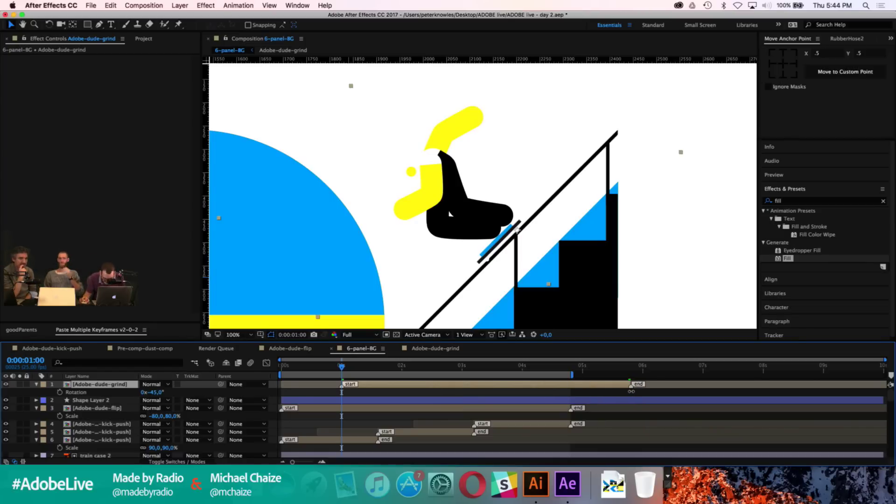
Step: Shift the Adobe-dude-grind layer earlier so its start marker sits at the beginning of the 6-panel-BG timeline, and preview the scene
{"action": "left_click_drag", "start_coordinate": [549, 386], "coordinate": [485, 386]}
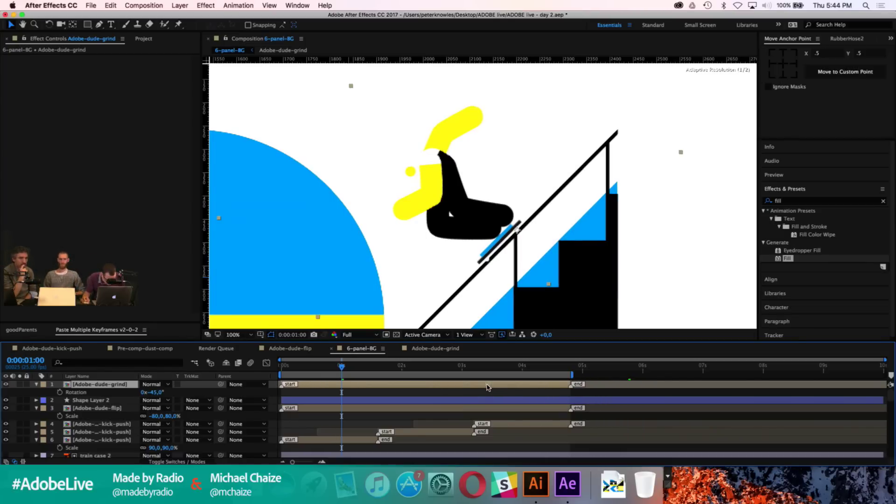
{"action": "left_click", "coordinate": [614, 395]}
{"action": "key", "text": "space"}
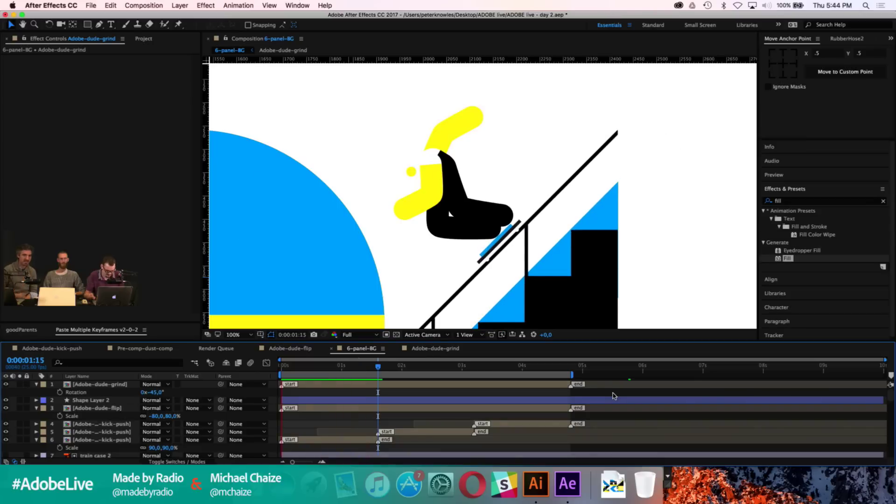
Step: Scale the Adobe-dude-grind layer to 80%, reduce it further to 78%, and deselect it
{"action": "left_click", "coordinate": [124, 386]}
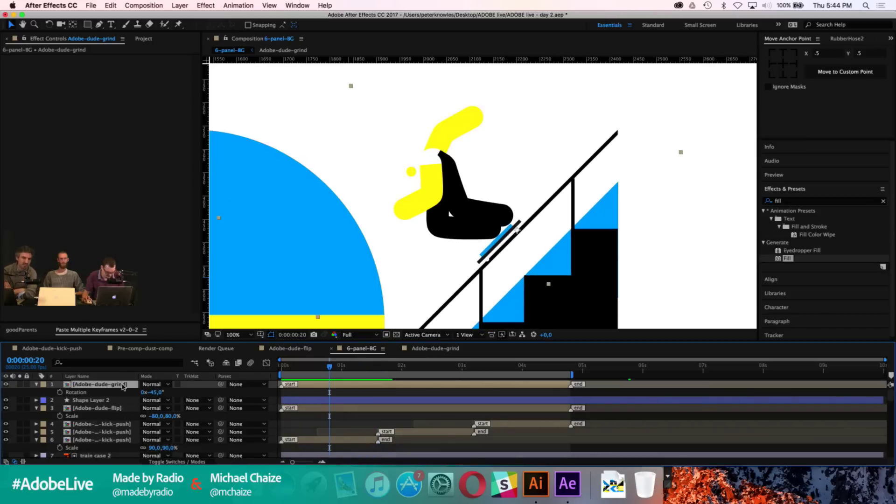
{"action": "key", "text": "shift+s"}
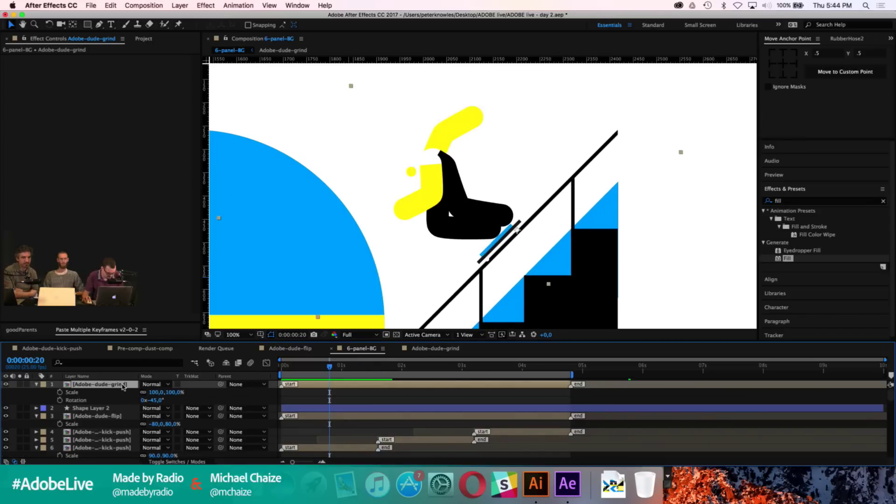
{"action": "left_click", "coordinate": [174, 393]}
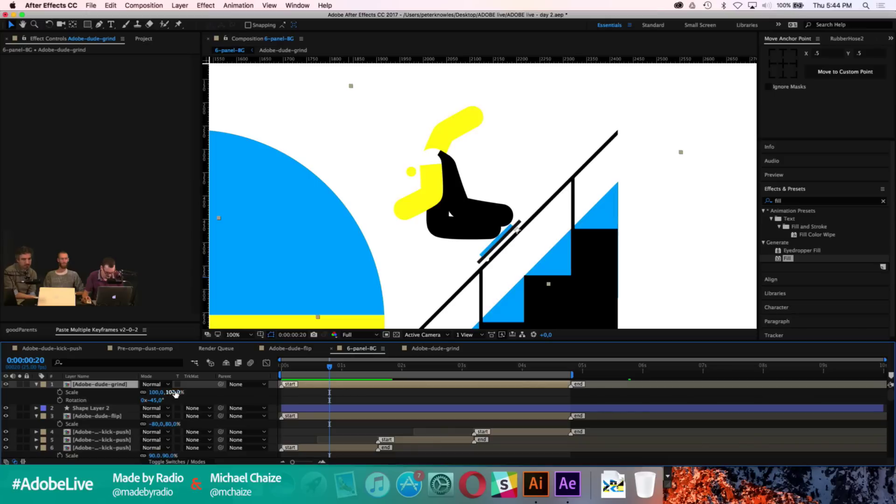
{"action": "type", "text": "8,0,"}
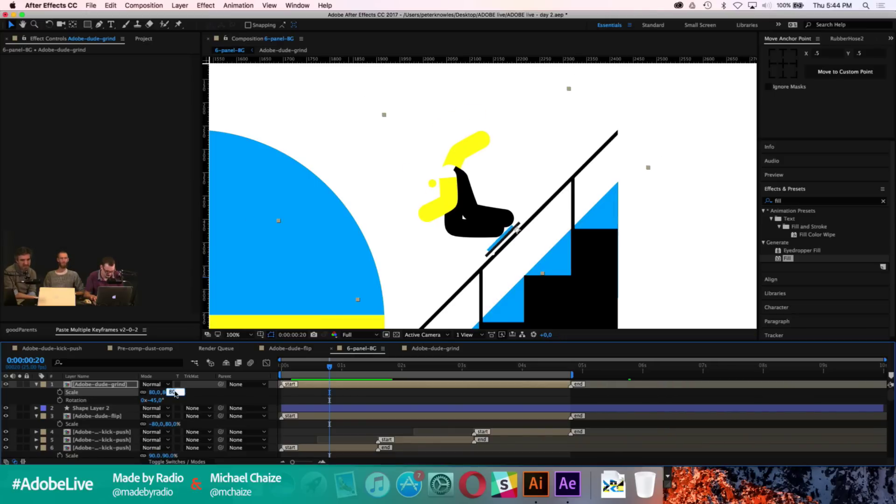
{"action": "type", "text": "78"}
{"action": "key", "text": "Return"}
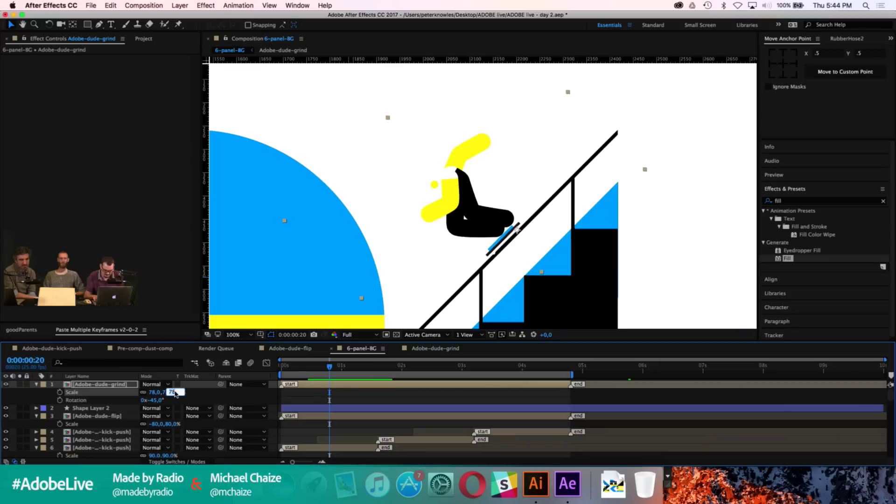
{"action": "left_click", "coordinate": [434, 398]}
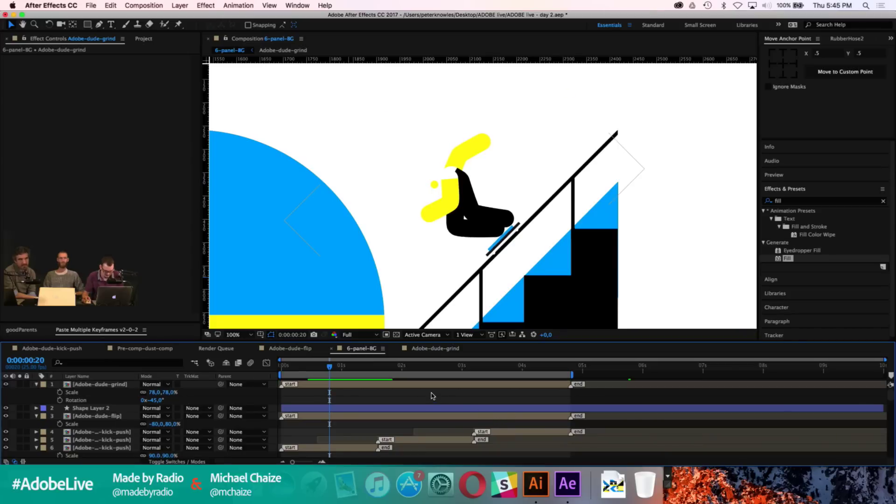
{"action": "scroll", "coordinate": [534, 220], "scroll_direction": "down", "scroll_amount": 2}
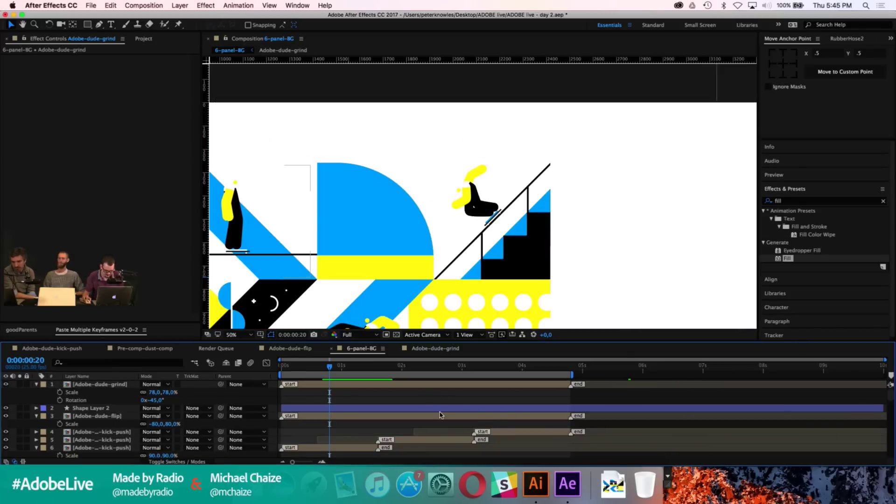
{"action": "left_click_drag", "start_coordinate": [327, 247], "coordinate": [333, 182]}
{"action": "key", "text": "period"}
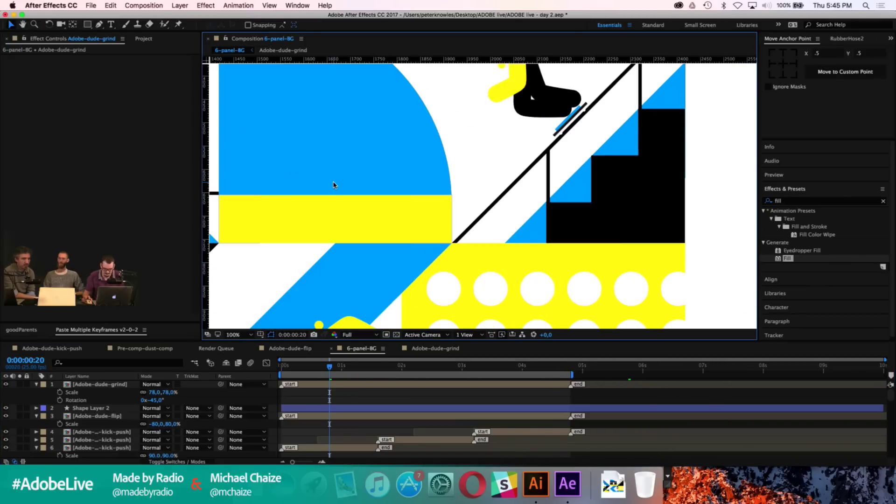
{"action": "left_click_drag", "start_coordinate": [507, 186], "coordinate": [483, 222]}
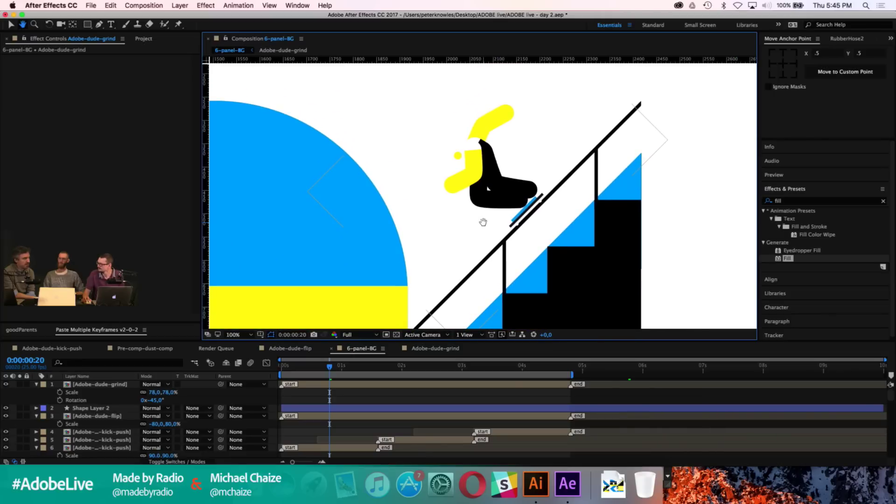
{"action": "left_click_drag", "start_coordinate": [543, 177], "coordinate": [536, 192]}
{"action": "key", "text": "v"}
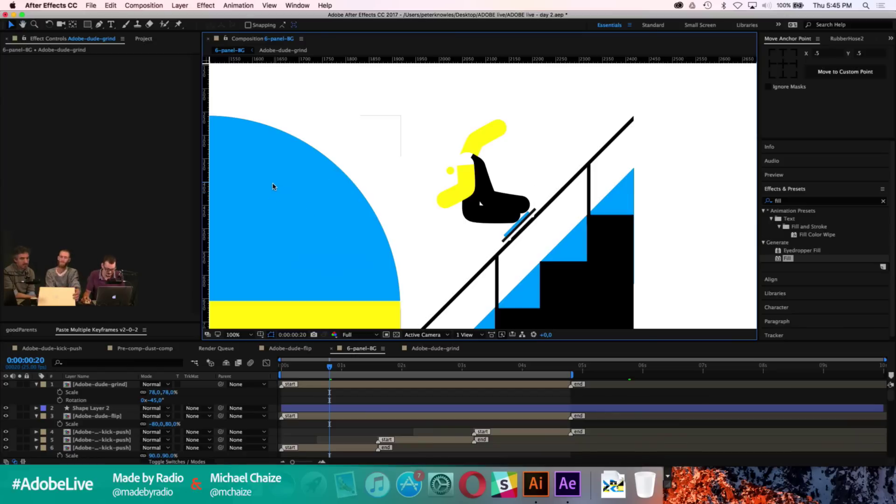
Step: Open the Adobe-dude-grind composition and set a first position keyframe on the body Outlines layer at 0:00:01:00
{"action": "double_click", "coordinate": [374, 388]}
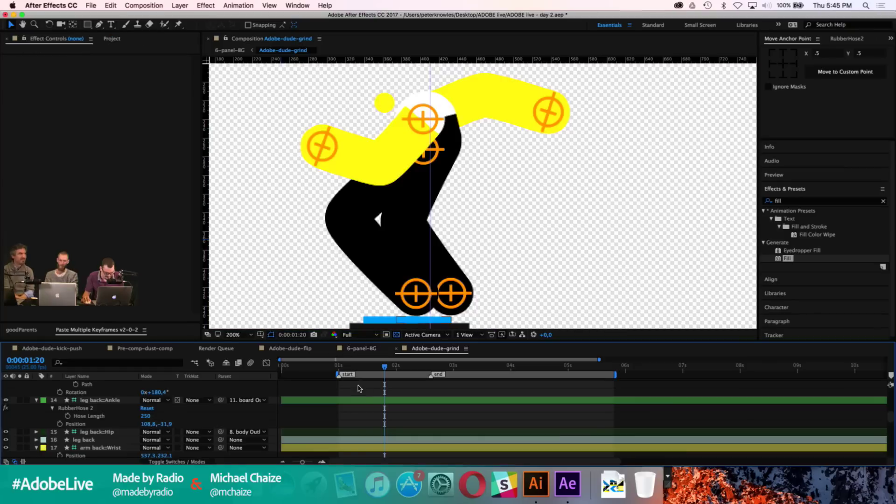
{"action": "scroll", "coordinate": [366, 404], "scroll_direction": "down", "scroll_amount": 10}
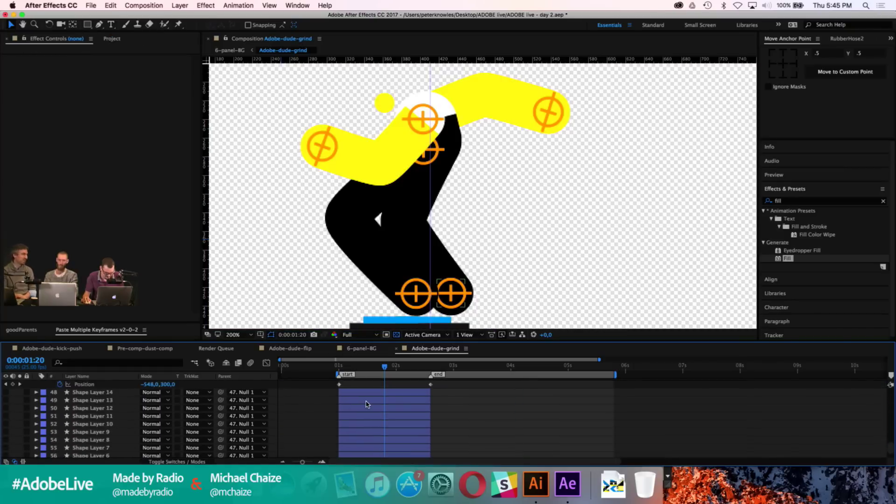
{"action": "scroll", "coordinate": [366, 405], "scroll_direction": "up", "scroll_amount": 15}
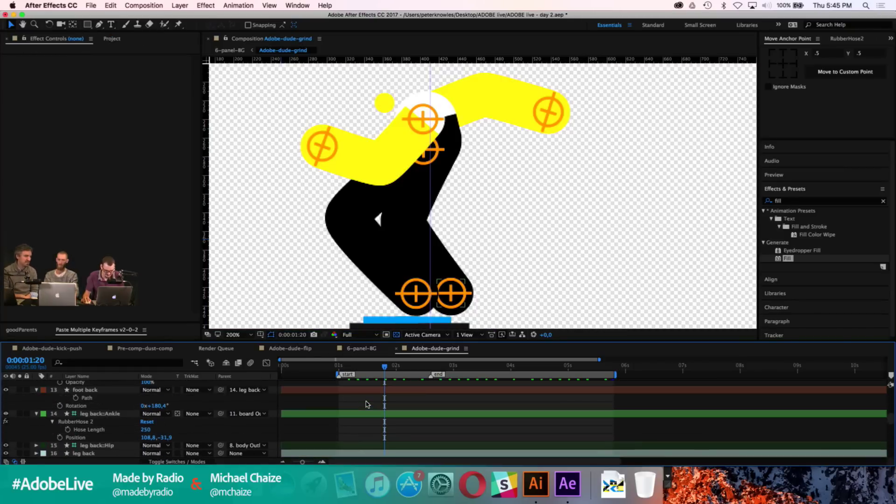
{"action": "scroll", "coordinate": [366, 404], "scroll_direction": "up", "scroll_amount": 2}
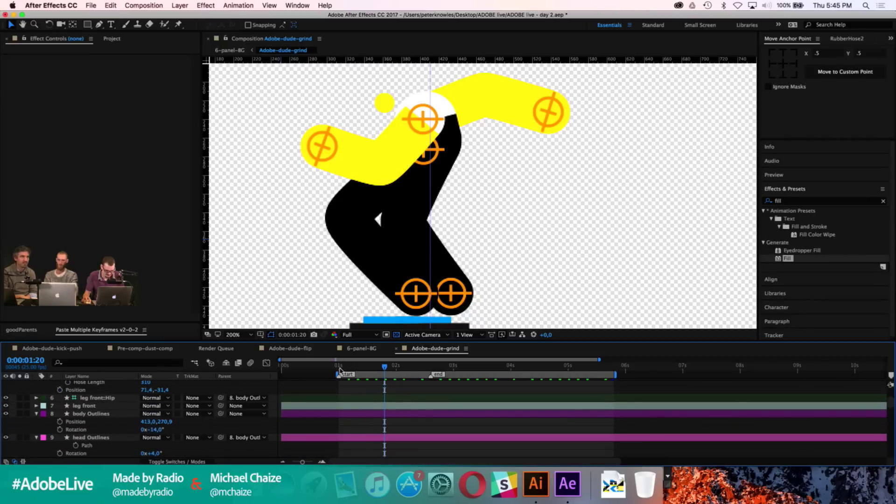
{"action": "left_click", "coordinate": [339, 369]}
{"action": "left_click", "coordinate": [363, 415]}
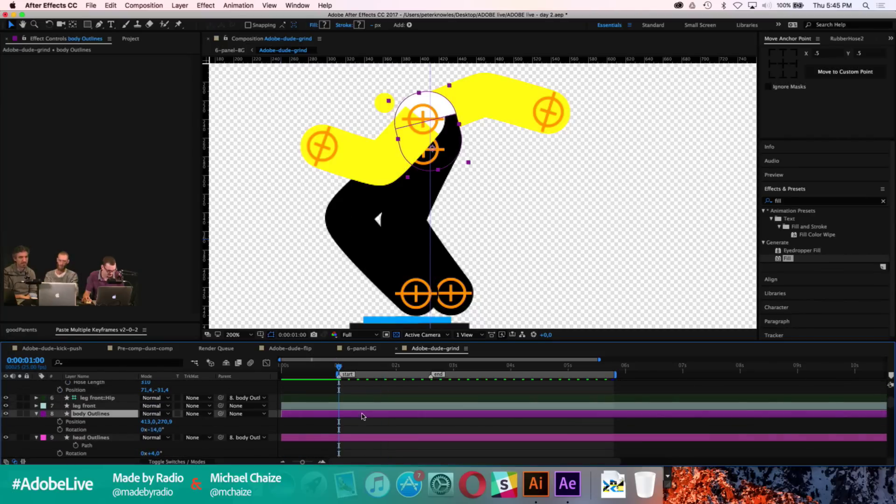
{"action": "left_click", "coordinate": [60, 422]}
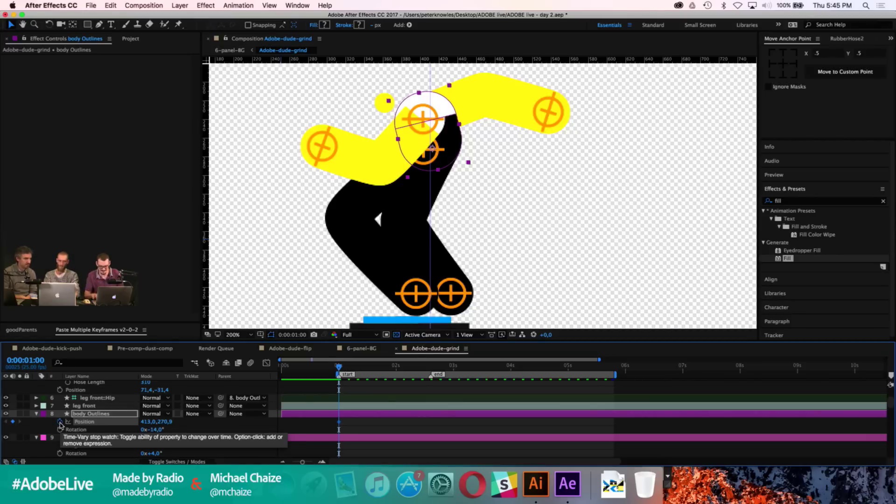
Step: Three frames further on, at 0:00:01:03, lower the body Outlines layer slightly to position 413, 271.4 as a second keyframe
{"action": "key", "text": "Page_Down"}
{"action": "key", "text": "Page_Down"}
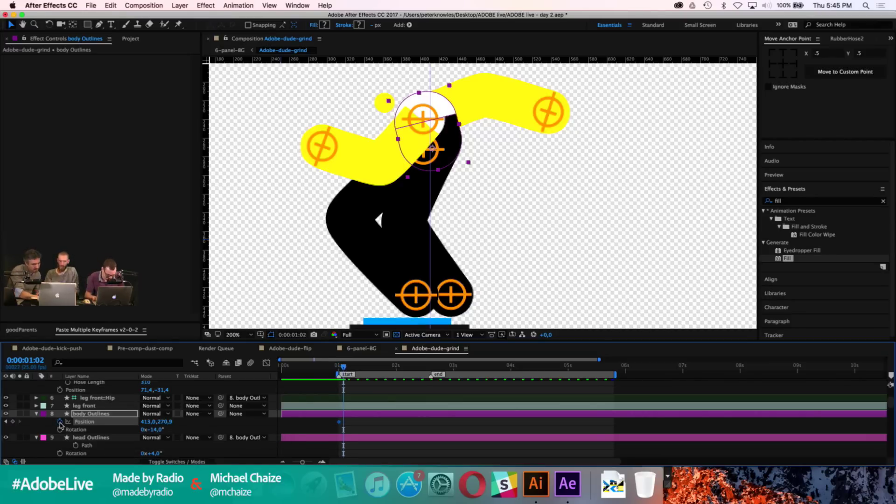
{"action": "key", "text": "Page_Down"}
{"action": "key", "text": "Down"}
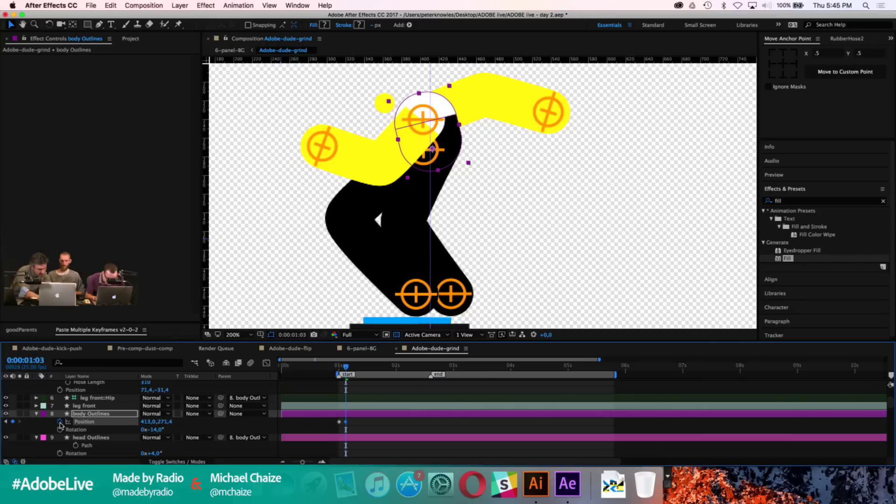
Step: Lower the body Outlines layer further at 0:00:01:03 to position 413, 275.9
{"action": "key", "text": "Down"}
{"action": "key", "text": "Down"}
{"action": "key", "text": "Down"}
{"action": "key", "text": "Down"}
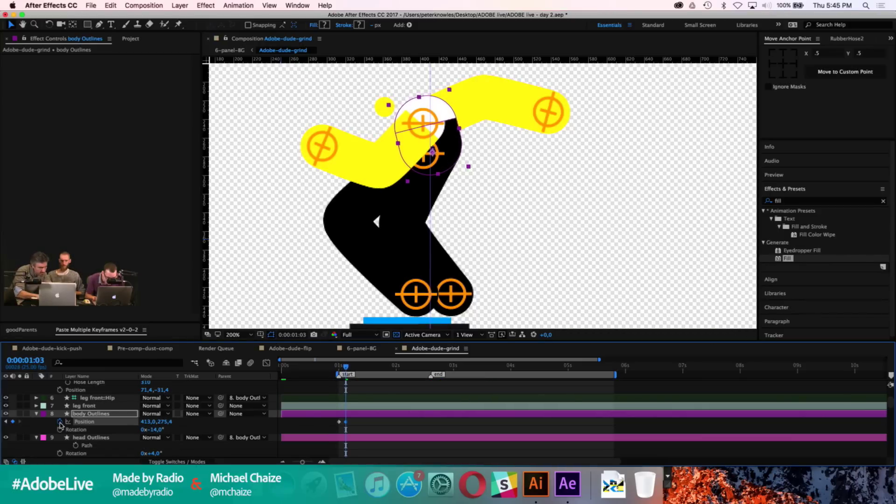
{"action": "key", "text": "Down"}
Step: Three frames further on, at 0:00:01:06, raise the body Outlines layer to position 413, 270.9 as a third keyframe
{"action": "key", "text": "Page_Down"}
{"action": "key", "text": "Page_Down"}
{"action": "key", "text": "Page_Down"}
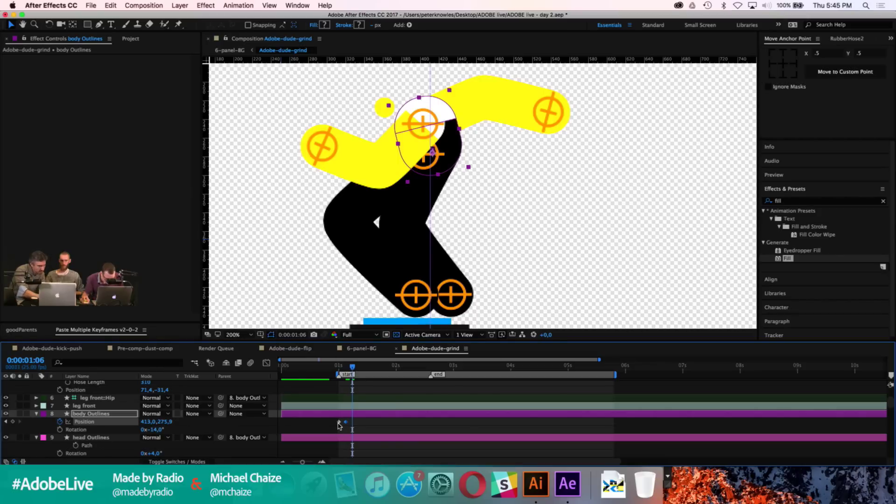
{"action": "key", "text": "Up"}
{"action": "key", "text": "Up"}
{"action": "key", "text": "Up"}
{"action": "key", "text": "Up"}
{"action": "key", "text": "Up"}
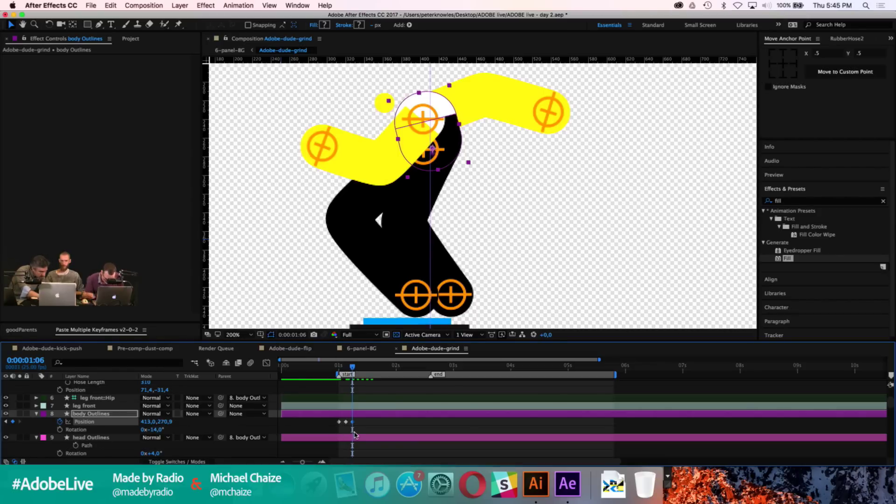
Step: Add the expression loopOut('cycle') to the body Outlines position and preview the looping bounce
{"action": "key", "text": "j"}
{"action": "key", "text": "j"}
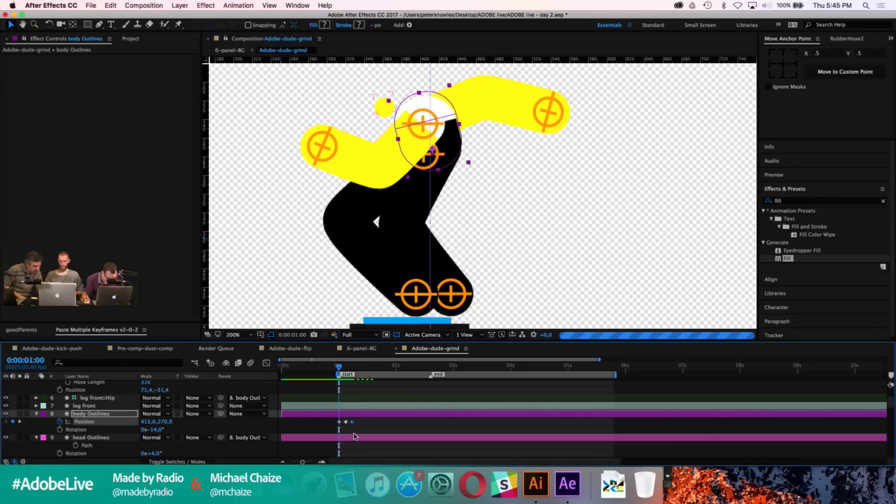
{"action": "left_click", "coordinate": [59, 423], "text": "alt"}
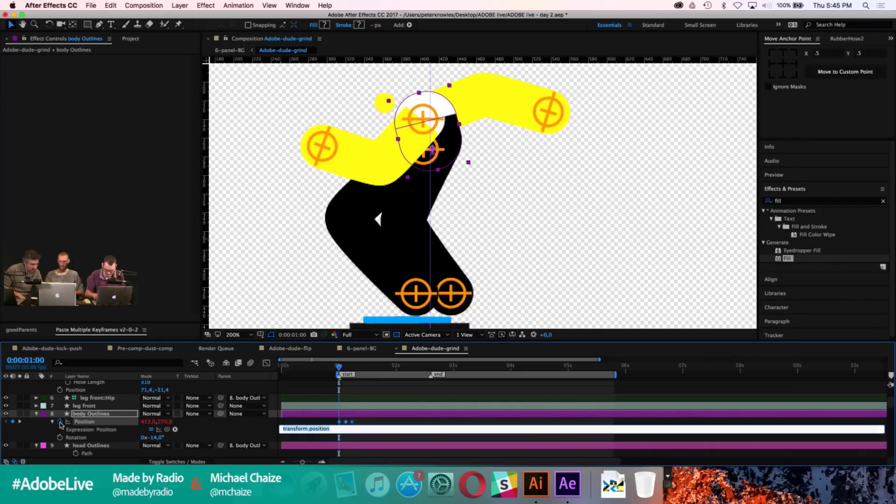
{"action": "type", "text": "loopOut('cycle"}
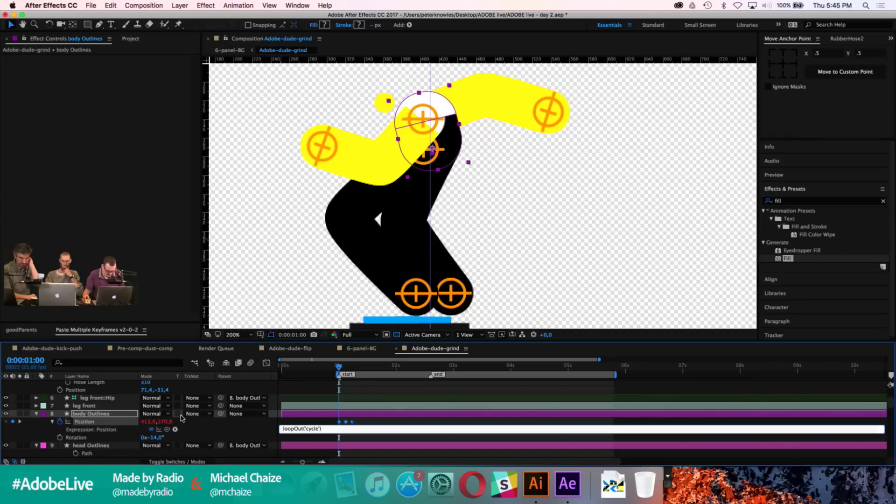
{"action": "left_click", "coordinate": [372, 395]}
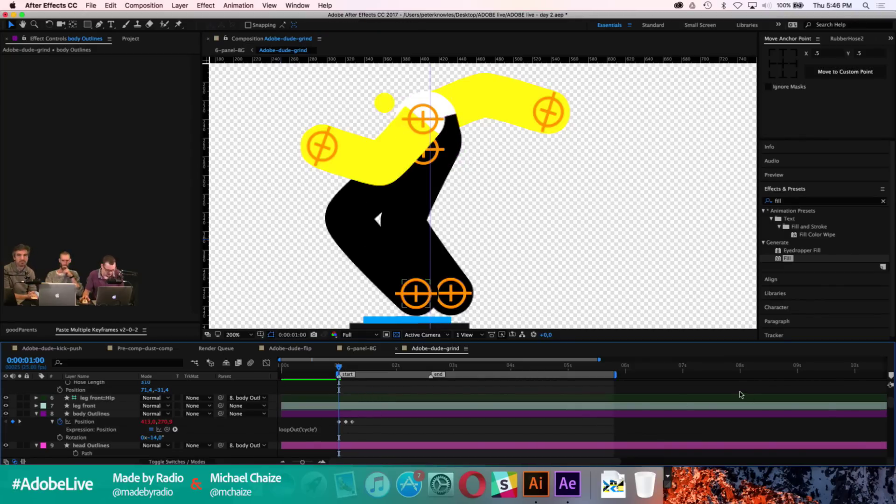
{"action": "key", "text": "space"}
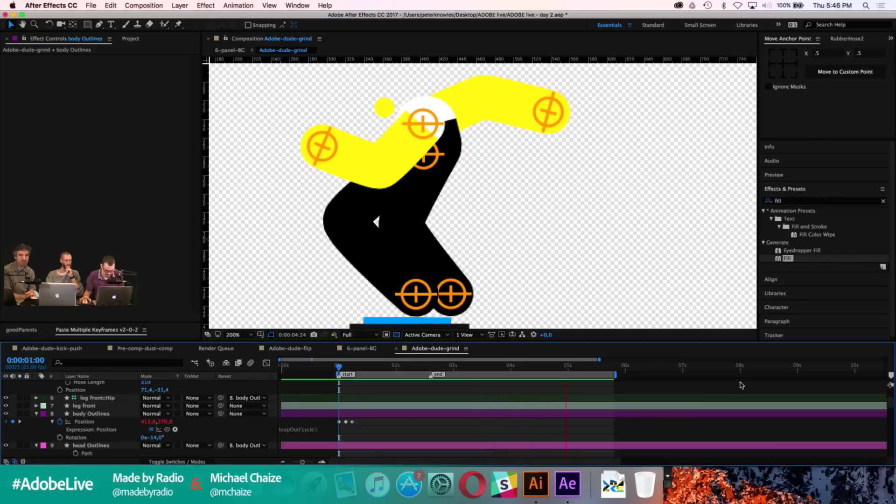
Step: Shift the three body Outlines position keyframes one frame earlier, leaving the loop expression as it is
{"action": "left_click", "coordinate": [392, 430]}
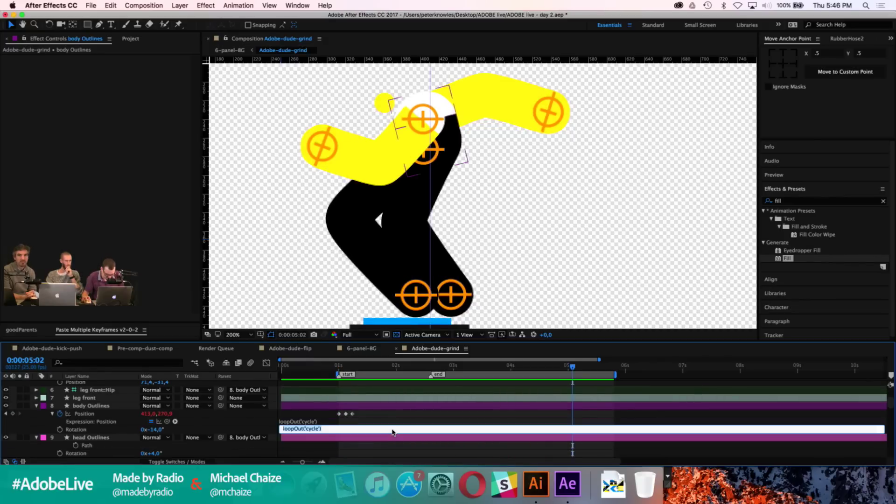
{"action": "left_click", "coordinate": [385, 416]}
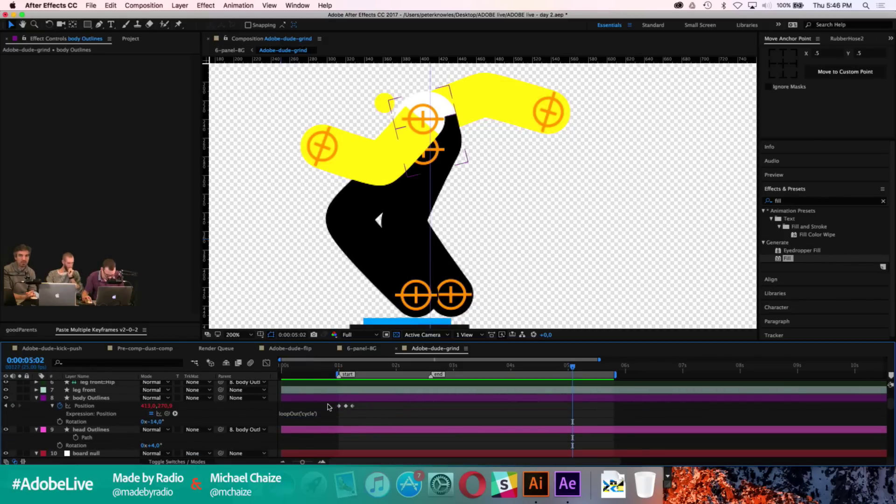
{"action": "left_click_drag", "start_coordinate": [328, 406], "coordinate": [355, 410]}
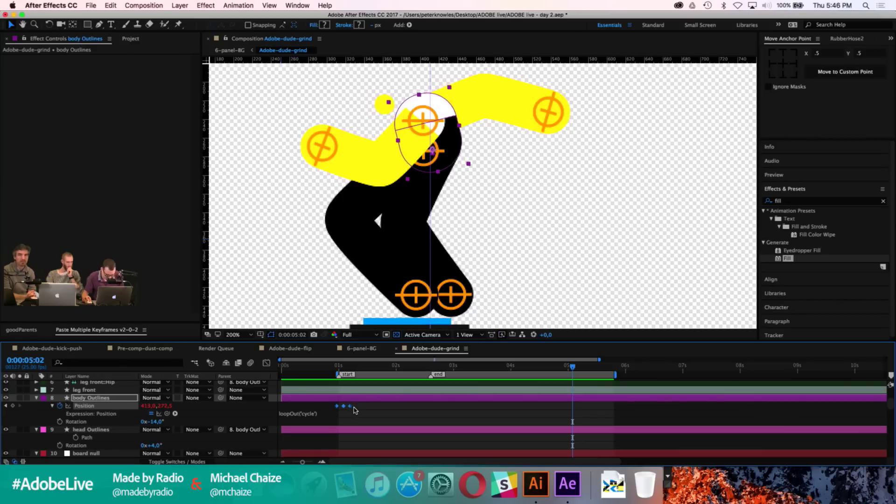
{"action": "left_click", "coordinate": [354, 410]}
Step: Set a first rotation keyframe on the head Outlines layer at 0:00:01:00
{"action": "left_click", "coordinate": [339, 371]}
{"action": "left_click", "coordinate": [353, 429]}
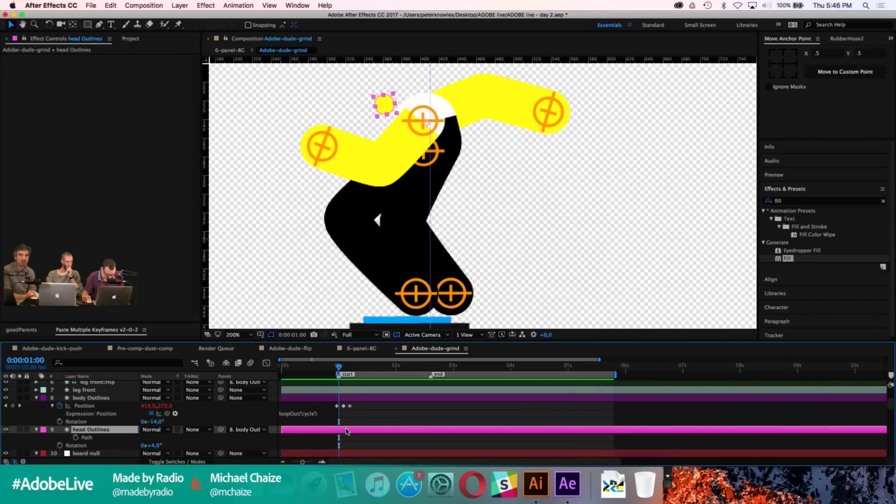
{"action": "left_click", "coordinate": [60, 445]}
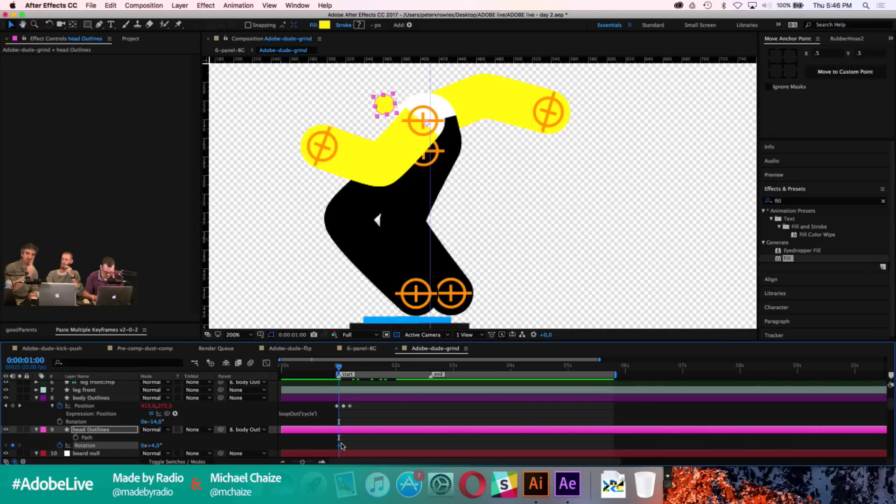
Step: Three frames further on, at 0:00:01:03, set the head Outlines rotation to -6° as a second keyframe
{"action": "key", "text": "Page_Down"}
{"action": "key", "text": "Page_Down"}
{"action": "key", "text": "Page_Down"}
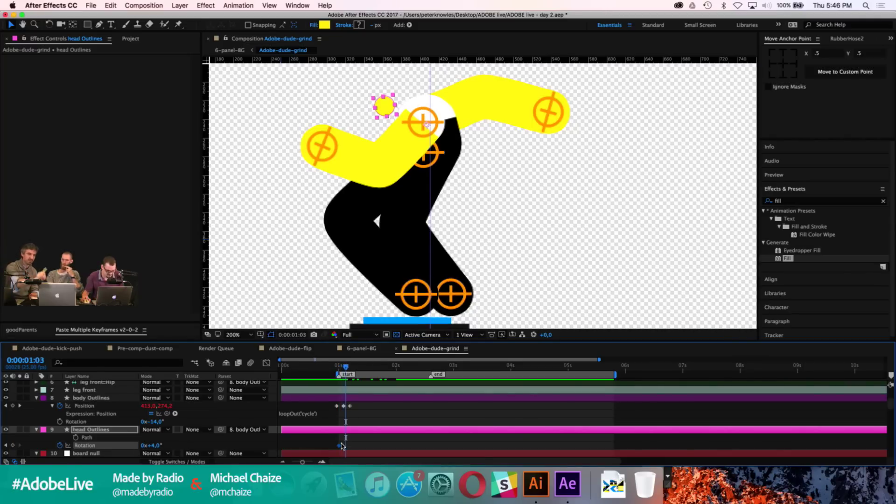
{"action": "left_click", "coordinate": [156, 446]}
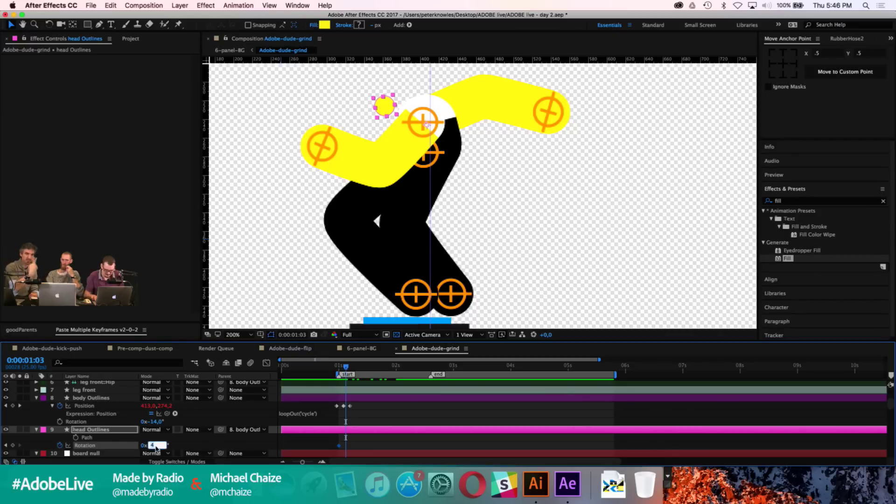
{"action": "key", "text": "Down"}
{"action": "key", "text": "Down"}
{"action": "key", "text": "Down"}
{"action": "key", "text": "Down"}
{"action": "key", "text": "Down"}
{"action": "key", "text": "Down"}
{"action": "key", "text": "Down"}
{"action": "key", "text": "Down"}
{"action": "key", "text": "Down"}
{"action": "key", "text": "Down"}
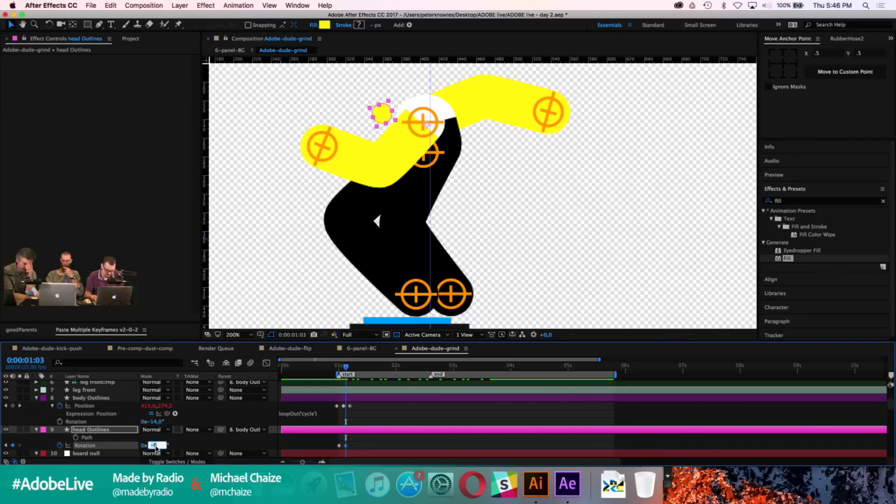
{"action": "key", "text": "Return"}
Step: Copy the first head Outlines rotation keyframe and paste it at 0:00:01:06 to close the nod cycle
{"action": "key", "text": "Page_Down"}
{"action": "key", "text": "Page_Down"}
{"action": "key", "text": "Page_Down"}
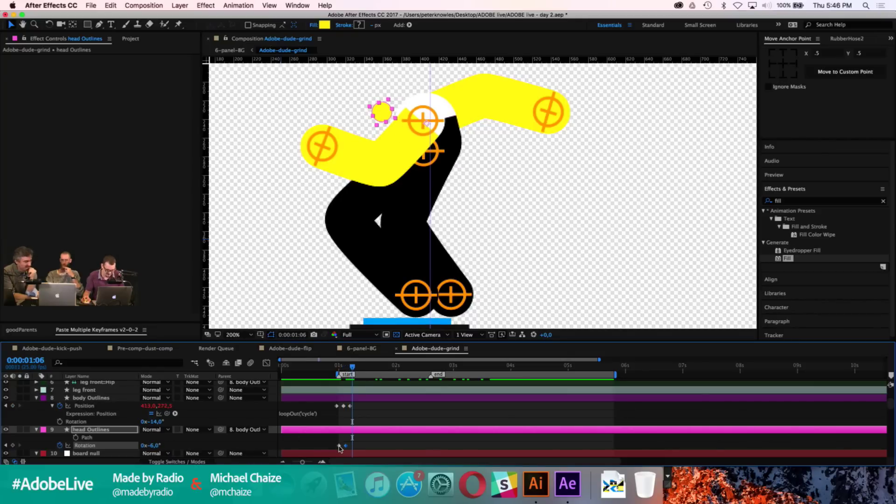
{"action": "key", "text": "super+c"}
{"action": "key", "text": "super+v"}
{"action": "left_click", "coordinate": [360, 443]}
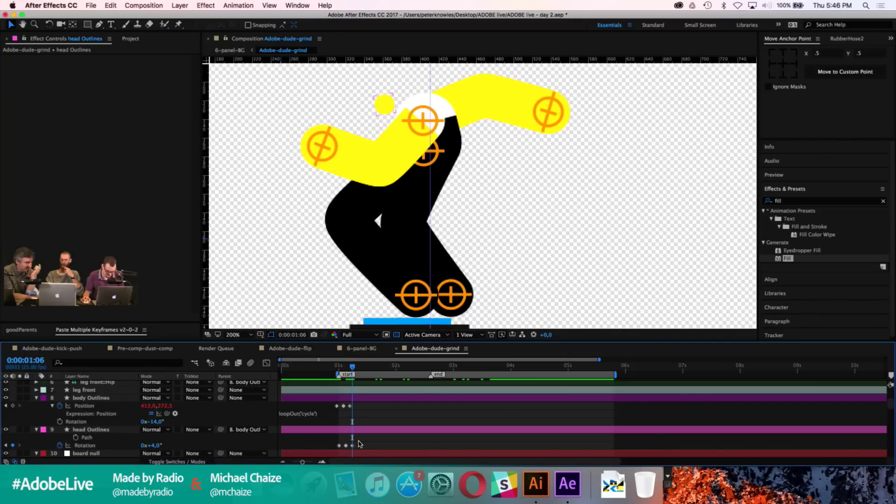
Step: Add the expression loopOut('cycle') to the head Outlines rotation and preview the whole figure at 100% zoom
{"action": "left_click", "coordinate": [60, 446], "text": "alt"}
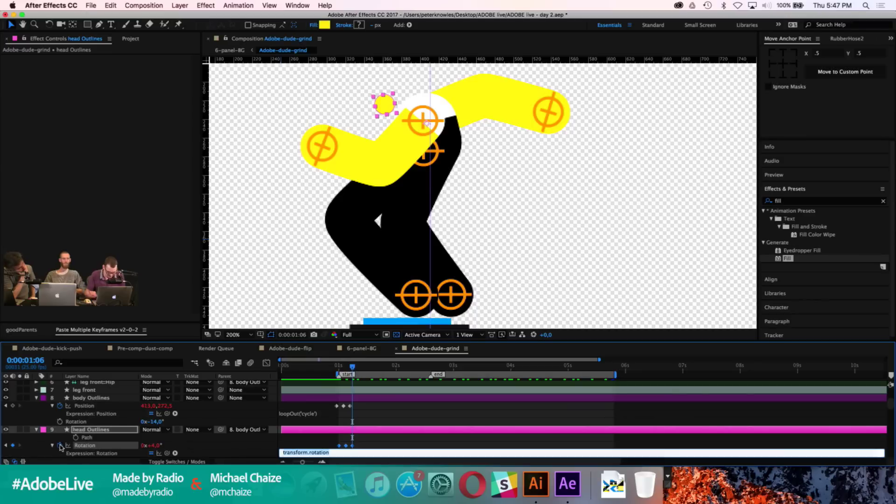
{"action": "type", "text": "loopOut('cycle"}
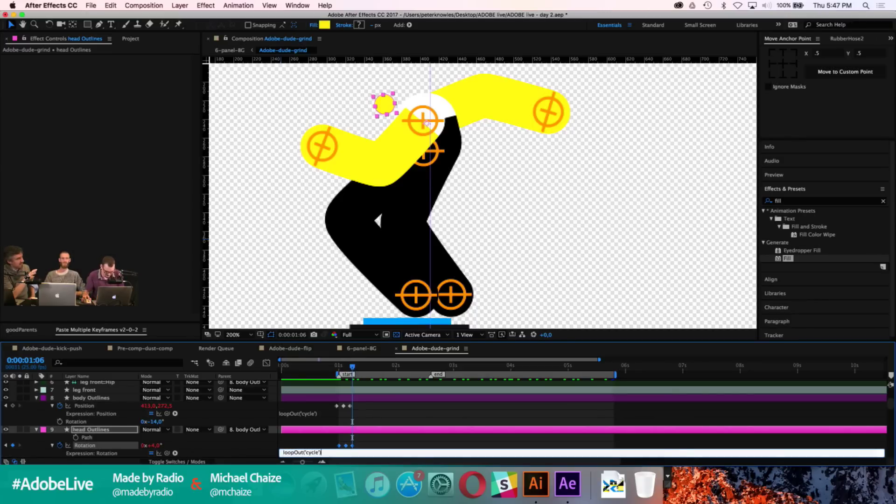
{"action": "left_click", "coordinate": [367, 413]}
{"action": "left_click", "coordinate": [420, 393]}
{"action": "key", "text": "comma"}
{"action": "key", "text": "space"}
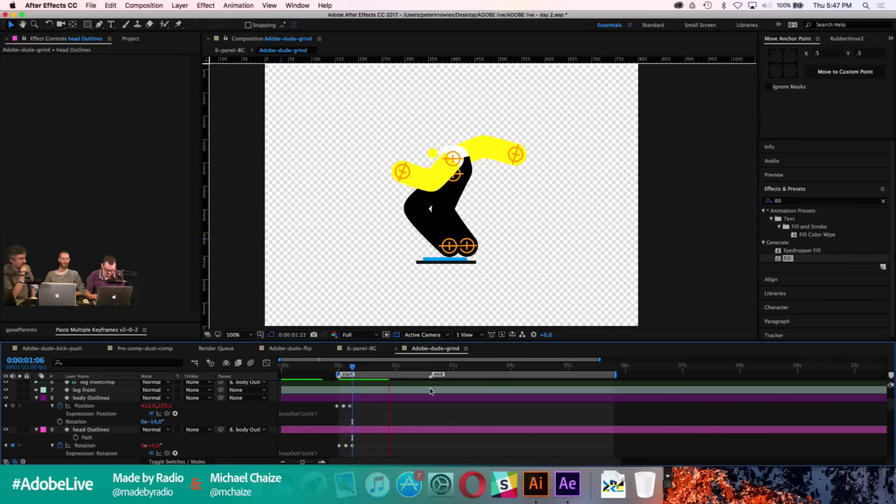
{"action": "key", "text": "space"}
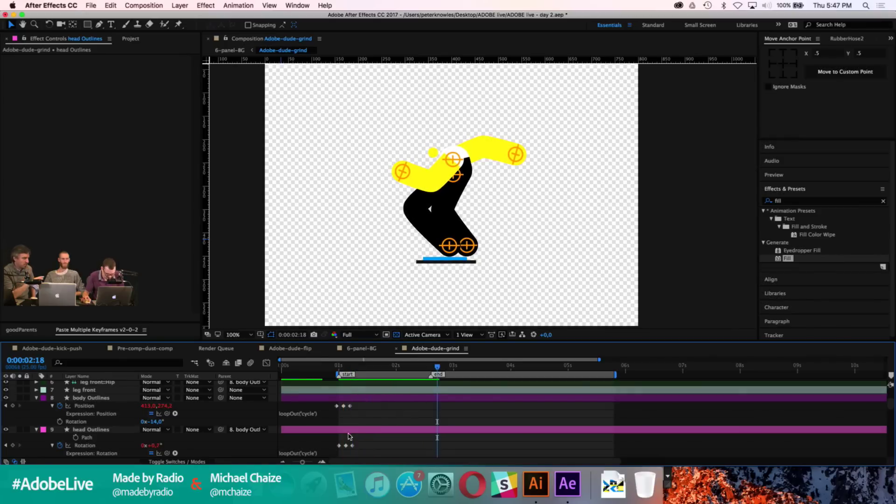
Step: Apply Easy Ease to all three head Outlines rotation keyframes and preview the softened nod
{"action": "left_click_drag", "start_coordinate": [332, 439], "coordinate": [362, 450]}
{"action": "key", "text": "F9"}
{"action": "key", "text": "space"}
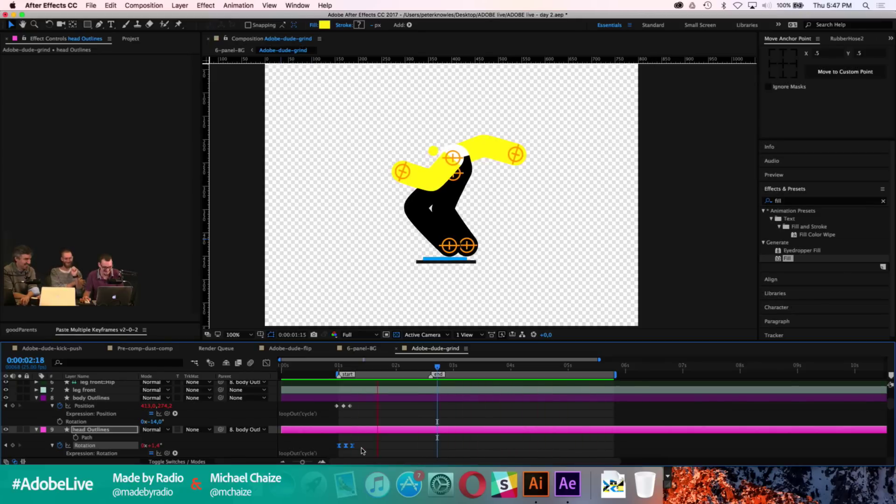
{"action": "key", "text": "space"}
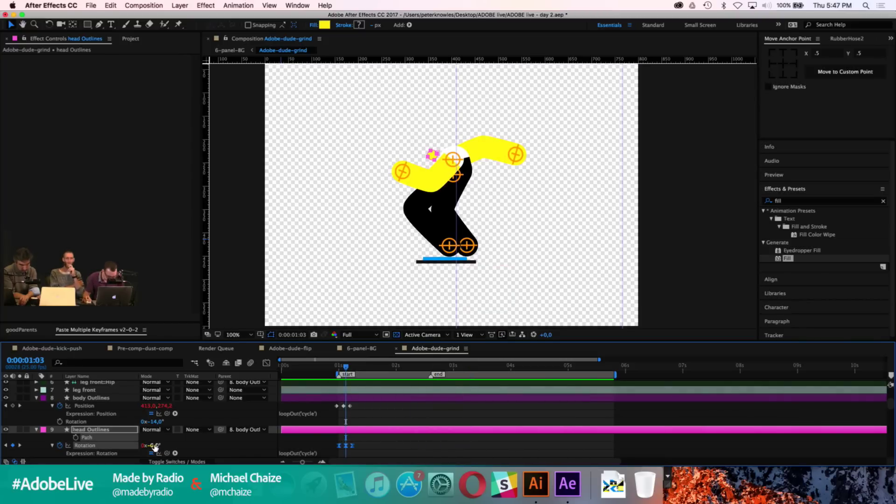
Step: Increase all three head Outlines rotation keyframes together, bringing the one at 0:00:01:03 to 9°, and check the pose at 0:00:01:00
{"action": "left_click_drag", "start_coordinate": [154, 445], "coordinate": [422, 426]}
{"action": "left_click", "coordinate": [403, 415]}
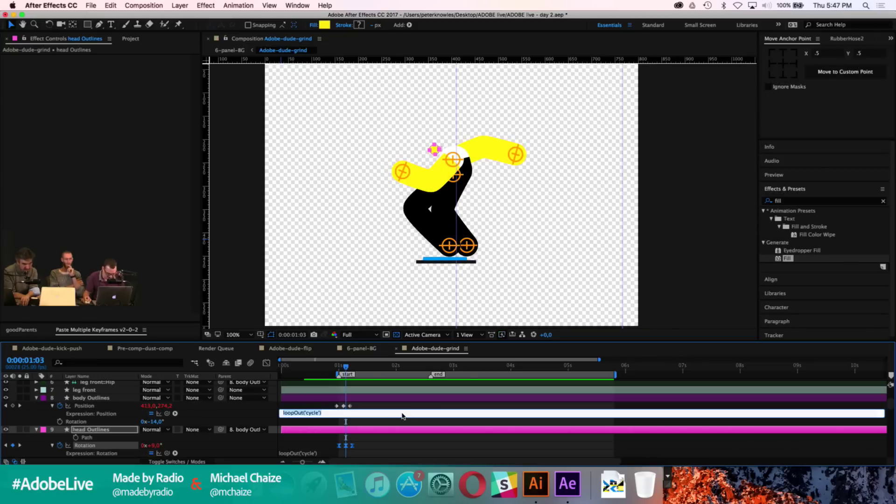
{"action": "left_click", "coordinate": [401, 440]}
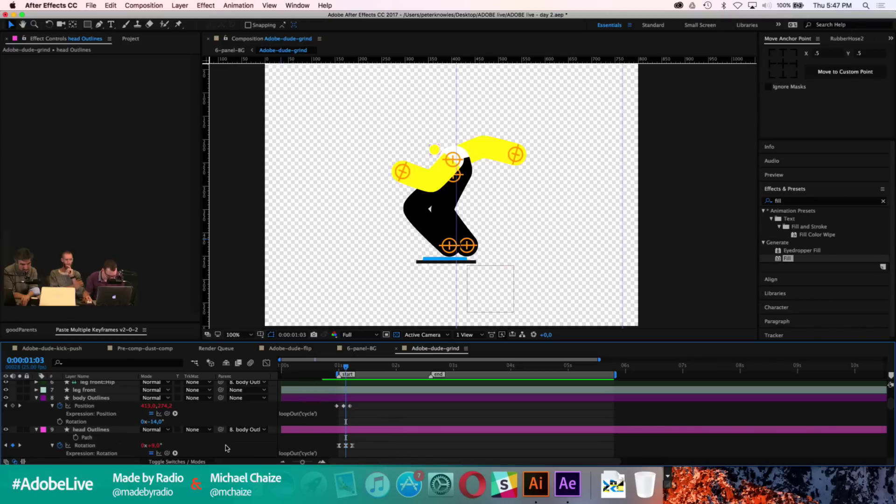
{"action": "key", "text": "Page_Up"}
{"action": "key", "text": "Page_Up"}
{"action": "key", "text": "Page_Up"}
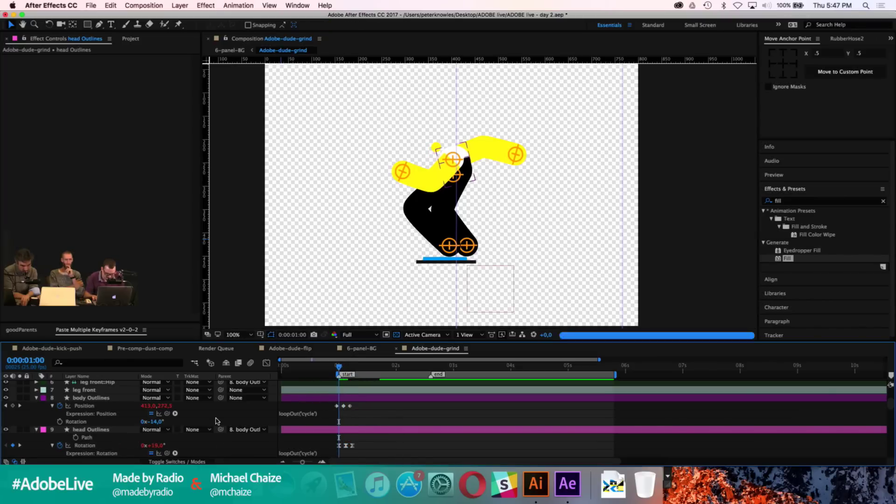
Step: Set only the middle head Outlines rotation keyframe, at 0:00:01:03, to 11° and preview the subtler nod
{"action": "key", "text": "Page_Down"}
{"action": "key", "text": "Page_Down"}
{"action": "key", "text": "Page_Down"}
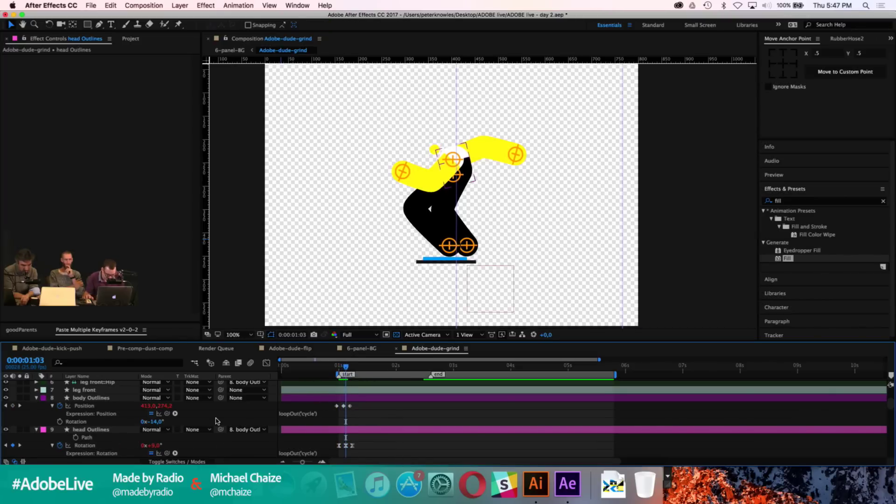
{"action": "left_click", "coordinate": [154, 445]}
{"action": "key", "text": "Up"}
{"action": "key", "text": "Up"}
{"action": "key", "text": "Up"}
{"action": "key", "text": "Up"}
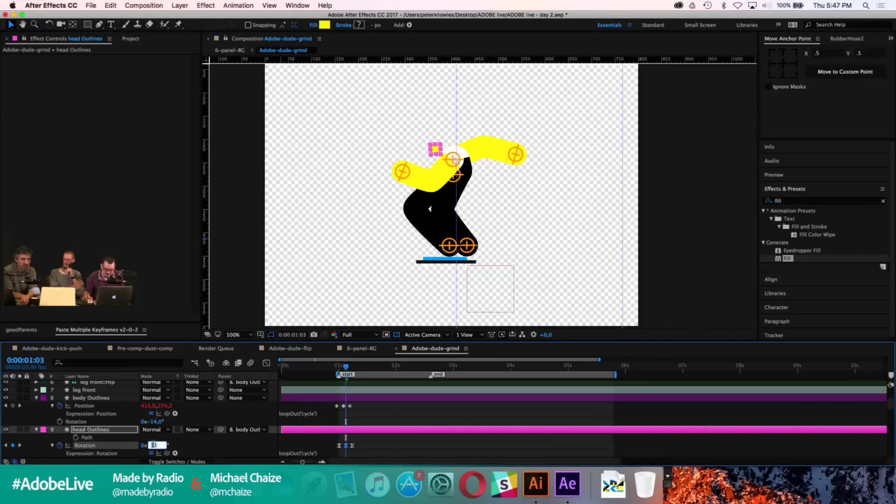
{"action": "left_click", "coordinate": [507, 409]}
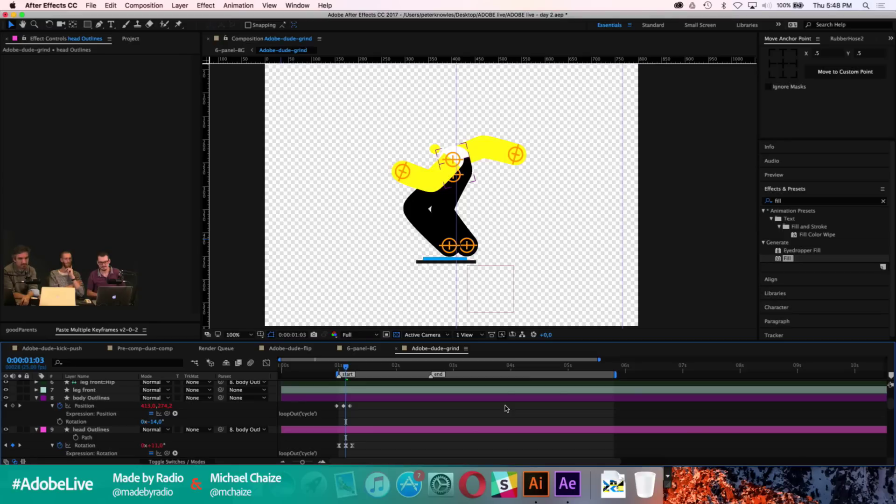
{"action": "key", "text": "space"}
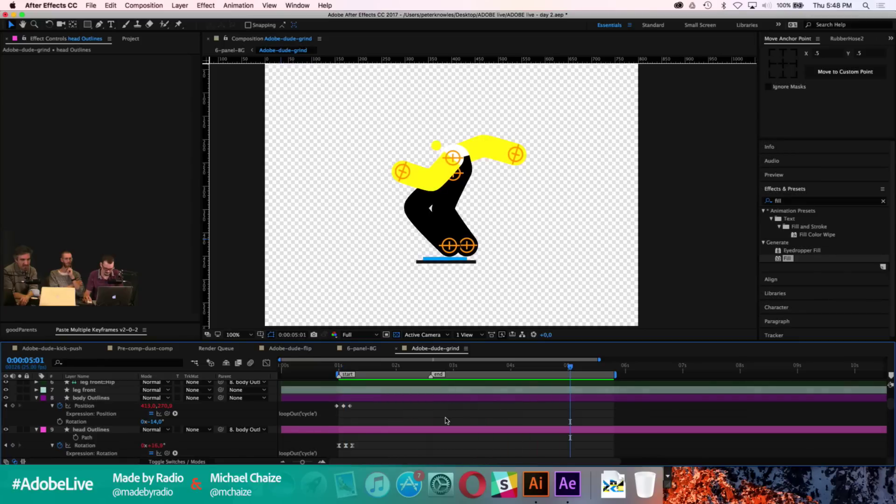
{"action": "key", "text": "space"}
Step: Set a first position keyframe on the arm front::Wrist layer at 0:00:01:00
{"action": "scroll", "coordinate": [441, 408], "scroll_direction": "up", "scroll_amount": 3}
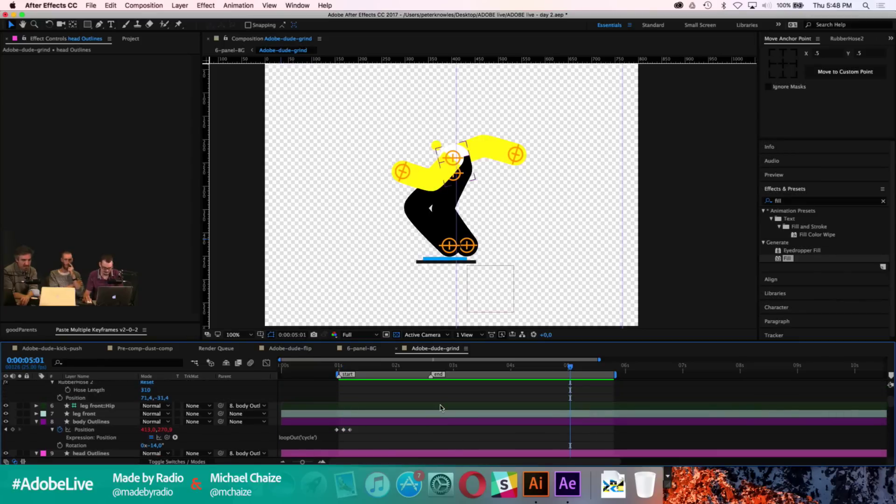
{"action": "key", "text": "shift+Home"}
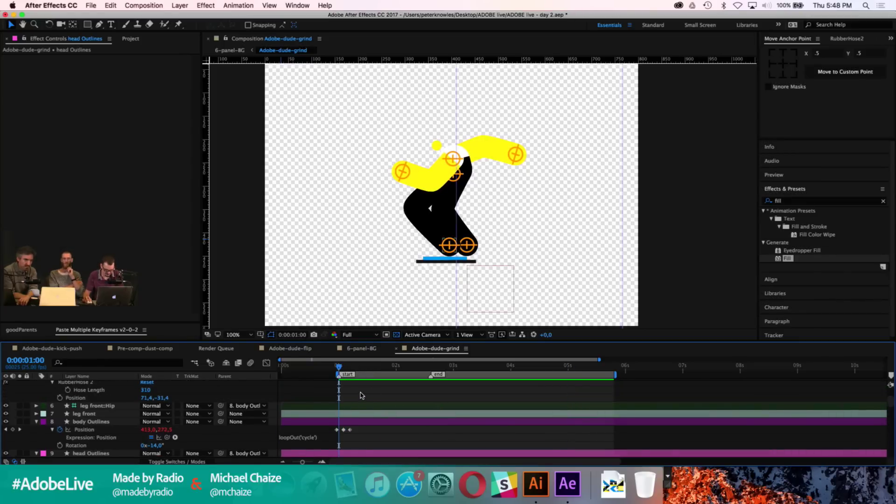
{"action": "scroll", "coordinate": [358, 388], "scroll_direction": "up", "scroll_amount": 5}
{"action": "left_click", "coordinate": [358, 388]}
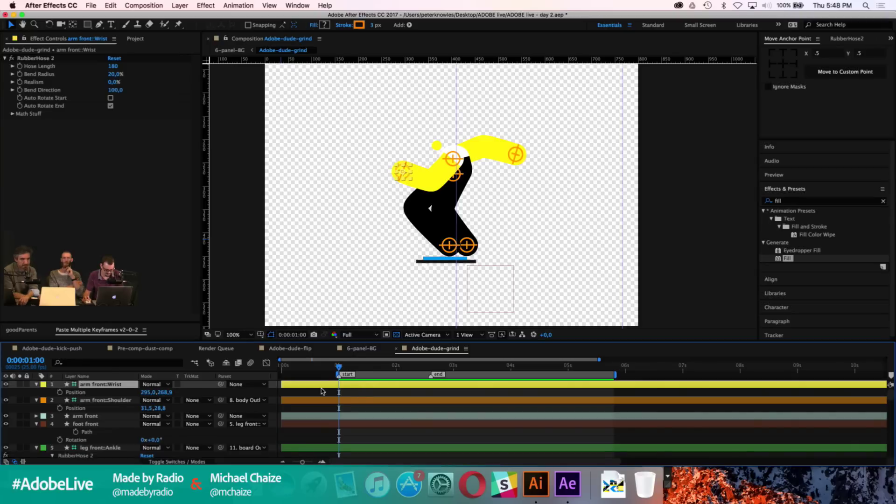
{"action": "left_click", "coordinate": [59, 393]}
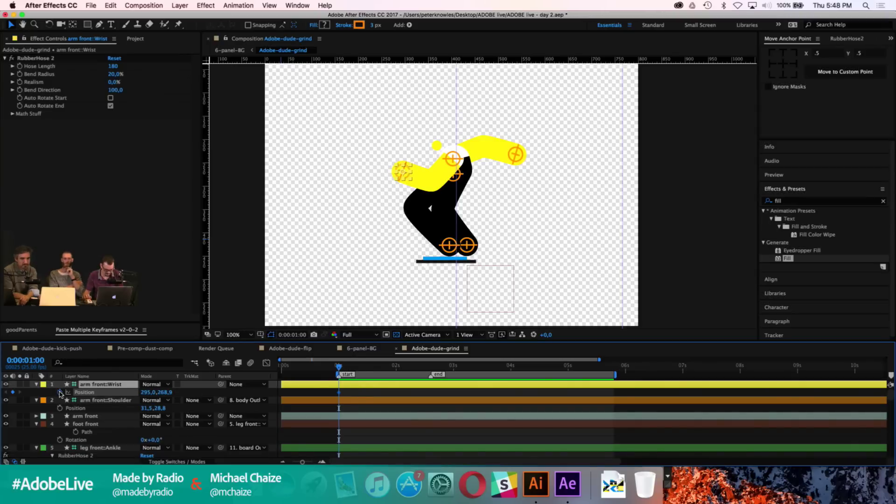
Step: Keyframe the arm front::Wrist position to 285,0, 258,9 at 0:00:01:10 and repeat its first keyframe at 0:00:01:20
{"action": "key", "text": "shift+Page_Down"}
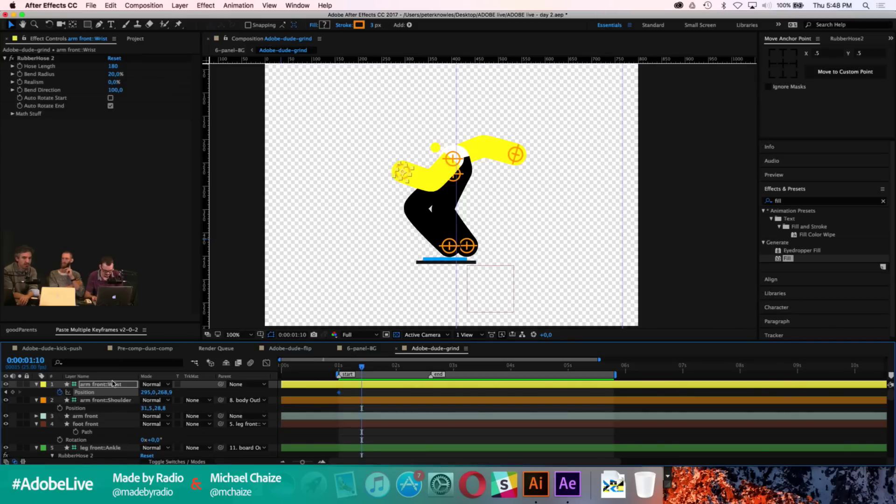
{"action": "key", "text": "shift+Up"}
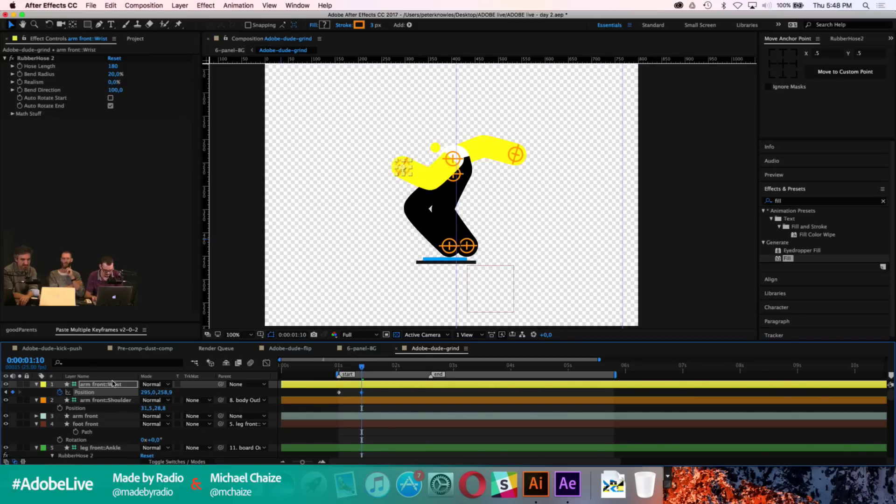
{"action": "key", "text": "shift+Left"}
{"action": "key", "text": "shift+Page_Down"}
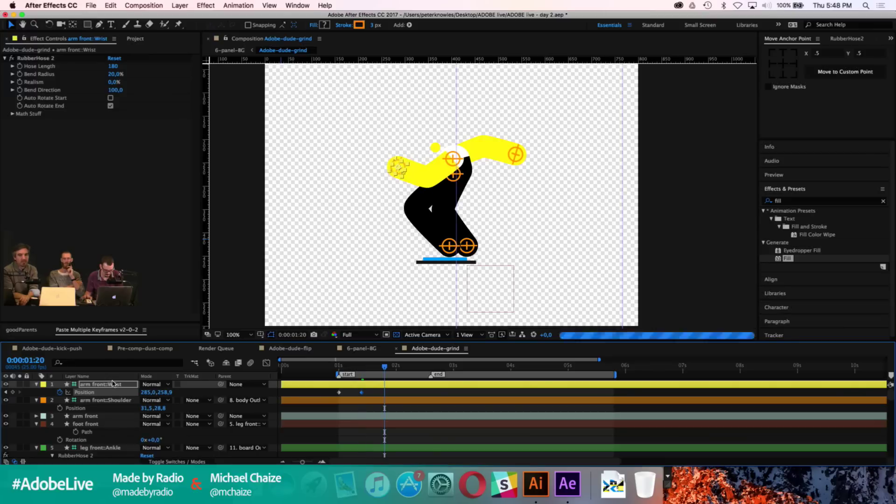
{"action": "left_click", "coordinate": [339, 392]}
{"action": "key", "text": "super+c"}
{"action": "key", "text": "super+v"}
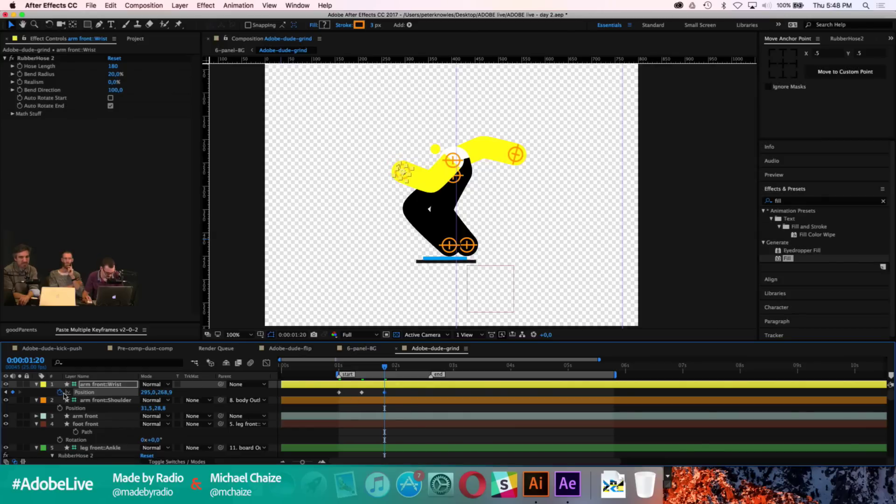
Step: Loop the arm front::Wrist position with the expression loopOut('cycle')
{"action": "left_click", "coordinate": [60, 392], "text": "alt"}
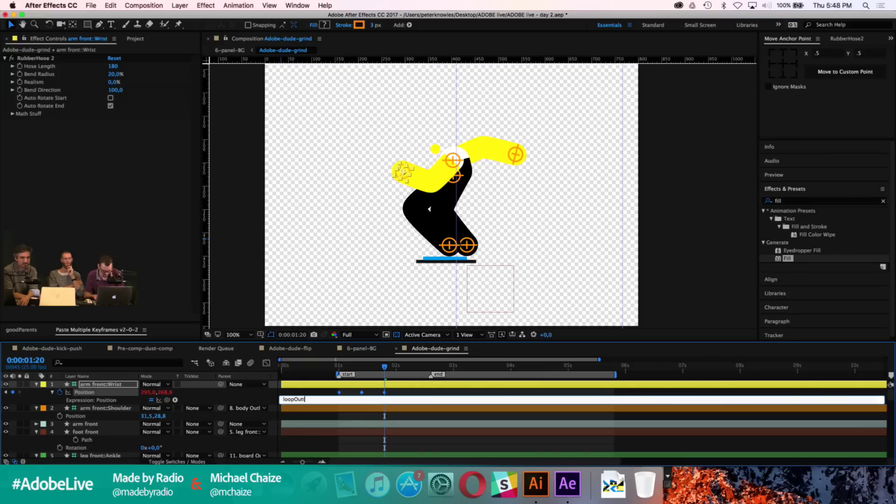
{"action": "type", "text": "loopOut('cycle'"}
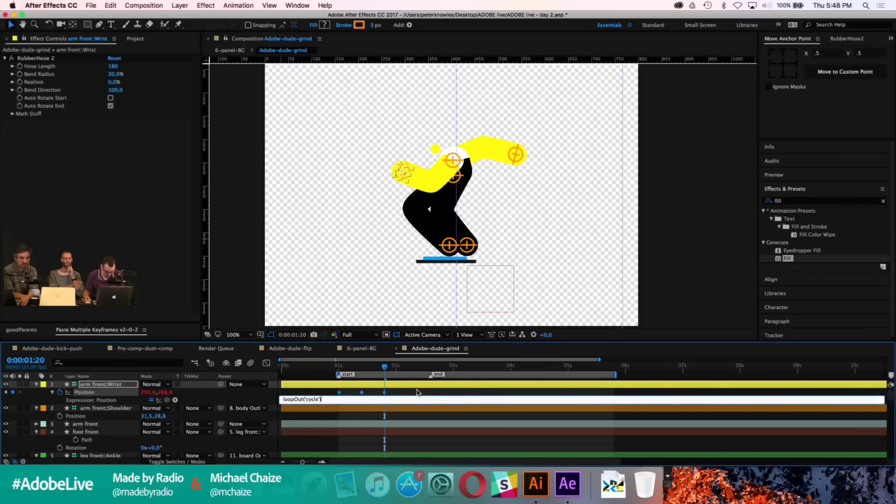
{"action": "left_click", "coordinate": [414, 395]}
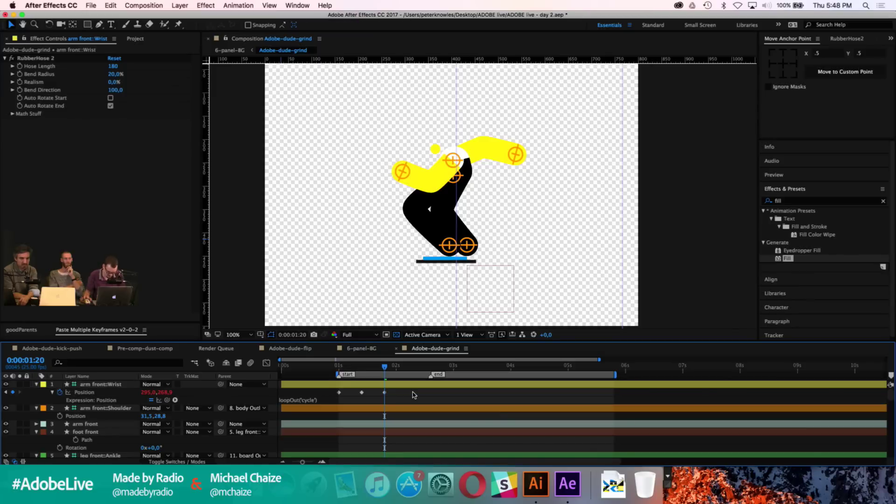
Step: Apply Easy Ease to all three arm front::Wrist position keyframes, checking the motion in playback, and save the project
{"action": "left_click_drag", "start_coordinate": [332, 390], "coordinate": [400, 400]}
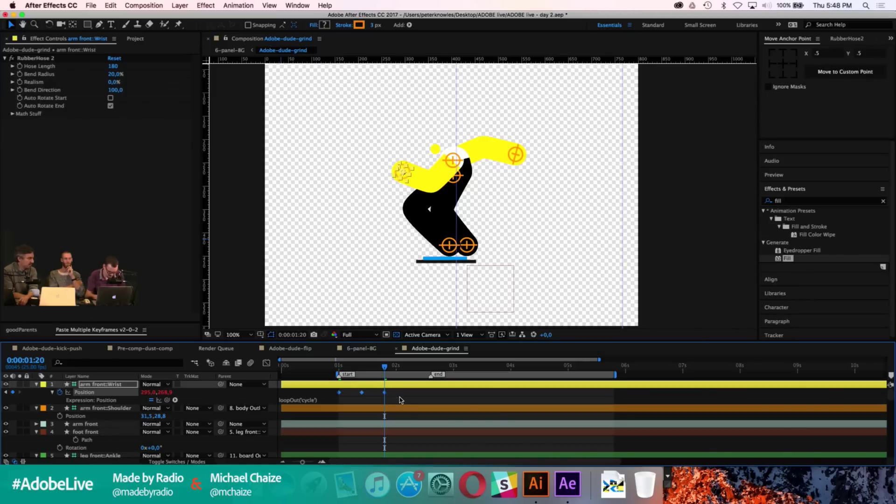
{"action": "key", "text": "space"}
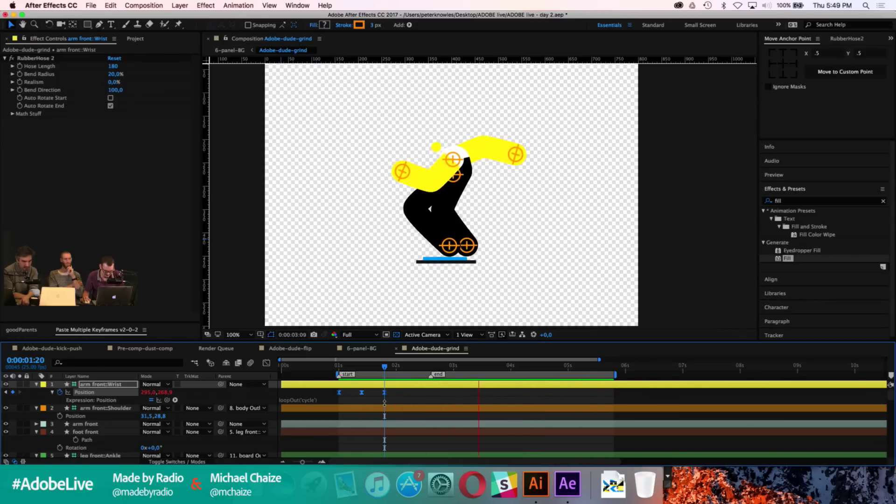
{"action": "left_click", "coordinate": [456, 395]}
{"action": "key", "text": "super+s"}
{"action": "left_click", "coordinate": [340, 366]}
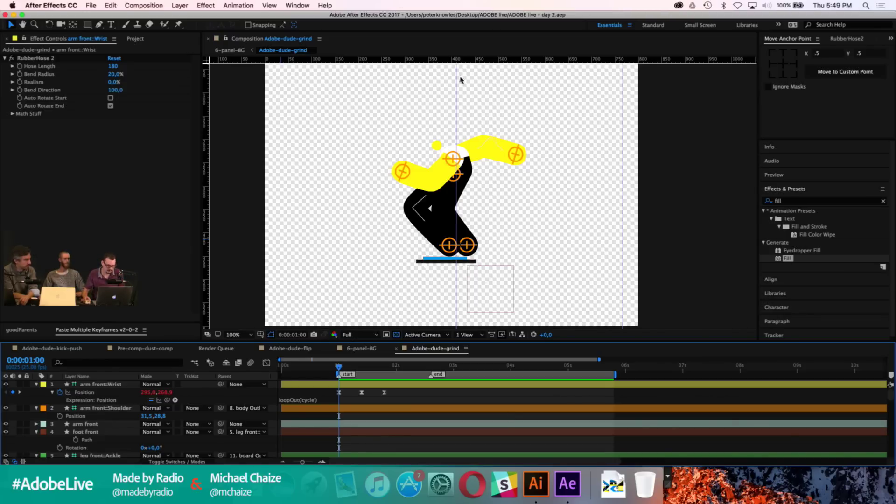
Step: Examine the grinding skateboarder on the handrail and the timing of the skateboarder layers in the 6-panel-BG composition
{"action": "left_click", "coordinate": [227, 52]}
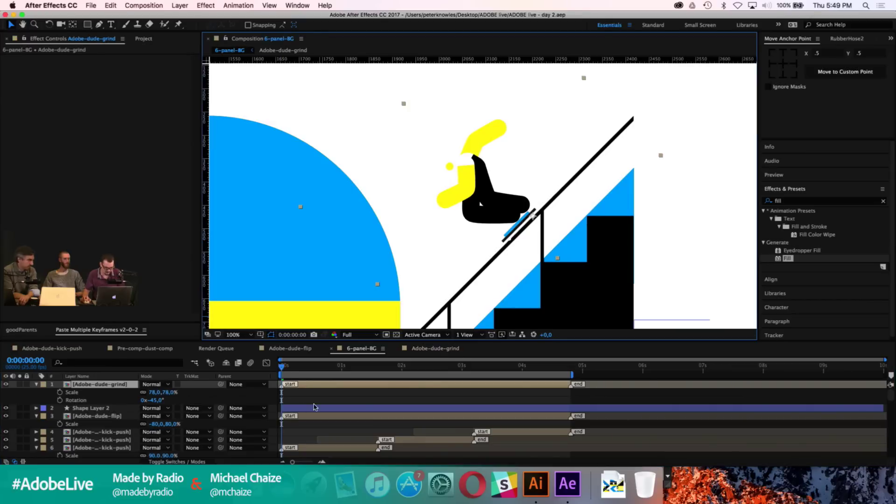
{"action": "left_click", "coordinate": [340, 448]}
{"action": "left_click", "coordinate": [415, 441]}
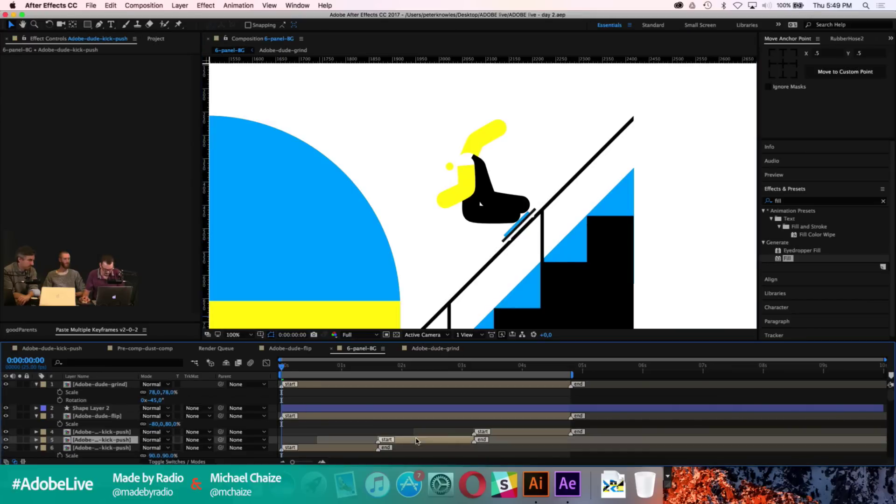
{"action": "left_click", "coordinate": [501, 433]}
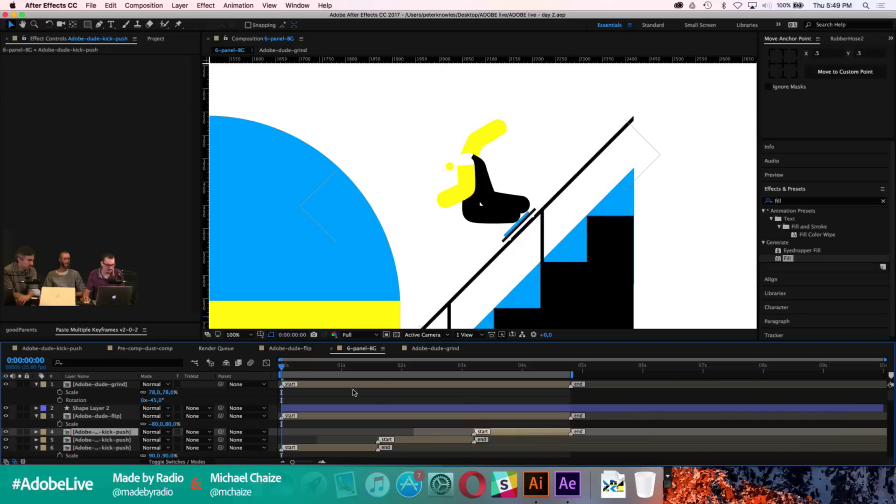
{"action": "left_click", "coordinate": [111, 385]}
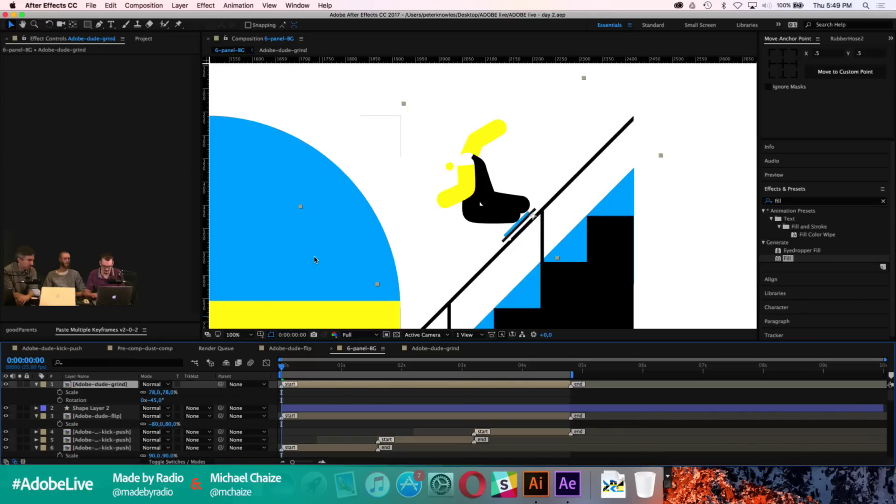
{"action": "key", "text": "comma"}
{"action": "left_click_drag", "start_coordinate": [393, 228], "coordinate": [486, 238]}
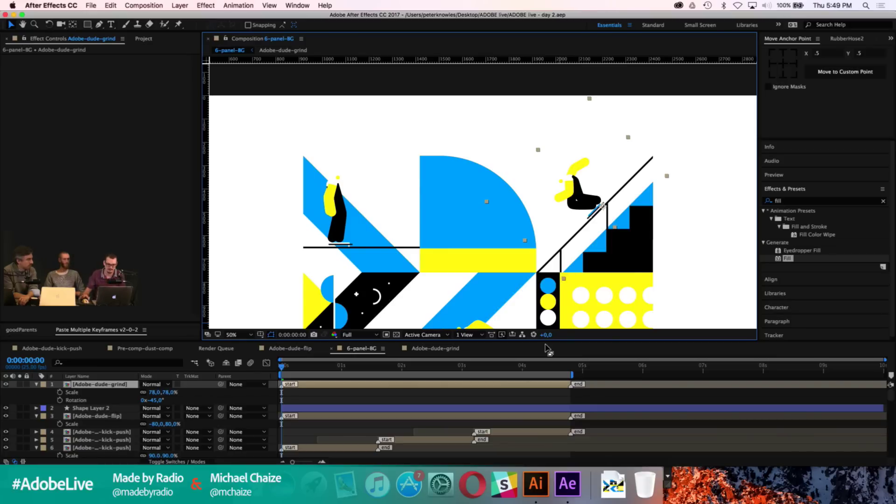
Step: Set a first position keyframe on the arm back::Wrist layer of Adobe-dude-grind at 0:00:01:00
{"action": "left_click", "coordinate": [289, 52]}
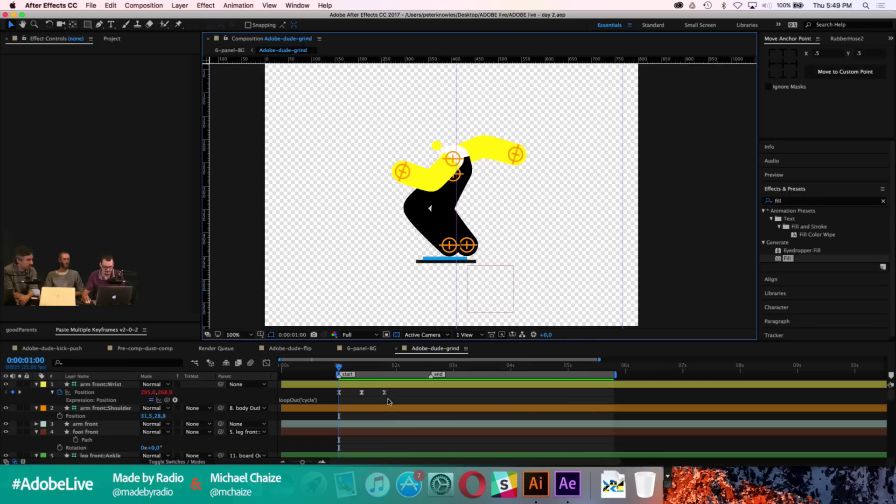
{"action": "scroll", "coordinate": [390, 397], "scroll_direction": "down", "scroll_amount": 5}
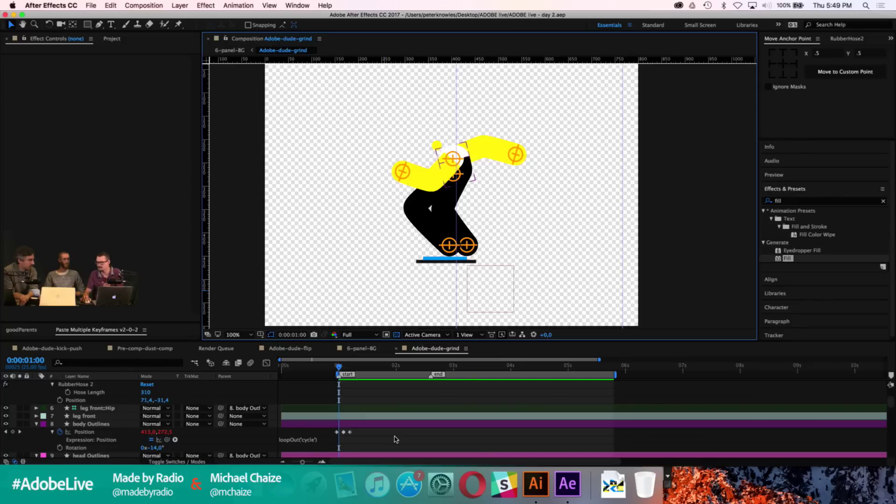
{"action": "scroll", "coordinate": [395, 439], "scroll_direction": "up", "scroll_amount": 5}
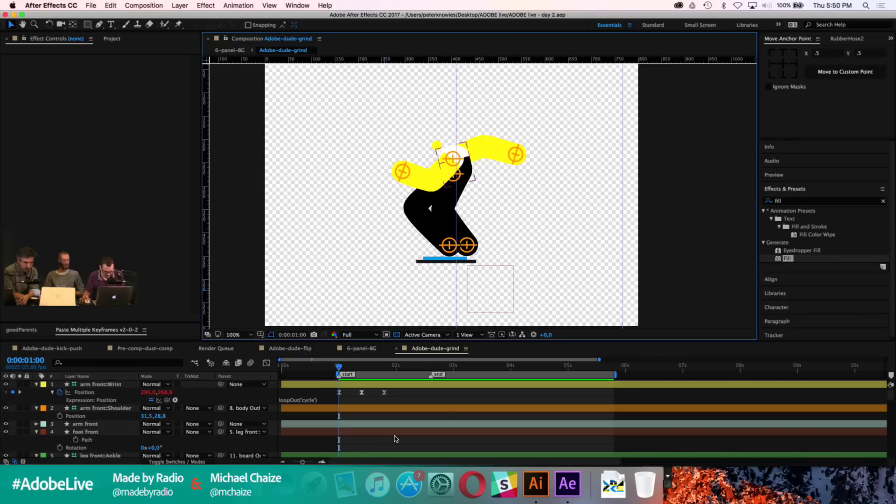
{"action": "scroll", "coordinate": [396, 439], "scroll_direction": "down", "scroll_amount": 10}
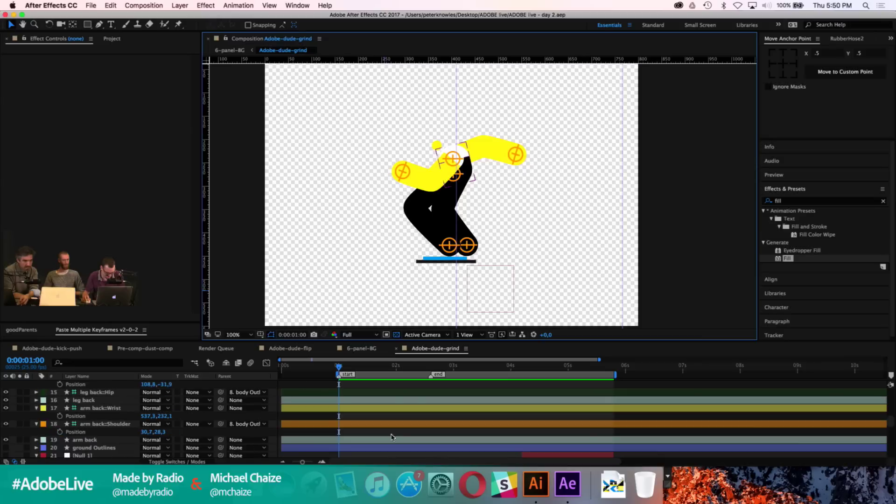
{"action": "left_click", "coordinate": [60, 416]}
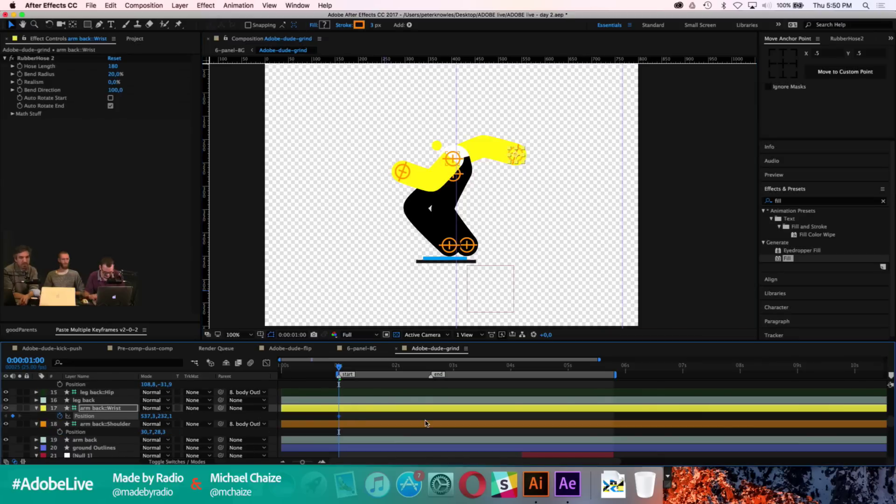
Step: Move arm back::Wrist to position 547,3, 229,1 at 0:00:01:10, creating the middle keyframe
{"action": "key", "text": "shift+Page_Down"}
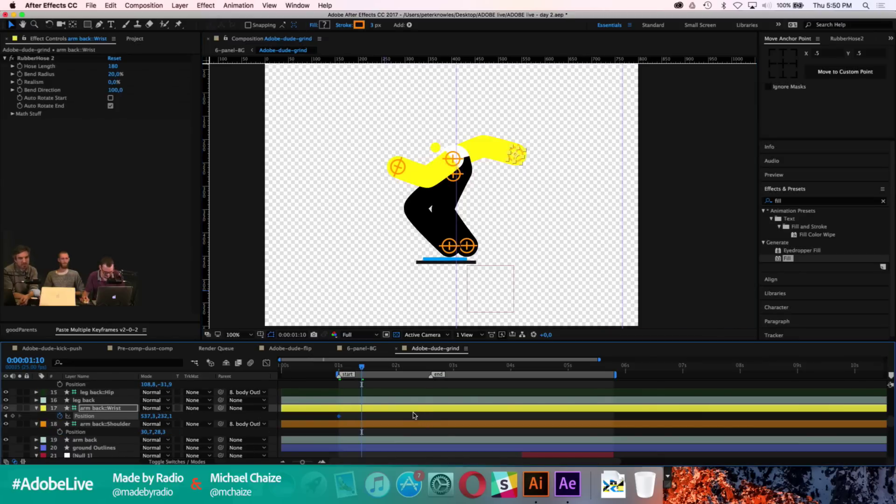
{"action": "scroll", "coordinate": [414, 413], "scroll_direction": "up", "scroll_amount": 1}
{"action": "scroll", "coordinate": [413, 412], "scroll_direction": "up", "scroll_amount": 8}
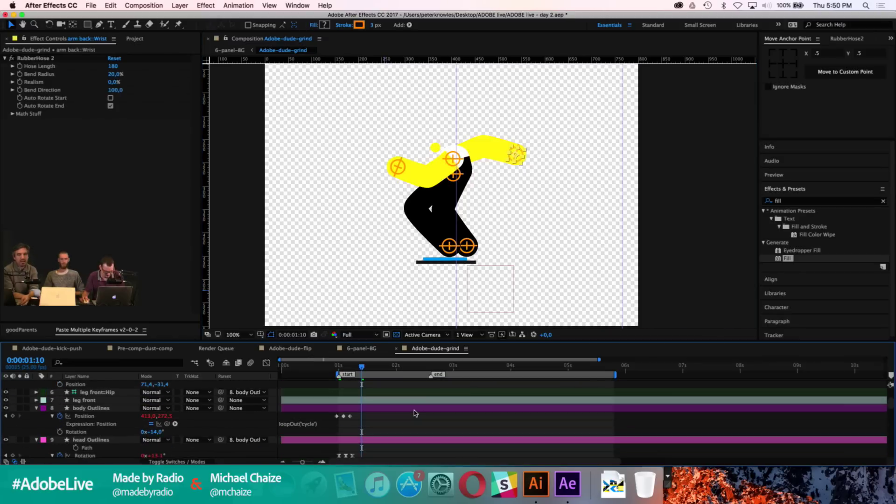
{"action": "scroll", "coordinate": [414, 413], "scroll_direction": "down", "scroll_amount": 8}
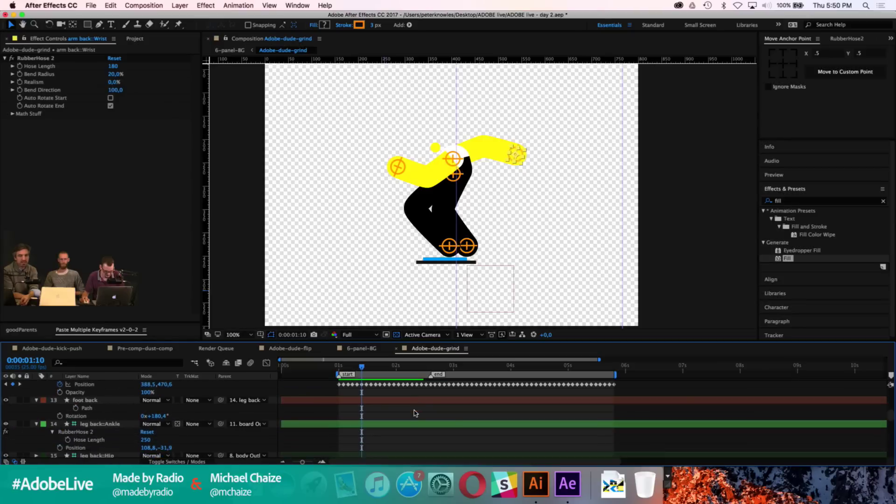
{"action": "key", "text": "shift+Right"}
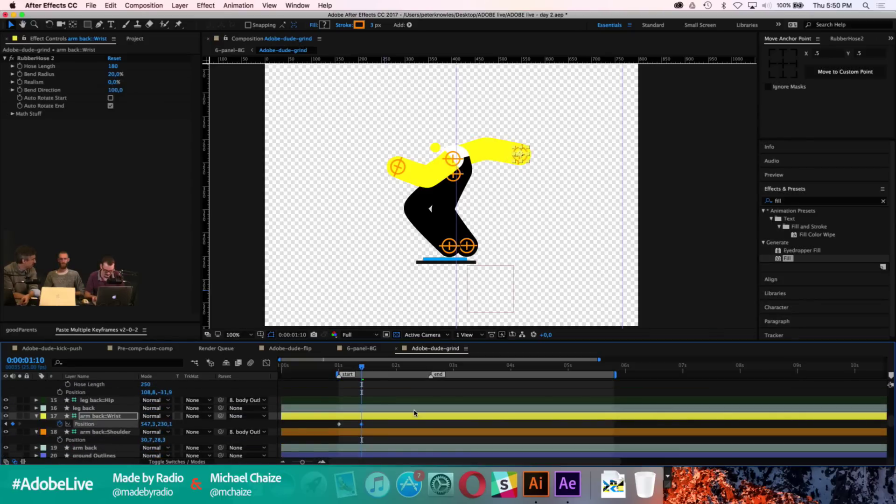
Step: Repeat the first arm back::Wrist position keyframe at 0:00:01:20
{"action": "key", "text": "shift+Page_Down"}
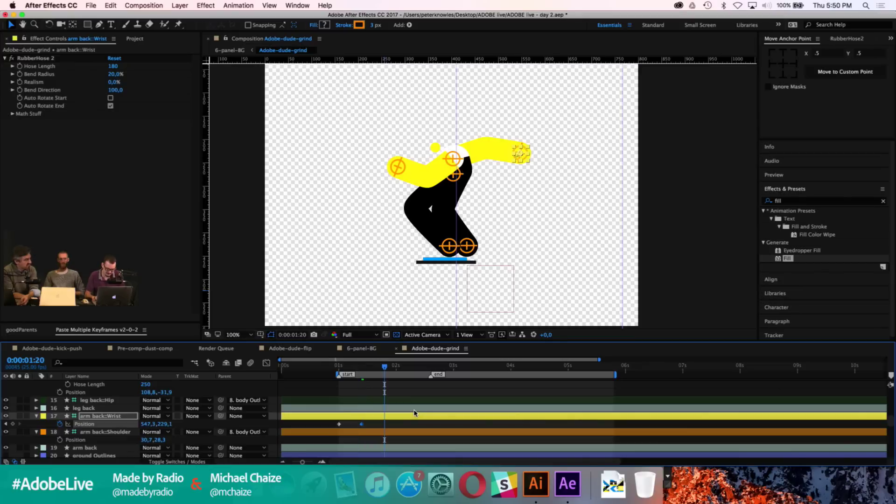
{"action": "left_click", "coordinate": [339, 424]}
{"action": "key", "text": "ctrl+c"}
{"action": "key", "text": "ctrl+v"}
Step: Apply Easy Ease to all three arm back::Wrist position keyframes and preview the arm movement from 0:00:01:00
{"action": "left_click_drag", "start_coordinate": [321, 423], "coordinate": [419, 433]}
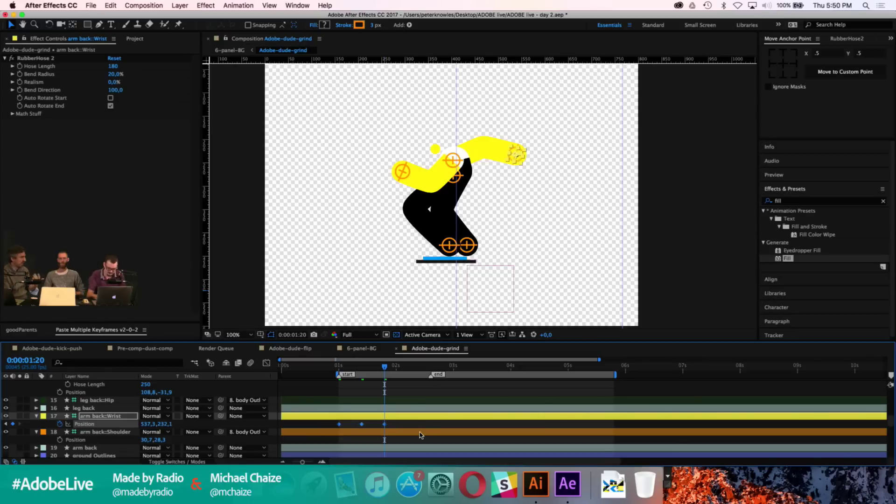
{"action": "key", "text": "F9"}
{"action": "left_click", "coordinate": [360, 395]}
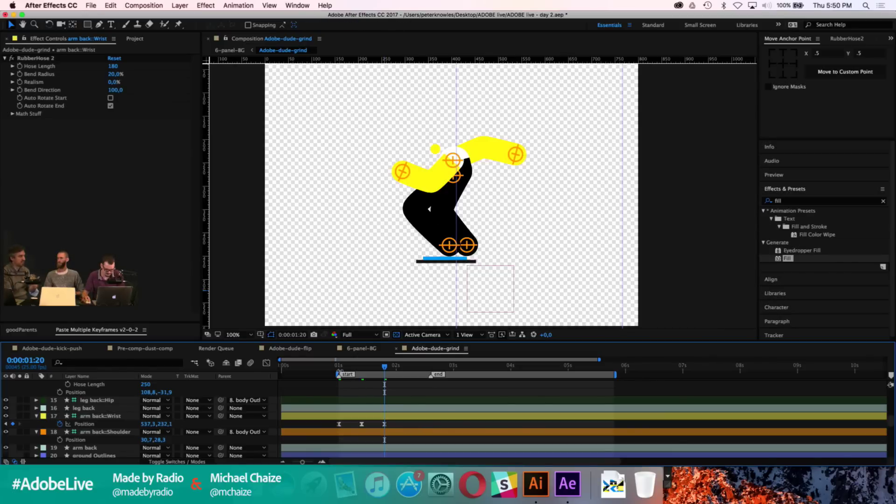
{"action": "left_click", "coordinate": [339, 366]}
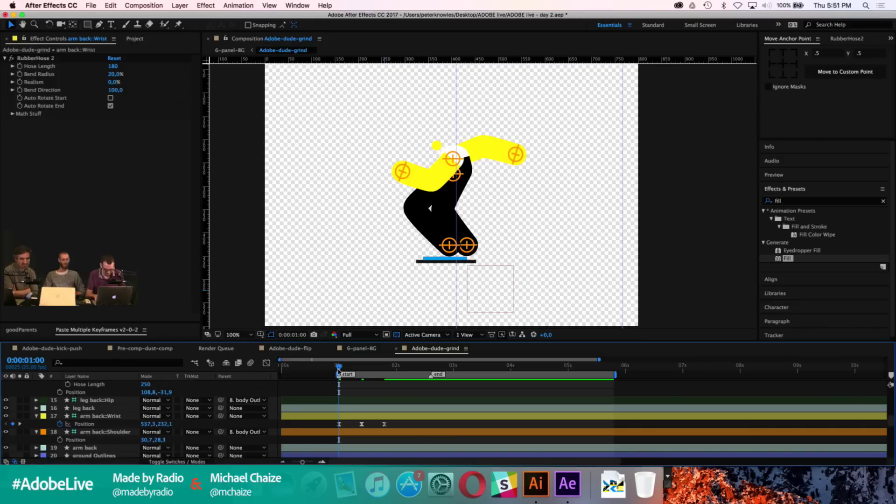
{"action": "key", "text": "space"}
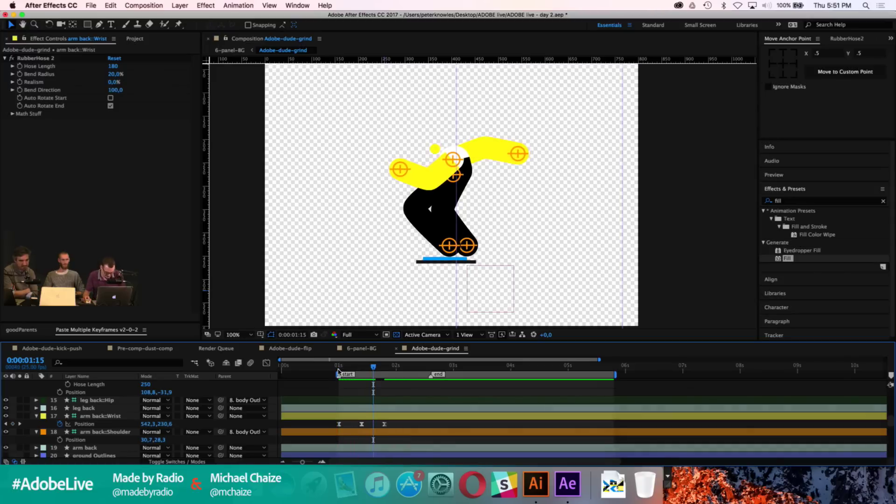
{"action": "key", "text": "space"}
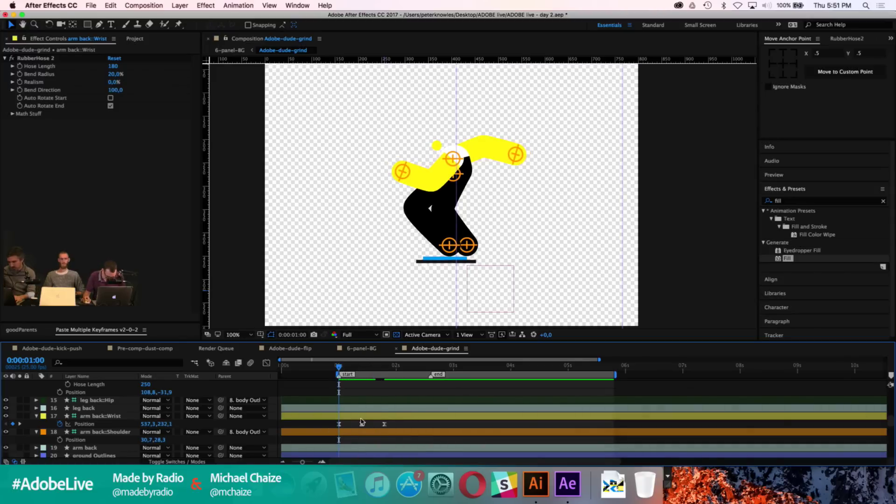
Step: Swap the arm back::Wrist poses so the keyframes at 0:00:01:00 and 0:00:01:20 hold 547,3, 229,1, and preview the reversed movement
{"action": "left_click", "coordinate": [362, 425]}
{"action": "left_click", "coordinate": [384, 424]}
{"action": "left_click_drag", "start_coordinate": [385, 425], "coordinate": [361, 426]}
{"action": "key", "text": "space"}
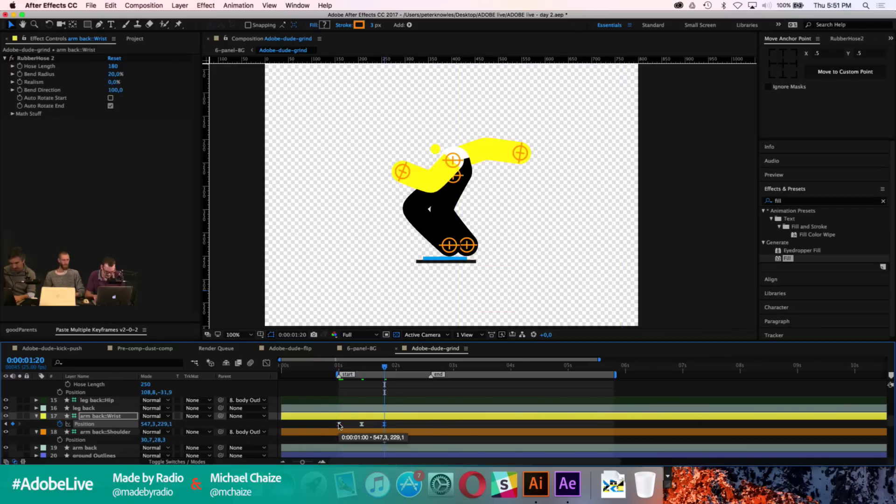
{"action": "key", "text": "space"}
{"action": "key", "text": "F2"}
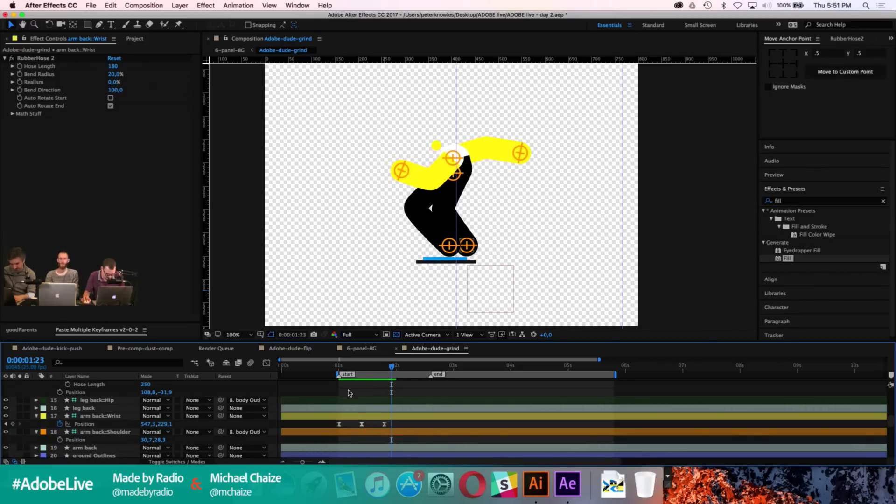
Step: Overwrite the middle arm front::Wrist position keyframe, at 0:00:01:10, with a copy of the first keyframe
{"action": "scroll", "coordinate": [350, 401], "scroll_direction": "up", "scroll_amount": 3}
{"action": "scroll", "coordinate": [349, 396], "scroll_direction": "up", "scroll_amount": 10}
{"action": "key", "text": "j"}
{"action": "key", "text": "j"}
{"action": "left_click", "coordinate": [339, 393]}
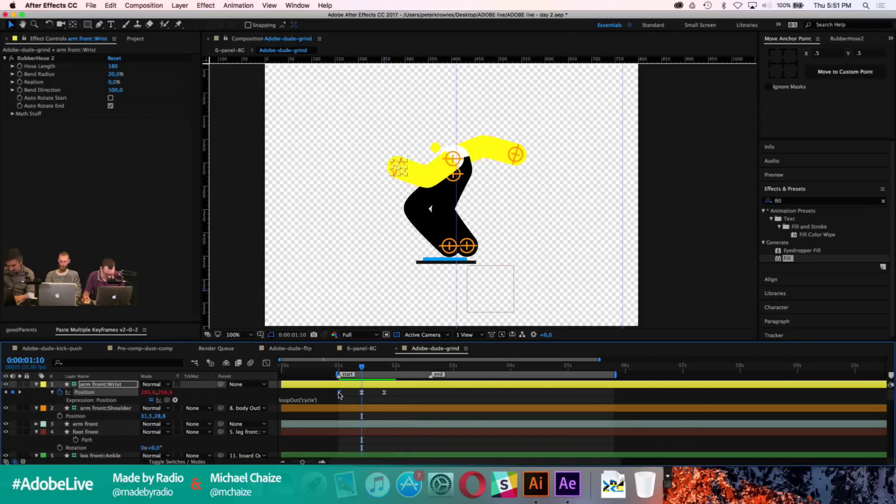
{"action": "key", "text": "super+c"}
{"action": "key", "text": "super+v"}
{"action": "left_click", "coordinate": [400, 395]}
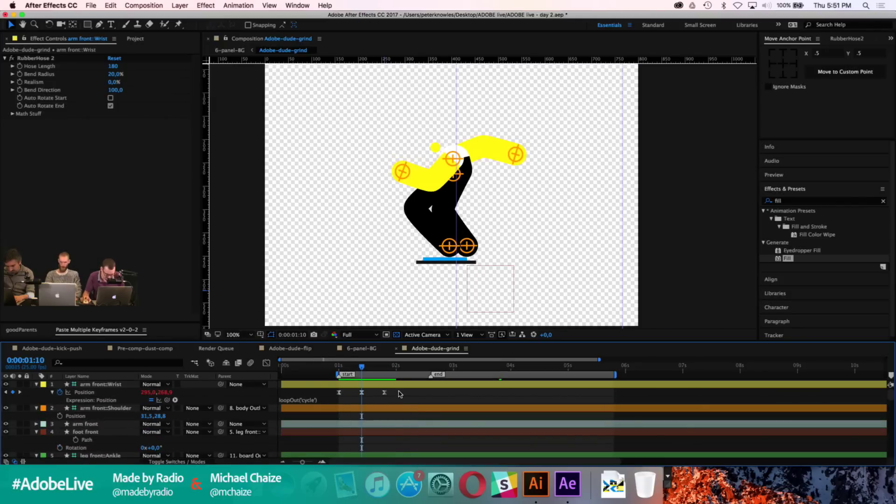
Step: Lower the arm front::Wrist at the 0:00:01:10 keyframe to position 295,0, 273,9
{"action": "left_click", "coordinate": [392, 388]}
{"action": "key", "text": "Down"}
{"action": "key", "text": "Down"}
{"action": "key", "text": "Down"}
{"action": "key", "text": "Down"}
{"action": "key", "text": "Down"}
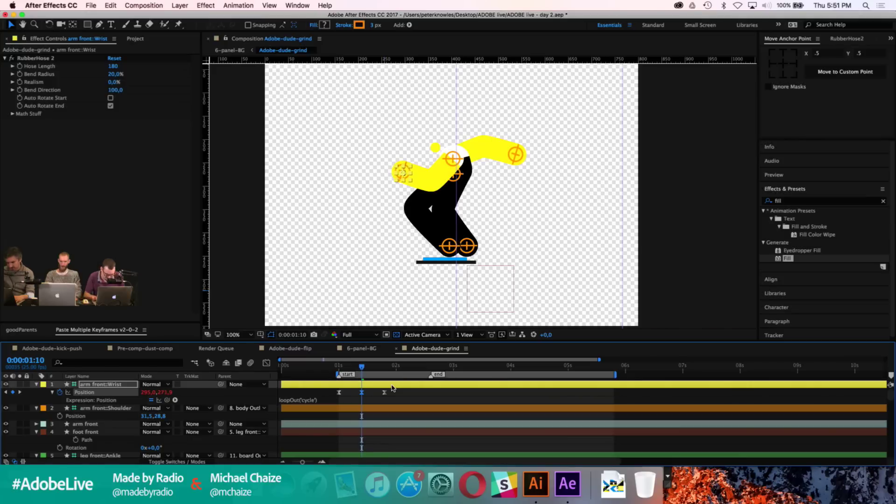
Step: Nudge the arm front::Wrist three small steps left and one down at the 0:00:01:10 position keyframe
{"action": "key", "text": "Left"}
{"action": "key", "text": "Left"}
{"action": "key", "text": "Left"}
{"action": "key", "text": "Down"}
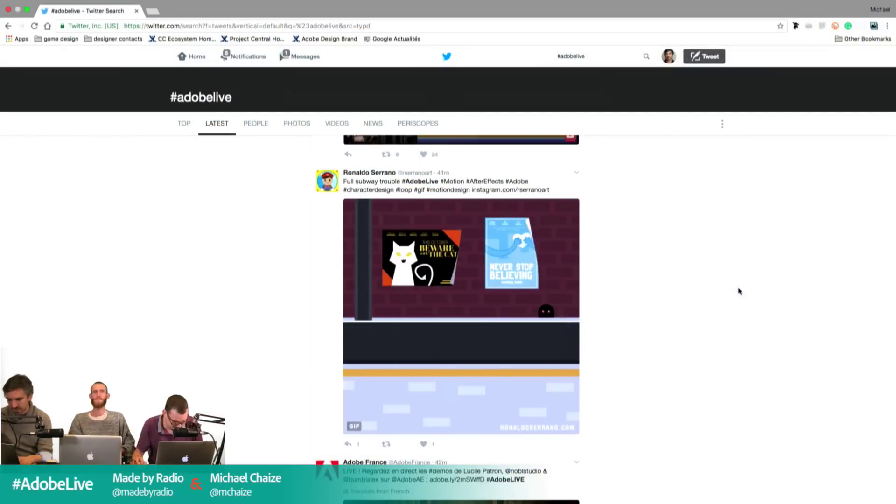
Step: Switch to the Twitter search page and examine the animation posts under #adobelive, working from older to newer tweets
{"action": "scroll", "coordinate": [707, 307], "scroll_direction": "down", "scroll_amount": 1}
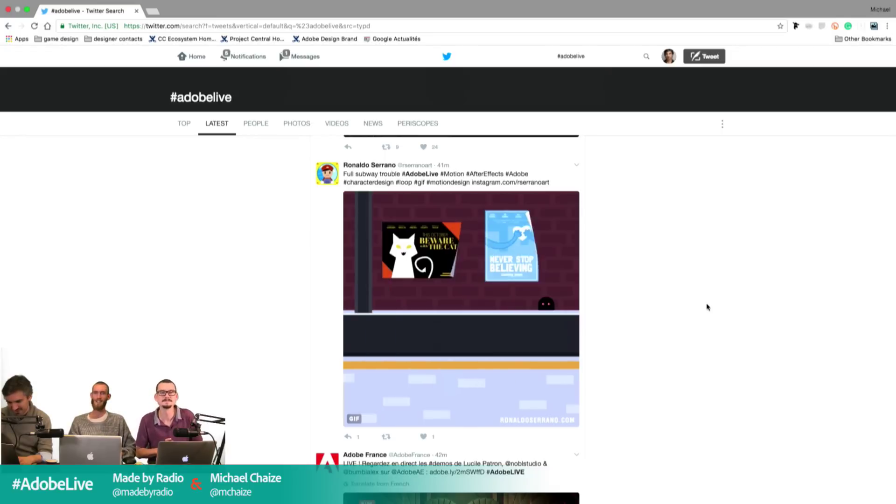
{"action": "scroll", "coordinate": [708, 307], "scroll_direction": "up", "scroll_amount": 5}
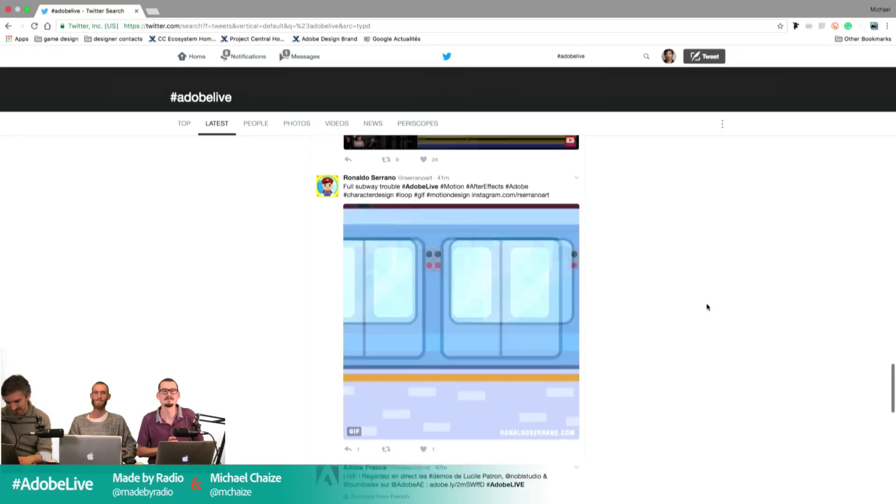
{"action": "scroll", "coordinate": [708, 307], "scroll_direction": "up", "scroll_amount": 6}
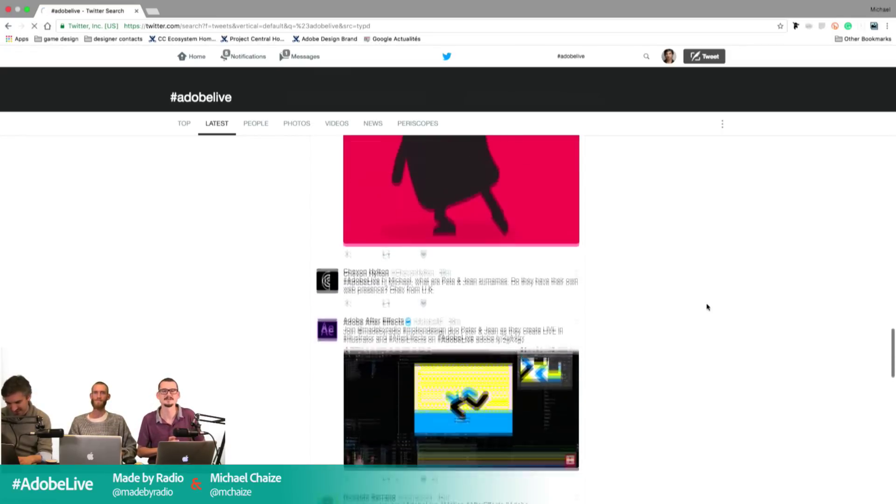
{"action": "scroll", "coordinate": [708, 307], "scroll_direction": "up", "scroll_amount": 1}
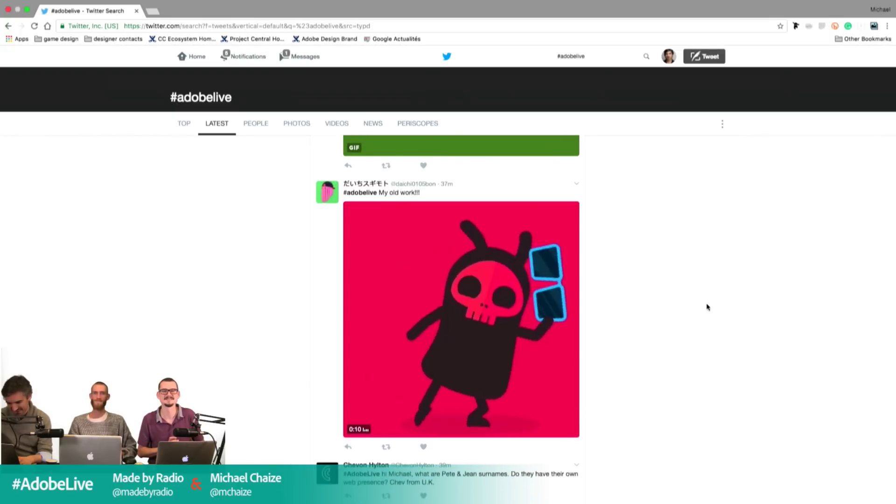
{"action": "scroll", "coordinate": [707, 307], "scroll_direction": "up", "scroll_amount": 3}
{"action": "scroll", "coordinate": [708, 307], "scroll_direction": "up", "scroll_amount": 2}
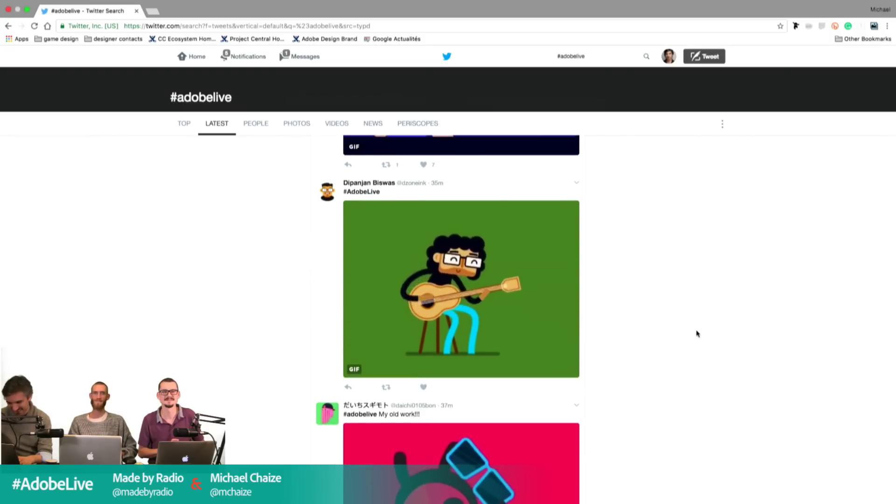
{"action": "scroll", "coordinate": [698, 334], "scroll_direction": "up", "scroll_amount": 4}
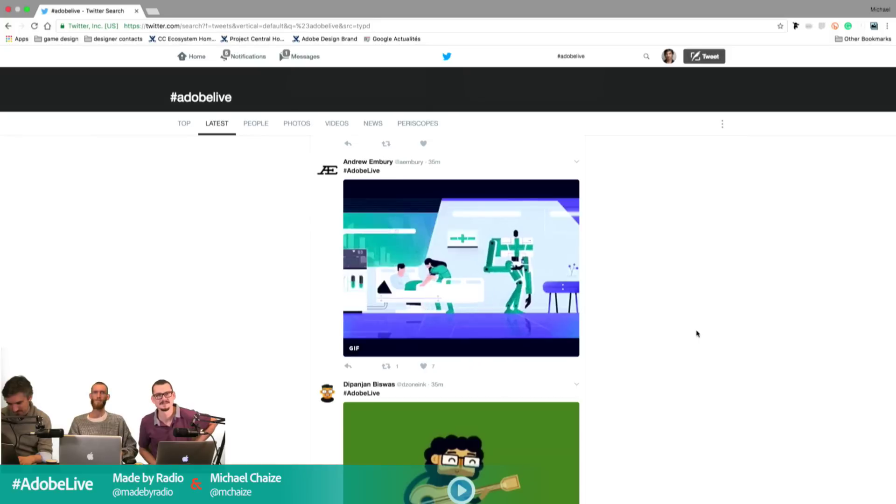
{"action": "scroll", "coordinate": [697, 334], "scroll_direction": "up", "scroll_amount": 6}
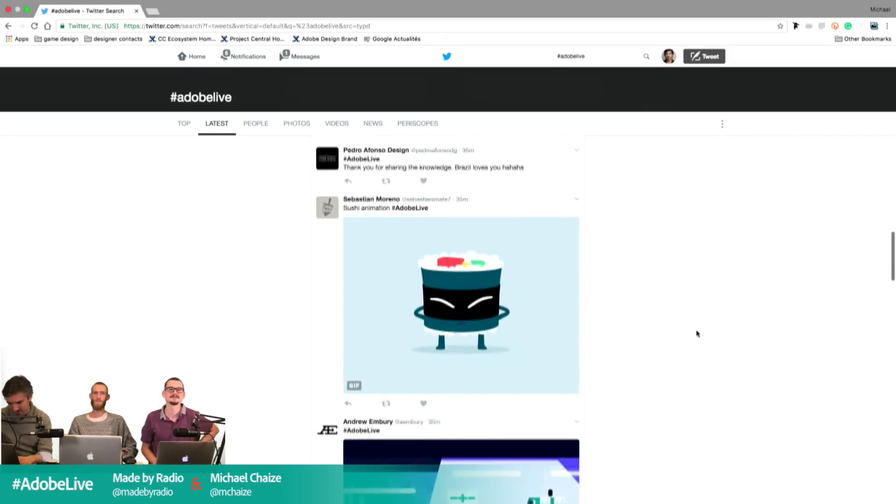
{"action": "scroll", "coordinate": [697, 334], "scroll_direction": "down", "scroll_amount": 2}
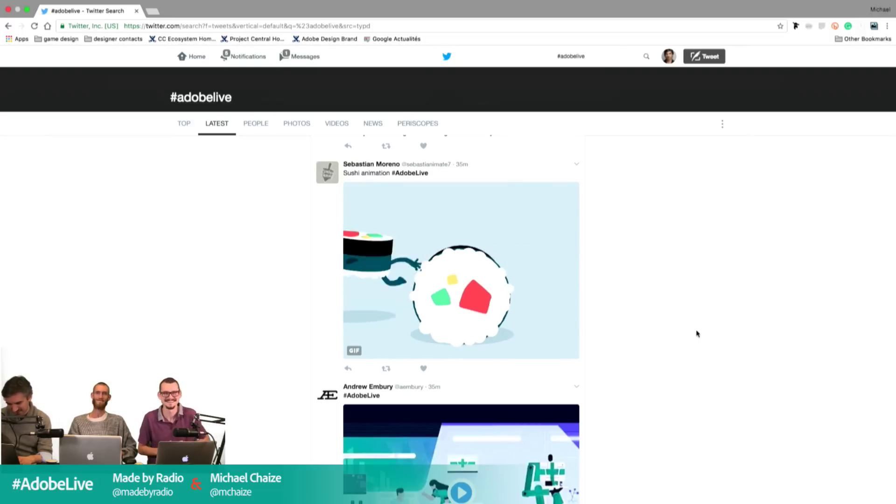
{"action": "scroll", "coordinate": [698, 334], "scroll_direction": "up", "scroll_amount": 6}
{"action": "scroll", "coordinate": [698, 333], "scroll_direction": "down", "scroll_amount": 1}
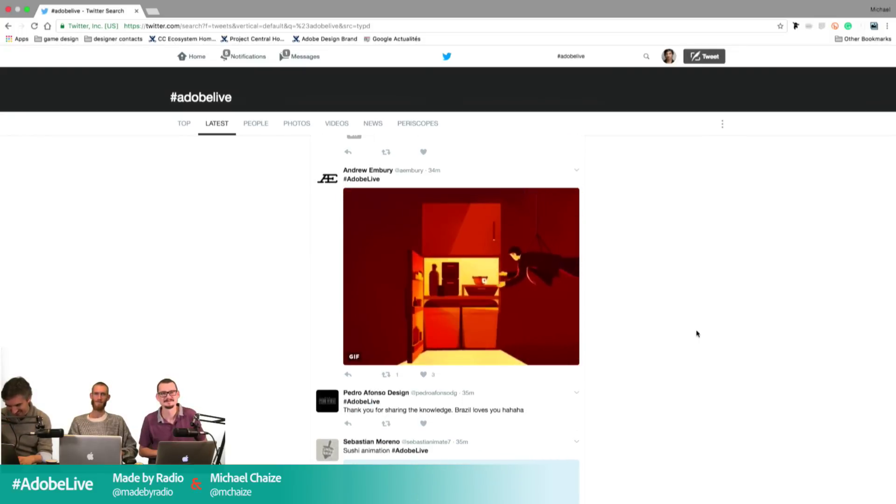
{"action": "scroll", "coordinate": [697, 333], "scroll_direction": "up", "scroll_amount": 5}
{"action": "scroll", "coordinate": [697, 334], "scroll_direction": "down", "scroll_amount": 1}
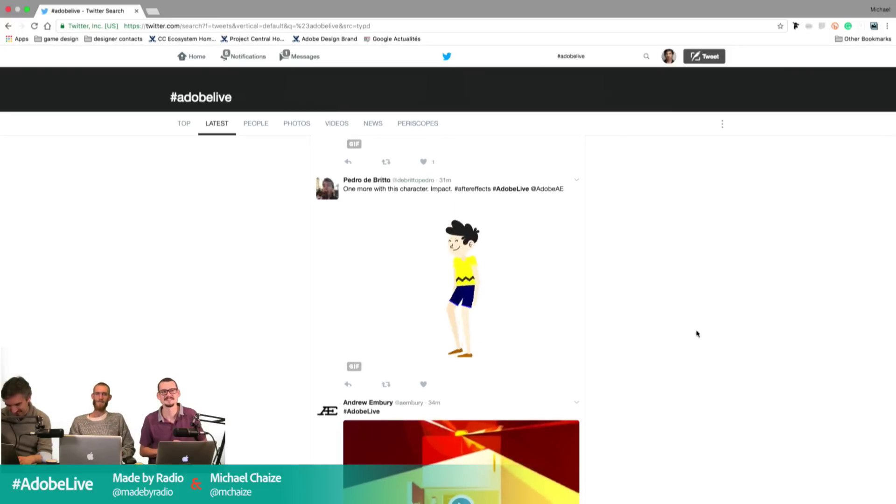
{"action": "scroll", "coordinate": [697, 333], "scroll_direction": "up", "scroll_amount": 6}
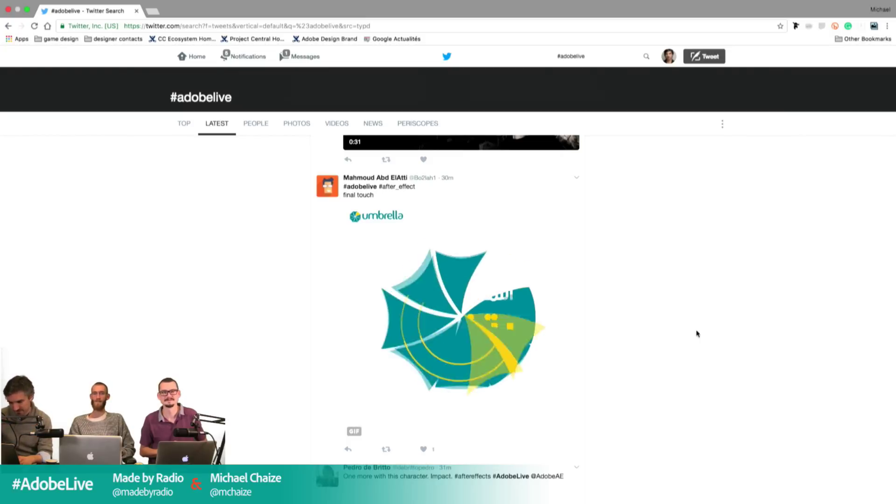
{"action": "scroll", "coordinate": [697, 334], "scroll_direction": "up", "scroll_amount": 5}
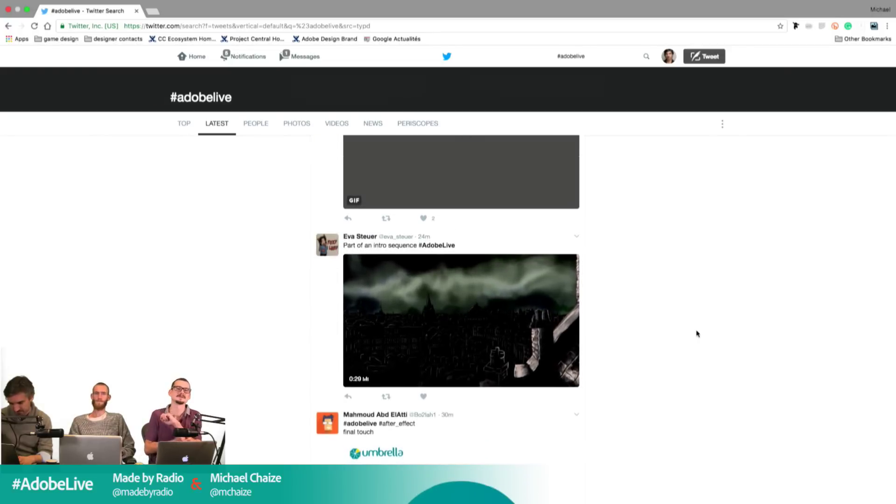
{"action": "scroll", "coordinate": [697, 334], "scroll_direction": "down", "scroll_amount": 2}
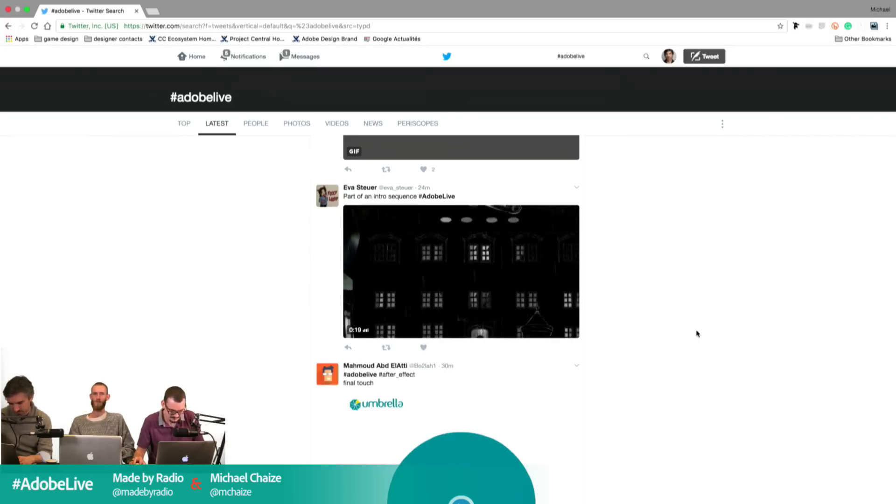
{"action": "scroll", "coordinate": [697, 334], "scroll_direction": "up", "scroll_amount": 2}
{"action": "scroll", "coordinate": [697, 334], "scroll_direction": "up", "scroll_amount": 5}
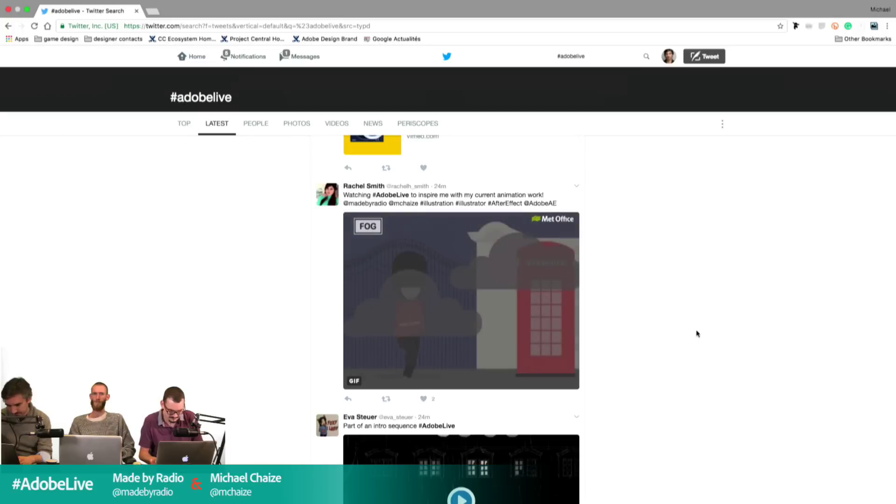
{"action": "scroll", "coordinate": [698, 334], "scroll_direction": "down", "scroll_amount": 1}
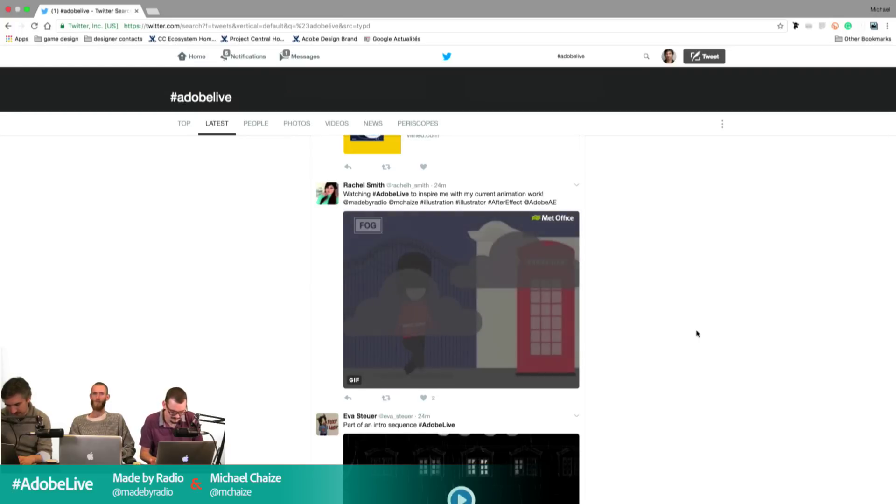
{"action": "scroll", "coordinate": [697, 334], "scroll_direction": "up", "scroll_amount": 5}
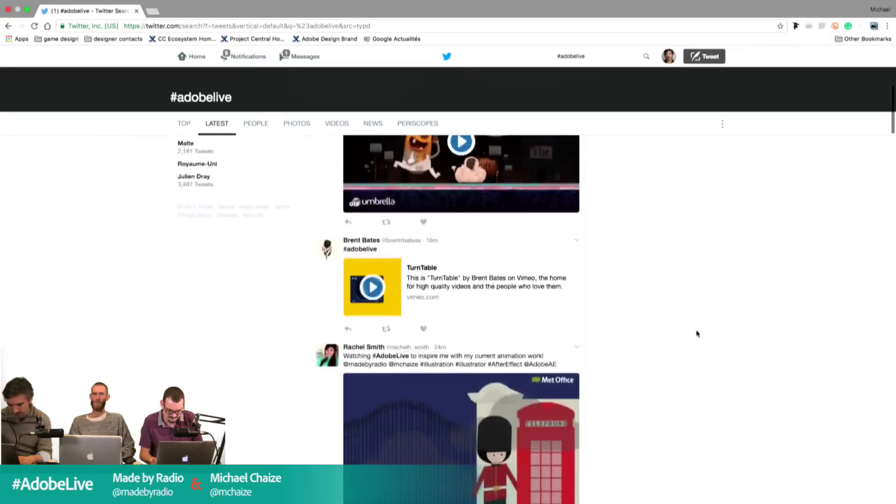
Step: Play the embedded TurnTable Vimeo video in the #adobelive feed
{"action": "scroll", "coordinate": [553, 361], "scroll_direction": "up", "scroll_amount": 1}
{"action": "left_click", "coordinate": [458, 336]}
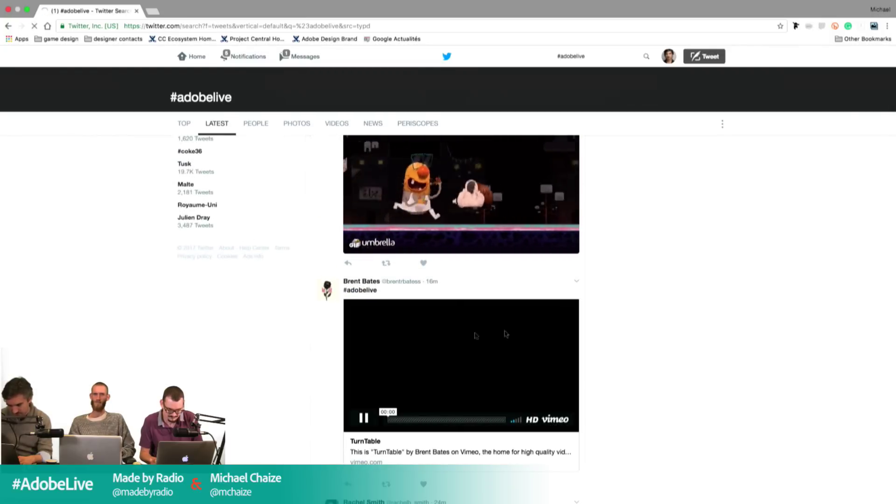
{"action": "scroll", "coordinate": [639, 334], "scroll_direction": "down", "scroll_amount": 1}
{"action": "scroll", "coordinate": [640, 333], "scroll_direction": "down", "scroll_amount": 3}
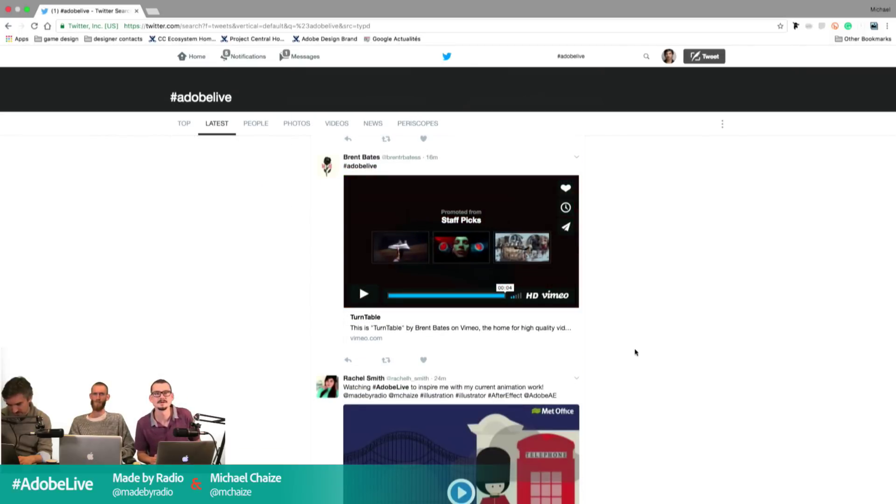
Step: Load the new #adobelive results and look through the most recent animation posts
{"action": "scroll", "coordinate": [588, 304], "scroll_direction": "up", "scroll_amount": 5}
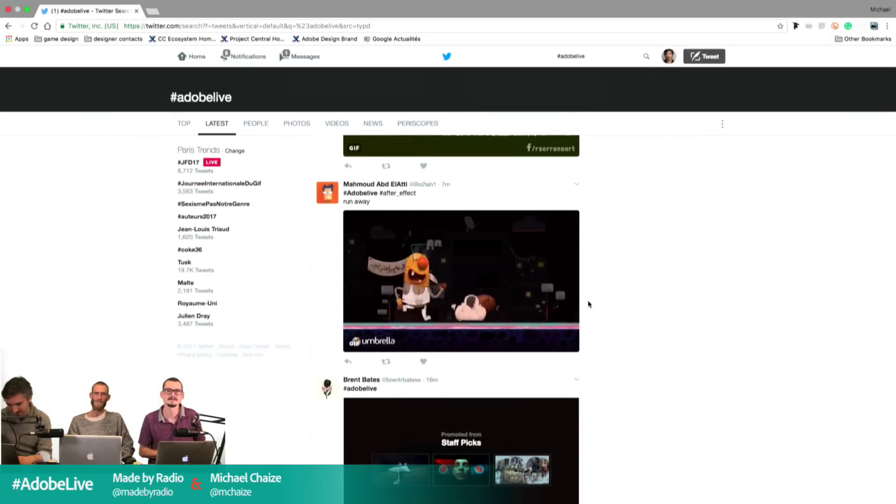
{"action": "scroll", "coordinate": [648, 287], "scroll_direction": "up", "scroll_amount": 5}
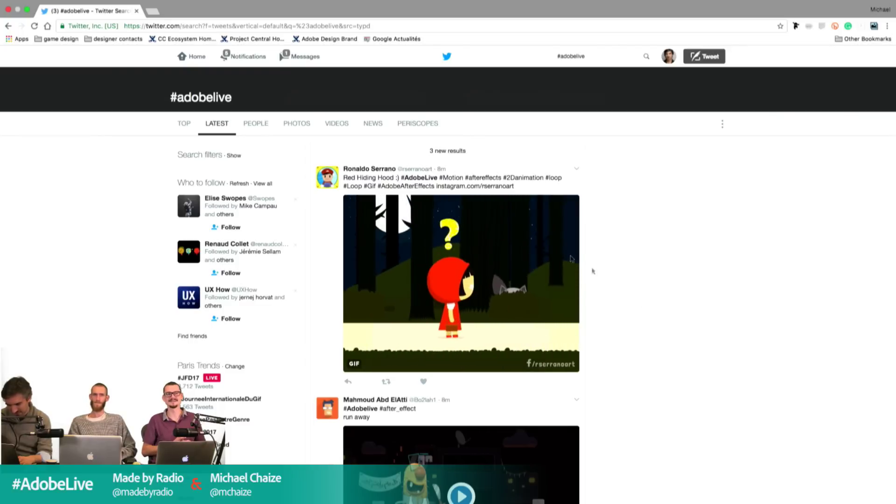
{"action": "left_click", "coordinate": [448, 150]}
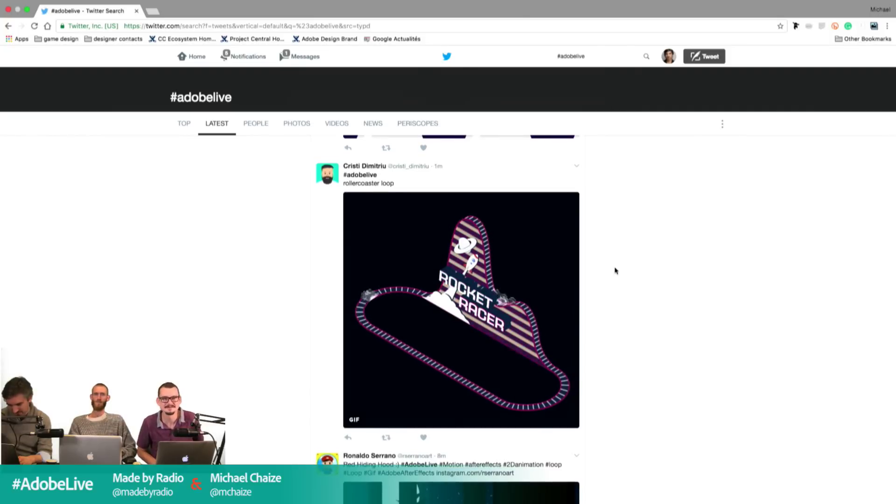
{"action": "scroll", "coordinate": [615, 271], "scroll_direction": "up", "scroll_amount": 1}
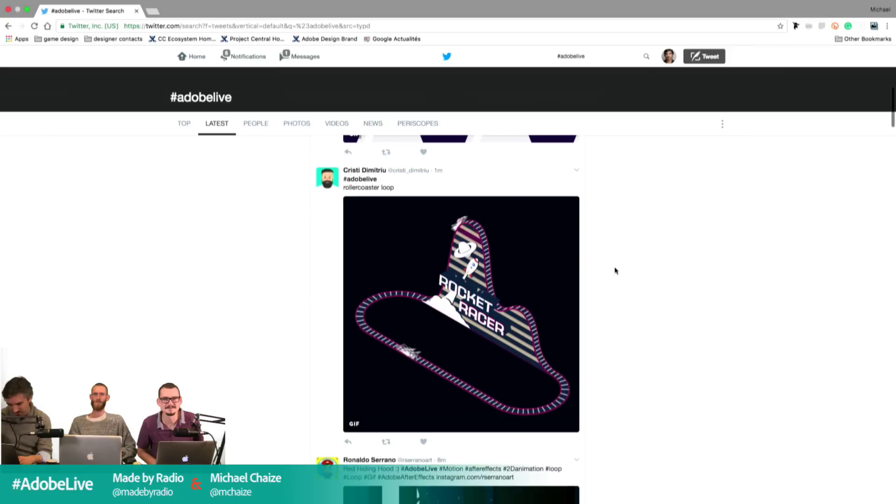
{"action": "scroll", "coordinate": [615, 271], "scroll_direction": "up", "scroll_amount": 6}
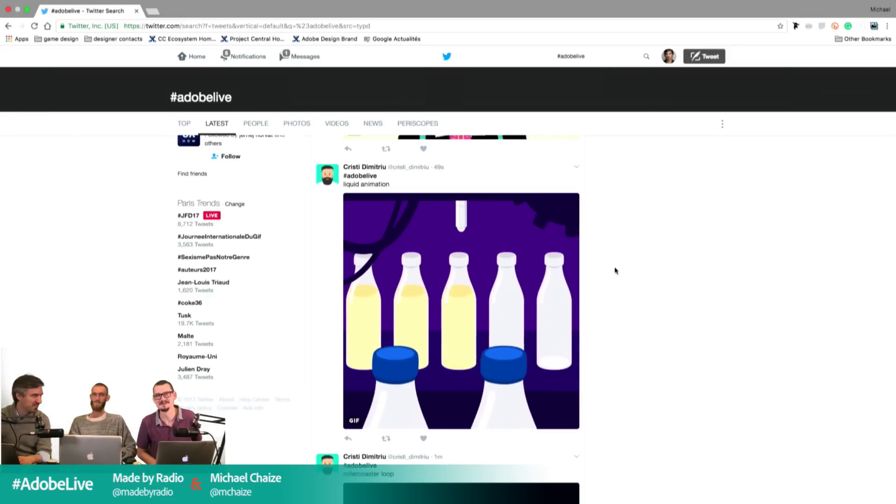
{"action": "scroll", "coordinate": [615, 270], "scroll_direction": "up", "scroll_amount": 3}
{"action": "scroll", "coordinate": [615, 271], "scroll_direction": "up", "scroll_amount": 1}
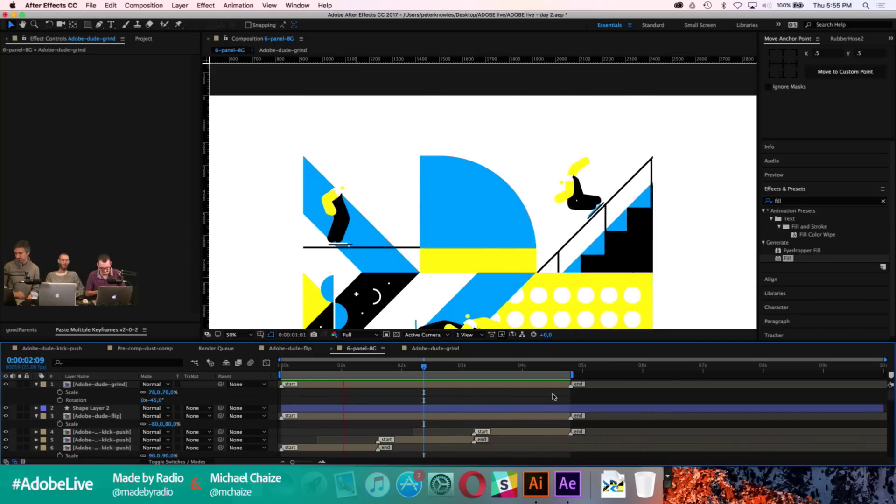
Step: Switch to After Effects, stop the 6-panel-BG preview and open Adobe-dude-grind at the middle head Outlines rotation keyframe, 0:00:01:03
{"action": "key", "text": "space"}
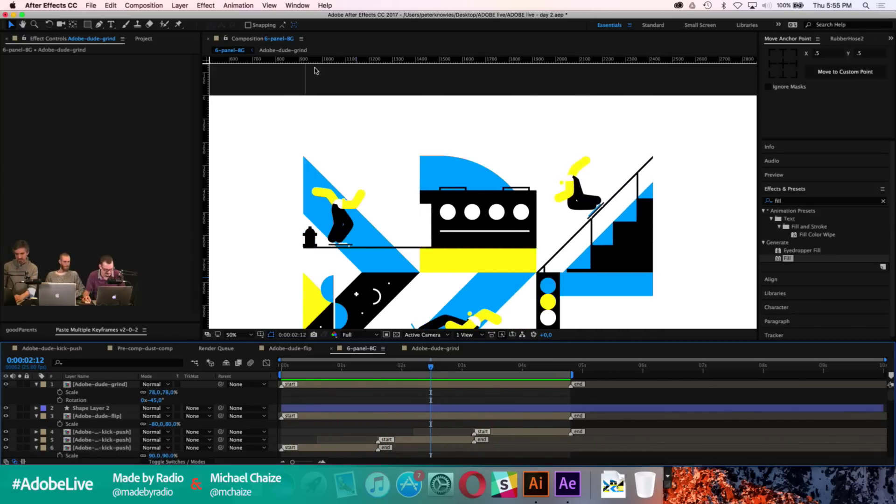
{"action": "left_click", "coordinate": [290, 51]}
{"action": "scroll", "coordinate": [374, 428], "scroll_direction": "down", "scroll_amount": 5}
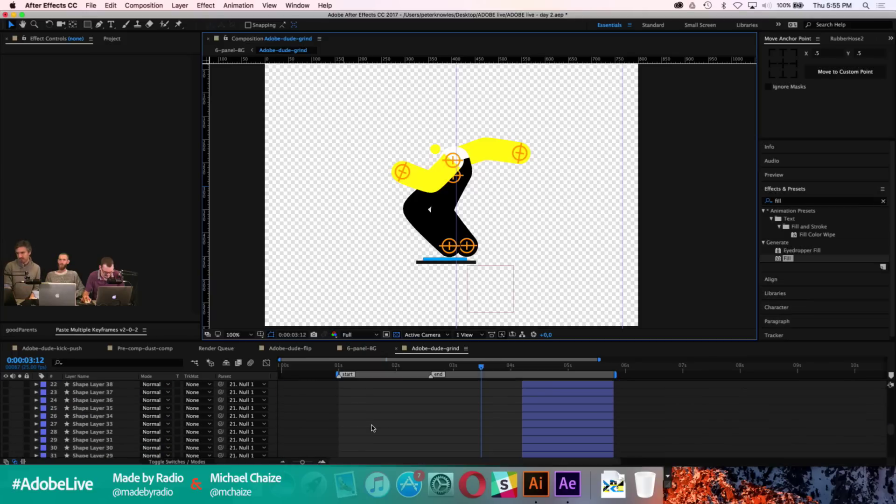
{"action": "scroll", "coordinate": [373, 428], "scroll_direction": "up", "scroll_amount": 6}
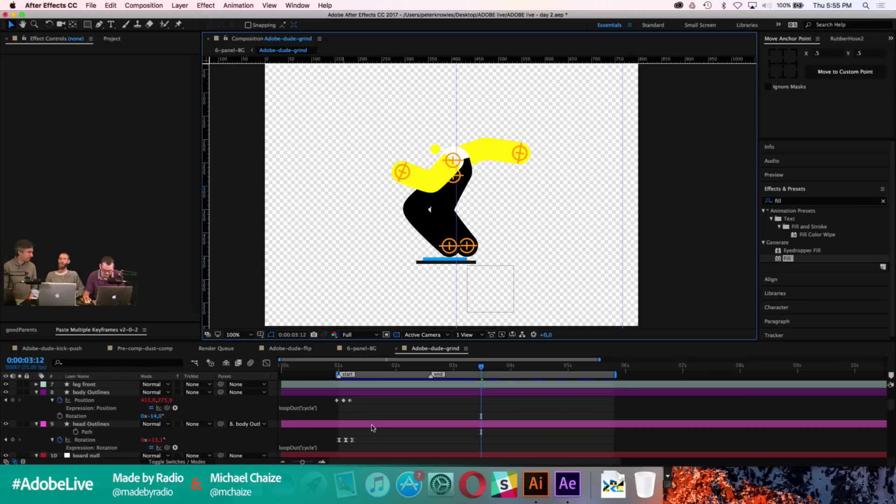
{"action": "left_click", "coordinate": [346, 368]}
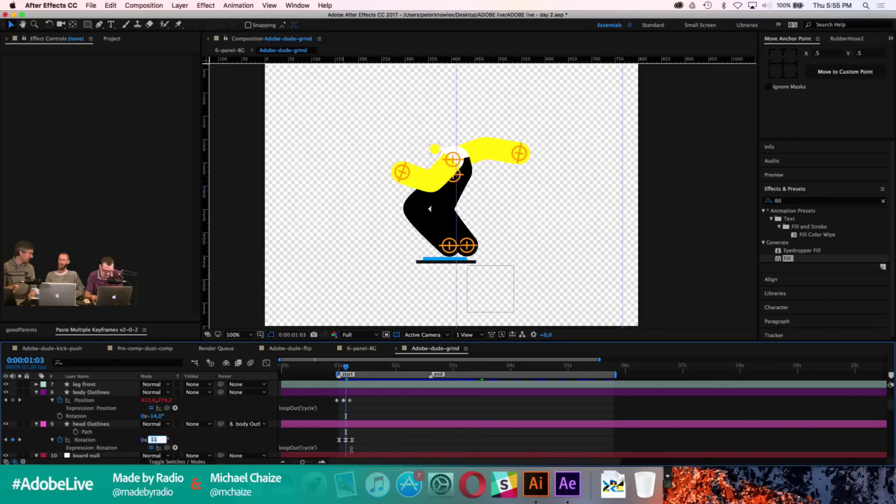
Step: Try a head Outlines rotation of 9° at the 0:00:01:03 keyframe and step through the neighbouring frames to judge the movement
{"action": "type", "text": "9"}
{"action": "key", "text": "Return"}
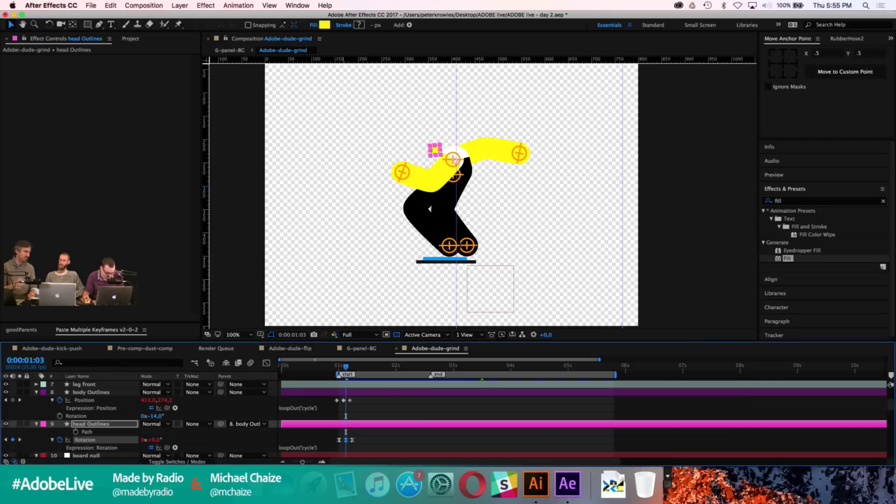
{"action": "left_click", "coordinate": [394, 437]}
{"action": "key", "text": "Page_Up"}
{"action": "key", "text": "Page_Up"}
{"action": "key", "text": "Page_Down"}
{"action": "key", "text": "Page_Down"}
{"action": "key", "text": "Page_Up"}
{"action": "key", "text": "Page_Up"}
{"action": "key", "text": "Page_Up"}
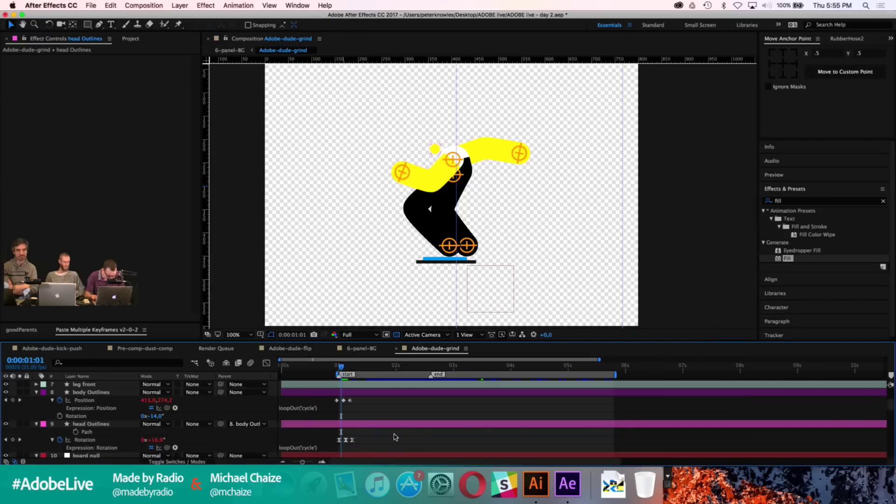
{"action": "key", "text": "Page_Down"}
{"action": "key", "text": "Page_Down"}
{"action": "key", "text": "Page_Down"}
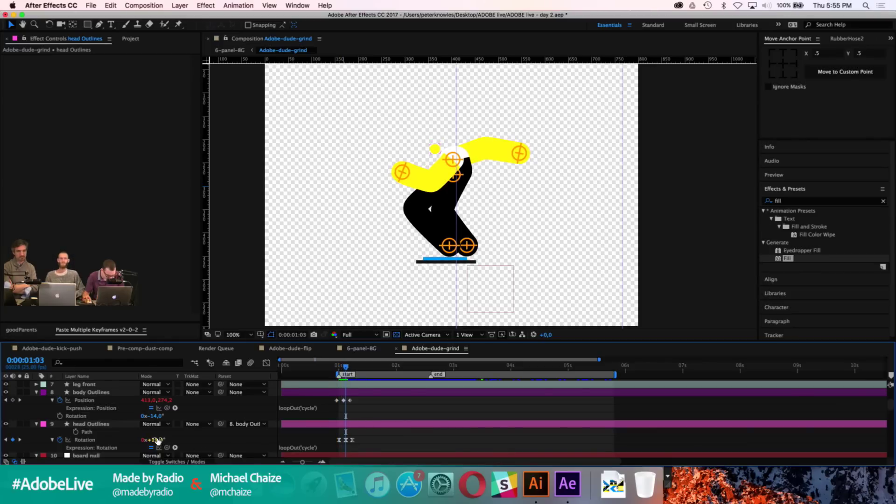
Step: Set the head Outlines rotation at 0:00:01:03 to 13° and preview the grind in the 6-panel-BG composition
{"action": "key", "text": "Return"}
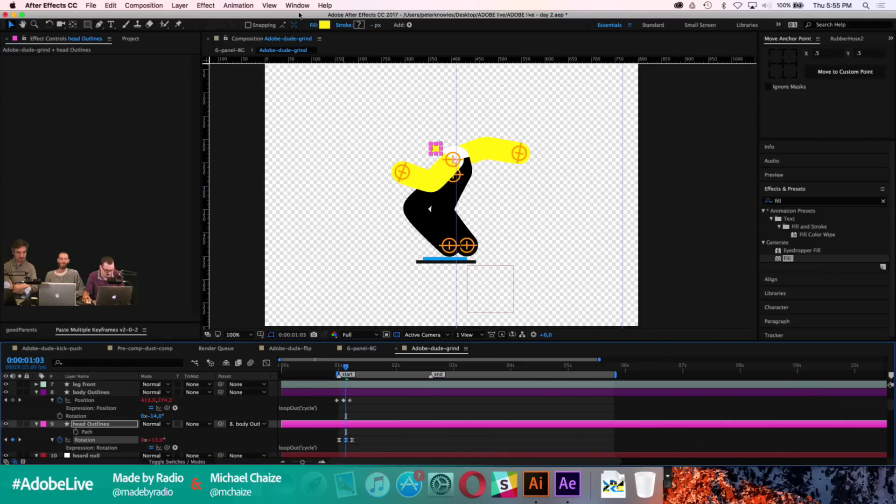
{"action": "left_click", "coordinate": [224, 51]}
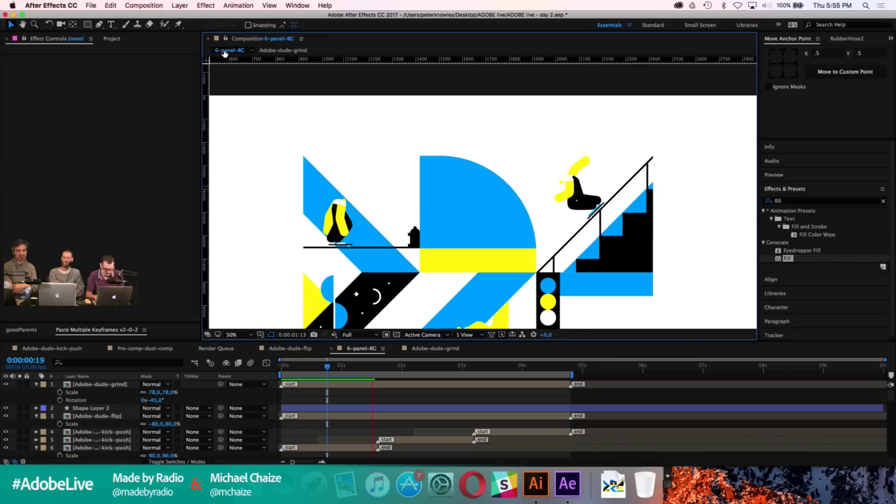
{"action": "key", "text": "space"}
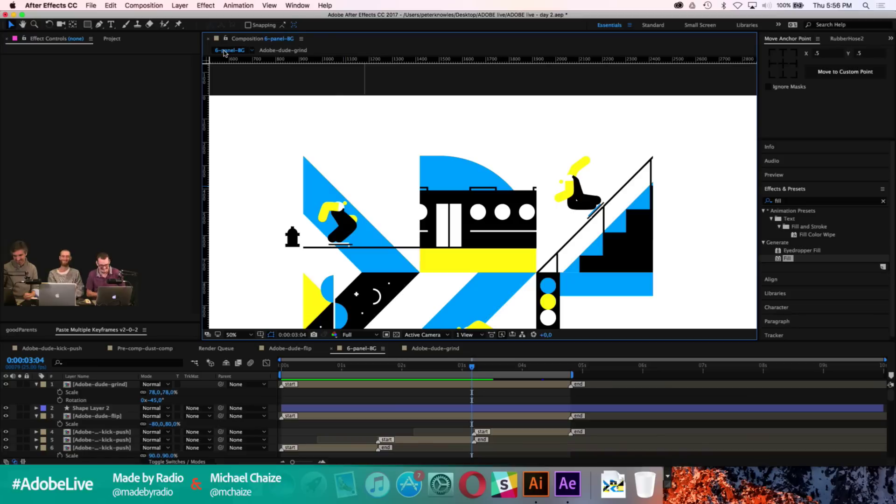
Step: Preview the 6-panel-BG animation and save the project
{"action": "key", "text": "space"}
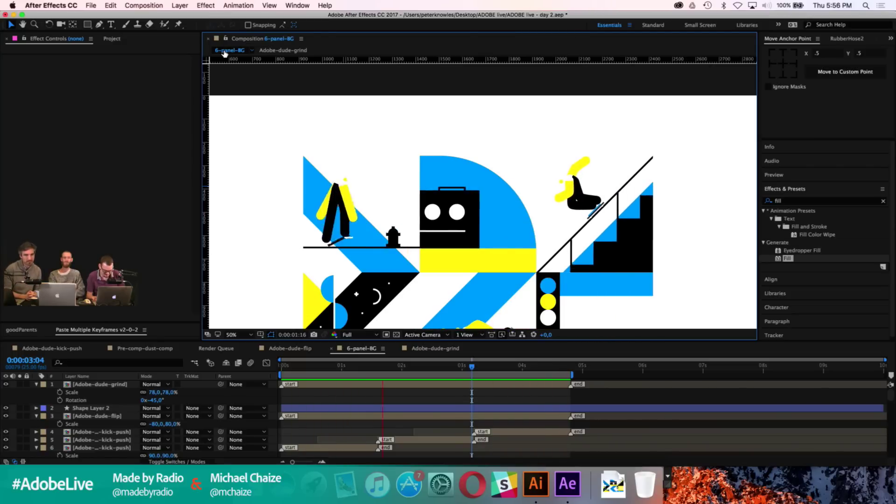
{"action": "key", "text": "space"}
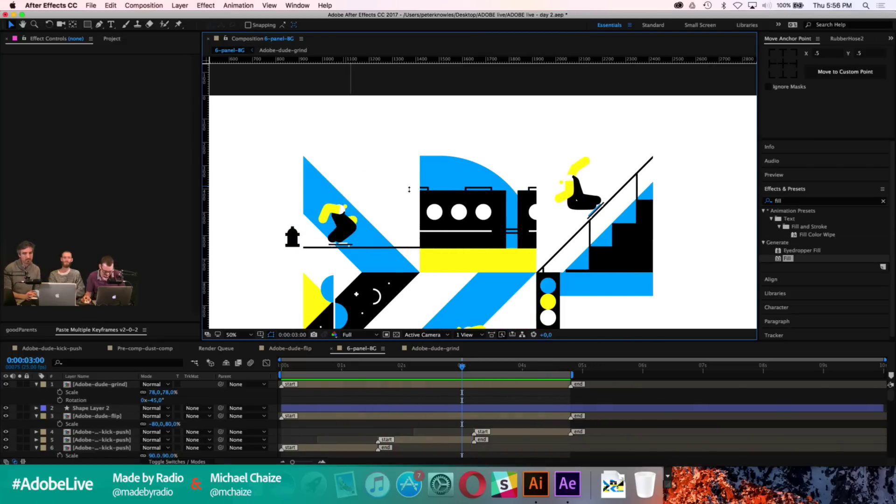
{"action": "left_click_drag", "start_coordinate": [499, 285], "coordinate": [477, 201]}
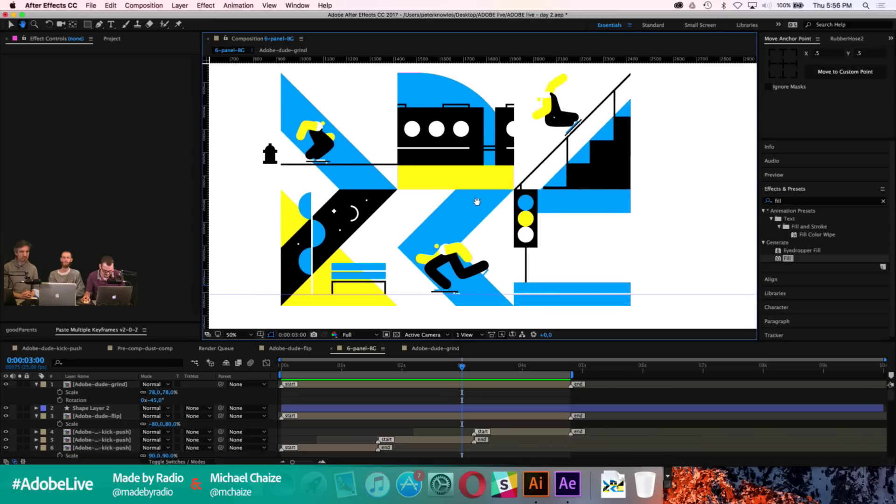
{"action": "key", "text": "super+s"}
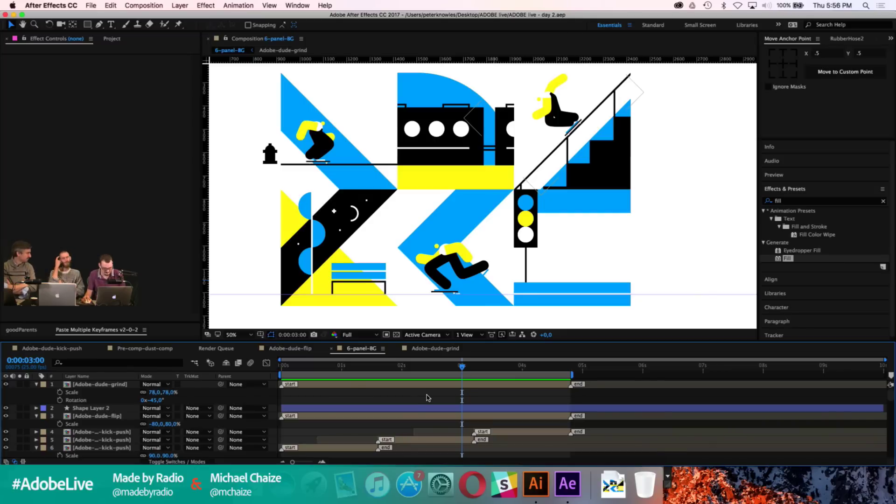
Step: Add Scale keyframes at 0:00:04:20 and 0:00:04:13 to the traffic yellow, traffic white and traffic light layers
{"action": "scroll", "coordinate": [349, 406], "scroll_direction": "down", "scroll_amount": 10}
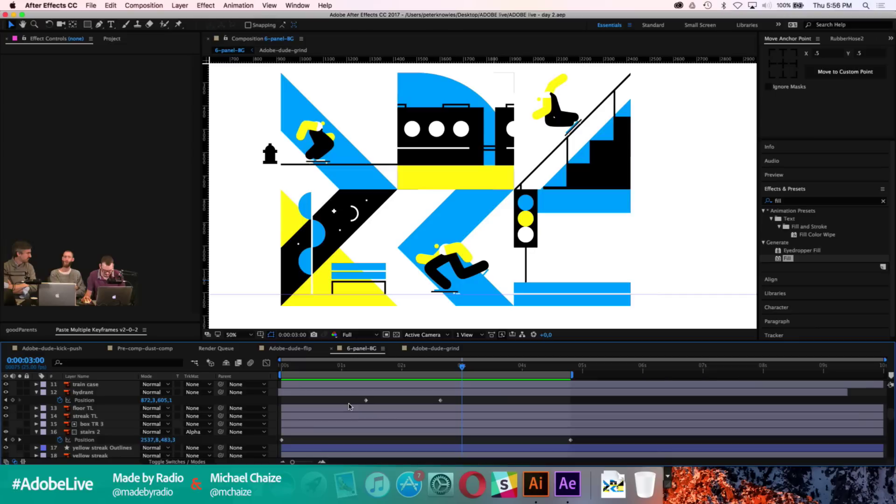
{"action": "scroll", "coordinate": [345, 406], "scroll_direction": "up", "scroll_amount": 1}
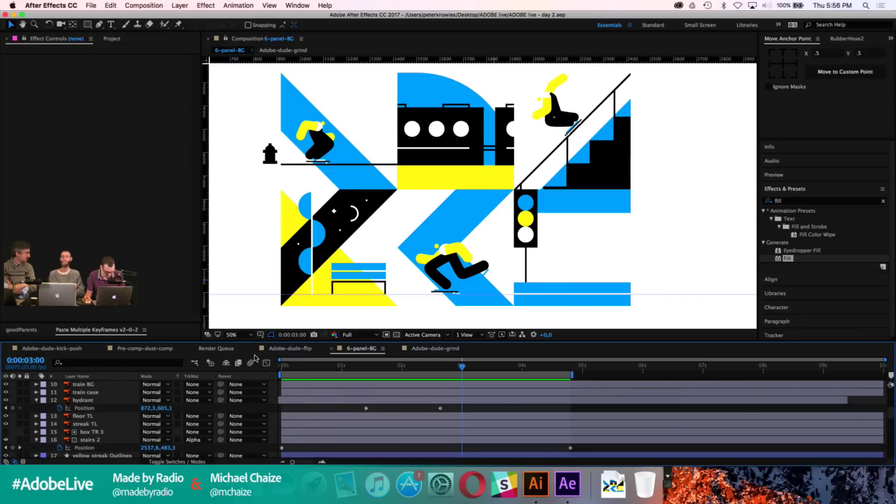
{"action": "left_click", "coordinate": [281, 370]}
{"action": "left_click_drag", "start_coordinate": [281, 371], "coordinate": [573, 378]}
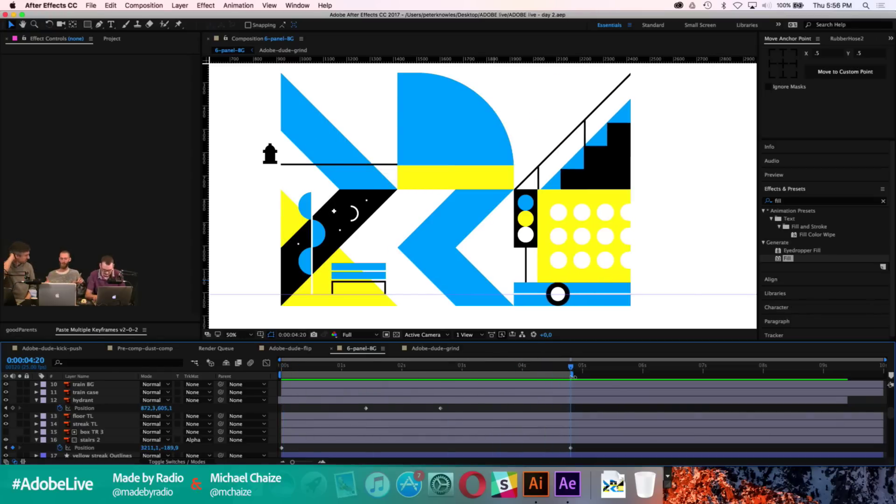
{"action": "key", "text": "period"}
{"action": "left_click_drag", "start_coordinate": [636, 286], "coordinate": [472, 202]}
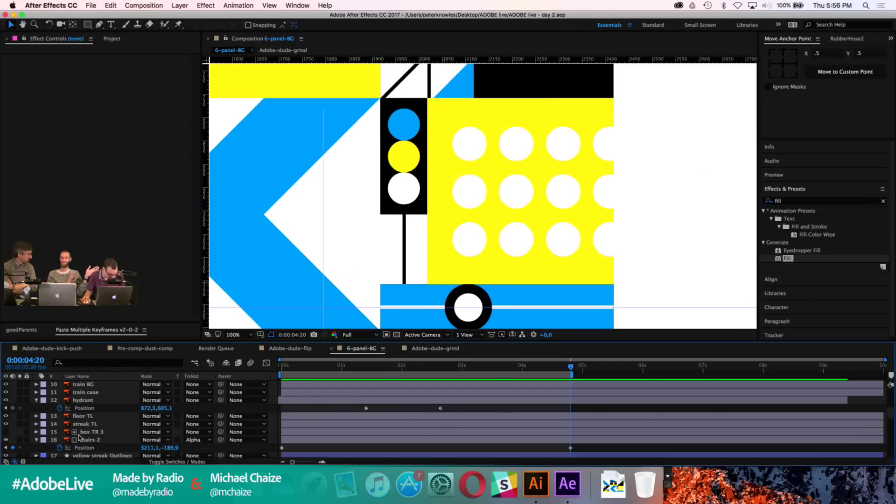
{"action": "scroll", "coordinate": [87, 419], "scroll_direction": "down", "scroll_amount": 5}
{"action": "scroll", "coordinate": [88, 423], "scroll_direction": "down", "scroll_amount": 10}
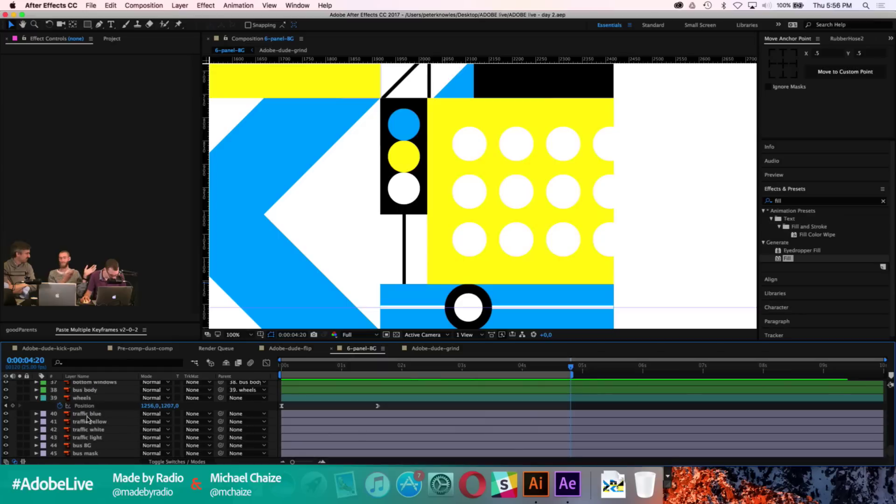
{"action": "left_click_drag", "start_coordinate": [92, 442], "coordinate": [97, 424]}
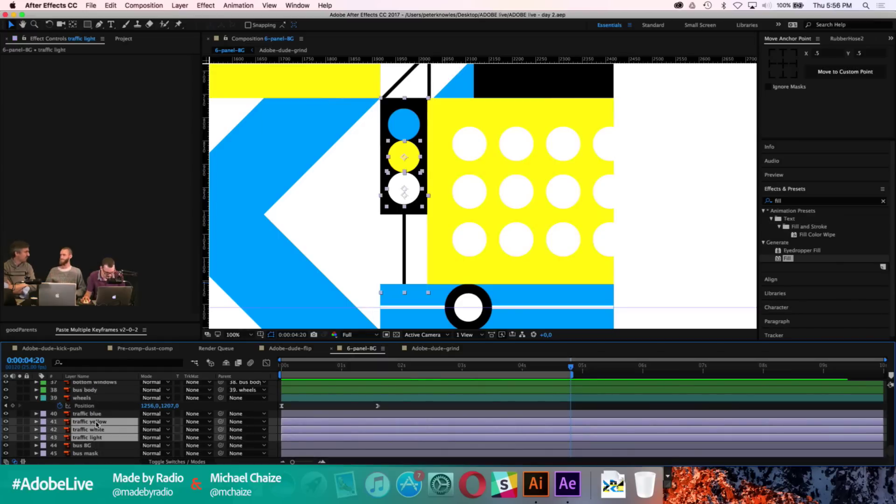
{"action": "key", "text": "s"}
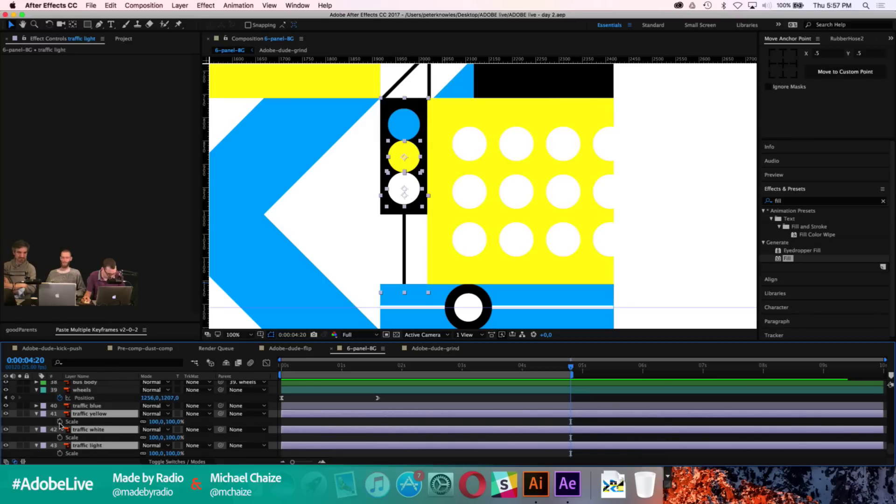
{"action": "left_click", "coordinate": [60, 421]}
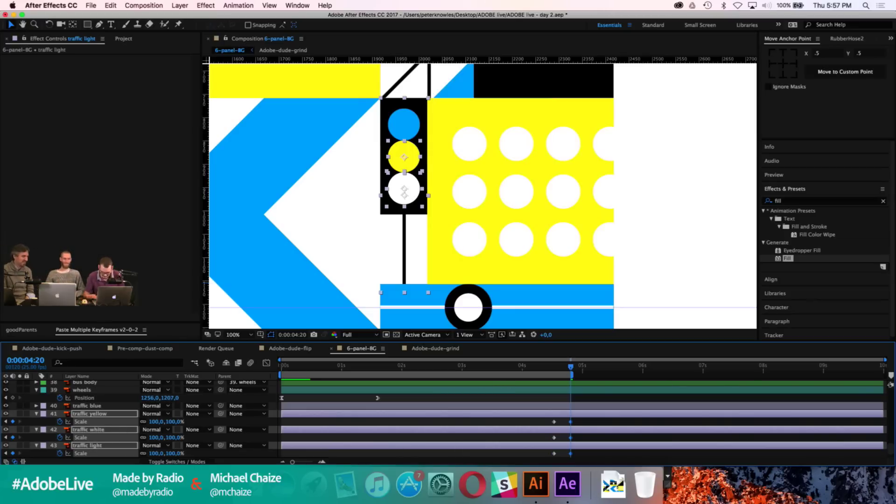
{"action": "left_click_drag", "start_coordinate": [570, 397], "coordinate": [554, 396]}
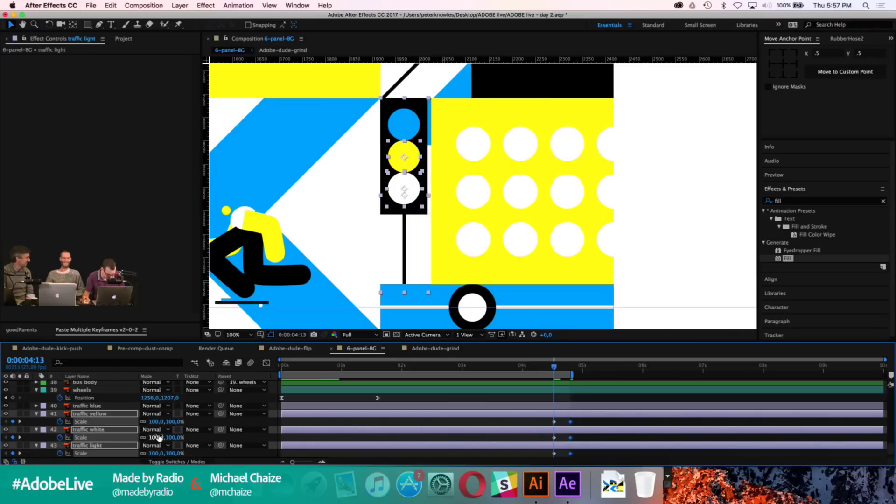
Step: Try a Scale of 0% at 0:00:04:13 for traffic yellow, traffic white and traffic light, and undo it
{"action": "left_click", "coordinate": [172, 422]}
{"action": "type", "text": "0"}
{"action": "key", "text": "Return"}
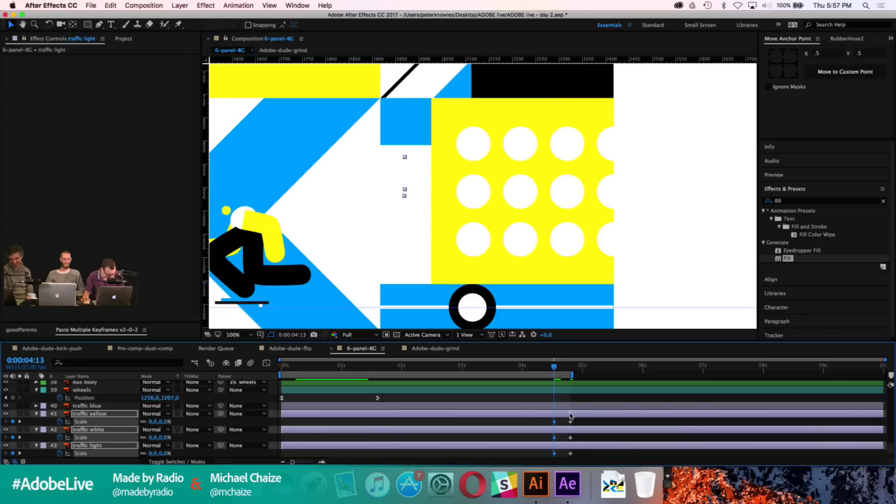
{"action": "key", "text": "super+z"}
Step: Add Scale keyframes to traffic blue at 0:00:04:13 and 0:00:04:20, and delete the Scale keyframes of the traffic light layer
{"action": "left_click", "coordinate": [544, 406]}
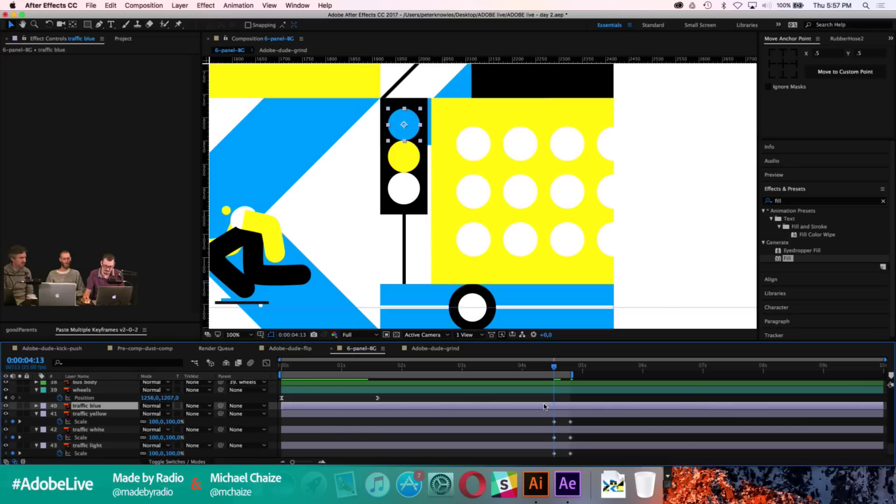
{"action": "key", "text": "s"}
{"action": "left_click", "coordinate": [60, 413]}
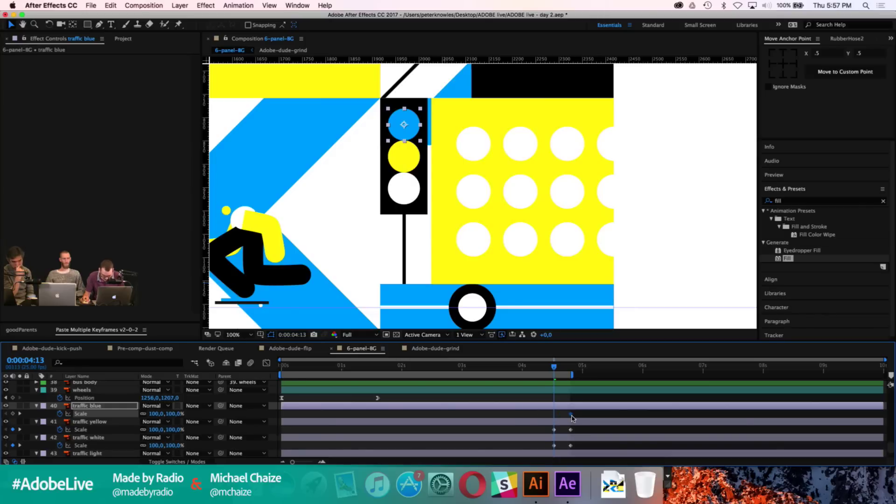
{"action": "left_click_drag", "start_coordinate": [573, 418], "coordinate": [573, 420]}
{"action": "scroll", "coordinate": [574, 421], "scroll_direction": "down", "scroll_amount": 1}
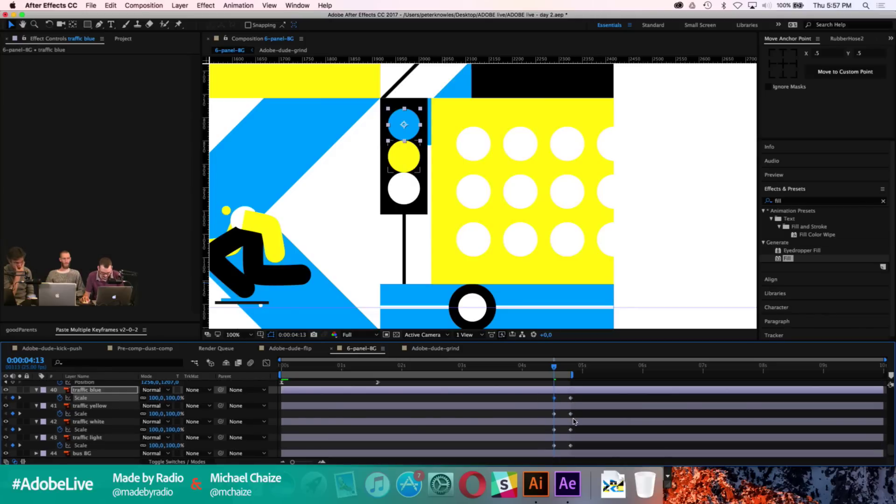
{"action": "left_click_drag", "start_coordinate": [548, 447], "coordinate": [579, 449]}
{"action": "key", "text": "Delete"}
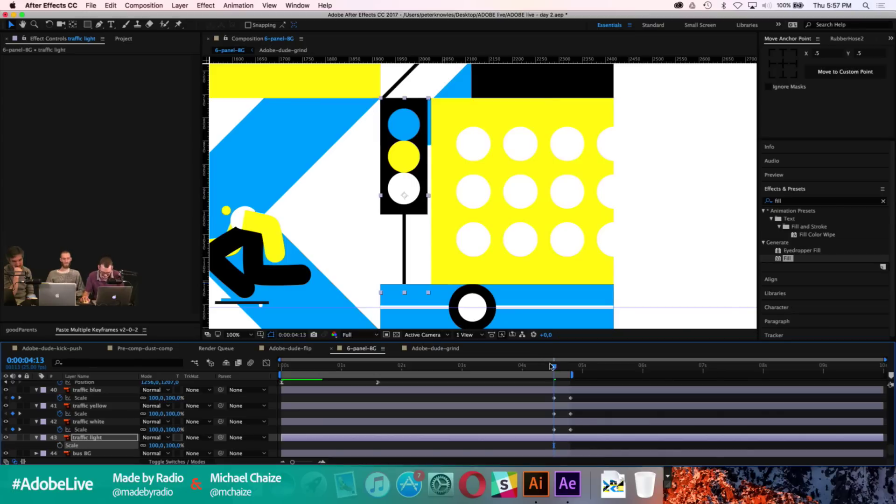
Step: Set the Scale of traffic blue, traffic white and traffic yellow to 0% at the 0:00:04:13 keyframes
{"action": "left_click", "coordinate": [558, 391]}
{"action": "left_click", "coordinate": [562, 424], "text": "super"}
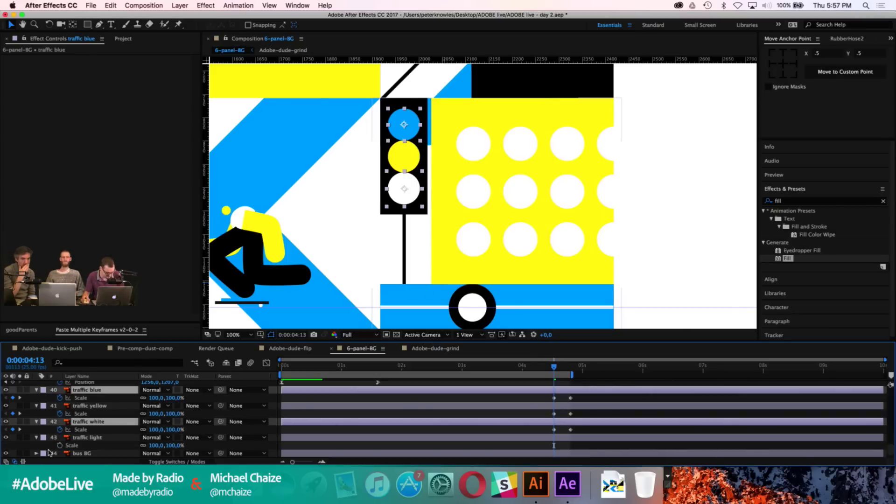
{"action": "left_click", "coordinate": [156, 429]}
{"action": "type", "text": "0"}
{"action": "key", "text": "Return"}
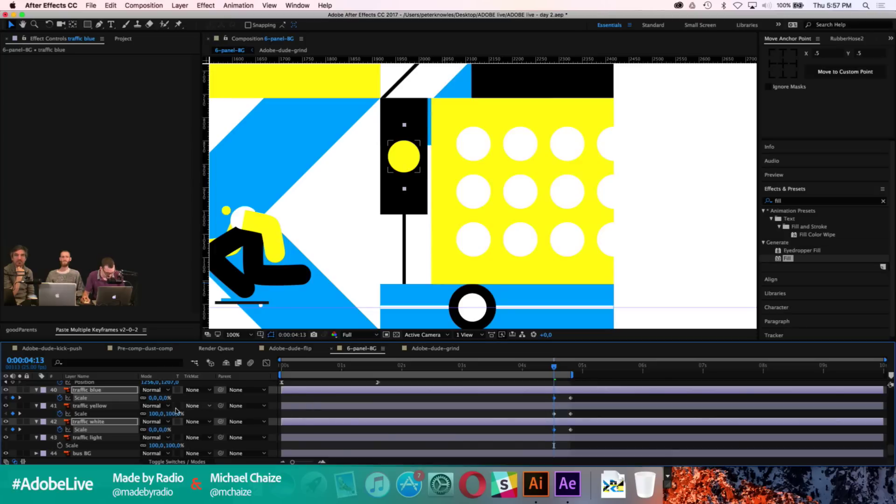
{"action": "left_click", "coordinate": [153, 414]}
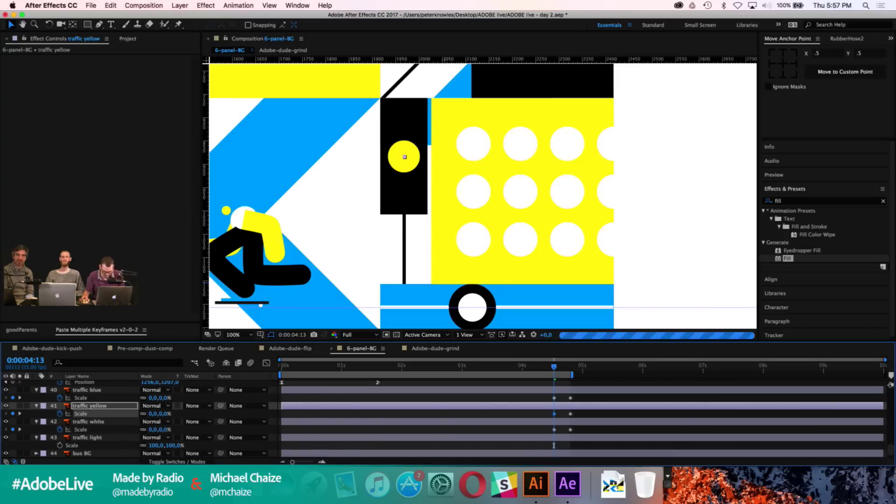
{"action": "type", "text": "0"}
{"action": "key", "text": "Return"}
Step: Apply Easy Ease to all Scale keyframes of the three traffic circles and lengthen their speed-graph handles for a sharper acceleration
{"action": "left_click_drag", "start_coordinate": [547, 399], "coordinate": [581, 433]}
{"action": "key", "text": "F9"}
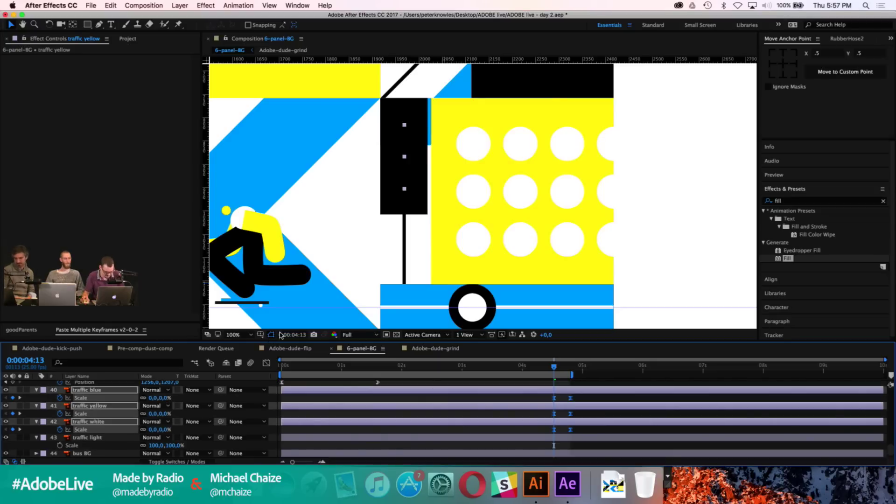
{"action": "left_click", "coordinate": [267, 363]}
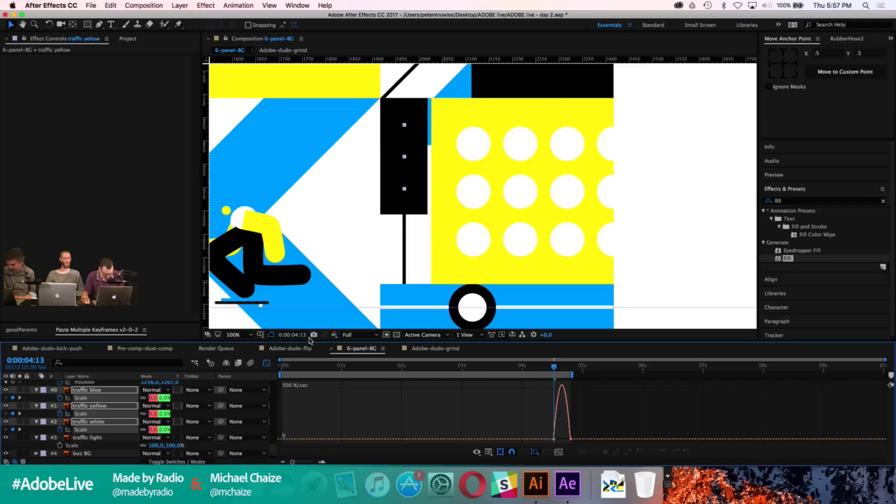
{"action": "left_click_drag", "start_coordinate": [282, 364], "coordinate": [528, 361]}
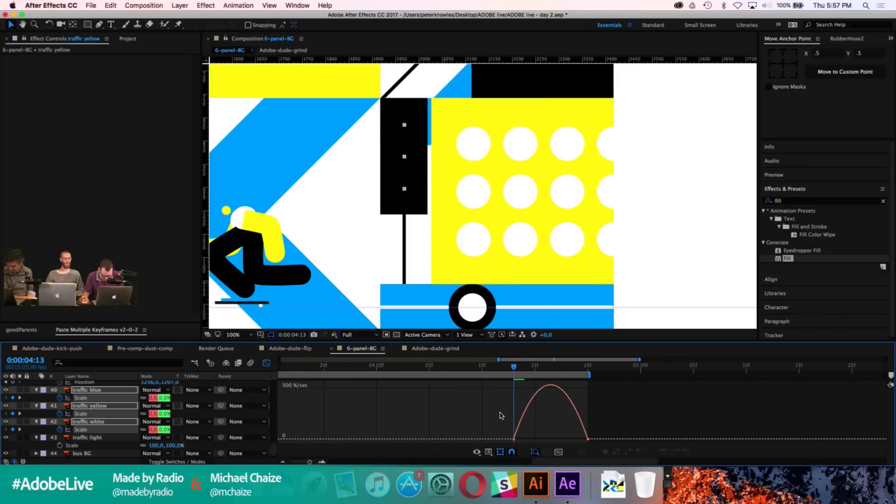
{"action": "left_click_drag", "start_coordinate": [523, 444], "coordinate": [540, 435]}
{"action": "left_click_drag", "start_coordinate": [611, 426], "coordinate": [568, 437]}
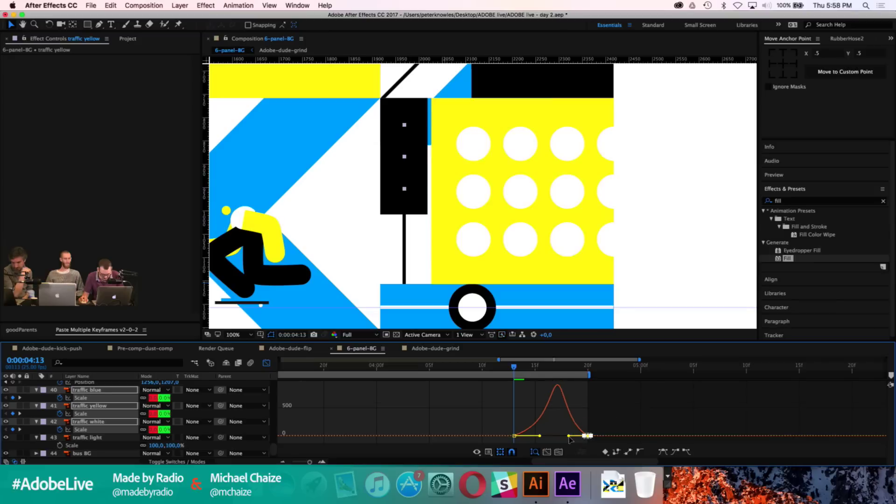
Step: Add a composition marker with the comment "end" at 0:00:04:20 in 6-panel-BG
{"action": "left_click", "coordinate": [588, 369]}
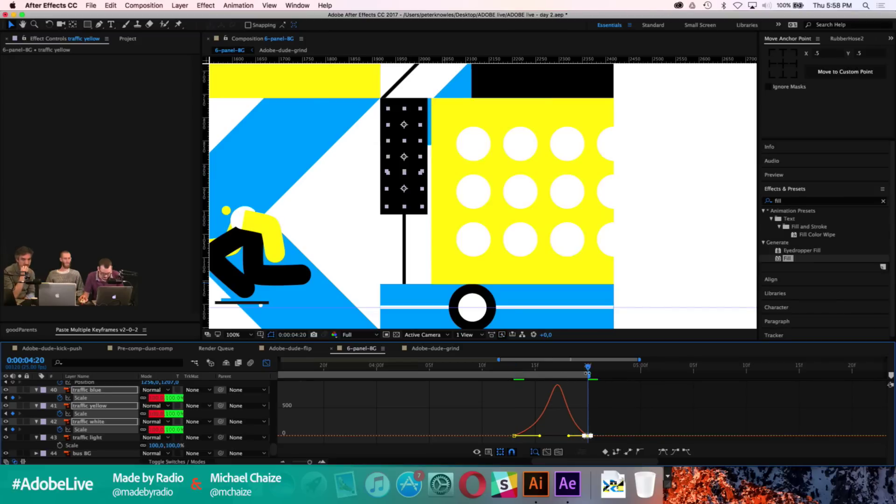
{"action": "left_click", "coordinate": [176, 5]}
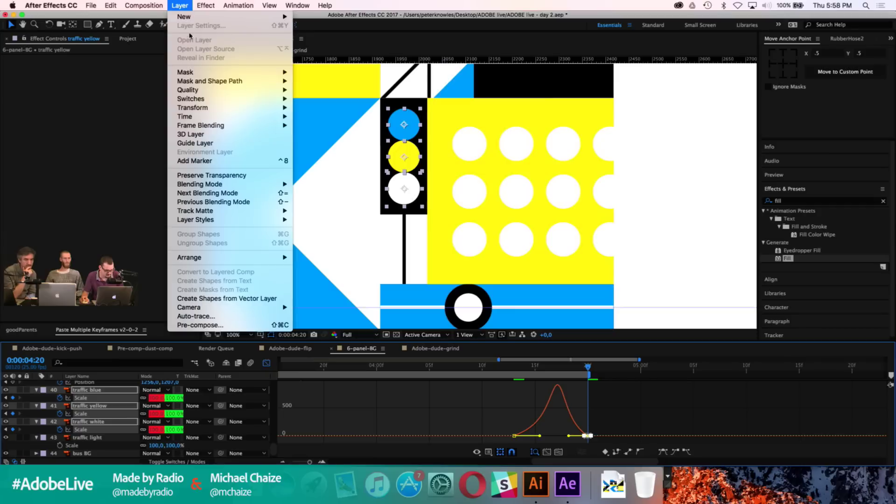
{"action": "left_click", "coordinate": [196, 162]}
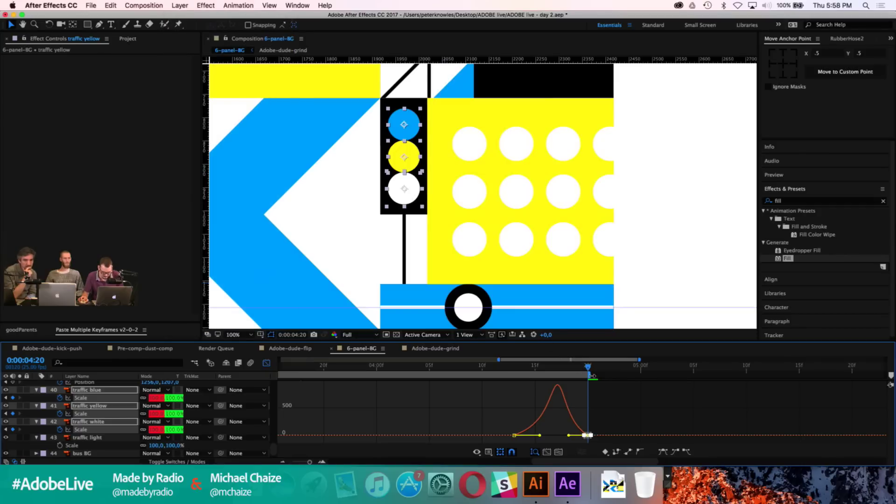
{"action": "left_click", "coordinate": [267, 363]}
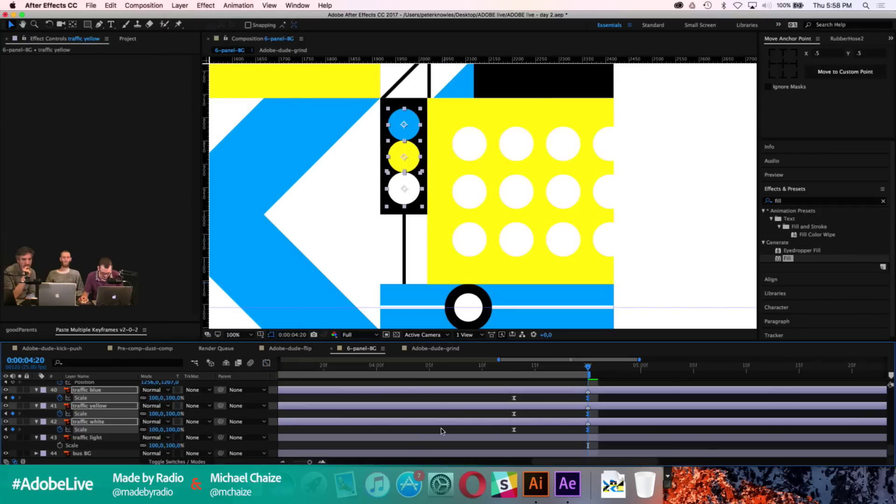
{"action": "left_click", "coordinate": [544, 417]}
{"action": "left_click", "coordinate": [169, 5]}
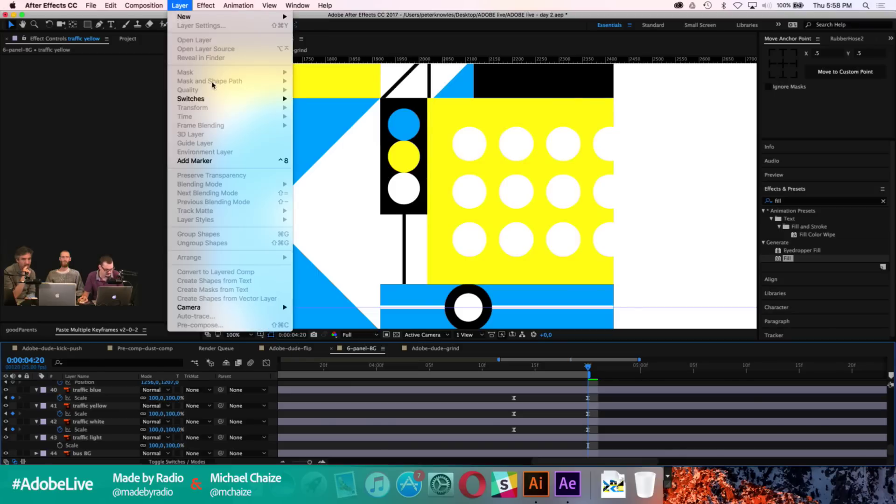
{"action": "left_click", "coordinate": [186, 163]}
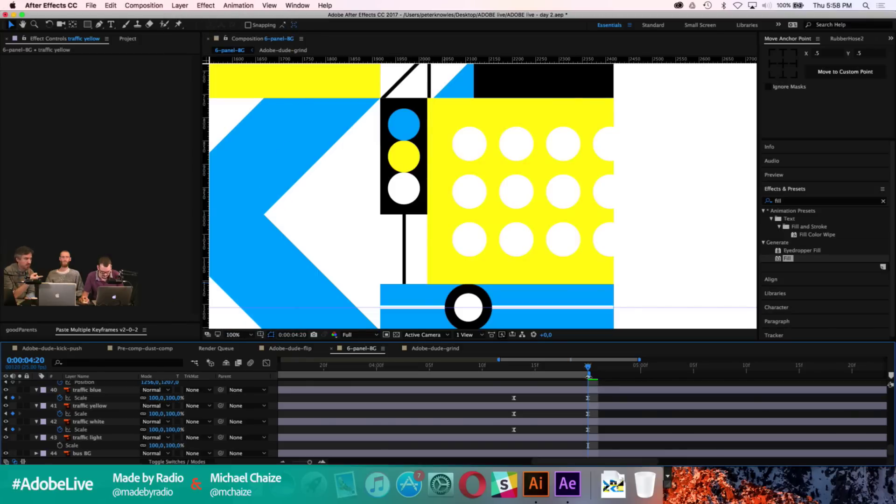
{"action": "double_click", "coordinate": [588, 377]}
{"action": "type", "text": "end"}
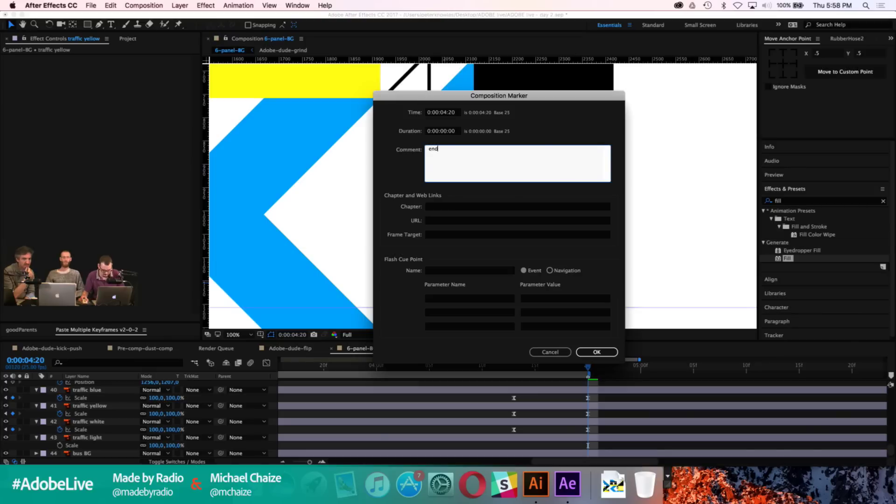
{"action": "left_click", "coordinate": [597, 352]}
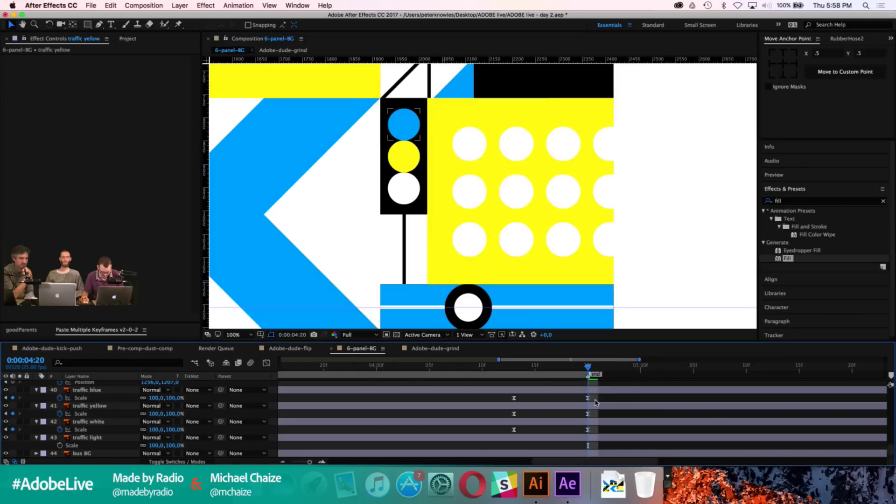
Step: Extend the work area's end to about 0:00:05:11 and preview the traffic light scale animation from 0:00:04:12
{"action": "left_click", "coordinate": [642, 368]}
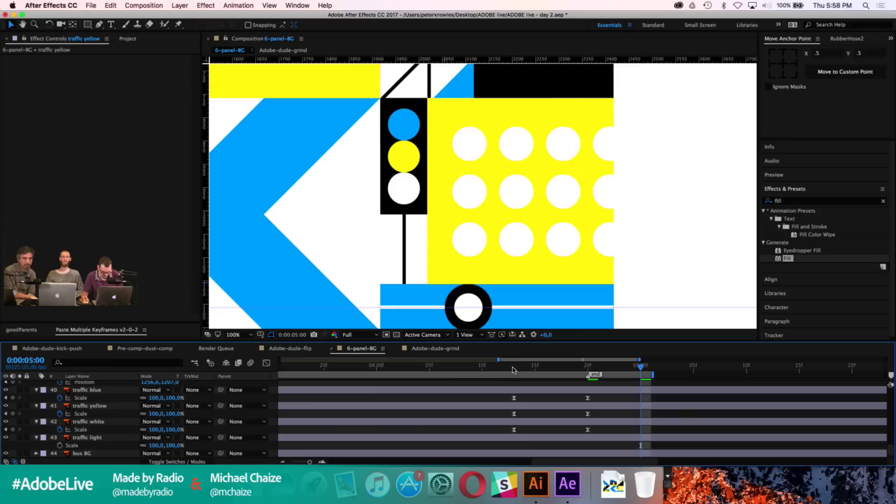
{"action": "left_click", "coordinate": [513, 368]}
{"action": "key", "text": "space"}
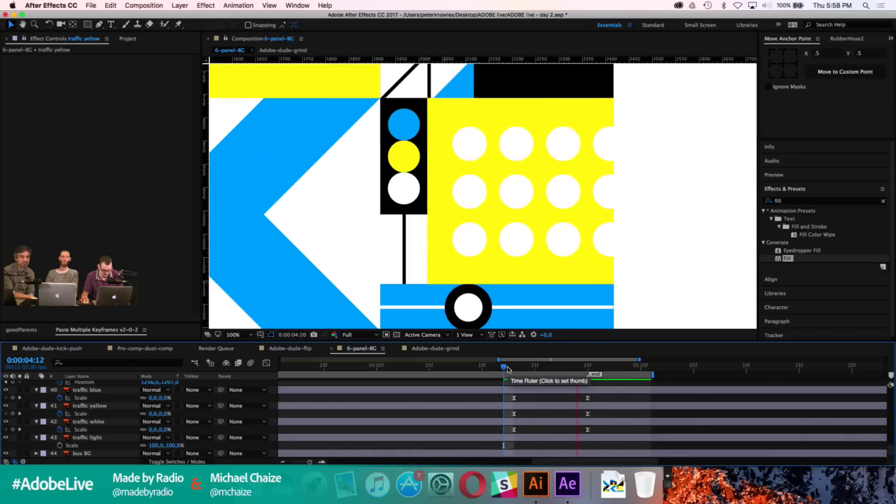
{"action": "key", "text": "space"}
{"action": "left_click_drag", "start_coordinate": [652, 375], "coordinate": [758, 374]}
{"action": "key", "text": "space"}
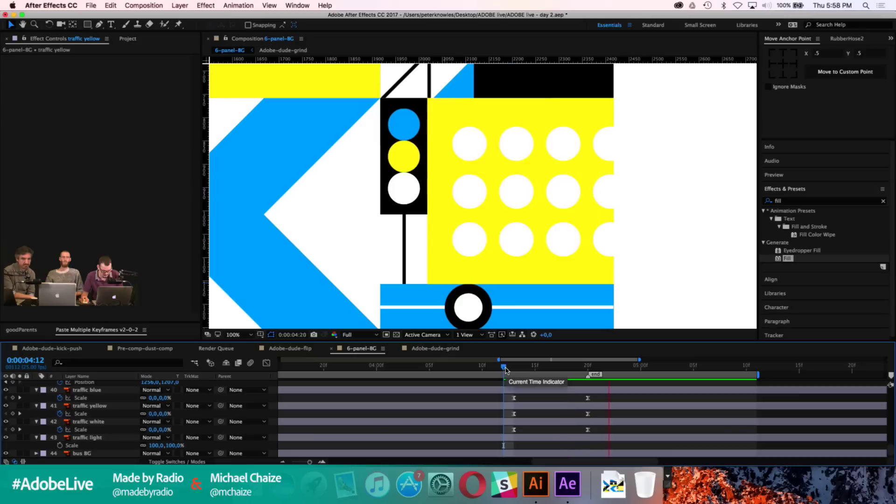
Step: Inspect the speed graph of the three traffic light circles' scale keyframes and save the project
{"action": "left_click_drag", "start_coordinate": [496, 397], "coordinate": [572, 435]}
{"action": "left_click", "coordinate": [266, 363]}
{"action": "left_click", "coordinate": [587, 435]}
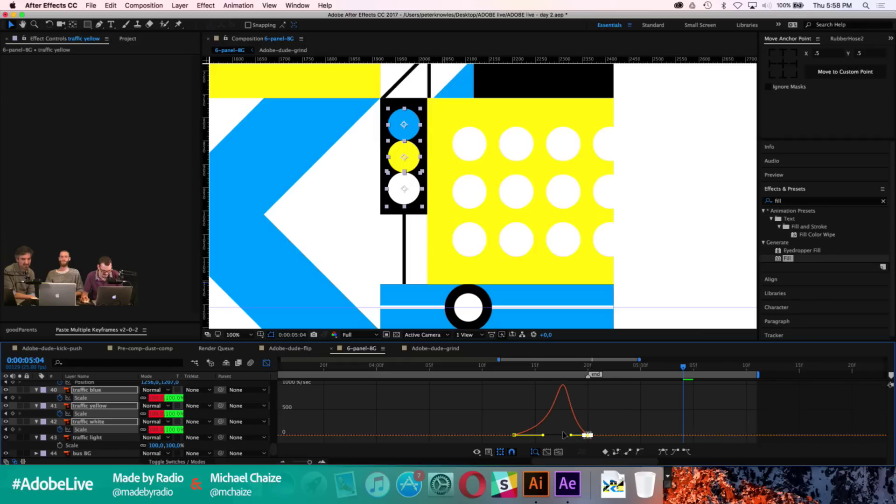
{"action": "left_click", "coordinate": [267, 363]}
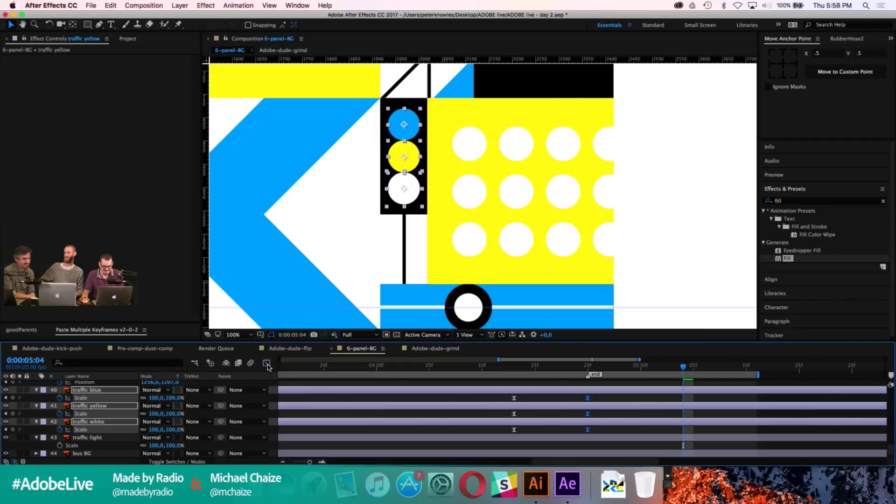
{"action": "left_click", "coordinate": [602, 414]}
{"action": "key", "text": "super+s"}
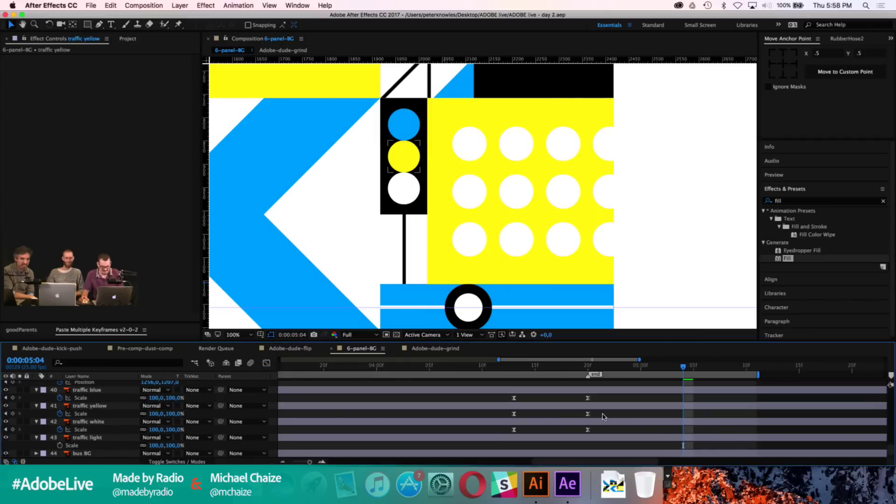
Step: Move the scale keyframes of traffic blue and traffic yellow 17 frames earlier, to 0:00:03:21 and 0:00:04:03
{"action": "left_click", "coordinate": [588, 369]}
{"action": "left_click", "coordinate": [555, 422]}
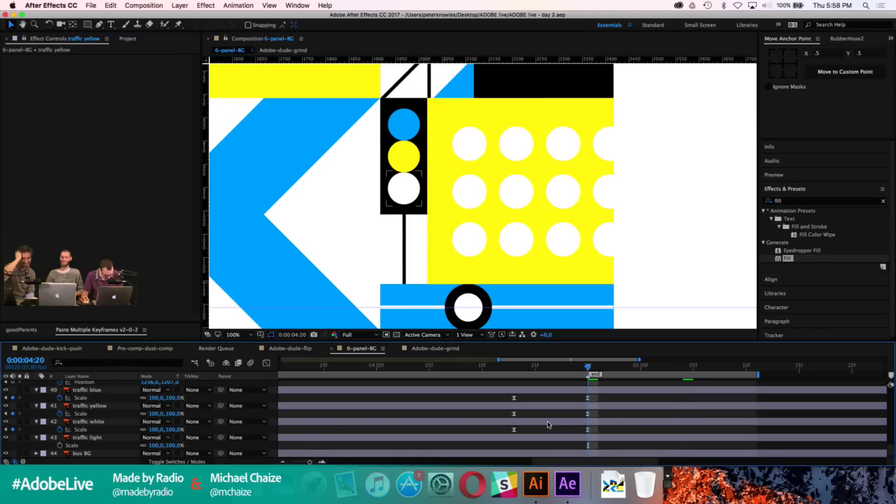
{"action": "left_click", "coordinate": [548, 423]}
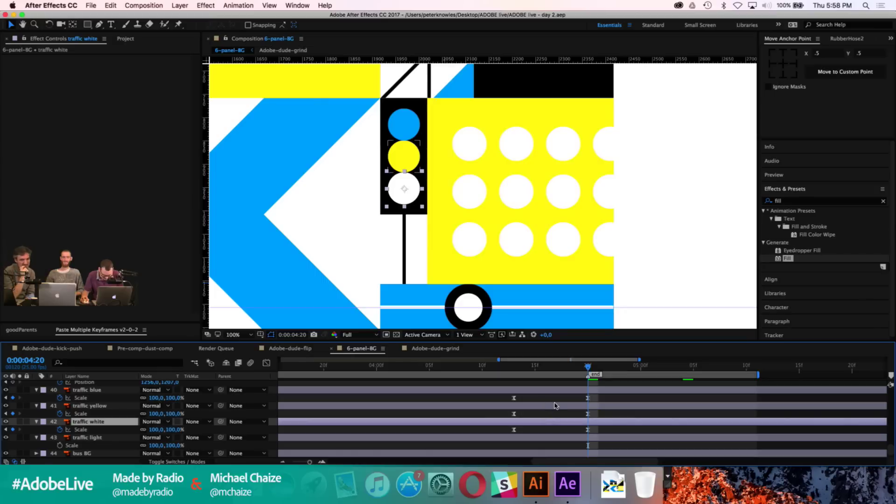
{"action": "left_click", "coordinate": [556, 407]}
{"action": "left_click_drag", "start_coordinate": [601, 415], "coordinate": [478, 399]}
{"action": "key", "text": "alt+Left"}
{"action": "key", "text": "alt+Left"}
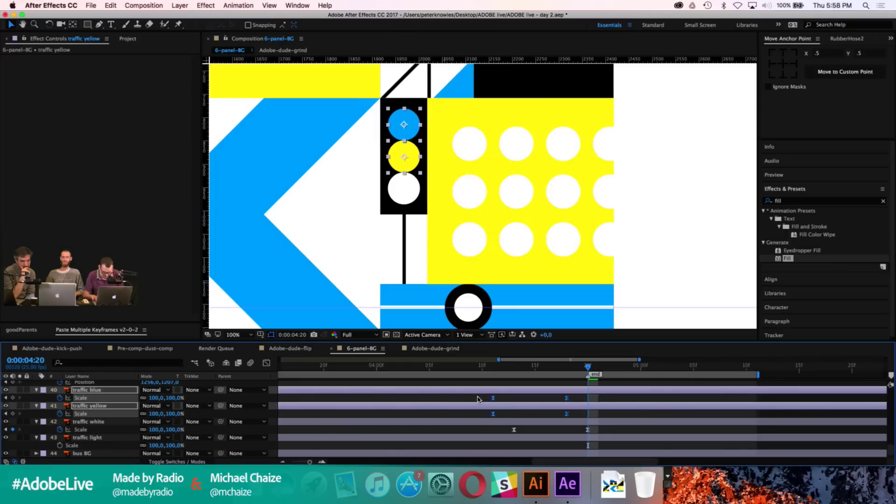
{"action": "key", "text": "alt+Left"}
{"action": "key", "text": "alt+Left"}
{"action": "key", "text": "alt+Left"}
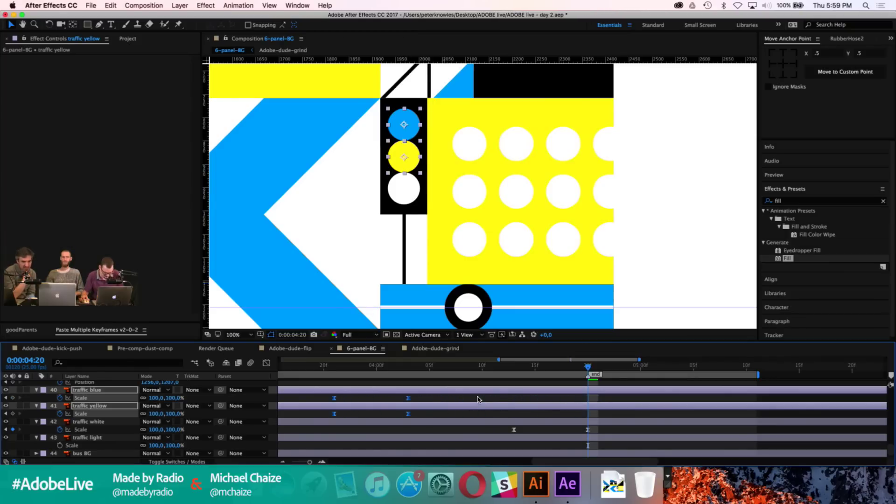
{"action": "left_click", "coordinate": [433, 419]}
Step: Set the traffic blue layer's scale to 100% at its first keyframe, 0:00:03:21
{"action": "scroll", "coordinate": [491, 371], "scroll_direction": "left", "scroll_amount": 5}
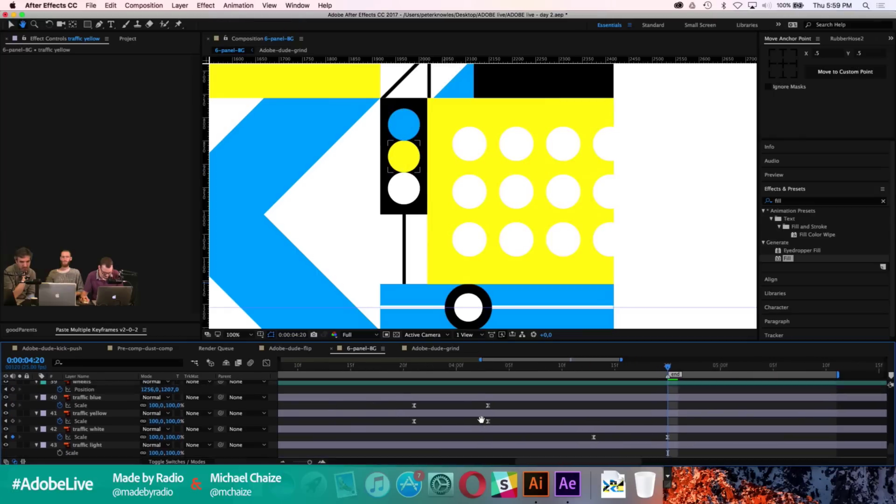
{"action": "left_click", "coordinate": [488, 372]}
{"action": "left_click", "coordinate": [414, 371]}
{"action": "left_click", "coordinate": [164, 407]}
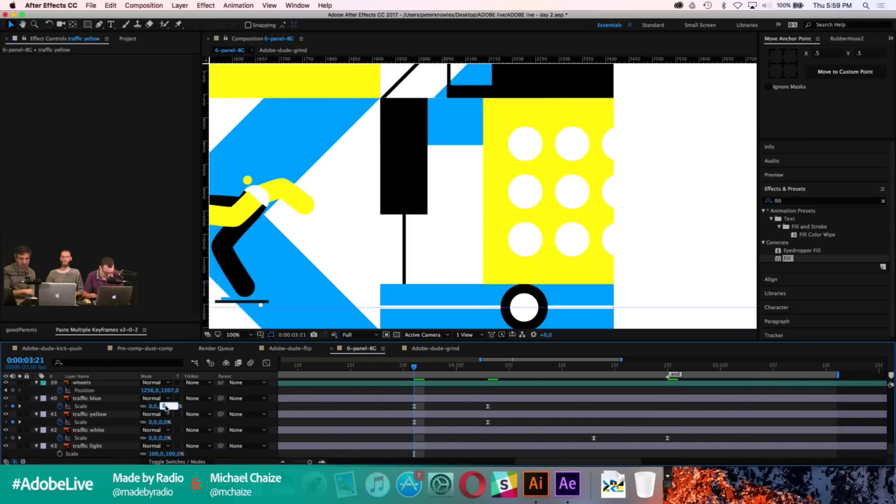
{"action": "key", "text": "Return"}
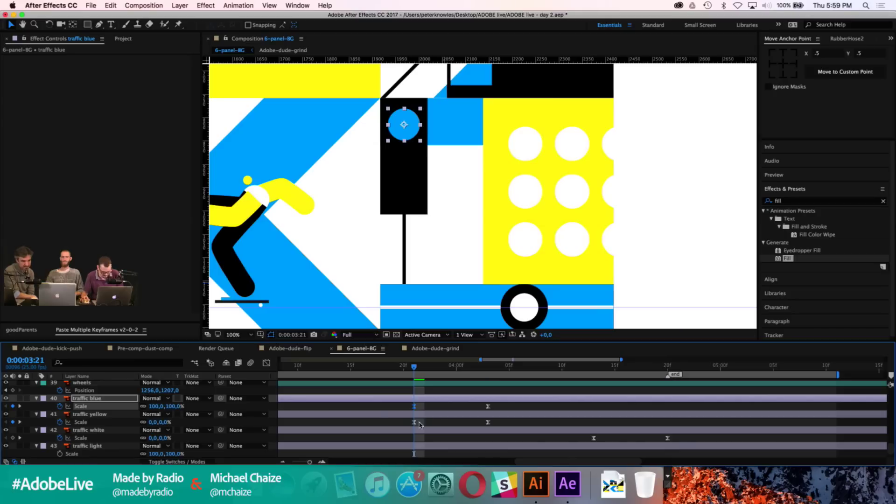
Step: Set the traffic blue layer's scale to 0% at its second keyframe, 0:00:04:03
{"action": "left_click", "coordinate": [488, 371]}
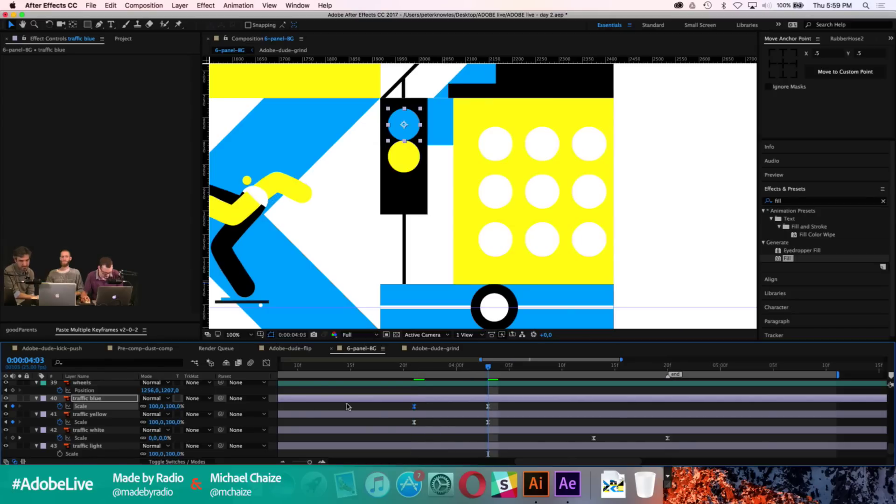
{"action": "left_click", "coordinate": [174, 407]}
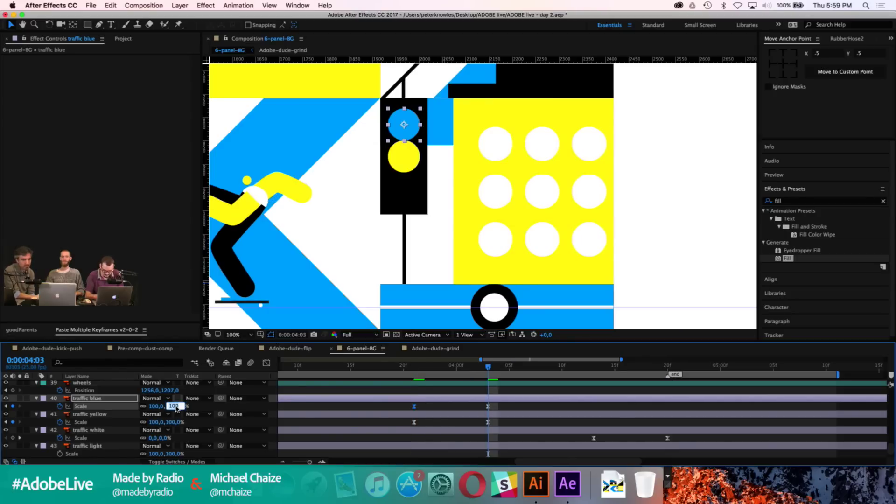
{"action": "type", "text": "0,0,0"}
{"action": "key", "text": "Return"}
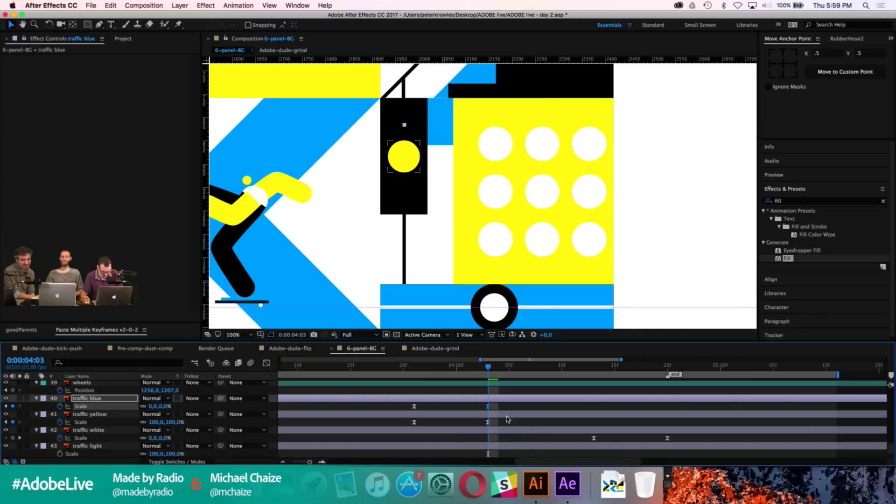
{"action": "left_click", "coordinate": [500, 409]}
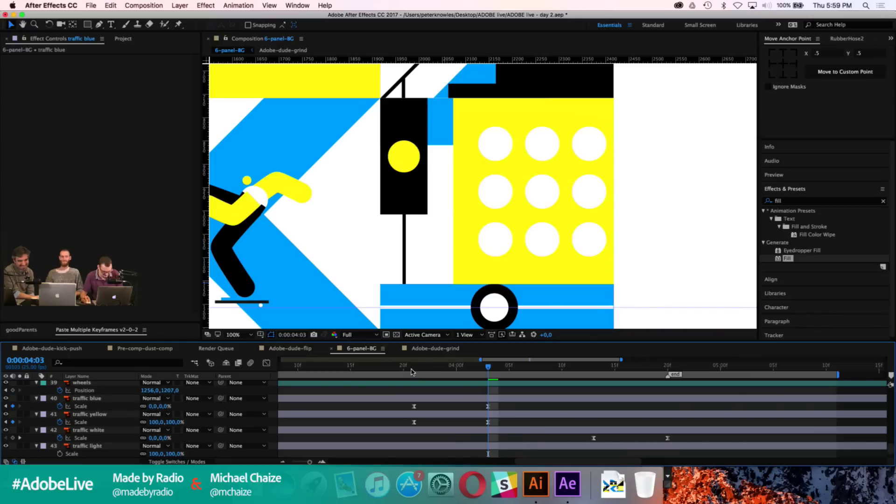
Step: Preview the change from the blue to the yellow light, starting at 0:00:03:21
{"action": "left_click", "coordinate": [412, 368]}
{"action": "key", "text": "space"}
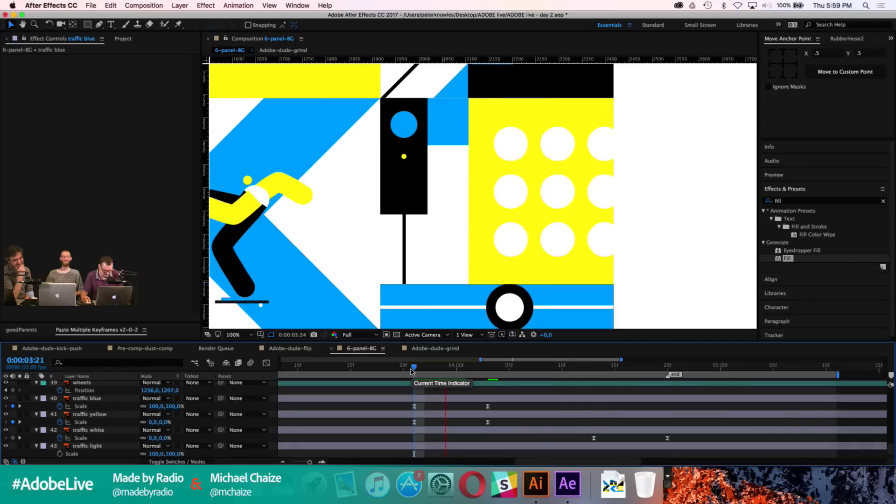
{"action": "key", "text": "space"}
{"action": "key", "text": "space"}
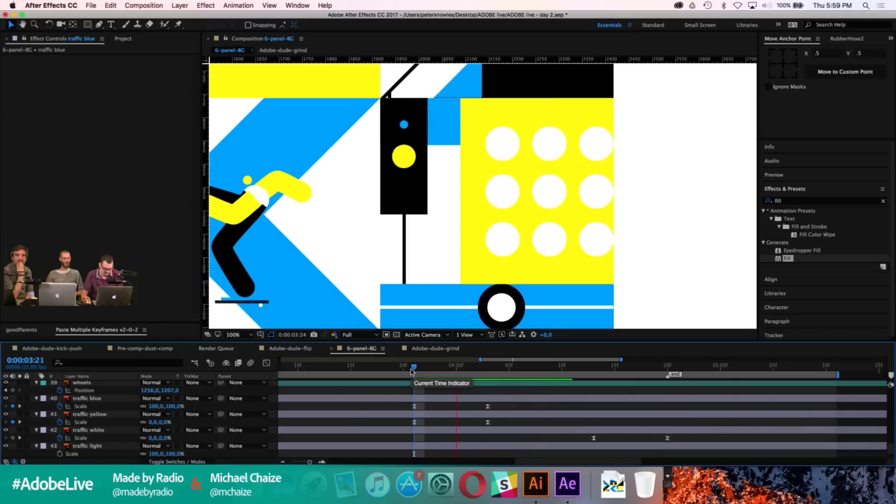
{"action": "left_click", "coordinate": [498, 414]}
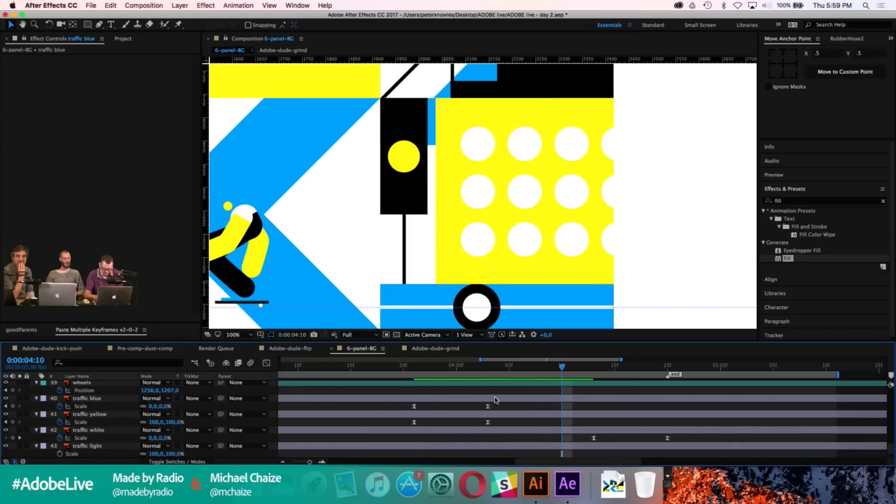
Step: Draw a blue circle about 30 px in diameter over the yellow traffic light as a new shape layer
{"action": "key", "text": "period"}
{"action": "key", "text": "period"}
{"action": "key", "text": "h"}
{"action": "left_click_drag", "start_coordinate": [281, 144], "coordinate": [577, 301]}
{"action": "key", "text": "v"}
{"action": "left_click_drag", "start_coordinate": [89, 21], "coordinate": [120, 50]}
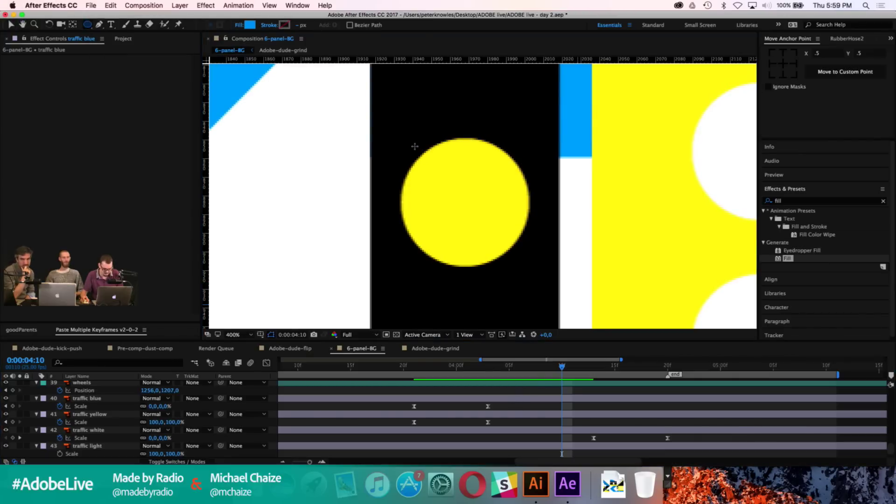
{"action": "left_click_drag", "start_coordinate": [408, 144], "coordinate": [513, 250]}
{"action": "key", "text": "v"}
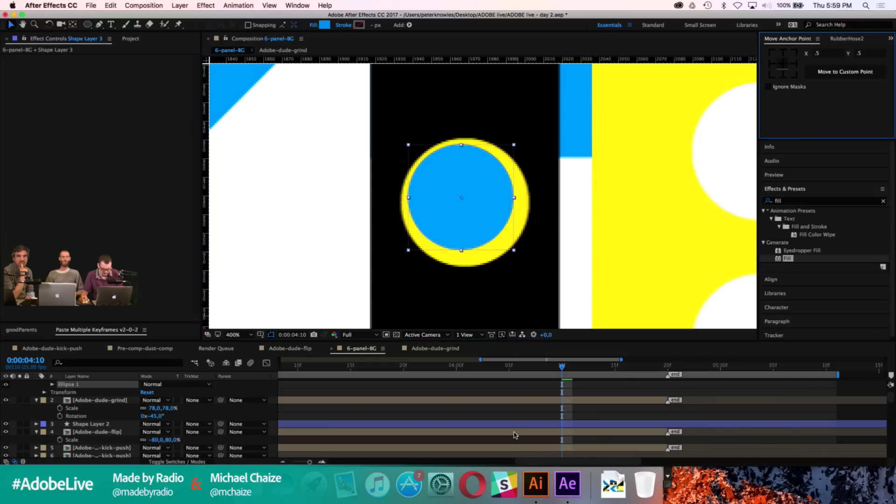
Step: Nudge the new circle's shape layer until it is centred on the yellow traffic light
{"action": "scroll", "coordinate": [513, 427], "scroll_direction": "up", "scroll_amount": 1}
{"action": "left_click", "coordinate": [513, 386]}
{"action": "key", "text": "Right"}
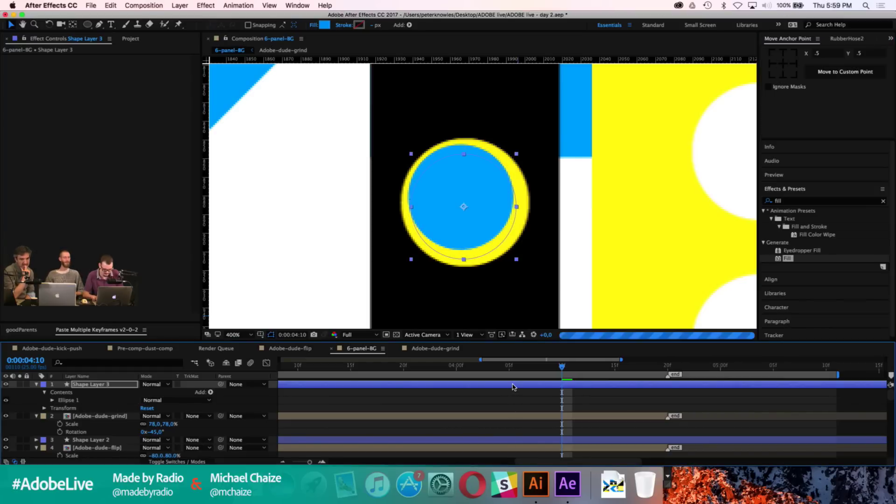
{"action": "key", "text": "Down"}
{"action": "key", "text": "Down"}
{"action": "key", "text": "Down"}
{"action": "key", "text": "Down"}
{"action": "key", "text": "Right"}
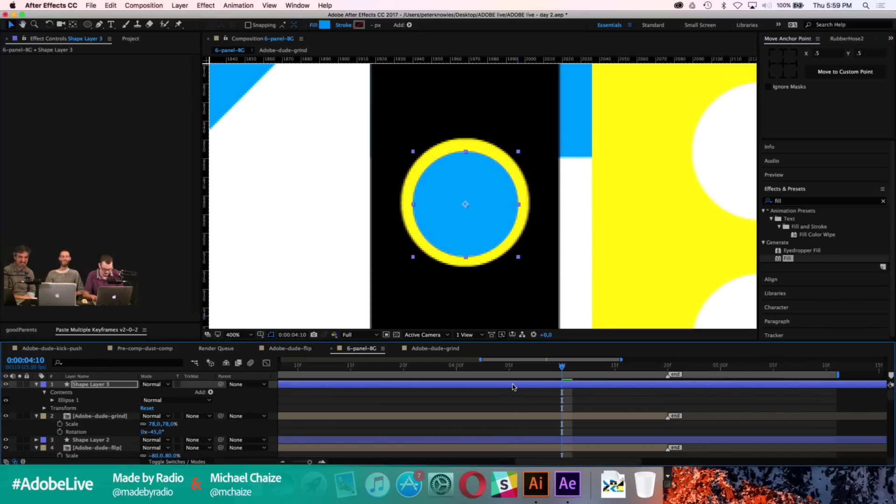
{"action": "key", "text": "Up"}
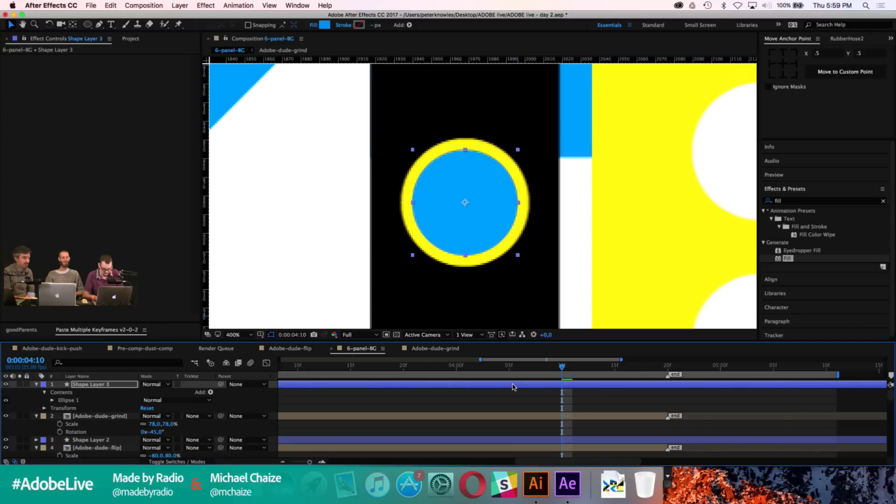
{"action": "key", "text": "Left"}
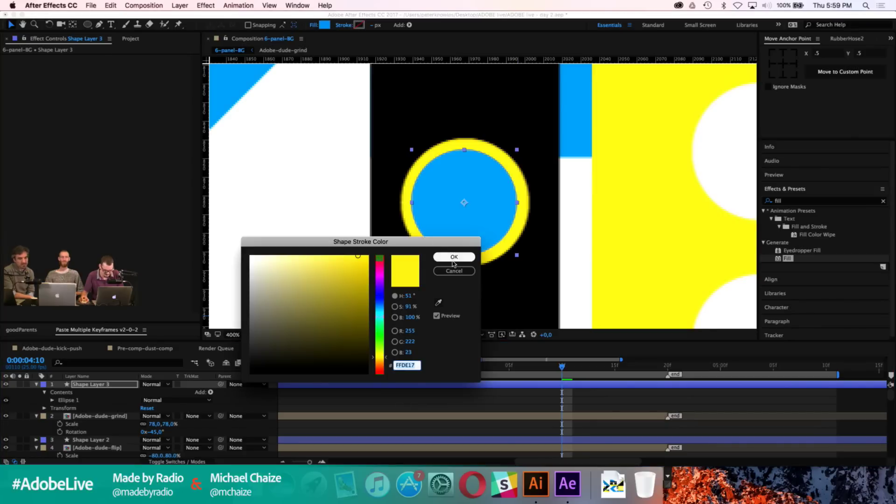
Step: Give the circle a 4 px stroke in its own sampled blue and set its fill to none
{"action": "left_click", "coordinate": [438, 303]}
{"action": "left_click", "coordinate": [458, 192]}
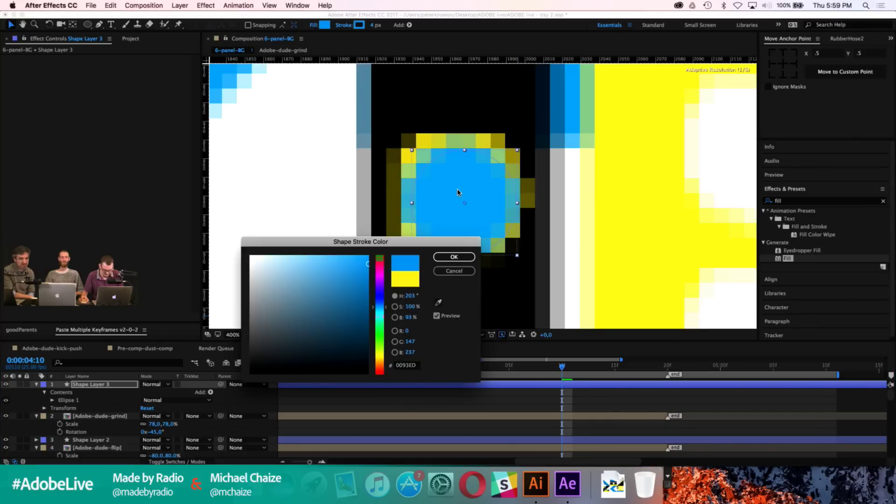
{"action": "left_click", "coordinate": [448, 255]}
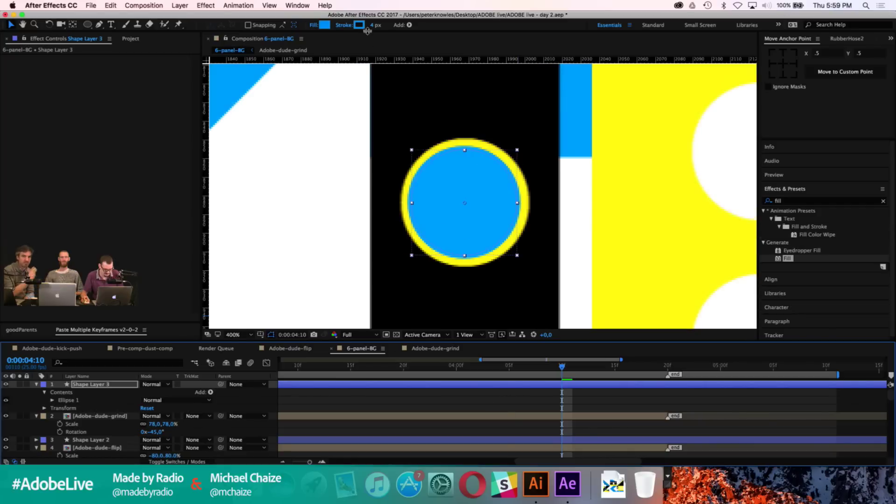
{"action": "left_click", "coordinate": [313, 25]}
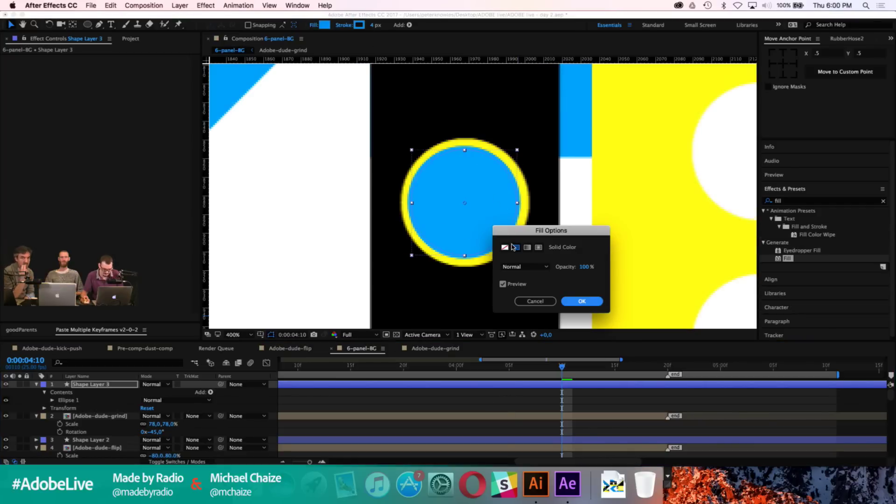
{"action": "left_click", "coordinate": [505, 248]}
{"action": "left_click", "coordinate": [582, 301]}
{"action": "left_click", "coordinate": [498, 408]}
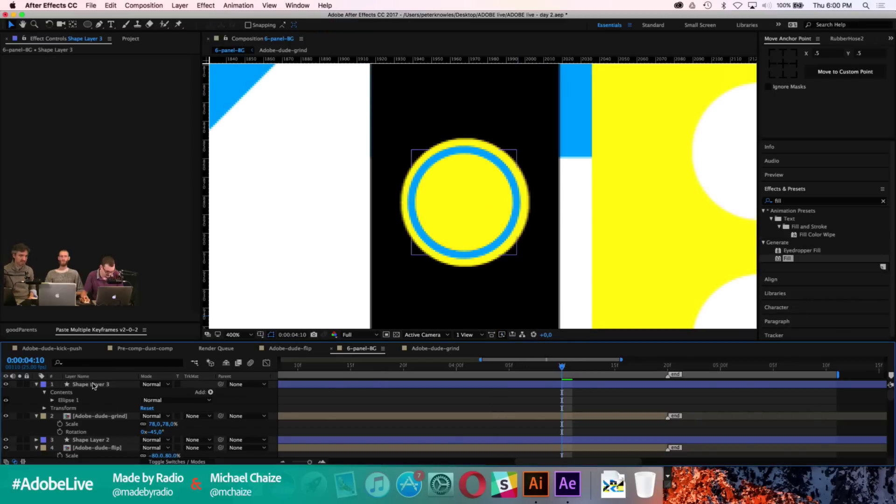
Step: Move the ring's shape layer down the layer stack to directly above traffic yellow
{"action": "left_click", "coordinate": [94, 385]}
{"action": "key", "text": "super+shift+bracketleft"}
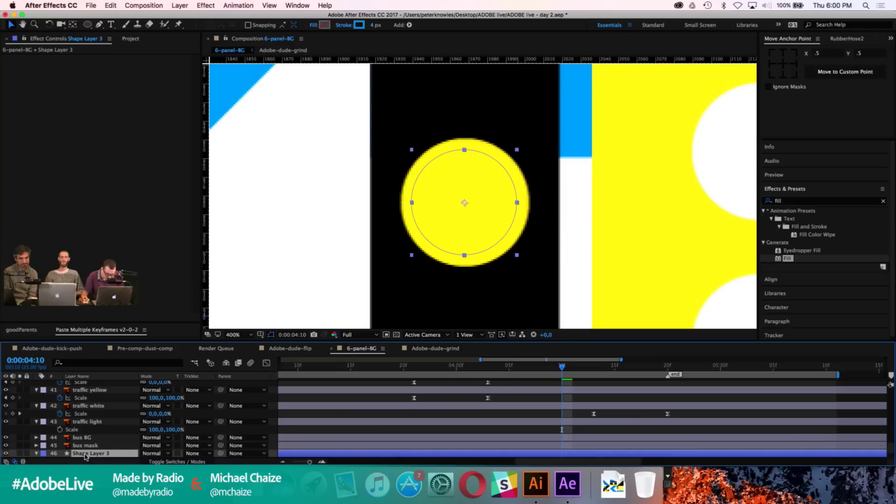
{"action": "left_click_drag", "start_coordinate": [85, 455], "coordinate": [80, 388]}
{"action": "left_click", "coordinate": [519, 406]}
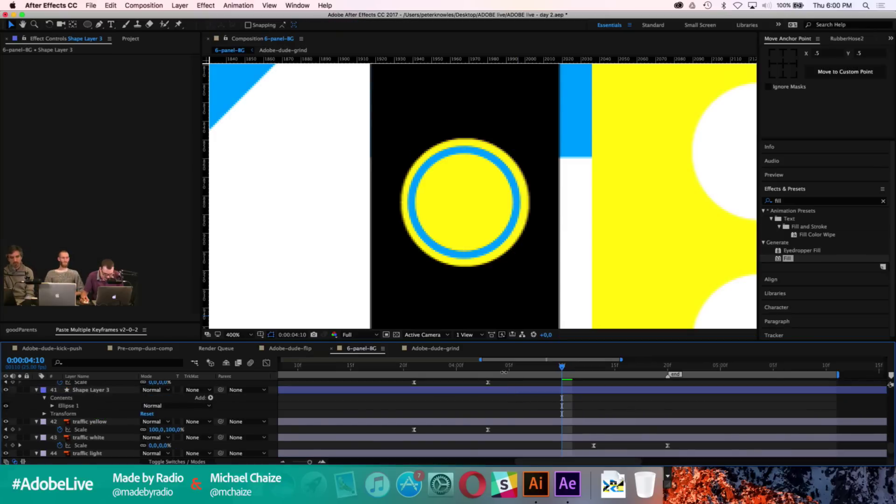
Step: Go to 0:00:04:02 and nudge the ring's shape layer slightly so it is centred on the yellow traffic light
{"action": "left_click", "coordinate": [487, 369]}
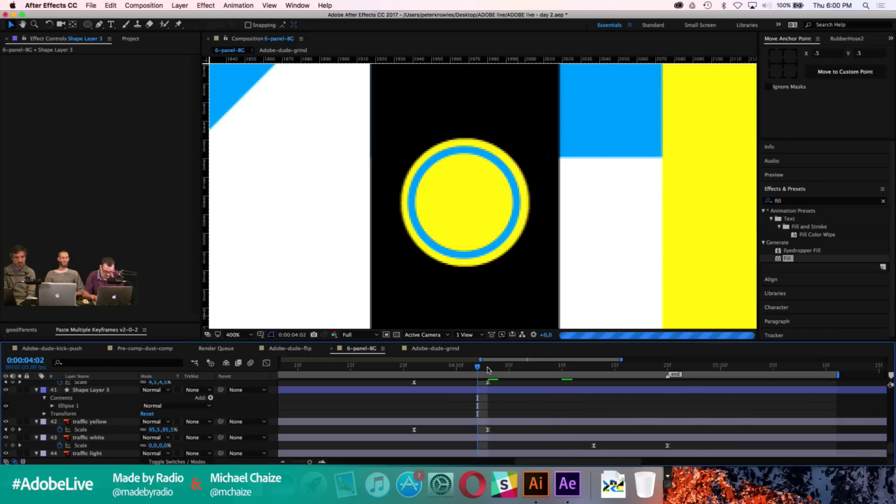
{"action": "key", "text": "Page_Up"}
{"action": "key", "text": "Page_Up"}
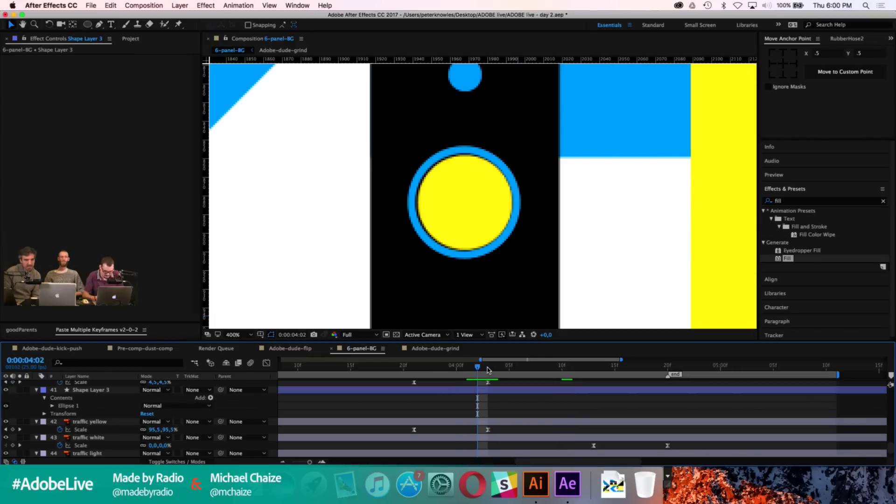
{"action": "key", "text": "Page_Down"}
{"action": "left_click", "coordinate": [490, 405]}
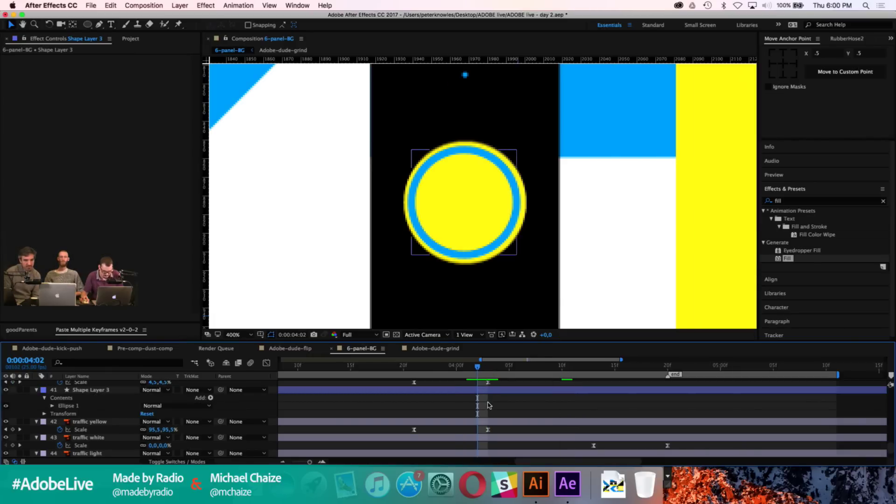
{"action": "left_click", "coordinate": [485, 391]}
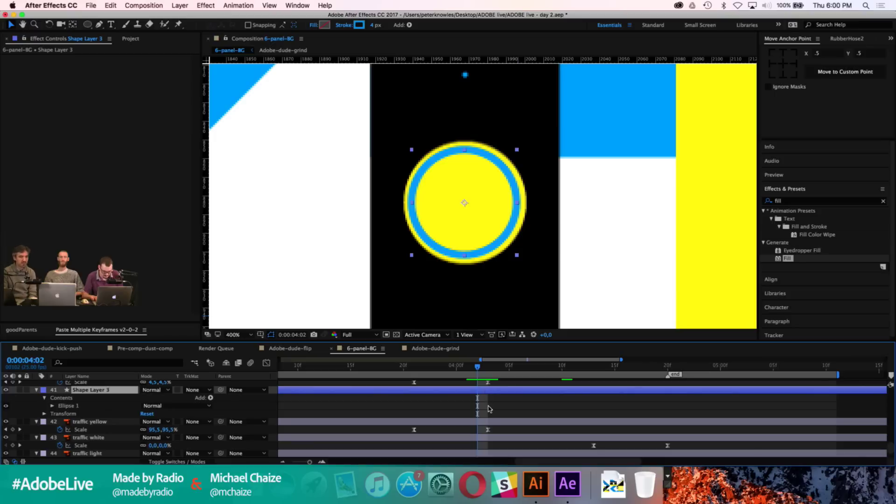
{"action": "key", "text": "Return"}
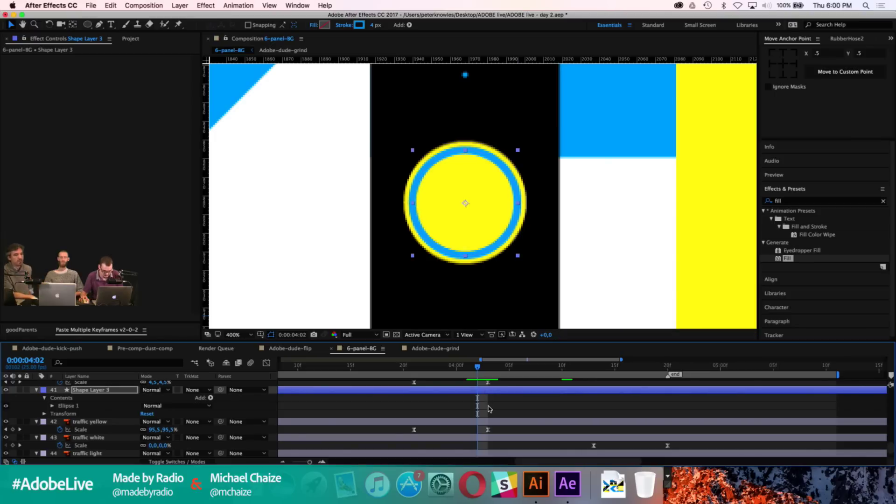
{"action": "left_click", "coordinate": [490, 409]}
{"action": "left_click", "coordinate": [319, 392]}
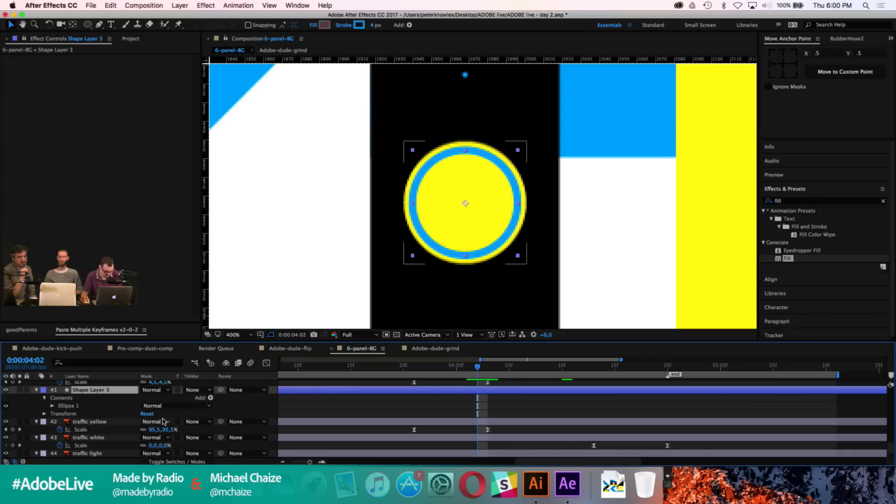
Step: Add a 100% Scale keyframe to the ring's shape layer at 0:00:04:02
{"action": "key", "text": "s"}
{"action": "key", "text": "comma"}
{"action": "key", "text": "comma"}
{"action": "key", "text": "comma"}
{"action": "key", "text": "comma"}
{"action": "key", "text": "comma"}
{"action": "key", "text": "comma"}
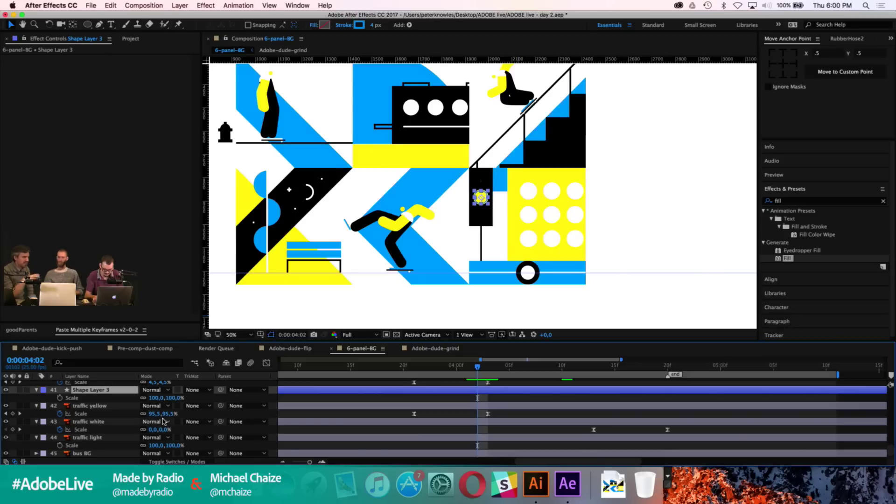
{"action": "key", "text": "period"}
{"action": "key", "text": "period"}
{"action": "key", "text": "period"}
{"action": "key", "text": "period"}
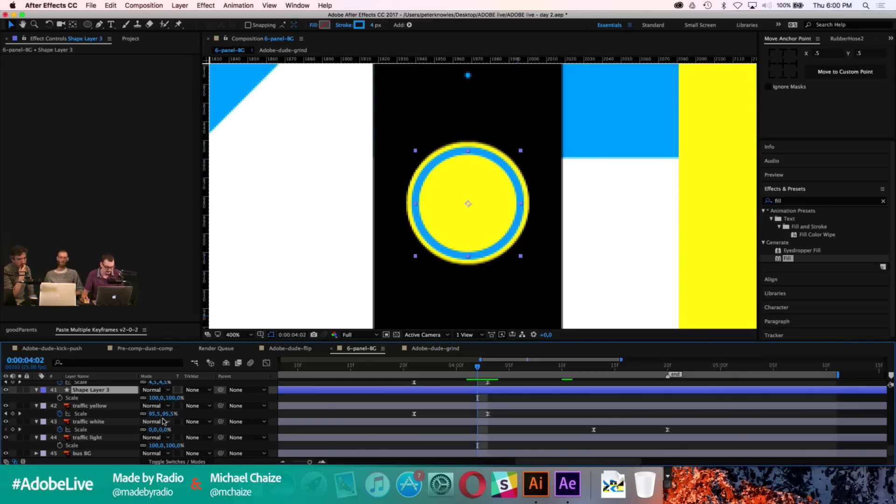
{"action": "left_click", "coordinate": [60, 398]}
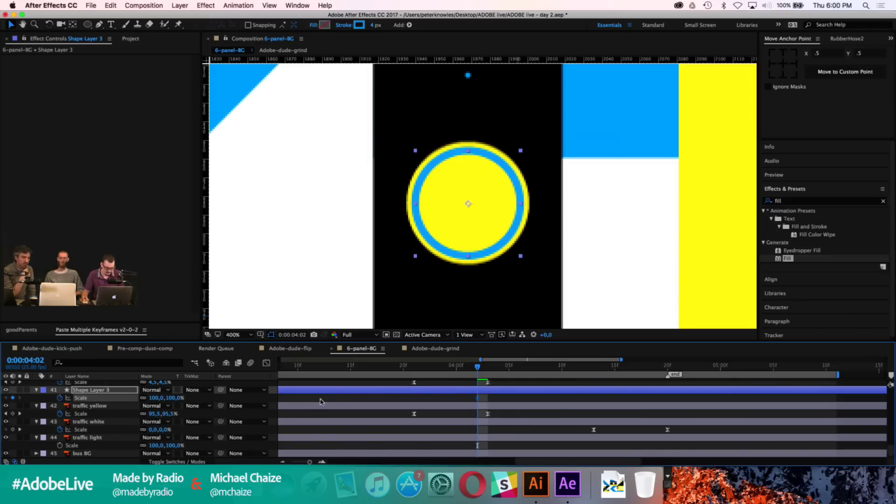
{"action": "left_click", "coordinate": [341, 401]}
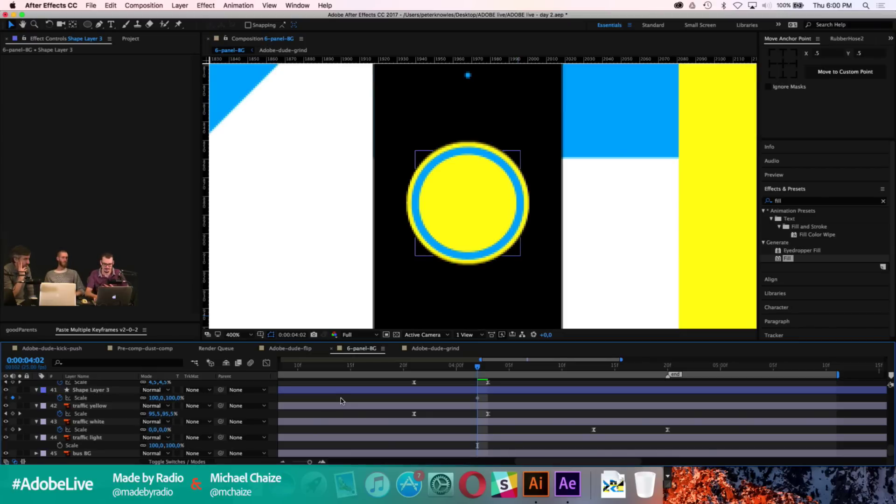
Step: Set the ring's Scale to 151% at 0:00:04:07 as a second keyframe
{"action": "key", "text": "comma"}
{"action": "key", "text": "comma"}
{"action": "key", "text": "comma"}
{"action": "key", "text": "comma"}
{"action": "key", "text": "comma"}
{"action": "key", "text": "comma"}
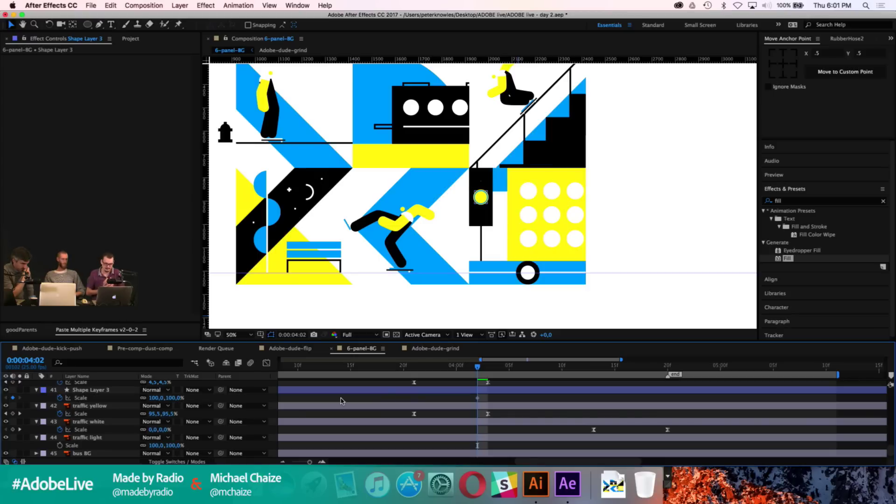
{"action": "scroll", "coordinate": [488, 191], "scroll_direction": "up", "scroll_amount": 3}
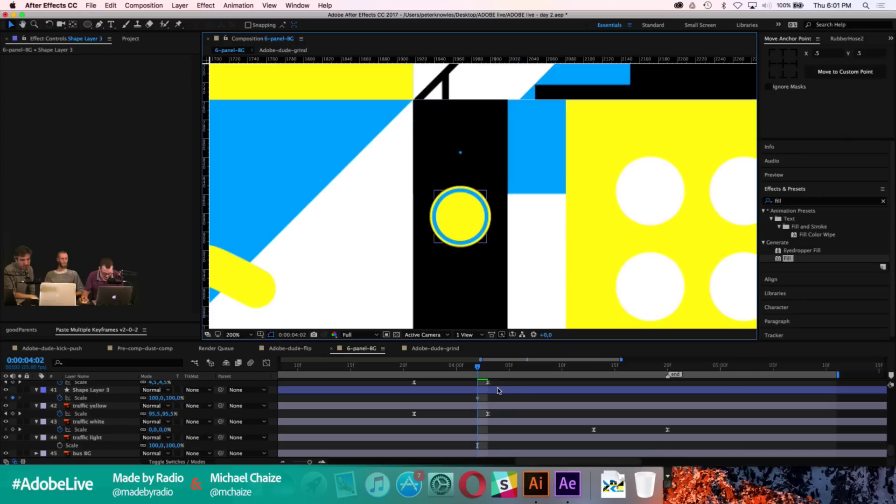
{"action": "left_click", "coordinate": [498, 391]}
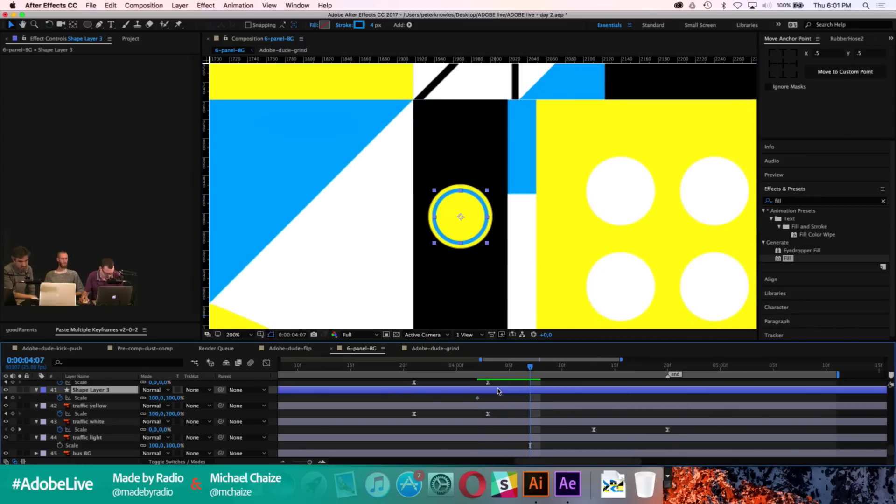
{"action": "left_click", "coordinate": [156, 398]}
{"action": "type", "text": "150"}
{"action": "key", "text": "Return"}
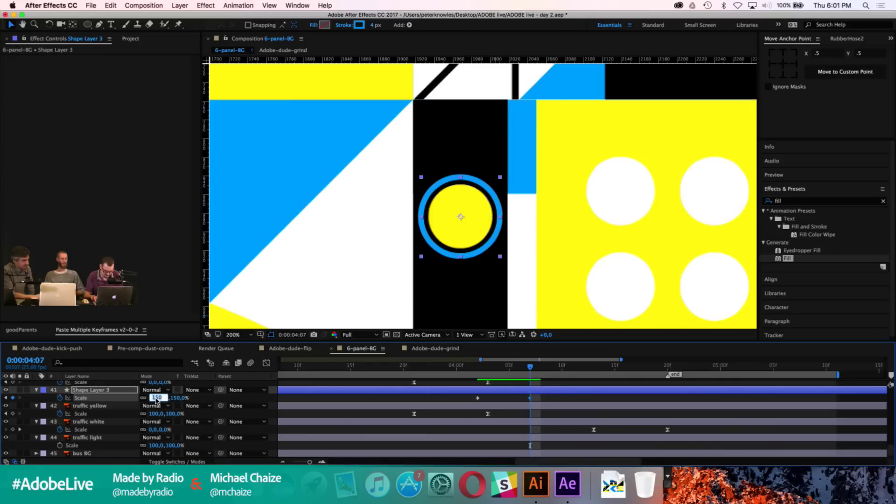
{"action": "key", "text": "Up"}
{"action": "key", "text": "Return"}
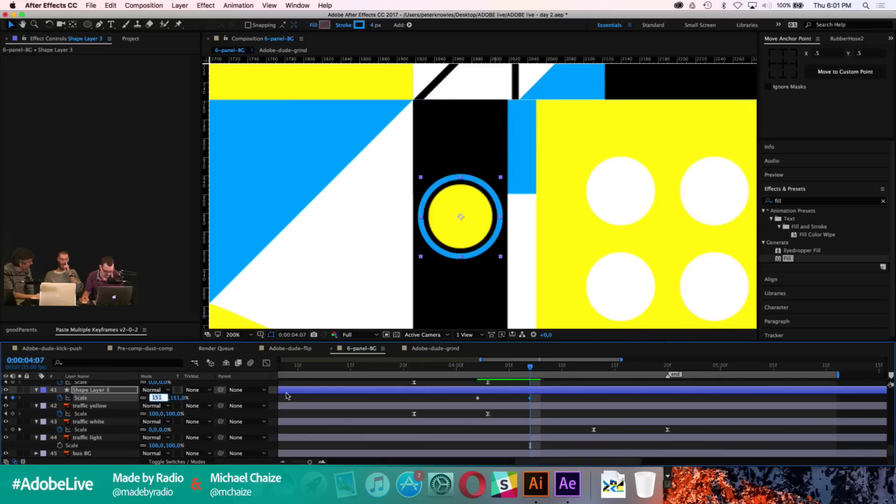
{"action": "key", "text": "F2"}
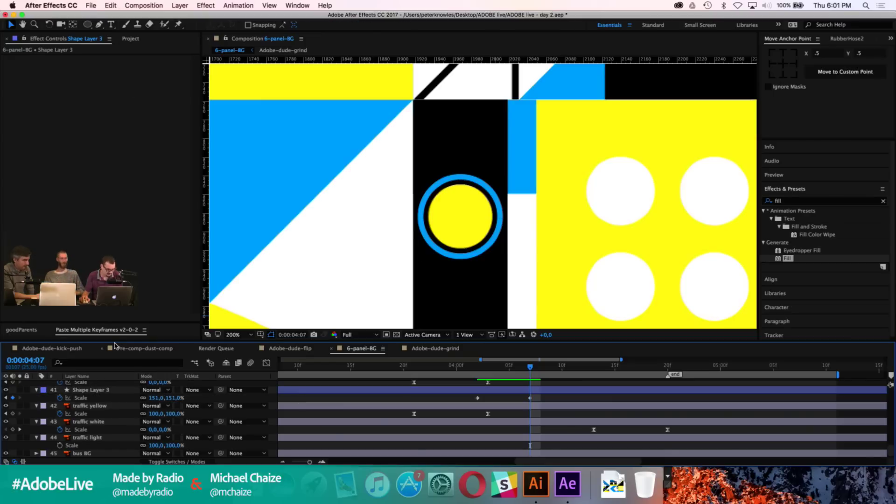
Step: Create shapes from the vector layers box TR through night yellow
{"action": "scroll", "coordinate": [71, 415], "scroll_direction": "up", "scroll_amount": 5}
{"action": "scroll", "coordinate": [70, 415], "scroll_direction": "up", "scroll_amount": 3}
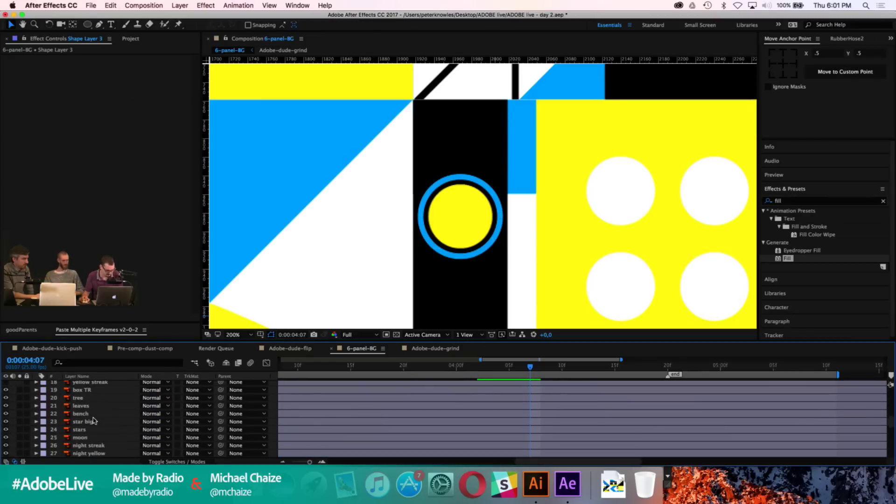
{"action": "left_click", "coordinate": [89, 390]}
{"action": "left_click", "coordinate": [92, 453], "text": "shift"}
{"action": "key", "text": "comma"}
{"action": "key", "text": "comma"}
{"action": "key", "text": "comma"}
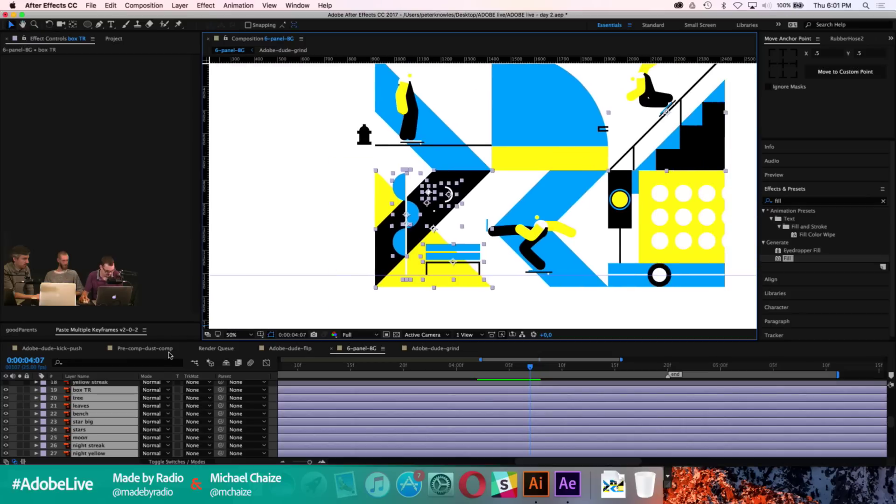
{"action": "right_click", "coordinate": [85, 411]}
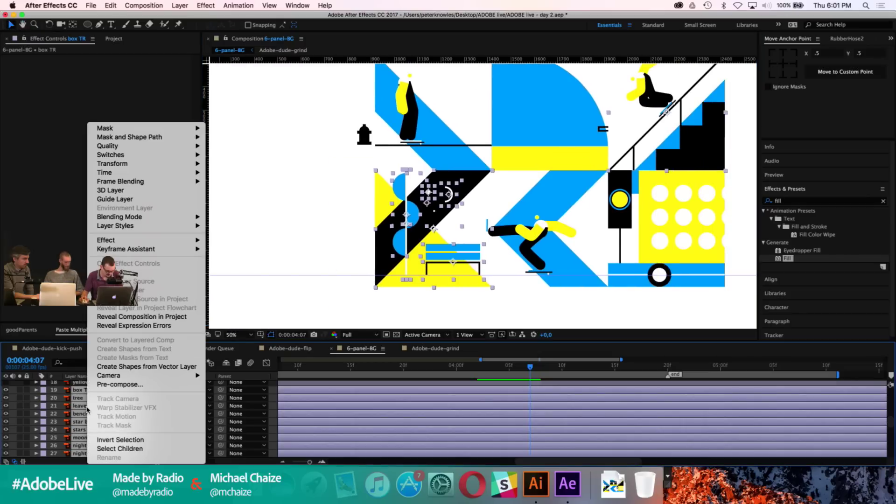
{"action": "left_click", "coordinate": [129, 367]}
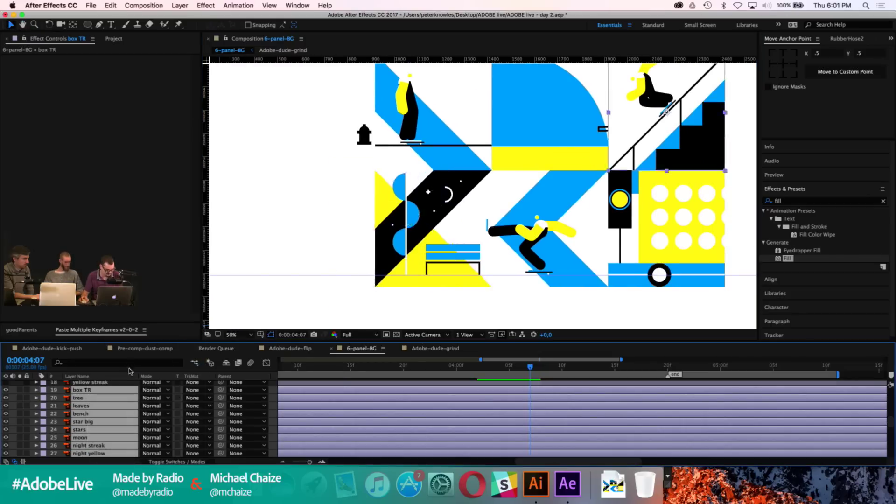
Step: Select all layers sharing box TR's label colour, deselect them, and undo the conversion of the vector layers to shapes
{"action": "left_click", "coordinate": [93, 391]}
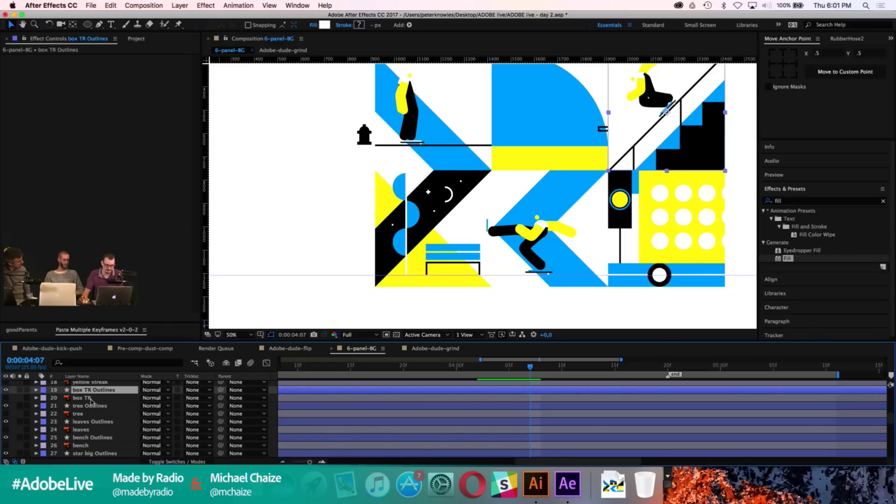
{"action": "left_click", "coordinate": [45, 401]}
{"action": "left_click", "coordinate": [70, 472]}
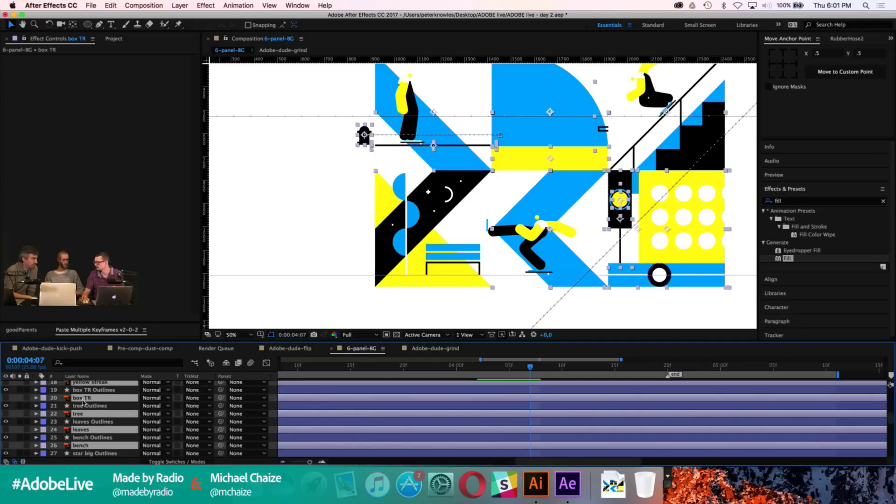
{"action": "left_click", "coordinate": [275, 405]}
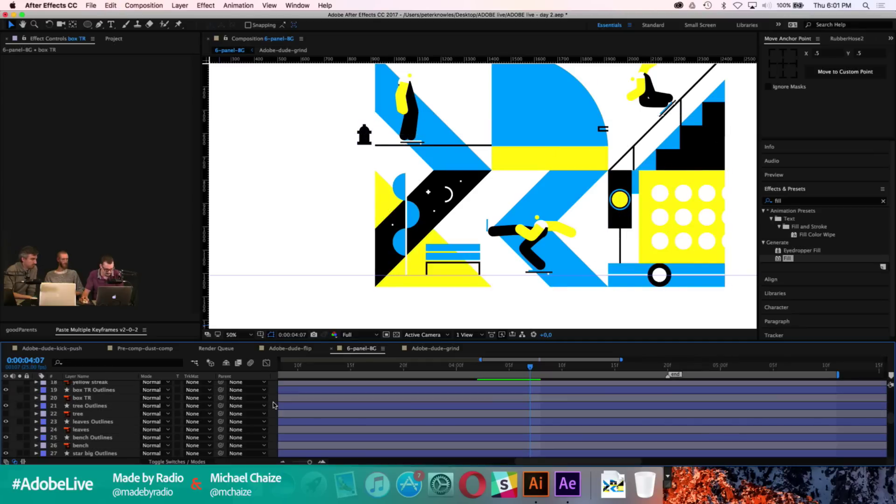
{"action": "key", "text": "super+z"}
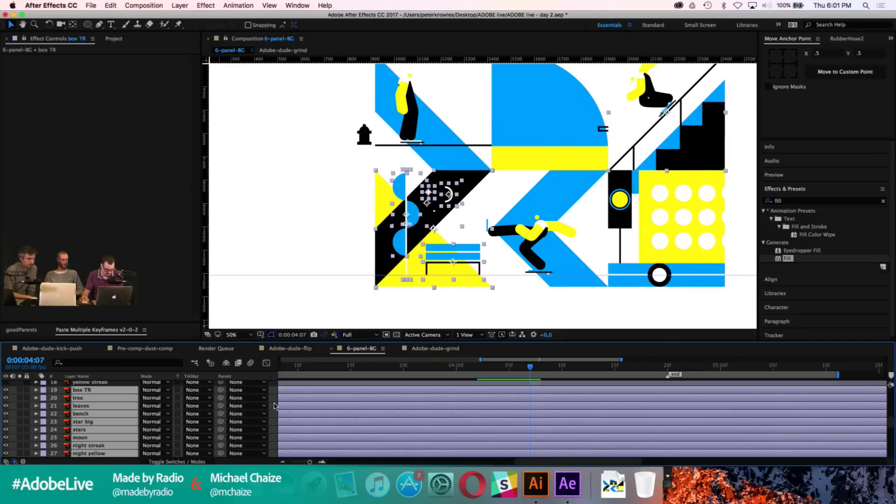
Step: Change the ring's stroke colour to the yellow sampled from the traffic light, FFDE17
{"action": "scroll", "coordinate": [439, 259], "scroll_direction": "up", "scroll_amount": 4}
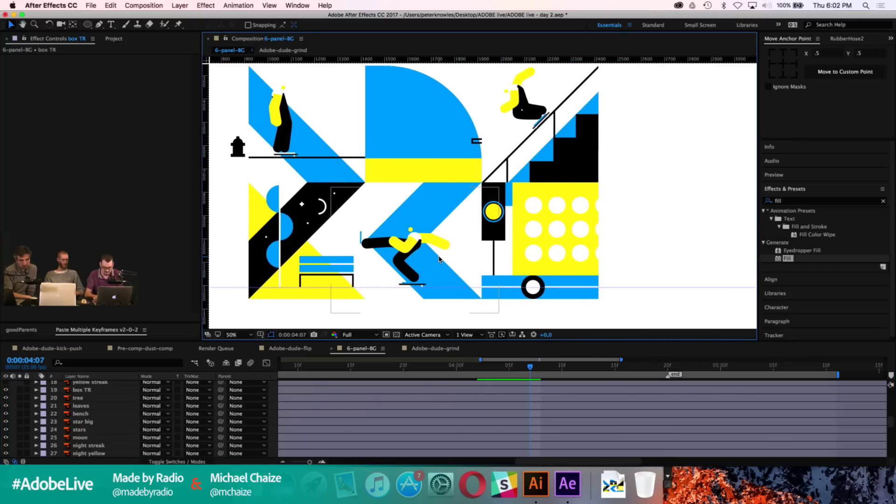
{"action": "scroll", "coordinate": [468, 240], "scroll_direction": "down", "scroll_amount": 3}
{"action": "scroll", "coordinate": [468, 240], "scroll_direction": "right", "scroll_amount": 4}
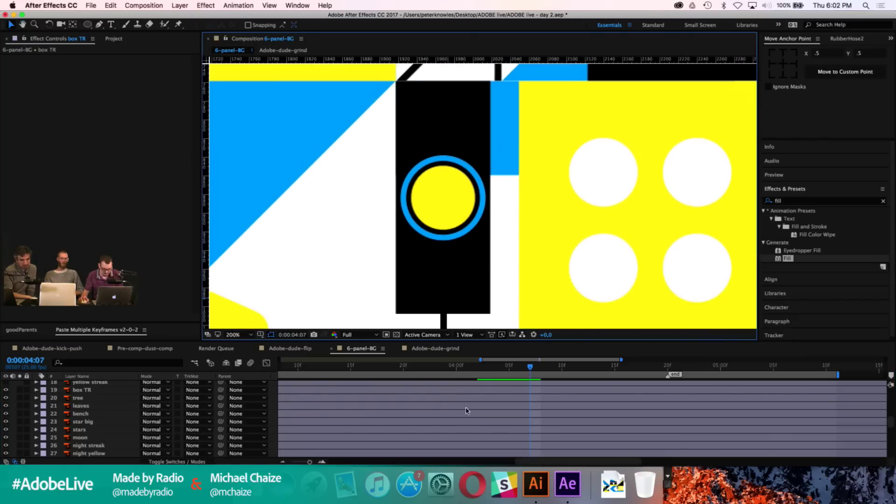
{"action": "scroll", "coordinate": [467, 409], "scroll_direction": "down", "scroll_amount": 10}
{"action": "left_click", "coordinate": [444, 201]}
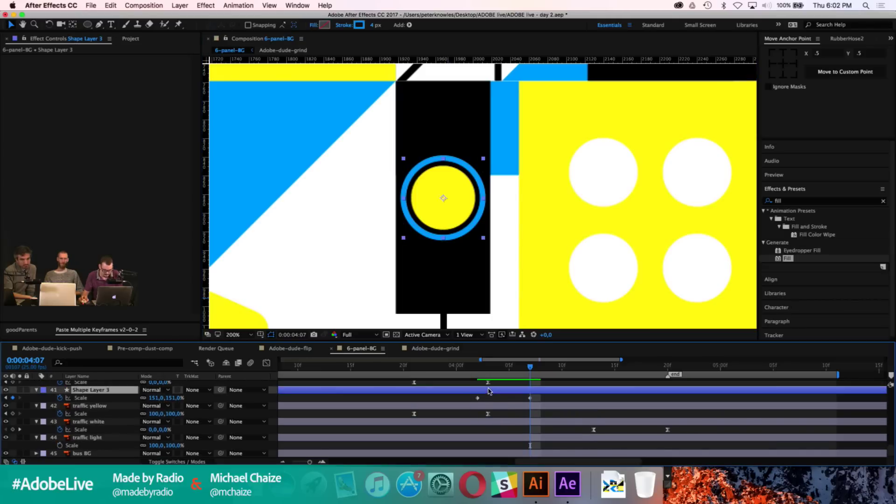
{"action": "left_click", "coordinate": [360, 25]}
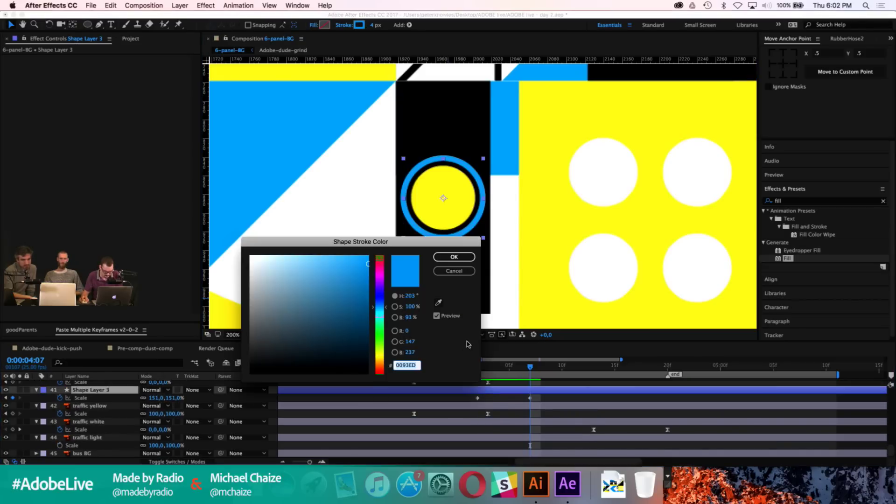
{"action": "left_click", "coordinate": [438, 303]}
{"action": "left_click", "coordinate": [459, 197]}
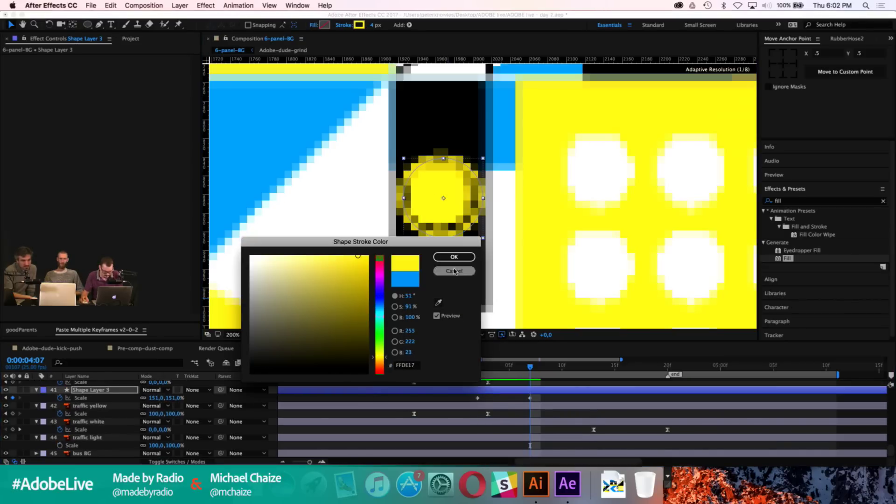
{"action": "left_click", "coordinate": [454, 257]}
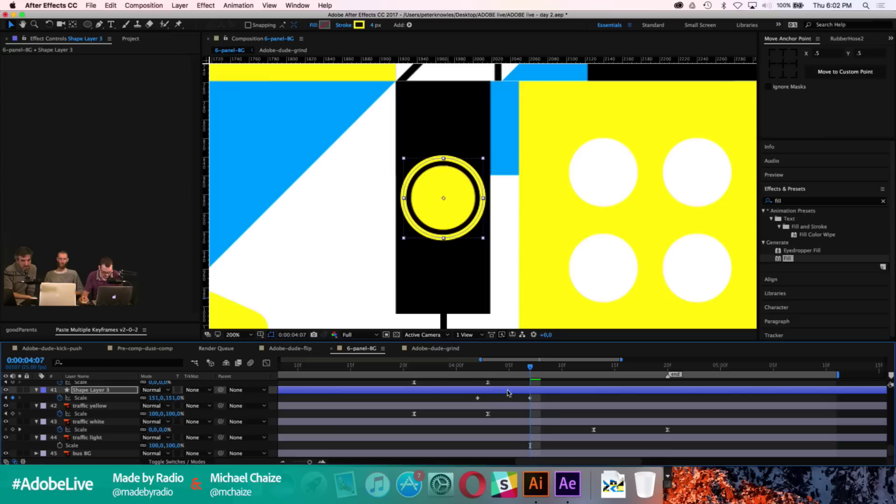
Step: Ease the ring's Scale keyframe at 0:00:04:07 and lengthen its incoming influence in the speed graph for a softer stop
{"action": "left_click", "coordinate": [531, 398]}
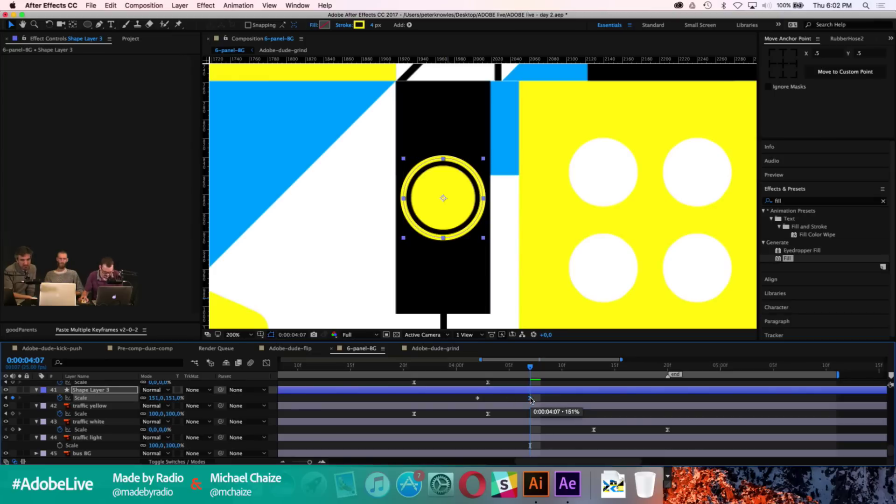
{"action": "left_click", "coordinate": [267, 363]}
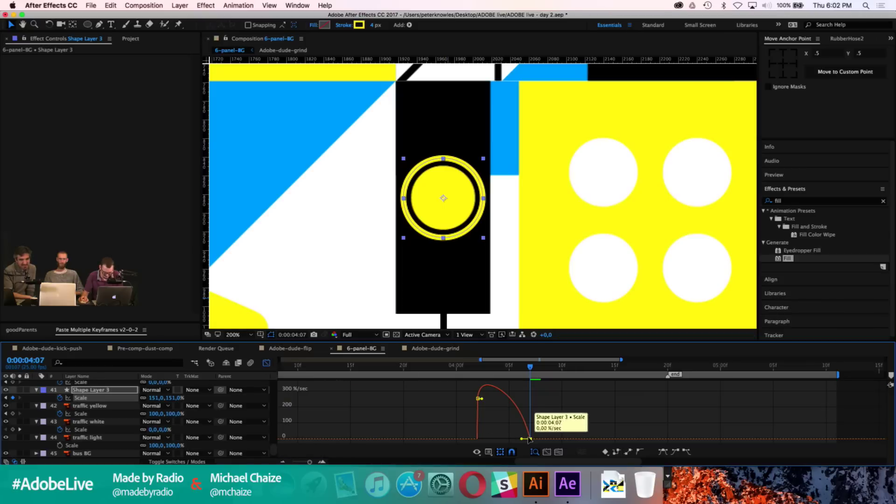
{"action": "left_click_drag", "start_coordinate": [522, 439], "coordinate": [510, 439]}
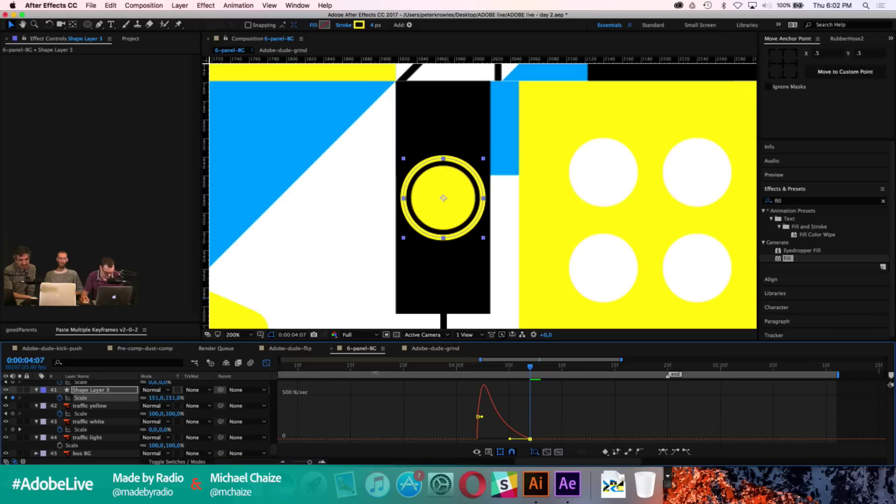
{"action": "left_click", "coordinate": [266, 363]}
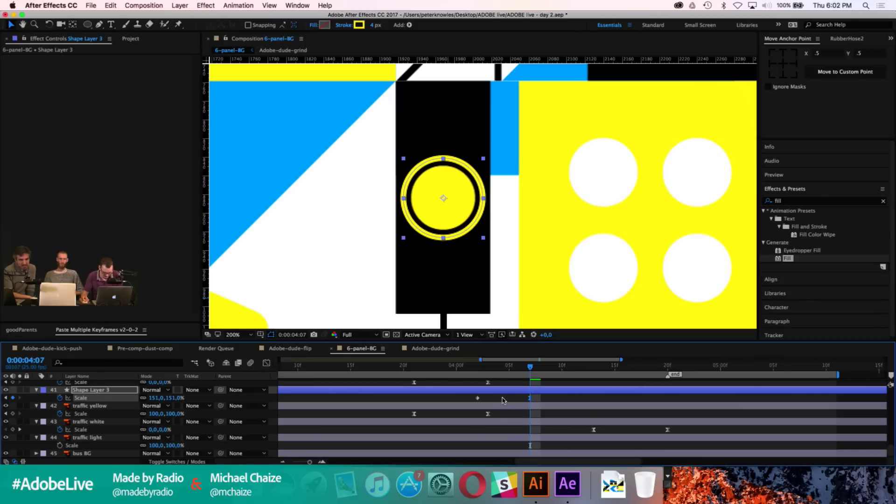
Step: Keyframe the ring's Stroke Width from 4 at 0:00:04:02 to 0 at 0:00:04:07
{"action": "left_click", "coordinate": [502, 392]}
{"action": "key", "text": "u"}
{"action": "key", "text": "u"}
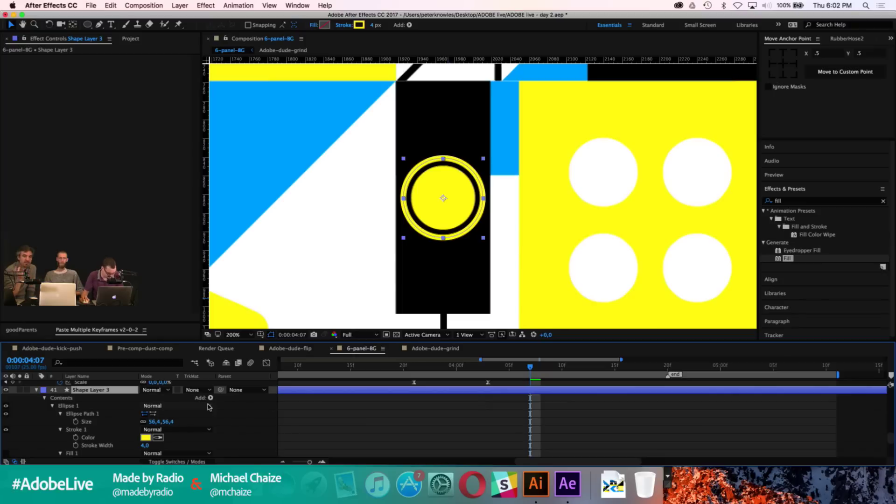
{"action": "scroll", "coordinate": [93, 417], "scroll_direction": "down", "scroll_amount": 1}
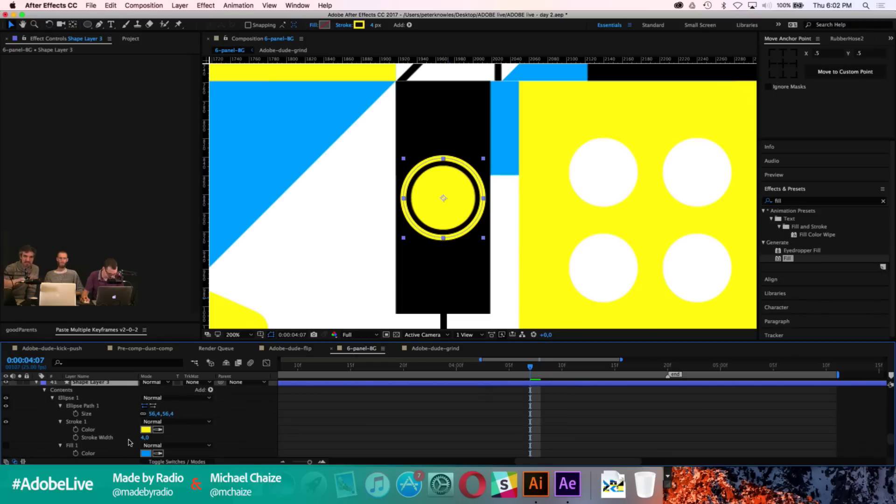
{"action": "left_click", "coordinate": [76, 438]}
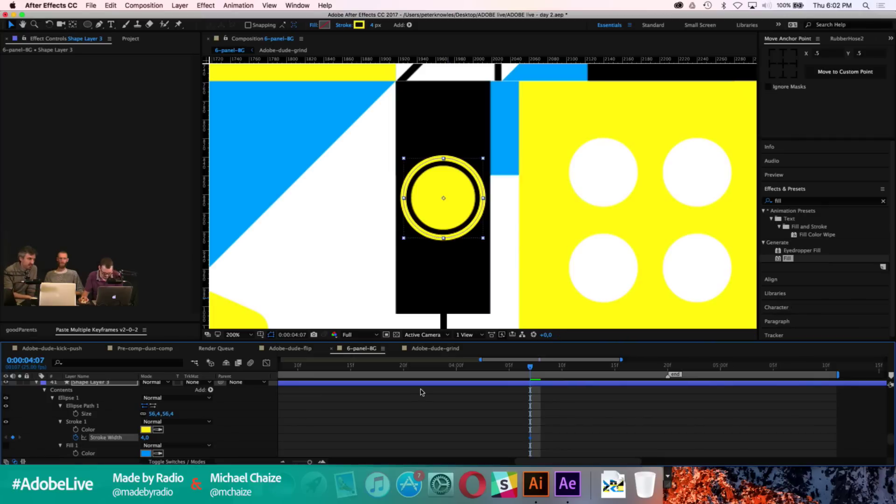
{"action": "key", "text": "u"}
{"action": "left_click_drag", "start_coordinate": [529, 399], "coordinate": [478, 401]}
{"action": "left_click", "coordinate": [145, 398]}
{"action": "type", "text": "0"}
{"action": "key", "text": "Return"}
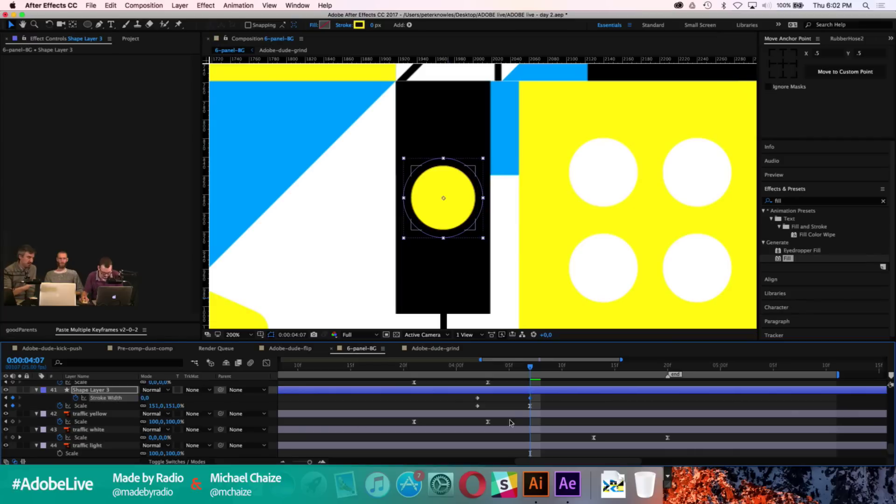
Step: Ease the ring's Stroke Width keyframe at 0:00:04:02 and lengthen its outgoing influence in the speed graph for a slower start
{"action": "mouse_move", "coordinate": [478, 402]}
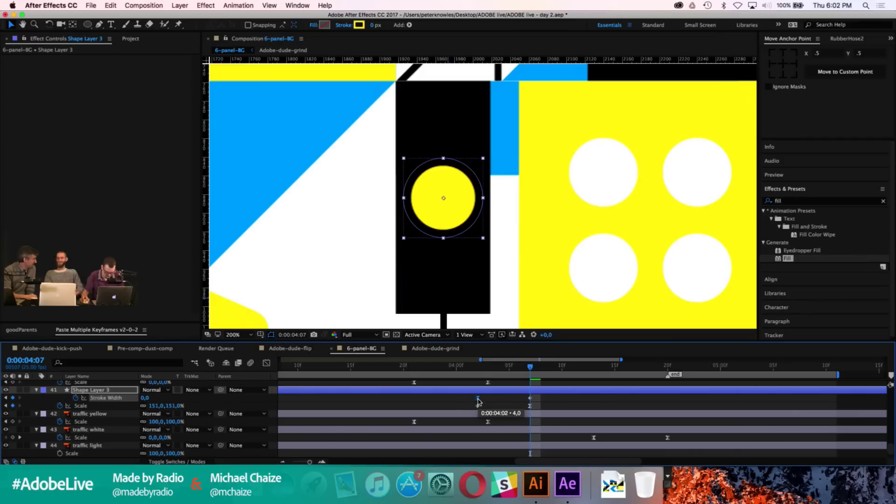
{"action": "key", "text": "shift+F3"}
{"action": "left_click_drag", "start_coordinate": [486, 385], "coordinate": [495, 385]}
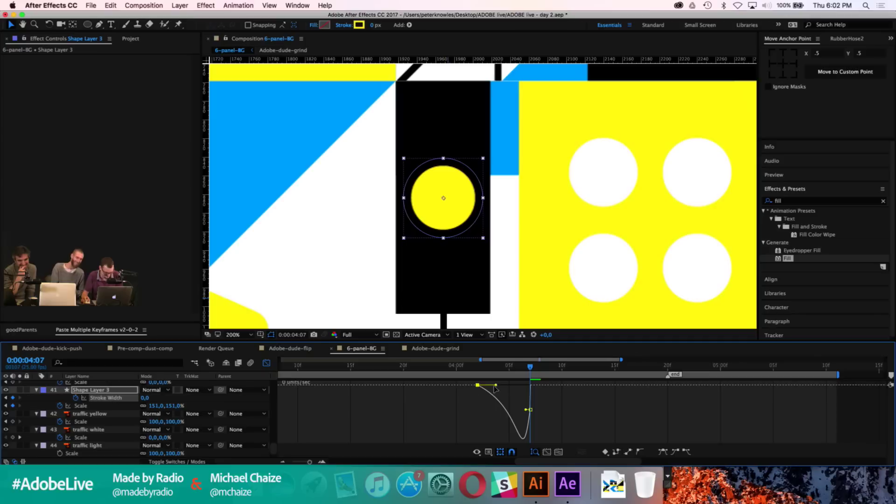
{"action": "left_click", "coordinate": [266, 363]}
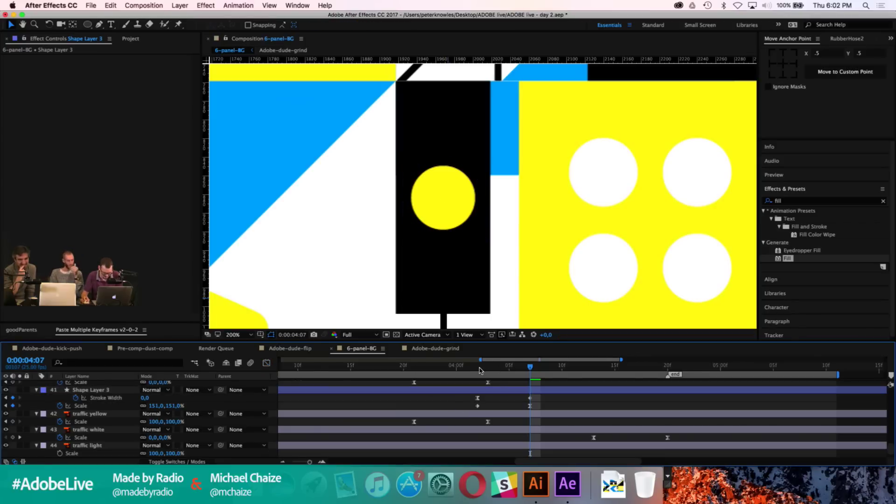
Step: Preview the ring and traffic light animation from 0:00:03:21
{"action": "left_click", "coordinate": [478, 368]}
{"action": "left_click", "coordinate": [485, 391]}
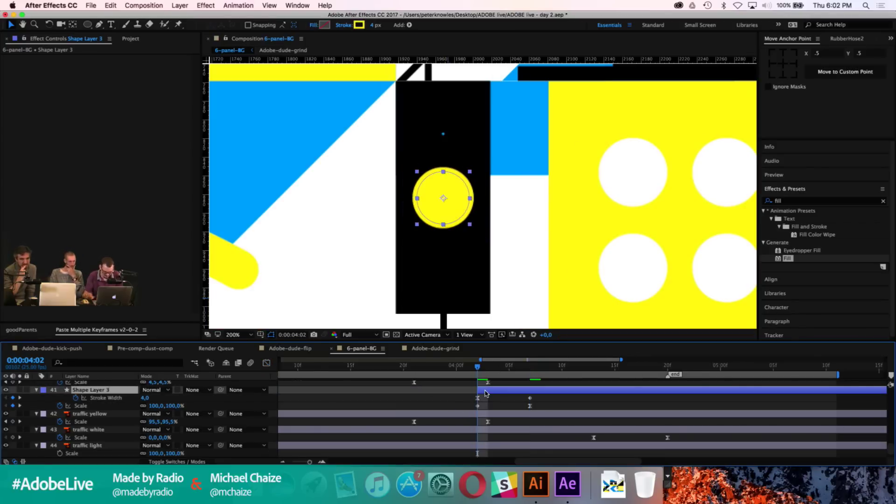
{"action": "left_click", "coordinate": [444, 406]}
{"action": "left_click", "coordinate": [414, 369]}
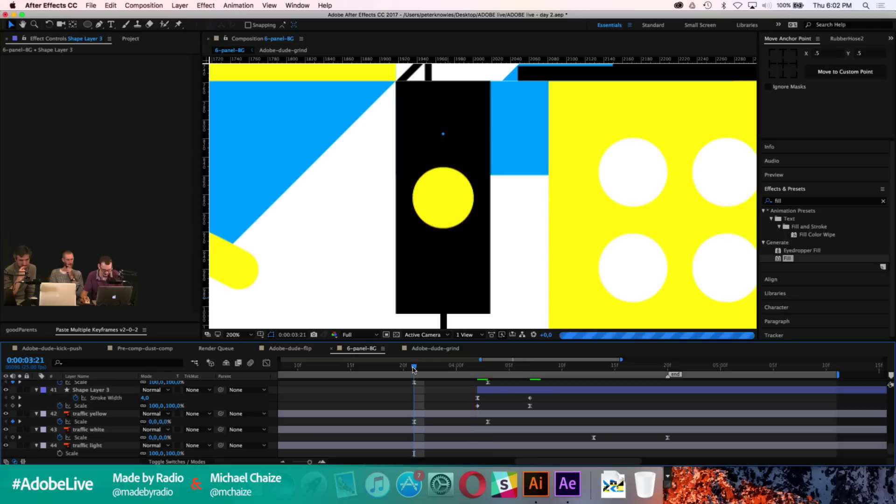
{"action": "key", "text": "space"}
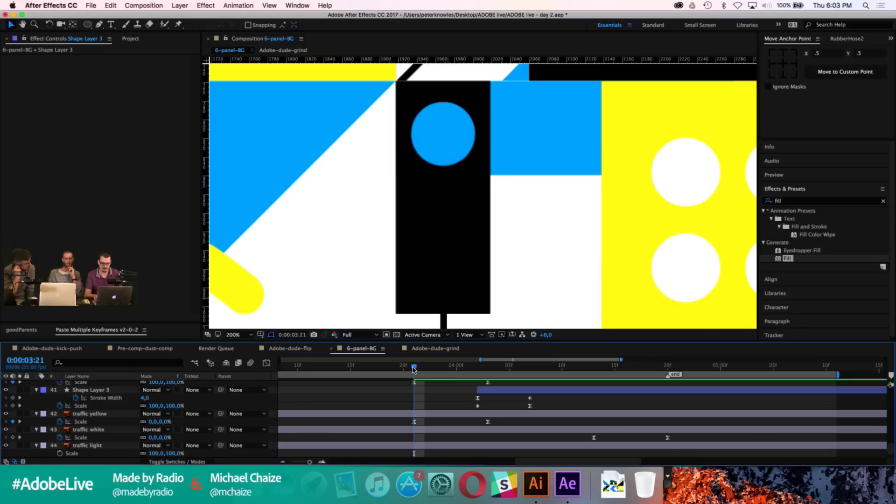
{"action": "key", "text": "comma"}
{"action": "key", "text": "comma"}
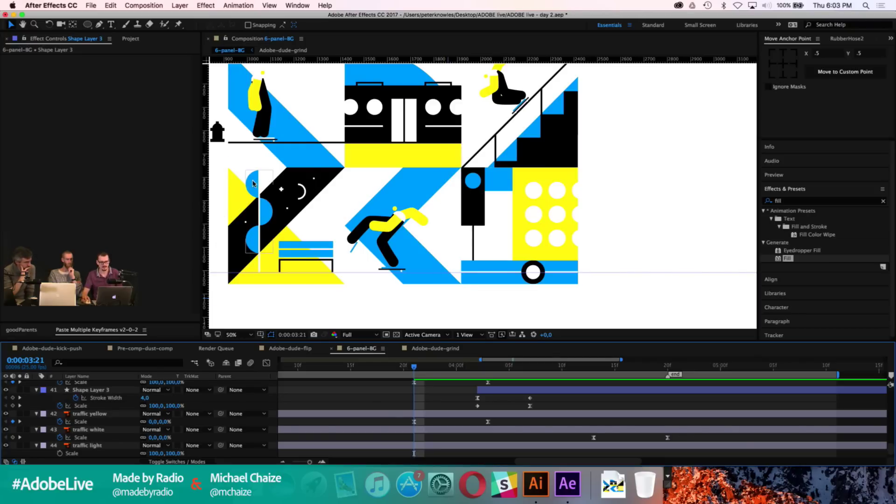
{"action": "left_click", "coordinate": [273, 273]}
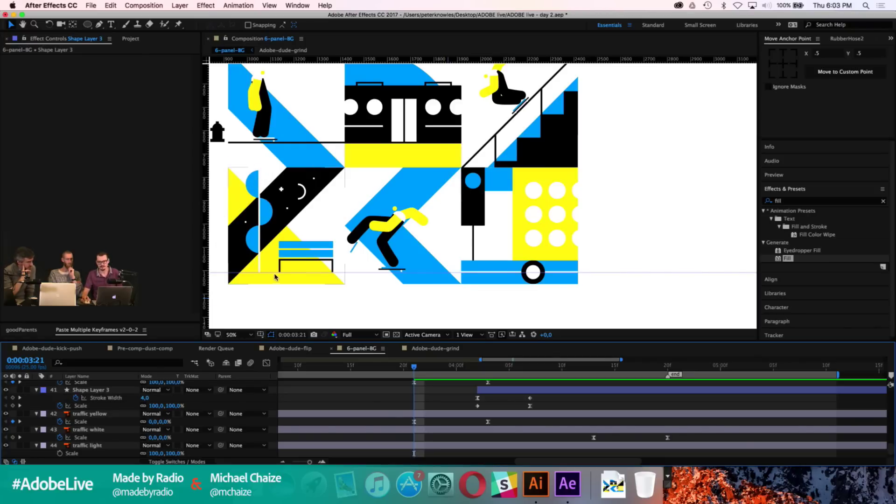
{"action": "left_click", "coordinate": [330, 263]}
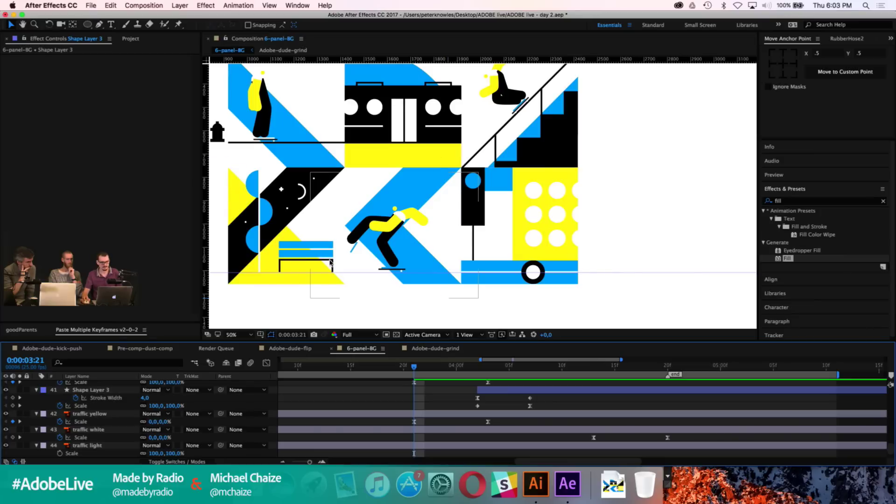
{"action": "left_click", "coordinate": [332, 170]}
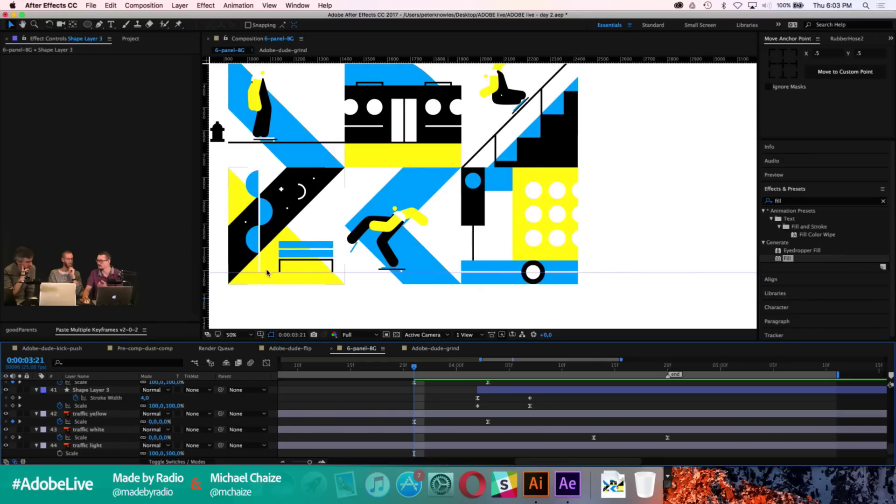
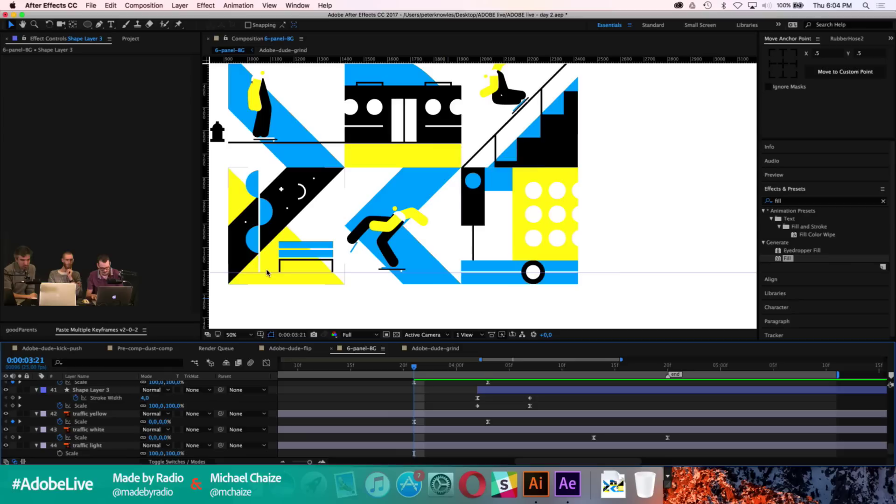
Step: Preview from 0:00:03:19 and move the ring's ending Stroke Width and Scale keyframes to 0:00:04:09
{"action": "left_click", "coordinate": [389, 370]}
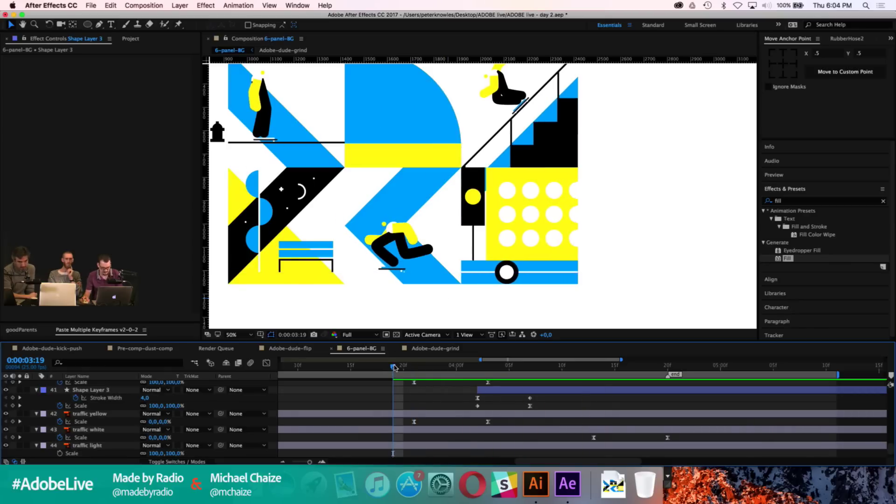
{"action": "key", "text": "space"}
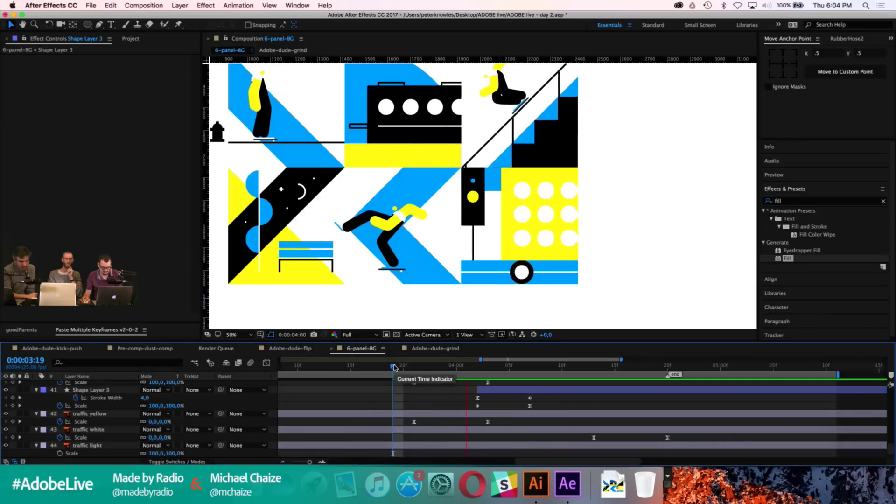
{"action": "key", "text": "space"}
{"action": "left_click_drag", "start_coordinate": [518, 395], "coordinate": [551, 406]}
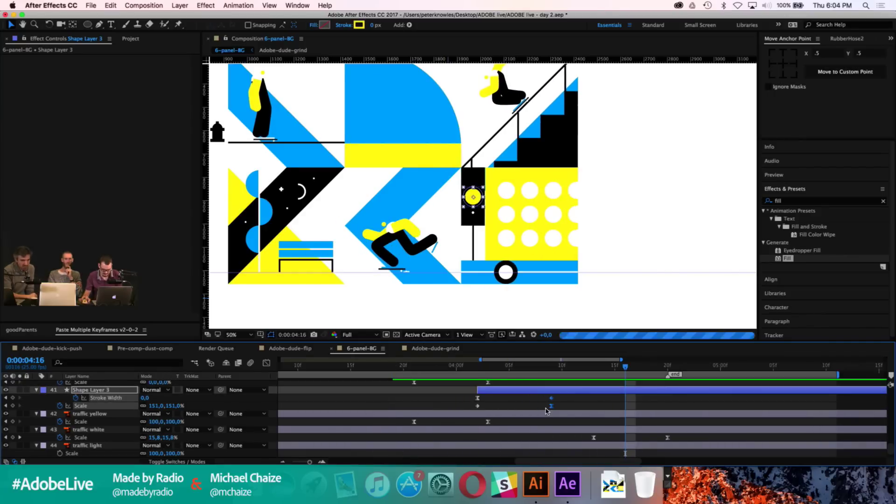
{"action": "left_click", "coordinate": [516, 400]}
Step: Preview the retimed ring from 0:00:03:22 and save the project
{"action": "left_click", "coordinate": [425, 370]}
{"action": "key", "text": "space"}
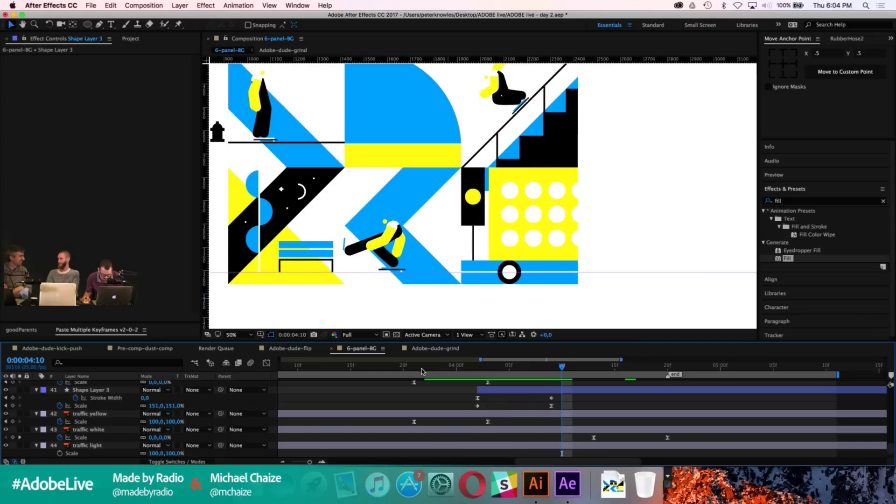
{"action": "key", "text": "super+s"}
Step: Copy traffic yellow's 100% Scale keyframe at 0:00:04:03 and paste it at 0:00:04:13, where traffic white starts growing
{"action": "scroll", "coordinate": [492, 405], "scroll_direction": "down", "scroll_amount": 2}
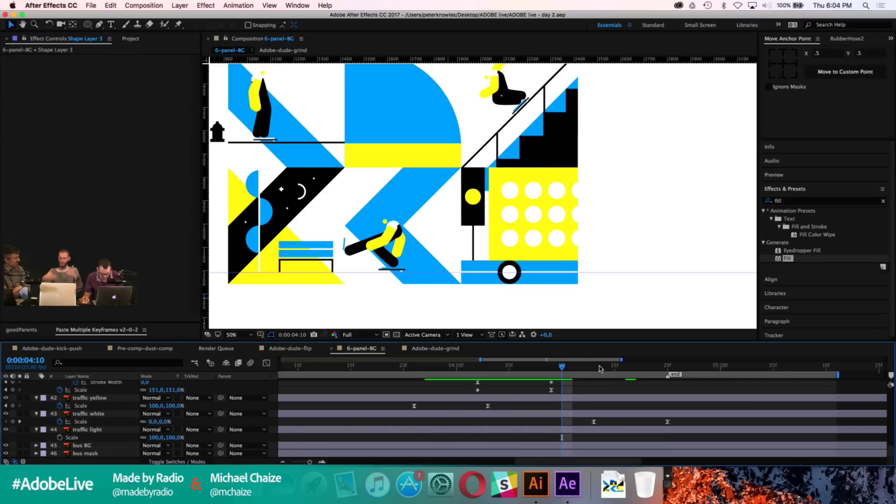
{"action": "left_click", "coordinate": [593, 367]}
{"action": "left_click", "coordinate": [607, 415]}
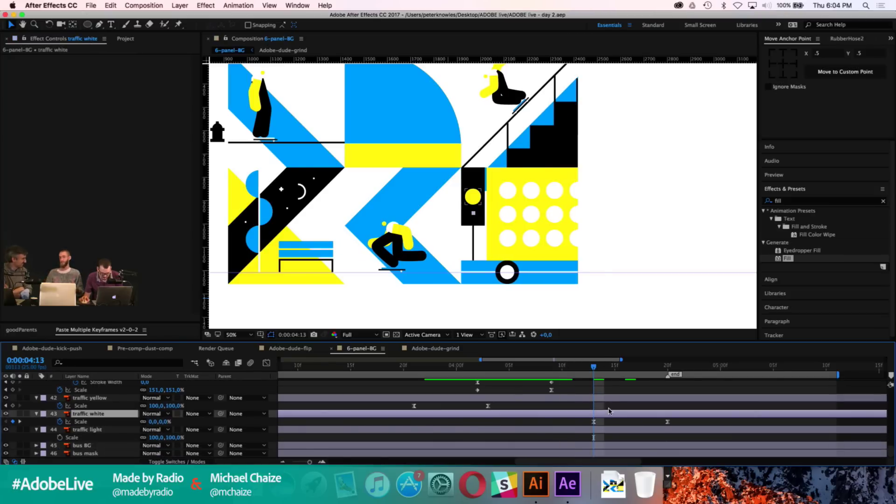
{"action": "scroll", "coordinate": [594, 406], "scroll_direction": "up", "scroll_amount": 2}
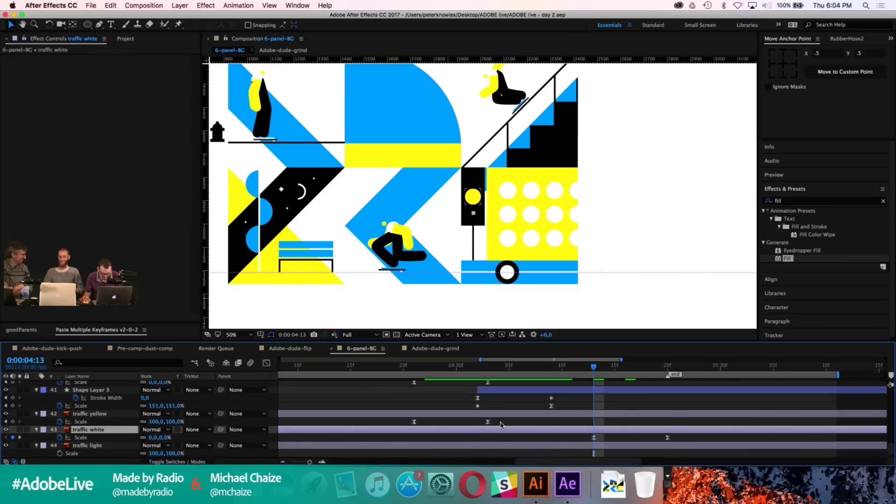
{"action": "left_click", "coordinate": [488, 421]}
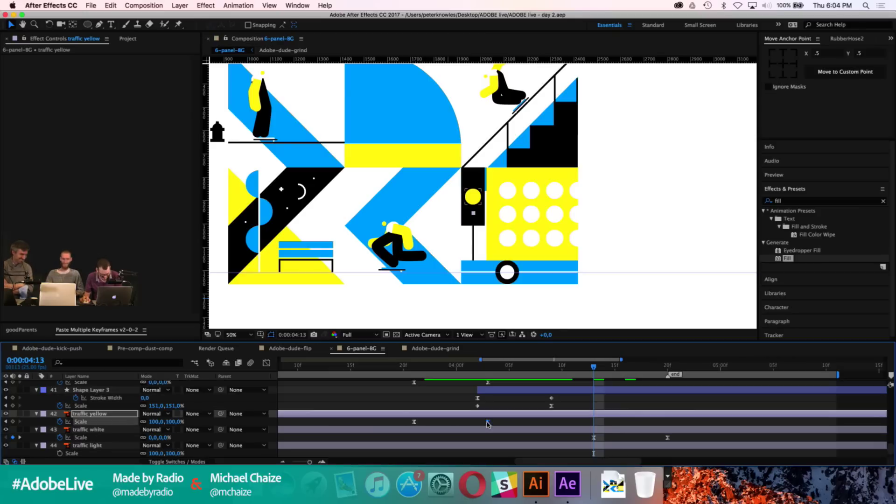
{"action": "key", "text": "super+c"}
{"action": "key", "text": "super+v"}
Step: Copy traffic yellow's 0% Scale keyframe at 0:00:03:21 and paste it at 0:00:04:20
{"action": "left_click", "coordinate": [668, 371]}
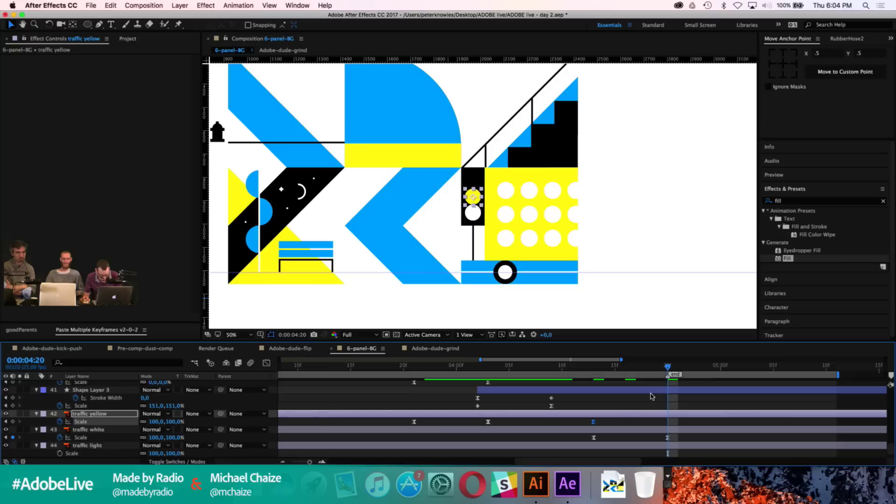
{"action": "left_click", "coordinate": [414, 422]}
{"action": "key", "text": "super+c"}
{"action": "key", "text": "super+v"}
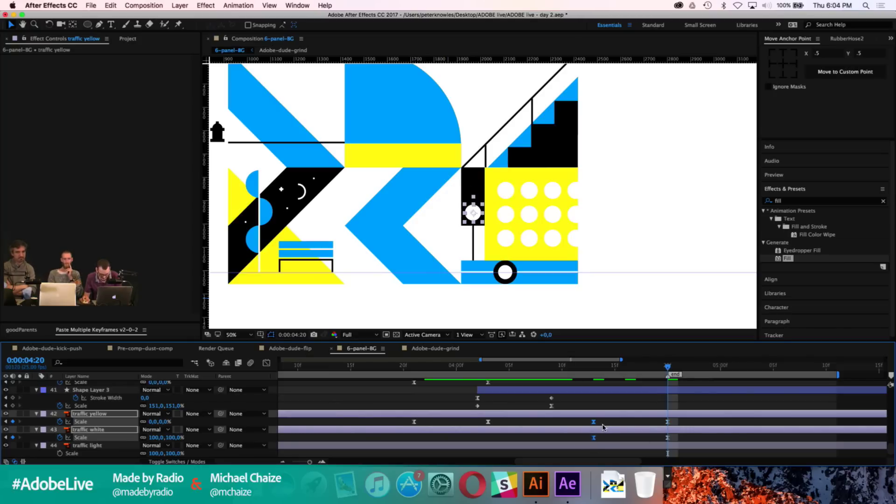
Step: Reshape traffic yellow's Scale speed curve between 0:00:04:13 and 0:00:04:20 to peak late, matching traffic white's curve
{"action": "left_click", "coordinate": [594, 438]}
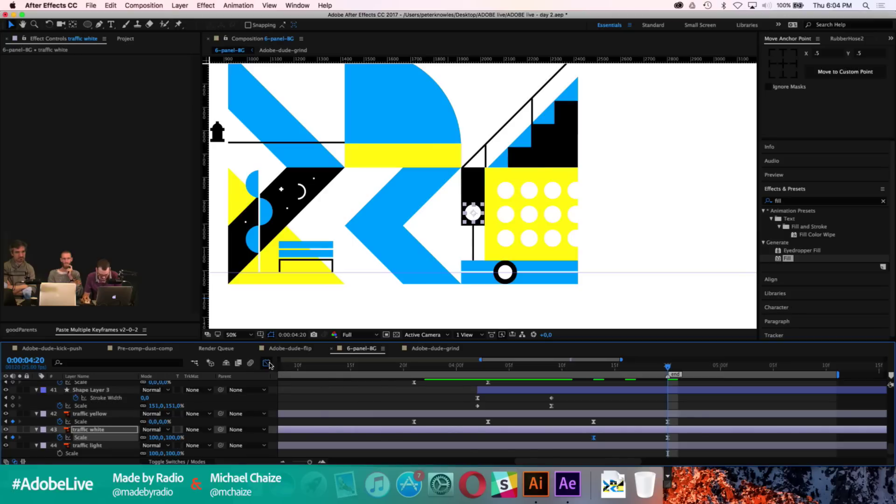
{"action": "left_click", "coordinate": [266, 363]}
{"action": "left_click", "coordinate": [637, 364]}
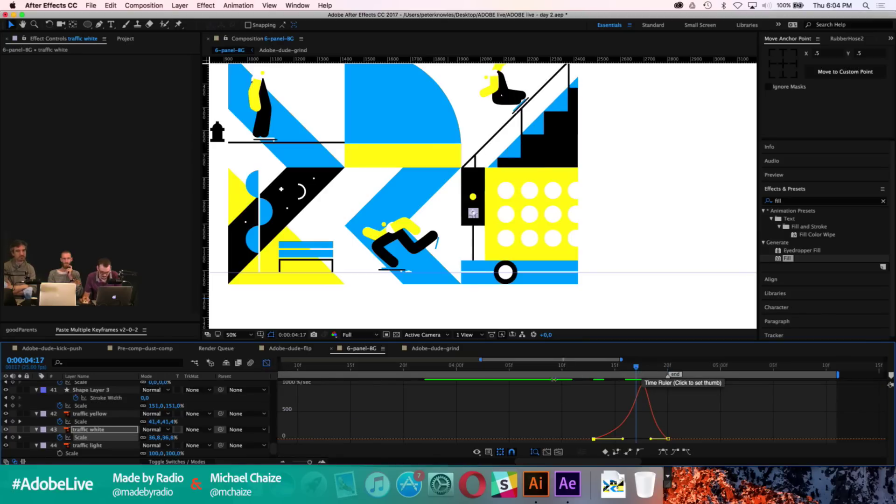
{"action": "left_click", "coordinate": [646, 364]}
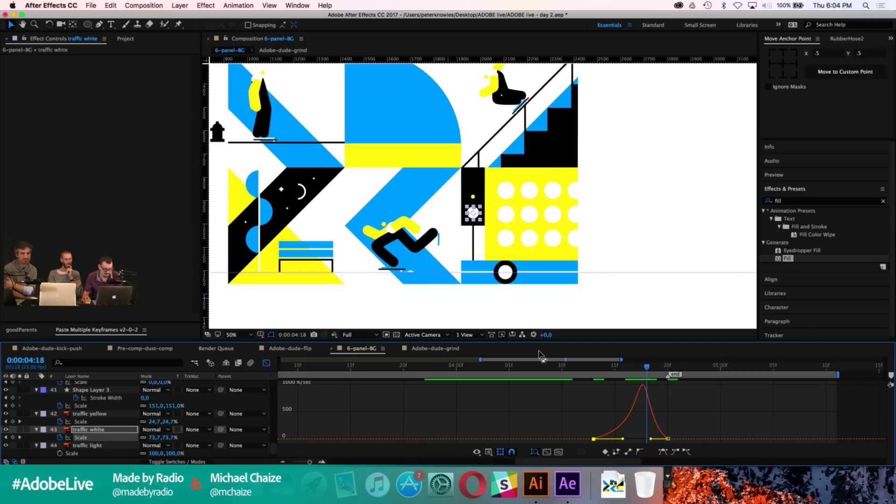
{"action": "left_click", "coordinate": [266, 363]}
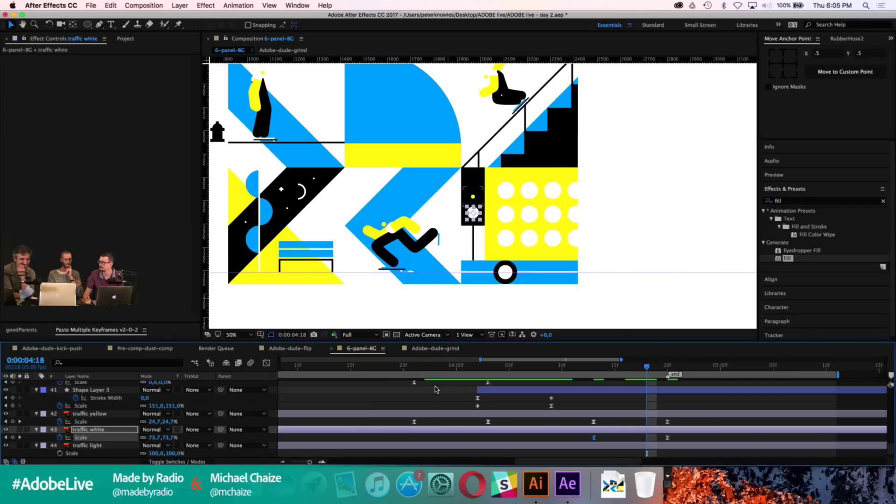
{"action": "left_click", "coordinate": [593, 422]}
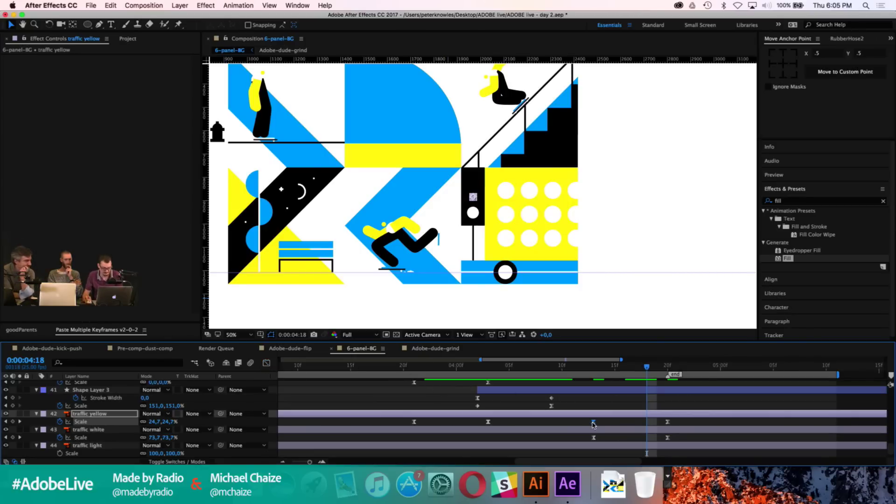
{"action": "left_click", "coordinate": [265, 363]}
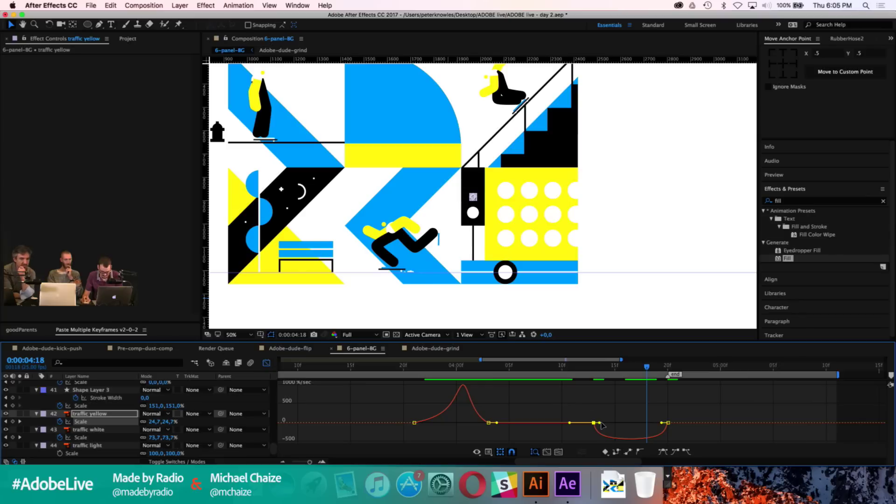
{"action": "left_click_drag", "start_coordinate": [600, 423], "coordinate": [651, 415]}
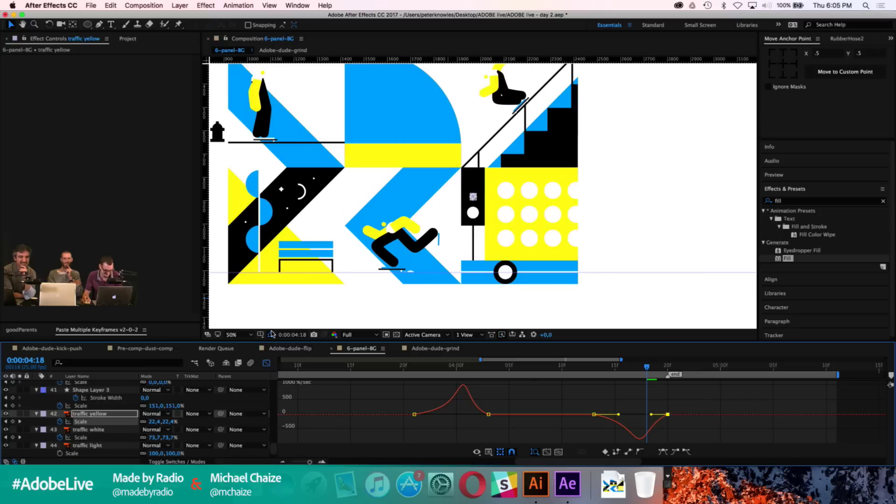
{"action": "left_click", "coordinate": [266, 363]}
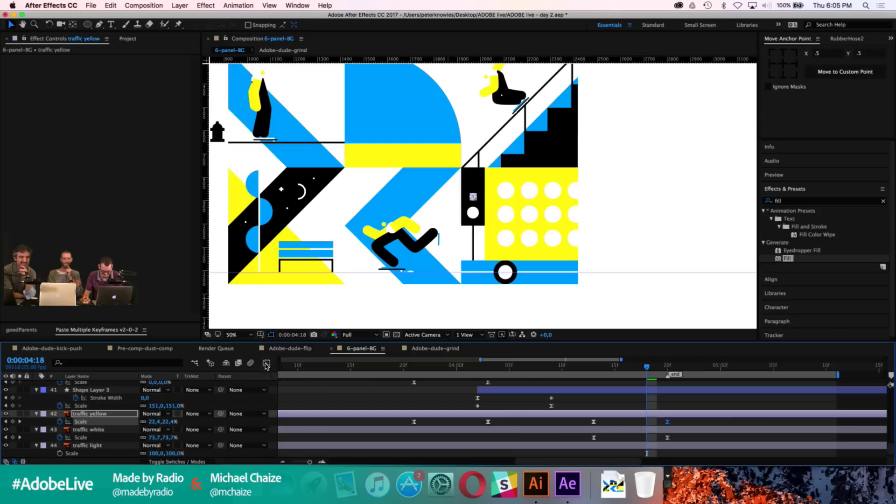
Step: Check the yellow-to-white light transition frame by frame from 0:00:04:13 to 0:00:04:18
{"action": "left_click", "coordinate": [594, 368]}
{"action": "key", "text": "Page_Down"}
{"action": "key", "text": "Page_Down"}
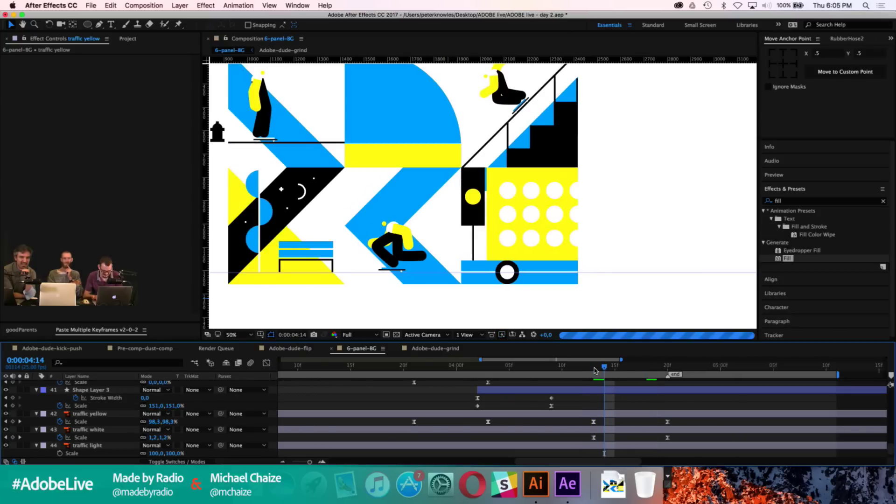
{"action": "key", "text": "Page_Down"}
{"action": "key", "text": "Page_Down"}
{"action": "key", "text": "Page_Down"}
{"action": "key", "text": "Page_Down"}
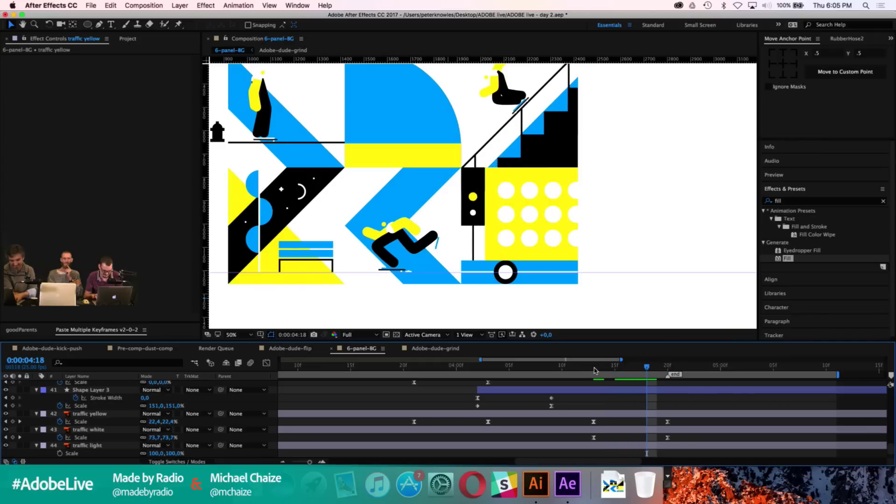
Step: Trim the yellow ring layer, Shape Layer 3, so it ends at 0:00:04:09
{"action": "key", "text": "Page_Down"}
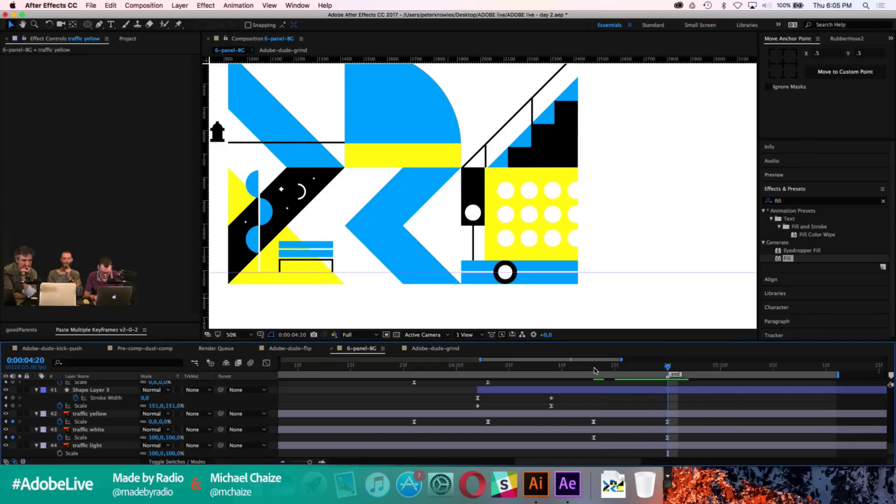
{"action": "left_click", "coordinate": [488, 369]}
{"action": "left_click", "coordinate": [551, 369]}
{"action": "left_click", "coordinate": [563, 390]}
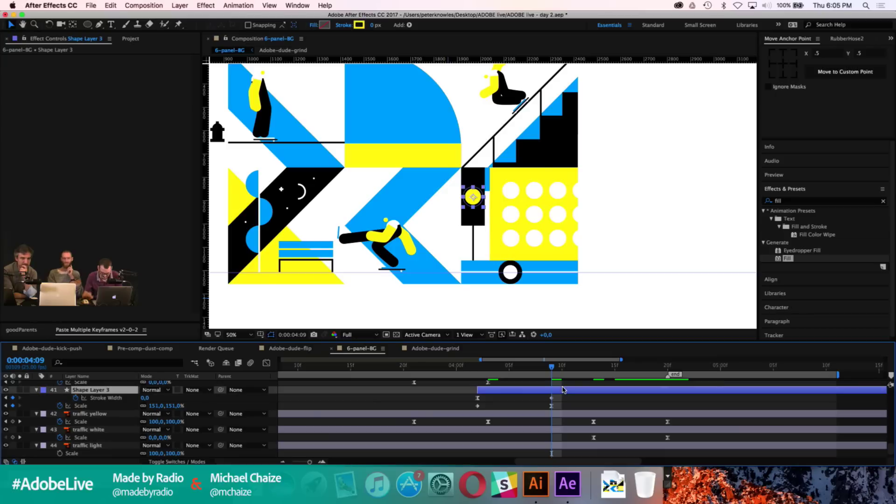
{"action": "key", "text": "alt+bracketright"}
Step: Duplicate the yellow ring layer, place the copy directly above traffic white, and shift it to start at about 0:00:04:19
{"action": "key", "text": "super+d"}
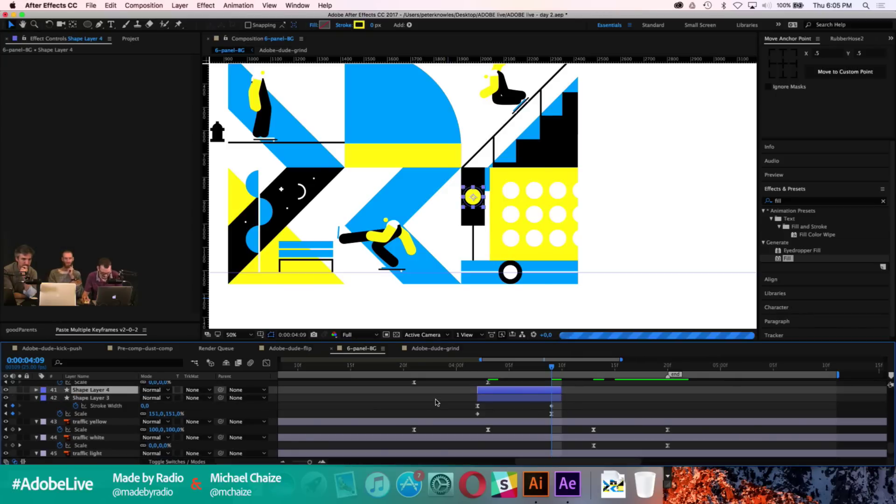
{"action": "left_click_drag", "start_coordinate": [128, 391], "coordinate": [114, 437]}
{"action": "left_click_drag", "start_coordinate": [490, 430], "coordinate": [671, 437]}
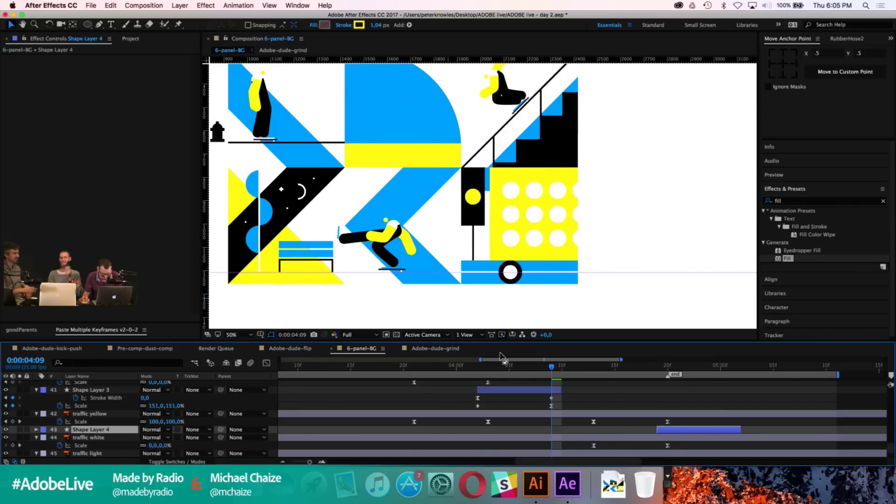
Step: Preview the yellow ring's expansion around the traffic light from 0:00:04:02
{"action": "left_click", "coordinate": [478, 366]}
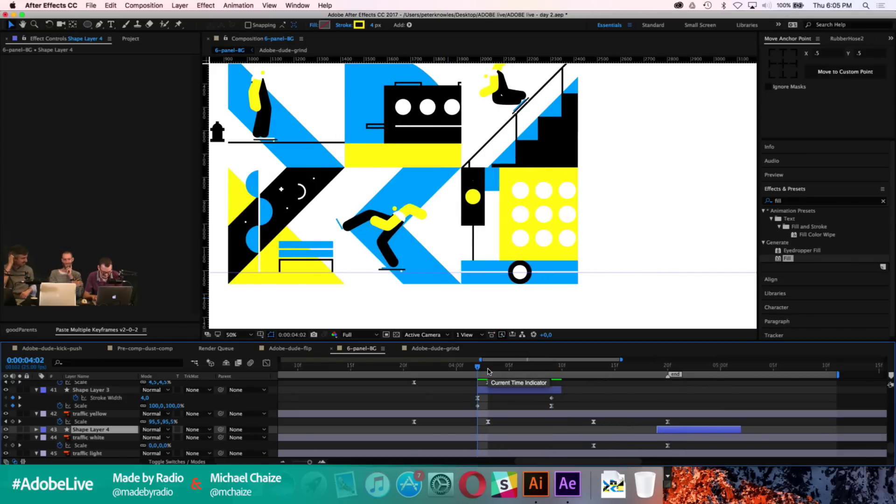
{"action": "key", "text": "space"}
{"action": "key", "text": "space"}
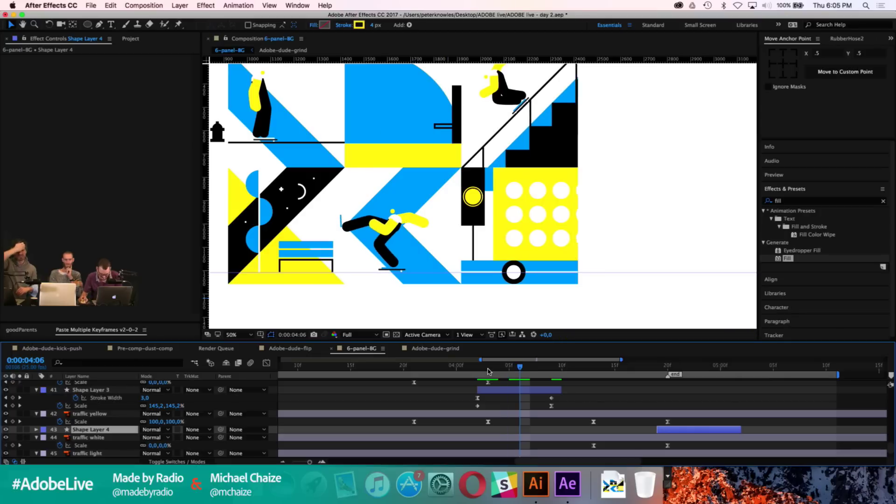
Step: Move the duplicated ring down at 0:00:04:20 until it is centred on the traffic light's white lamp
{"action": "left_click", "coordinate": [668, 366]}
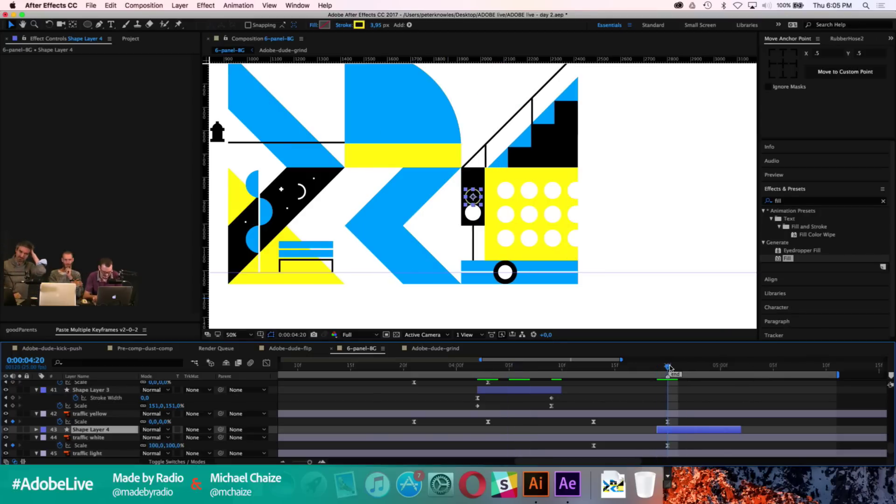
{"action": "key", "text": "period"}
{"action": "key", "text": "period"}
{"action": "key", "text": "period"}
{"action": "key", "text": "shift+Down"}
{"action": "key", "text": "shift+Down"}
{"action": "key", "text": "shift+Down"}
{"action": "key", "text": "shift+Down"}
{"action": "key", "text": "shift+Down"}
{"action": "key", "text": "Down"}
{"action": "key", "text": "Down"}
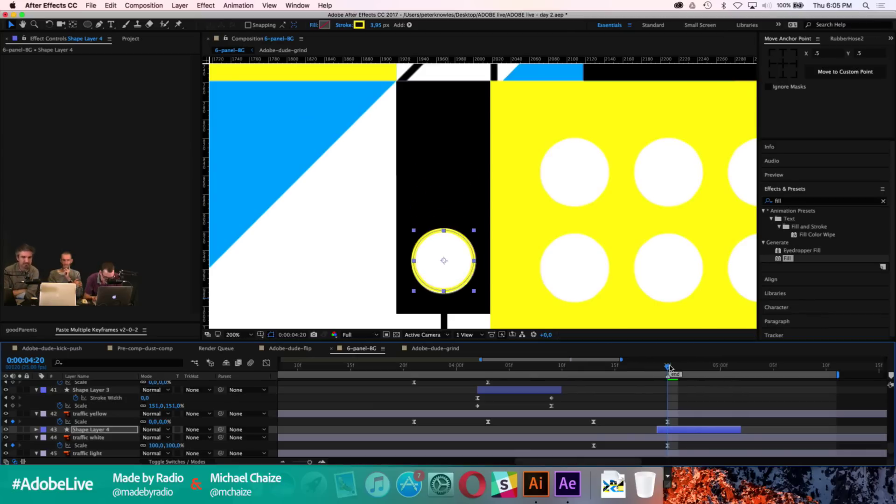
{"action": "key", "text": "Down"}
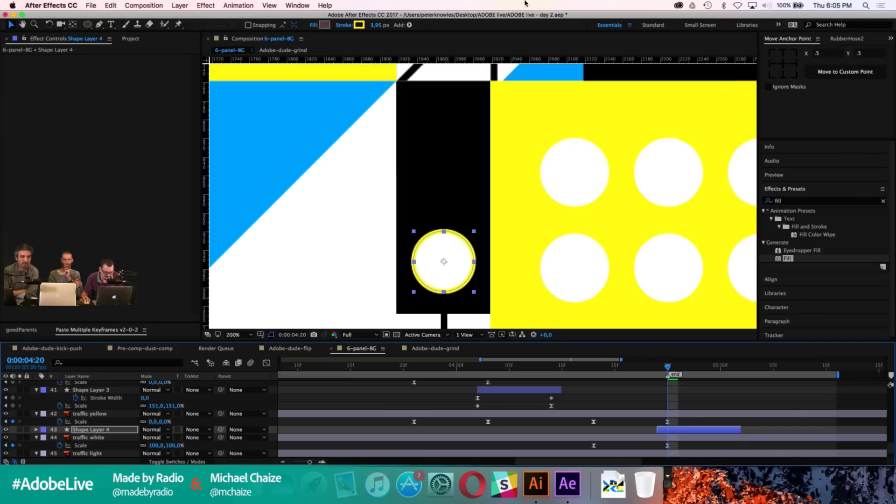
Step: Change the duplicated ring's stroke colour to white, sampled from the artwork
{"action": "left_click", "coordinate": [359, 24]}
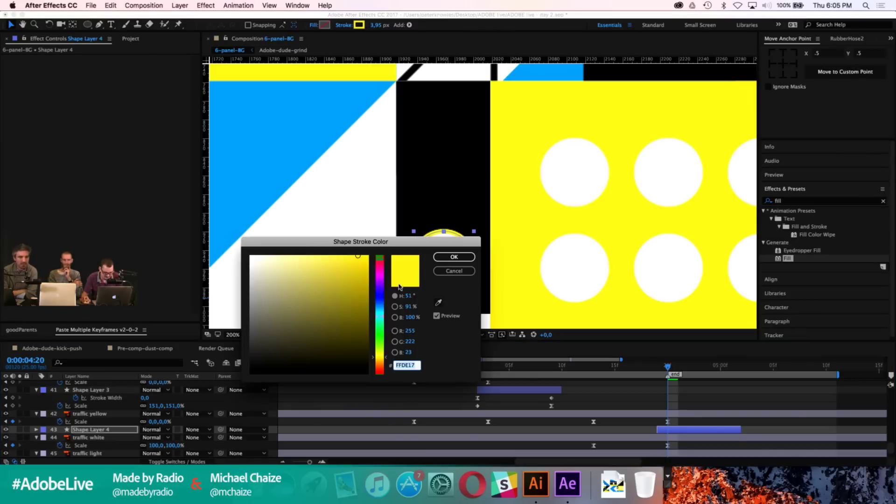
{"action": "left_click", "coordinate": [437, 305]}
{"action": "left_click", "coordinate": [570, 260]}
{"action": "left_click", "coordinate": [454, 257]}
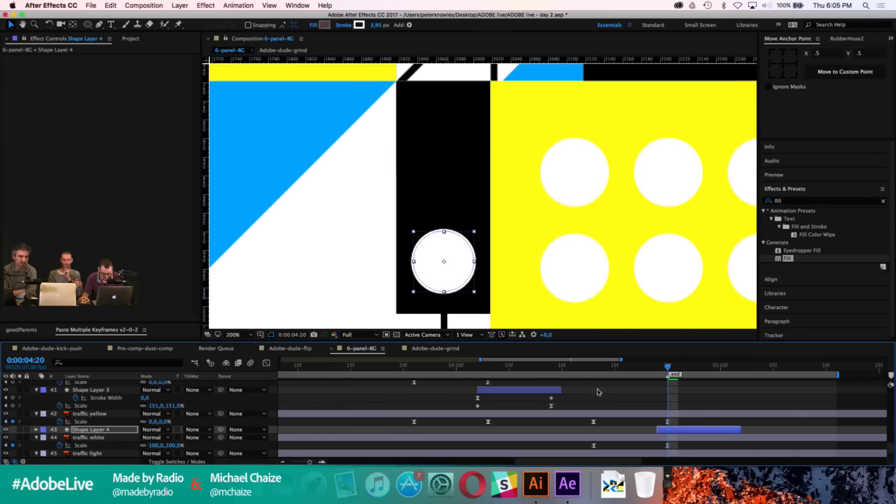
Step: Duplicate the white ring layer and shift the copy to the very start of the composition
{"action": "left_click", "coordinate": [606, 397]}
{"action": "left_click", "coordinate": [677, 429]}
{"action": "key", "text": "ctrl+d"}
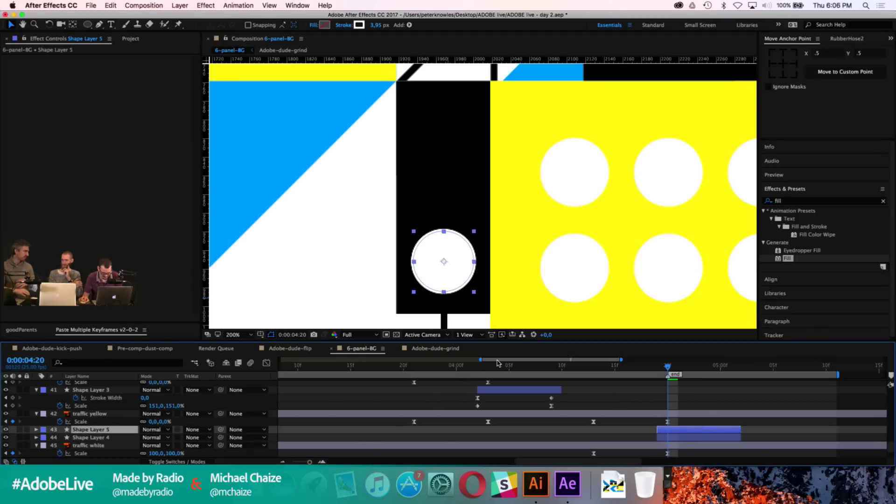
{"action": "left_click_drag", "start_coordinate": [482, 360], "coordinate": [141, 342]}
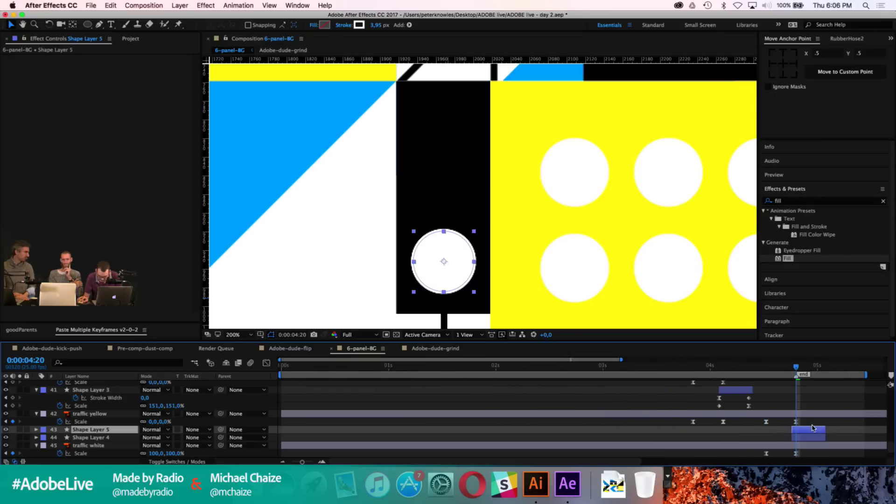
{"action": "left_click_drag", "start_coordinate": [798, 431], "coordinate": [297, 437]}
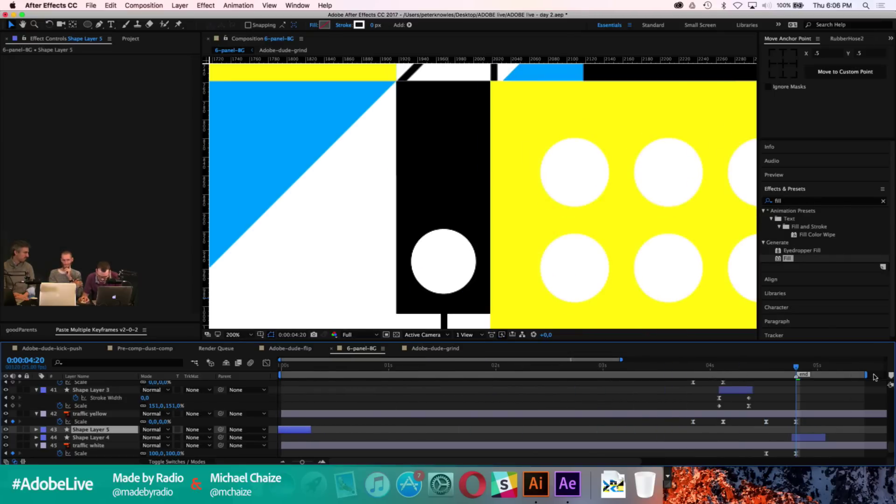
Step: Shorten the work area to end at the end marker at 0:00:04:20
{"action": "left_click_drag", "start_coordinate": [867, 374], "coordinate": [801, 374]}
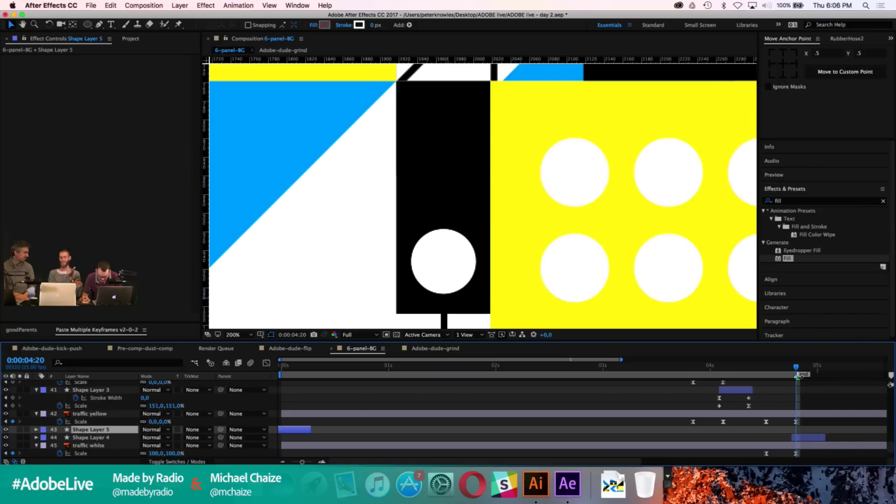
{"action": "left_click", "coordinate": [815, 398]}
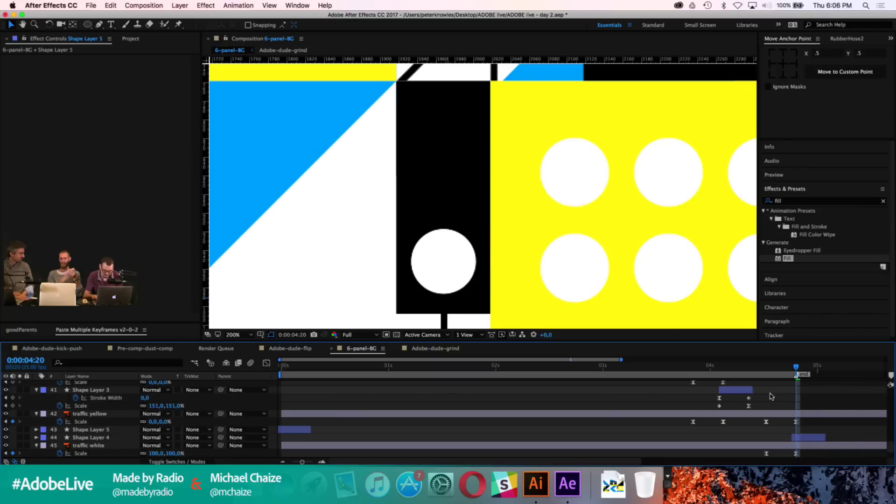
Step: Copy traffic blue's 100% Scale keyframe at 0:00:03:21 and paste it at 0:00:00:23, while the bus covers the traffic light
{"action": "key", "text": "comma"}
{"action": "scroll", "coordinate": [621, 185], "scroll_direction": "right", "scroll_amount": 3}
{"action": "scroll", "coordinate": [624, 185], "scroll_direction": "left", "scroll_amount": 4}
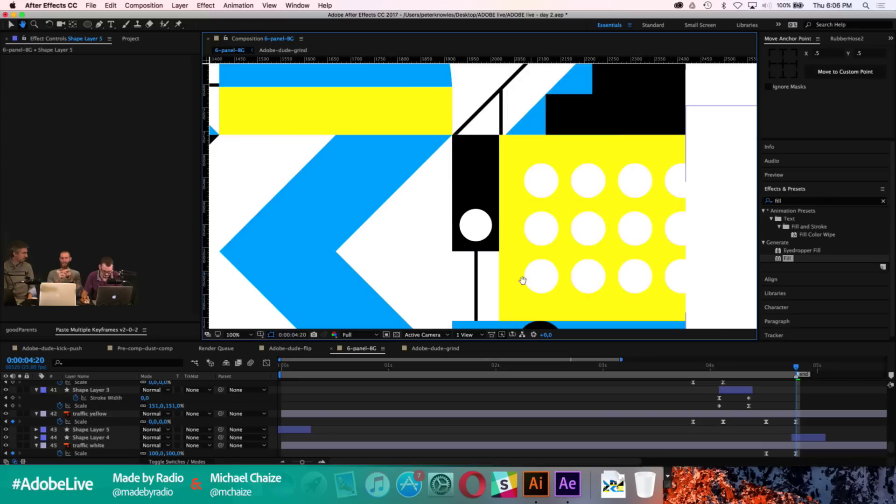
{"action": "left_click_drag", "start_coordinate": [282, 371], "coordinate": [381, 378]}
{"action": "scroll", "coordinate": [366, 394], "scroll_direction": "up", "scroll_amount": 2}
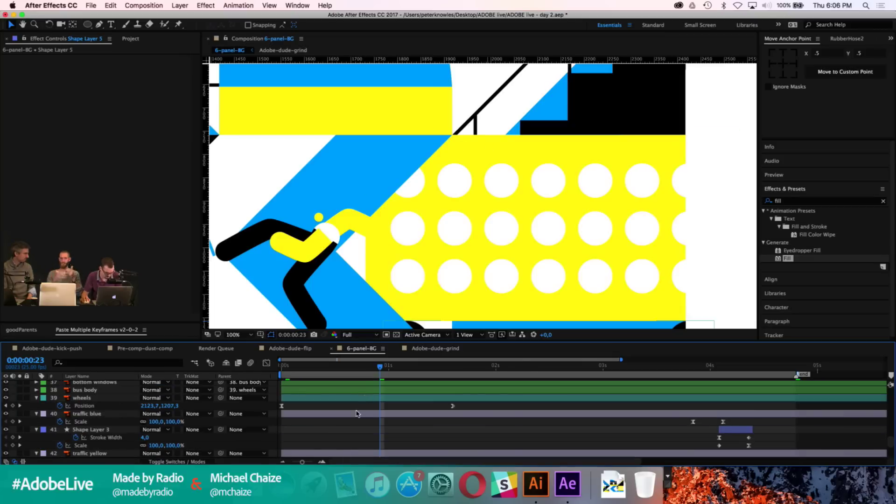
{"action": "scroll", "coordinate": [360, 422], "scroll_direction": "down", "scroll_amount": 5}
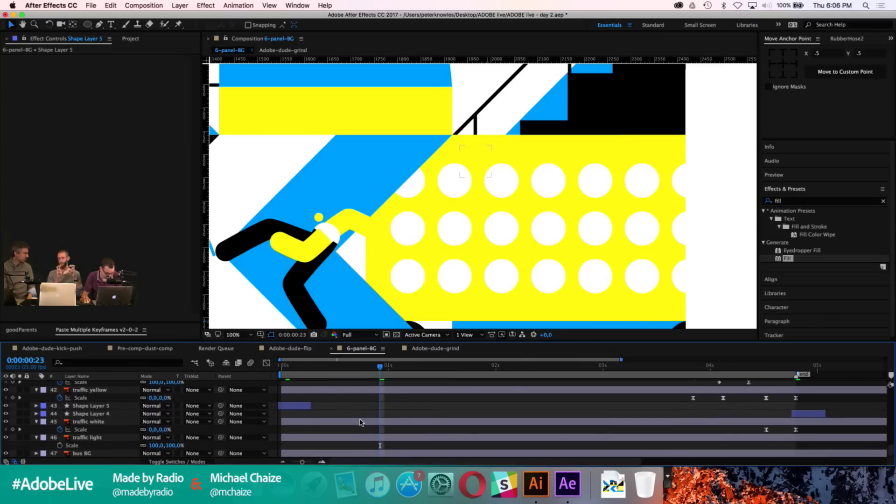
{"action": "scroll", "coordinate": [360, 422], "scroll_direction": "up", "scroll_amount": 4}
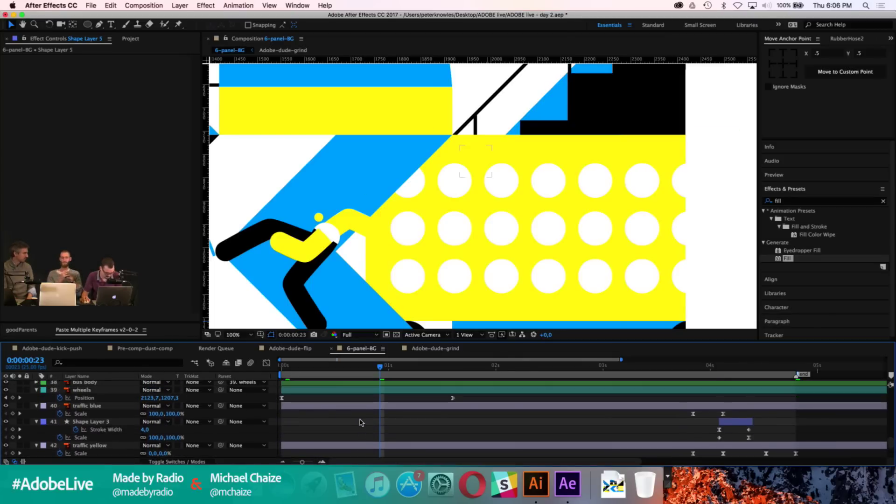
{"action": "left_click", "coordinate": [383, 408]}
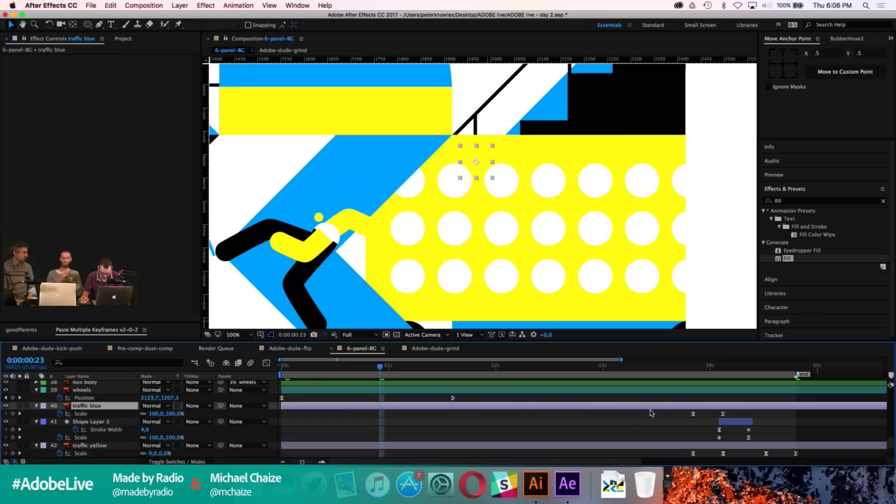
{"action": "left_click", "coordinate": [693, 414]}
{"action": "key", "text": "super+c"}
{"action": "key", "text": "super+v"}
Step: Set traffic blue's Scale to 0% one frame earlier, at 0:00:00:22
{"action": "key", "text": "Page_Up"}
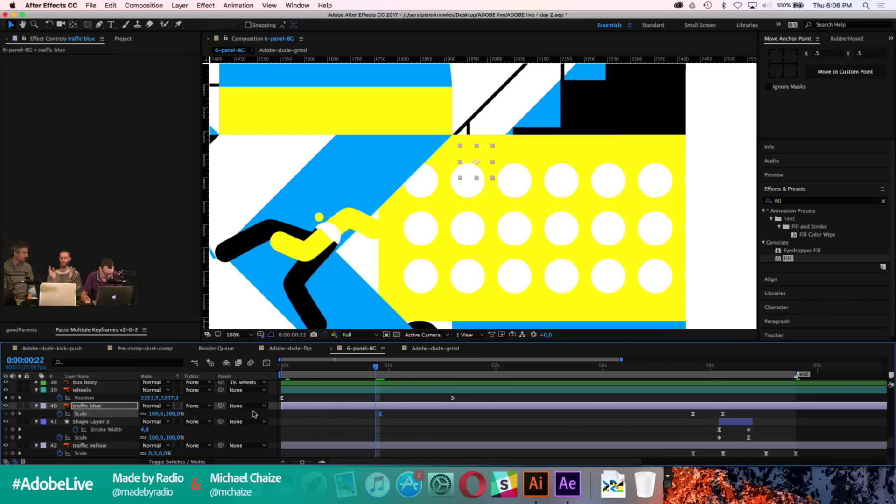
{"action": "left_click", "coordinate": [173, 414]}
{"action": "type", "text": "0"}
{"action": "key", "text": "Return"}
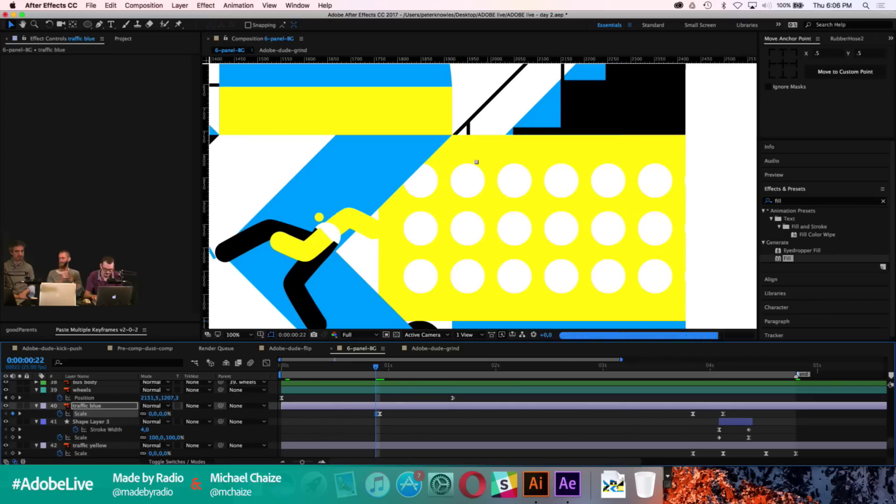
Step: Copy traffic white's 0% Scale keyframe at 0:00:04:13 and paste it at 0:00:00:22
{"action": "key", "text": "comma"}
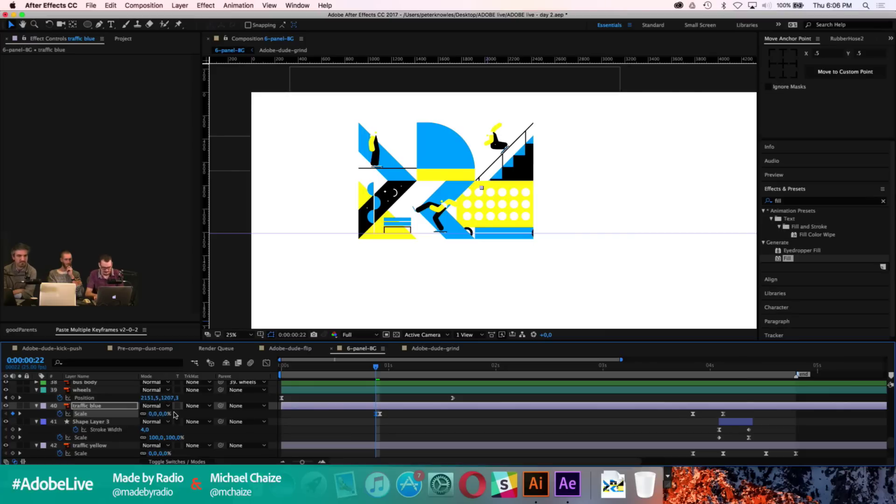
{"action": "key", "text": "slash"}
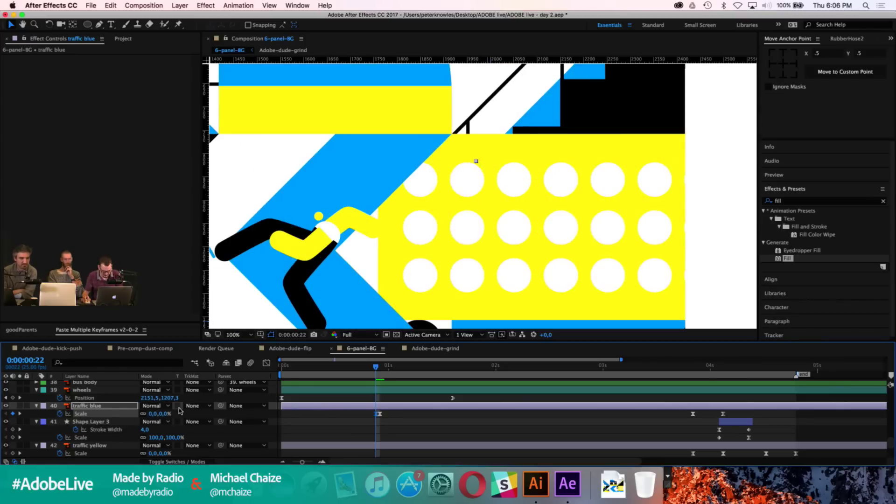
{"action": "mouse_move", "coordinate": [460, 246]}
{"action": "left_mouse_down"}
{"action": "mouse_move", "coordinate": [438, 196]}
{"action": "mouse_move", "coordinate": [430, 197]}
{"action": "left_mouse_up"}
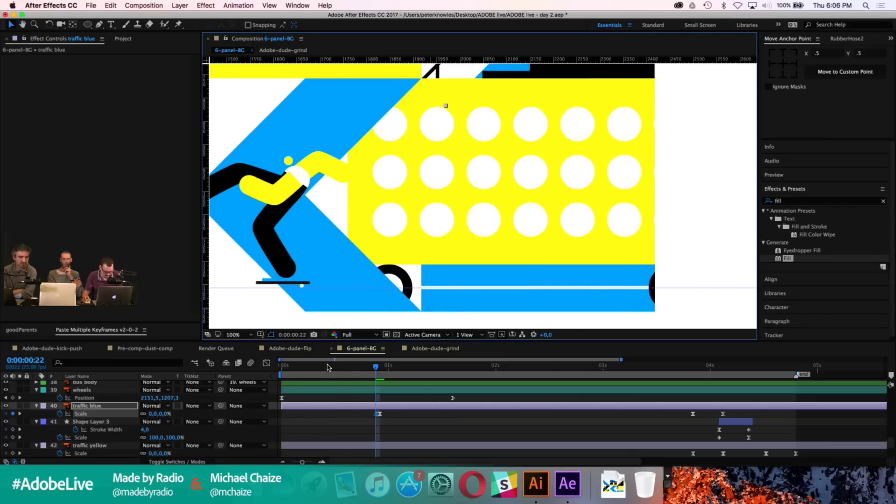
{"action": "scroll", "coordinate": [366, 415], "scroll_direction": "down", "scroll_amount": 5}
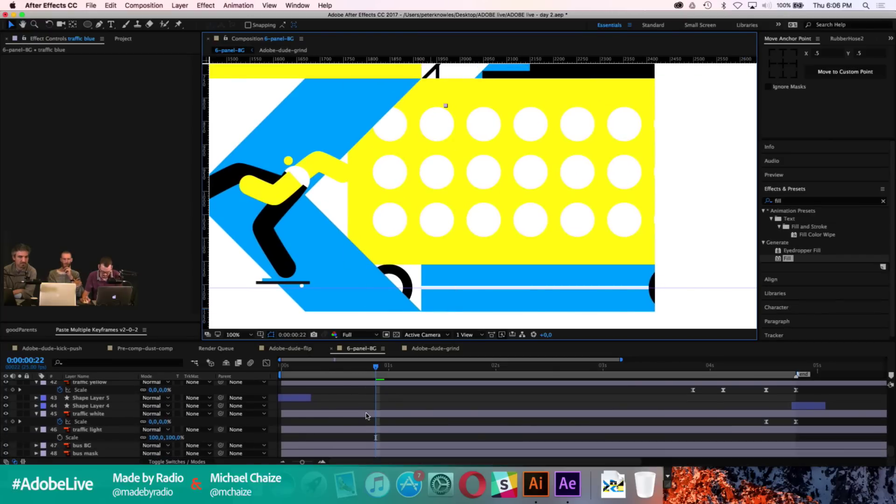
{"action": "left_click", "coordinate": [766, 423]}
{"action": "key", "text": "ctrl+c"}
{"action": "key", "text": "ctrl+v"}
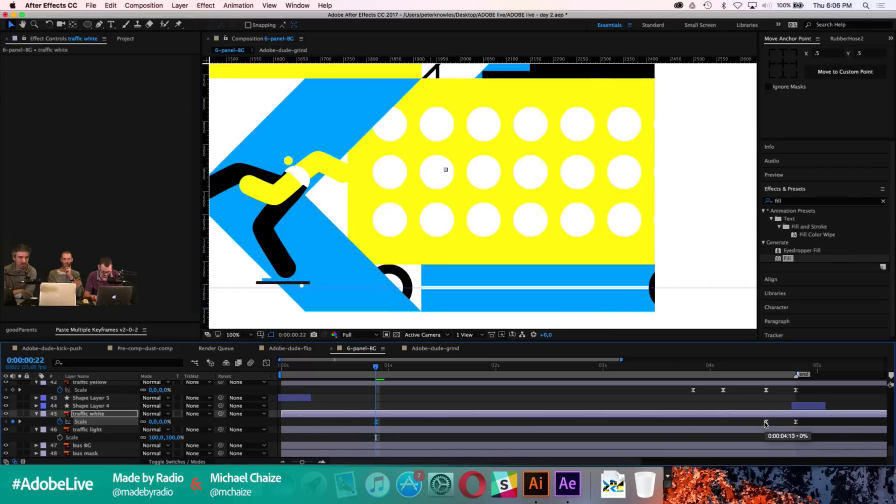
Step: Set traffic white's Scale to 100% one frame earlier, at 0:00:00:21
{"action": "key", "text": "Page_Up"}
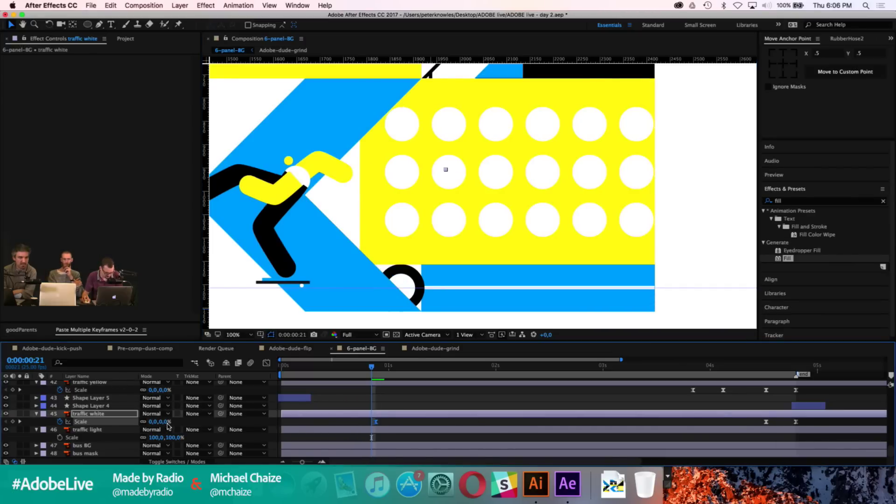
{"action": "type", "text": "00"}
{"action": "key", "text": "Return"}
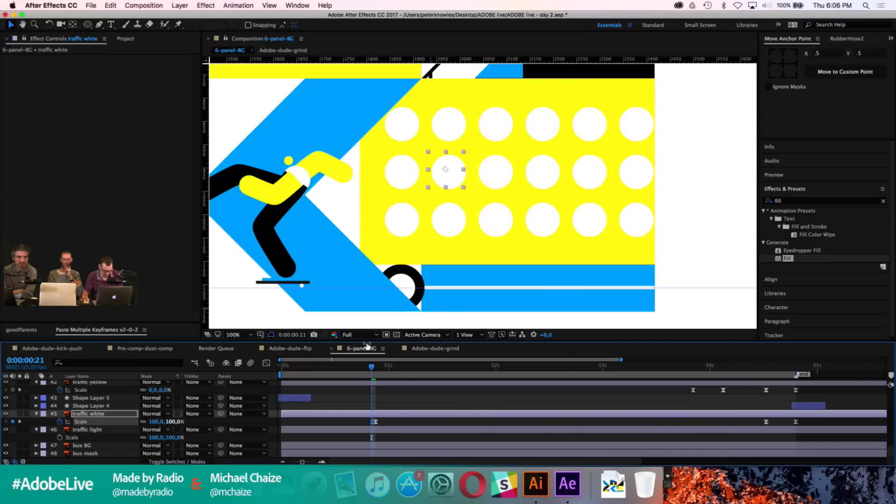
Step: Play back the six-panel composition to check the traffic light's switch from white to blue behind the passing bus
{"action": "left_click", "coordinate": [425, 394]}
{"action": "key", "text": "comma"}
{"action": "key", "text": "h"}
{"action": "left_click_drag", "start_coordinate": [401, 189], "coordinate": [456, 209]}
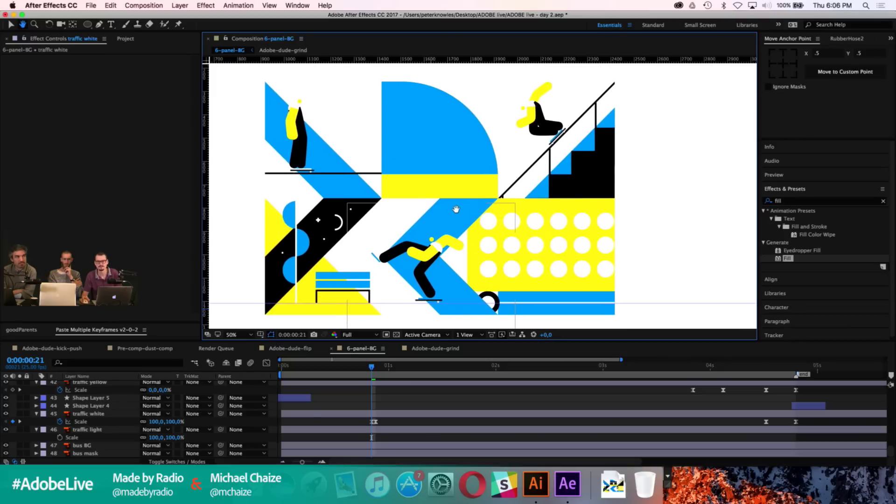
{"action": "key", "text": "v"}
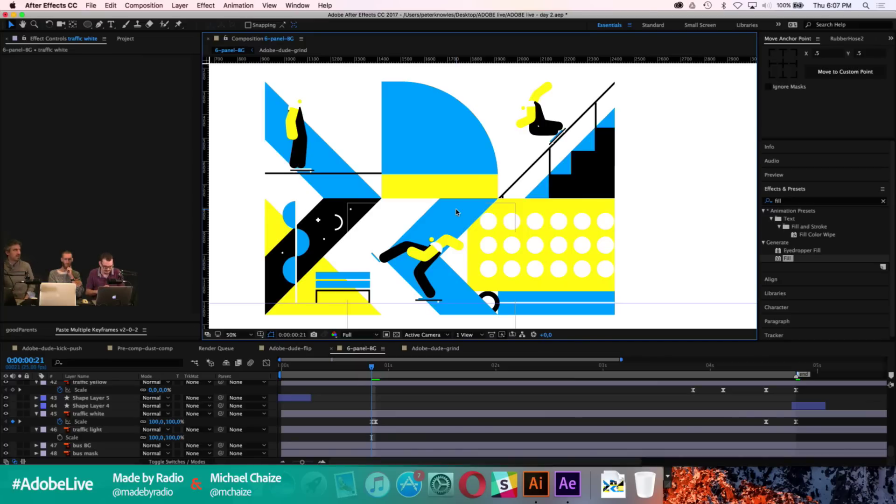
{"action": "key", "text": "space"}
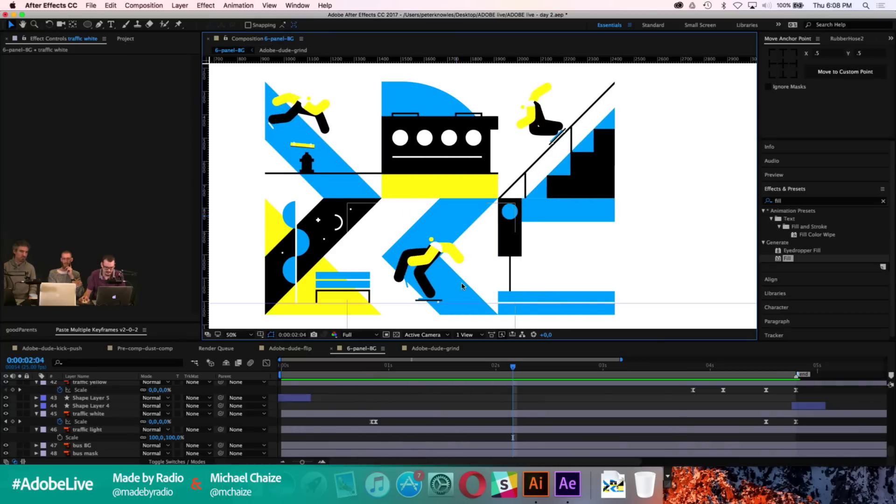
{"action": "left_click", "coordinate": [572, 398]}
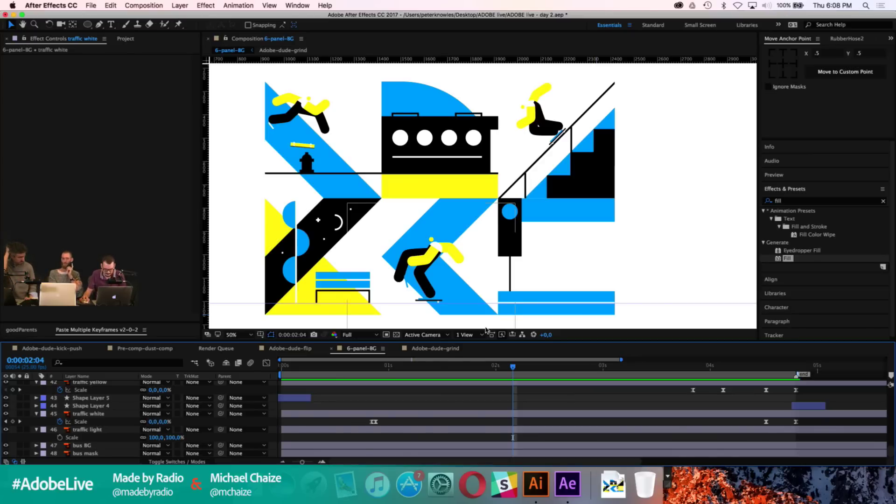
{"action": "left_click_drag", "start_coordinate": [439, 360], "coordinate": [521, 360]}
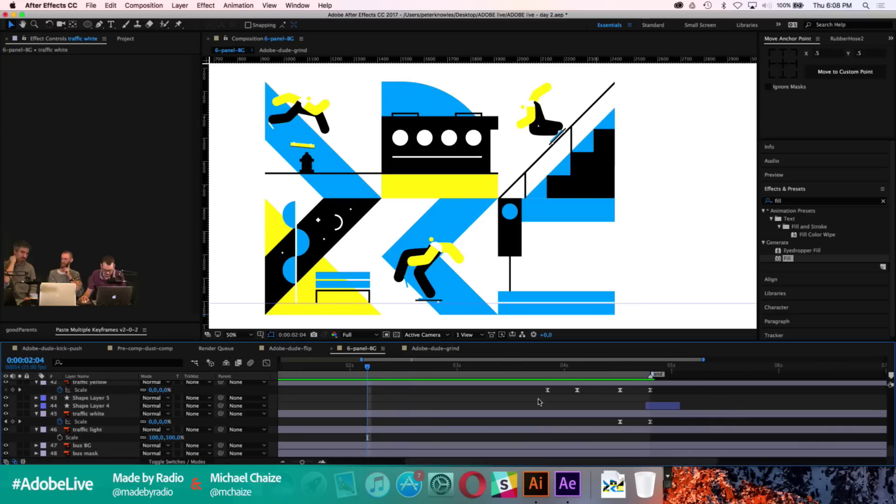
Step: Shift the blue-to-yellow transition keyframes on traffic blue, Shape Layer 3 and traffic yellow five frames earlier
{"action": "scroll", "coordinate": [562, 413], "scroll_direction": "up", "scroll_amount": 3}
{"action": "scroll", "coordinate": [561, 414], "scroll_direction": "down", "scroll_amount": 2}
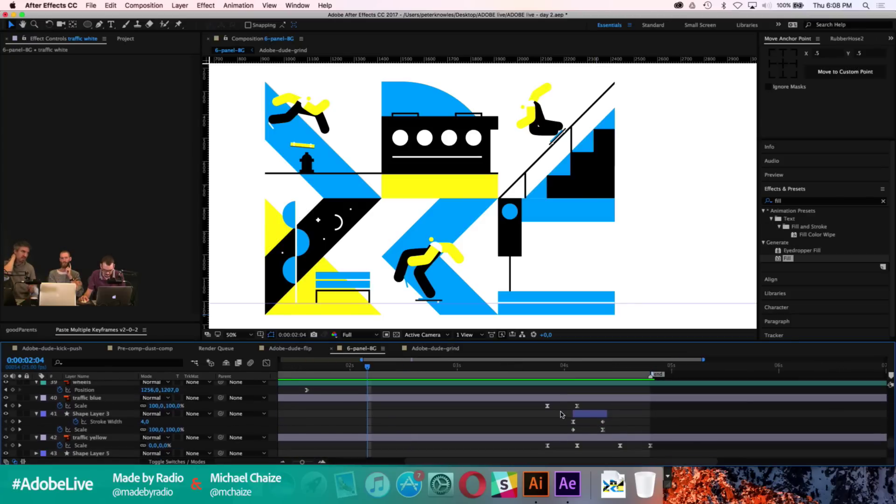
{"action": "scroll", "coordinate": [561, 414], "scroll_direction": "up", "scroll_amount": 5}
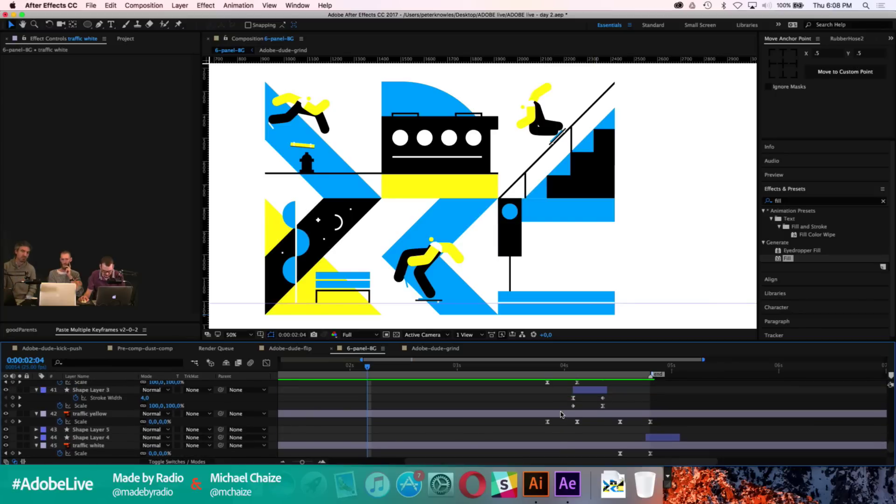
{"action": "scroll", "coordinate": [559, 411], "scroll_direction": "down", "scroll_amount": 2}
{"action": "left_click_drag", "start_coordinate": [526, 410], "coordinate": [608, 453]}
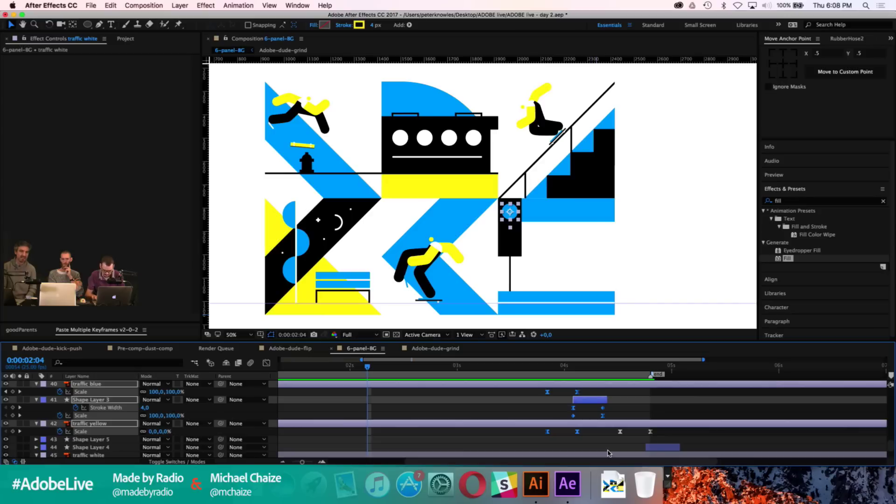
{"action": "key", "text": "alt+Left"}
{"action": "key", "text": "alt+Left"}
{"action": "key", "text": "alt+Left"}
{"action": "key", "text": "alt+Left"}
{"action": "key", "text": "alt+Left"}
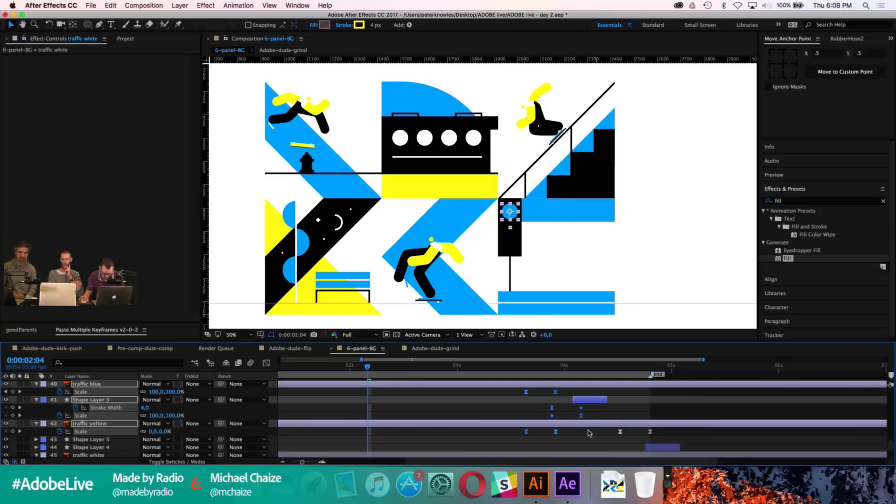
Step: Retime Shape Layer 3's bar to span its shifted keyframes and play back the traffic light animation
{"action": "left_click", "coordinate": [578, 405]}
{"action": "left_click_drag", "start_coordinate": [574, 402], "coordinate": [553, 400]}
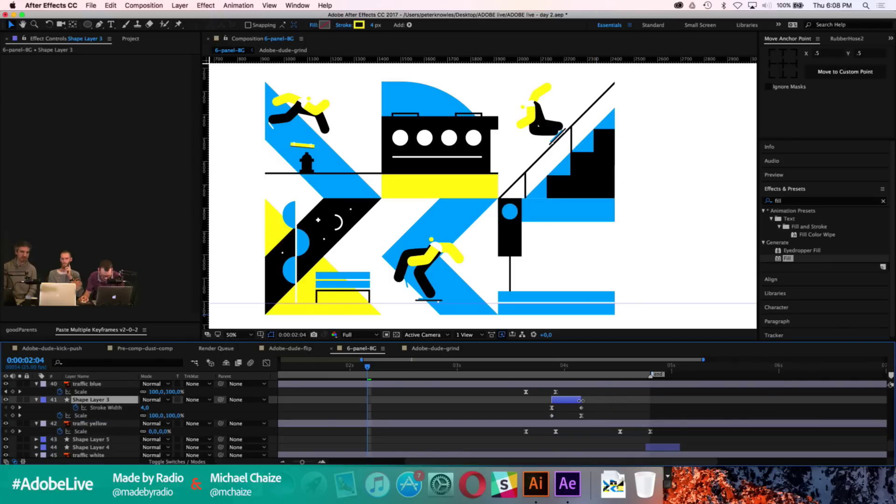
{"action": "key", "text": "space"}
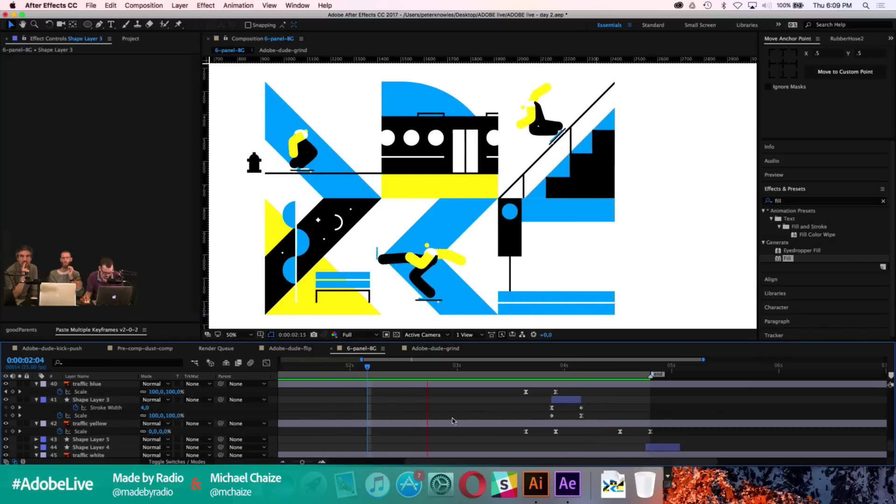
{"action": "key", "text": "space"}
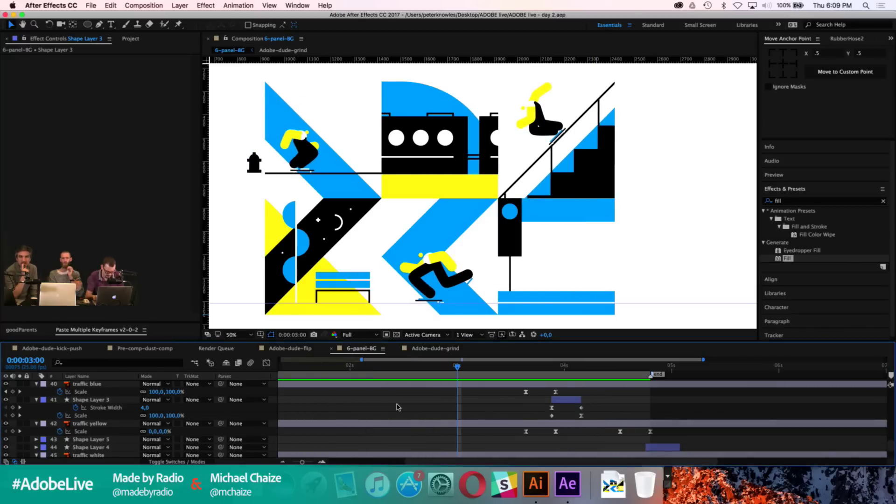
Step: Convert the star big layer in the night panel into a shape layer and delete the original vector layer
{"action": "key", "text": "period"}
{"action": "key", "text": "h"}
{"action": "left_click_drag", "start_coordinate": [309, 266], "coordinate": [505, 208]}
{"action": "key", "text": "period"}
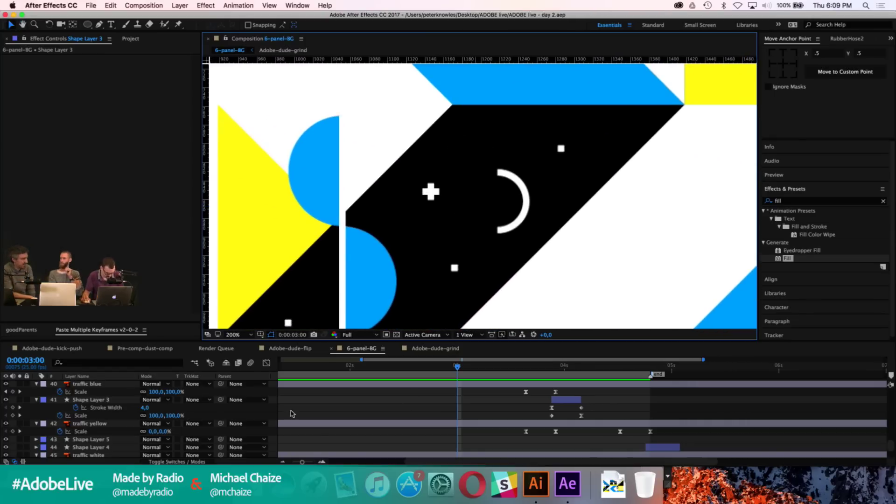
{"action": "scroll", "coordinate": [115, 437], "scroll_direction": "down", "scroll_amount": 3}
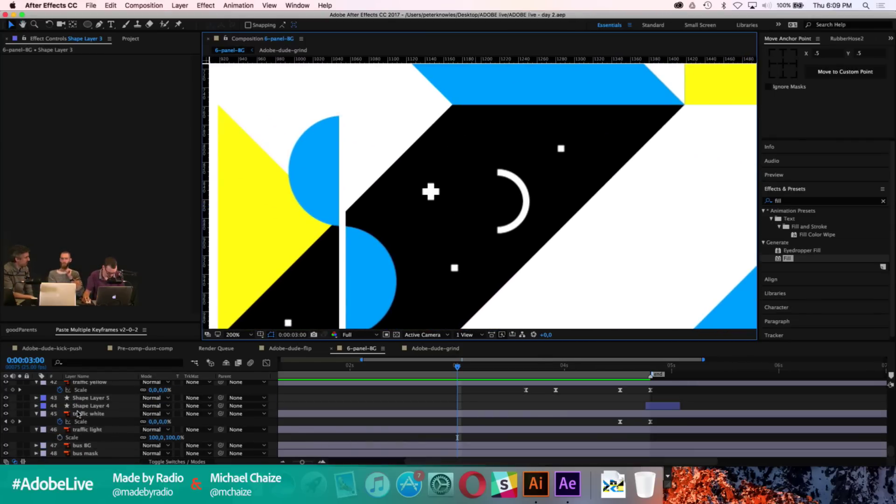
{"action": "scroll", "coordinate": [91, 410], "scroll_direction": "up", "scroll_amount": 5}
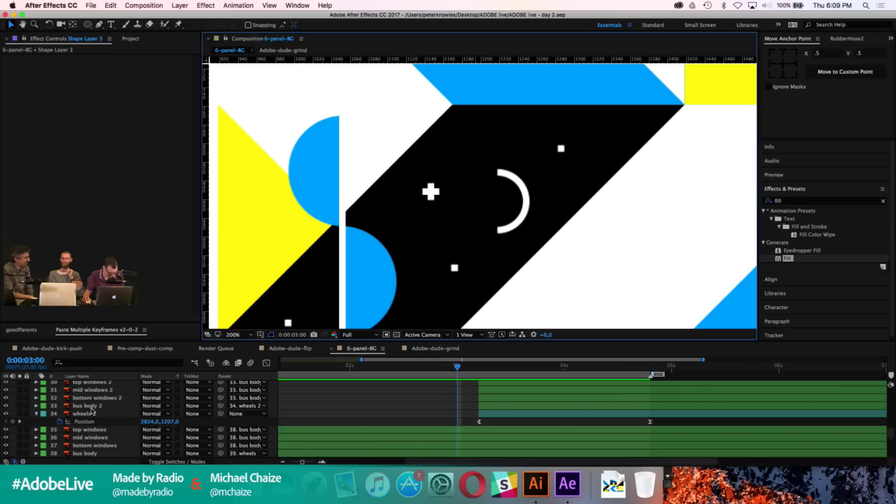
{"action": "scroll", "coordinate": [91, 411], "scroll_direction": "up", "scroll_amount": 5}
{"action": "left_click", "coordinate": [91, 408]}
{"action": "scroll", "coordinate": [88, 420], "scroll_direction": "down", "scroll_amount": 1}
{"action": "left_click", "coordinate": [87, 438]}
{"action": "left_click", "coordinate": [86, 422]}
{"action": "right_click", "coordinate": [86, 422]}
{"action": "left_click", "coordinate": [127, 367]}
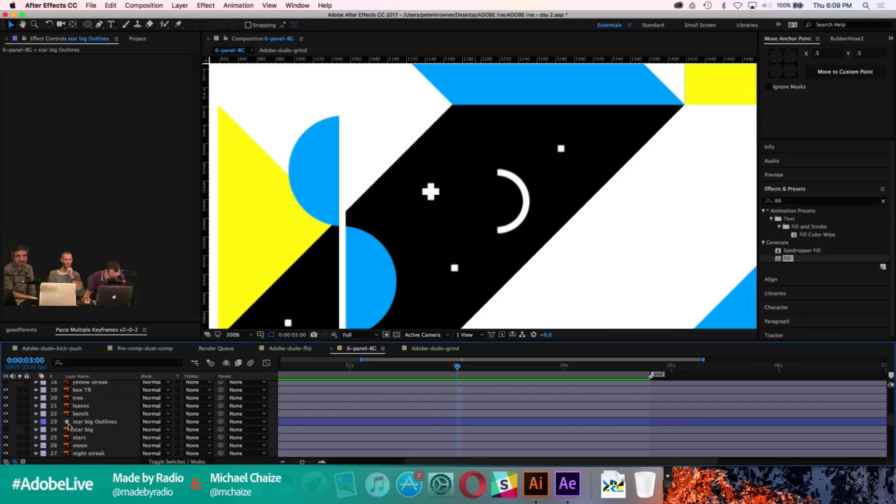
{"action": "left_click", "coordinate": [80, 430]}
{"action": "key", "text": "Delete"}
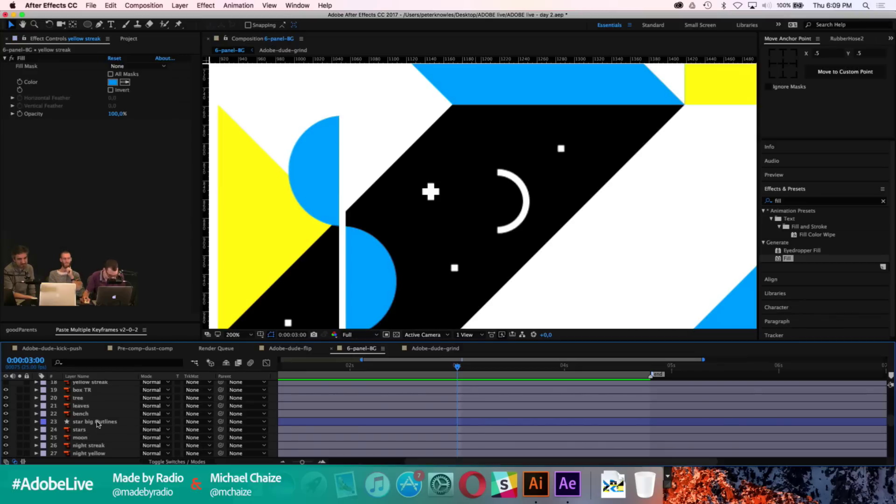
Step: Add keyframes at 0:00:03:00 to both Path properties of star big Outlines
{"action": "left_click", "coordinate": [97, 422]}
{"action": "key", "text": "u"}
{"action": "key", "text": "u"}
{"action": "scroll", "coordinate": [102, 427], "scroll_direction": "down", "scroll_amount": 2}
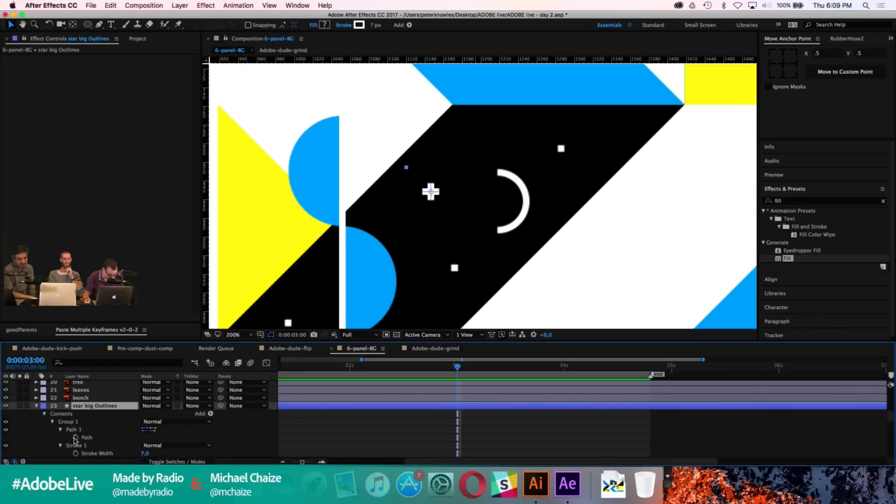
{"action": "scroll", "coordinate": [112, 437], "scroll_direction": "down", "scroll_amount": 2}
{"action": "left_click", "coordinate": [75, 438]}
{"action": "key", "text": "u"}
{"action": "scroll", "coordinate": [388, 417], "scroll_direction": "up", "scroll_amount": 4}
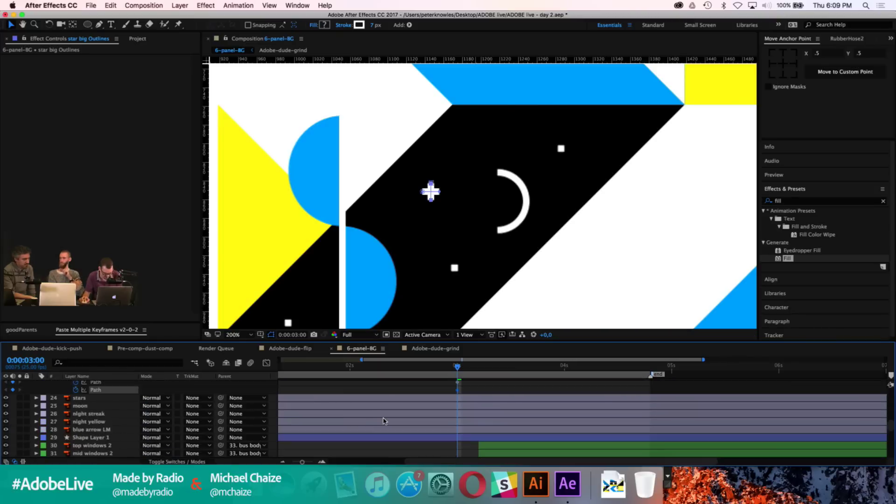
Step: Add a Rotation keyframe to star big Outlines at 0:00:03:00 and show only its keyframed properties
{"action": "key", "text": "shift+s"}
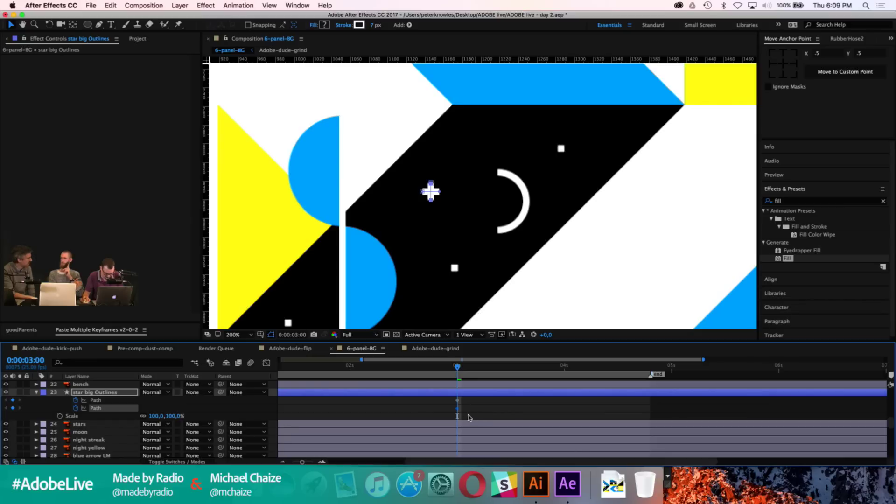
{"action": "left_click", "coordinate": [431, 414]}
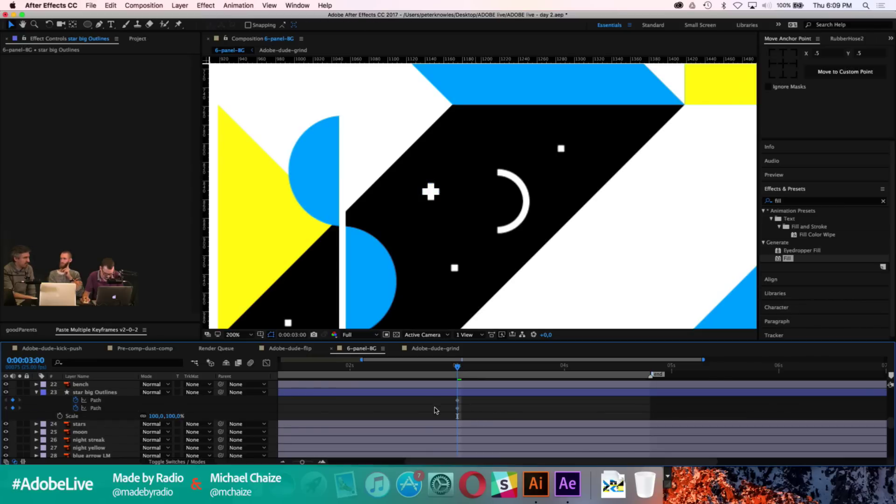
{"action": "left_click", "coordinate": [446, 392]}
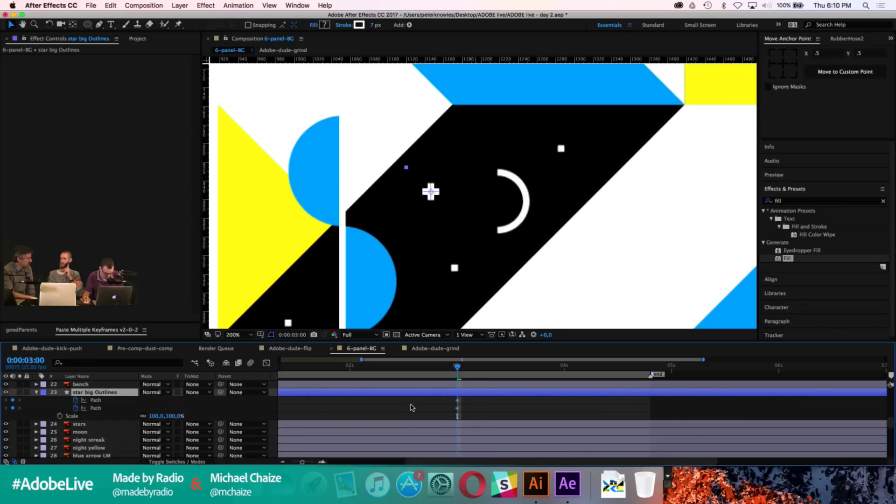
{"action": "key", "text": "shift+r"}
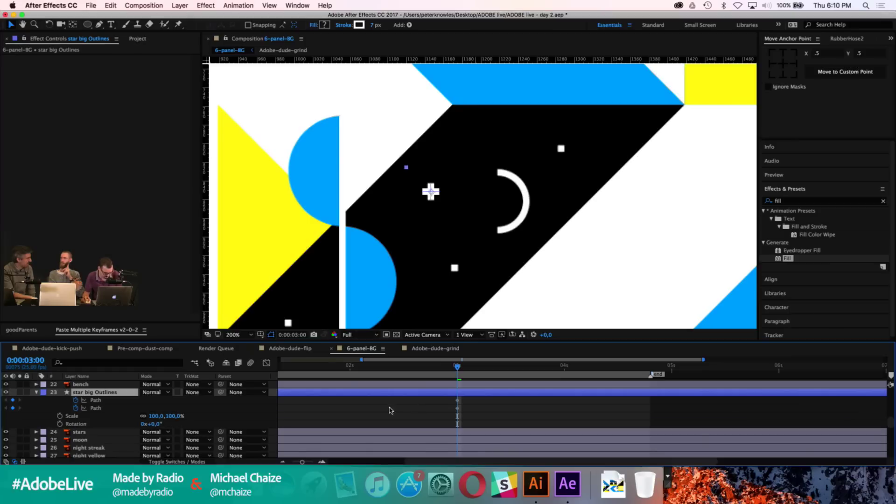
{"action": "left_click", "coordinate": [60, 423]}
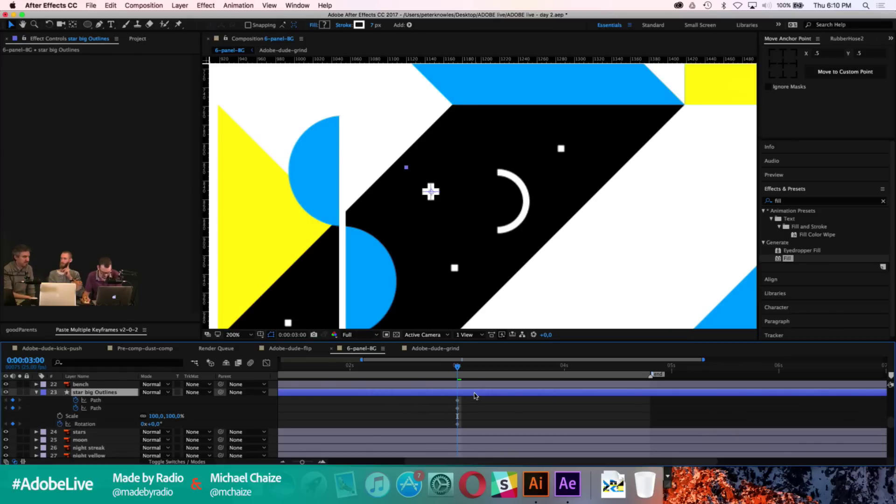
{"action": "key", "text": "u"}
{"action": "key", "text": "u"}
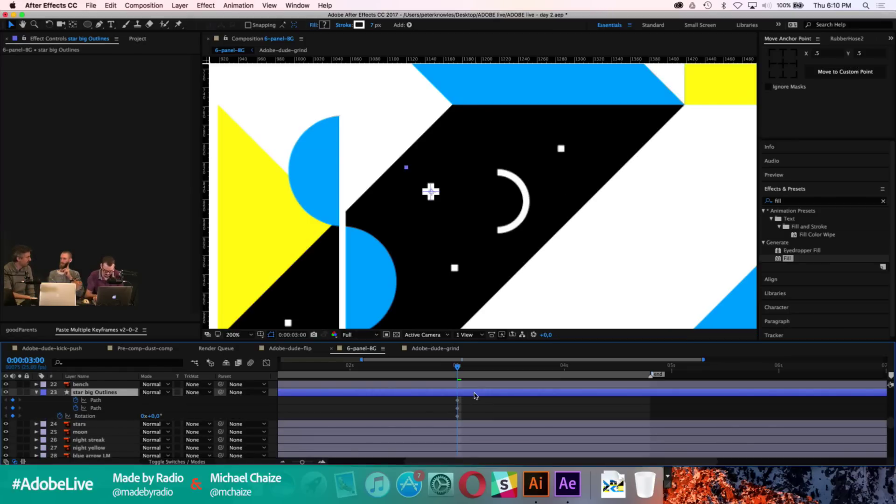
Step: Move the star's two Path keyframes and its Rotation keyframe seven frames later, to 0:00:03:07
{"action": "key", "text": "period"}
{"action": "mouse_move", "coordinate": [397, 225]}
{"action": "left_mouse_down"}
{"action": "mouse_move", "coordinate": [489, 244]}
{"action": "mouse_move", "coordinate": [482, 264]}
{"action": "mouse_move", "coordinate": [407, 252]}
{"action": "mouse_move", "coordinate": [438, 263]}
{"action": "left_mouse_up"}
{"action": "left_click", "coordinate": [469, 408]}
{"action": "left_click_drag", "start_coordinate": [450, 398], "coordinate": [467, 416]}
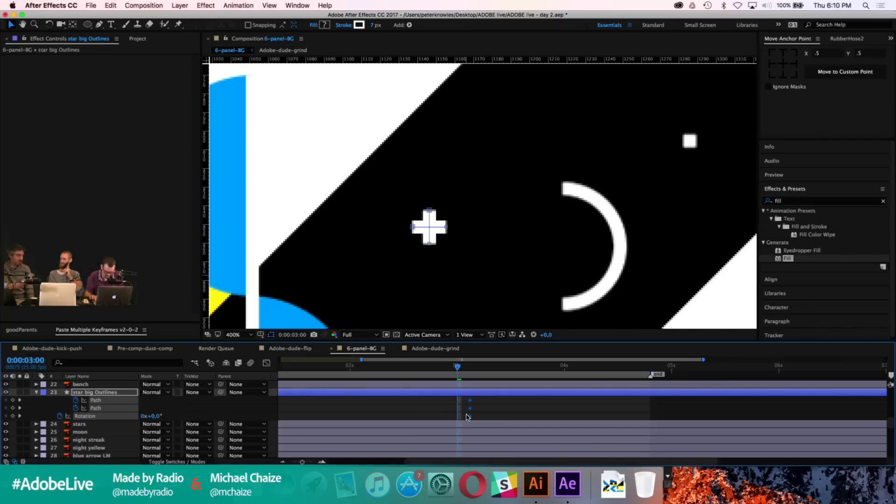
{"action": "key", "text": "alt+Right"}
{"action": "key", "text": "alt+Right"}
{"action": "key", "text": "alt+Right"}
{"action": "key", "text": "alt+Right"}
{"action": "key", "text": "alt+Right"}
{"action": "key", "text": "alt+Right"}
{"action": "key", "text": "alt+Right"}
{"action": "left_click", "coordinate": [466, 411]}
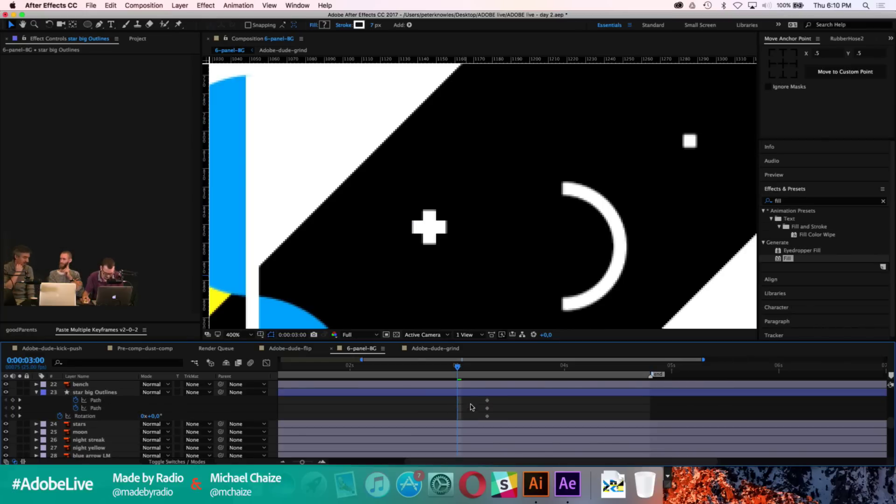
Step: Mark the star's centre with guides and shrink both of its paths to that point at 0:00:03:00
{"action": "left_click_drag", "start_coordinate": [483, 403], "coordinate": [492, 409]}
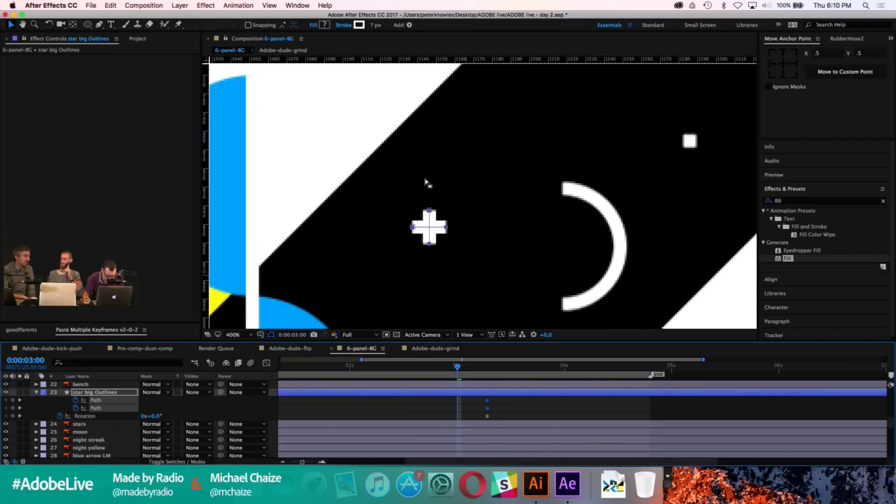
{"action": "left_click", "coordinate": [429, 209]}
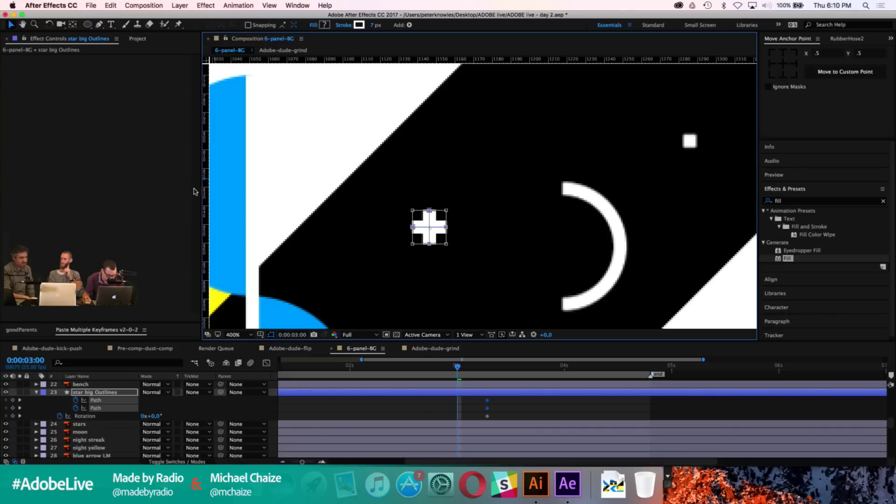
{"action": "left_click_drag", "start_coordinate": [418, 204], "coordinate": [430, 204]}
{"action": "left_click_drag", "start_coordinate": [528, 66], "coordinate": [527, 227]}
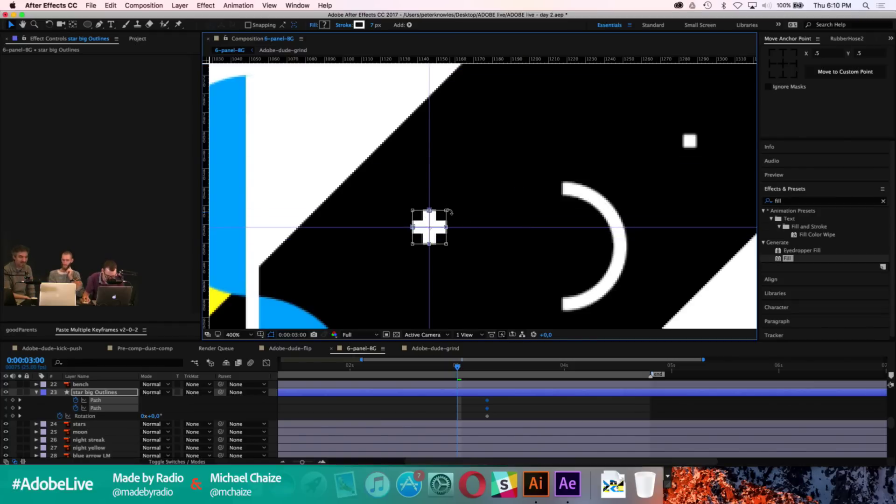
{"action": "mouse_move", "coordinate": [442, 220]}
{"action": "left_mouse_down"}
{"action": "mouse_move", "coordinate": [415, 240]}
{"action": "mouse_move", "coordinate": [429, 227]}
{"action": "left_mouse_up"}
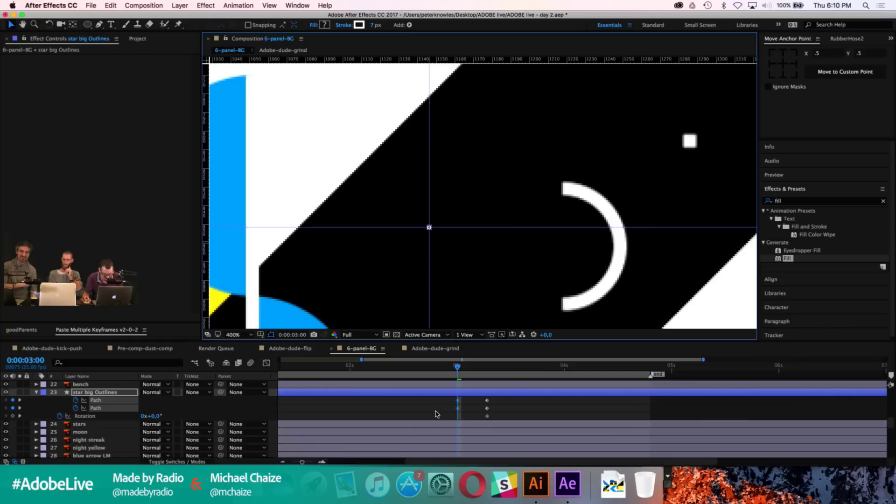
Step: Set the star's Rotation to -45° at 0:00:03:00 and preview its growth
{"action": "left_click", "coordinate": [470, 411]}
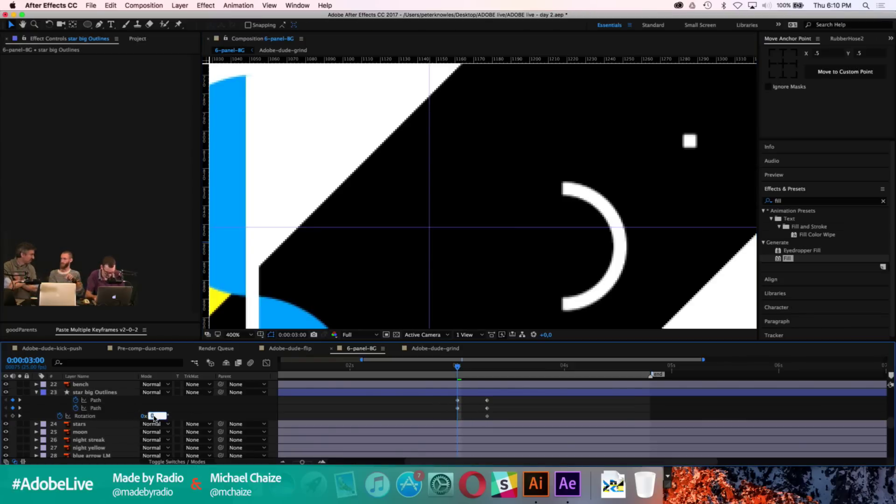
{"action": "key", "text": "Return"}
{"action": "key", "text": "space"}
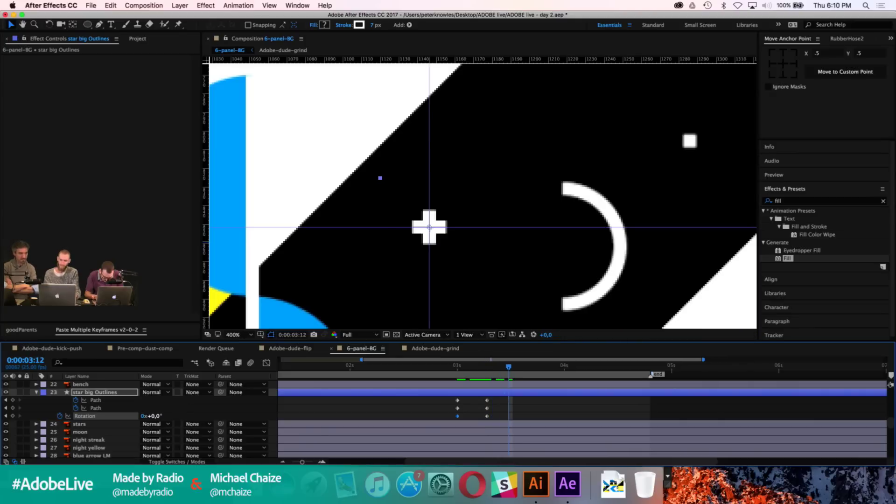
Step: Copy the star's Path and Rotation keyframes at 0:00:03:00 and paste them at 0:00:03:14
{"action": "left_click_drag", "start_coordinate": [423, 403], "coordinate": [460, 417]}
{"action": "key", "text": "ctrl+c"}
{"action": "key", "text": "ctrl+v"}
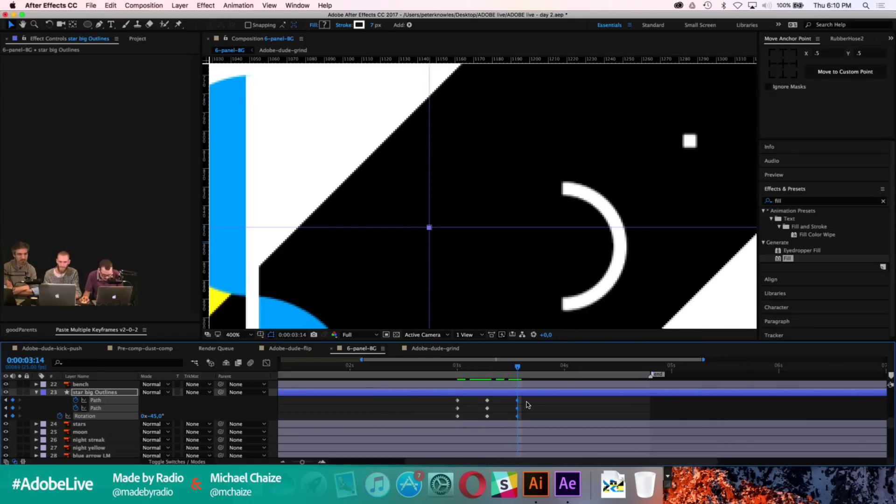
{"action": "left_click", "coordinate": [528, 406]}
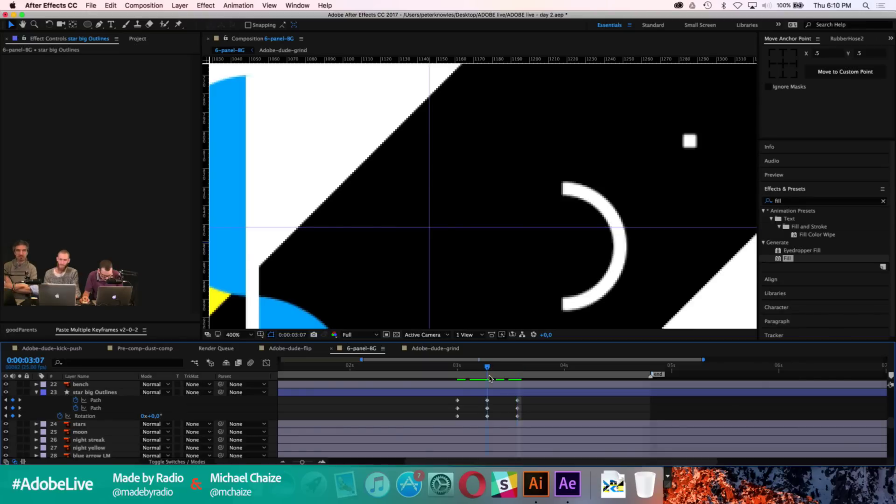
Step: Extend the star's four arms slightly outward along the guides at the 0:00:03:07 keyframes
{"action": "key", "text": "ctrl+v"}
{"action": "left_click", "coordinate": [429, 213]}
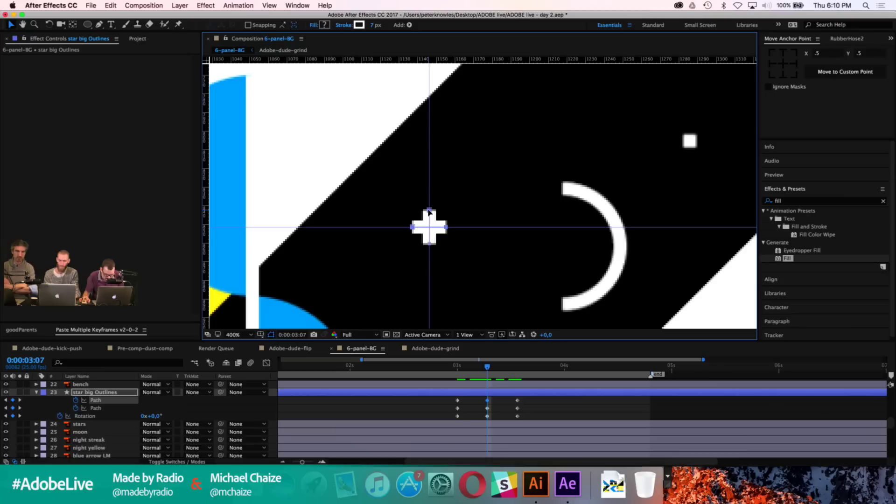
{"action": "left_click", "coordinate": [428, 211]}
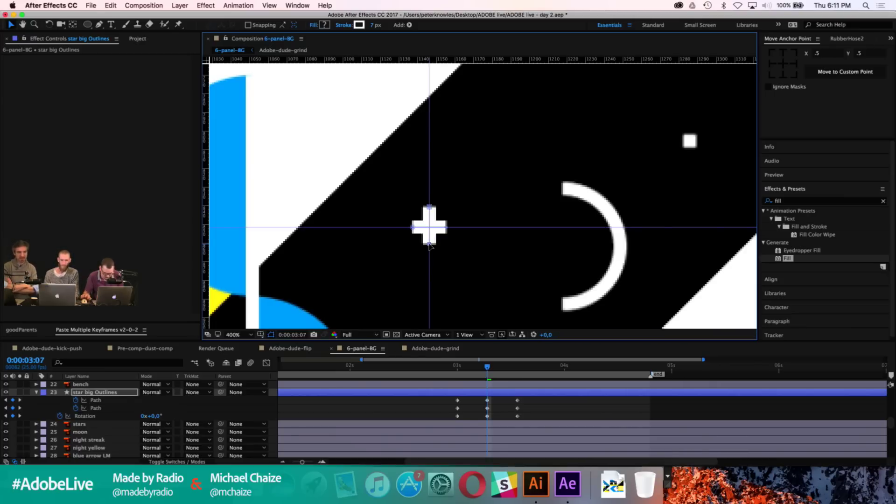
{"action": "left_click_drag", "start_coordinate": [429, 244], "coordinate": [430, 248]}
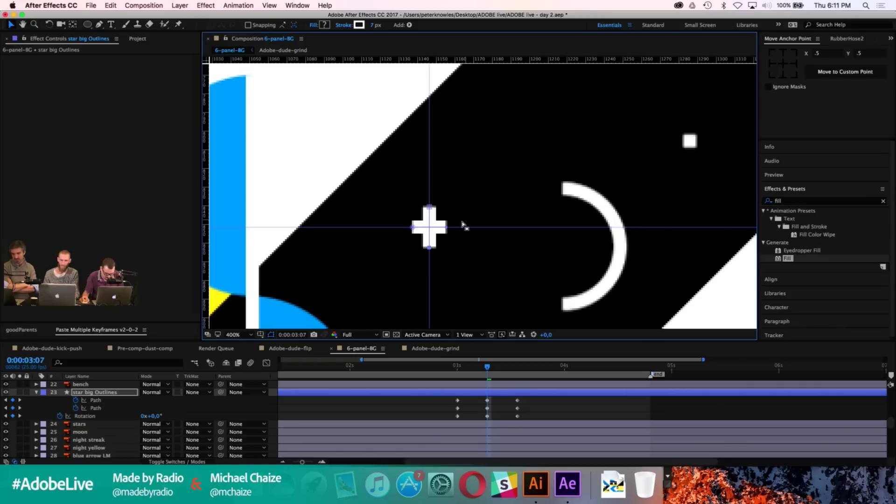
{"action": "left_click", "coordinate": [448, 228]}
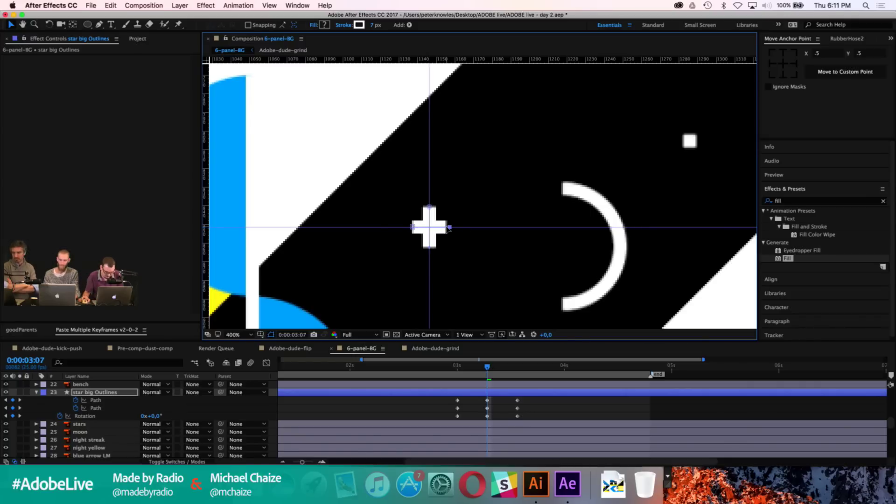
{"action": "left_click_drag", "start_coordinate": [412, 228], "coordinate": [409, 227]}
Step: Apply Easy Ease to the star's Path and Rotation keyframes at 0:00:03:07
{"action": "left_click_drag", "start_coordinate": [445, 404], "coordinate": [530, 417]}
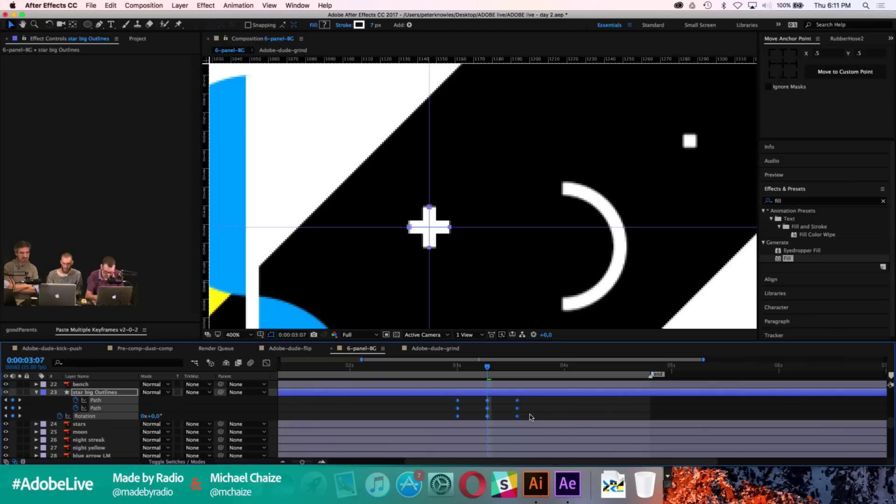
{"action": "left_click", "coordinate": [492, 418]}
{"action": "left_click_drag", "start_coordinate": [478, 398], "coordinate": [497, 416]}
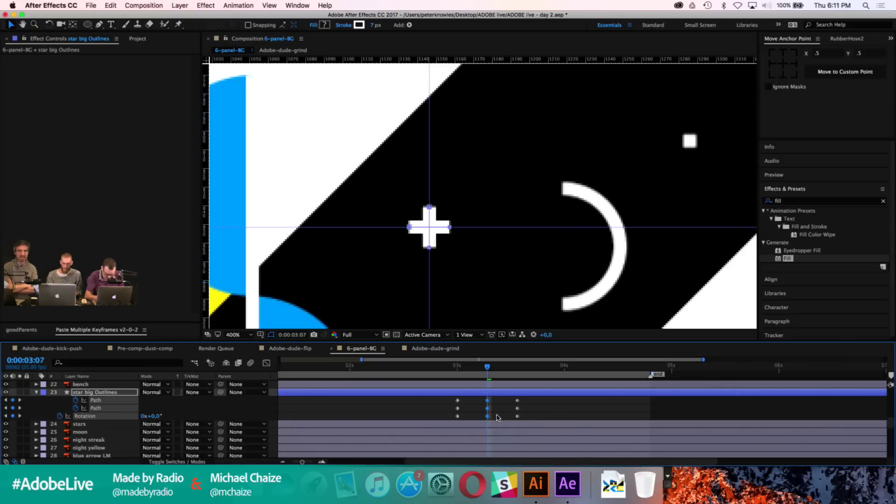
{"action": "key", "text": "F9"}
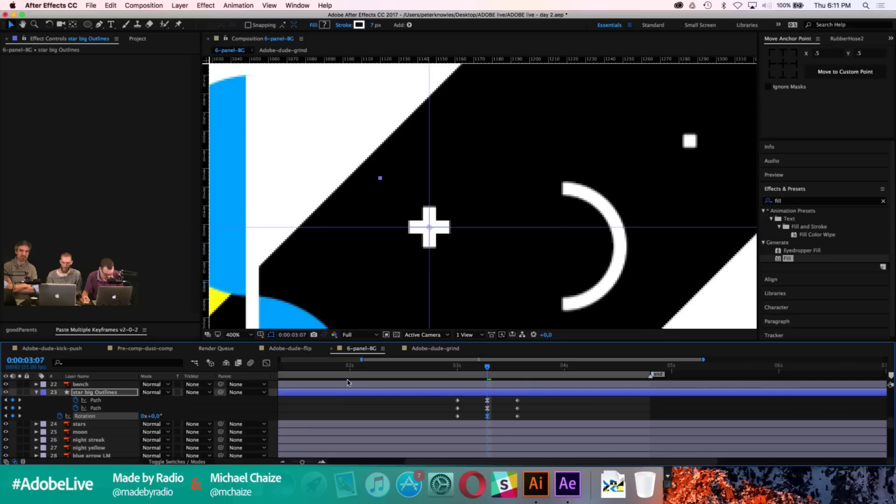
Step: Show the speed graph for the star's two paths and raise the speed of the 0:00:03:07 keyframes slightly above zero
{"action": "left_click", "coordinate": [266, 363]}
{"action": "left_click_drag", "start_coordinate": [483, 413], "coordinate": [497, 420]}
{"action": "left_click", "coordinate": [267, 364]}
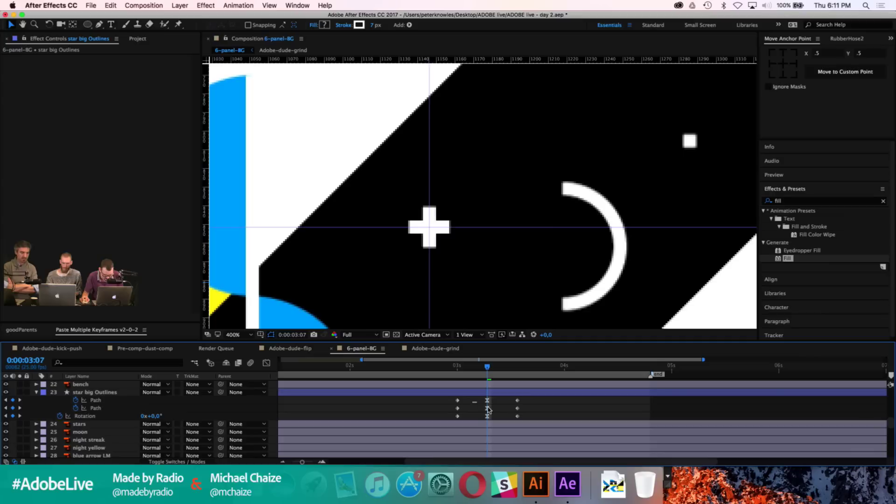
{"action": "left_click", "coordinate": [267, 363]}
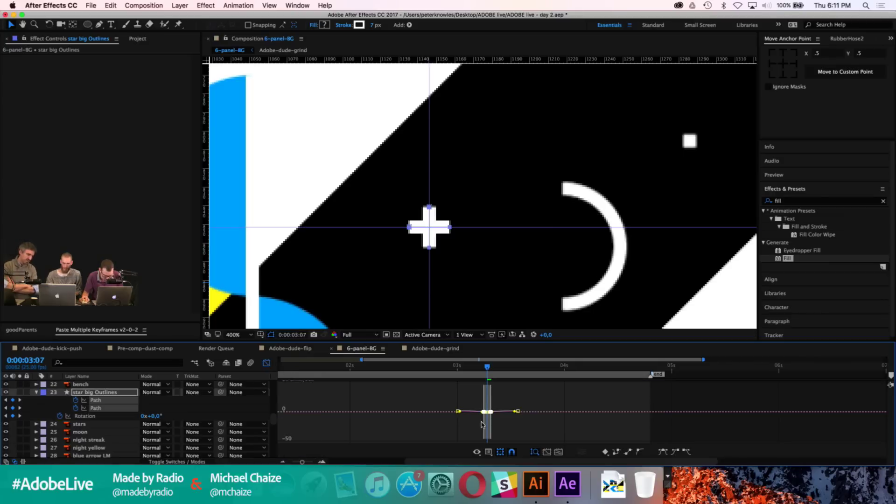
{"action": "mouse_move", "coordinate": [491, 443]}
{"action": "left_mouse_down"}
{"action": "mouse_move", "coordinate": [496, 436]}
{"action": "mouse_move", "coordinate": [478, 437]}
{"action": "mouse_move", "coordinate": [488, 432]}
{"action": "mouse_move", "coordinate": [489, 440]}
{"action": "left_mouse_up"}
{"action": "left_click", "coordinate": [539, 431]}
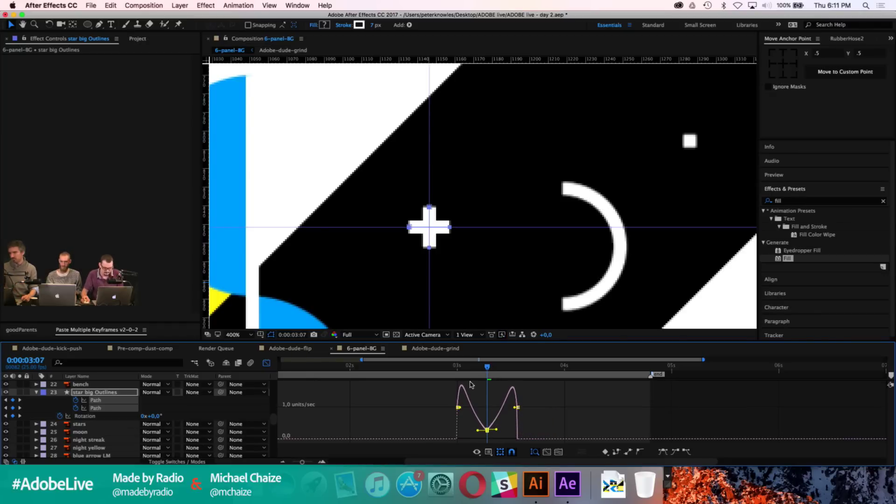
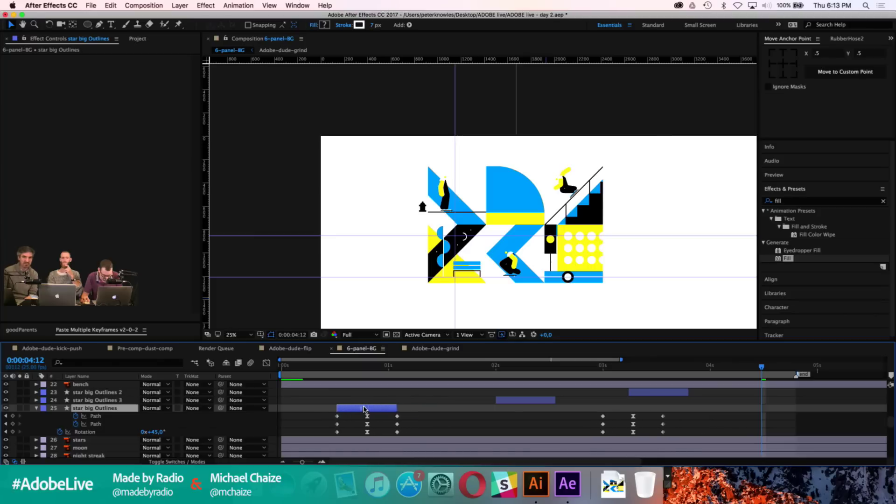
Step: Shift the star big Outlines 3 layer slightly later and move its star to the lower-left part of the night panel at 0:00:02:09
{"action": "left_click_drag", "start_coordinate": [530, 401], "coordinate": [546, 402]}
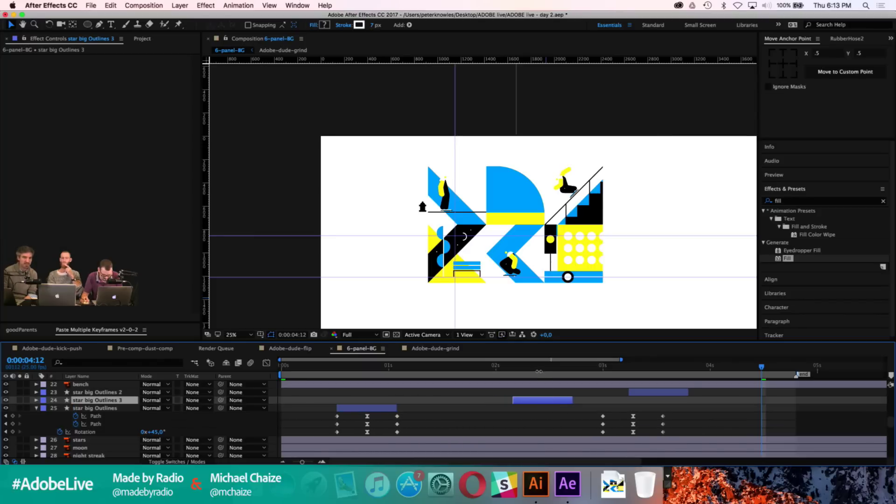
{"action": "left_click", "coordinate": [534, 368]}
{"action": "key", "text": "/"}
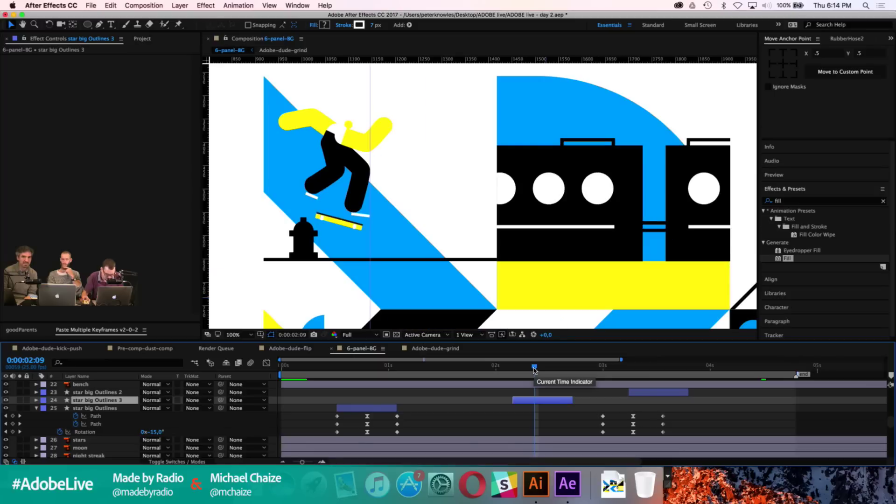
{"action": "scroll", "coordinate": [462, 168], "scroll_direction": "down", "scroll_amount": 5}
{"action": "scroll", "coordinate": [462, 168], "scroll_direction": "left", "scroll_amount": 3}
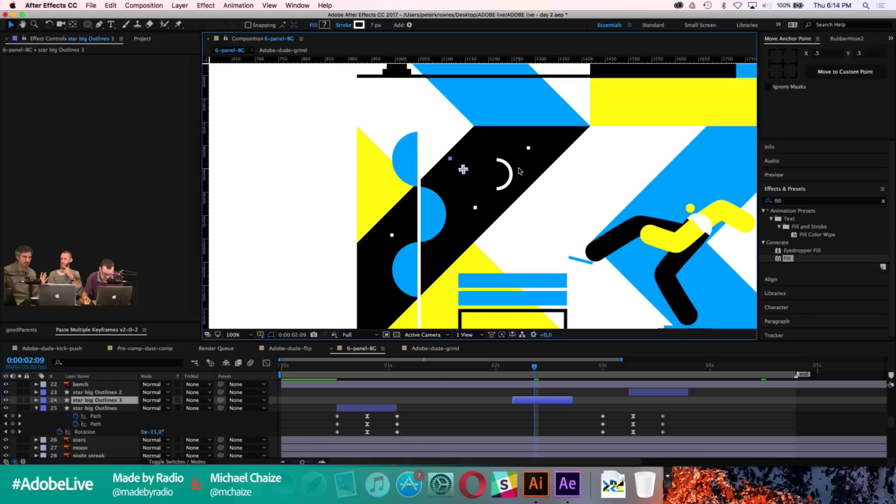
{"action": "key", "text": "Return"}
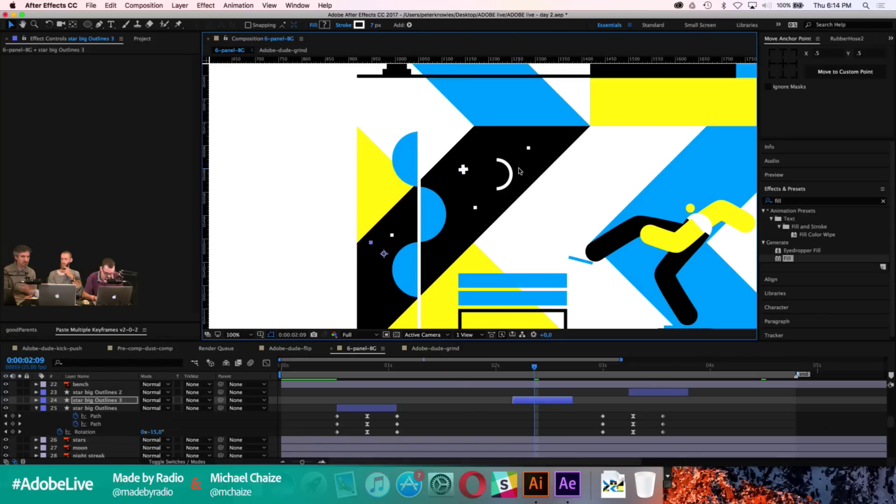
{"action": "key", "text": "shift+Down"}
{"action": "key", "text": "shift+Down"}
{"action": "key", "text": "shift+Down"}
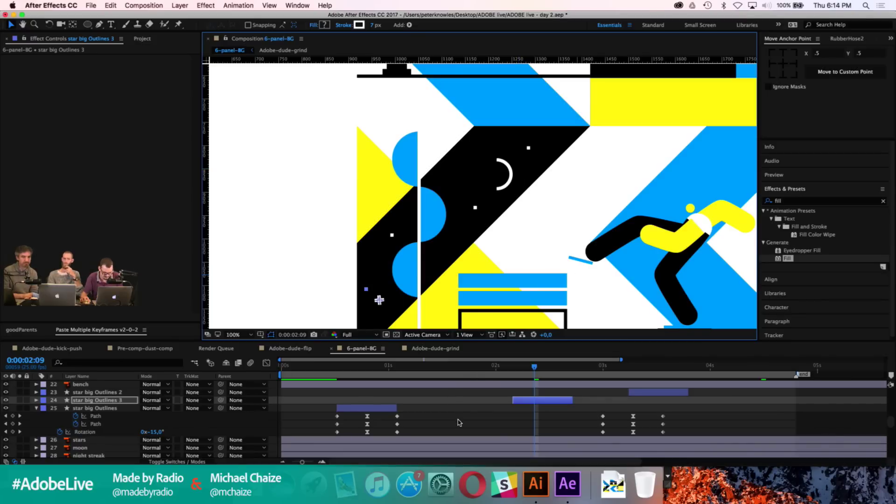
Step: Draw a tiny ellipse on a new shape layer at the front tip of the grinding skater's board, beside the rail
{"action": "left_click_drag", "start_coordinate": [642, 154], "coordinate": [535, 148]}
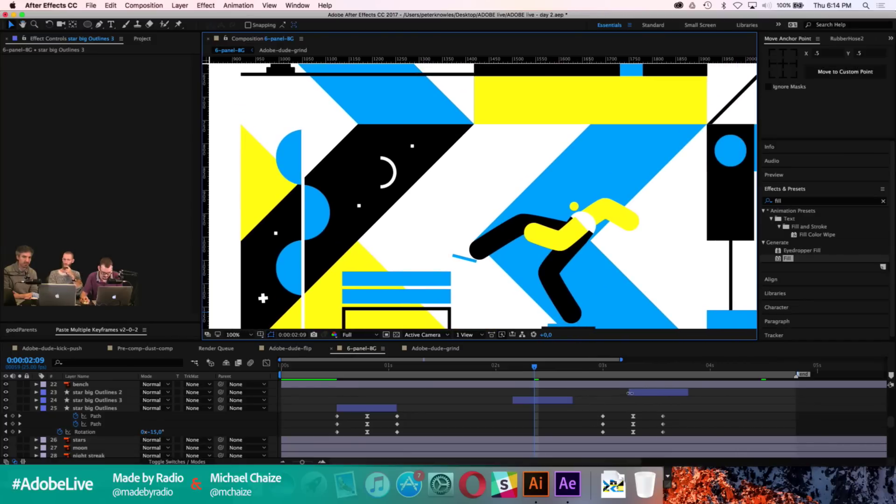
{"action": "left_click_drag", "start_coordinate": [647, 177], "coordinate": [407, 281]}
{"action": "scroll", "coordinate": [415, 234], "scroll_direction": "up", "scroll_amount": 1}
{"action": "scroll", "coordinate": [452, 198], "scroll_direction": "up", "scroll_amount": 1}
{"action": "left_click_drag", "start_coordinate": [452, 194], "coordinate": [420, 158]}
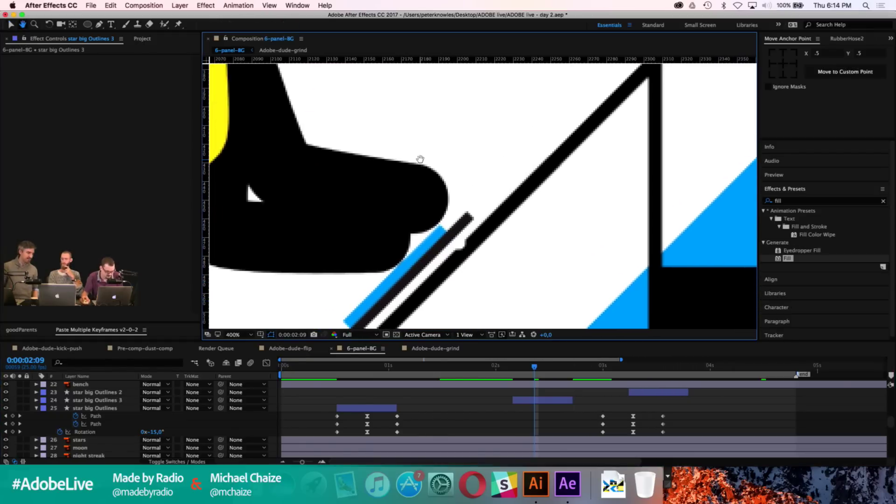
{"action": "left_click", "coordinate": [87, 24]}
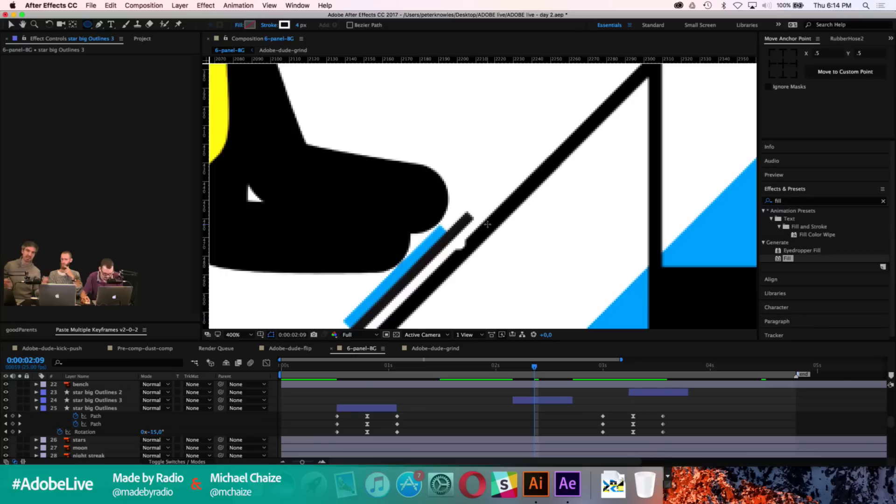
{"action": "left_click_drag", "start_coordinate": [463, 226], "coordinate": [470, 234]}
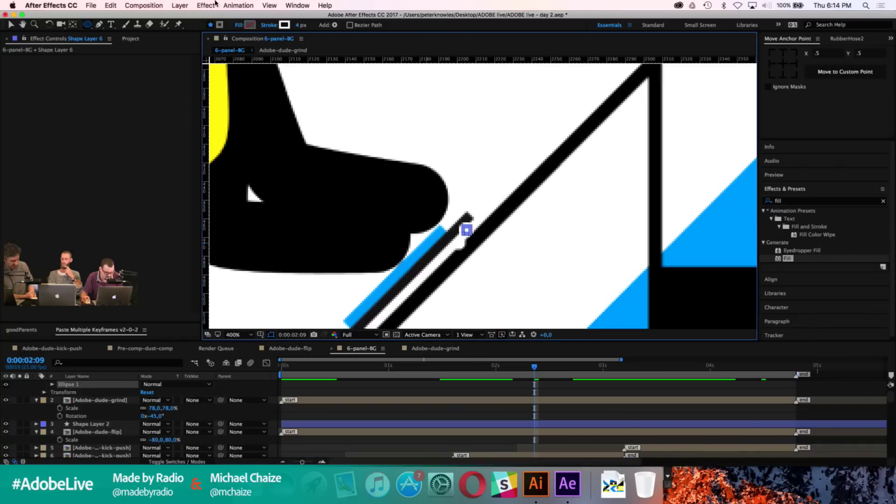
Step: Remove the ellipse's stroke and fill it with the yellow sampled from the skater's clothing
{"action": "left_click_drag", "start_coordinate": [241, 112], "coordinate": [321, 138]}
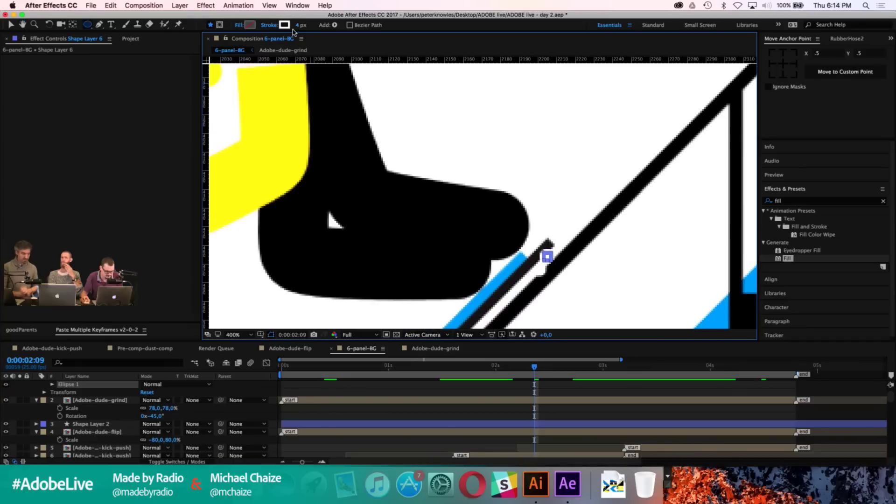
{"action": "left_click", "coordinate": [269, 25]}
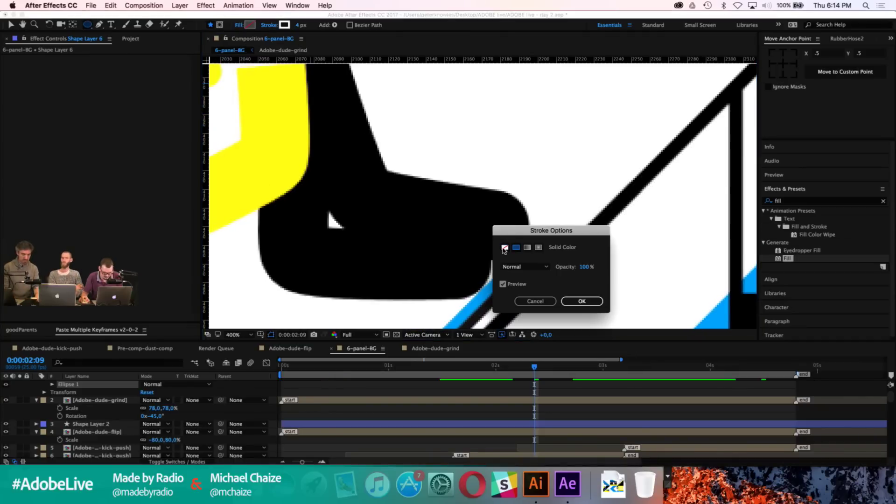
{"action": "left_click", "coordinate": [505, 247]}
{"action": "key", "text": "Return"}
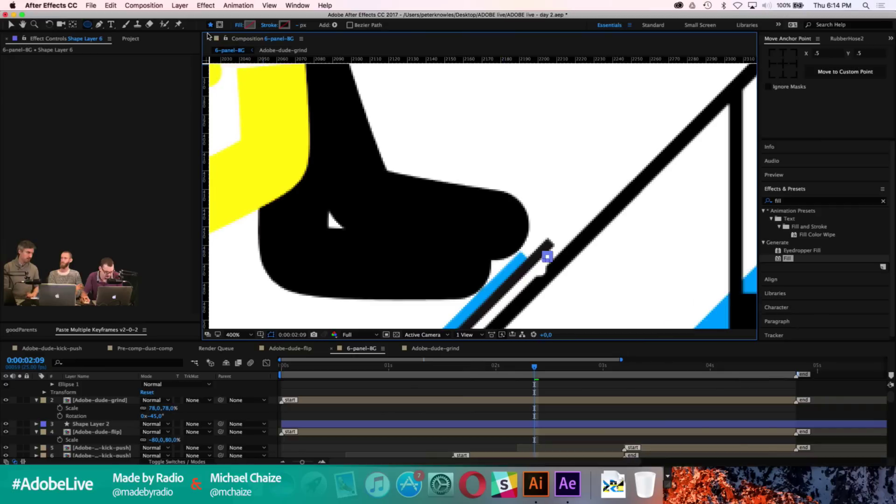
{"action": "left_click", "coordinate": [250, 25]}
{"action": "left_click", "coordinate": [441, 301]}
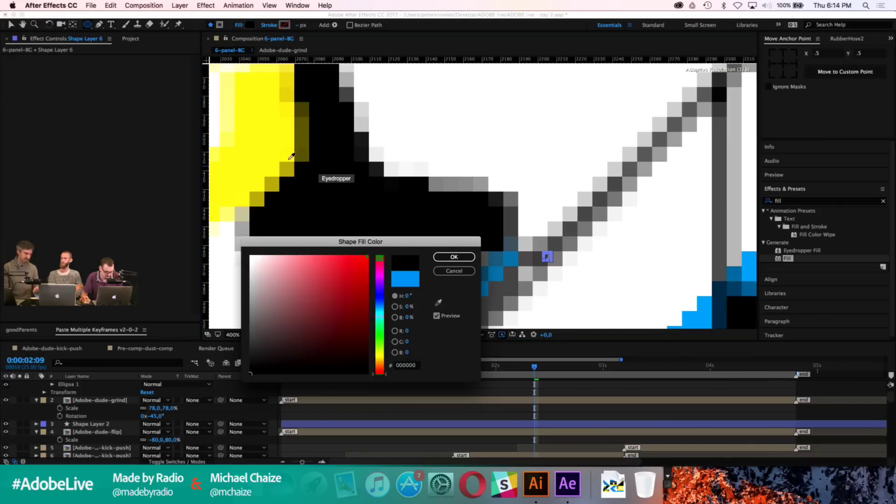
{"action": "left_click", "coordinate": [257, 150]}
{"action": "left_click", "coordinate": [452, 257]}
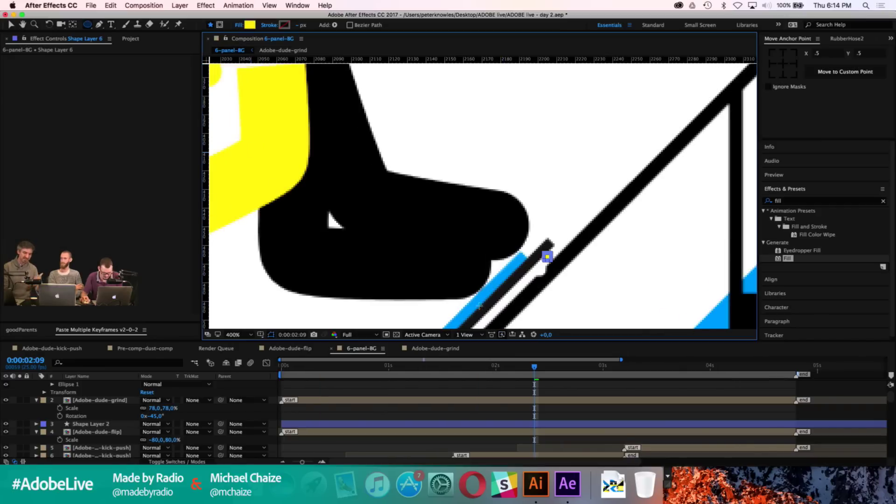
Step: Centre the anchor point of Shape Layer 6 on its ellipse
{"action": "left_click_drag", "start_coordinate": [616, 178], "coordinate": [576, 164]}
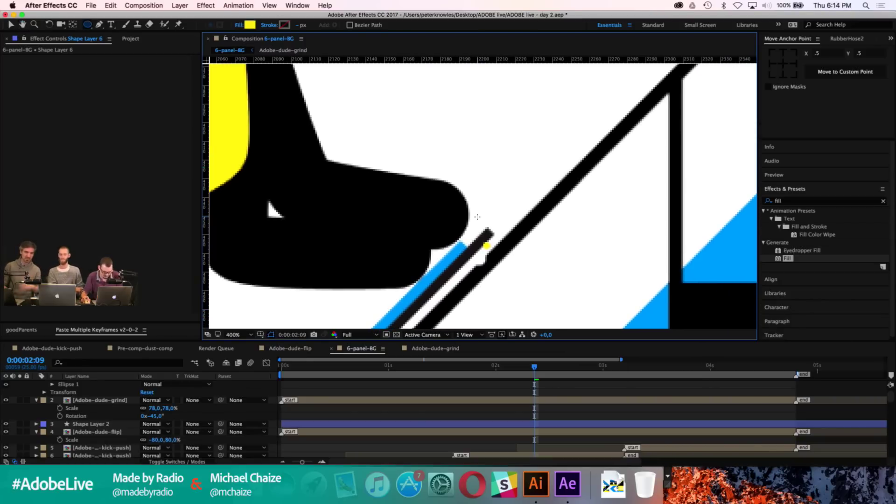
{"action": "key", "text": "v"}
{"action": "scroll", "coordinate": [471, 416], "scroll_direction": "up", "scroll_amount": 1}
{"action": "left_click", "coordinate": [480, 384]}
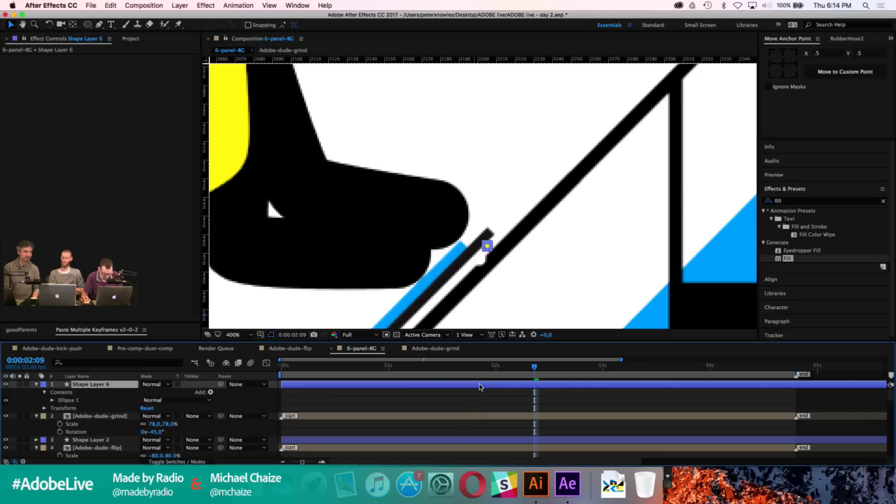
{"action": "left_click", "coordinate": [780, 68]}
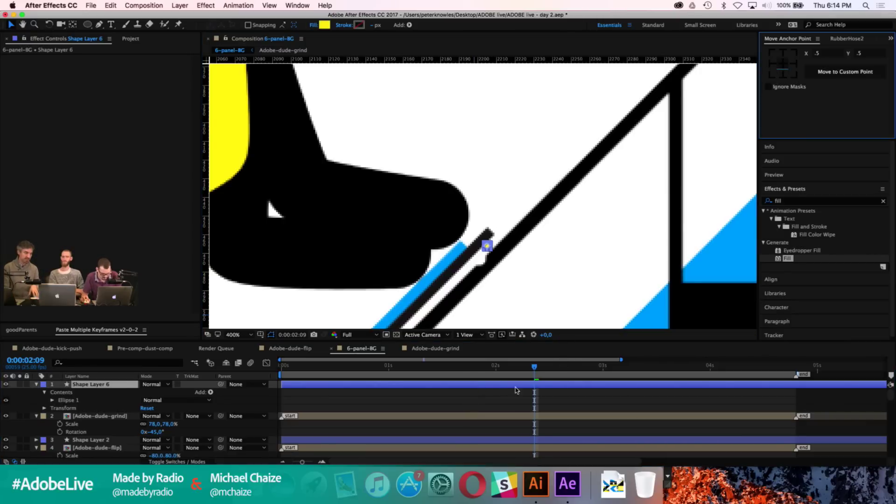
Step: Add Position and Scale keyframes to Shape Layer 6 at 0:00:02:09
{"action": "left_click", "coordinate": [489, 406]}
{"action": "key", "text": "u"}
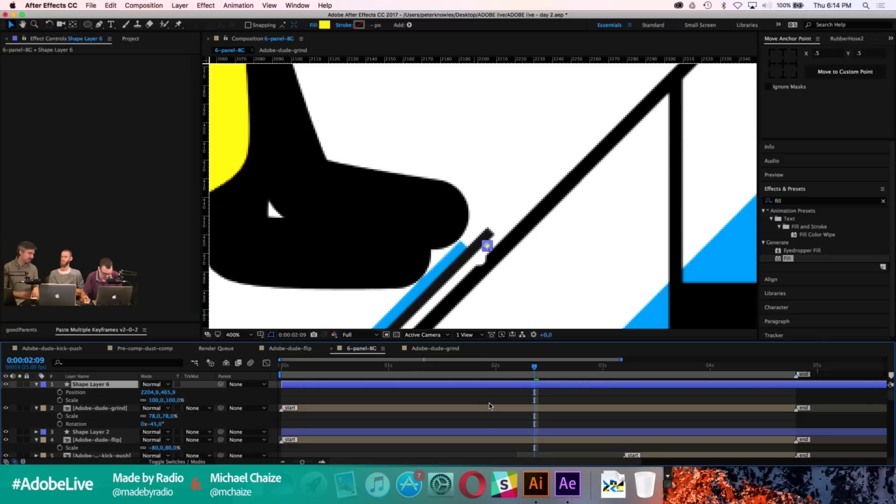
{"action": "left_click", "coordinate": [59, 392]}
{"action": "left_click", "coordinate": [59, 400]}
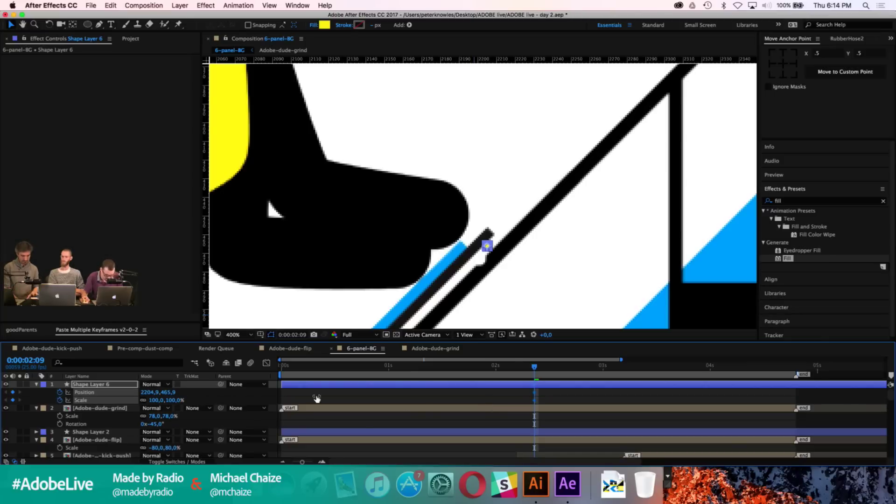
Step: Move the yellow dot diagonally up along the rail to about 2247, 418 at 0:00:02:19
{"action": "left_click", "coordinate": [526, 400]}
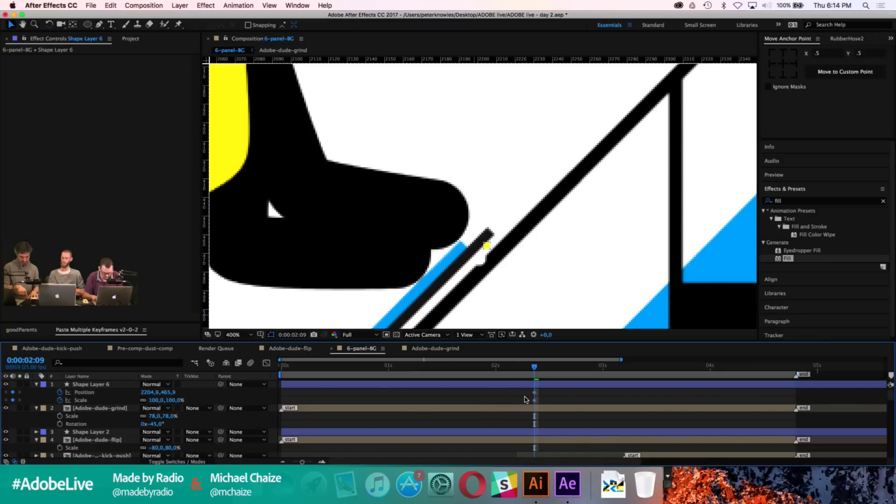
{"action": "key", "text": "shift+Page_Down"}
{"action": "key", "text": "h"}
{"action": "left_click_drag", "start_coordinate": [586, 183], "coordinate": [564, 194]}
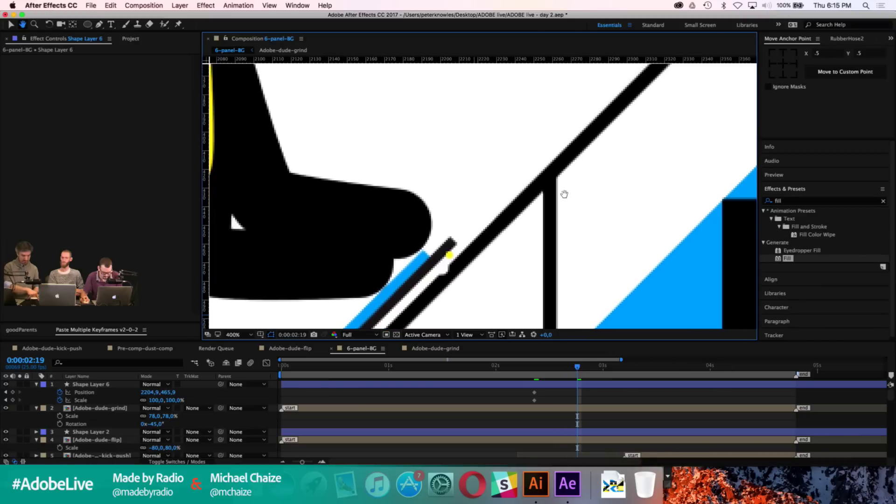
{"action": "key", "text": "v"}
{"action": "left_click", "coordinate": [549, 384]}
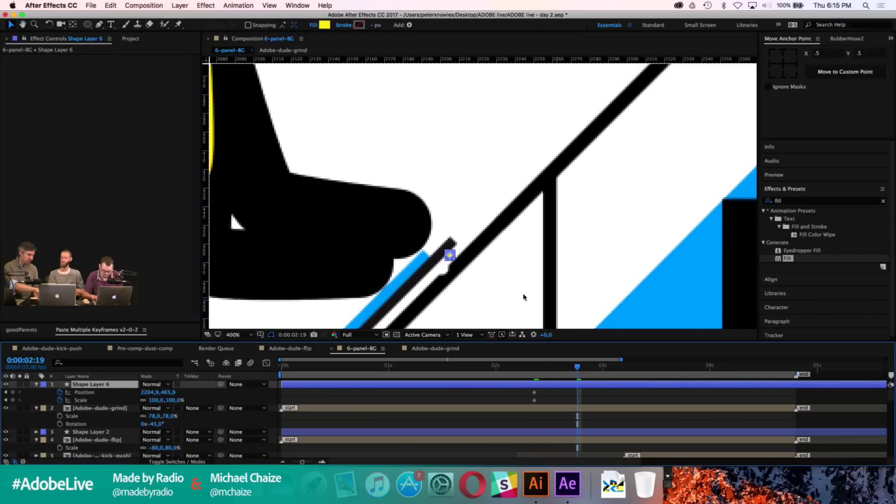
{"action": "key", "text": "shift+Right"}
{"action": "key", "text": "shift+Up"}
{"action": "key", "text": "shift+Up"}
{"action": "key", "text": "shift+Right"}
{"action": "key", "text": "shift+Up"}
{"action": "key", "text": "shift+Right"}
{"action": "key", "text": "shift+Up"}
{"action": "key", "text": "shift+Right"}
{"action": "key", "text": "shift+Up"}
{"action": "key", "text": "shift+Right"}
{"action": "key", "text": "shift+Up"}
{"action": "key", "text": "shift+Right"}
{"action": "key", "text": "shift+Up"}
{"action": "key", "text": "shift+Right"}
{"action": "key", "text": "shift+Up"}
{"action": "key", "text": "shift+Right"}
{"action": "key", "text": "shift+Up"}
{"action": "key", "text": "shift+Right"}
{"action": "key", "text": "shift+Up"}
{"action": "key", "text": "shift+Right"}
{"action": "key", "text": "shift+Up"}
{"action": "key", "text": "shift+Right"}
{"action": "key", "text": "shift+Up"}
{"action": "key", "text": "shift+Right"}
{"action": "key", "text": "shift+Up"}
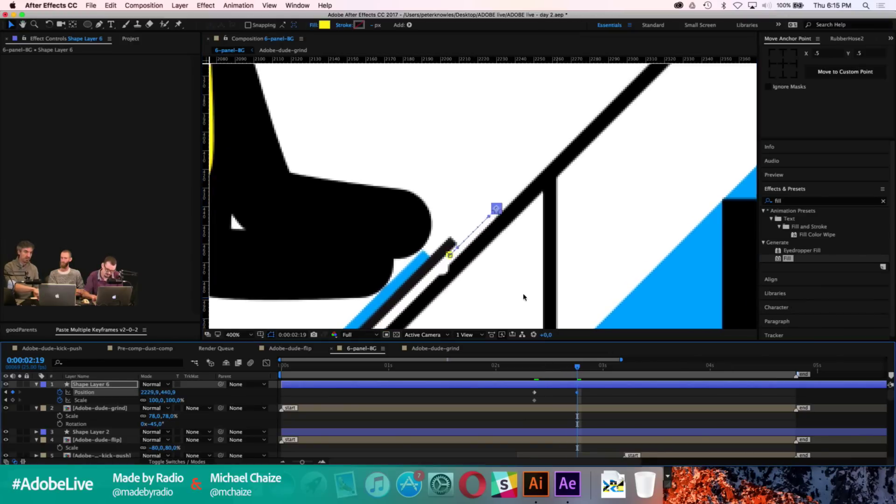
{"action": "key", "text": "shift+Right"}
{"action": "key", "text": "shift+Up"}
{"action": "key", "text": "shift+Right"}
{"action": "key", "text": "shift+Up"}
{"action": "key", "text": "shift+Right"}
{"action": "key", "text": "shift+Up"}
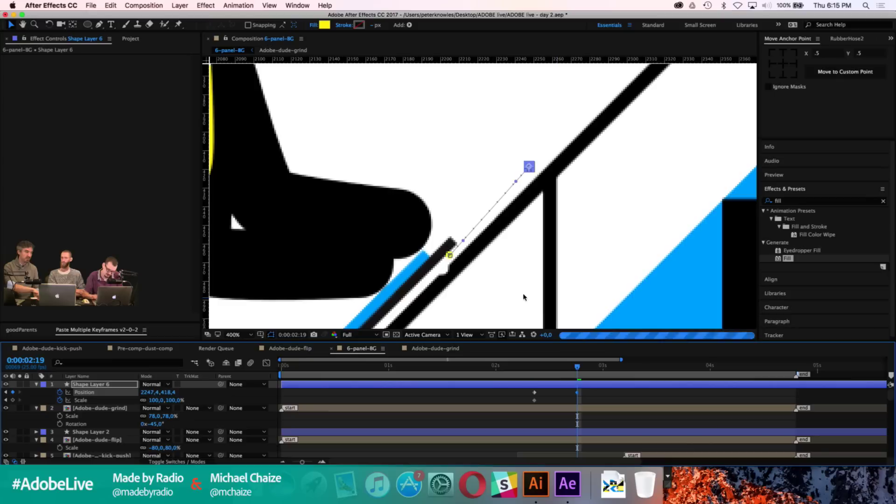
Step: Bend the dot's motion path into an upward arc and place its end point at about 2242, 413
{"action": "left_click_drag", "start_coordinate": [463, 241], "coordinate": [464, 220]}
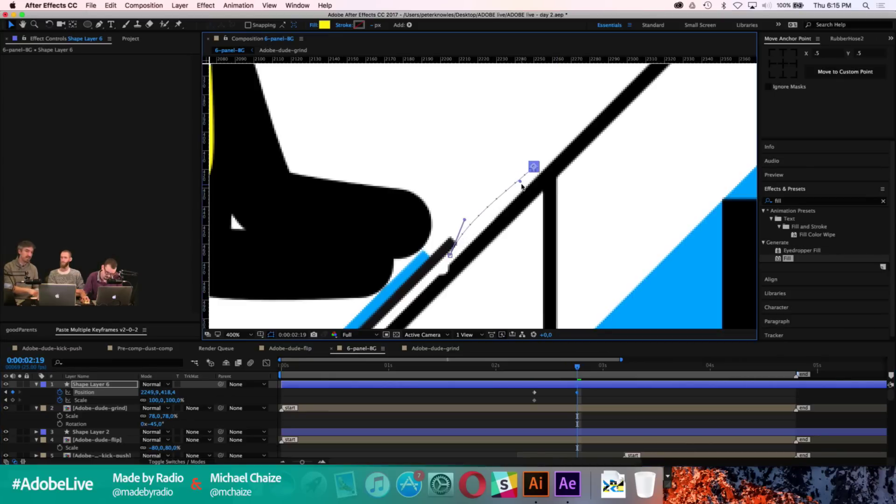
{"action": "left_click_drag", "start_coordinate": [522, 162], "coordinate": [509, 176]}
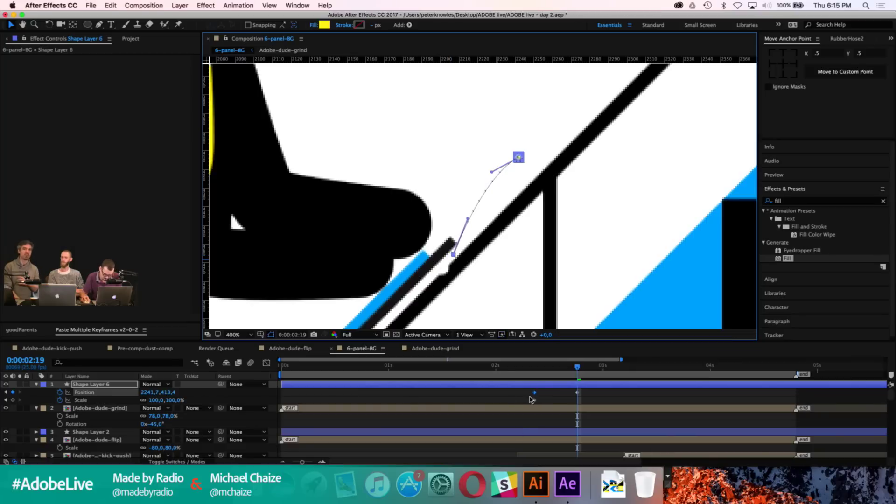
Step: Keyframe Shape Layer 6's Scale at 100% at 0:00:02:15 and at 0% at 0:00:02:20
{"action": "left_click", "coordinate": [562, 371]}
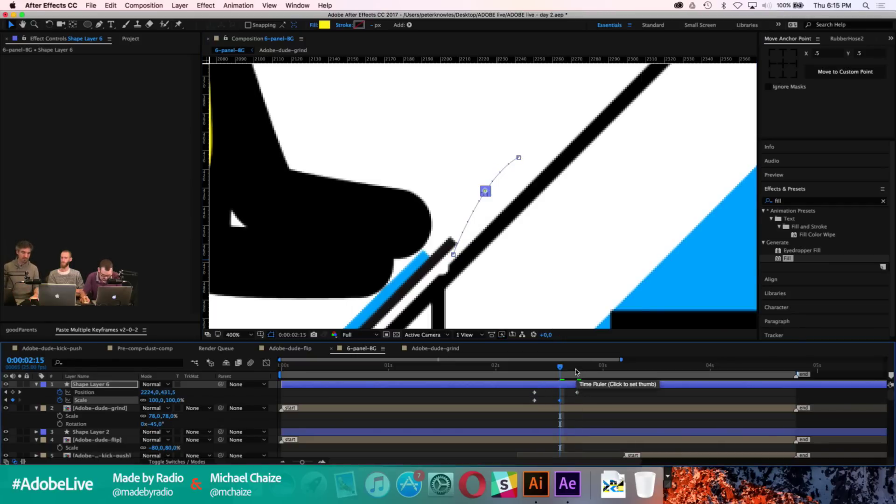
{"action": "left_click_drag", "start_coordinate": [560, 368], "coordinate": [581, 367]}
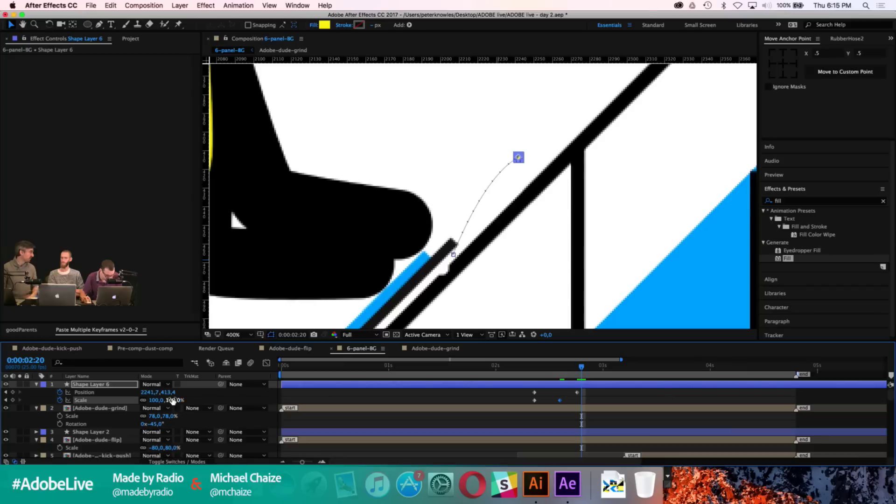
{"action": "type", "text": "0"}
{"action": "key", "text": "Return"}
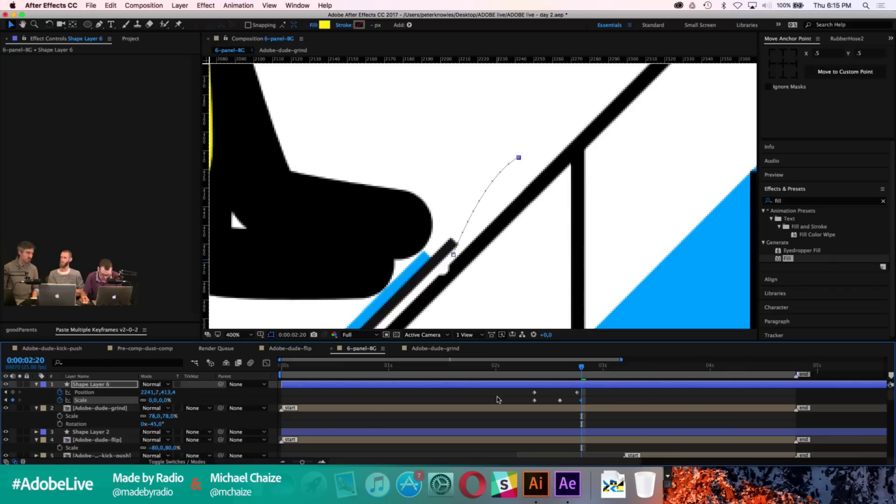
Step: Easy-ease Shape Layer 6's last Position keyframe and raise its speed to about 77 px/sec in the speed graph
{"action": "left_click", "coordinate": [578, 393]}
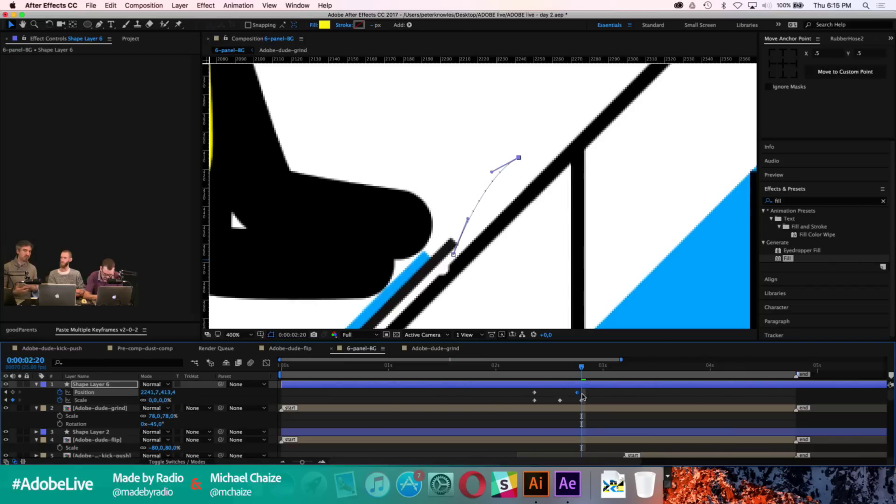
{"action": "key", "text": "F9"}
{"action": "left_click", "coordinate": [266, 362]}
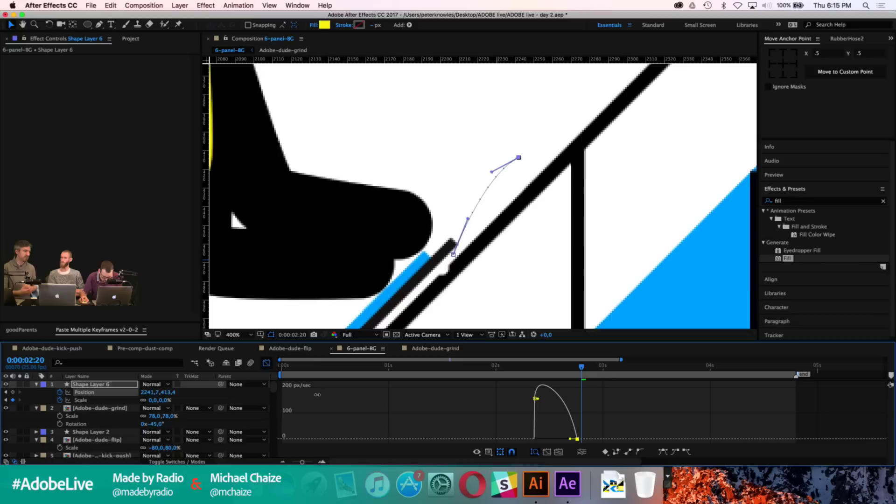
{"action": "left_click", "coordinate": [577, 435]}
{"action": "left_click_drag", "start_coordinate": [577, 433], "coordinate": [578, 419]}
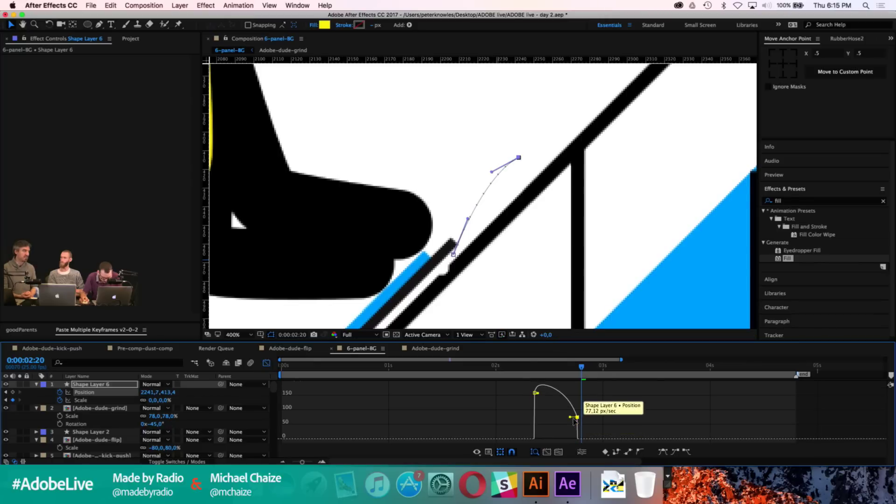
Step: Preview the spark animation from 0:00:02:06 with the composition at 100% magnification
{"action": "left_click_drag", "start_coordinate": [502, 366], "coordinate": [522, 368]}
{"action": "key", "text": "slash"}
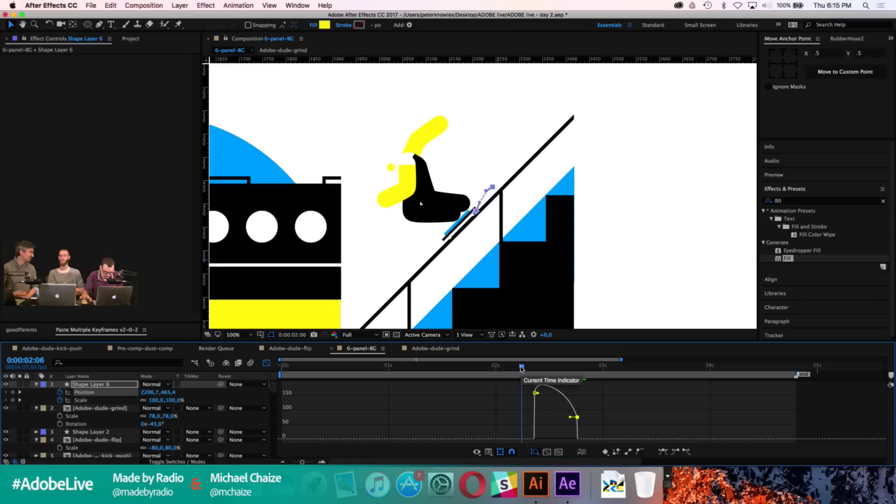
{"action": "key", "text": "space"}
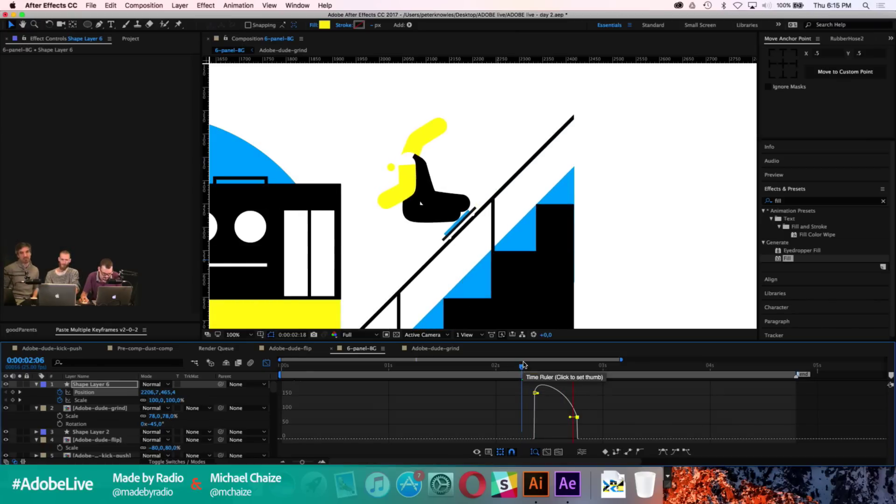
{"action": "key", "text": "space"}
{"action": "key", "text": "space"}
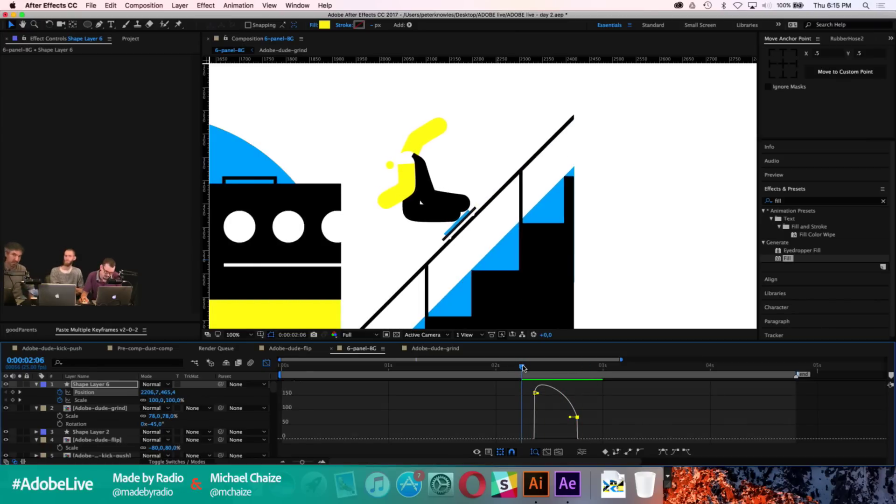
{"action": "key", "text": "space"}
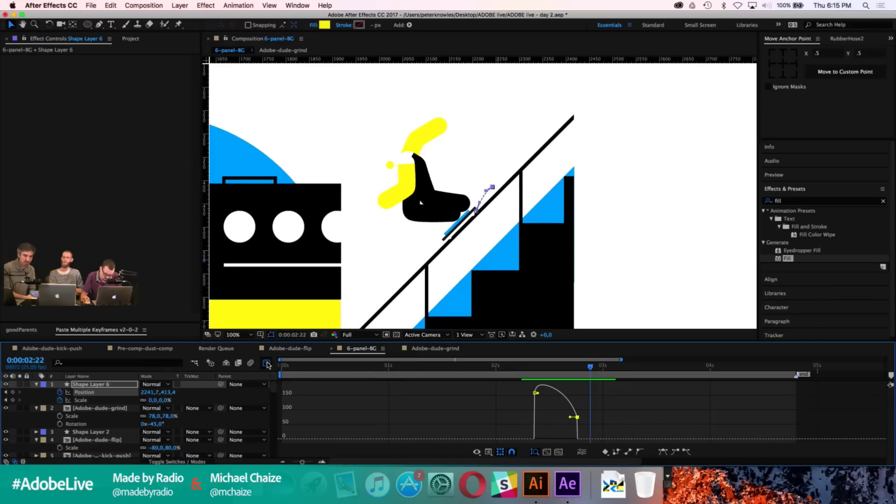
Step: Lower the end point of Shape Layer 6's motion path to about 2242, 423 at 0:00:02:19
{"action": "left_click", "coordinate": [267, 363]}
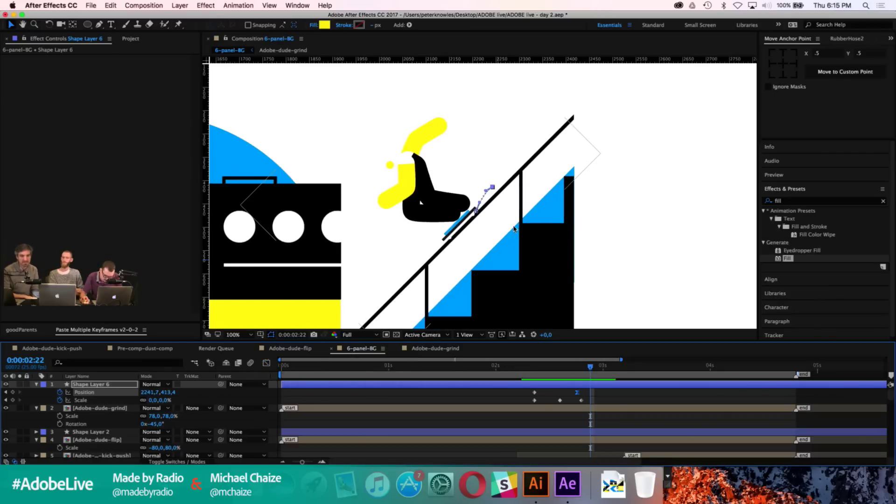
{"action": "left_click", "coordinate": [577, 372]}
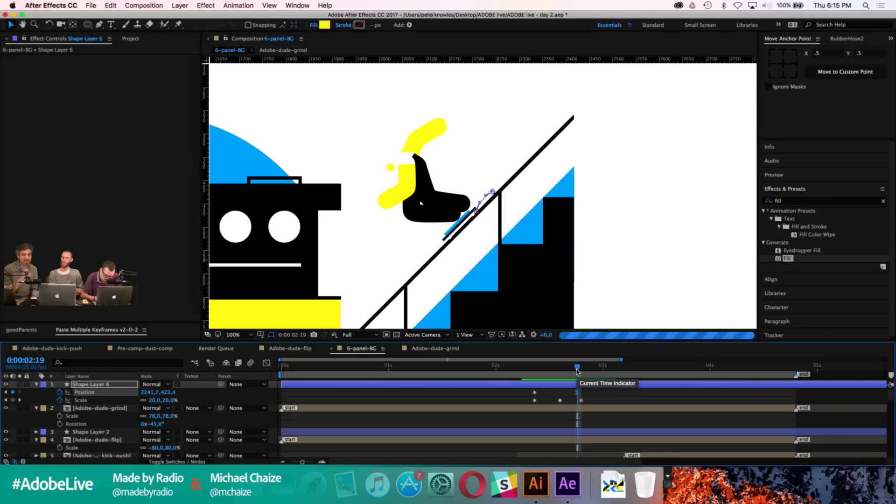
{"action": "left_click_drag", "start_coordinate": [577, 372], "coordinate": [531, 370]}
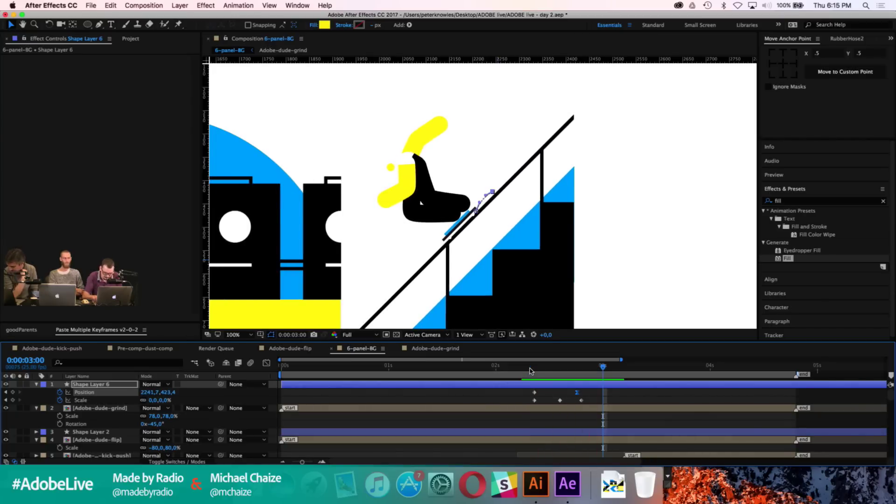
Step: Move Shape Layer 6's last Position keyframe and last two Scale keyframes three frames earlier, then preview from 0:00:02:08
{"action": "key", "text": "period"}
{"action": "key", "text": "period"}
{"action": "left_click_drag", "start_coordinate": [557, 393], "coordinate": [588, 404]}
{"action": "key", "text": "alt+Left"}
{"action": "key", "text": "alt+Left"}
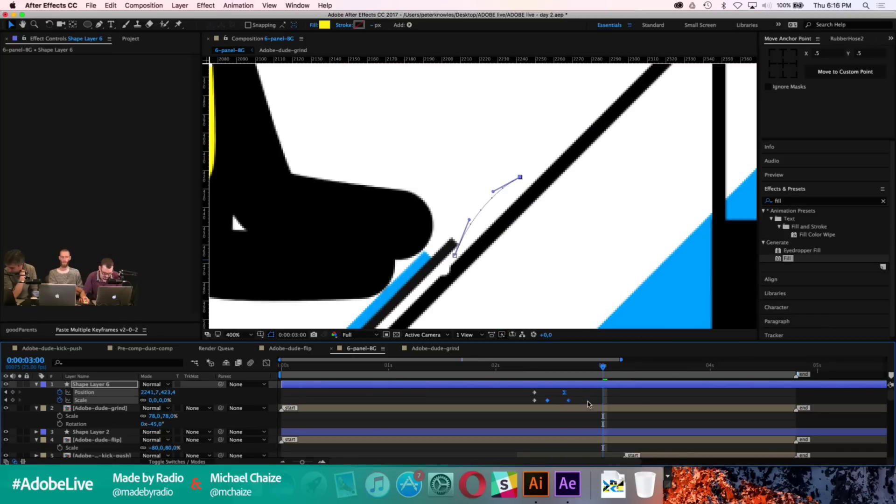
{"action": "left_click", "coordinate": [531, 367]}
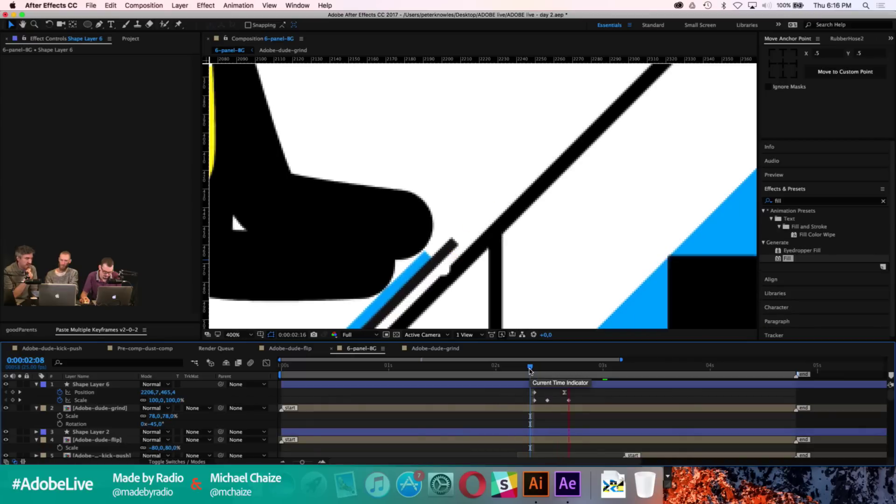
Step: Trim Shape Layer 6 to start at 0:00:02:09 and end at 0:00:02:17
{"action": "left_click_drag", "start_coordinate": [530, 371], "coordinate": [535, 372]}
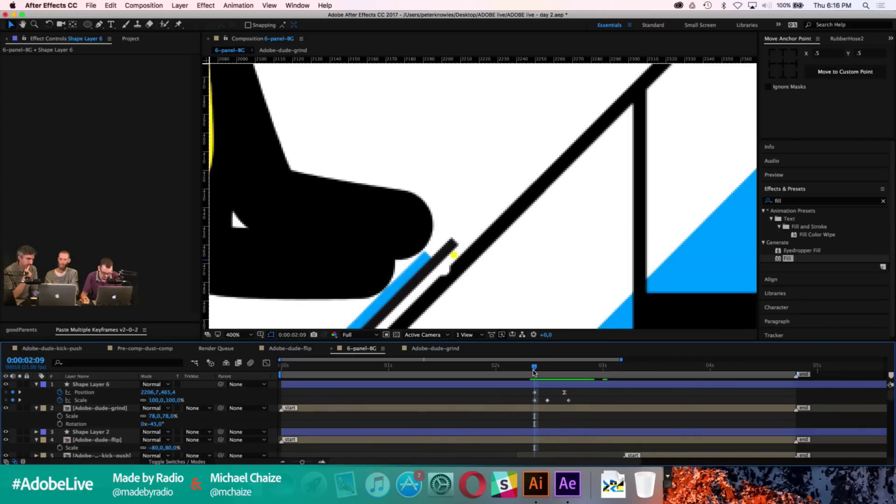
{"action": "left_click", "coordinate": [548, 386]}
{"action": "key", "text": "alt+bracketleft"}
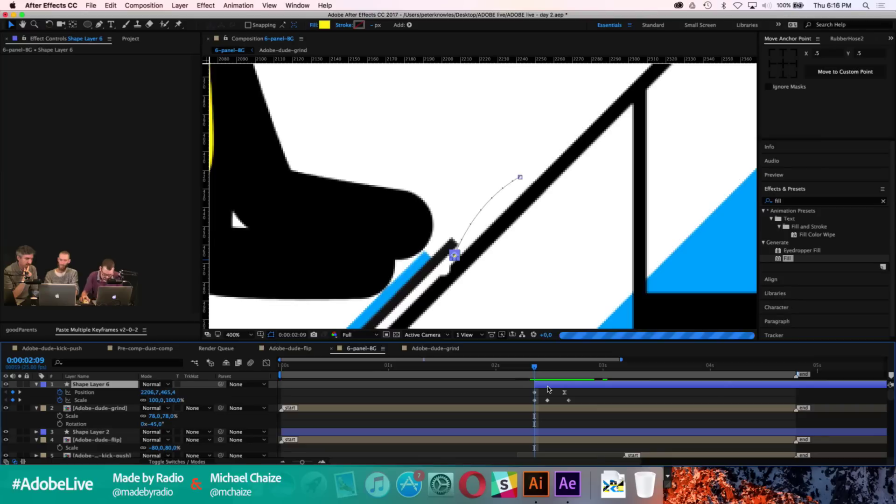
{"action": "left_click", "coordinate": [569, 372]}
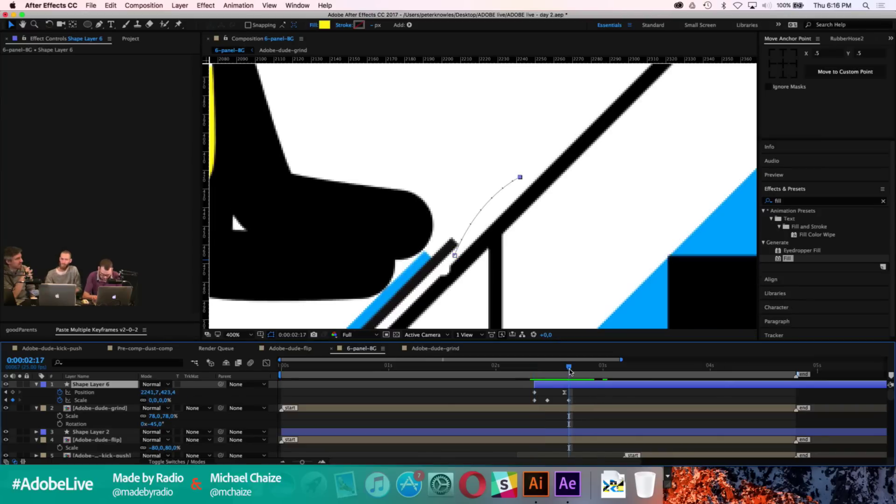
{"action": "key", "text": "alt+bracketright"}
{"action": "left_click", "coordinate": [572, 389]}
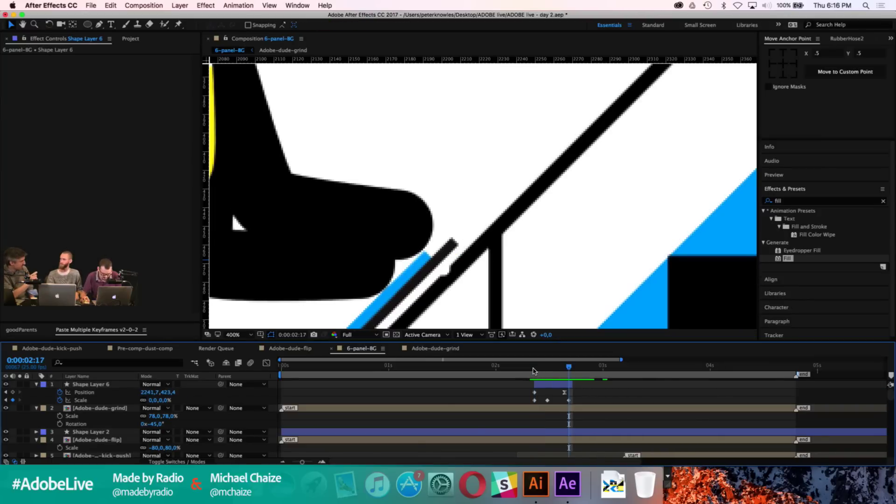
Step: Duplicate Shape Layer 6 and reshape the copy's motion path into a lower arc ending at about 2245, 436
{"action": "left_click", "coordinate": [534, 369]}
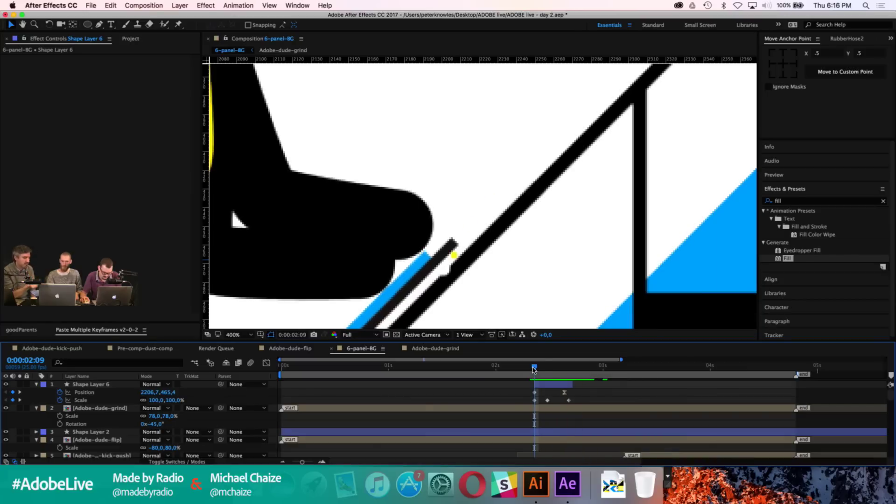
{"action": "left_click", "coordinate": [541, 369]}
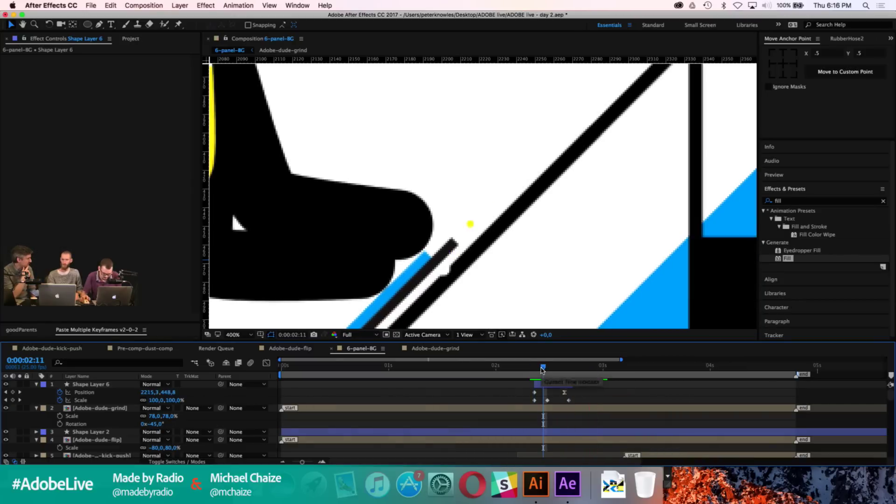
{"action": "left_click", "coordinate": [540, 367]}
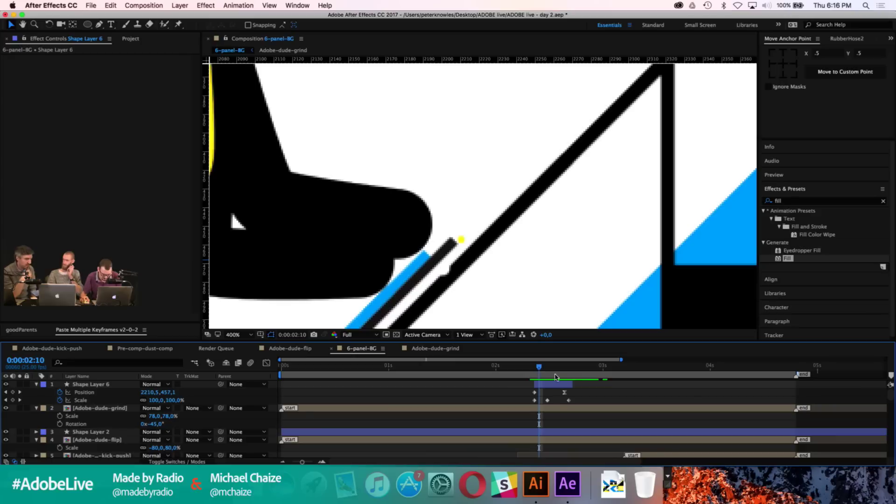
{"action": "left_click", "coordinate": [551, 388]}
{"action": "key", "text": "super+d"}
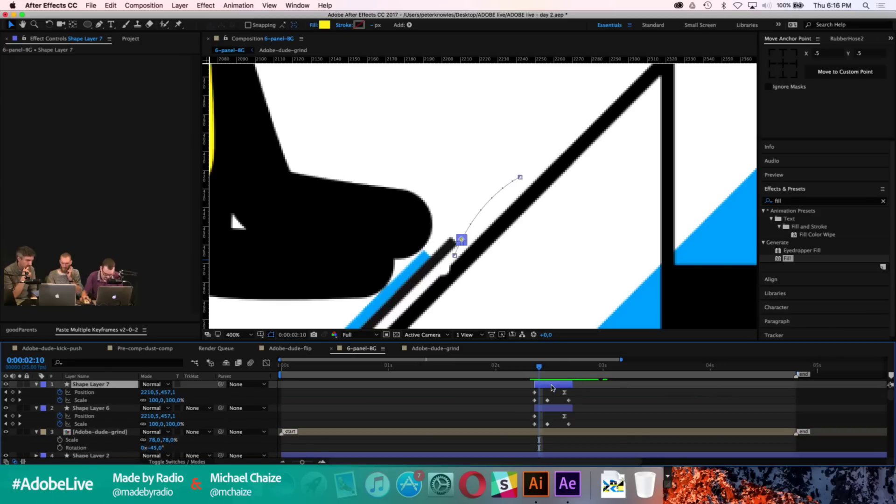
{"action": "left_click", "coordinate": [565, 393]}
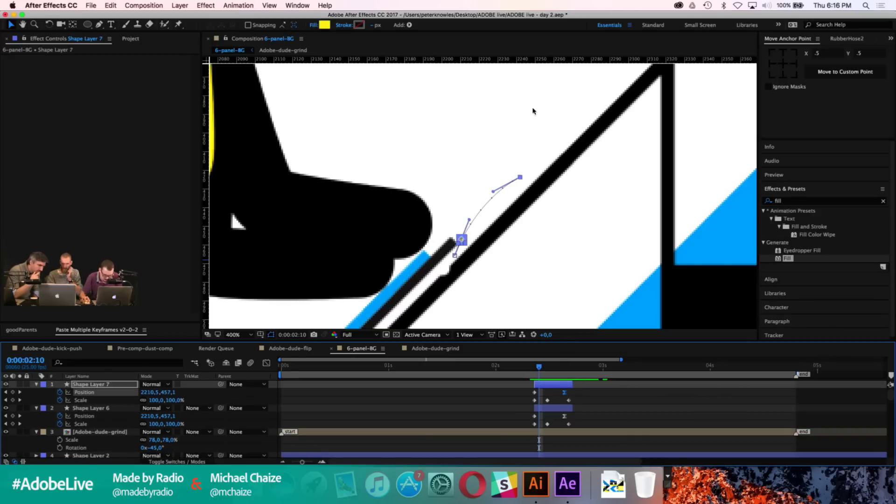
{"action": "left_click", "coordinate": [520, 178]}
{"action": "left_click_drag", "start_coordinate": [526, 185], "coordinate": [498, 205]}
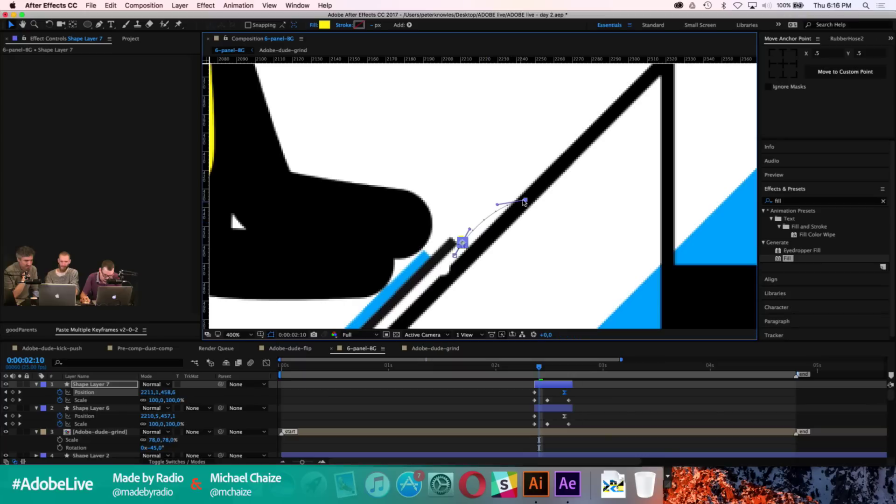
Step: Shift Shape Layer 7 two frames later so it starts at 0:00:02:11, previewing the offset between moves
{"action": "left_click", "coordinate": [500, 396]}
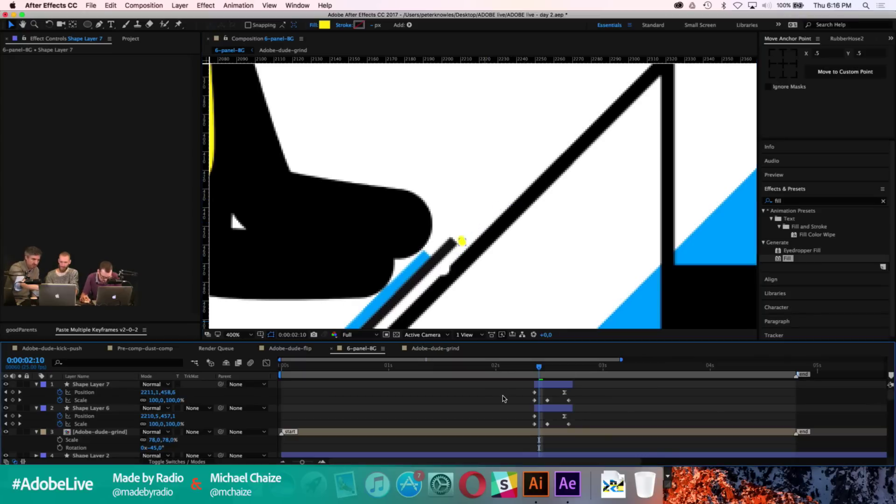
{"action": "left_click_drag", "start_coordinate": [547, 386], "coordinate": [551, 386]}
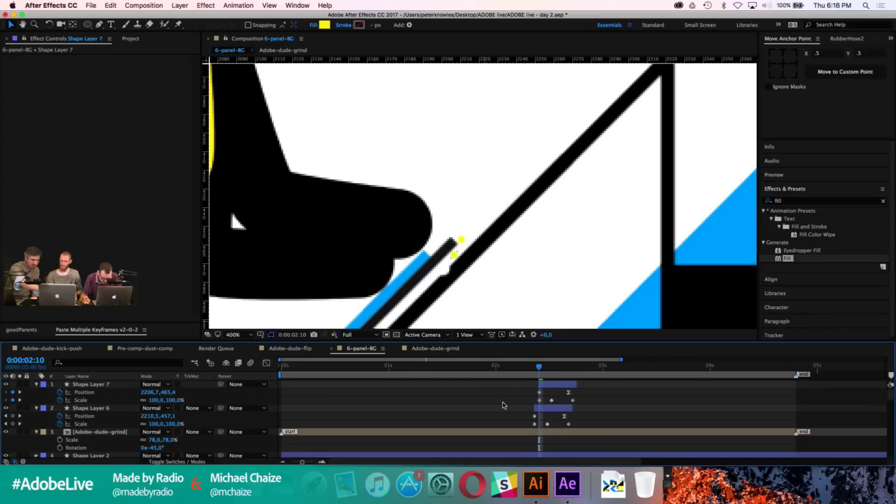
{"action": "left_click", "coordinate": [525, 369]}
{"action": "key", "text": "space"}
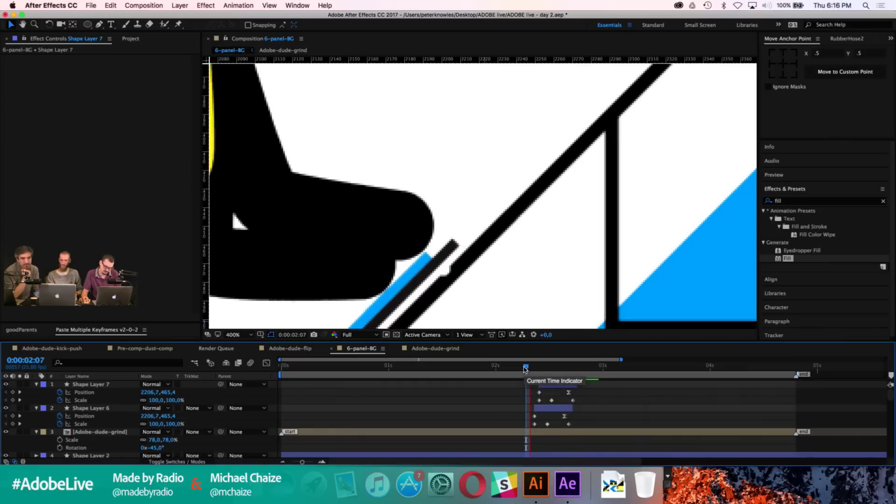
{"action": "key", "text": "space"}
{"action": "left_click_drag", "start_coordinate": [551, 386], "coordinate": [555, 387]}
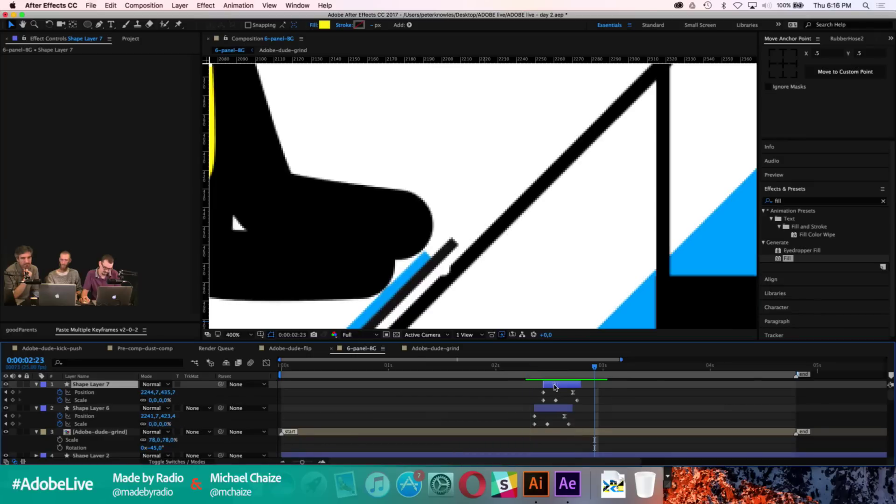
Step: Preview the two staggered sparks from just before 0:00:02:09
{"action": "left_click", "coordinate": [524, 372]}
{"action": "key", "text": "space"}
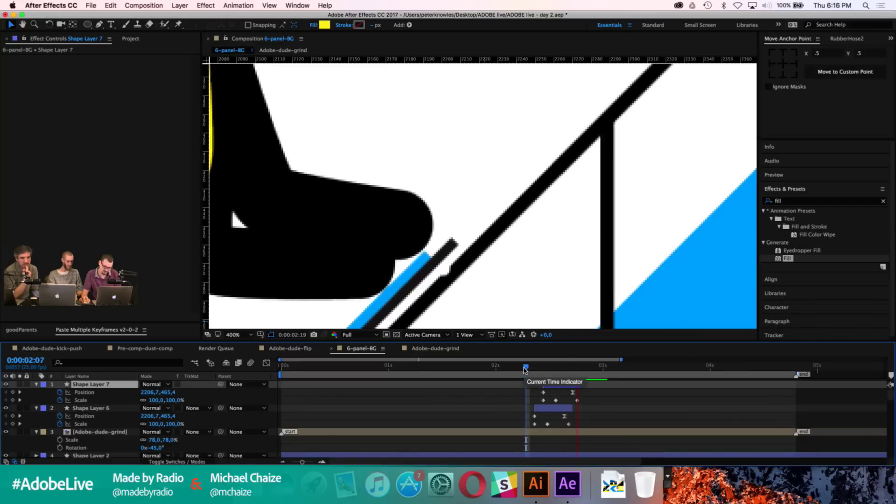
{"action": "key", "text": "space"}
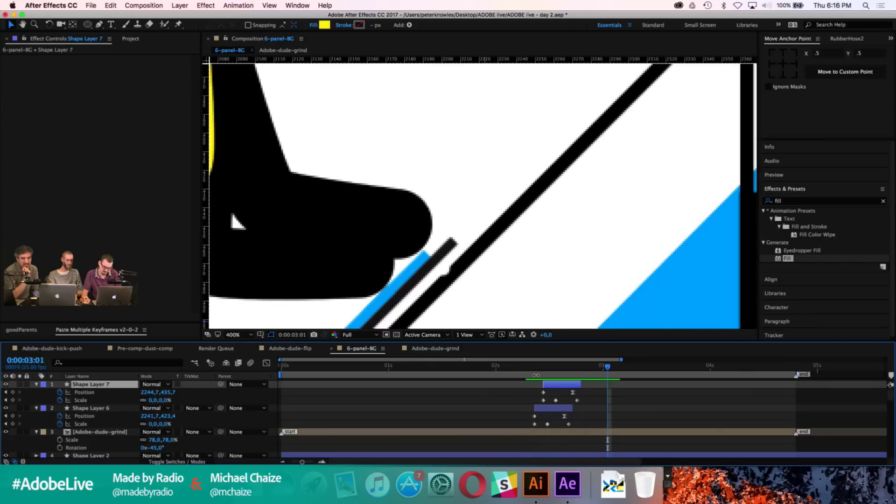
{"action": "left_click", "coordinate": [529, 371]}
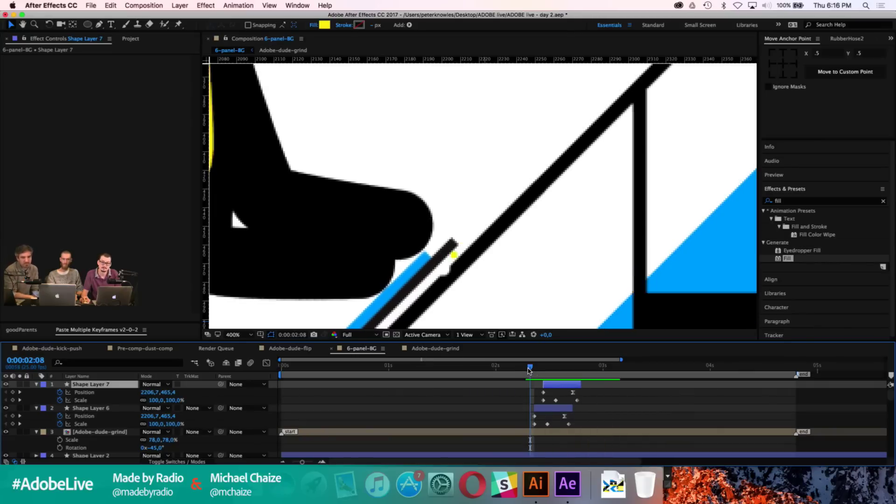
{"action": "key", "text": "space"}
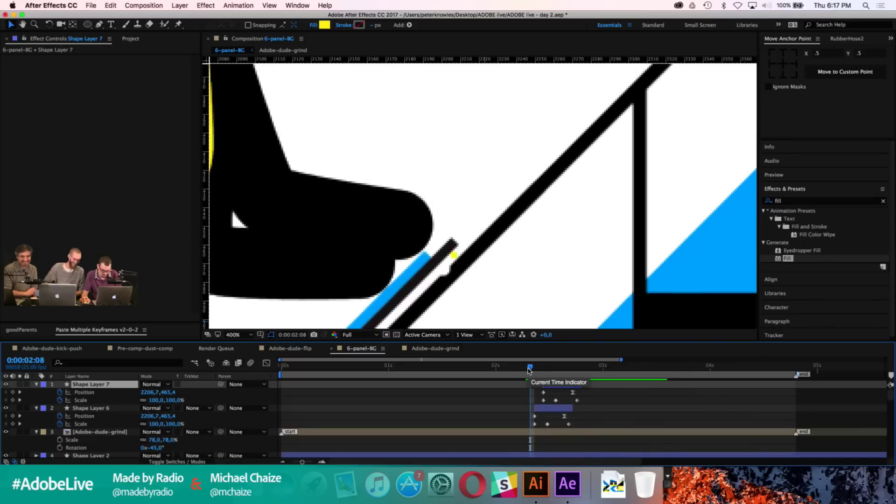
{"action": "key", "text": "space"}
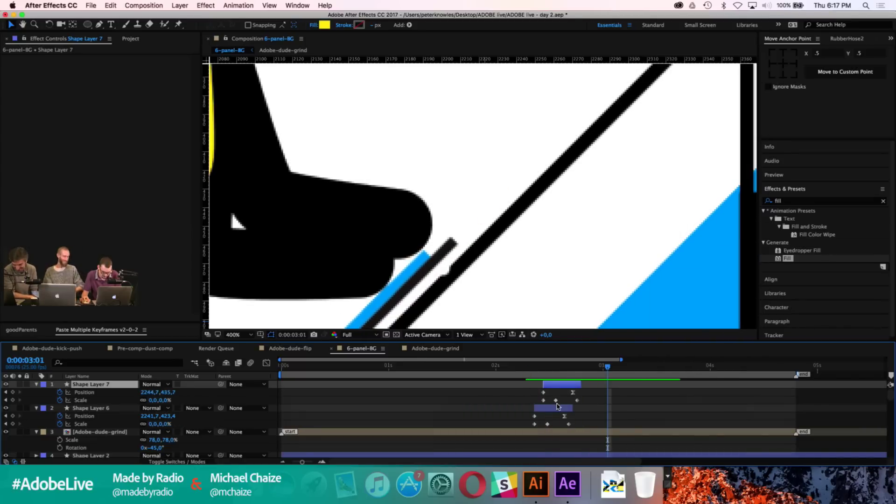
Step: Move the end point of Shape Layer 7's motion path to about 2246, 433 and preview both sparks from 0:00:02:09
{"action": "left_click", "coordinate": [571, 392]}
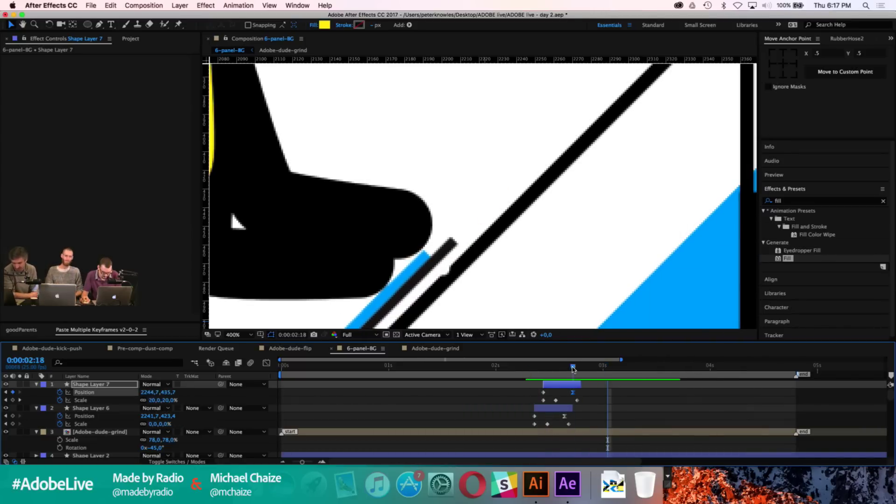
{"action": "left_click_drag", "start_coordinate": [528, 204], "coordinate": [531, 199]}
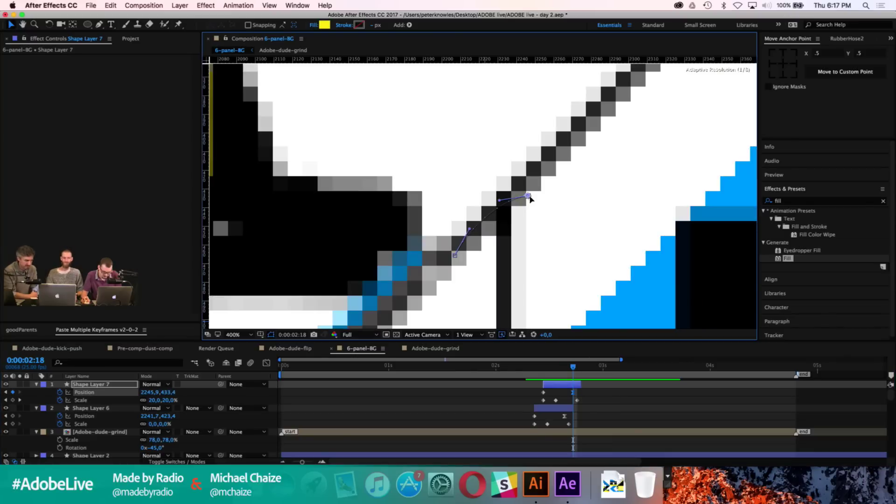
{"action": "left_click", "coordinate": [535, 370]}
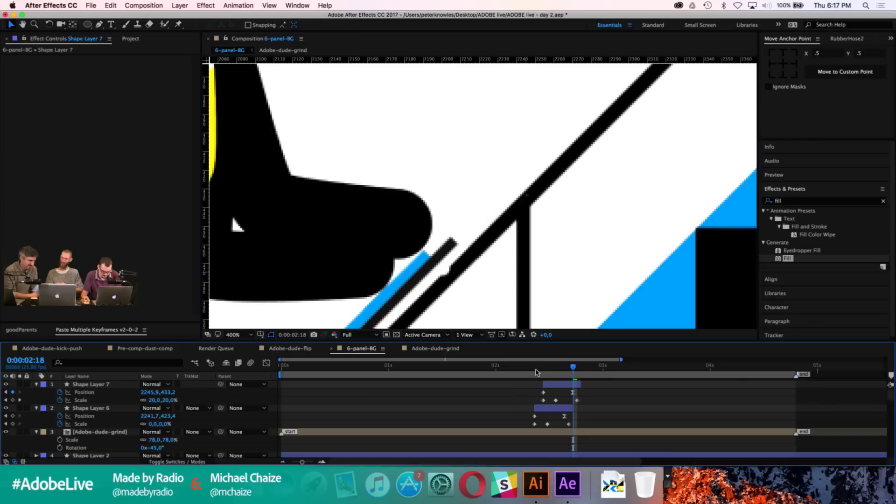
{"action": "key", "text": "space"}
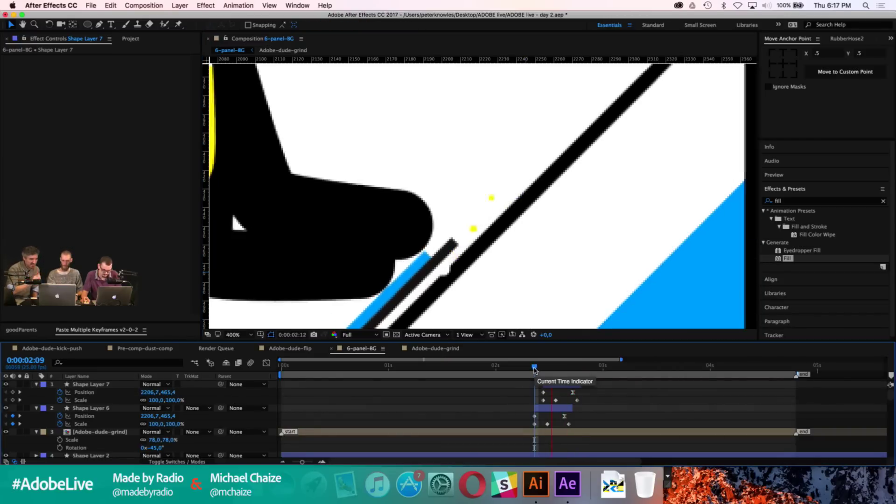
{"action": "key", "text": "space"}
{"action": "key", "text": "space"}
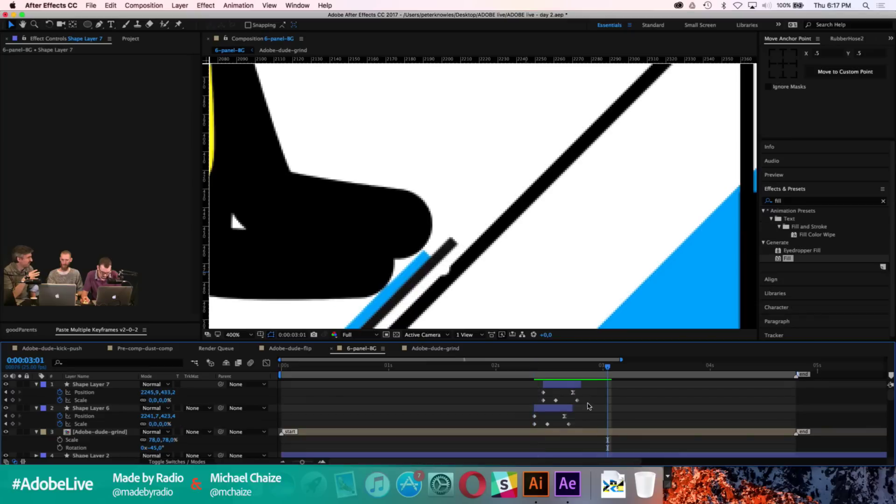
Step: Duplicate Shape Layers 6 and 7, stack the copies on top, shift them six frames later, and preview from 0:00:02:09
{"action": "left_click", "coordinate": [560, 408]}
{"action": "left_click", "coordinate": [560, 387], "text": "shift"}
{"action": "key", "text": "super+d"}
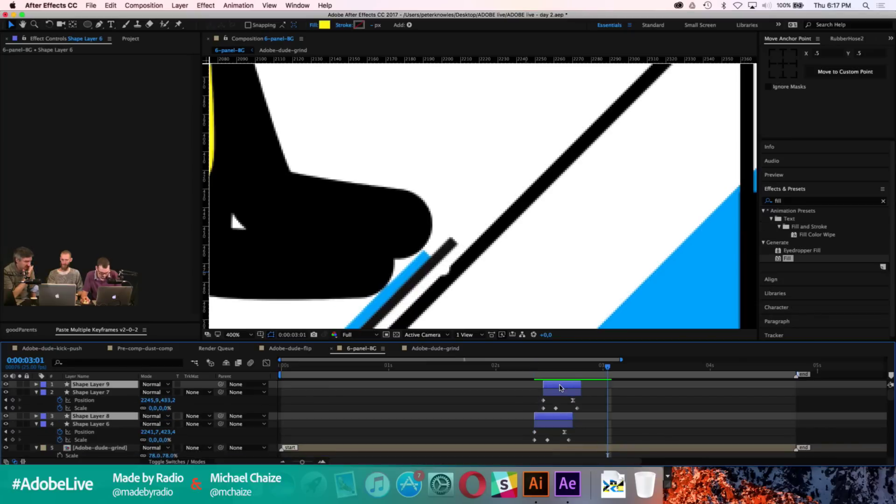
{"action": "key", "text": "super+bracketright"}
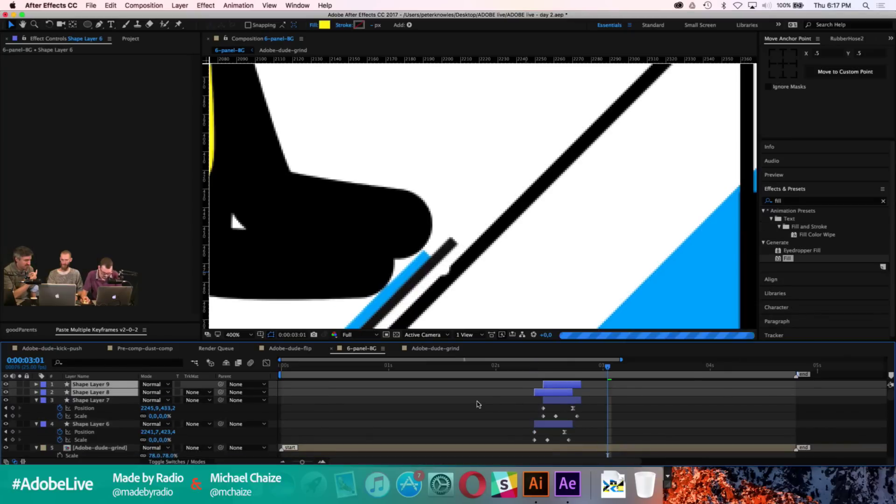
{"action": "left_click_drag", "start_coordinate": [579, 392], "coordinate": [592, 392]}
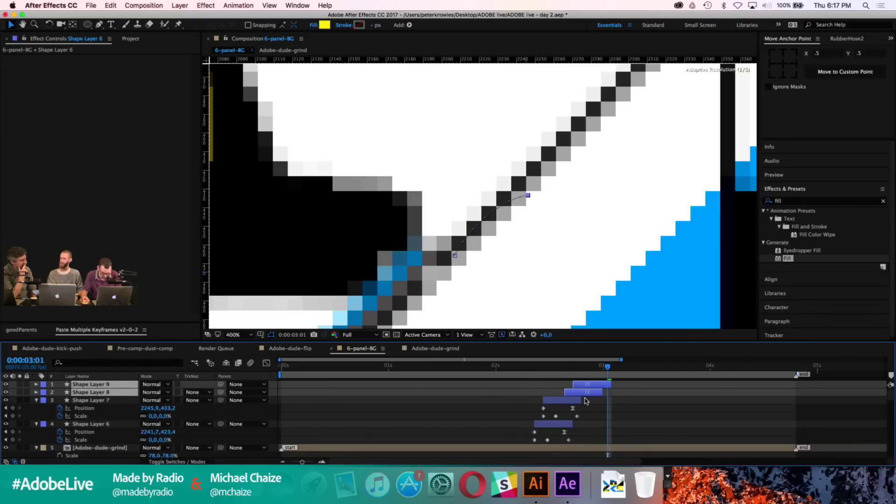
{"action": "key", "text": "F2"}
{"action": "left_click", "coordinate": [535, 367]}
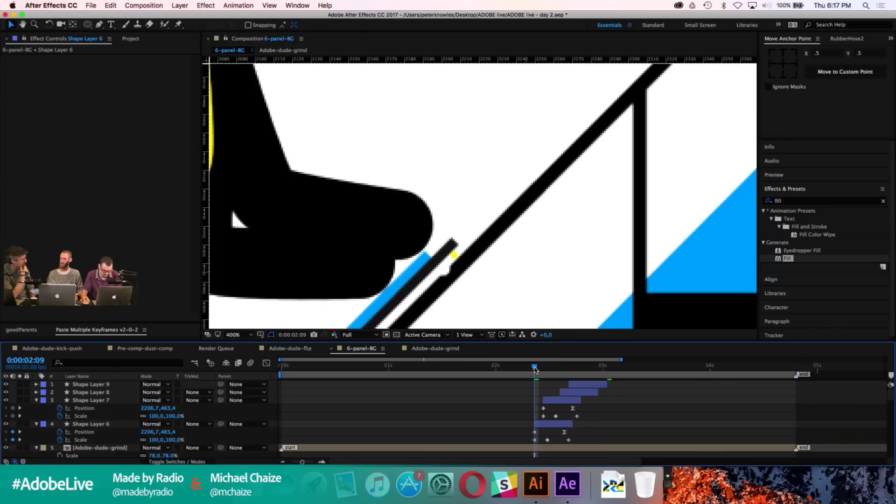
{"action": "key", "text": "space"}
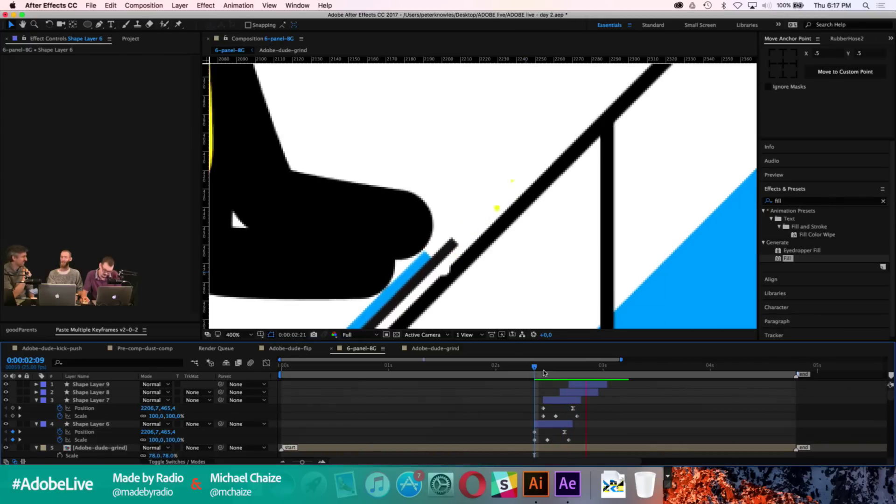
{"action": "key", "text": "space"}
Step: Shift Shape Layer 9 one frame later and preview the four sparks at 100% view
{"action": "left_click_drag", "start_coordinate": [580, 387], "coordinate": [584, 388]}
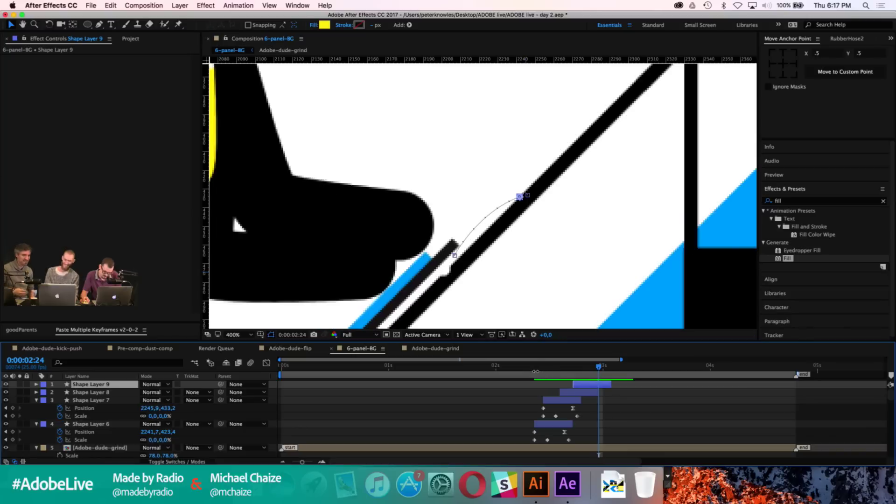
{"action": "key", "text": "space"}
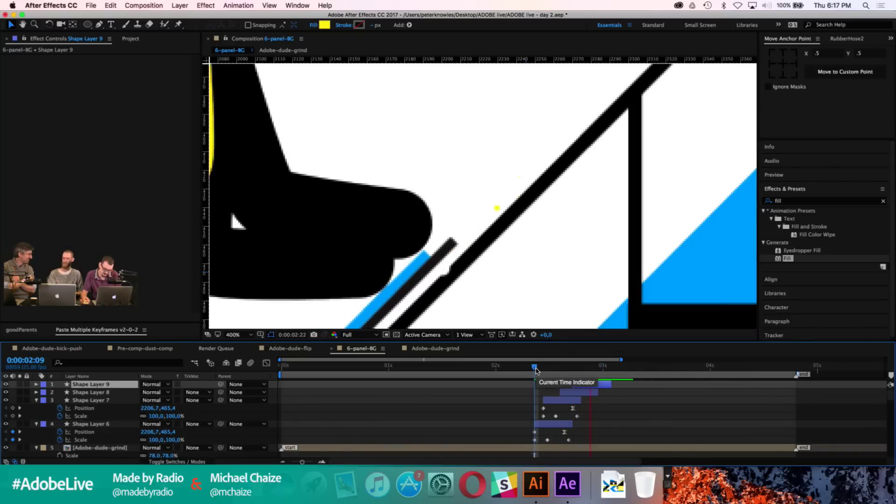
{"action": "key", "text": "comma"}
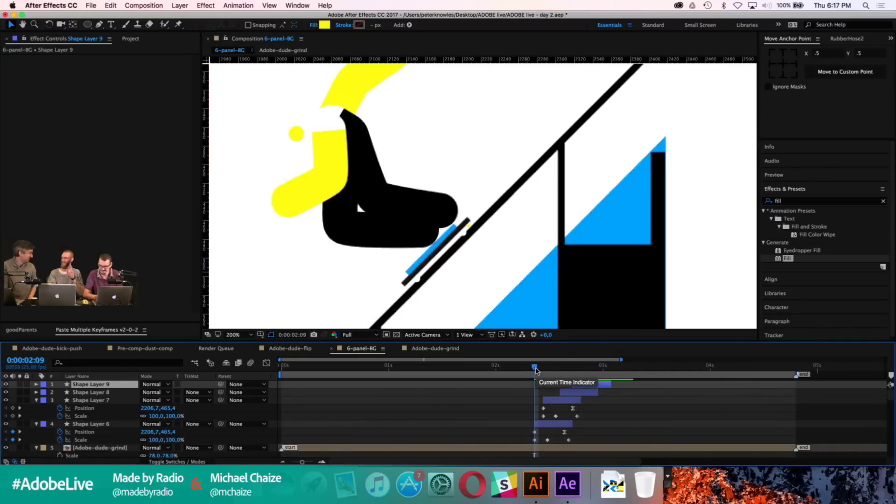
{"action": "key", "text": "comma"}
{"action": "key", "text": "space"}
{"action": "key", "text": "space"}
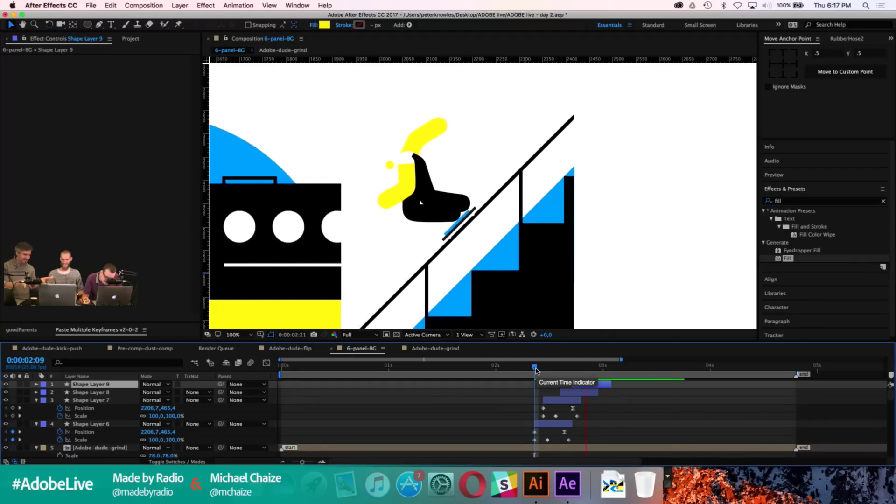
{"action": "key", "text": "space"}
{"action": "key", "text": "space"}
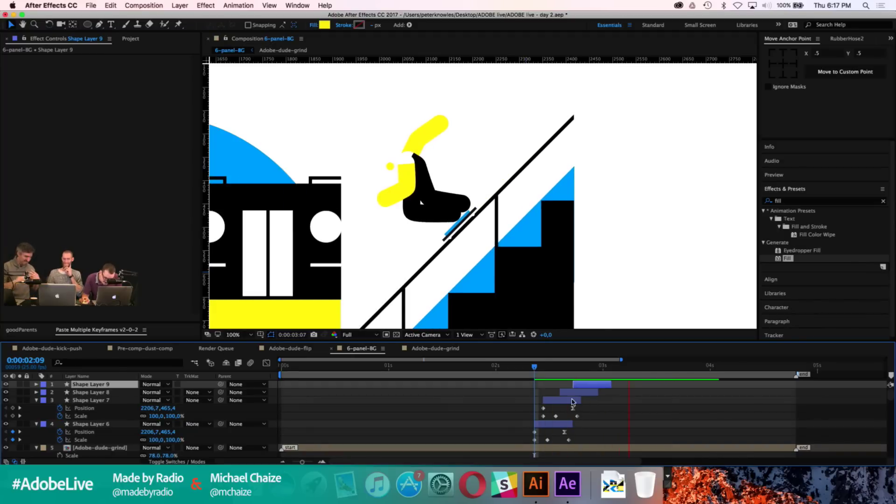
Step: Duplicate all four spark layers, stack the copies on top, shift them ten frames later, and preview from 0:00:02:08
{"action": "left_click", "coordinate": [593, 413]}
{"action": "left_click", "coordinate": [555, 424]}
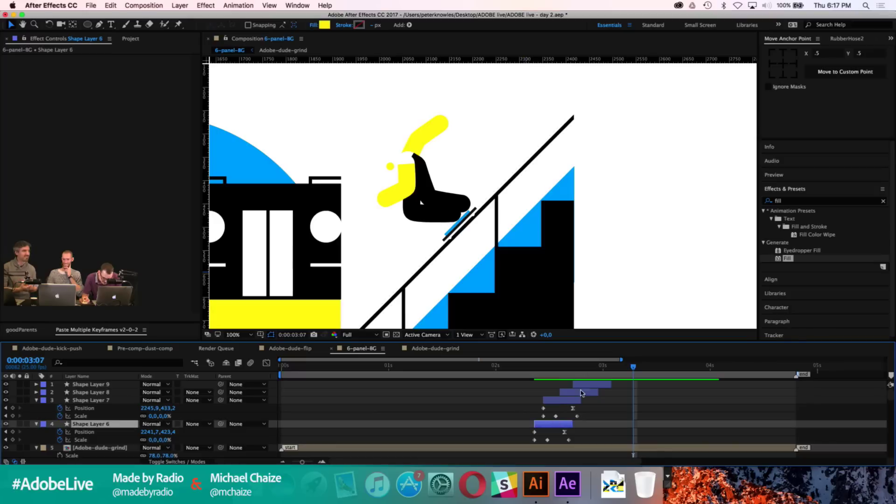
{"action": "left_click", "coordinate": [586, 385], "text": "shift"}
{"action": "key", "text": "super+d"}
{"action": "left_click_drag", "start_coordinate": [128, 384], "coordinate": [124, 388]}
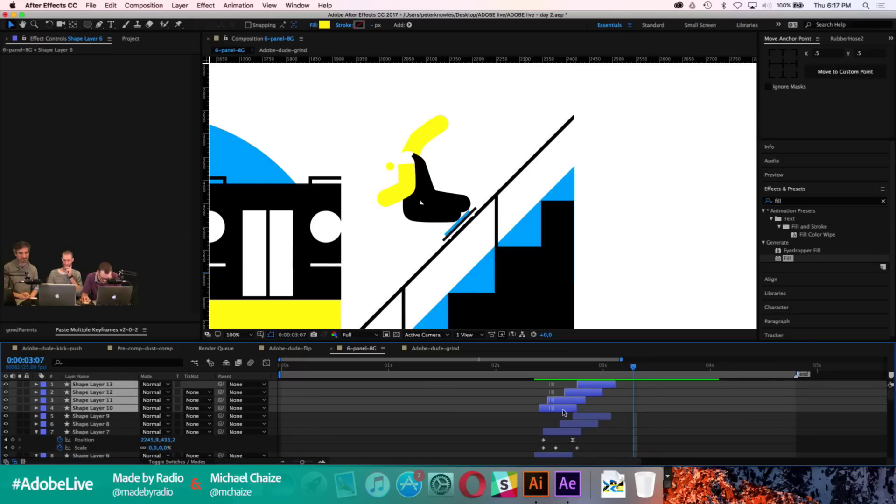
{"action": "left_click_drag", "start_coordinate": [563, 412], "coordinate": [593, 412]}
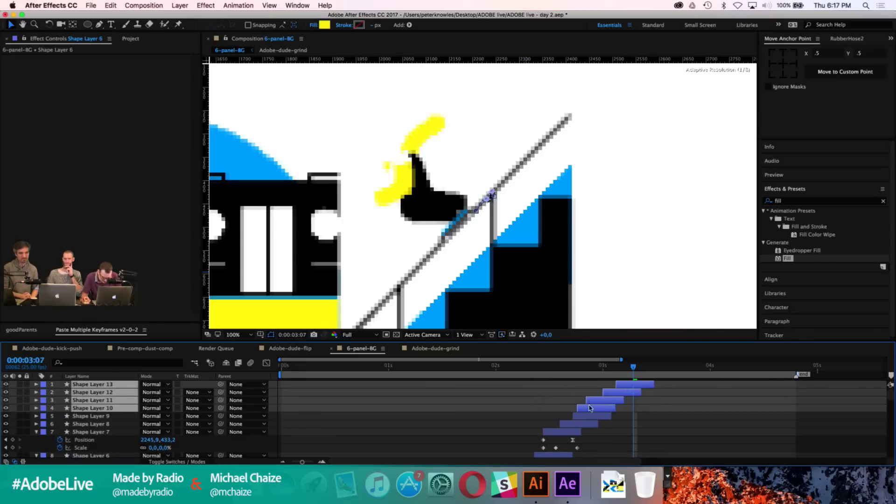
{"action": "left_click", "coordinate": [529, 367]}
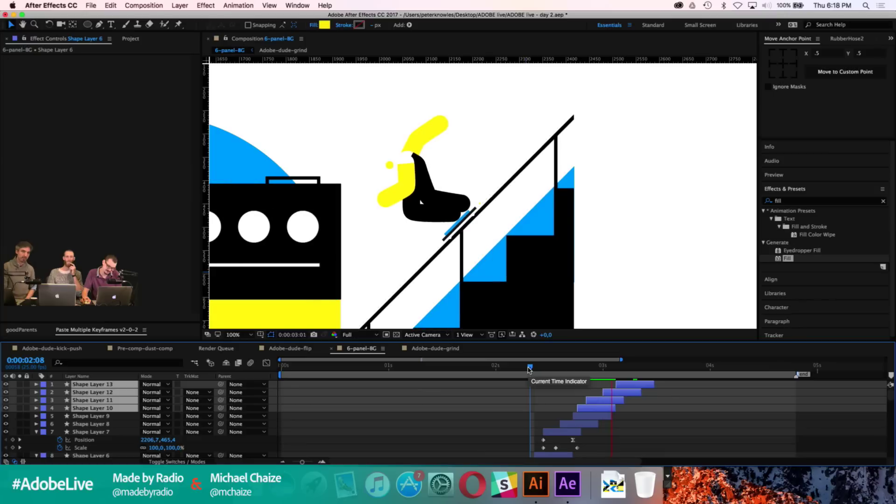
{"action": "key", "text": "space"}
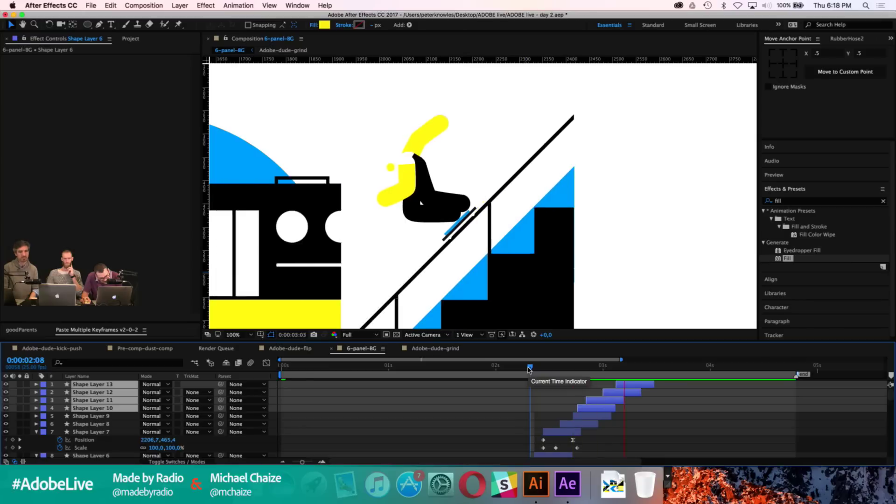
Step: Pre-compose the eight spark layers, Shape Layers 6 to 13, into a new composition named Pre-comp-sparks, moving all attributes
{"action": "scroll", "coordinate": [616, 436], "scroll_direction": "down", "scroll_amount": 3}
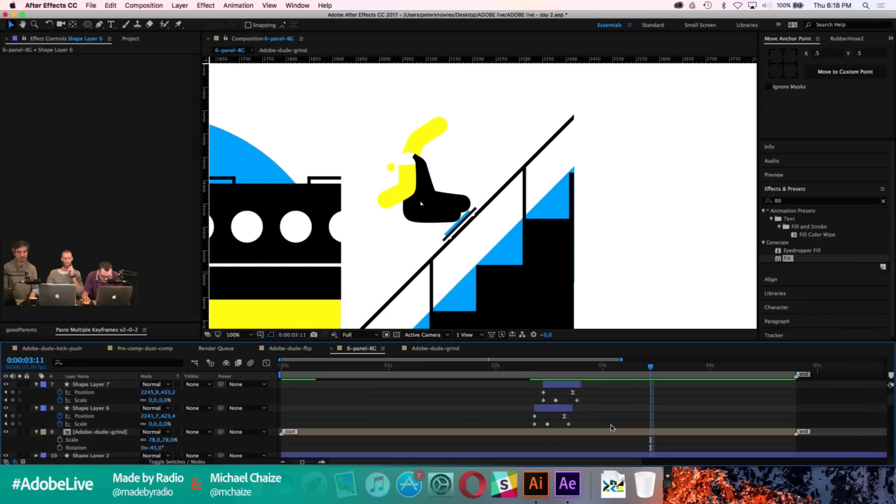
{"action": "left_click", "coordinate": [535, 371]}
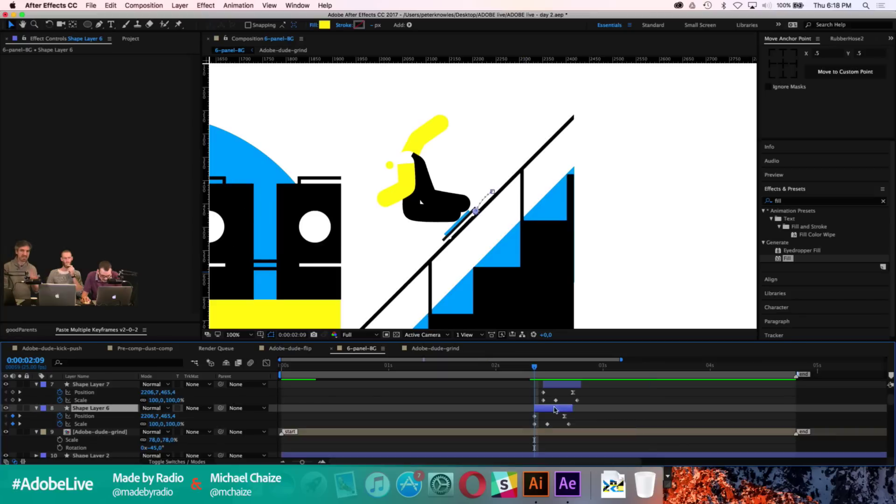
{"action": "scroll", "coordinate": [583, 410], "scroll_direction": "up", "scroll_amount": 3}
{"action": "left_click", "coordinate": [636, 386], "text": "shift"}
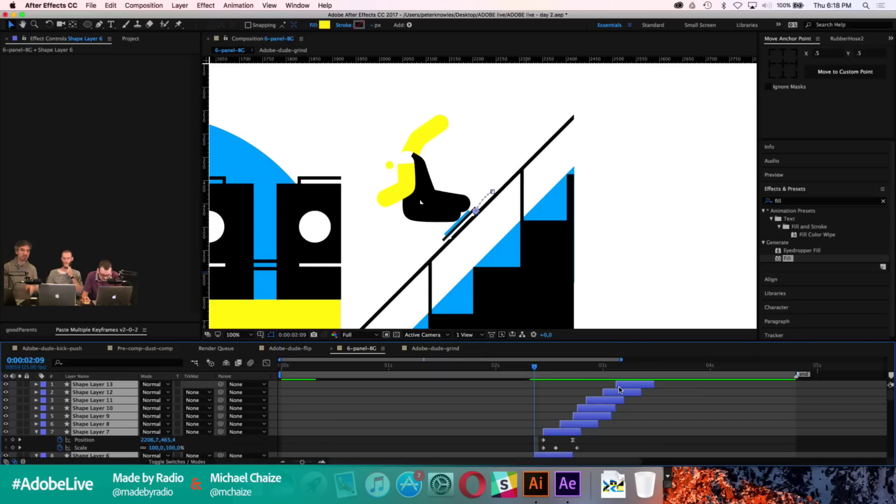
{"action": "left_click", "coordinate": [620, 388]}
{"action": "scroll", "coordinate": [583, 420], "scroll_direction": "down", "scroll_amount": 1}
{"action": "left_click", "coordinate": [556, 434]}
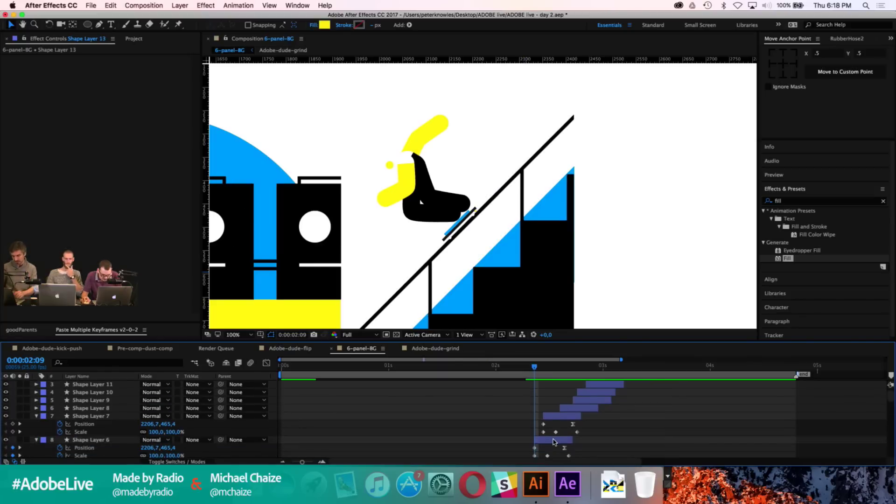
{"action": "key", "text": "super+a"}
{"action": "right_click", "coordinate": [554, 442]}
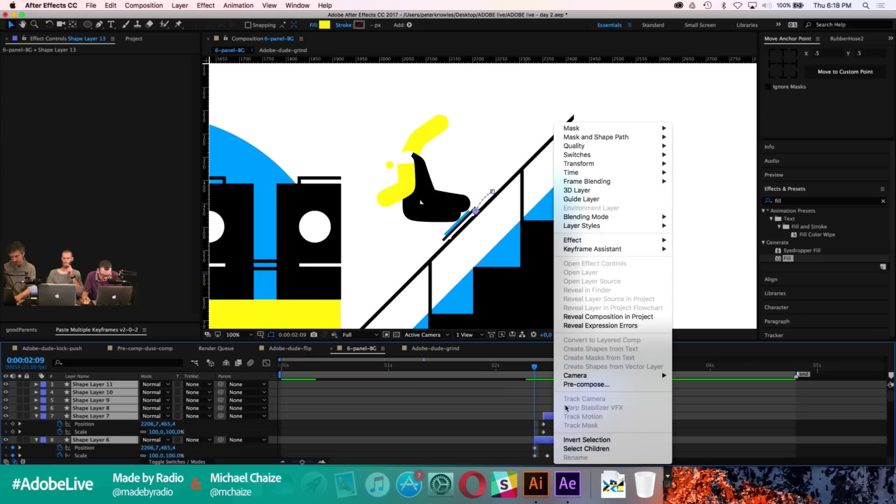
{"action": "left_click", "coordinate": [581, 386]}
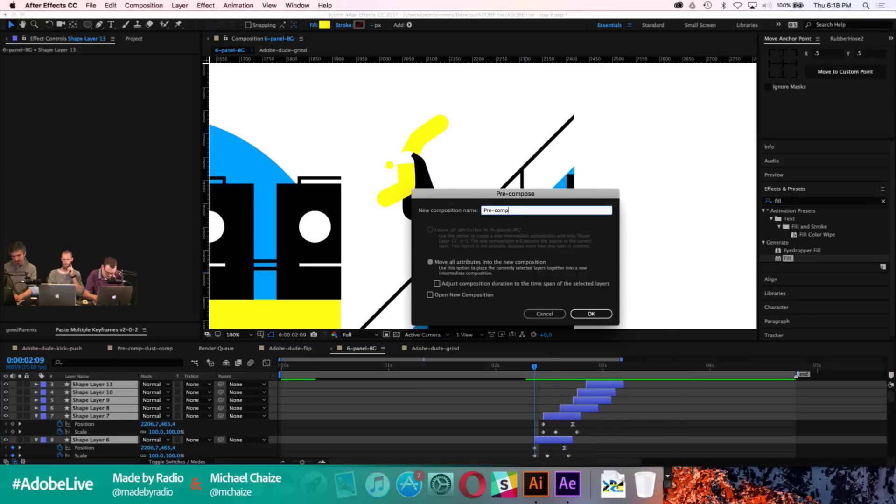
{"action": "type", "text": "Pre-comp-sparks"}
{"action": "key", "text": "Return"}
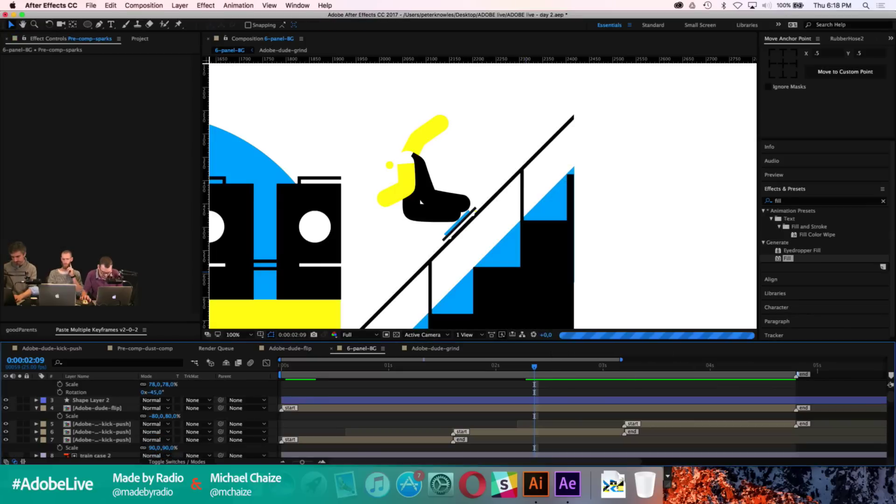
Step: Check inside Pre-comp-sparks where the last spark ends, and trim its layer in 6-panel-BG to end at 0:00:03:10
{"action": "scroll", "coordinate": [609, 418], "scroll_direction": "up", "scroll_amount": 1}
{"action": "scroll", "coordinate": [609, 418], "scroll_direction": "up", "scroll_amount": 1}
{"action": "key", "text": "ctrl+Up"}
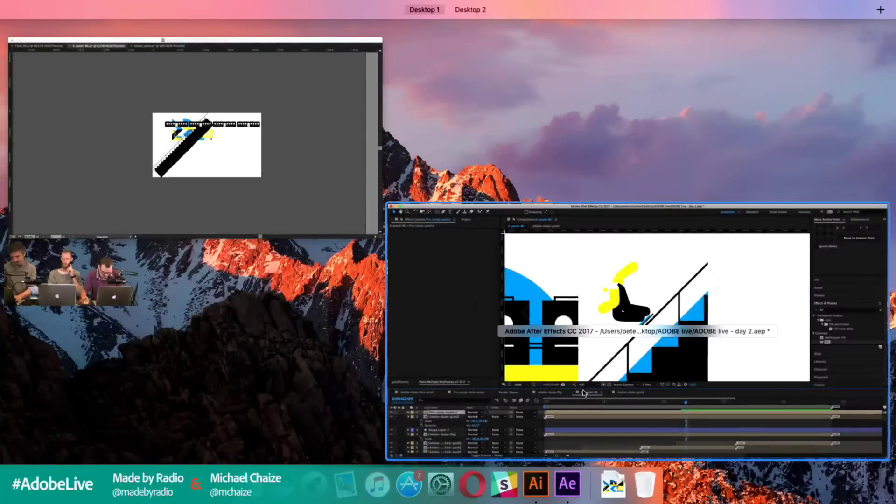
{"action": "left_click", "coordinate": [626, 348]}
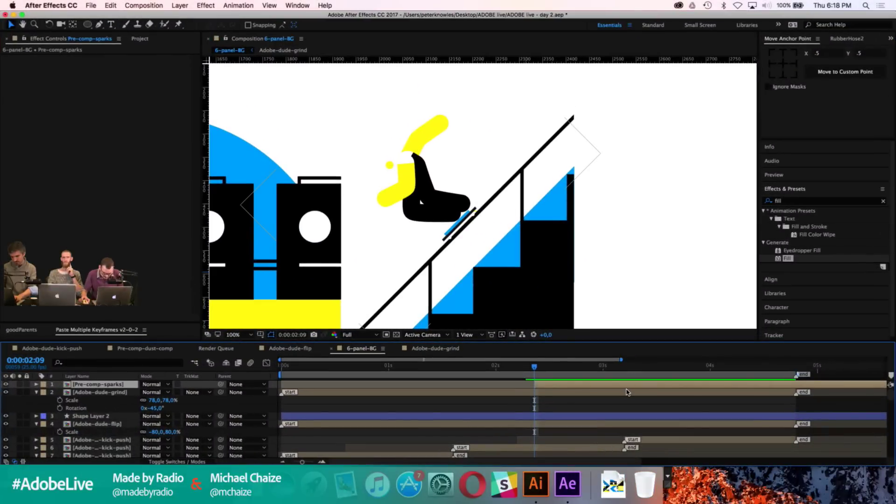
{"action": "left_click", "coordinate": [597, 367]}
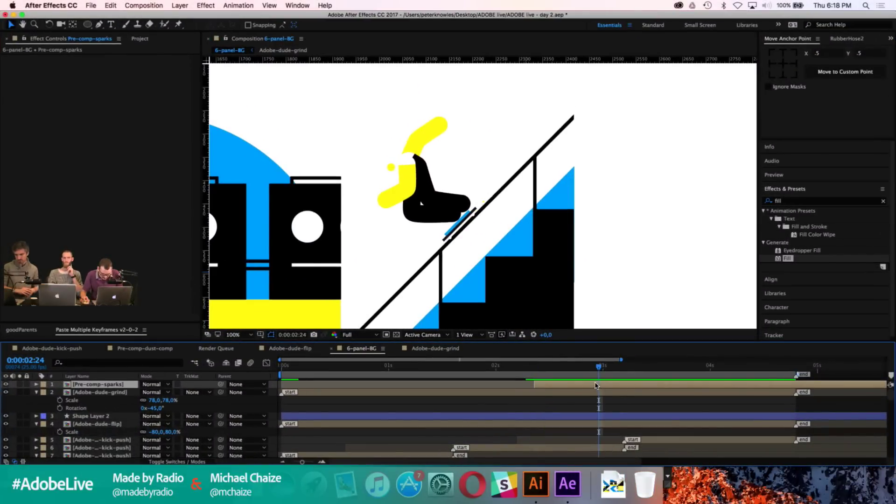
{"action": "double_click", "coordinate": [595, 385]}
{"action": "left_click", "coordinate": [485, 369]}
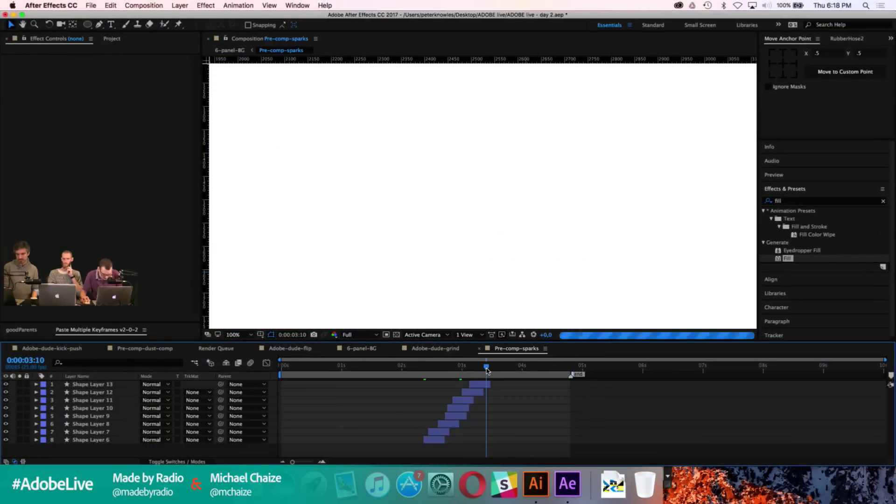
{"action": "left_click", "coordinate": [233, 50]}
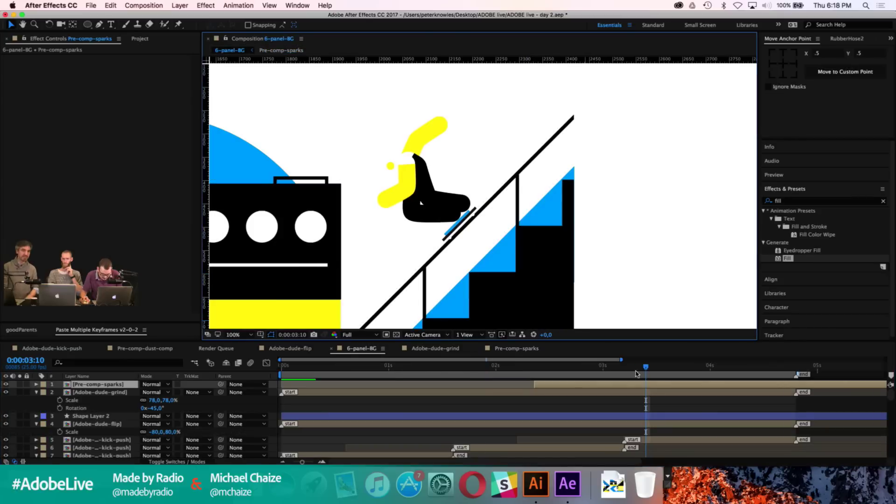
{"action": "left_click", "coordinate": [637, 386]}
{"action": "key", "text": "alt+bracketright"}
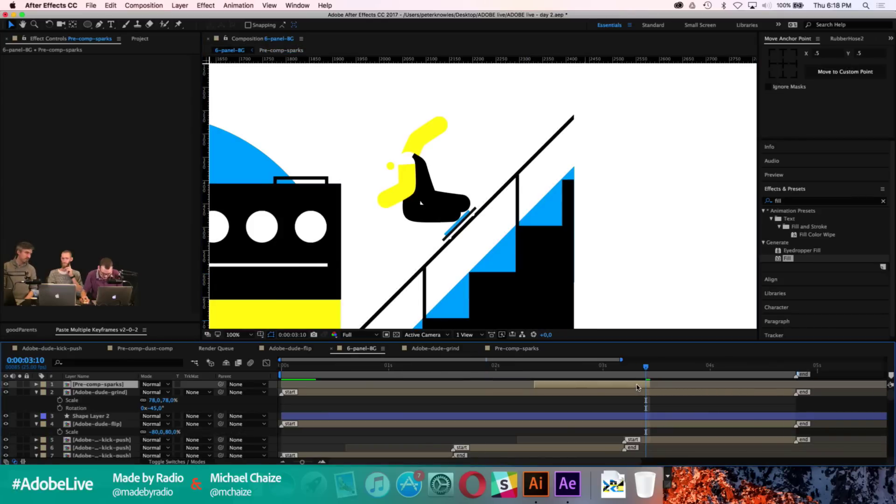
Step: Duplicate the Pre-comp-sparks layer and shift the copy one second later to continue the spark burst
{"action": "key", "text": "super+d"}
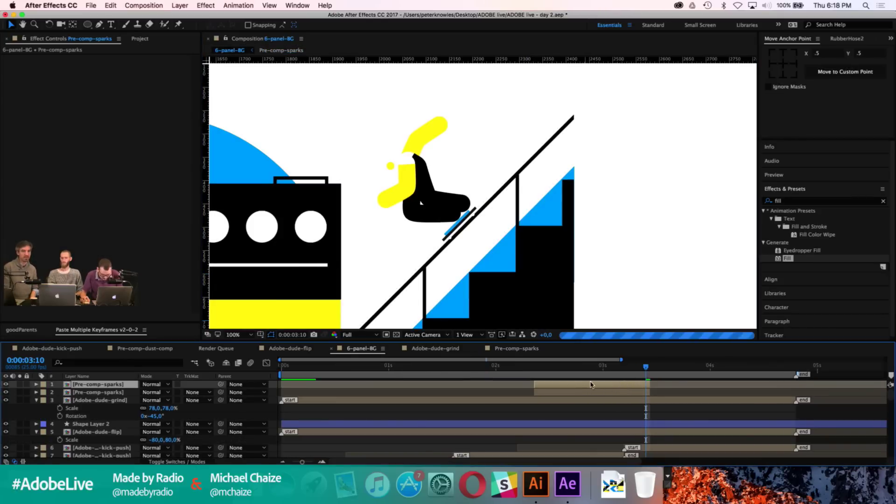
{"action": "left_click_drag", "start_coordinate": [555, 386], "coordinate": [659, 389]}
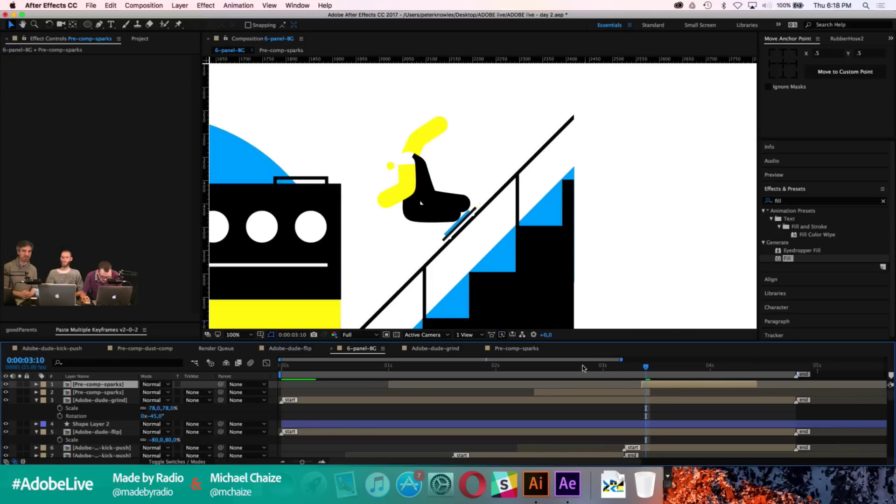
Step: Preview the sparks from 0:00:02:09, duplicate both Pre-comp-sparks layers, stack the copies on top, and shift them two seconds later
{"action": "left_click", "coordinate": [536, 368]}
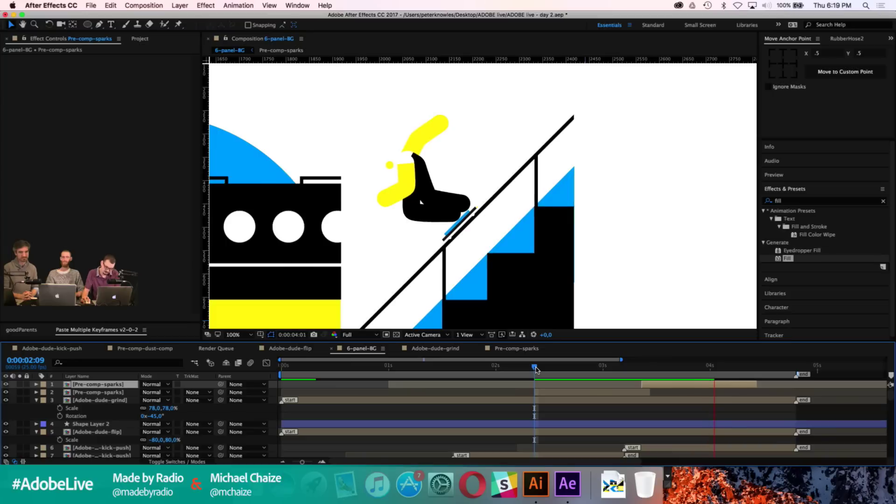
{"action": "left_click", "coordinate": [607, 394], "text": "shift"}
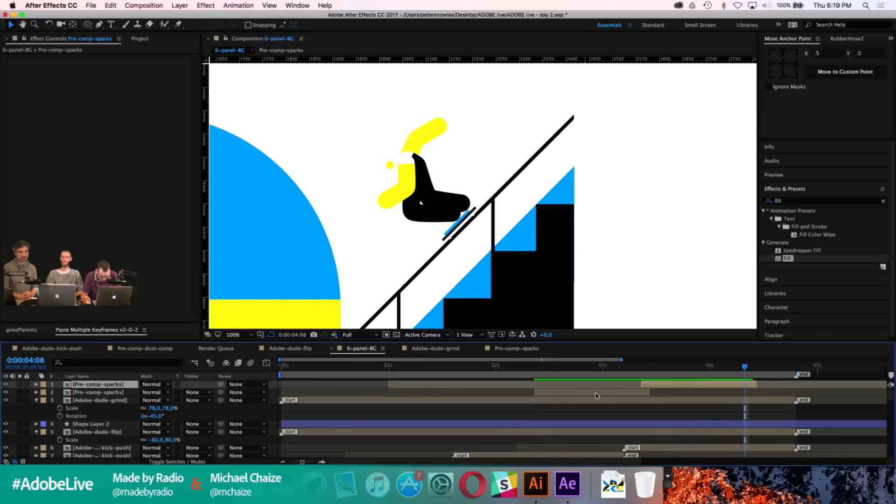
{"action": "key", "text": "super+d"}
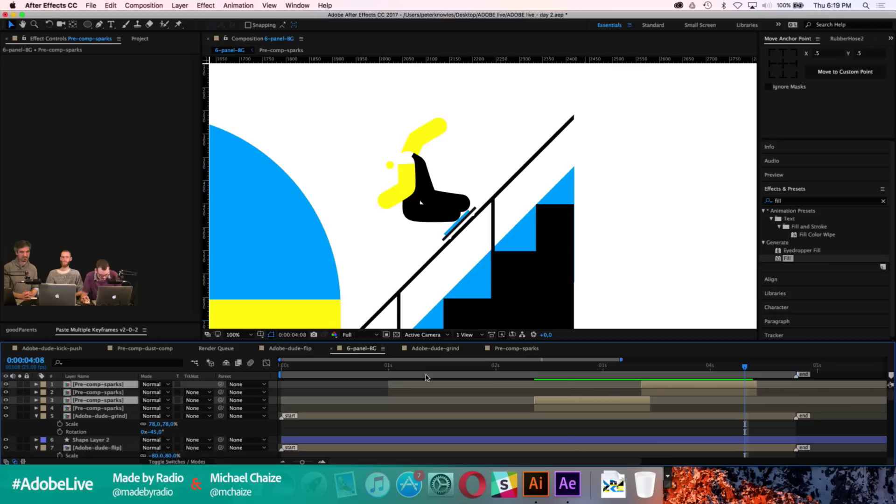
{"action": "key", "text": "super+]"}
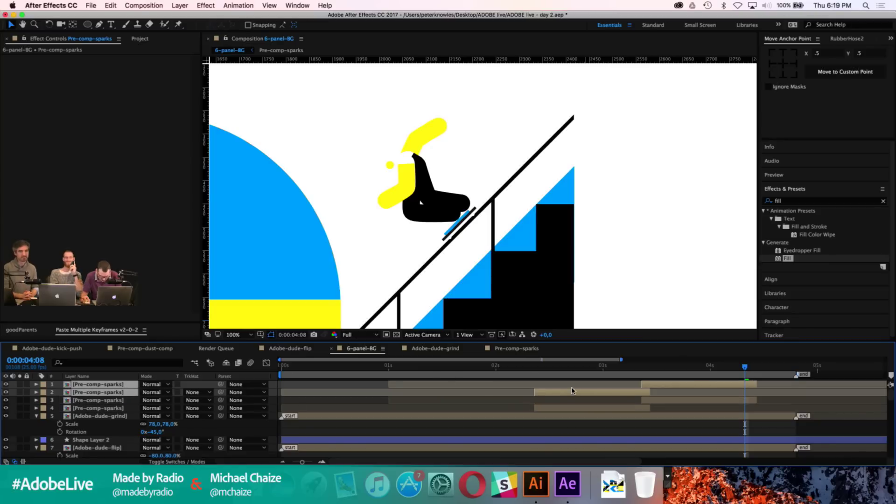
{"action": "left_click_drag", "start_coordinate": [560, 396], "coordinate": [775, 395]}
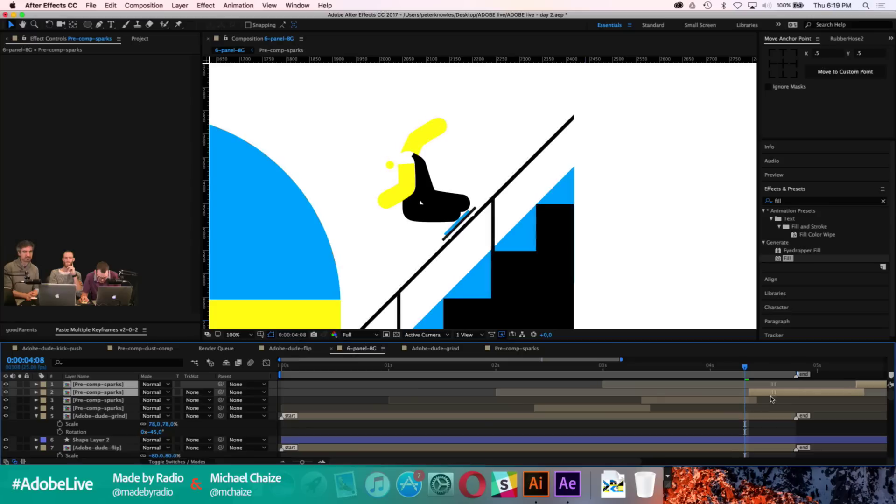
Step: Move all four Pre-comp-sparks layers earlier together so the first burst starts at the beginning of the composition
{"action": "left_click", "coordinate": [625, 411], "text": "shift"}
{"action": "left_click_drag", "start_coordinate": [625, 411], "coordinate": [393, 408]}
{"action": "left_click", "coordinate": [616, 427]}
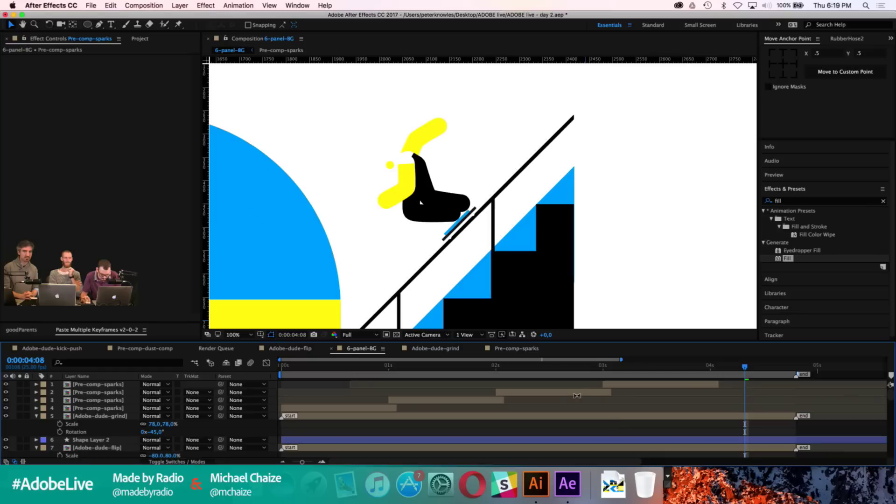
Step: Duplicate the top two Pre-comp-sparks layers, stack the copies on top, and shift them two seconds later, past the end marker
{"action": "left_click", "coordinate": [600, 391]}
{"action": "left_click", "coordinate": [620, 385], "text": "shift"}
{"action": "key", "text": "super+d"}
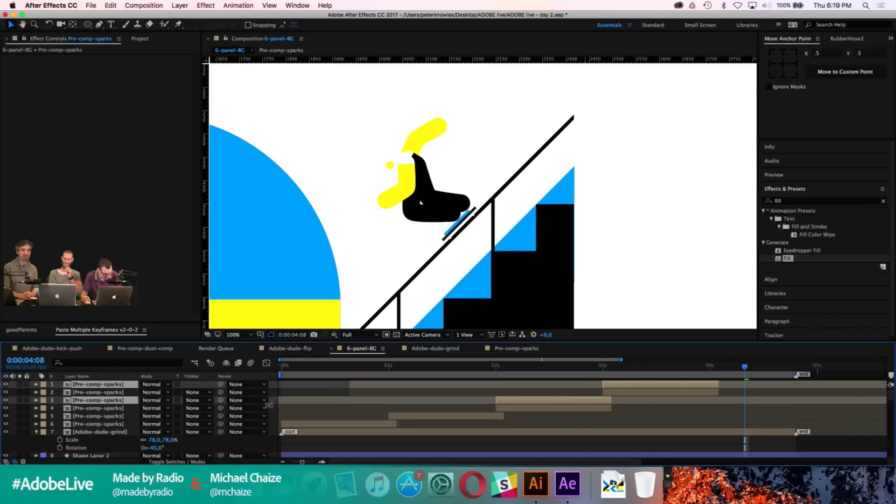
{"action": "key", "text": "super+]"}
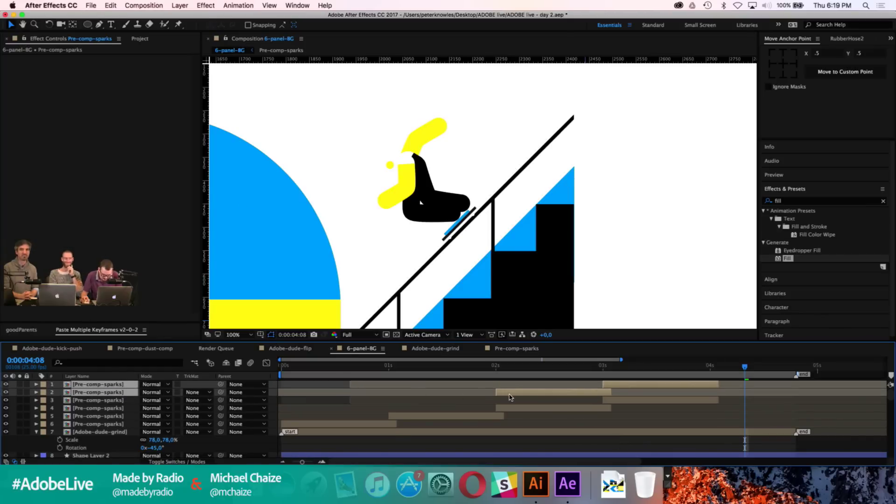
{"action": "left_click_drag", "start_coordinate": [592, 394], "coordinate": [723, 399]}
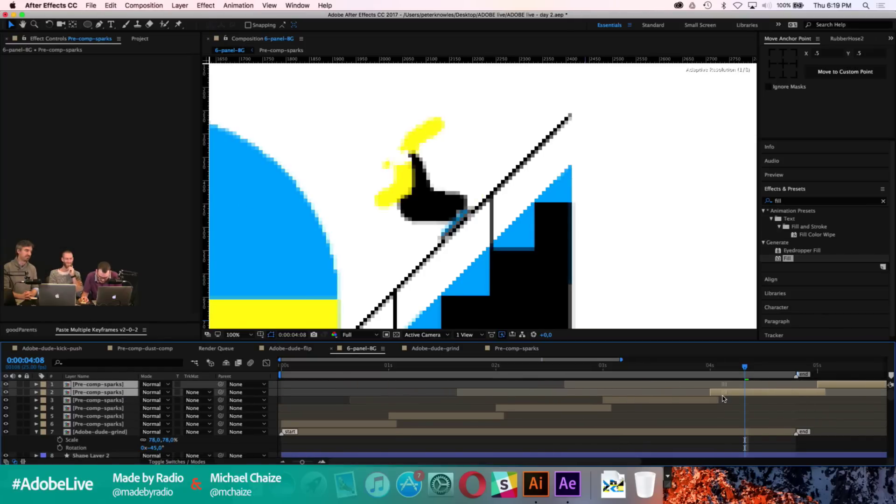
{"action": "left_click", "coordinate": [695, 442]}
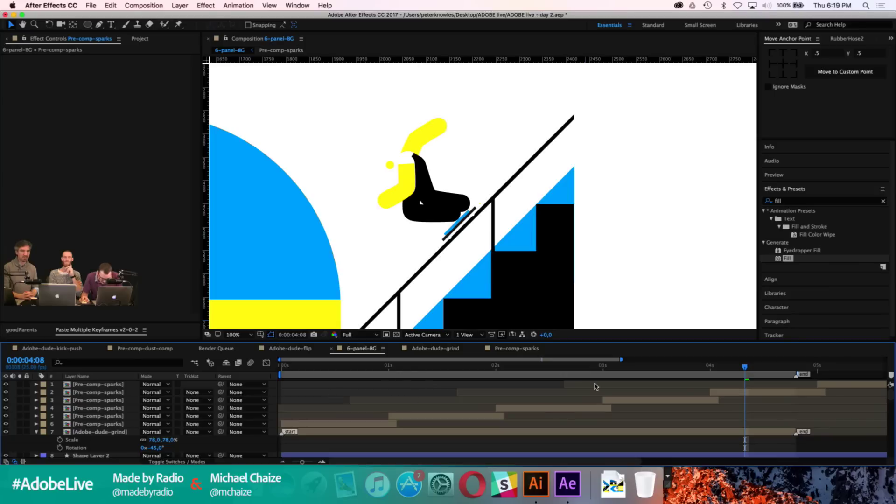
Step: Preview the whole loop at several zoom levels and examine the sparks together with all six panels
{"action": "left_click", "coordinate": [796, 370]}
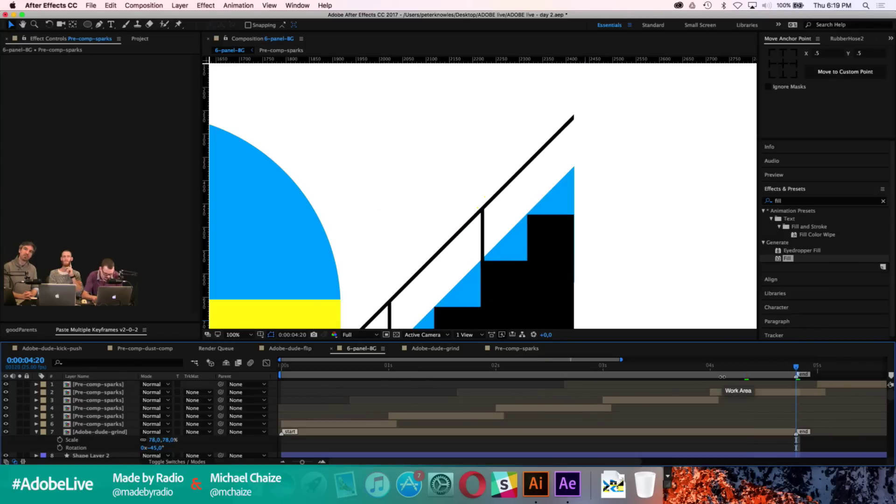
{"action": "key", "text": "space"}
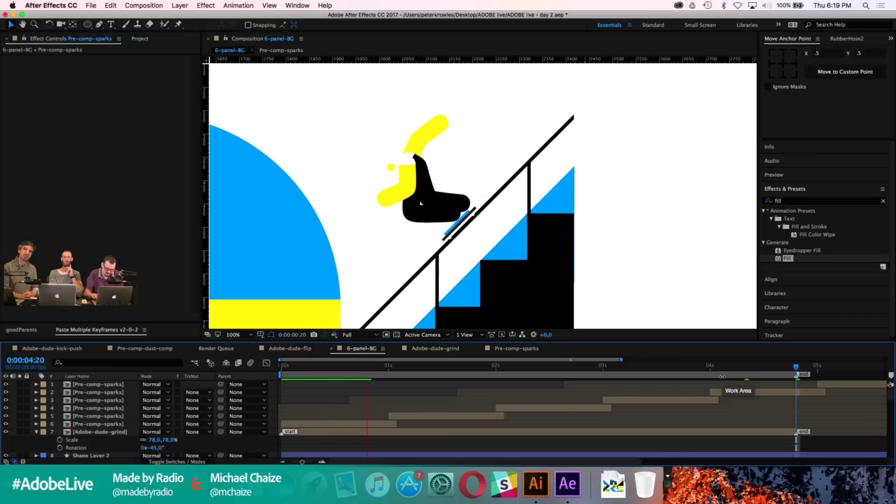
{"action": "key", "text": "comma"}
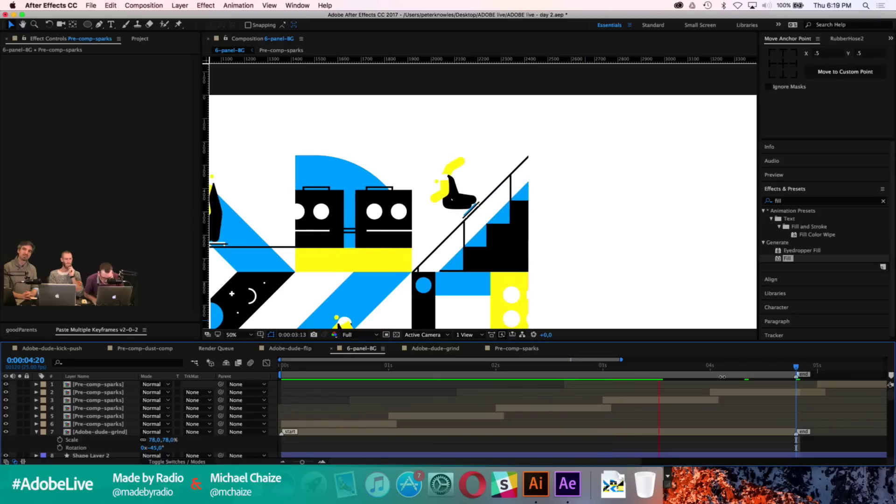
{"action": "key", "text": "comma"}
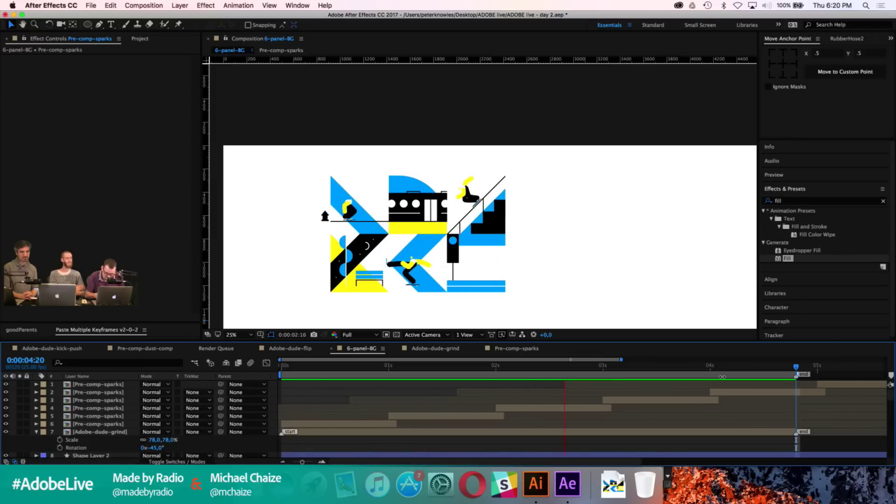
{"action": "key", "text": "period"}
{"action": "key", "text": "period"}
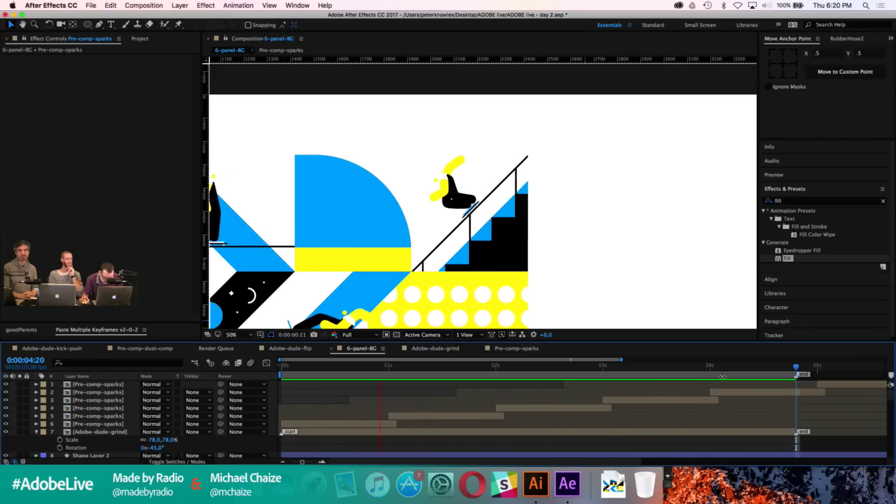
{"action": "key", "text": "h"}
{"action": "left_click_drag", "start_coordinate": [271, 278], "coordinate": [348, 202]}
{"action": "key", "text": "v"}
Step: Duplicate the star big Outlines 2 layer and shift the copy later so it ends at the end marker, 0:00:04:20
{"action": "key", "text": "super+a"}
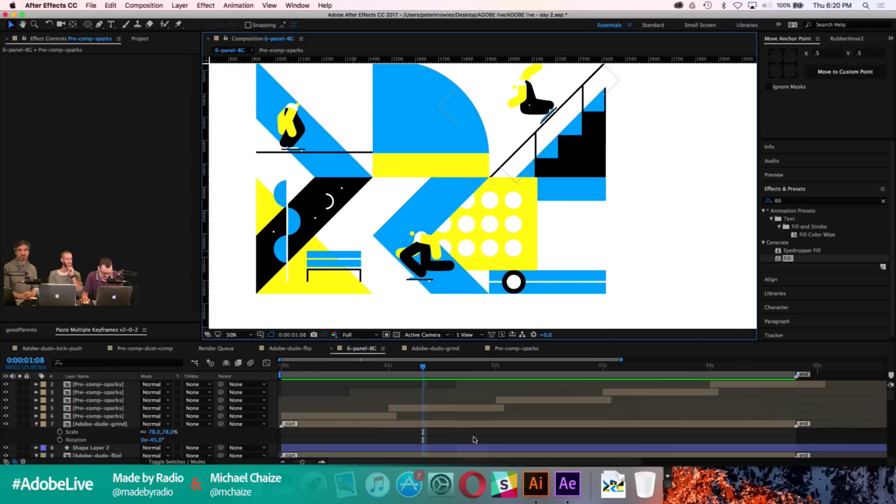
{"action": "key", "text": "u"}
{"action": "scroll", "coordinate": [476, 438], "scroll_direction": "down", "scroll_amount": 8}
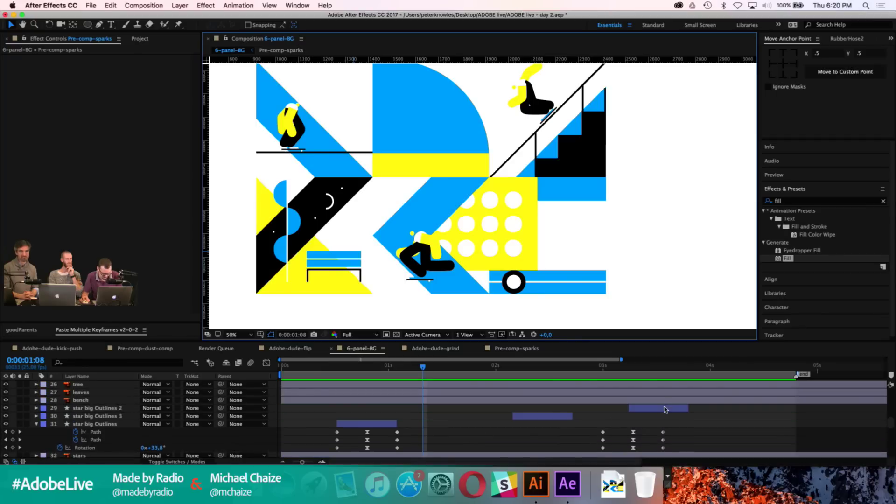
{"action": "left_click", "coordinate": [665, 409]}
{"action": "key", "text": "super+d"}
{"action": "left_click_drag", "start_coordinate": [665, 410], "coordinate": [766, 415]}
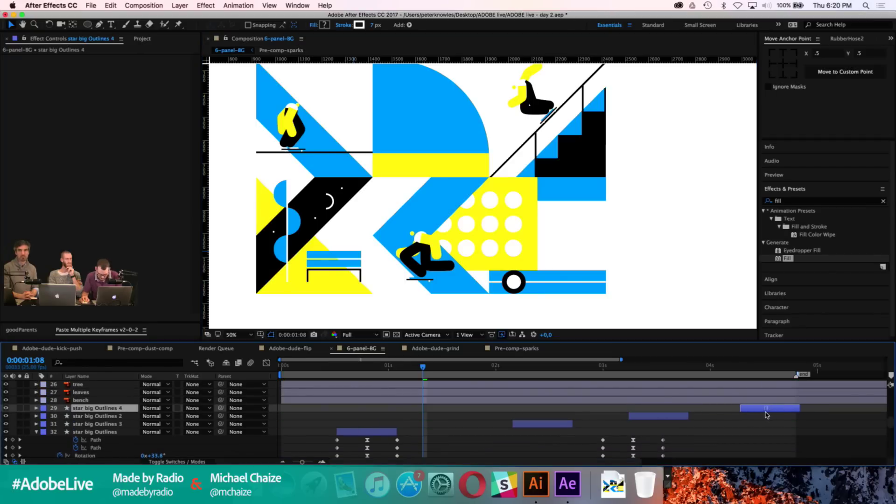
{"action": "left_click", "coordinate": [769, 372]}
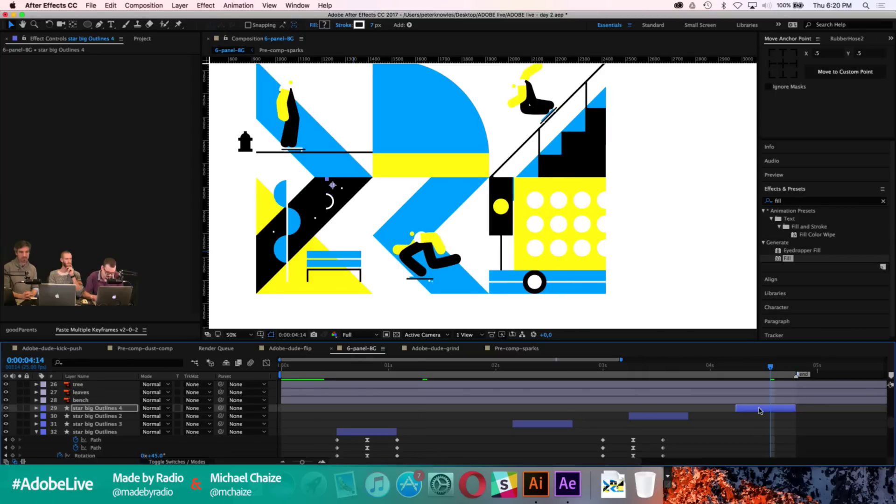
{"action": "left_click", "coordinate": [736, 434]}
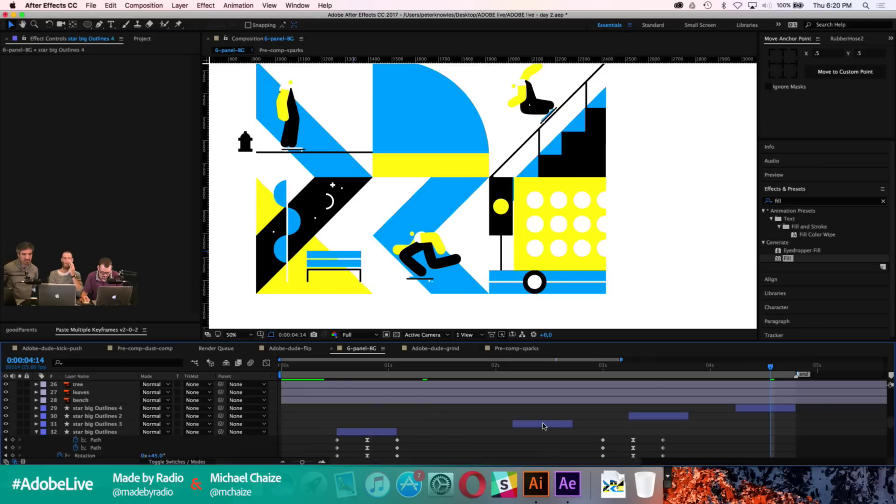
Step: Restagger star big Outlines, Outlines 3, Outlines 2 and Outlines 4 to start at about 0:08, 1:21, 3:03 and 4:06 respectively
{"action": "left_click_drag", "start_coordinate": [667, 417], "coordinate": [671, 418]}
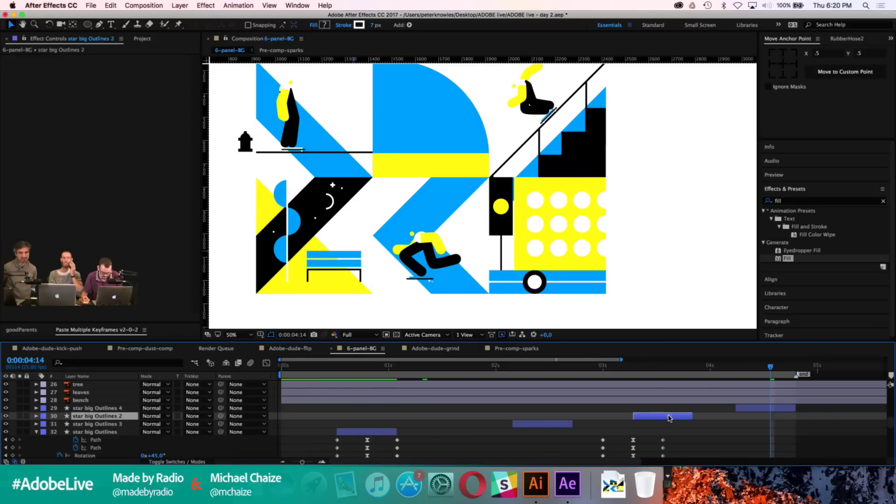
{"action": "left_click_drag", "start_coordinate": [559, 424], "coordinate": [547, 424]}
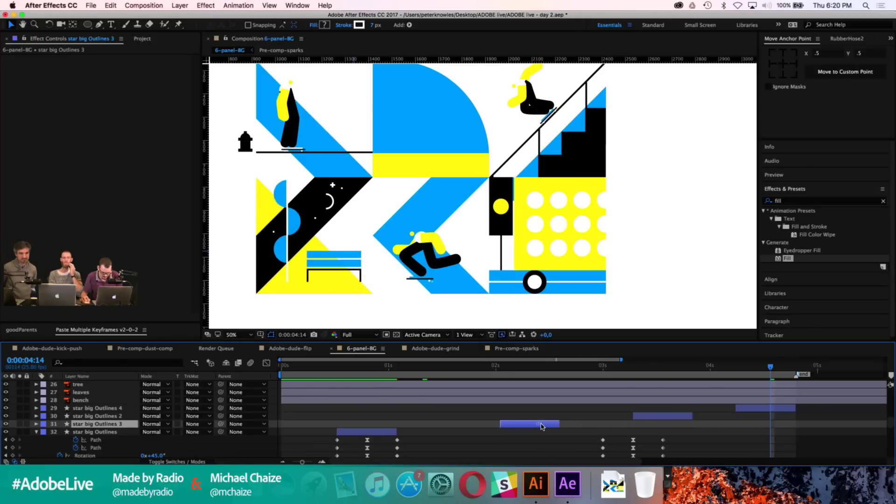
{"action": "left_click", "coordinate": [366, 433]}
{"action": "left_click", "coordinate": [752, 410], "text": "shift"}
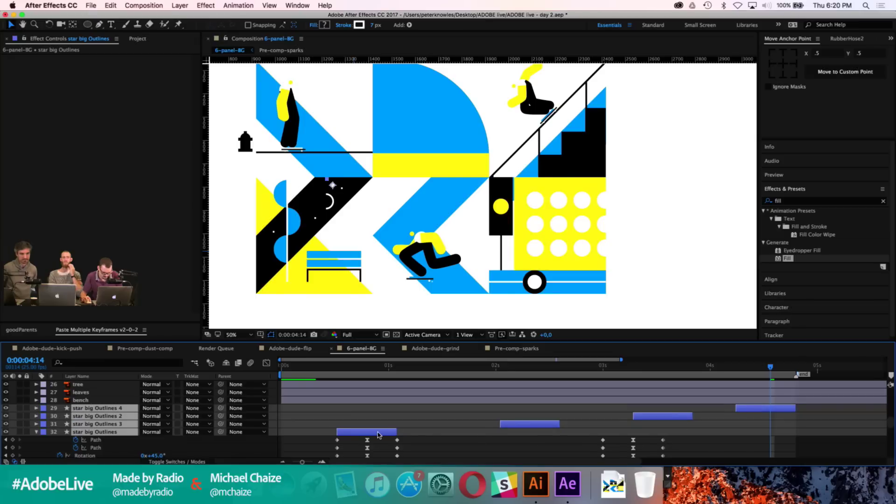
{"action": "left_click_drag", "start_coordinate": [378, 435], "coordinate": [357, 435]}
{"action": "left_click", "coordinate": [683, 454]}
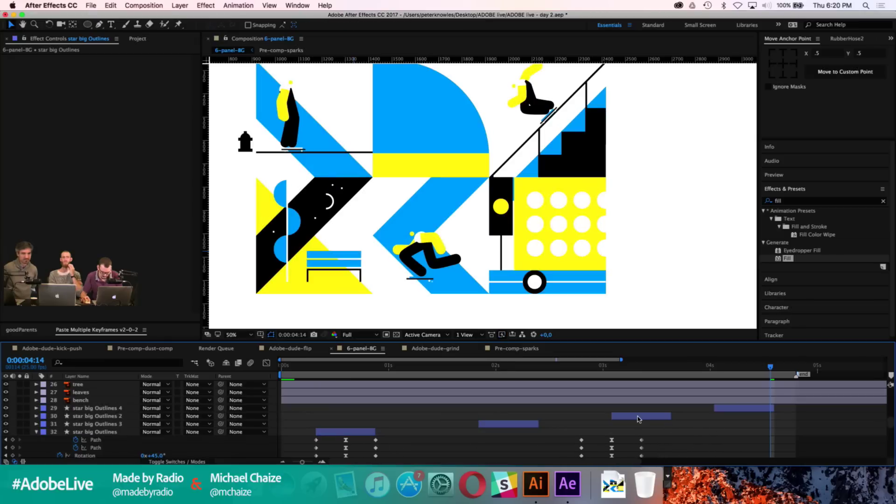
{"action": "left_click_drag", "start_coordinate": [638, 419], "coordinate": [643, 418]}
{"action": "left_click_drag", "start_coordinate": [756, 409], "coordinate": [777, 412]}
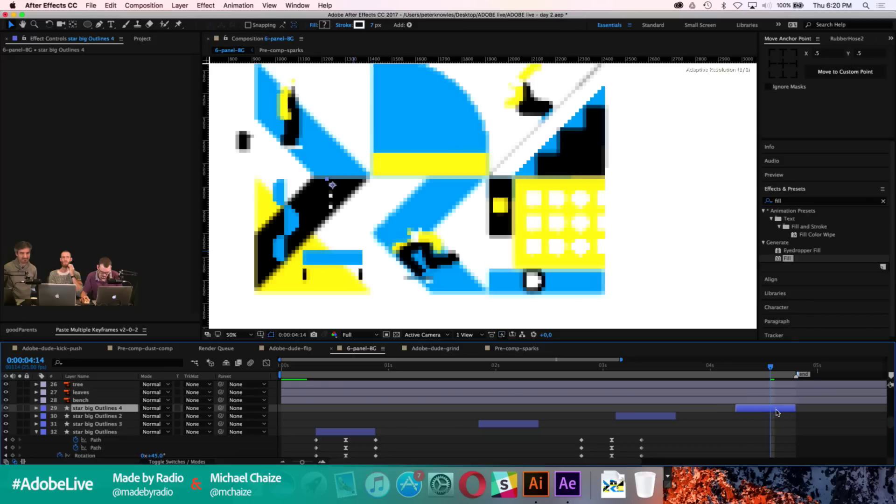
Step: Frame the upper panels in the composition view and play back the animation to examine the retimed stars and sparks
{"action": "scroll", "coordinate": [465, 412], "scroll_direction": "up", "scroll_amount": 5}
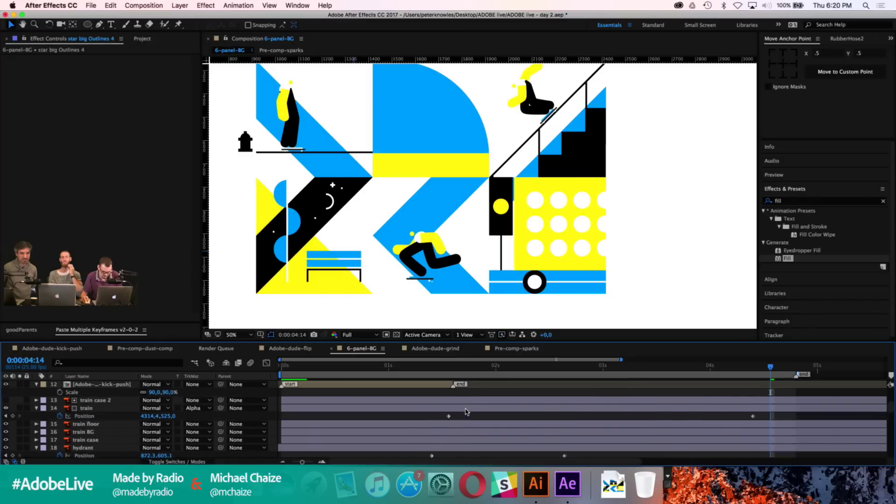
{"action": "scroll", "coordinate": [465, 412], "scroll_direction": "up", "scroll_amount": 4}
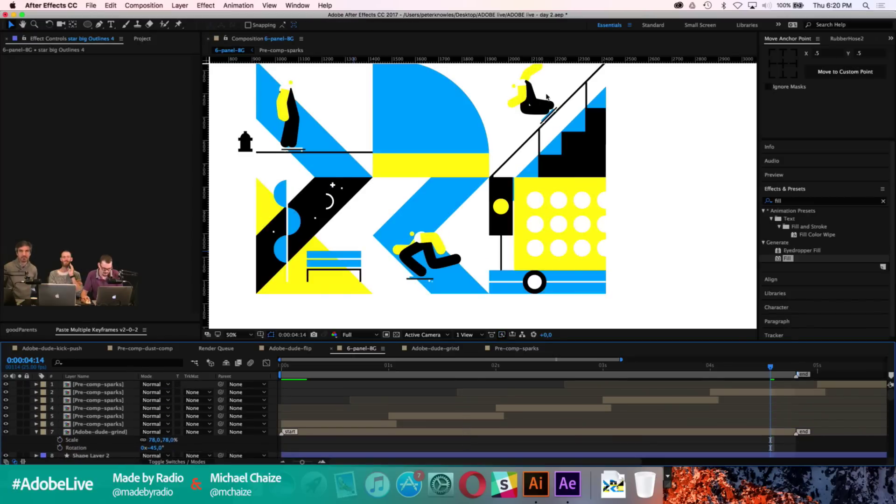
{"action": "key", "text": "h"}
{"action": "left_click_drag", "start_coordinate": [454, 132], "coordinate": [481, 169]}
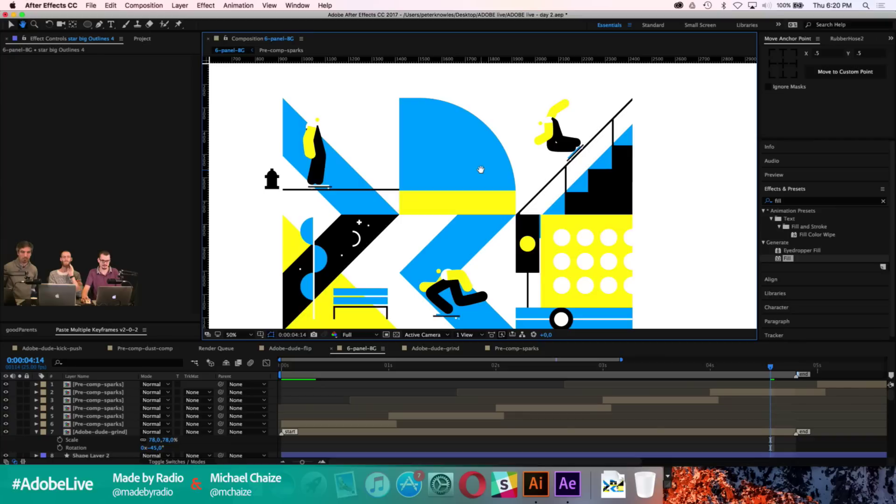
{"action": "key", "text": "v"}
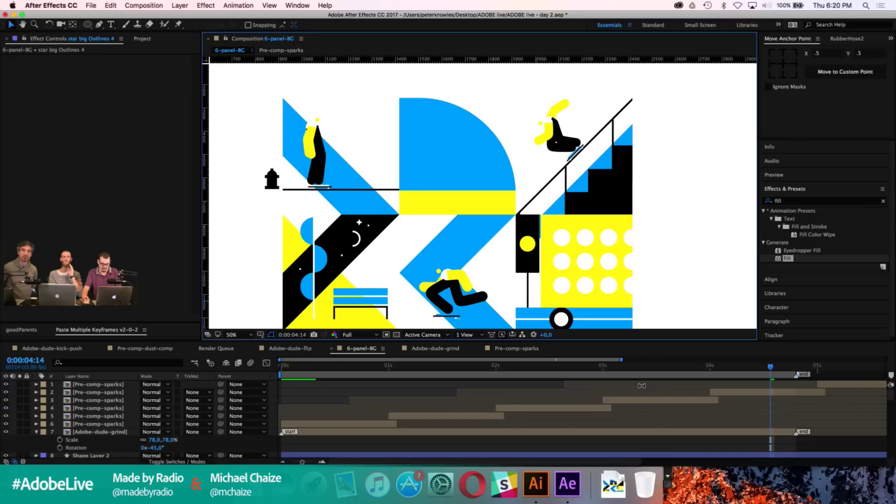
{"action": "left_click", "coordinate": [490, 366]}
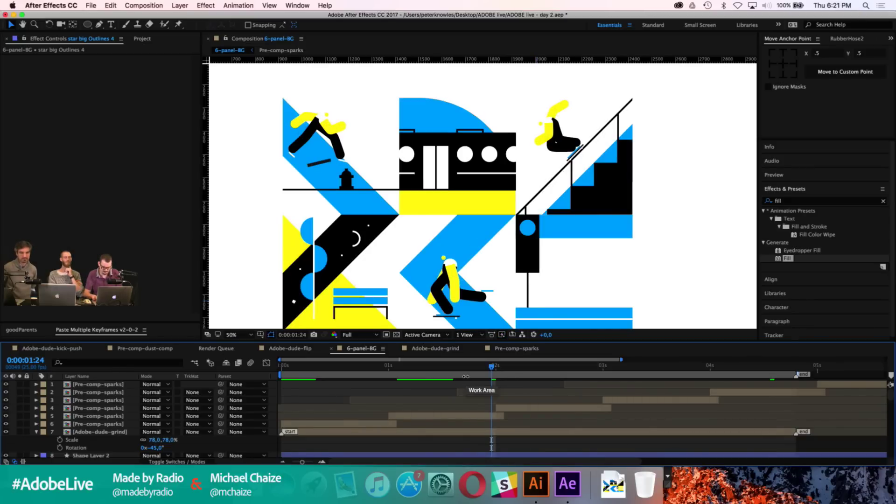
{"action": "key", "text": "space"}
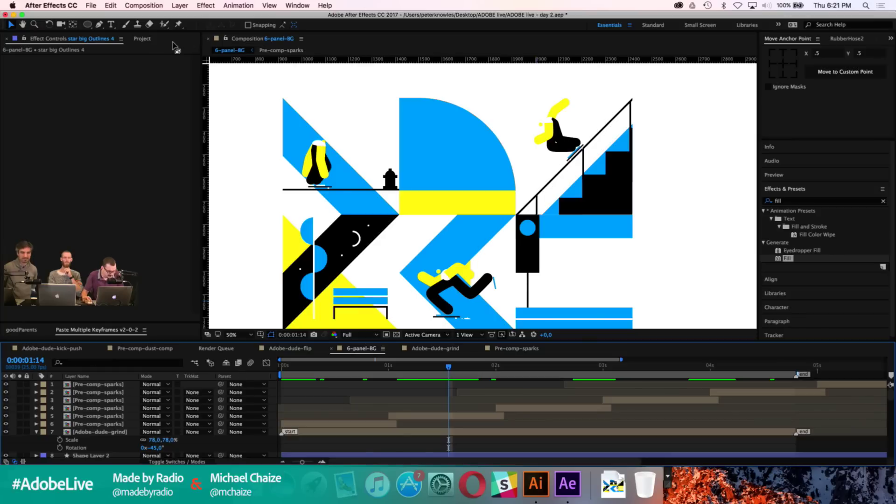
Step: Bring up the project's item list and inspect the grinding skater in close-up at 0:00:04:01
{"action": "left_click", "coordinate": [148, 39]}
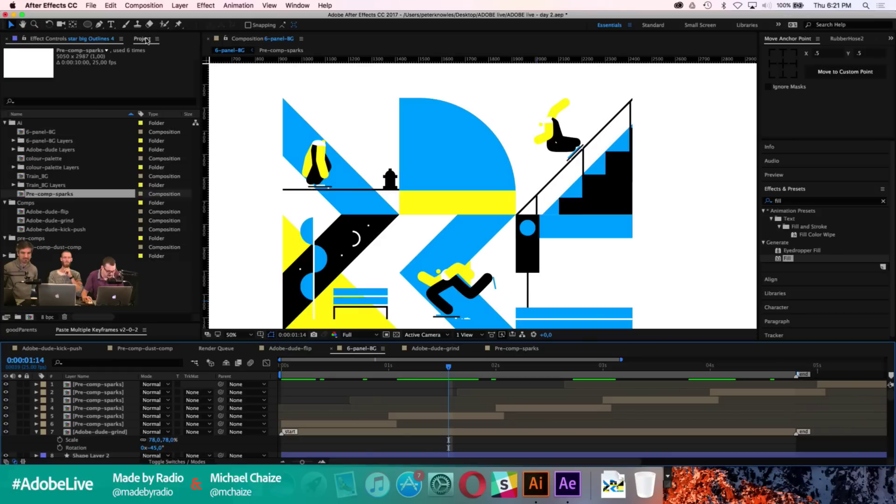
{"action": "left_click", "coordinate": [110, 308]}
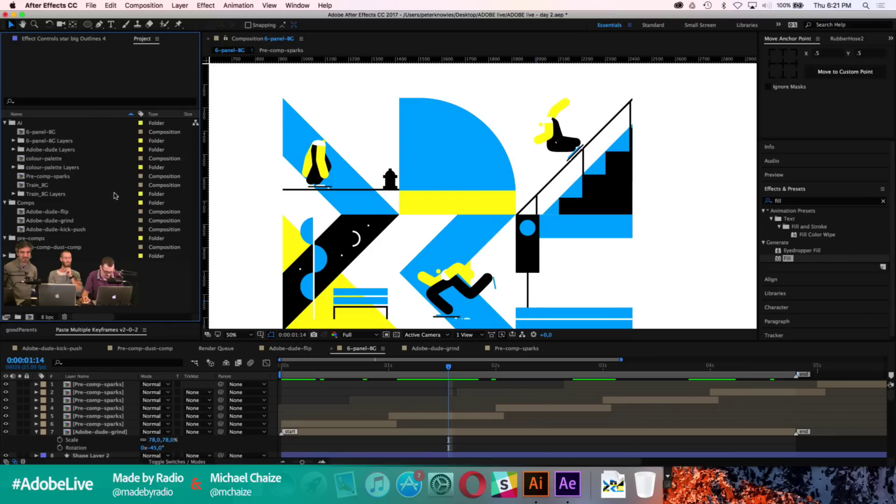
{"action": "left_click_drag", "start_coordinate": [415, 373], "coordinate": [713, 365]}
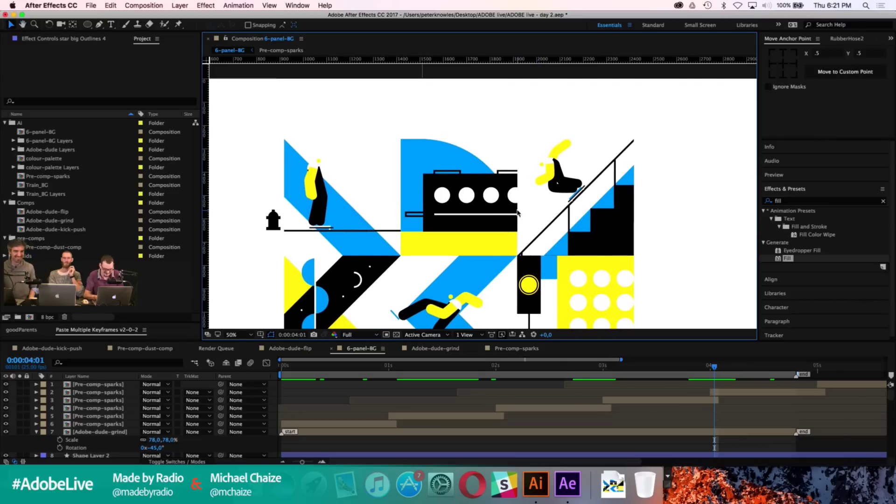
{"action": "key", "text": "period"}
{"action": "key", "text": "h"}
{"action": "left_click_drag", "start_coordinate": [524, 140], "coordinate": [467, 152]}
{"action": "key", "text": "v"}
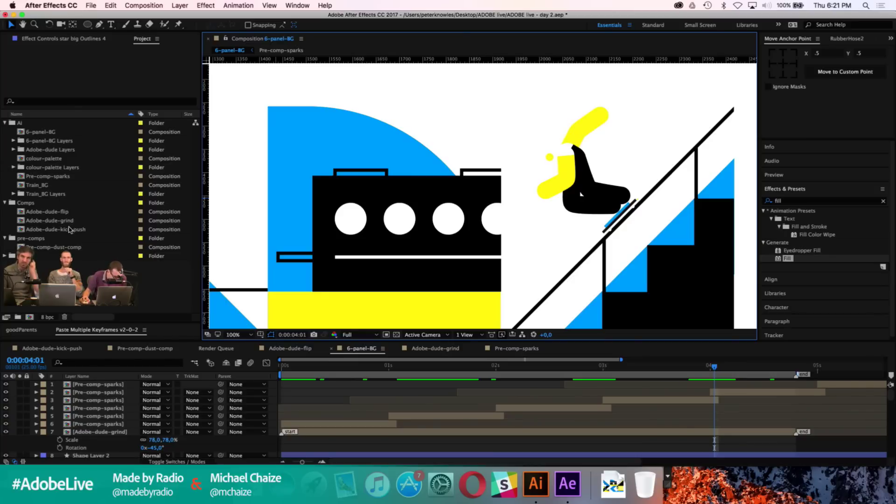
Step: Duplicate the Adobe-dude-grind composition as Adobe-dude-grind-train and open the copy at its start marker, 0:00:01:00
{"action": "left_click", "coordinate": [55, 221]}
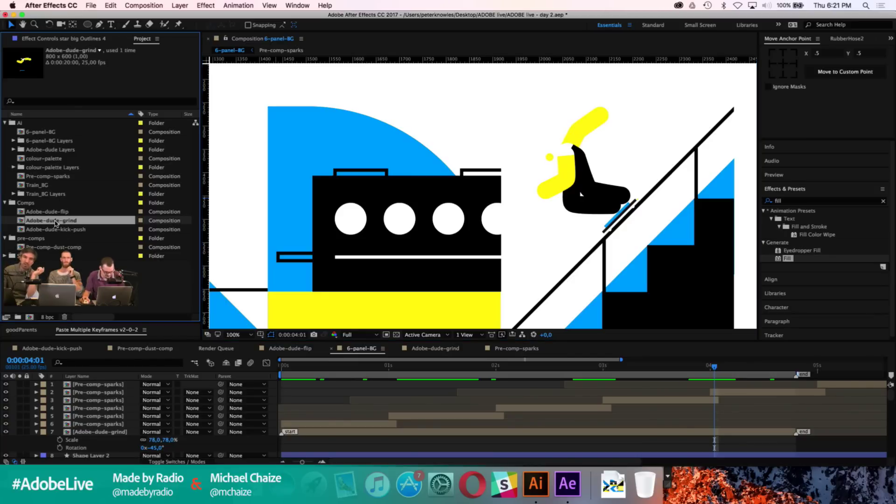
{"action": "key", "text": "super+d"}
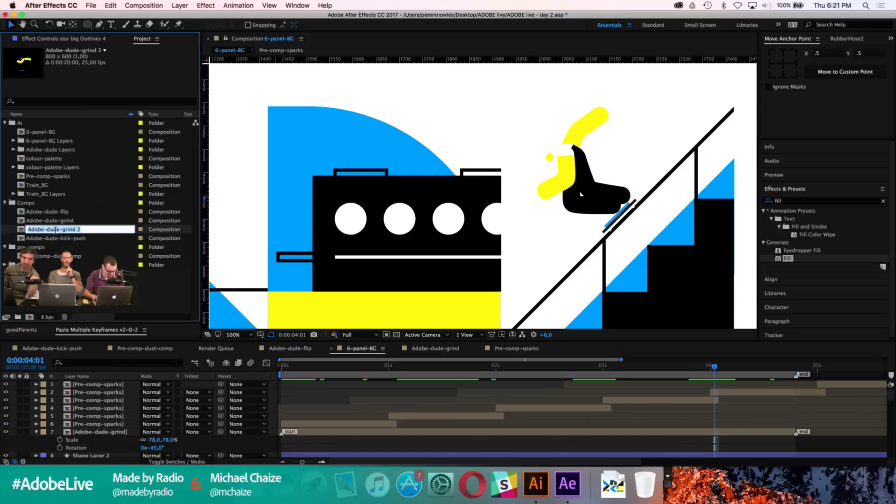
{"action": "key", "text": "Right"}
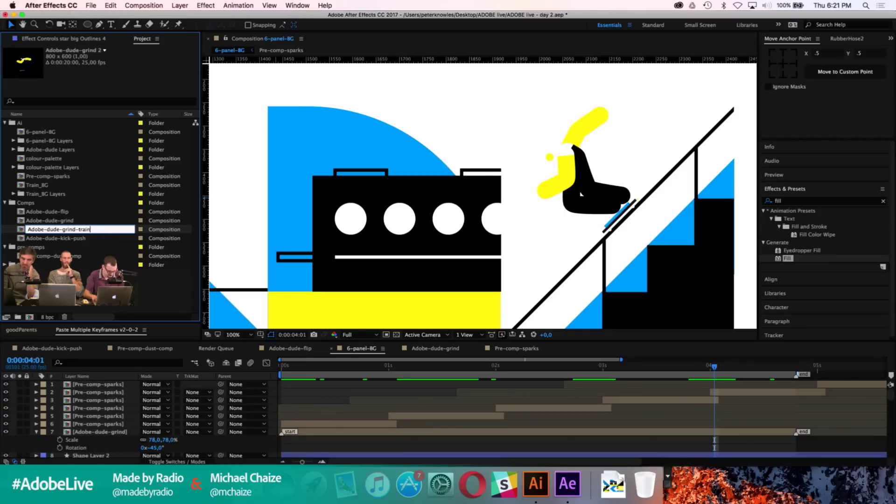
{"action": "type", "text": "-train"}
{"action": "key", "text": "Return"}
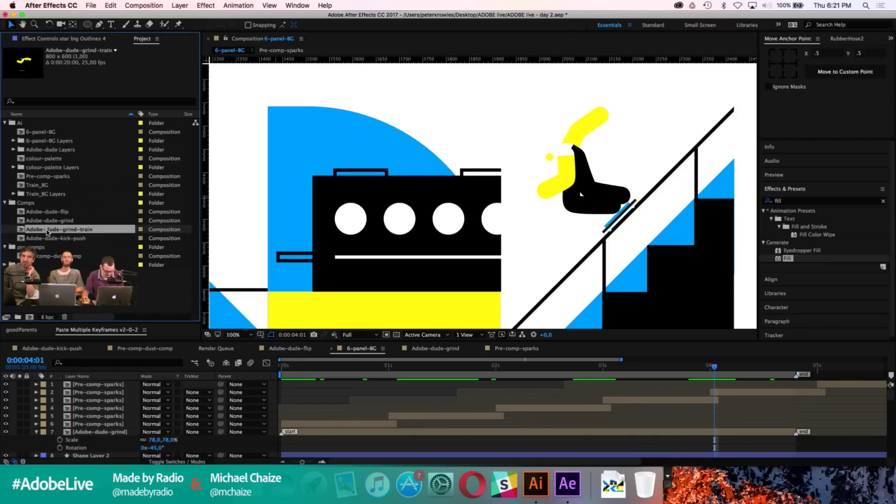
{"action": "double_click", "coordinate": [47, 229]}
{"action": "left_click", "coordinate": [339, 366]}
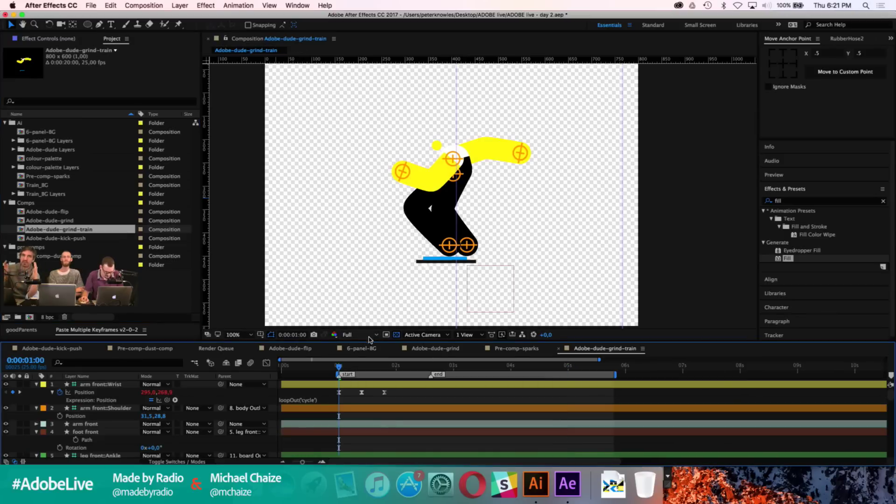
{"action": "left_click", "coordinate": [376, 335]}
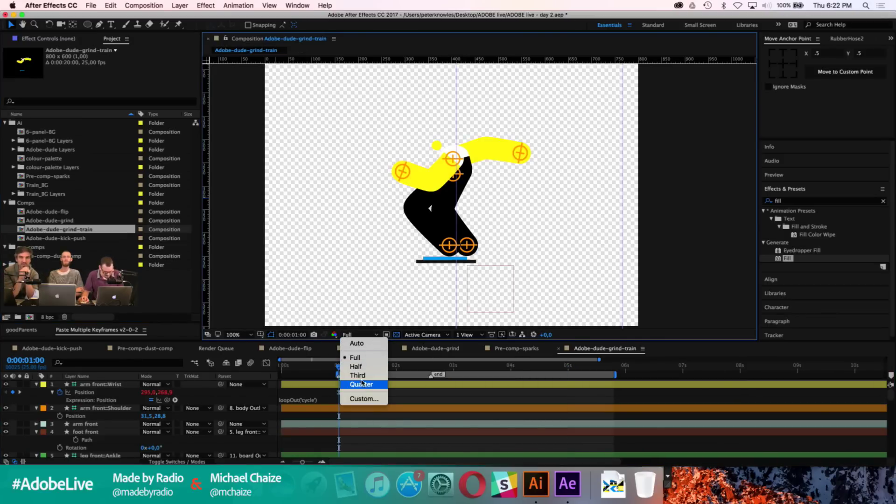
{"action": "left_click", "coordinate": [364, 359]}
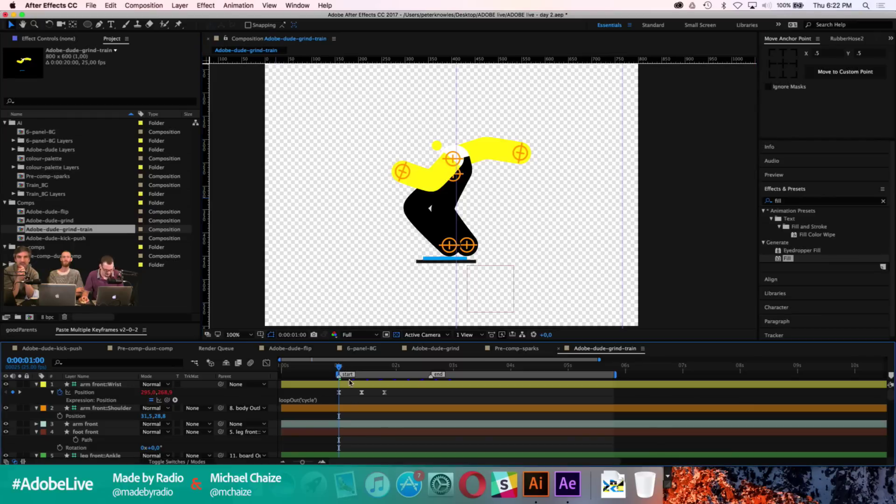
{"action": "left_click", "coordinate": [370, 337]}
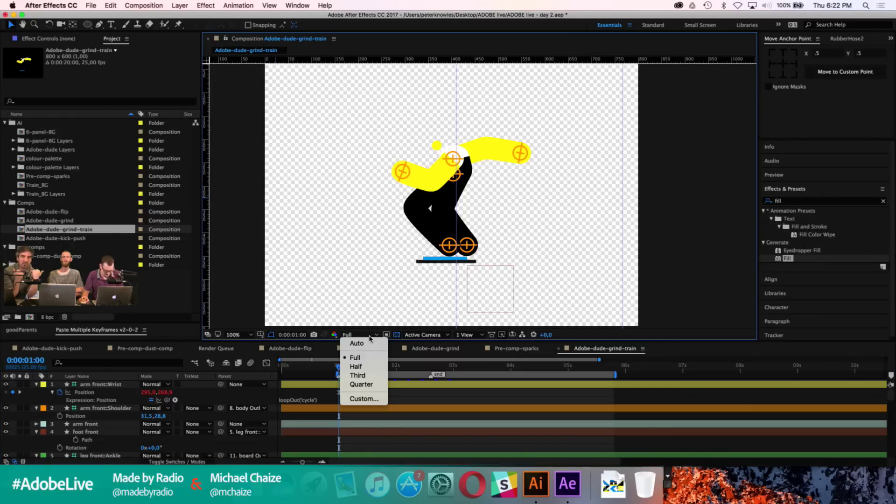
{"action": "left_click", "coordinate": [370, 337]}
{"action": "left_click", "coordinate": [351, 399]}
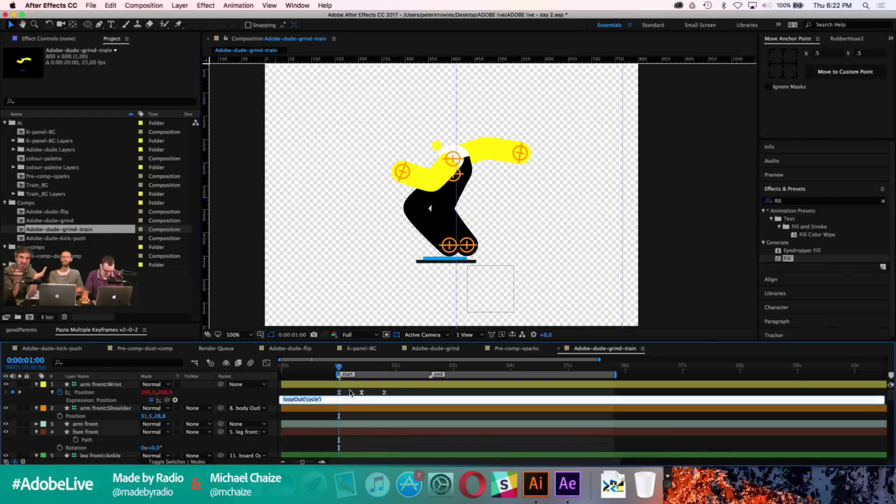
{"action": "left_click", "coordinate": [351, 394]}
Step: Reveal all animated properties in Adobe-dude-grind-train and delete the skater, board, wheels and null keyframes
{"action": "key", "text": "grave"}
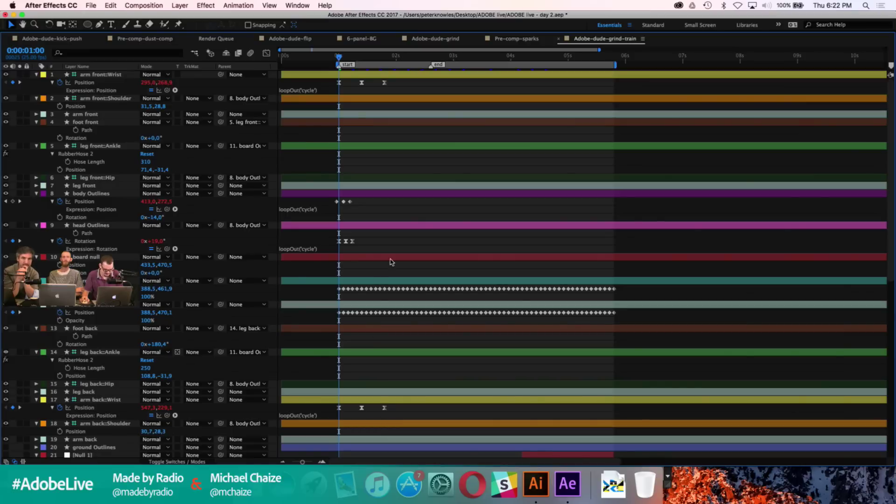
{"action": "key", "text": "u"}
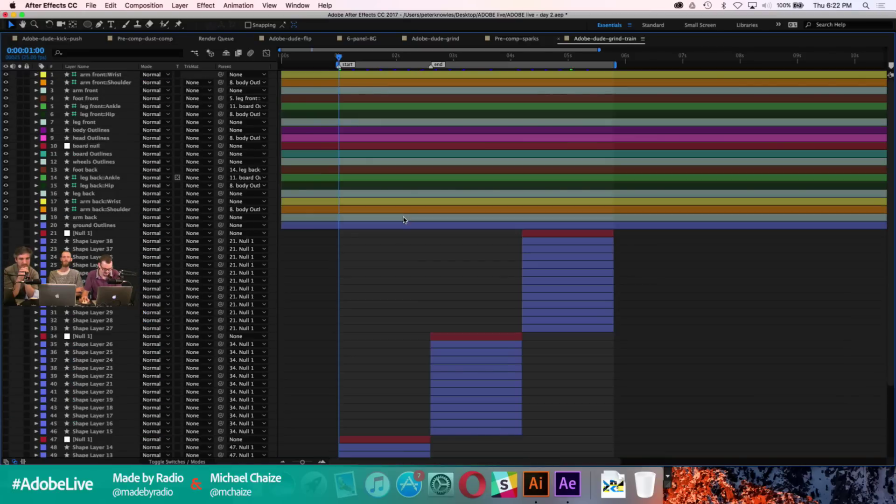
{"action": "key", "text": "u"}
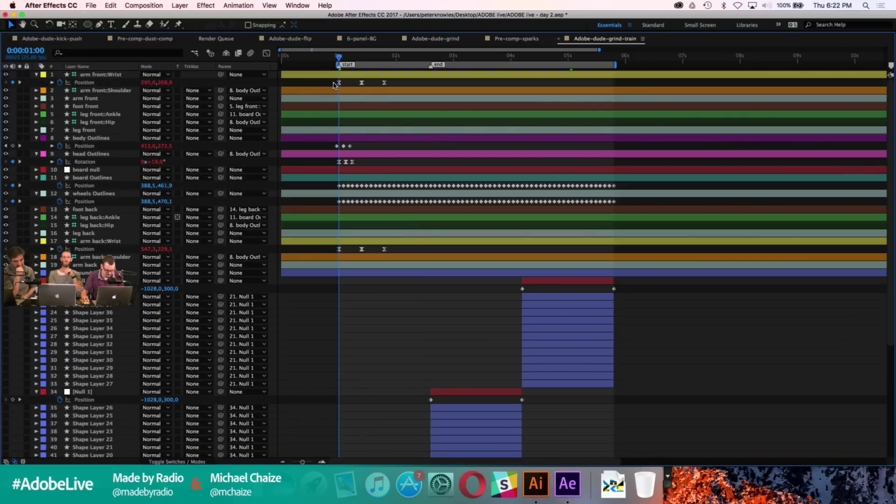
{"action": "left_click_drag", "start_coordinate": [331, 80], "coordinate": [658, 457]}
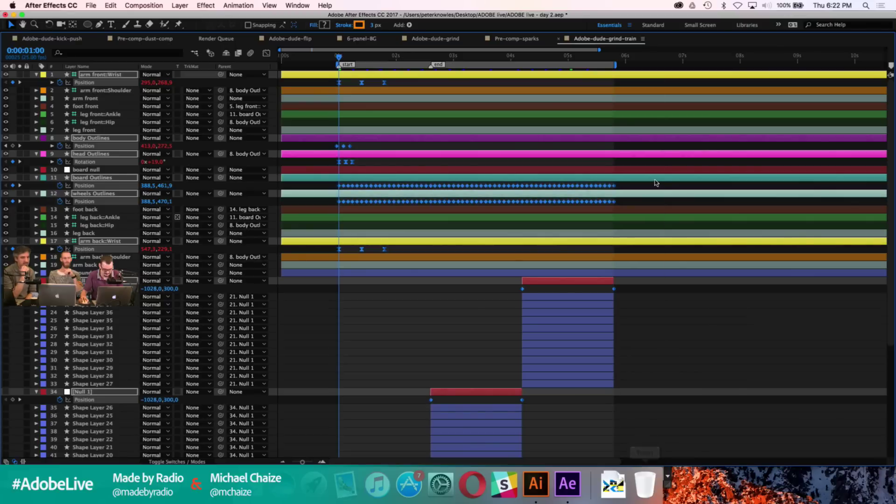
{"action": "key", "text": "Delete"}
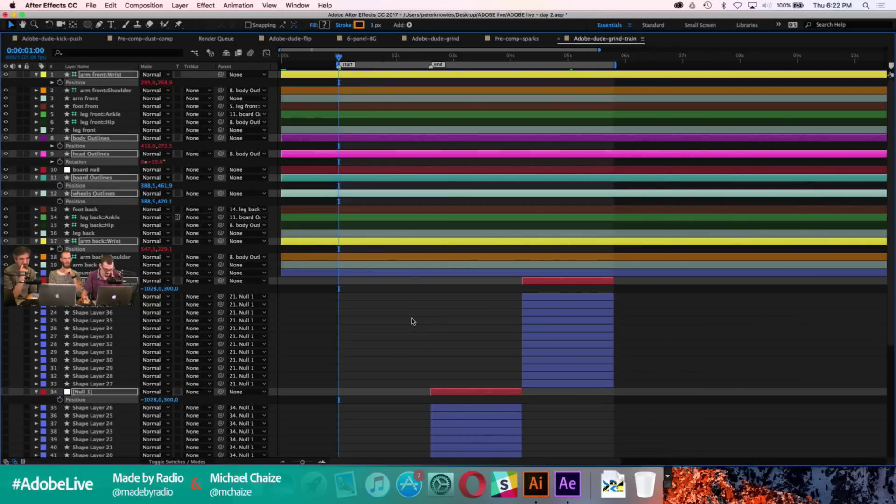
{"action": "left_click", "coordinate": [413, 321]}
{"action": "key", "text": "grave"}
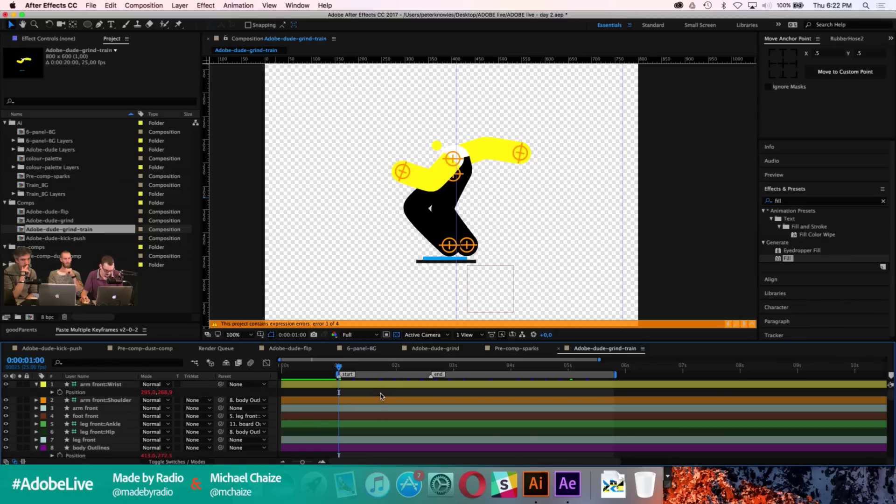
{"action": "scroll", "coordinate": [313, 411], "scroll_direction": "down", "scroll_amount": 1}
{"action": "scroll", "coordinate": [314, 411], "scroll_direction": "up", "scroll_amount": 1}
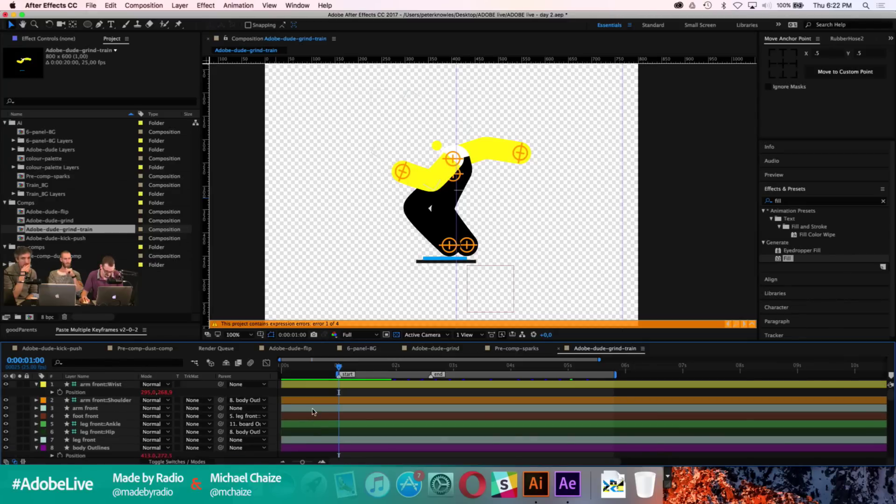
{"action": "left_click", "coordinate": [359, 335]}
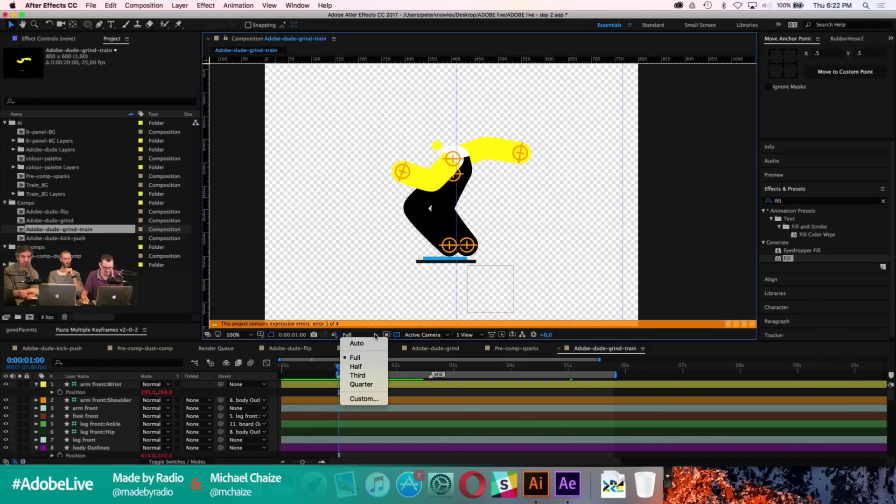
{"action": "left_click", "coordinate": [364, 354]}
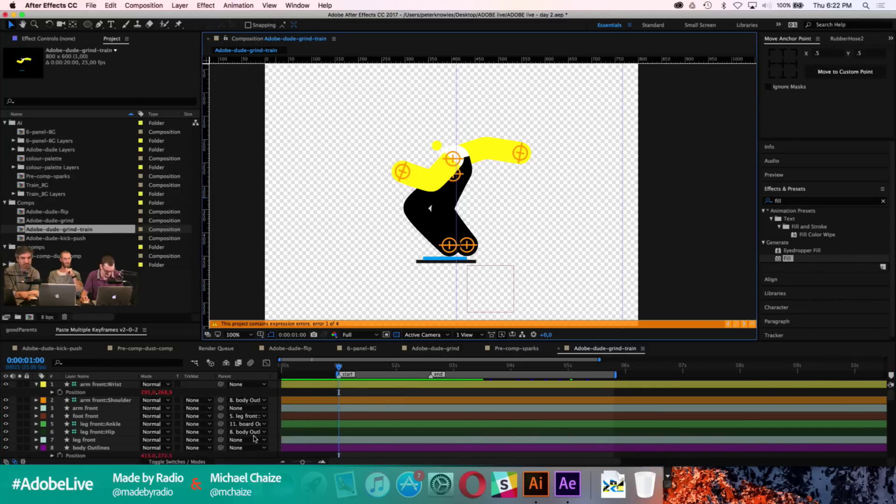
Step: Remove the loopOut('cycle') expressions from the Position of arm front::Wrist and body Outlines
{"action": "left_click", "coordinate": [52, 392]}
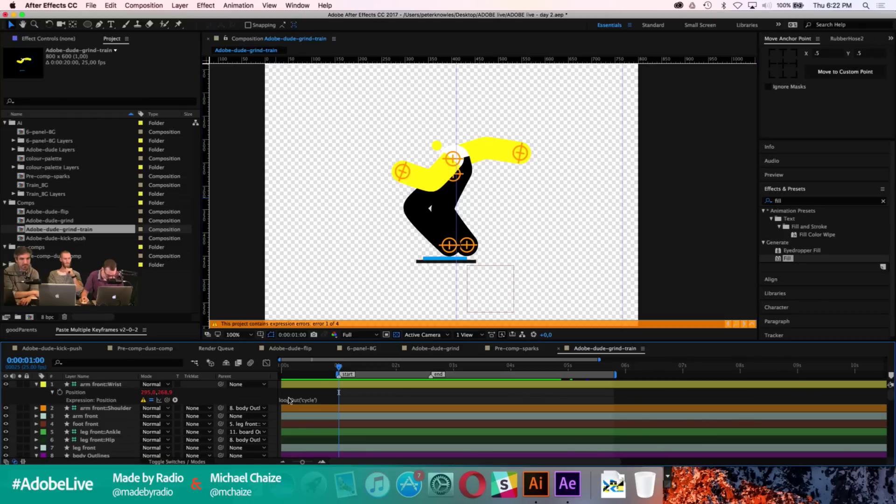
{"action": "left_click", "coordinate": [292, 400]}
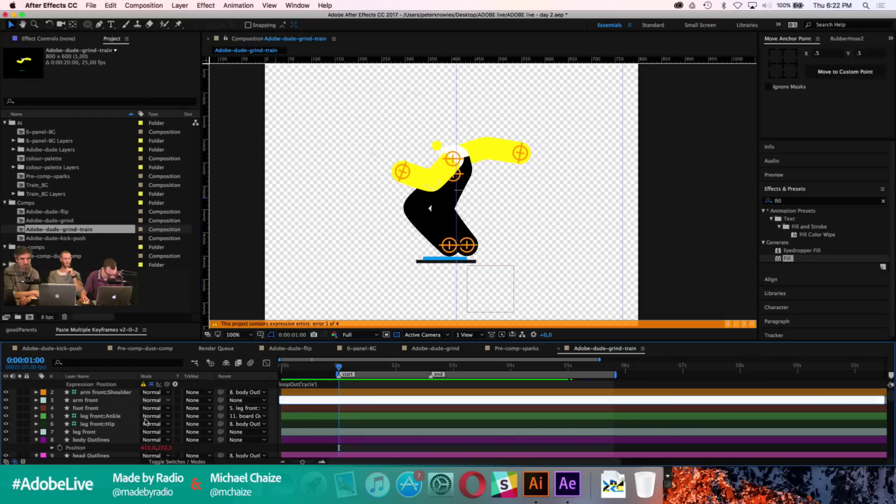
{"action": "scroll", "coordinate": [51, 429], "scroll_direction": "down", "scroll_amount": 2}
{"action": "scroll", "coordinate": [49, 432], "scroll_direction": "down", "scroll_amount": 1}
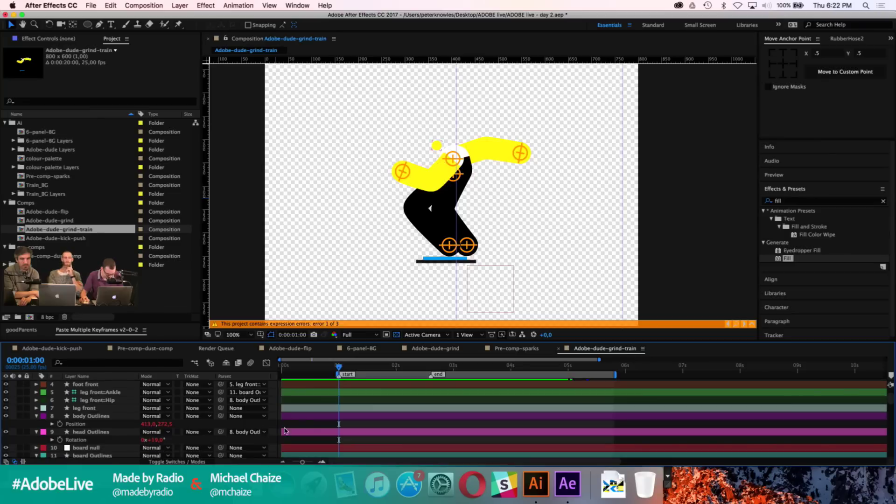
{"action": "left_click", "coordinate": [52, 424]}
{"action": "left_click", "coordinate": [304, 432]}
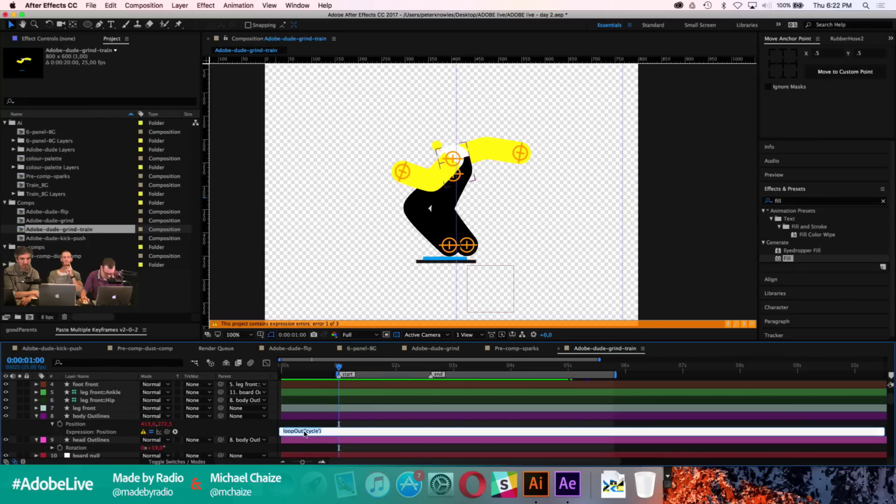
{"action": "scroll", "coordinate": [50, 432], "scroll_direction": "down", "scroll_amount": 2}
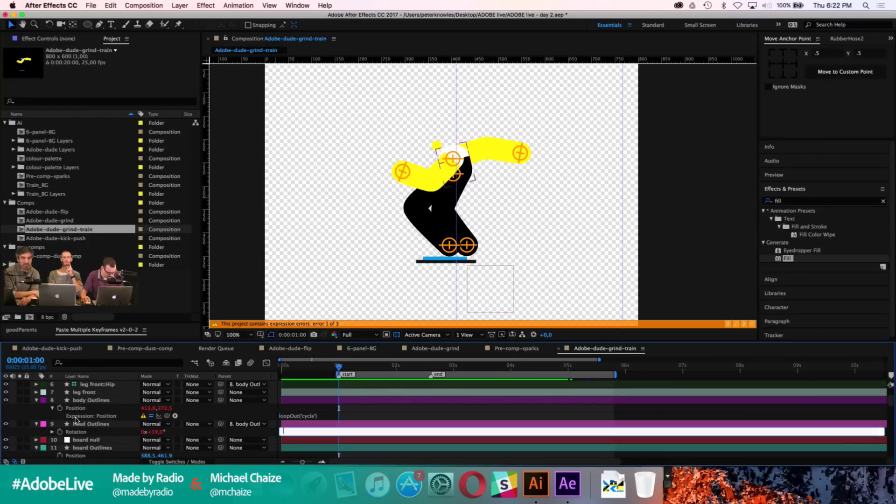
Step: Clear the loopOut('cycle') expressions from the head Outlines Rotation and the arm back::Wrist Position
{"action": "left_click", "coordinate": [51, 433]}
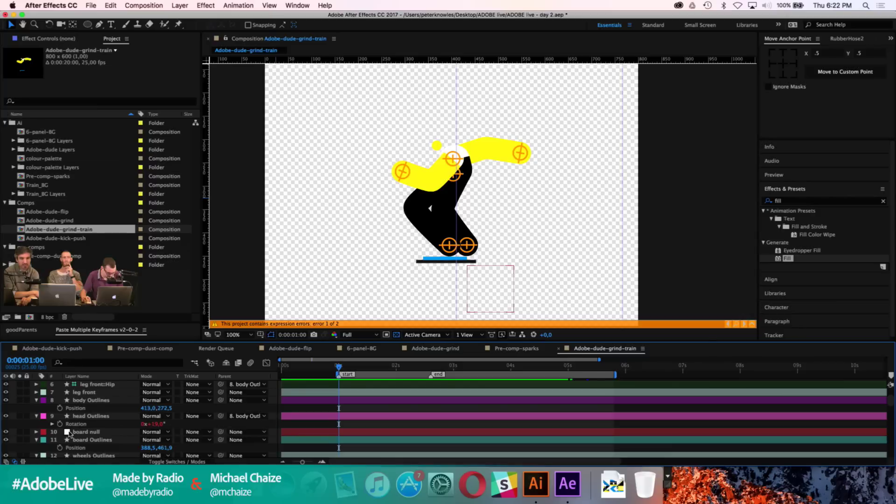
{"action": "left_click", "coordinate": [60, 424], "text": "alt"}
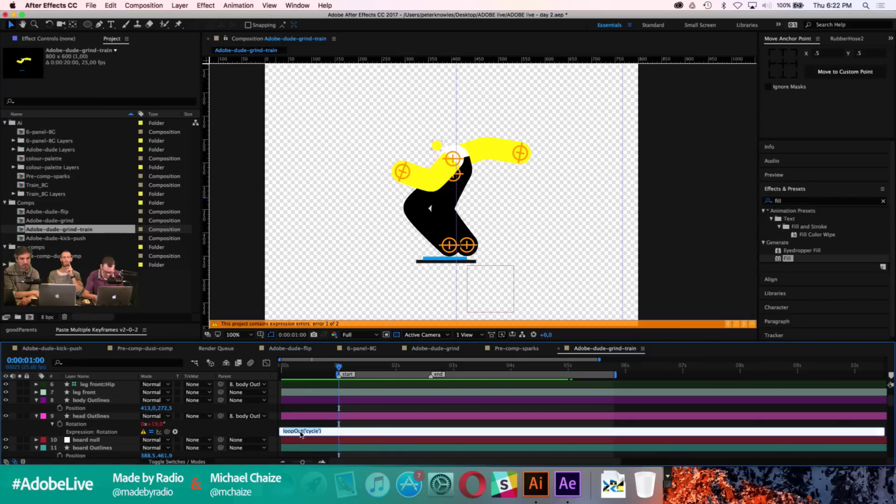
{"action": "key", "text": "BackSpace"}
{"action": "scroll", "coordinate": [203, 417], "scroll_direction": "down", "scroll_amount": 4}
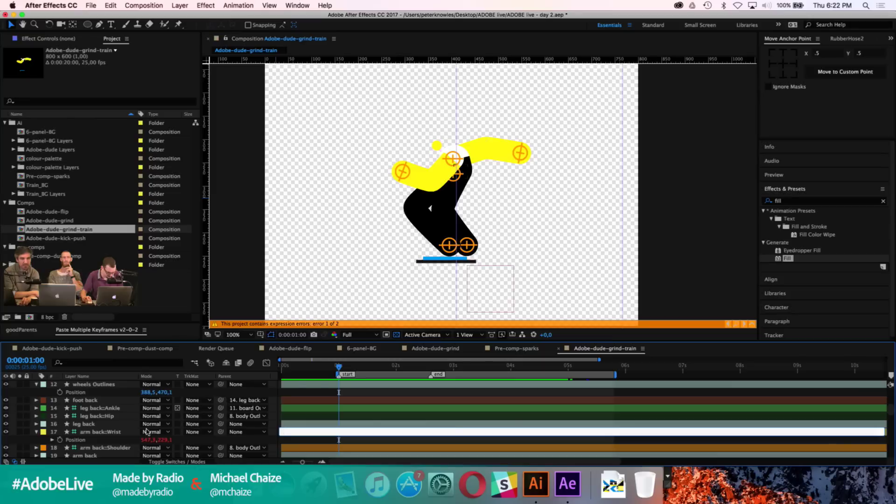
{"action": "left_click", "coordinate": [51, 442]}
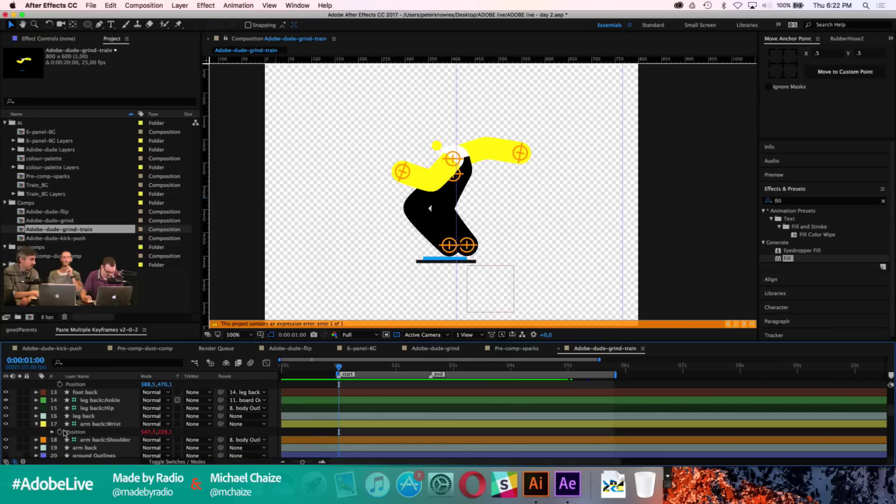
{"action": "left_click", "coordinate": [51, 432]}
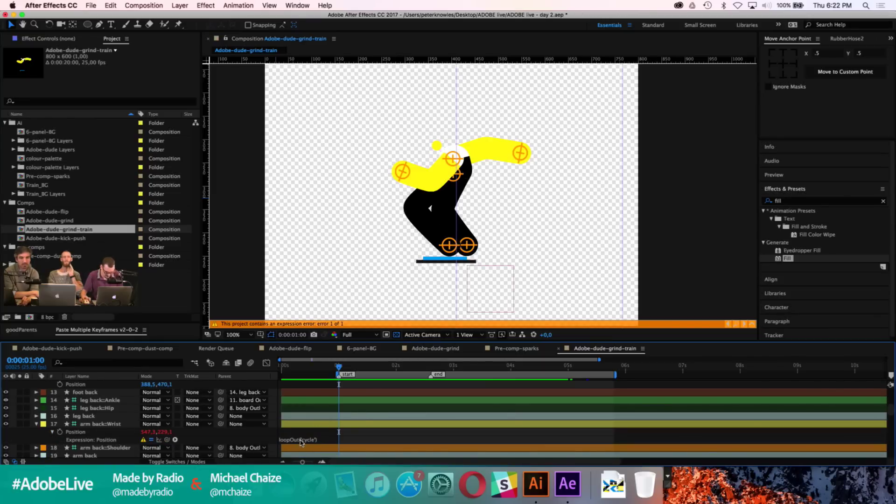
{"action": "left_click", "coordinate": [301, 443]}
{"action": "key", "text": "BackSpace"}
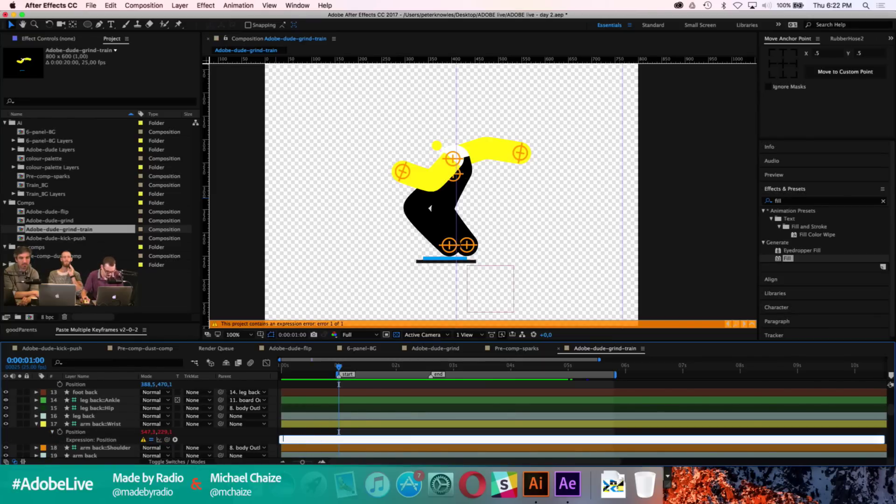
{"action": "left_click", "coordinate": [347, 432]}
{"action": "scroll", "coordinate": [347, 432], "scroll_direction": "up", "scroll_amount": 5}
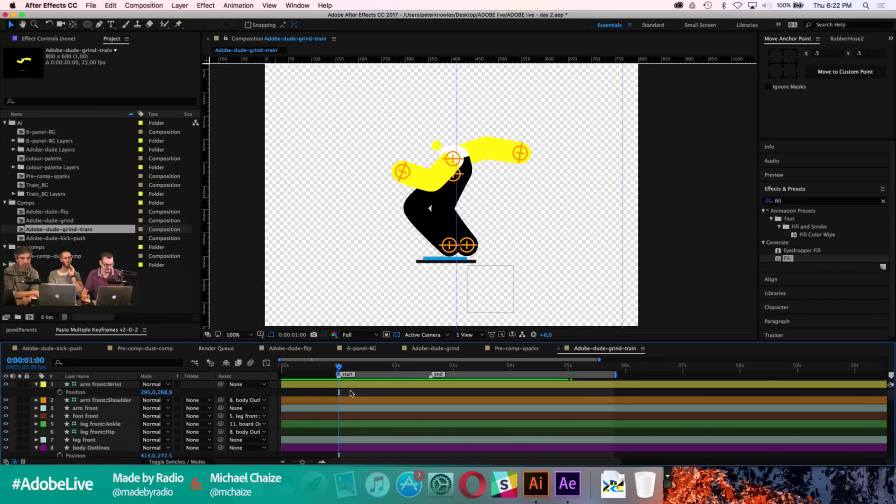
Step: Collapse the layer properties and set the Rotation of body Outlines to -2°
{"action": "key", "text": "u"}
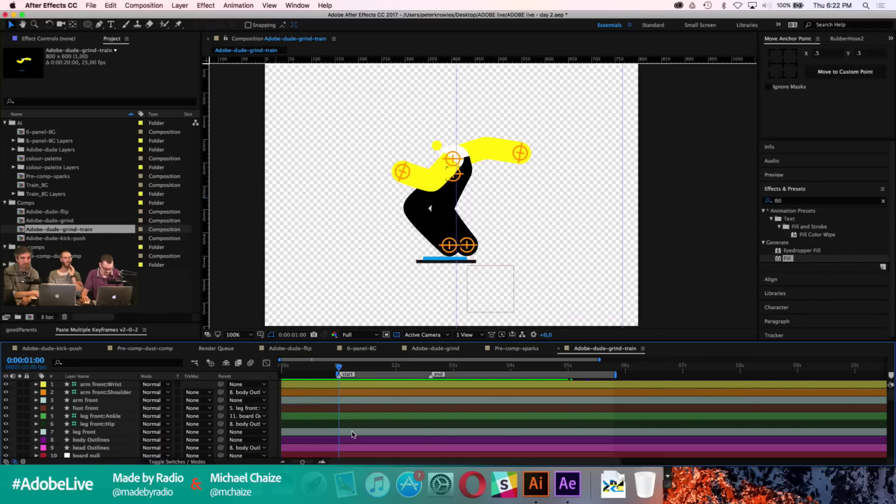
{"action": "scroll", "coordinate": [352, 434], "scroll_direction": "down", "scroll_amount": 3}
{"action": "scroll", "coordinate": [352, 434], "scroll_direction": "up", "scroll_amount": 3}
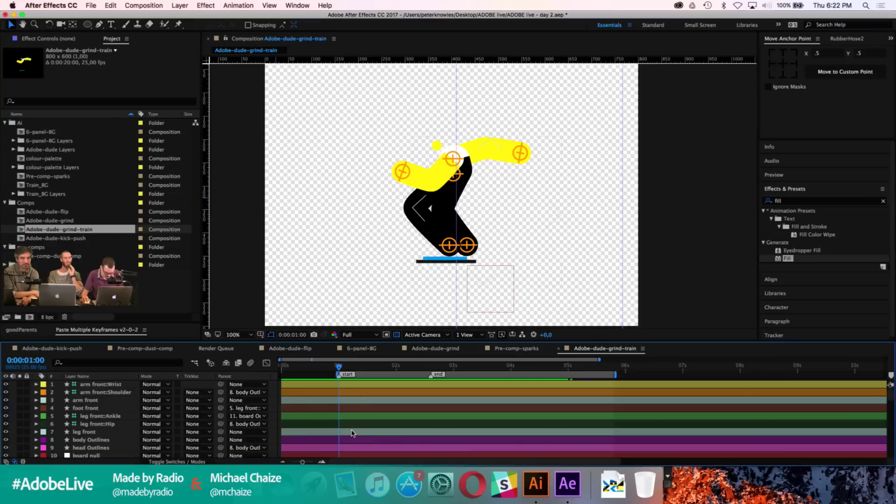
{"action": "left_click", "coordinate": [355, 438]}
{"action": "key", "text": "Return"}
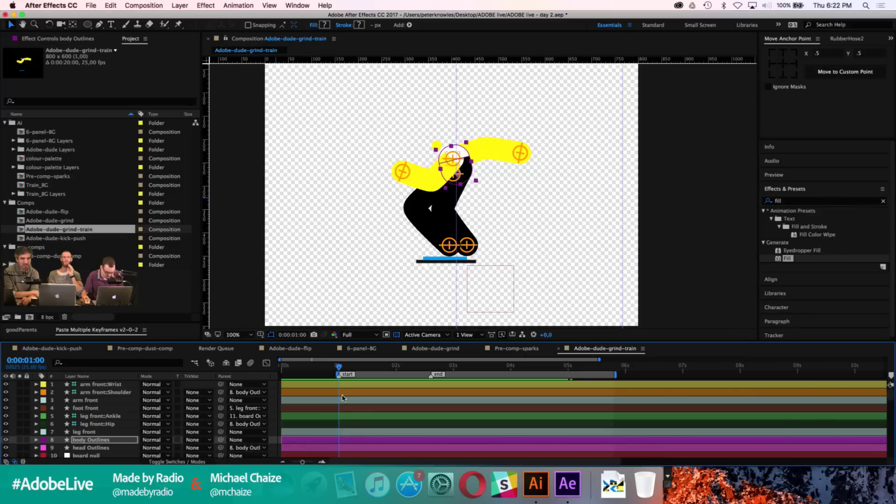
{"action": "key", "text": "r"}
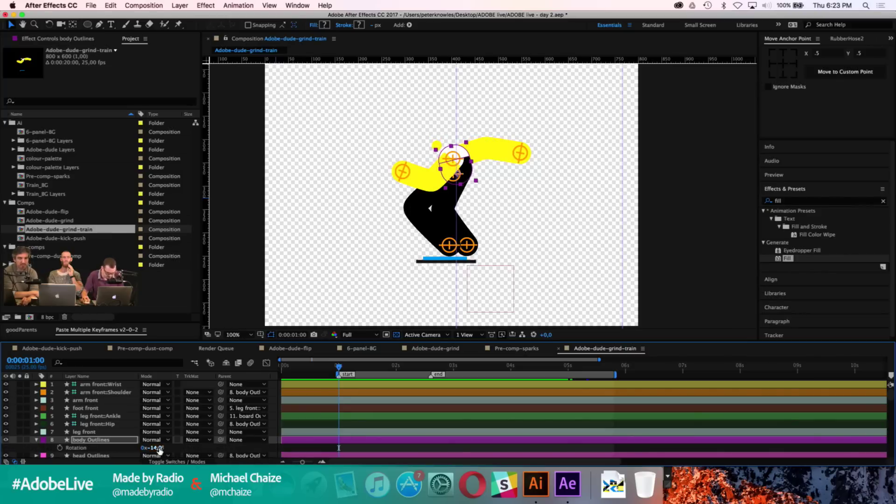
{"action": "left_click_drag", "start_coordinate": [151, 447], "coordinate": [168, 450]}
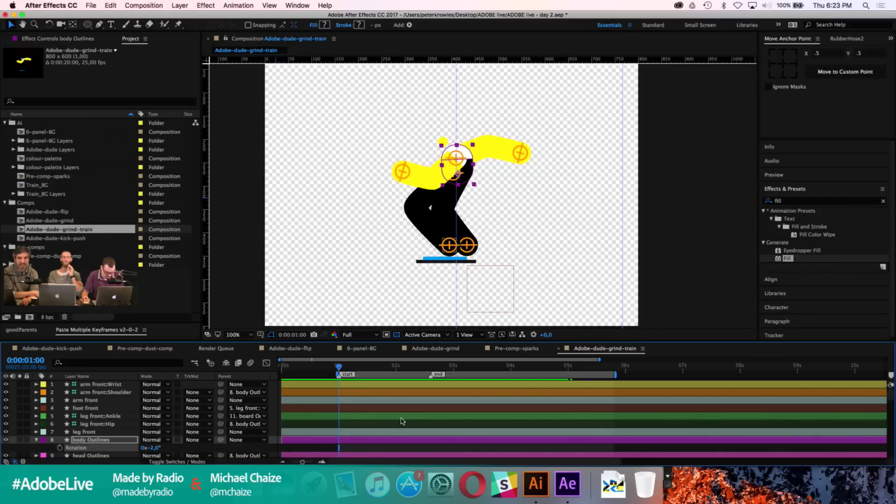
{"action": "left_click", "coordinate": [366, 451]}
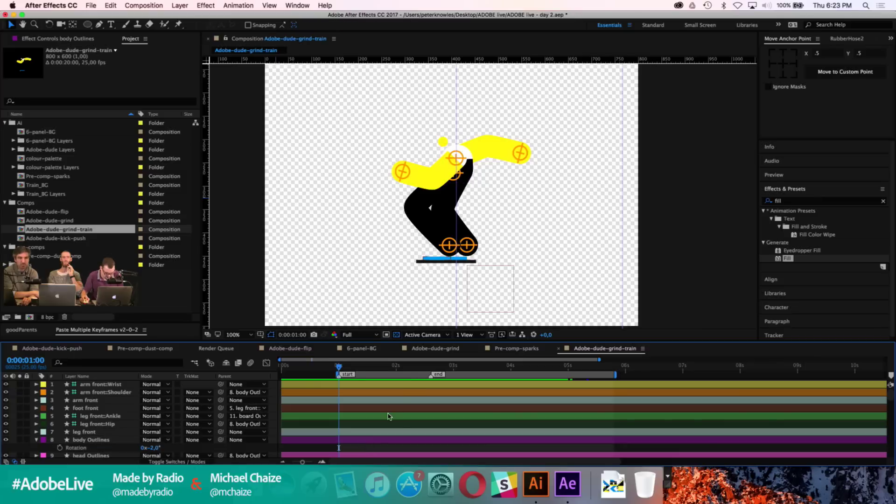
Step: Lower the skater's front hand by moving arm front::Wrist about 30 px right and 50 px down
{"action": "left_click", "coordinate": [360, 387]}
{"action": "key", "text": "shift+Right"}
{"action": "key", "text": "shift+Right"}
{"action": "key", "text": "shift+Right"}
{"action": "key", "text": "shift+Down"}
{"action": "key", "text": "shift+Down"}
{"action": "key", "text": "shift+Down"}
{"action": "key", "text": "shift+Down"}
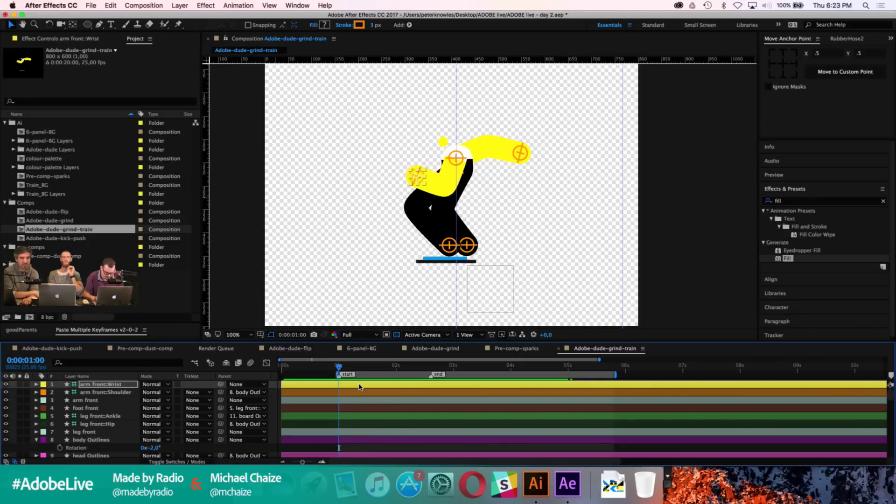
{"action": "key", "text": "shift+Down"}
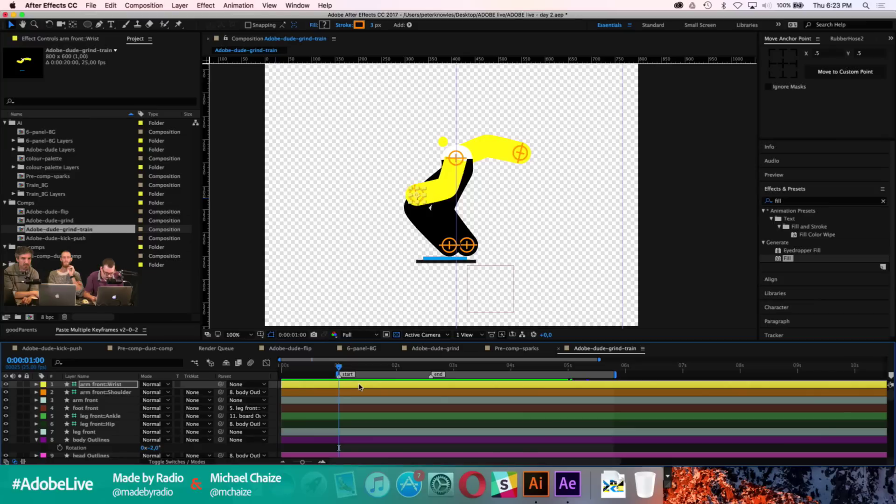
Step: Show the RubberHose 2 effect settings of the leg front::Ankle layer
{"action": "left_click", "coordinate": [360, 420]}
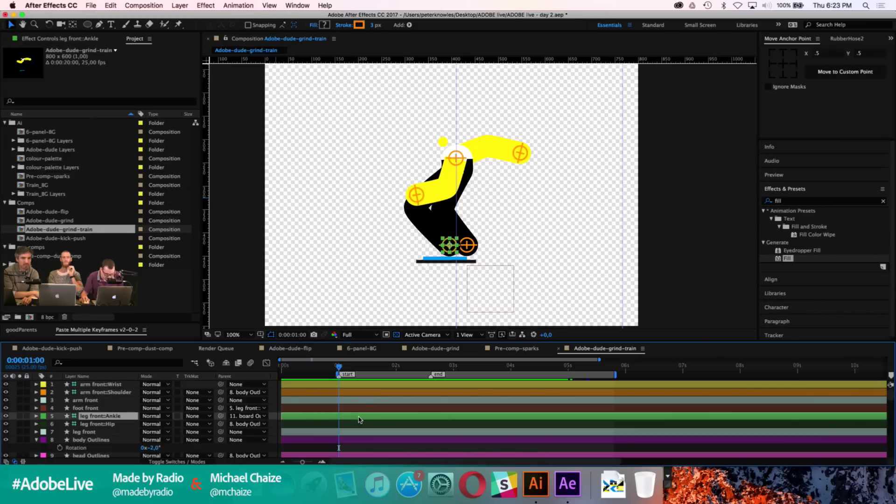
{"action": "left_click", "coordinate": [68, 39]}
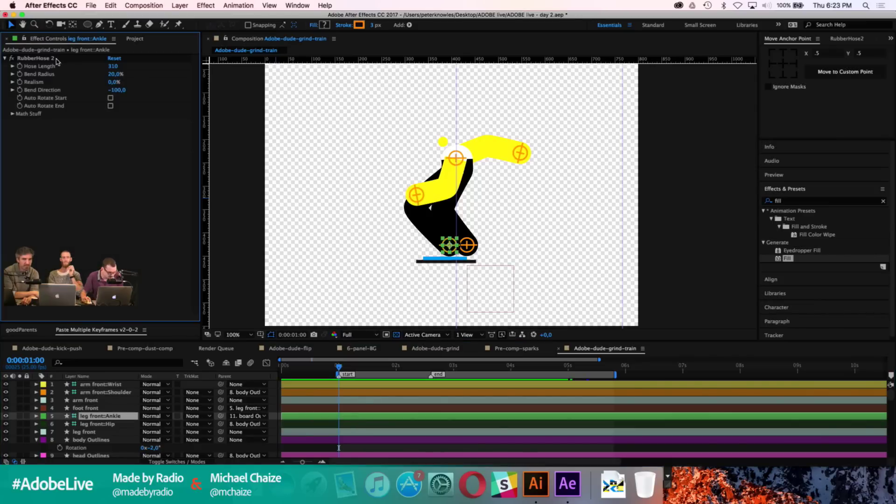
Step: Copy the RubberHose 2 settings from leg front::Ankle onto leg back::Ankle and shift the back ankle closer to the front one
{"action": "left_click", "coordinate": [41, 58]}
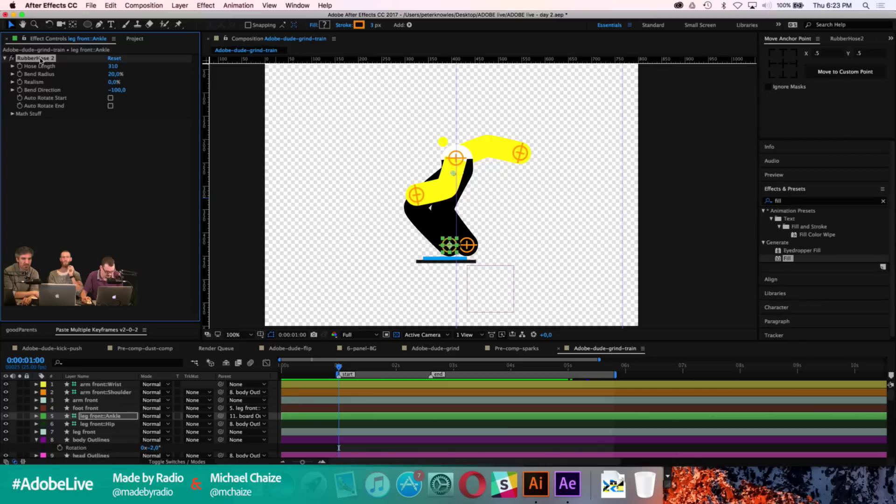
{"action": "scroll", "coordinate": [342, 440], "scroll_direction": "down", "scroll_amount": 5}
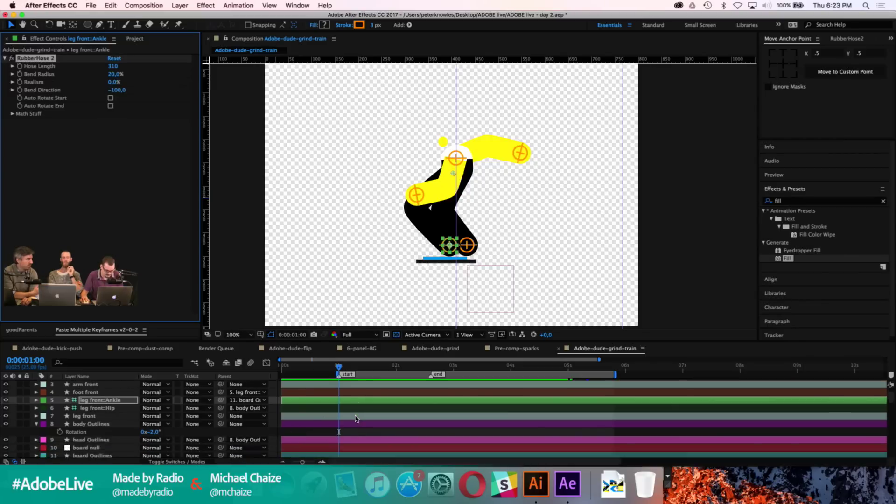
{"action": "left_click", "coordinate": [342, 439]}
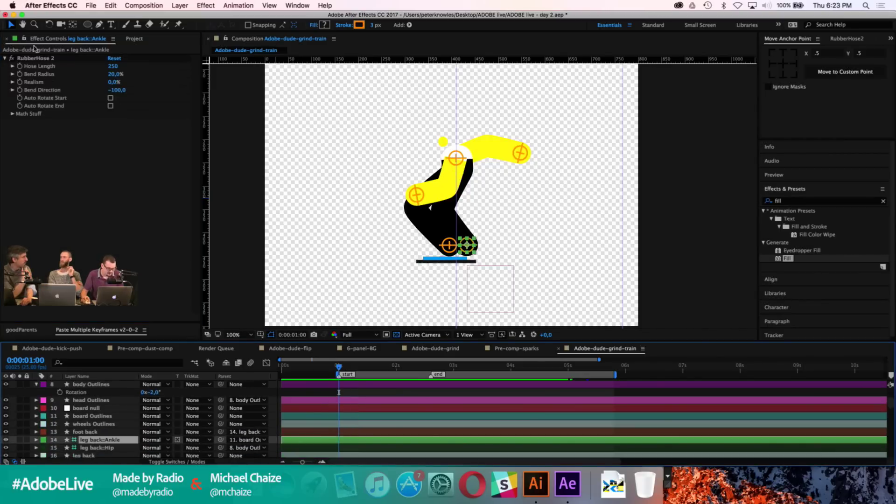
{"action": "left_click", "coordinate": [39, 59]}
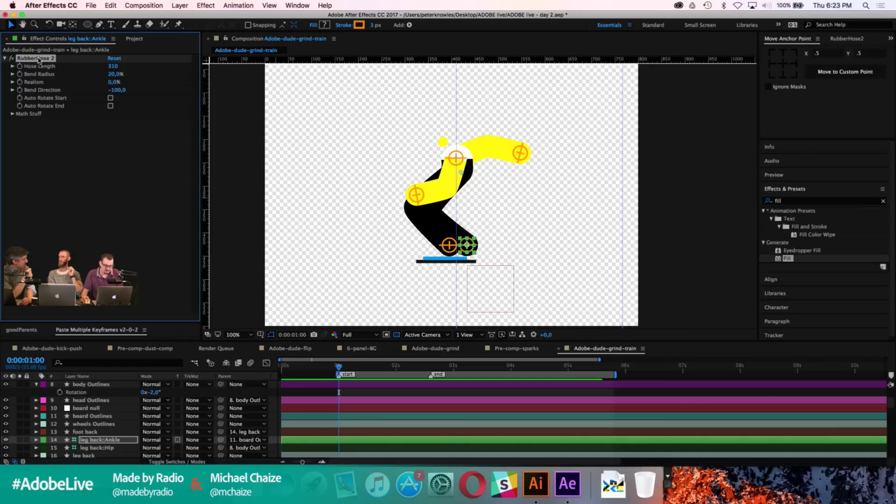
{"action": "left_click", "coordinate": [395, 304]}
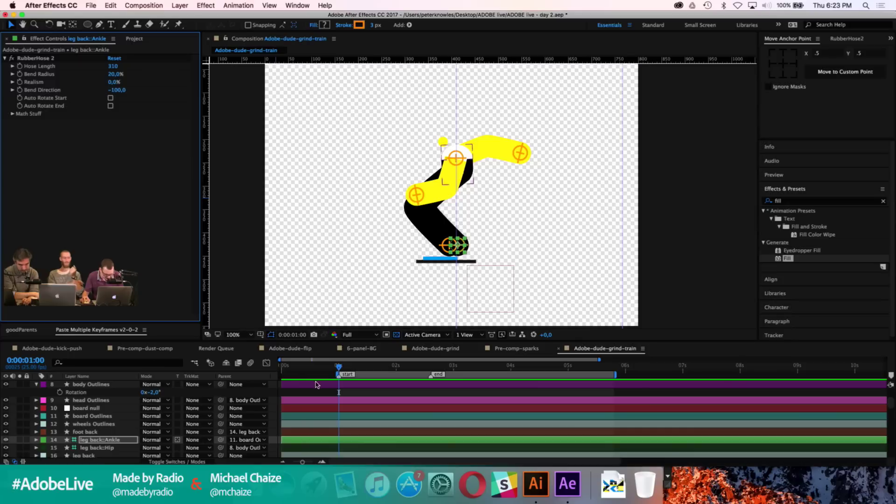
Step: Move the arm back::Wrist controller onto the front wrist so the back arm lies behind the front arm
{"action": "left_click", "coordinate": [348, 393]}
{"action": "scroll", "coordinate": [348, 394], "scroll_direction": "down", "scroll_amount": 5}
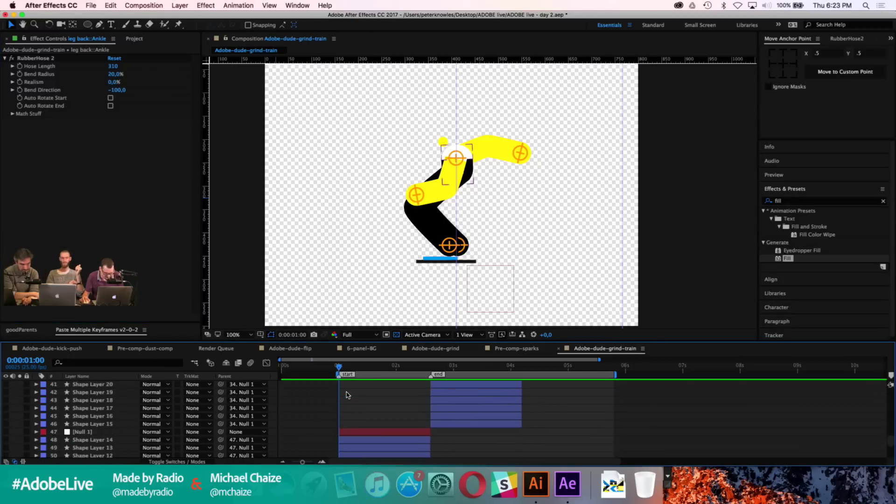
{"action": "scroll", "coordinate": [348, 395], "scroll_direction": "up", "scroll_amount": 3}
{"action": "left_click", "coordinate": [354, 416]}
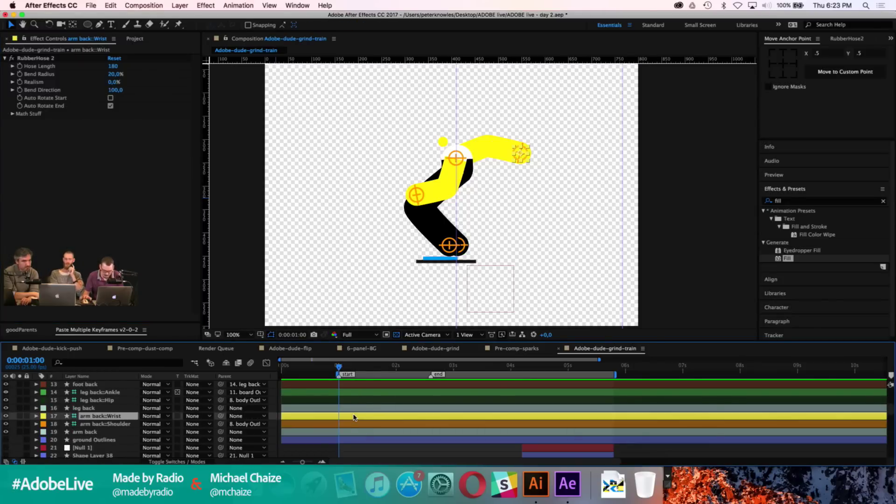
{"action": "key", "text": "Return"}
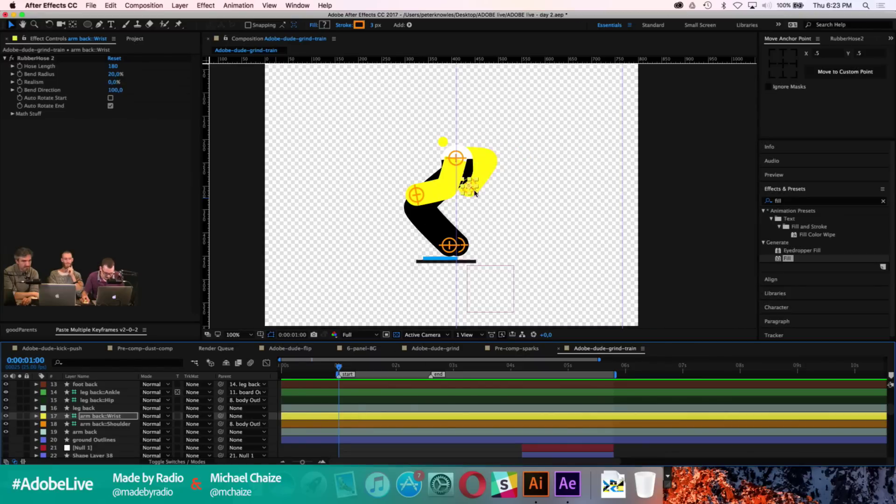
{"action": "left_click_drag", "start_coordinate": [470, 188], "coordinate": [418, 197]}
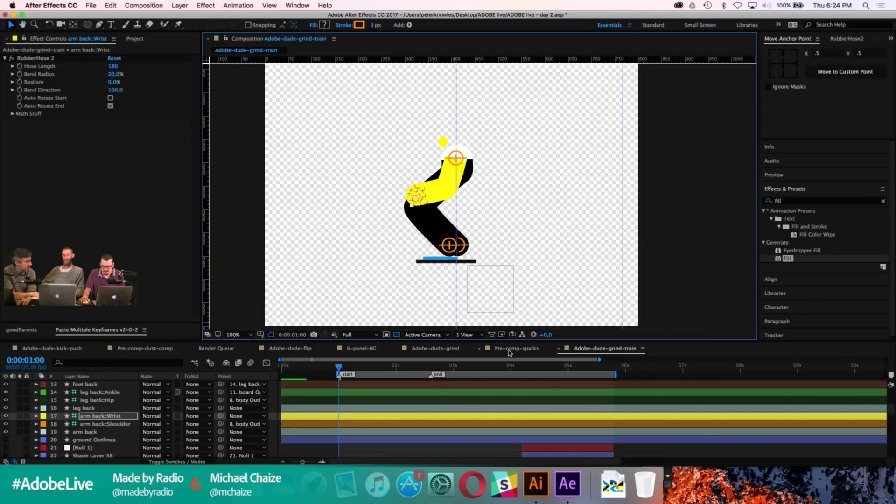
Step: Add the Adobe-dude-grind-train composition to 6-panel-BG as the topmost layer
{"action": "left_click", "coordinate": [359, 354]}
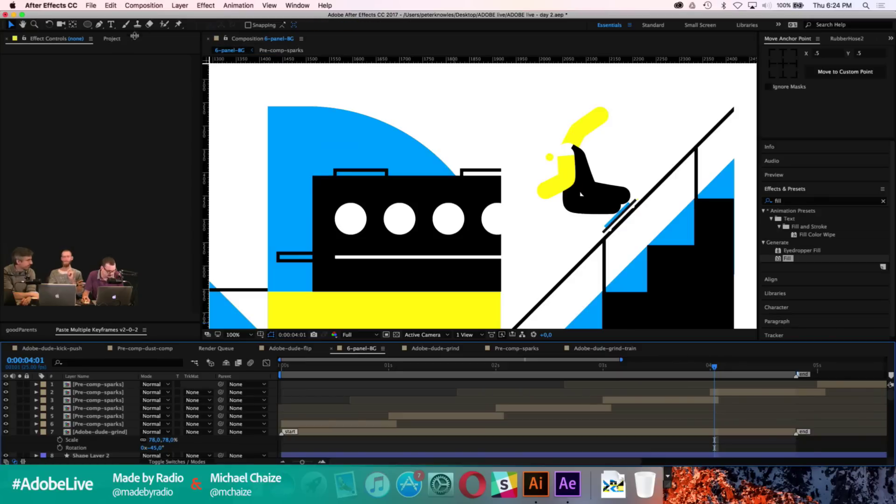
{"action": "left_click", "coordinate": [112, 39]}
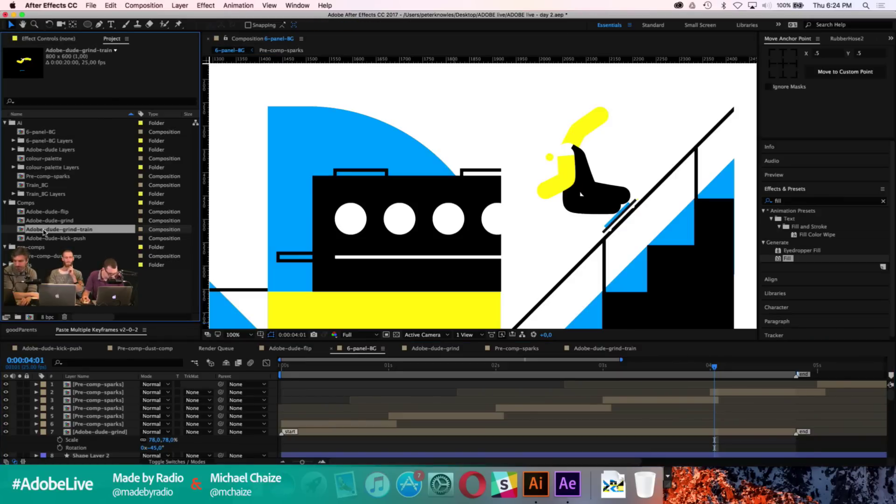
{"action": "left_click_drag", "start_coordinate": [44, 232], "coordinate": [140, 289]}
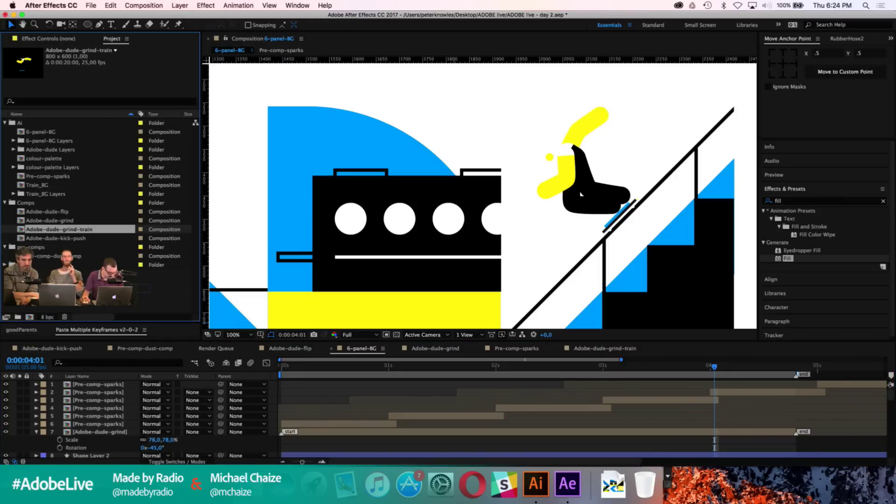
{"action": "left_click_drag", "start_coordinate": [75, 355], "coordinate": [81, 385]}
{"action": "key", "text": "comma"}
{"action": "key", "text": "comma"}
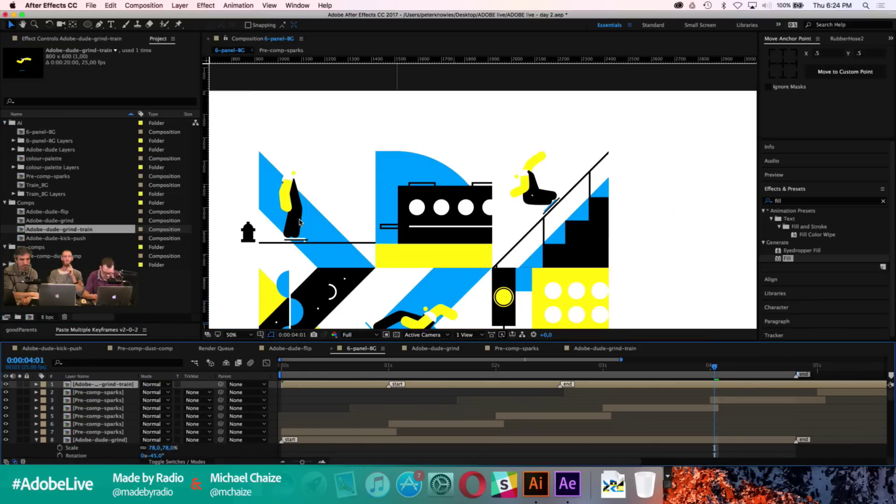
Step: Position the Adobe-dude-grind-train layer over the train in the upper middle panel
{"action": "scroll", "coordinate": [416, 224], "scroll_direction": "down", "scroll_amount": 8}
{"action": "scroll", "coordinate": [416, 225], "scroll_direction": "right", "scroll_amount": 3}
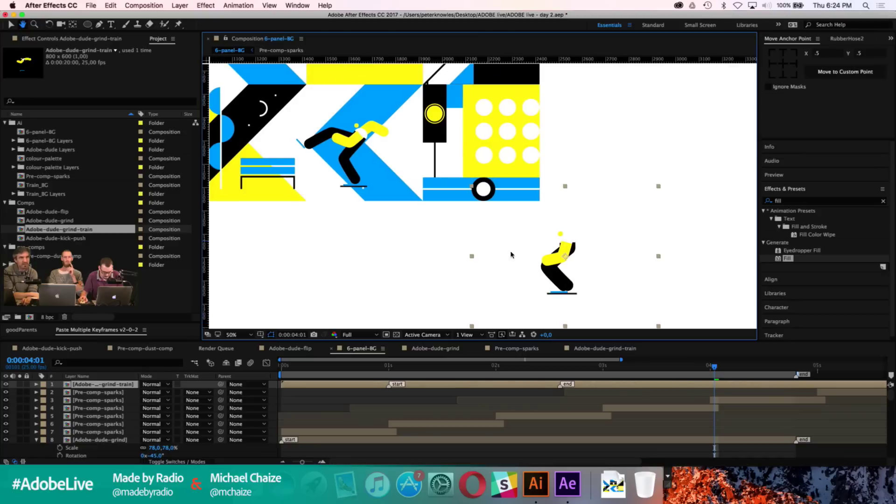
{"action": "left_click_drag", "start_coordinate": [560, 250], "coordinate": [353, 106]}
{"action": "scroll", "coordinate": [353, 105], "scroll_direction": "up", "scroll_amount": 6}
{"action": "scroll", "coordinate": [354, 105], "scroll_direction": "left", "scroll_amount": 1}
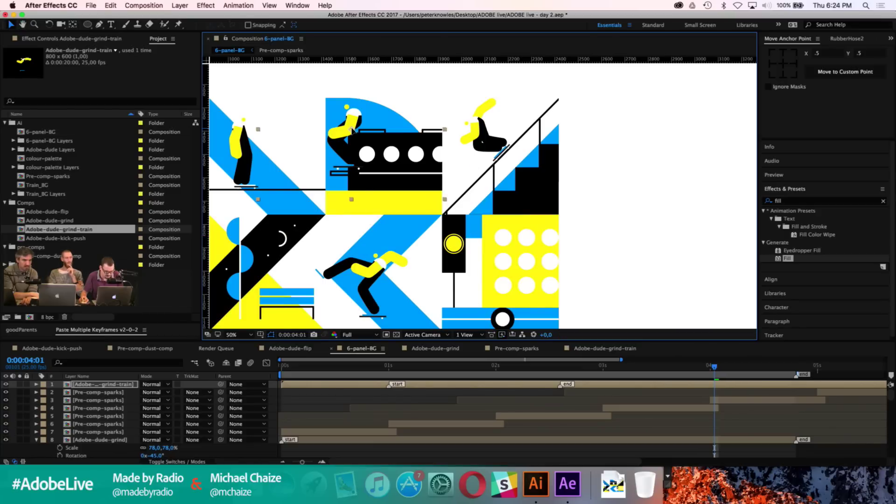
{"action": "left_click", "coordinate": [353, 131]}
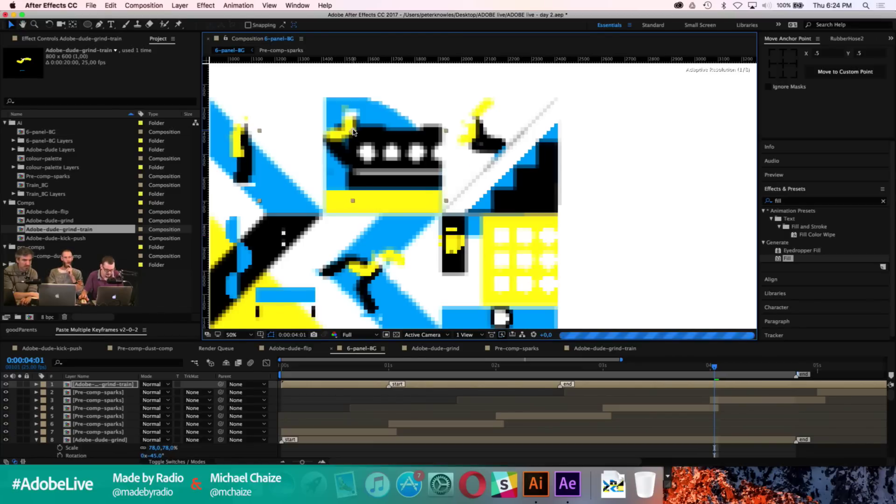
Step: Scale the Adobe-dude-grind-train layer to 70%
{"action": "key", "text": "period"}
{"action": "key", "text": "period"}
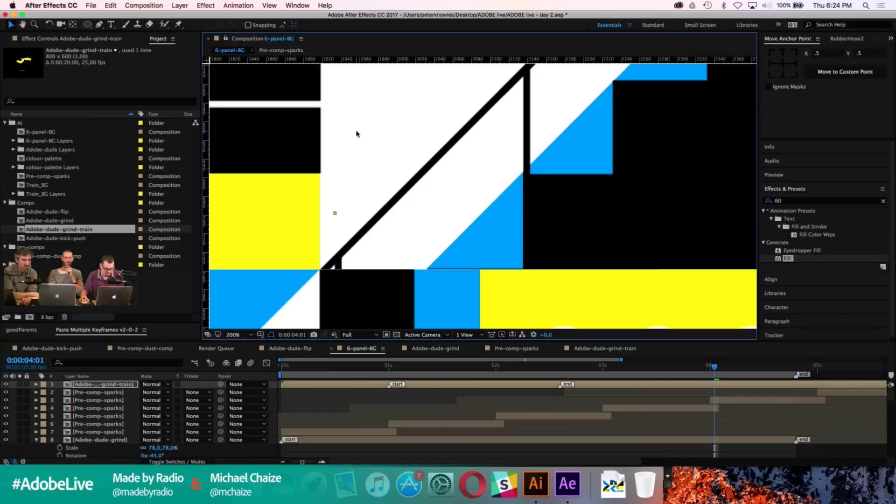
{"action": "left_click_drag", "start_coordinate": [357, 134], "coordinate": [461, 240]}
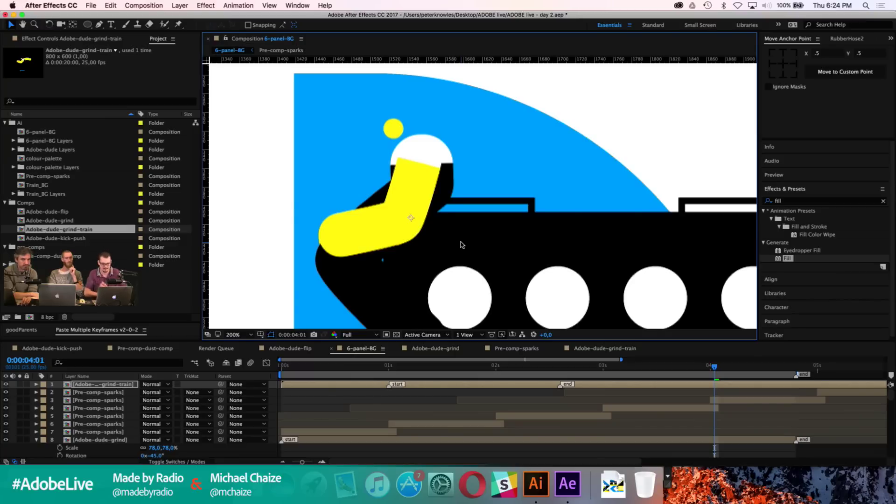
{"action": "key", "text": "shift+slash"}
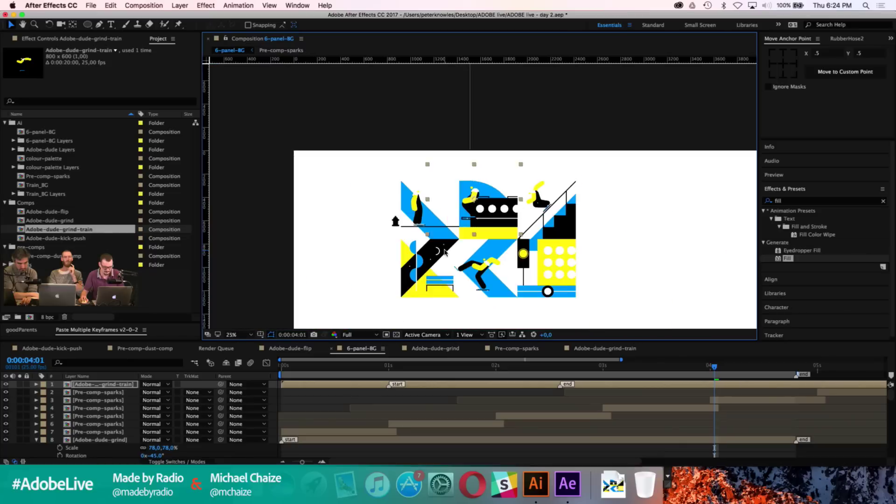
{"action": "key", "text": "slash"}
{"action": "left_click_drag", "start_coordinate": [489, 246], "coordinate": [472, 244]}
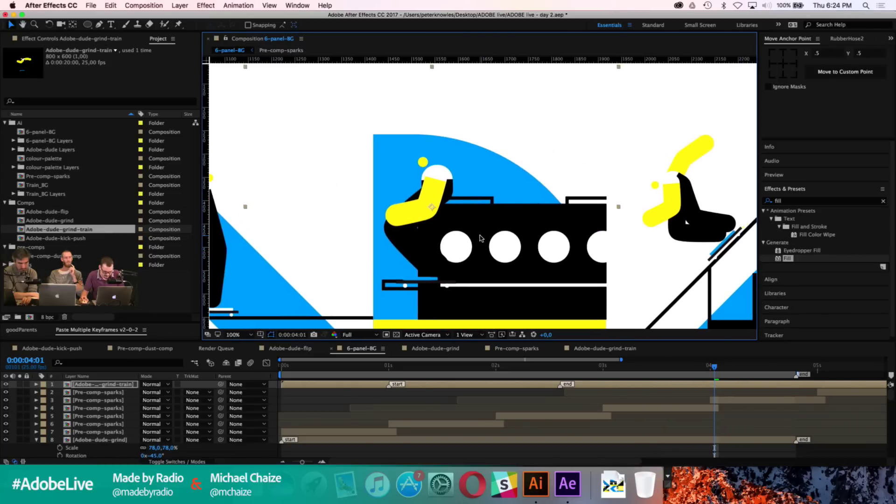
{"action": "key", "text": "s"}
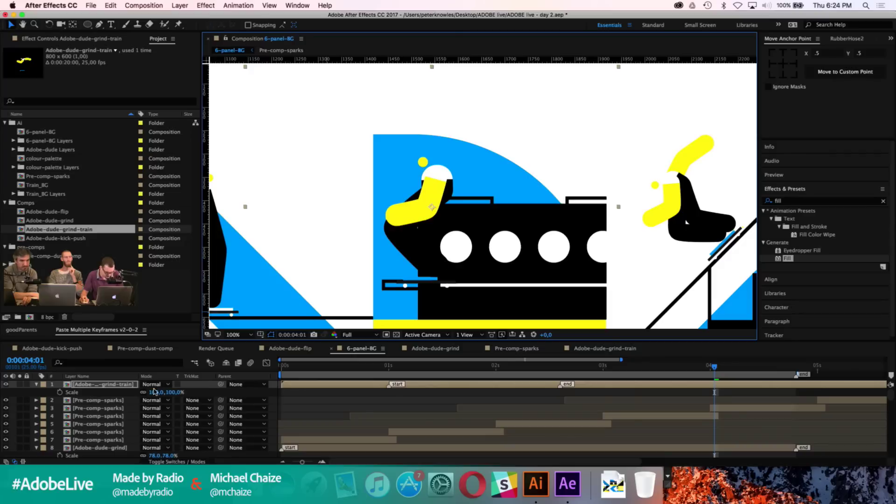
{"action": "left_click", "coordinate": [174, 392]}
{"action": "type", "text": "70"}
{"action": "key", "text": "Return"}
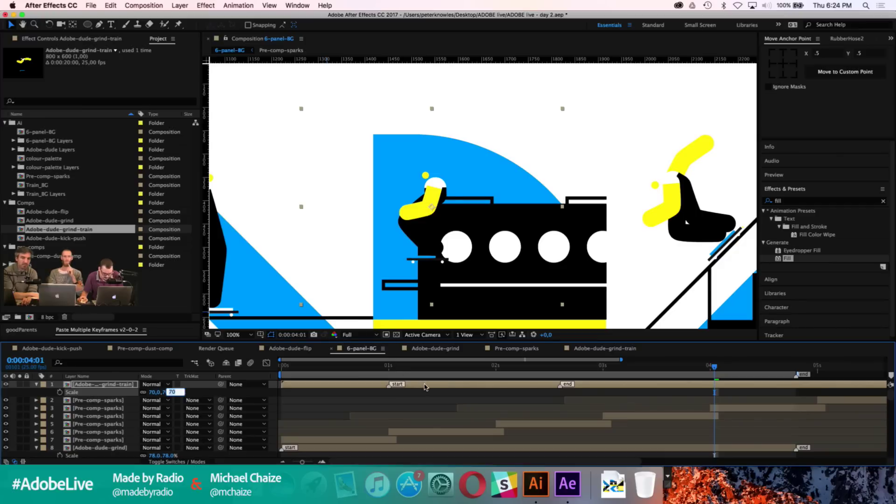
{"action": "key", "text": "Return"}
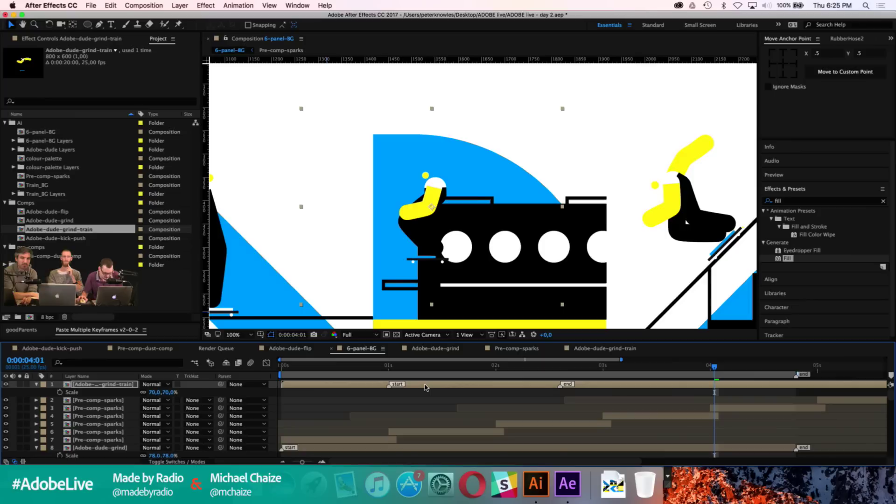
Step: In the Adobe-dude-grind-train composition, move the front leg's ankle controller about 90 px to the left, behind the rail
{"action": "double_click", "coordinate": [451, 387]}
{"action": "left_click", "coordinate": [462, 246]}
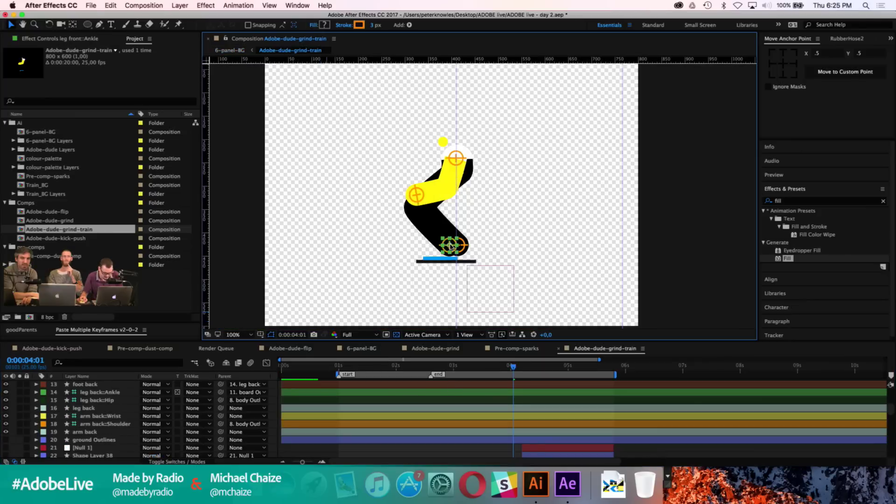
{"action": "key", "text": "shift+Left"}
{"action": "key", "text": "shift+Left"}
{"action": "key", "text": "shift+Left"}
{"action": "key", "text": "shift+Left"}
{"action": "key", "text": "shift+Left"}
{"action": "key", "text": "shift+Left"}
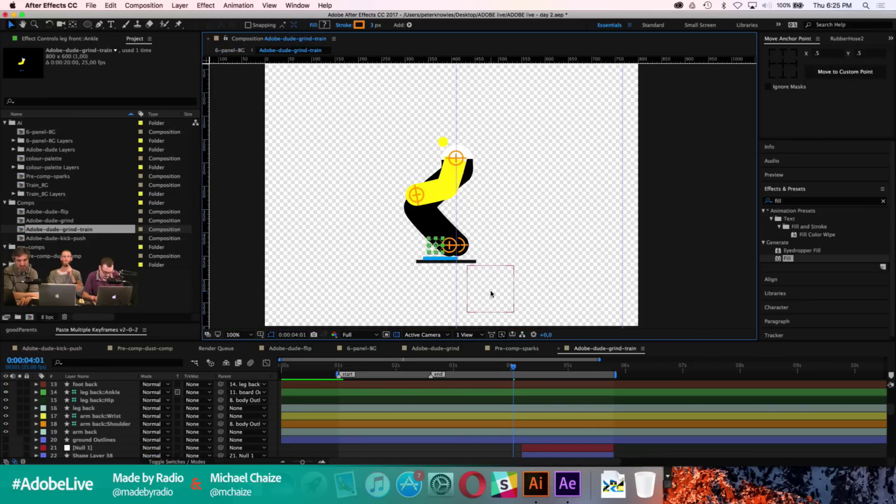
{"action": "key", "text": "shift+Left"}
{"action": "key", "text": "shift+Left"}
{"action": "key", "text": "shift+Left"}
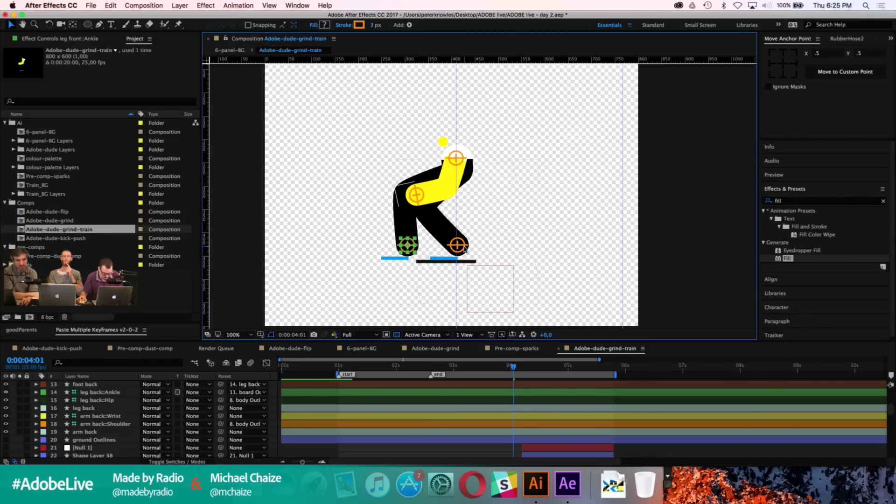
Step: Move the leg back::Ankle controller about 105 px left to line up with the front ankle
{"action": "left_click", "coordinate": [482, 395]}
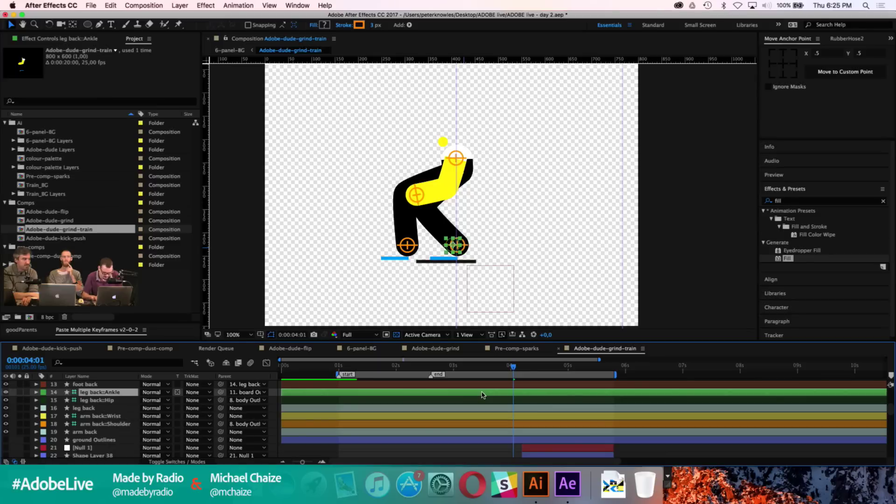
{"action": "key", "text": "shift+Left"}
{"action": "key", "text": "shift+Left"}
{"action": "key", "text": "shift+Left"}
{"action": "key", "text": "shift+Left"}
{"action": "key", "text": "shift+Left"}
{"action": "key", "text": "shift+Left"}
{"action": "key", "text": "shift+Left"}
{"action": "key", "text": "shift+Left"}
{"action": "key", "text": "shift+Left"}
{"action": "key", "text": "shift+Left"}
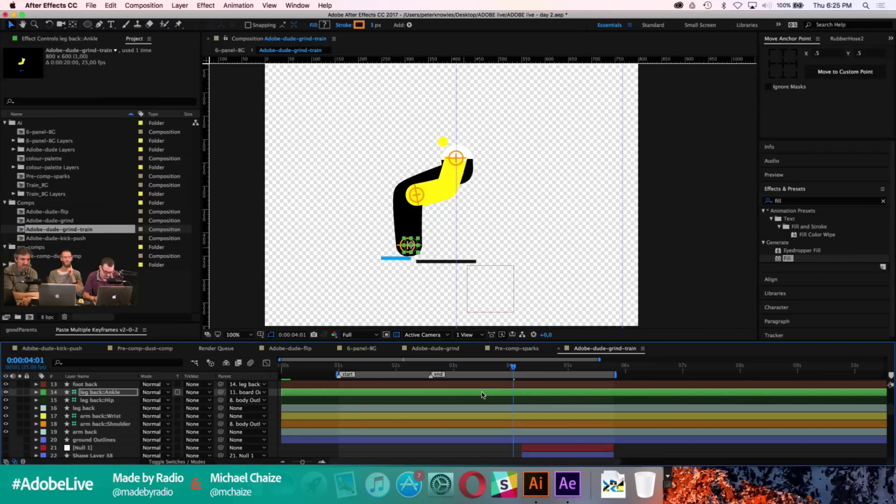
{"action": "key", "text": "Left"}
{"action": "key", "text": "Left"}
{"action": "key", "text": "Left"}
{"action": "key", "text": "Left"}
{"action": "key", "text": "Left"}
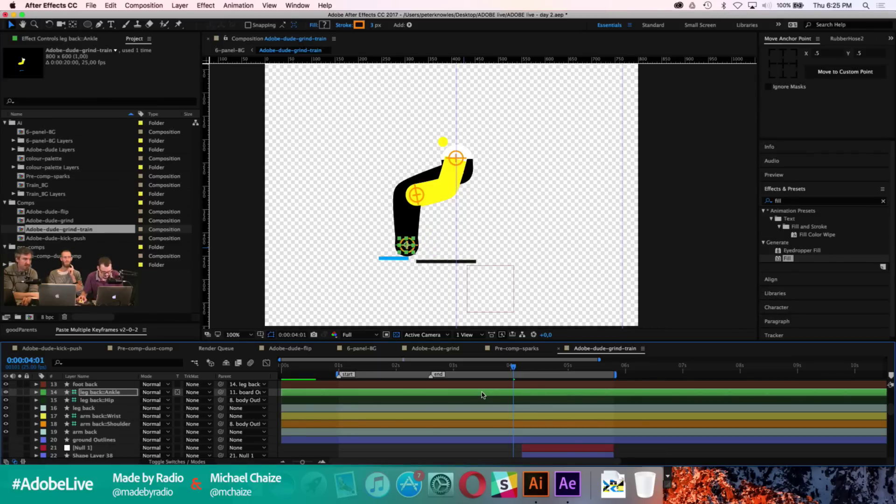
Step: Raise the front arm's wrist controller slightly and match the arm back::Wrist controller to it
{"action": "left_click", "coordinate": [416, 197]}
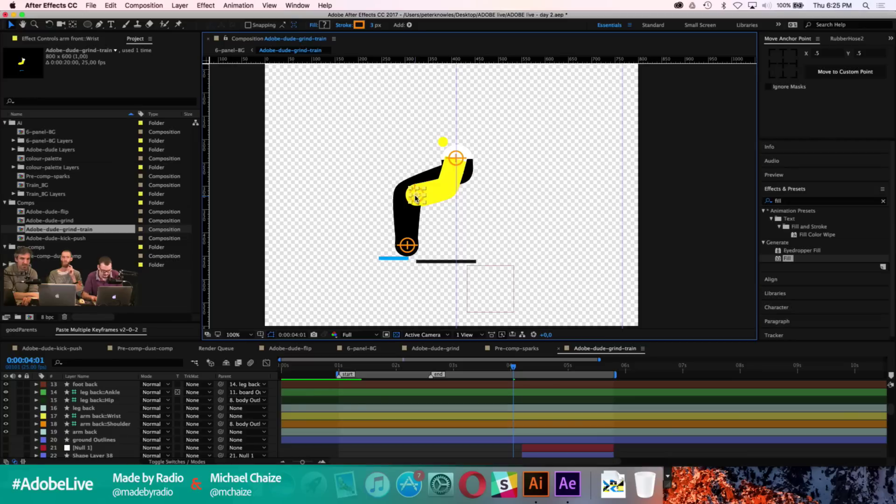
{"action": "key", "text": "Left"}
{"action": "key", "text": "Left"}
{"action": "key", "text": "Left"}
{"action": "key", "text": "Left"}
{"action": "key", "text": "Left"}
{"action": "key", "text": "Left"}
{"action": "key", "text": "Left"}
{"action": "key", "text": "Left"}
{"action": "key", "text": "Left"}
{"action": "key", "text": "Left"}
{"action": "key", "text": "Left"}
{"action": "key", "text": "Left"}
{"action": "key", "text": "Up"}
{"action": "key", "text": "Up"}
{"action": "key", "text": "Up"}
{"action": "key", "text": "Up"}
{"action": "key", "text": "Up"}
{"action": "key", "text": "Up"}
{"action": "key", "text": "Up"}
{"action": "key", "text": "Up"}
{"action": "key", "text": "Up"}
{"action": "key", "text": "Up"}
{"action": "key", "text": "Up"}
{"action": "key", "text": "Up"}
{"action": "key", "text": "Up"}
{"action": "key", "text": "Up"}
{"action": "key", "text": "Up"}
{"action": "key", "text": "Up"}
{"action": "key", "text": "Right"}
{"action": "key", "text": "Right"}
{"action": "key", "text": "Right"}
{"action": "key", "text": "Right"}
{"action": "key", "text": "Right"}
{"action": "key", "text": "Right"}
{"action": "key", "text": "Right"}
{"action": "key", "text": "Right"}
{"action": "key", "text": "Right"}
{"action": "key", "text": "Right"}
{"action": "key", "text": "Right"}
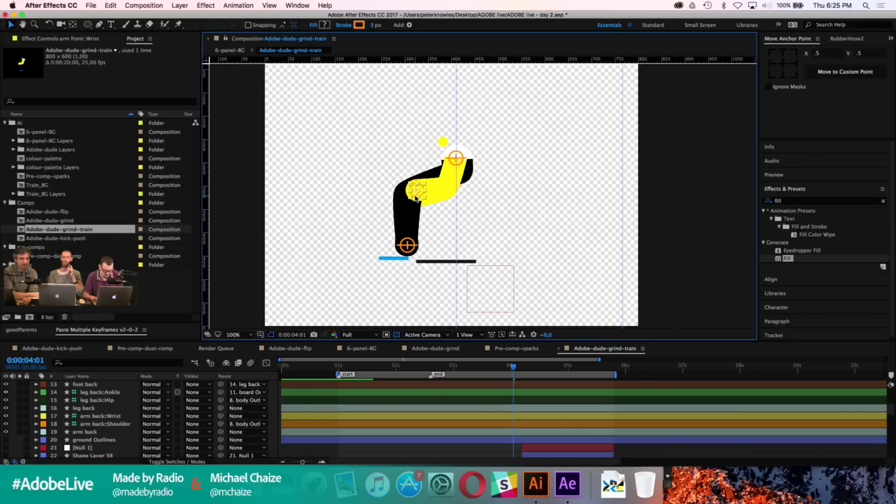
{"action": "left_click", "coordinate": [450, 417]}
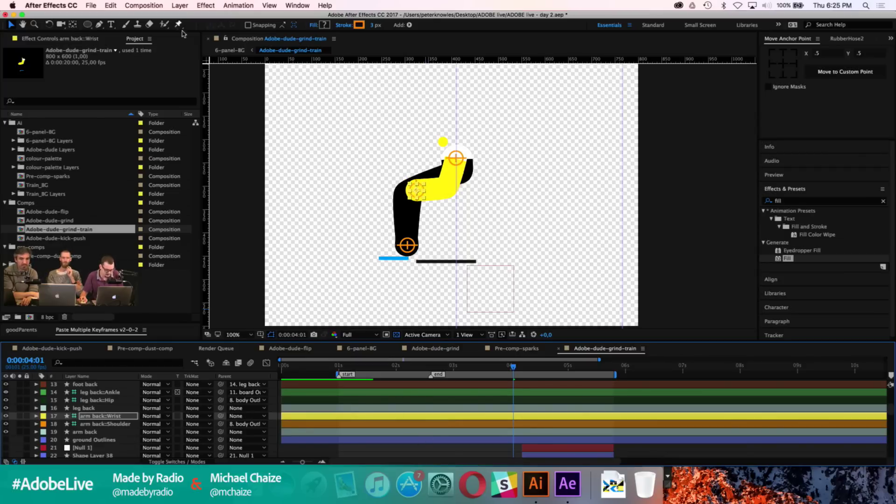
Step: Back in 6-panel-BG, shift the Adobe-dude-grind-train layer about 20 px to the right
{"action": "left_click", "coordinate": [230, 51]}
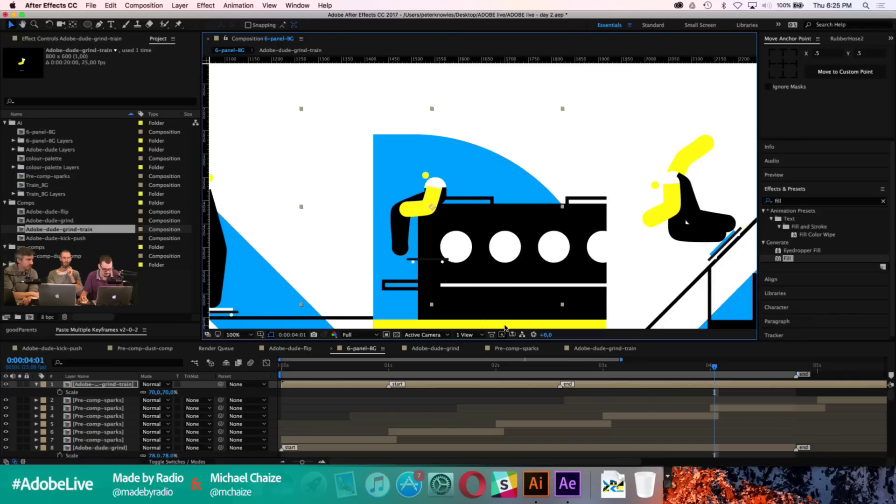
{"action": "left_click", "coordinate": [509, 386]}
{"action": "key", "text": "shift+Right"}
{"action": "key", "text": "shift+Right"}
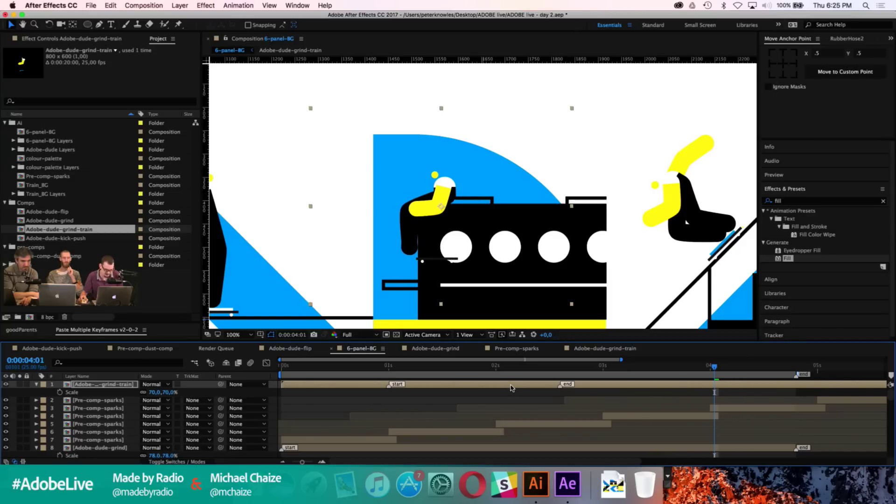
Step: In the Adobe-dude-grind-train composition, raise the leg front::Ankle controller about 30 px and match the leg back::Ankle controller to it
{"action": "left_click", "coordinate": [276, 51]}
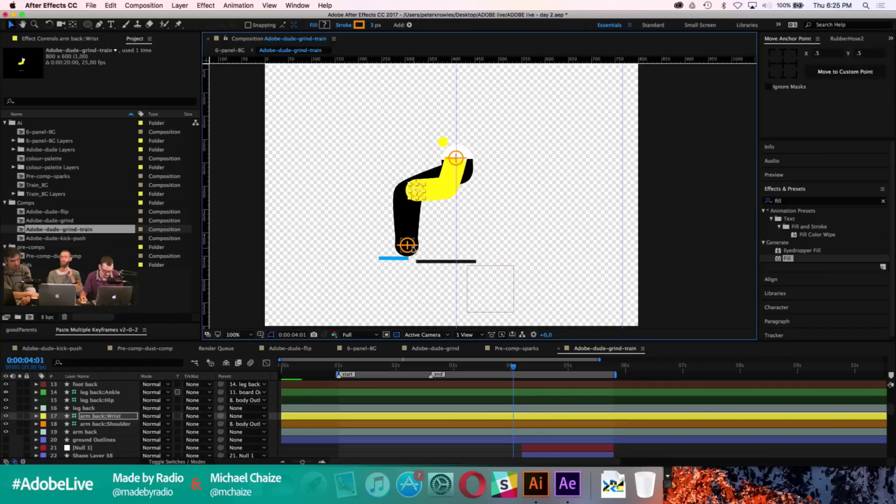
{"action": "key", "text": "shift+Up"}
{"action": "key", "text": "shift+Up"}
{"action": "key", "text": "shift+Up"}
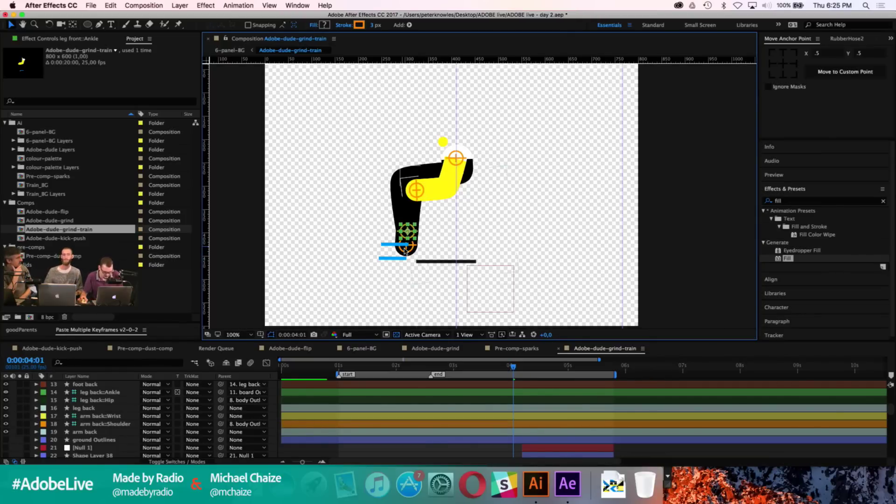
{"action": "left_click", "coordinate": [493, 393]}
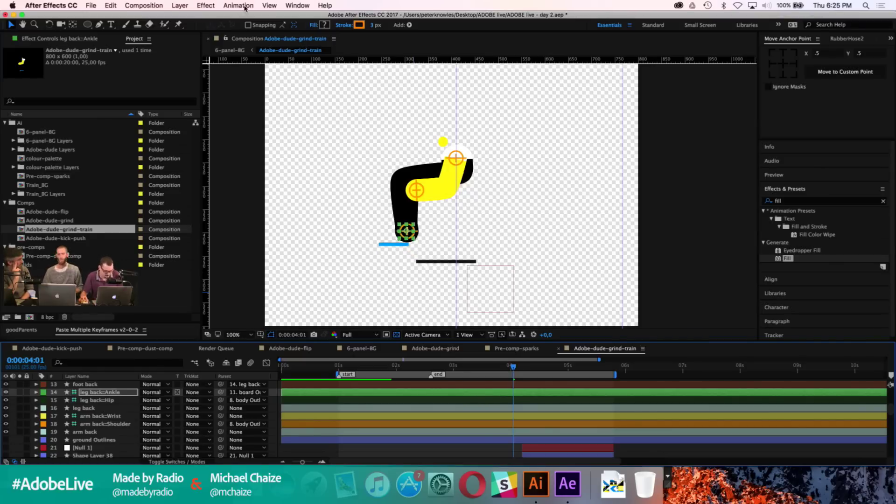
{"action": "left_click", "coordinate": [222, 50]}
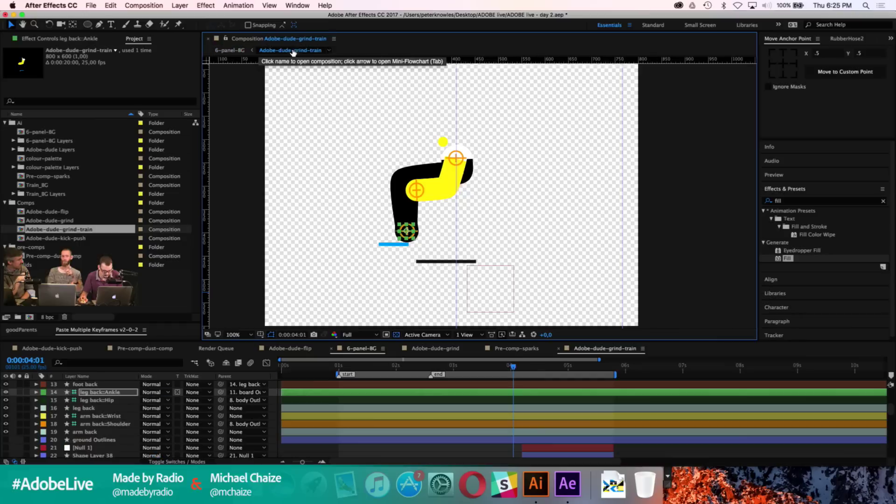
{"action": "left_click", "coordinate": [293, 51]}
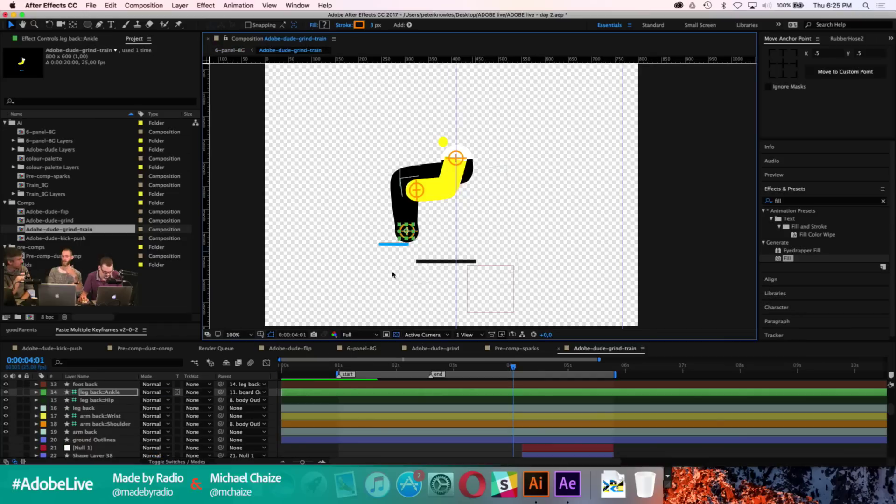
Step: Change the foot back layer's fill colour to white and check the result in the 6-panel-BG composition
{"action": "left_click", "coordinate": [40, 386]}
{"action": "left_click", "coordinate": [41, 385]}
{"action": "left_click", "coordinate": [248, 121]}
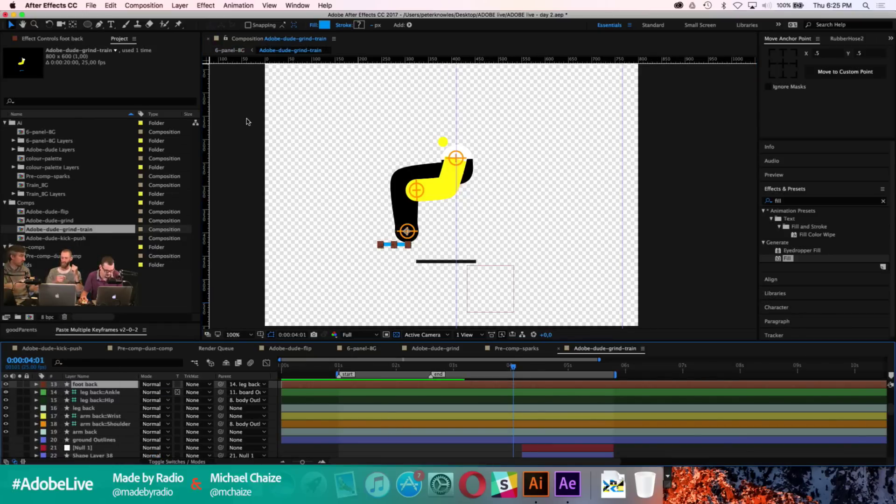
{"action": "left_click", "coordinate": [325, 25]}
{"action": "left_click_drag", "start_coordinate": [284, 270], "coordinate": [251, 256]}
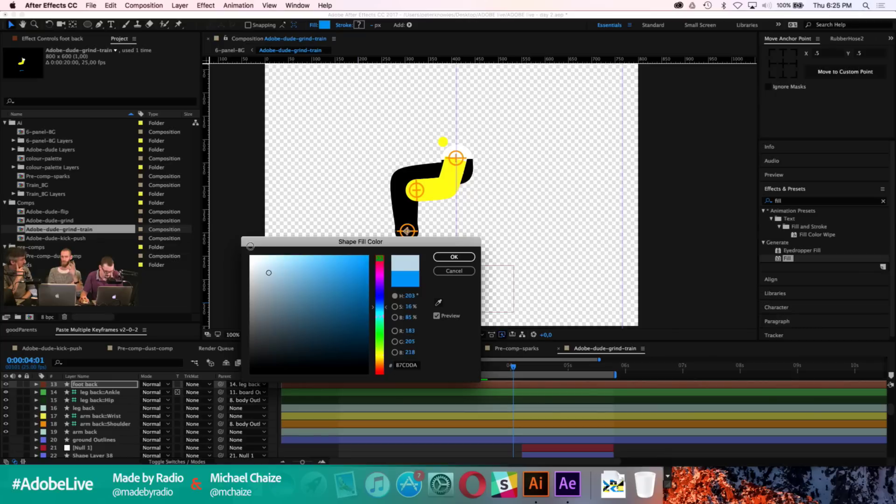
{"action": "left_click", "coordinate": [452, 257]}
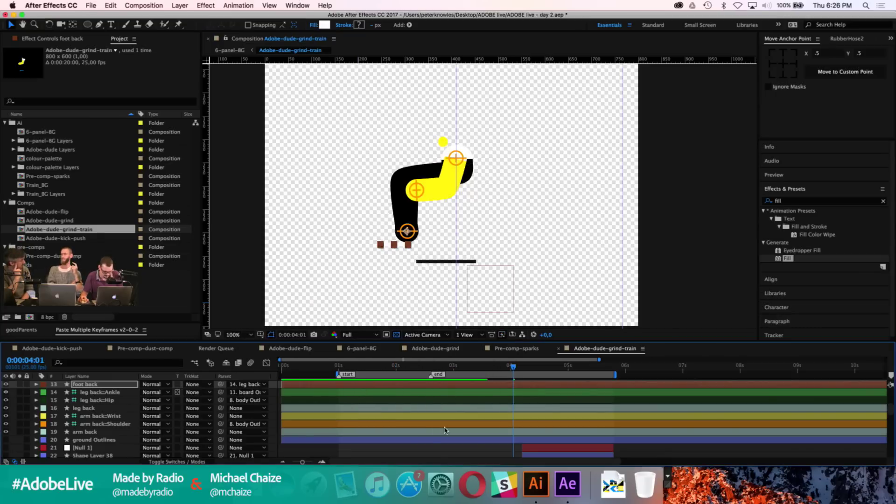
{"action": "left_click", "coordinate": [437, 448]}
{"action": "left_click", "coordinate": [229, 50]}
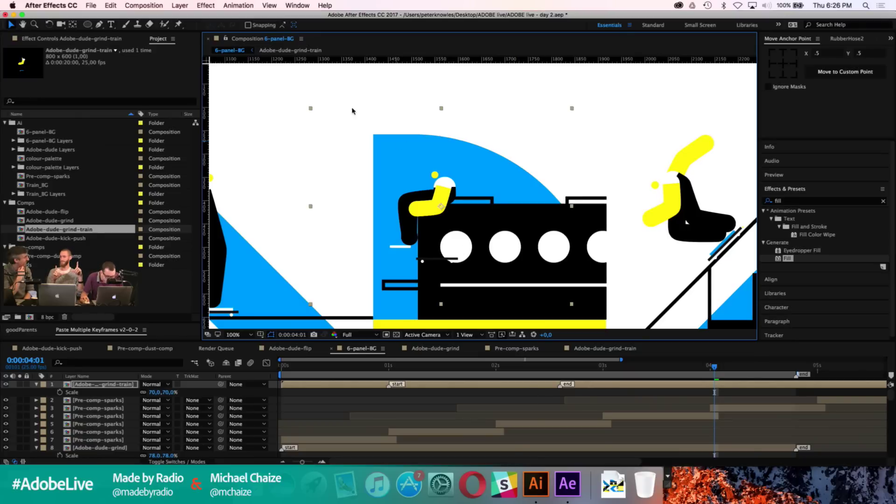
Step: In Adobe-dude-grind-train, nudge the leg front::Ankle controller slightly to the left and check the pose in 6-panel-BG
{"action": "left_click", "coordinate": [300, 51]}
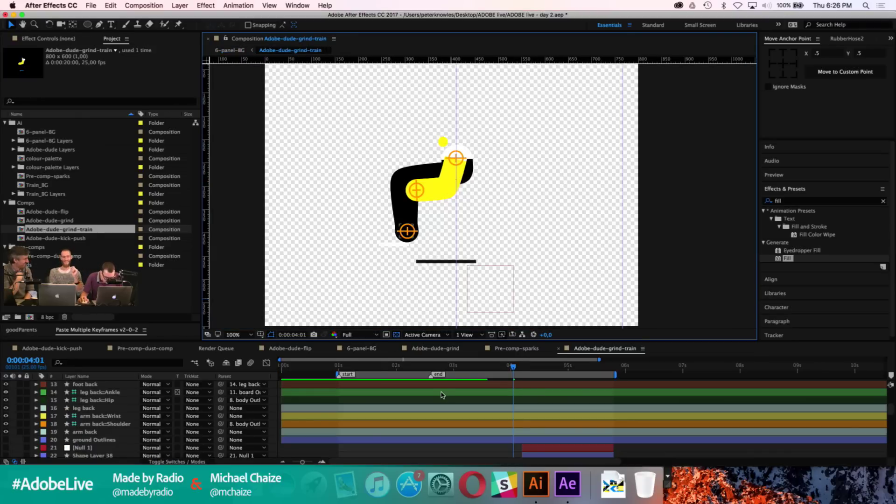
{"action": "left_click", "coordinate": [397, 334]}
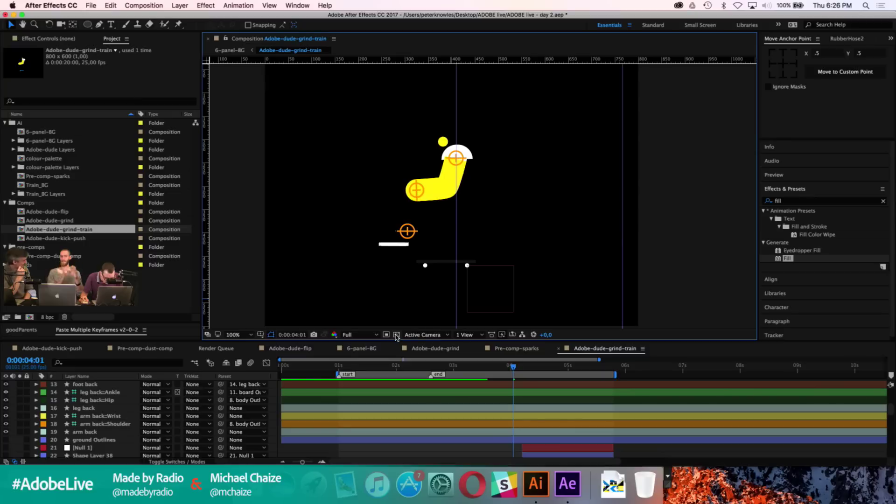
{"action": "left_click", "coordinate": [397, 334]}
{"action": "left_click", "coordinate": [406, 232]}
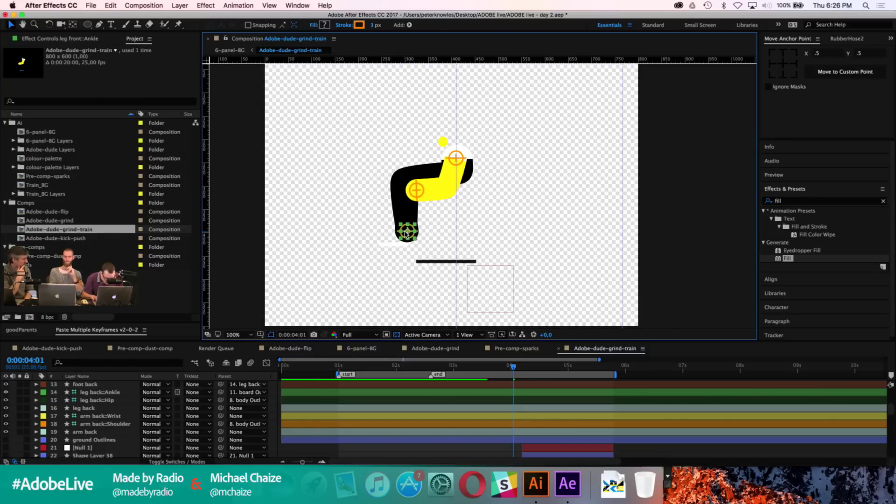
{"action": "left_click_drag", "start_coordinate": [407, 232], "coordinate": [406, 233]}
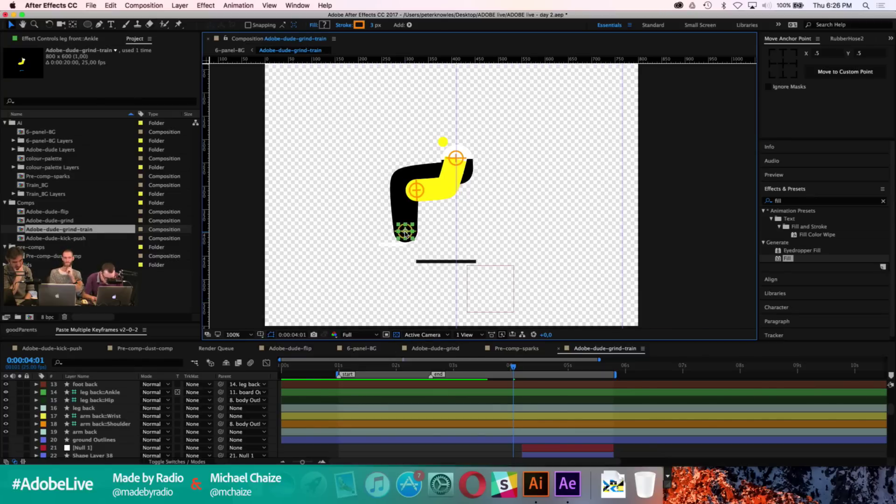
{"action": "left_click", "coordinate": [430, 449]}
{"action": "left_click_drag", "start_coordinate": [411, 185], "coordinate": [400, 203]}
{"action": "key", "text": "v"}
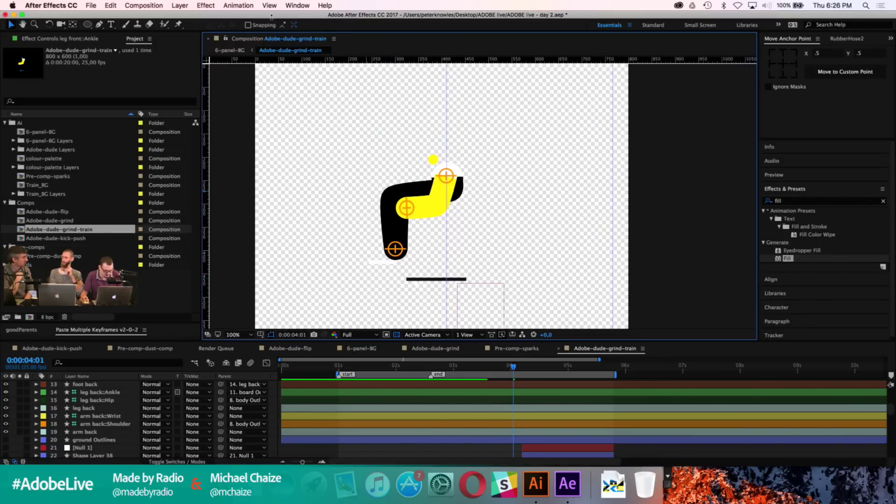
{"action": "left_click", "coordinate": [238, 50]}
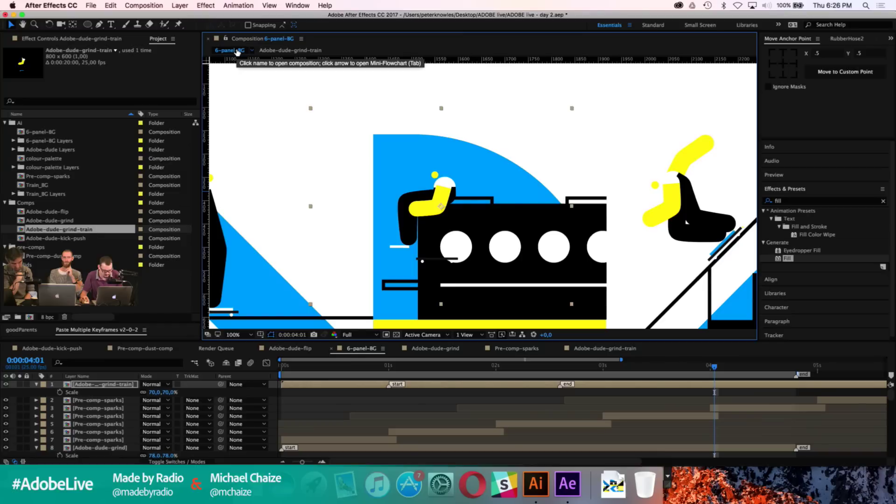
Step: In Adobe-dude-grind-train, make the board Outlines shape taller by moving its upper path points up about 24 px
{"action": "left_click", "coordinate": [286, 50]}
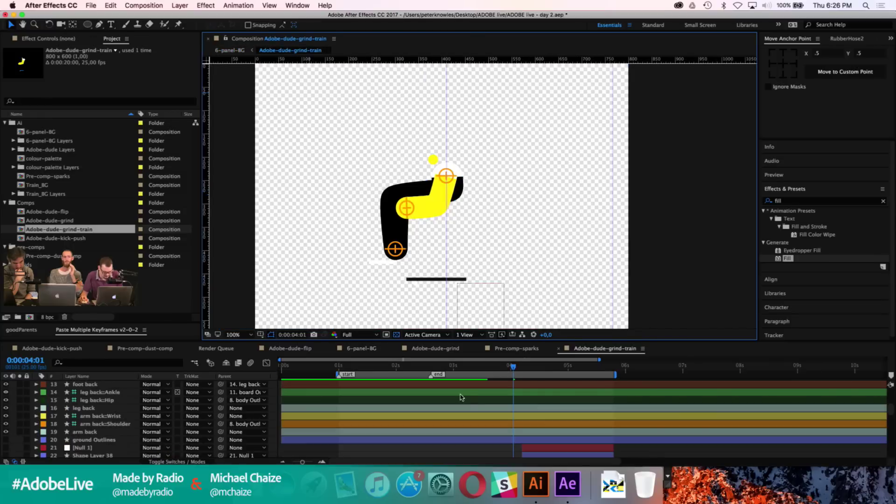
{"action": "scroll", "coordinate": [473, 320], "scroll_direction": "up", "scroll_amount": 2}
{"action": "key", "text": "h"}
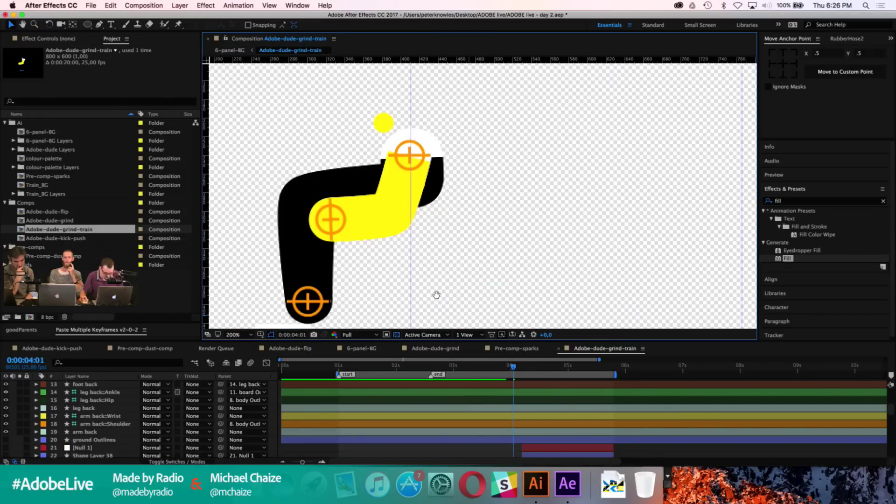
{"action": "left_click_drag", "start_coordinate": [436, 293], "coordinate": [473, 205]}
{"action": "key", "text": "v"}
{"action": "scroll", "coordinate": [466, 410], "scroll_direction": "down", "scroll_amount": 5}
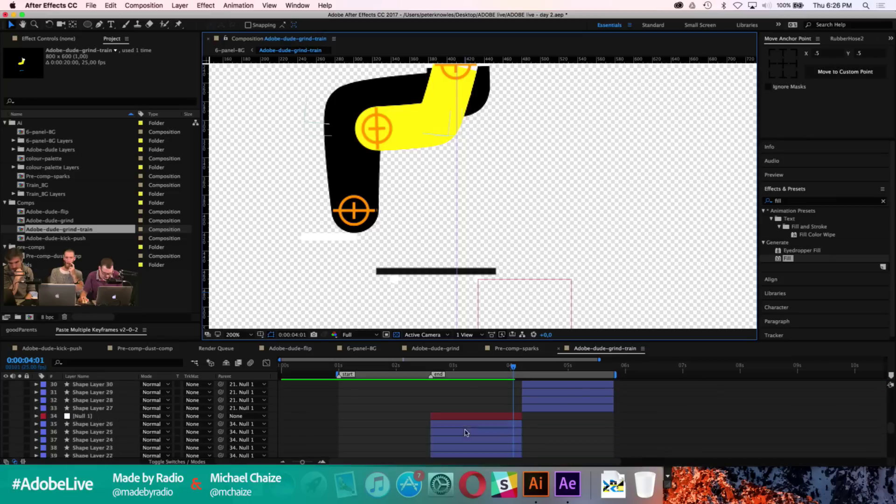
{"action": "scroll", "coordinate": [465, 432], "scroll_direction": "up", "scroll_amount": 6}
{"action": "scroll", "coordinate": [465, 433], "scroll_direction": "up", "scroll_amount": 2}
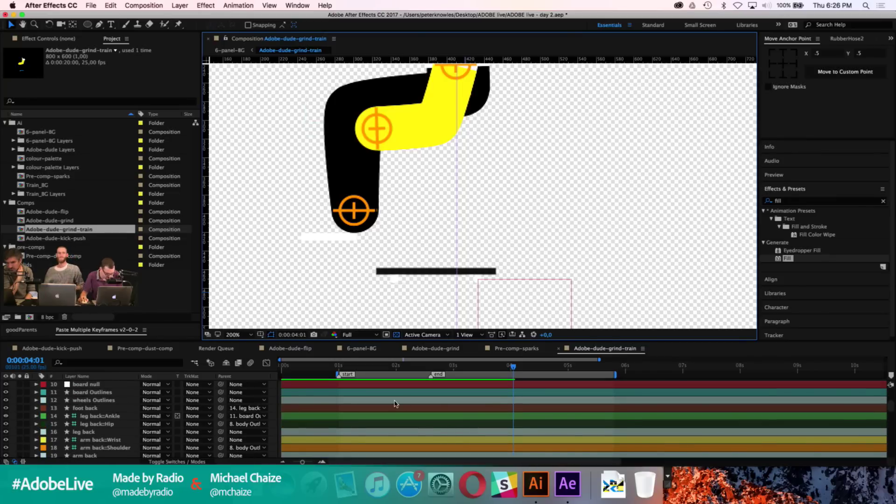
{"action": "scroll", "coordinate": [92, 424], "scroll_direction": "up", "scroll_amount": 2}
{"action": "scroll", "coordinate": [92, 425], "scroll_direction": "down", "scroll_amount": 3}
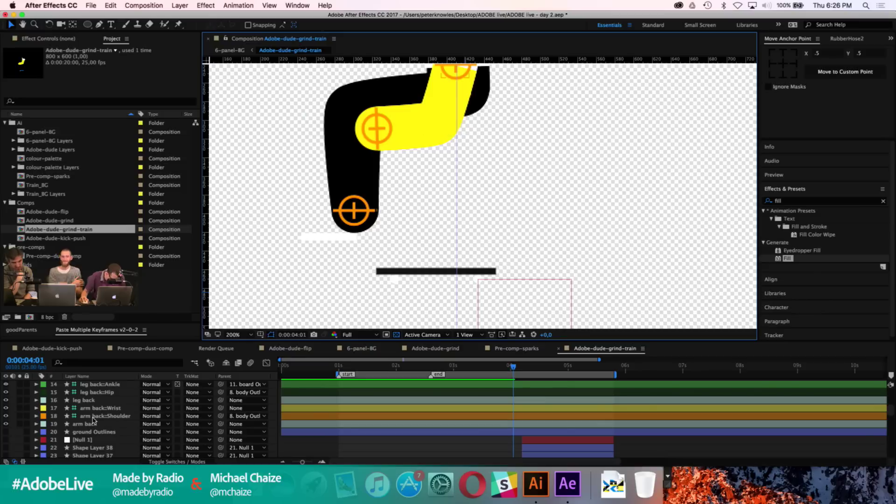
{"action": "scroll", "coordinate": [92, 420], "scroll_direction": "up", "scroll_amount": 3}
{"action": "left_click", "coordinate": [90, 400]}
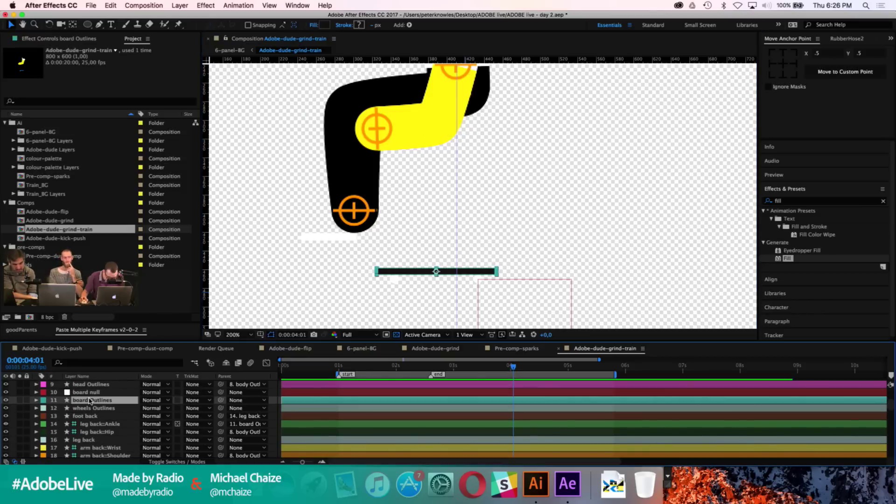
{"action": "key", "text": "g"}
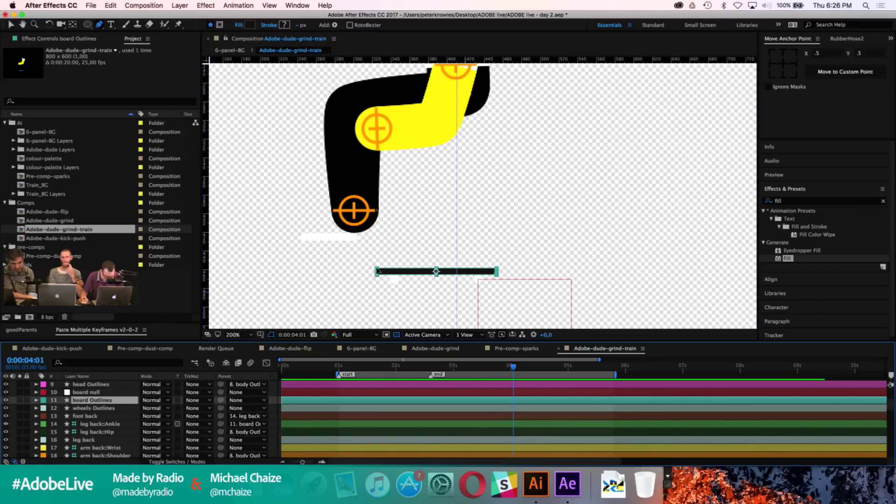
{"action": "left_click", "coordinate": [377, 270]}
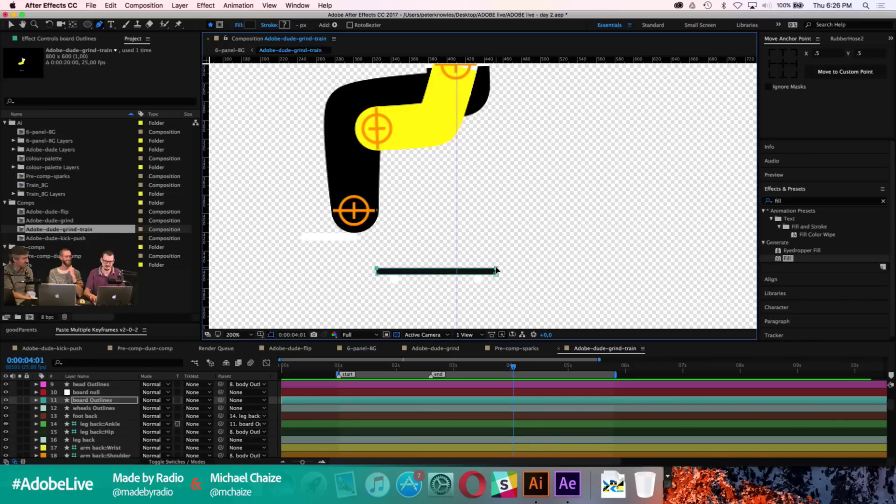
{"action": "key", "text": "Up"}
{"action": "key", "text": "Up"}
{"action": "key", "text": "Up"}
{"action": "key", "text": "Up"}
{"action": "key", "text": "Up"}
{"action": "key", "text": "Up"}
{"action": "key", "text": "Up"}
{"action": "key", "text": "Up"}
{"action": "key", "text": "Up"}
{"action": "key", "text": "Up"}
{"action": "key", "text": "Up"}
{"action": "key", "text": "Up"}
{"action": "key", "text": "Up"}
{"action": "key", "text": "Up"}
{"action": "key", "text": "Up"}
{"action": "key", "text": "Up"}
{"action": "key", "text": "Up"}
{"action": "key", "text": "Up"}
{"action": "key", "text": "Up"}
{"action": "key", "text": "Up"}
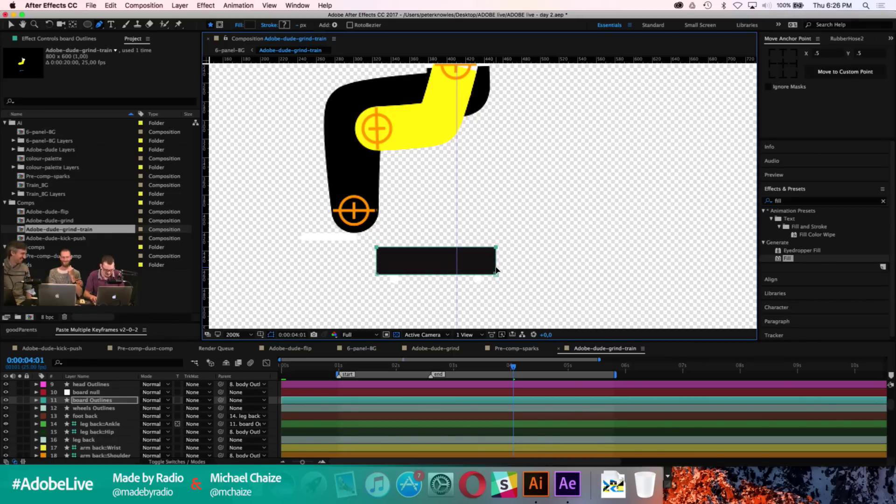
{"action": "key", "text": "Up"}
{"action": "key", "text": "Up"}
{"action": "key", "text": "Up"}
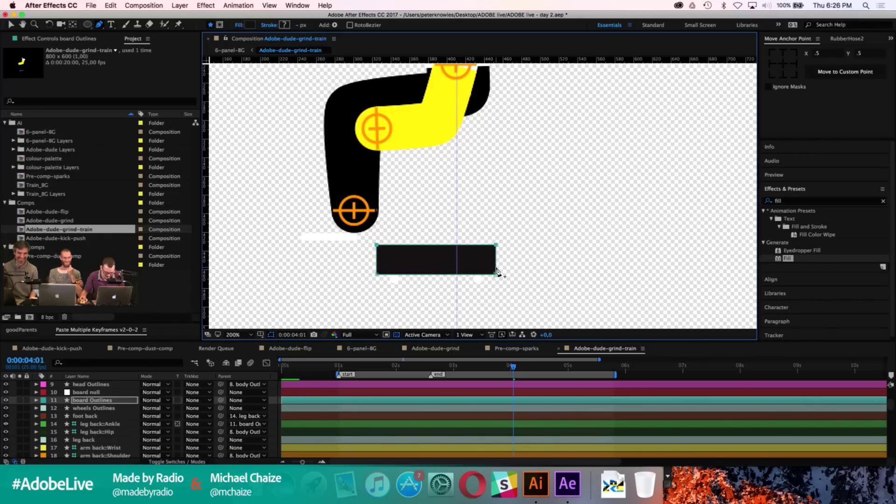
{"action": "left_click", "coordinate": [437, 401]}
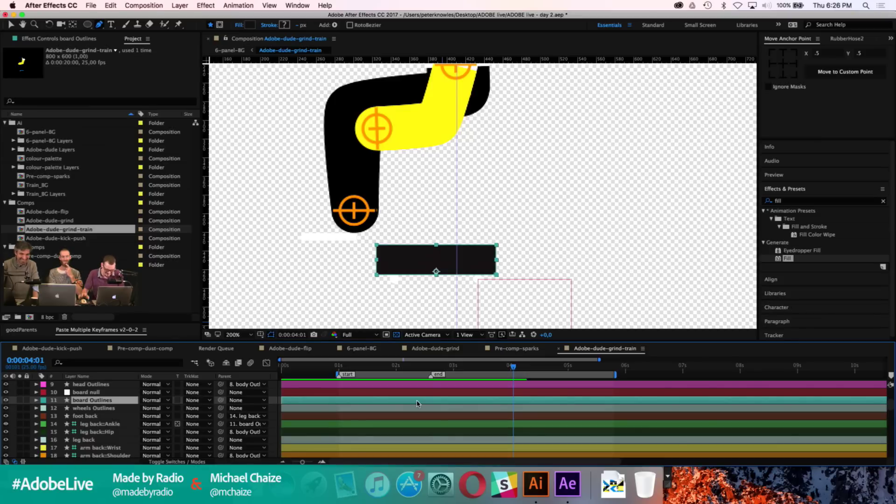
Step: Bring the wheels Outlines layer in front of board Outlines and raise the wheels about 11 px onto the board
{"action": "left_click", "coordinate": [94, 409]}
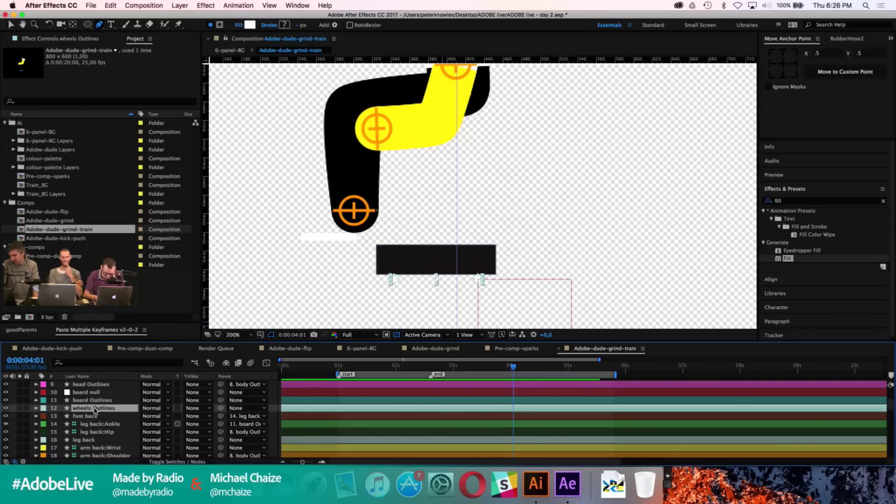
{"action": "key", "text": "super+bracketright"}
{"action": "key", "text": "Return"}
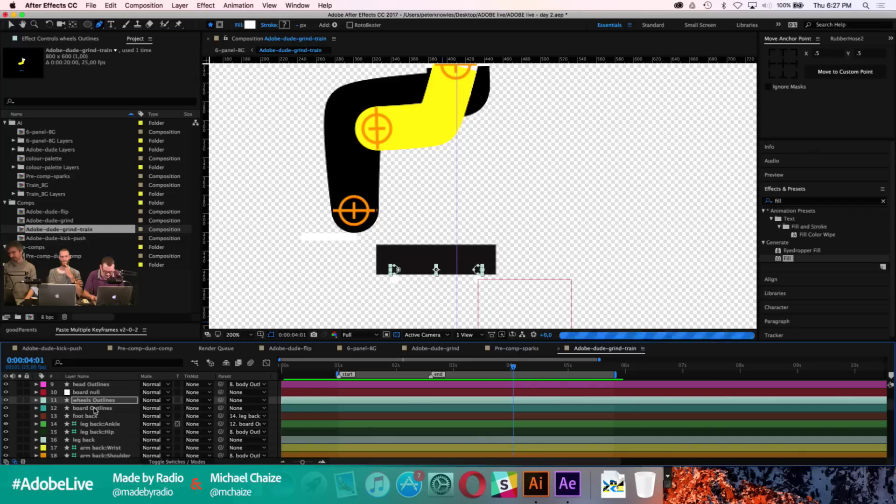
Step: Duplicate the wheels Outlines layer, raise the copy about 20 px to the board's upper edge, and check it in 6-panel-BG
{"action": "key", "text": "super+d"}
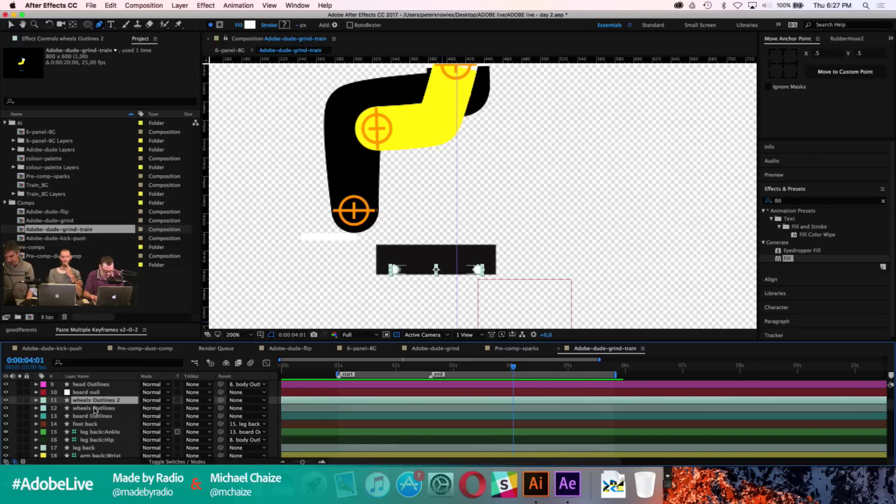
{"action": "key", "text": "Up"}
{"action": "key", "text": "Up"}
{"action": "key", "text": "Up"}
{"action": "key", "text": "Up"}
{"action": "key", "text": "Up"}
{"action": "key", "text": "Up"}
{"action": "key", "text": "Up"}
{"action": "key", "text": "Up"}
{"action": "key", "text": "Up"}
{"action": "key", "text": "Up"}
{"action": "key", "text": "Up"}
{"action": "key", "text": "Up"}
{"action": "key", "text": "Up"}
{"action": "key", "text": "Up"}
{"action": "key", "text": "Up"}
{"action": "key", "text": "Up"}
{"action": "key", "text": "Up"}
{"action": "key", "text": "Up"}
{"action": "key", "text": "Up"}
{"action": "key", "text": "Up"}
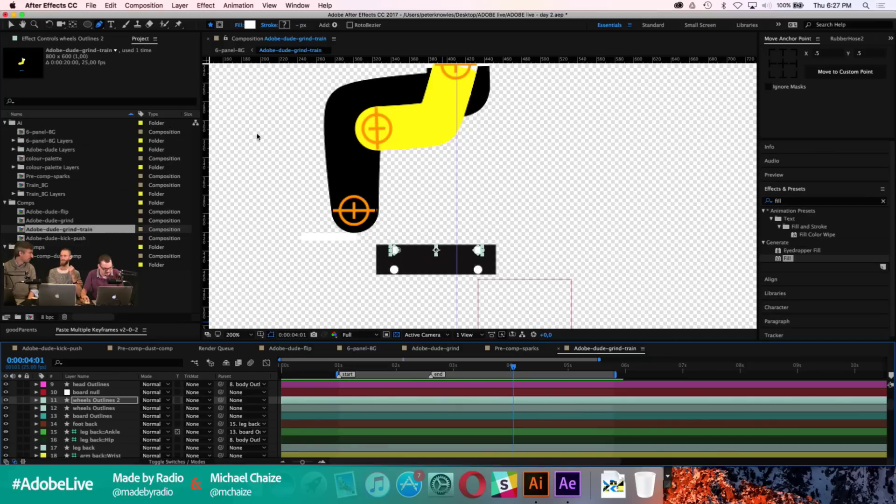
{"action": "left_click", "coordinate": [228, 50]}
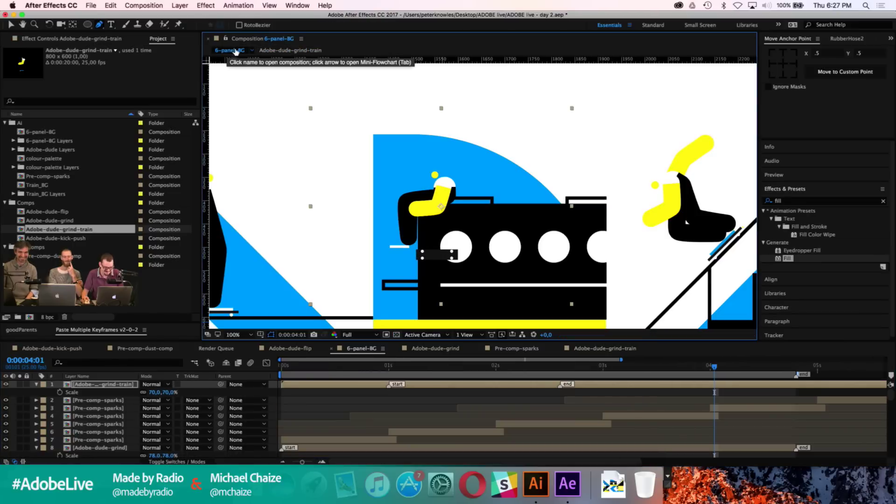
{"action": "left_click", "coordinate": [274, 50]}
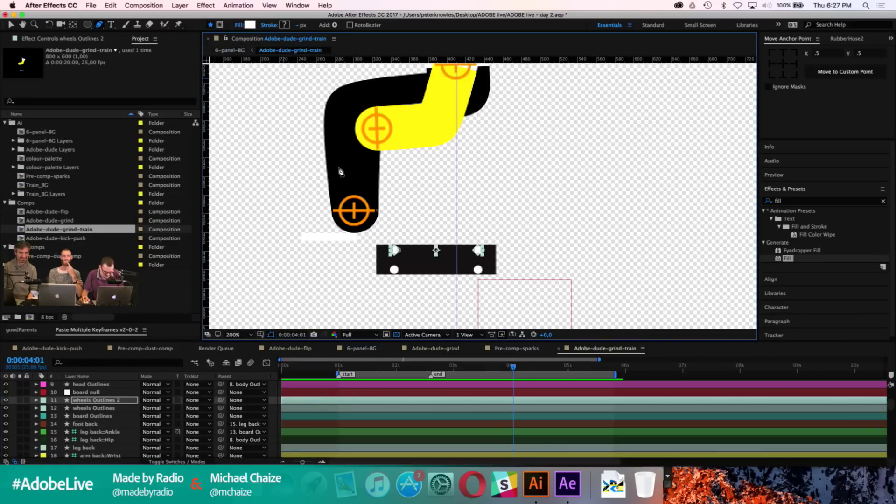
Step: Set the board Outlines layer's fill colour to pure black, 000000
{"action": "left_click", "coordinate": [434, 411]}
{"action": "left_click", "coordinate": [111, 416]}
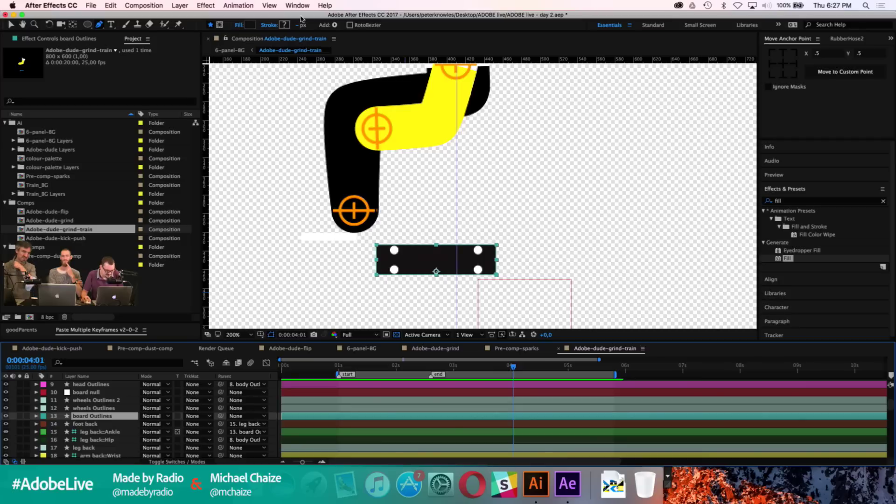
{"action": "left_click", "coordinate": [252, 24]}
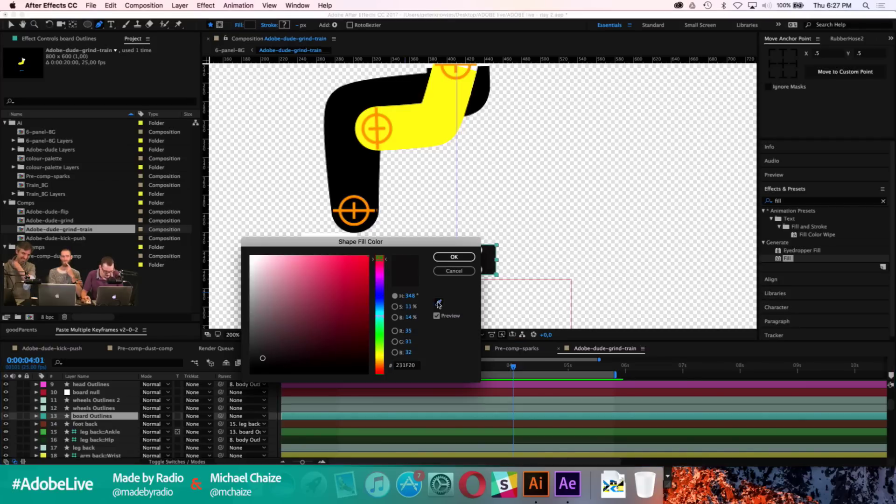
{"action": "type", "text": "000000"}
{"action": "left_click", "coordinate": [457, 258]}
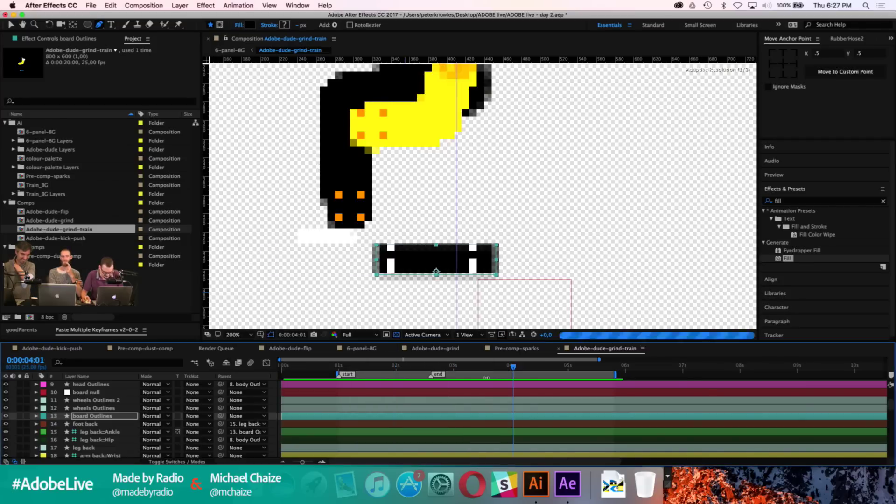
Step: Parent both wheels layers, wheels Outlines and wheels Outlines 2, to the board Outlines layer
{"action": "left_click", "coordinate": [425, 409]}
{"action": "left_click", "coordinate": [426, 400], "text": "shift"}
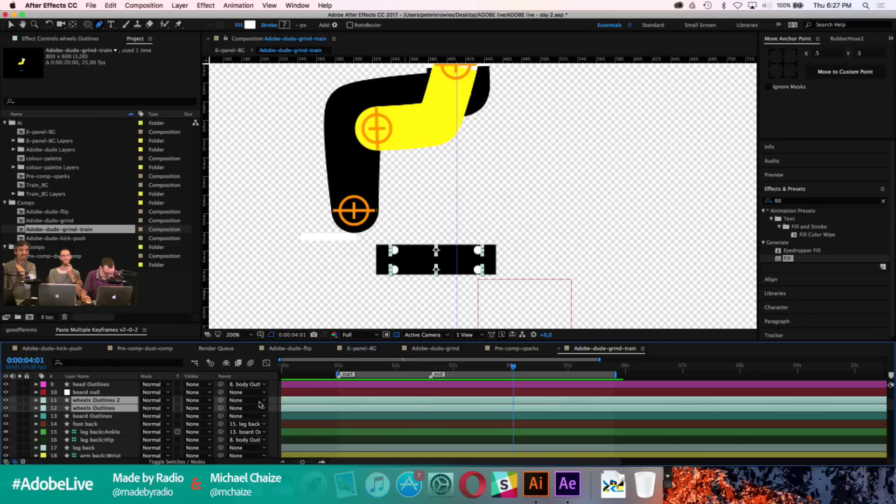
{"action": "left_click_drag", "start_coordinate": [220, 408], "coordinate": [103, 418]}
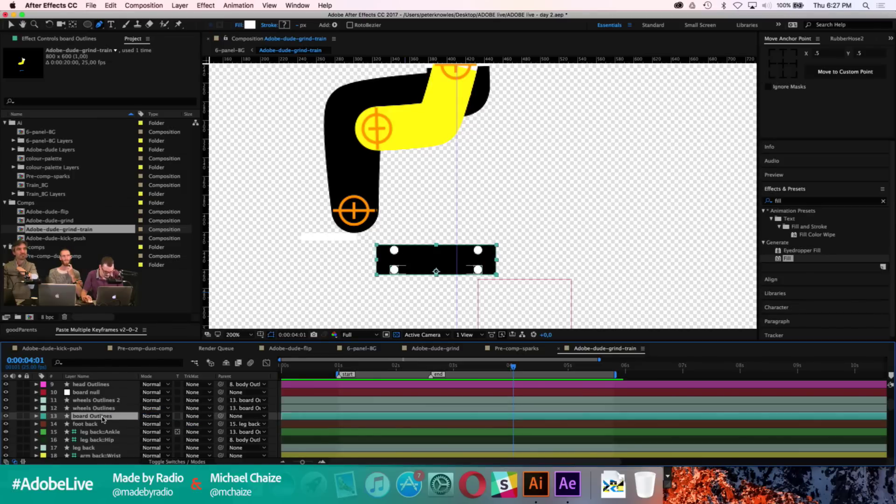
Step: Move the board Outlines layer's anchor point to the centre of the board
{"action": "left_click", "coordinate": [103, 416]}
{"action": "key", "text": "v"}
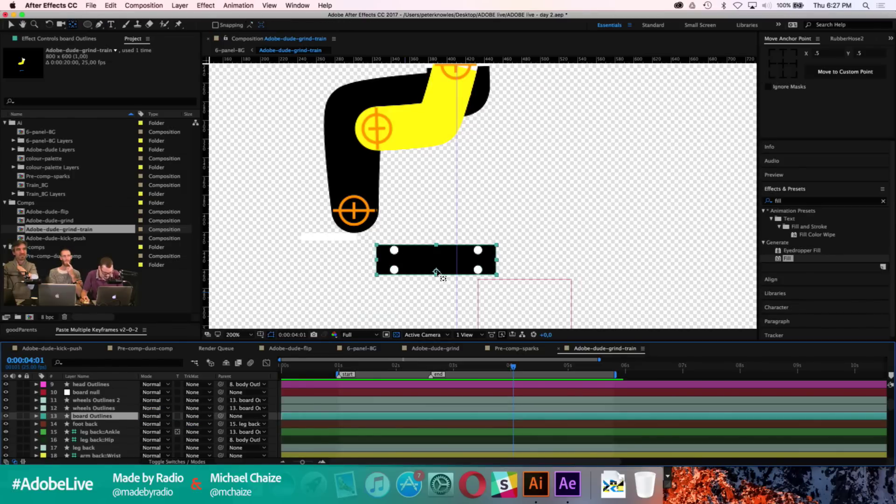
{"action": "left_click_drag", "start_coordinate": [436, 260], "coordinate": [436, 260]}
Step: Try rotating the board Outlines layer to about 88 degrees, and undo the rotation
{"action": "key", "text": "r"}
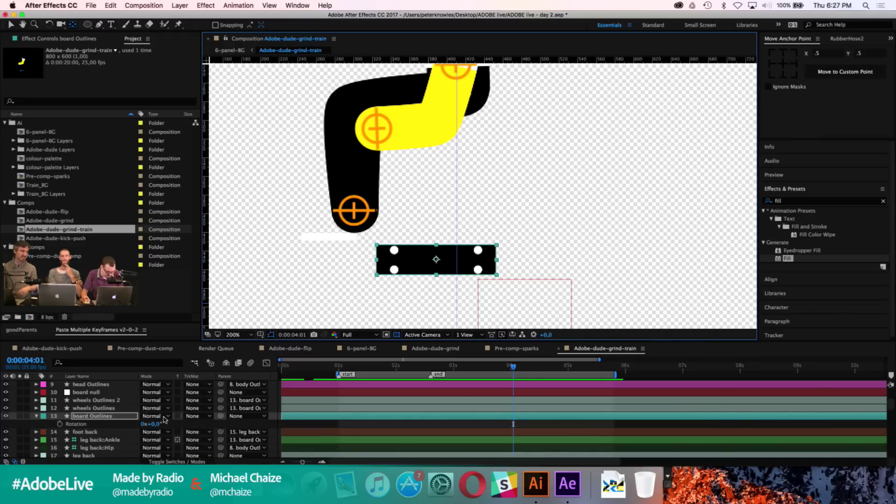
{"action": "left_click_drag", "start_coordinate": [154, 423], "coordinate": [202, 430]}
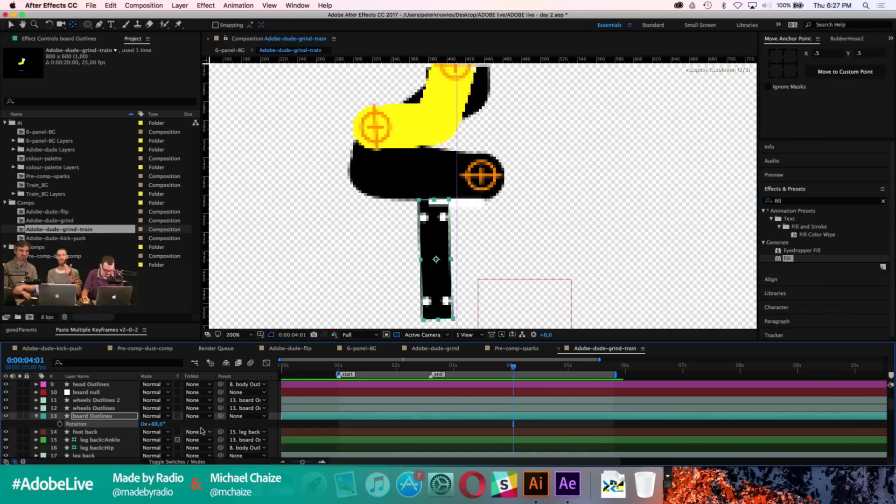
{"action": "key", "text": "ctrl+z"}
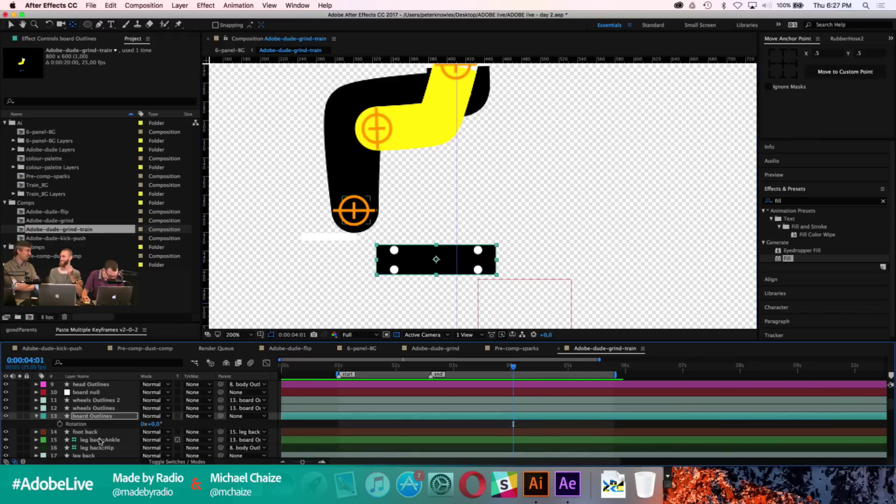
Step: Detach the leg back::Ankle and leg front::Ankle controllers from the board by setting their parent to None
{"action": "left_click", "coordinate": [99, 441]}
{"action": "left_click", "coordinate": [240, 441]}
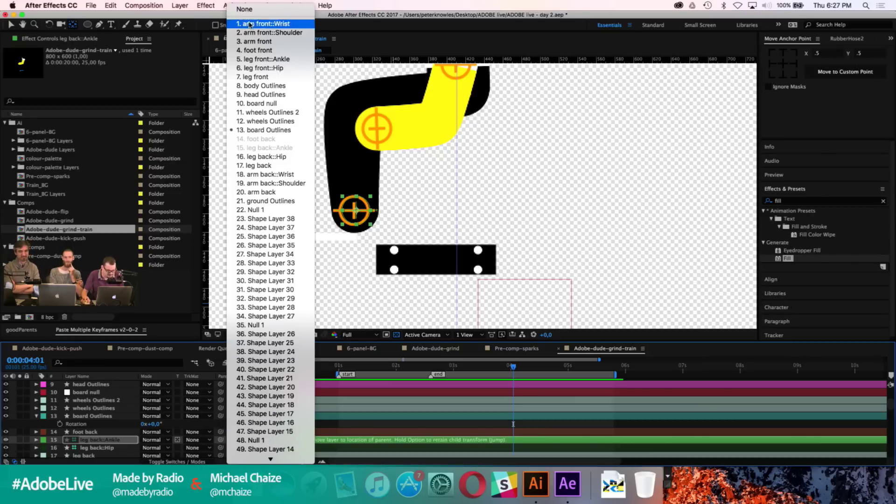
{"action": "left_click", "coordinate": [264, 130]}
{"action": "scroll", "coordinate": [75, 440], "scroll_direction": "up", "scroll_amount": 3}
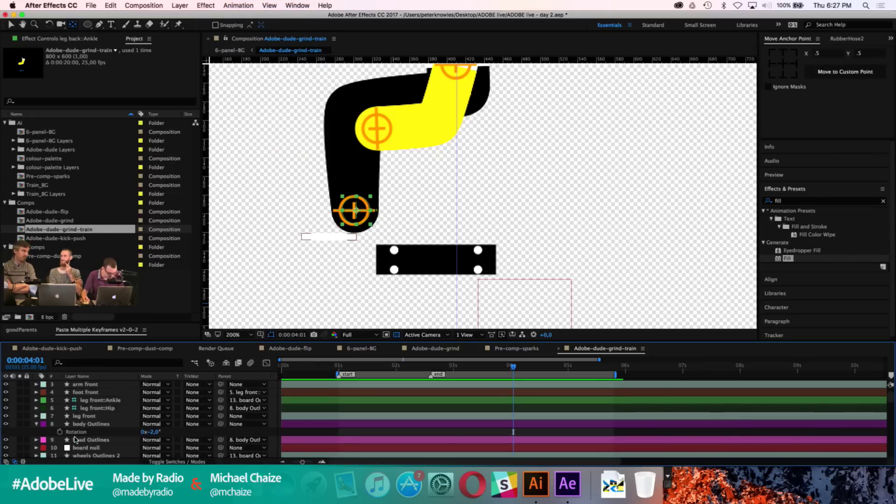
{"action": "left_click", "coordinate": [111, 400]}
{"action": "left_click", "coordinate": [232, 403]}
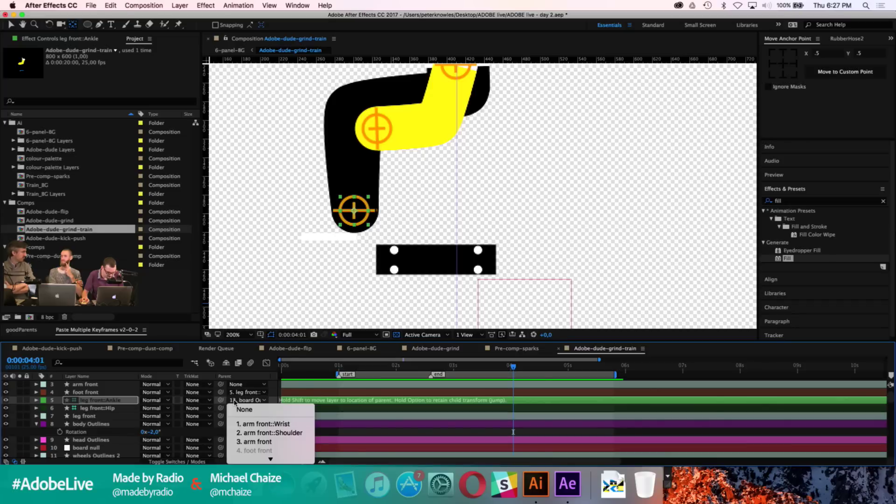
{"action": "left_click", "coordinate": [238, 407]}
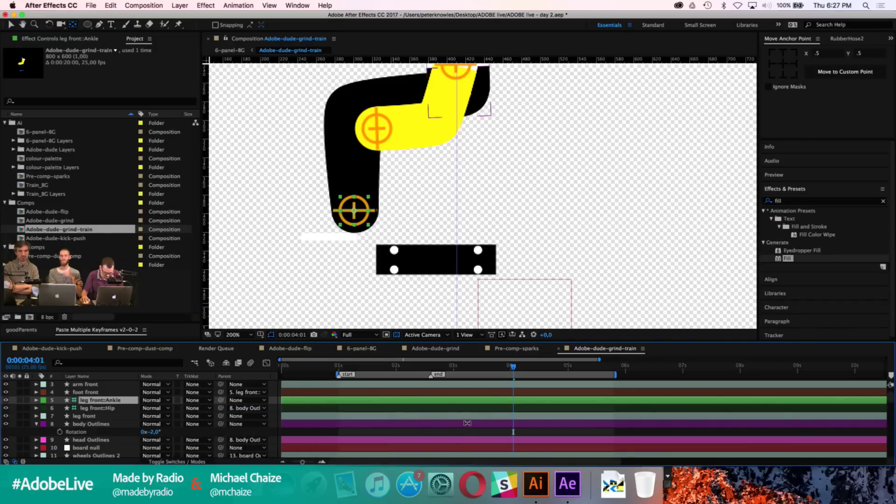
Step: Set the board Outlines layer's rotation to 90 degrees so the board stands upright
{"action": "scroll", "coordinate": [468, 425], "scroll_direction": "down", "scroll_amount": 8}
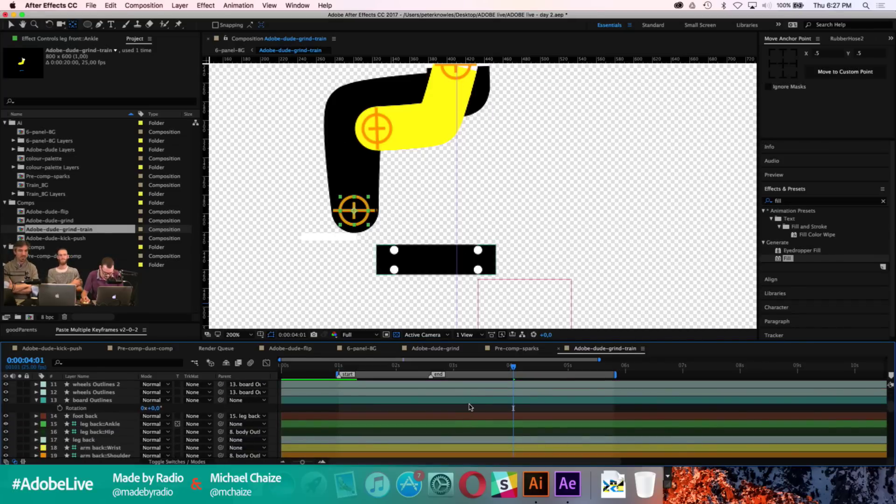
{"action": "left_click", "coordinate": [468, 400]}
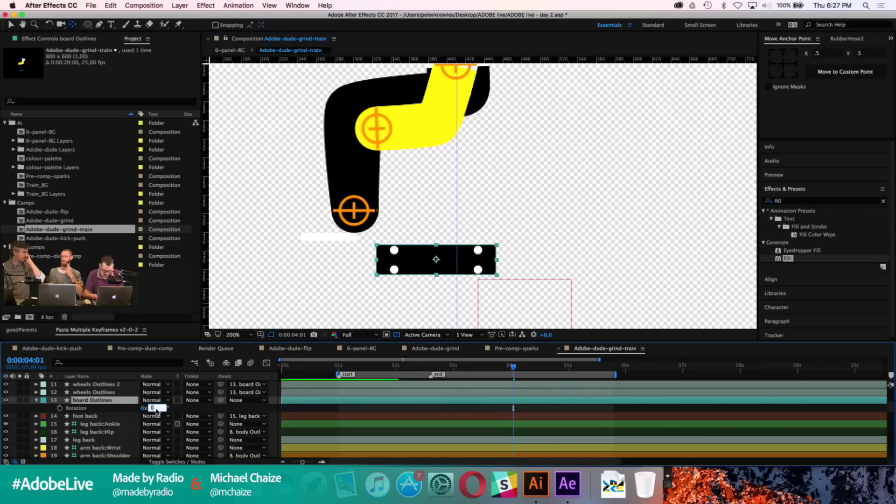
{"action": "type", "text": "90"}
{"action": "key", "text": "Return"}
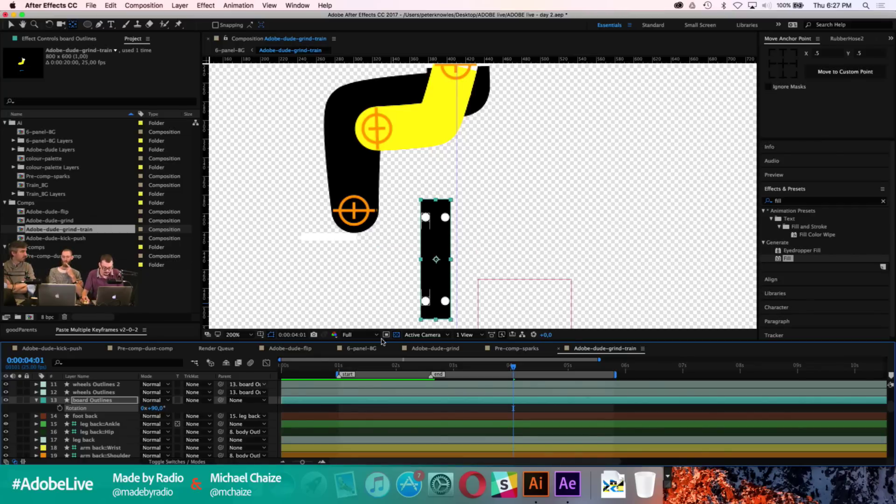
Step: Move the upright board to the skater's yellow hand at the wrist controller, and nudge it down slightly
{"action": "key", "text": "v"}
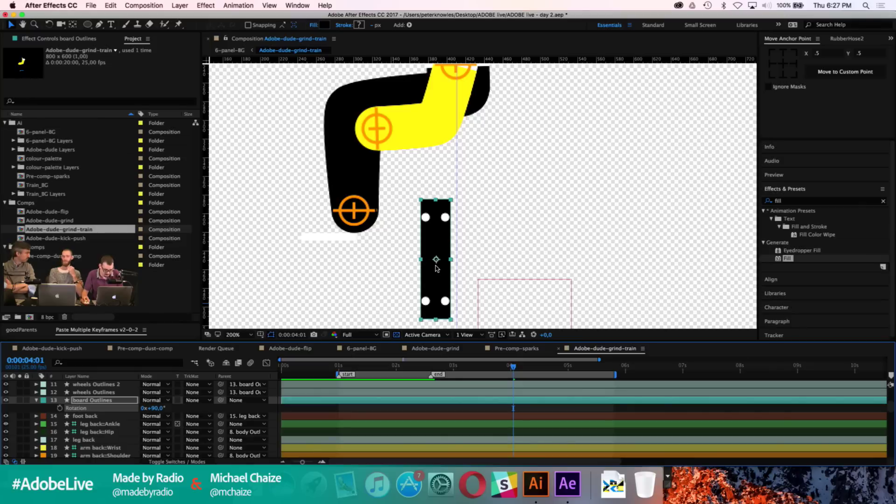
{"action": "left_click_drag", "start_coordinate": [436, 267], "coordinate": [387, 132]}
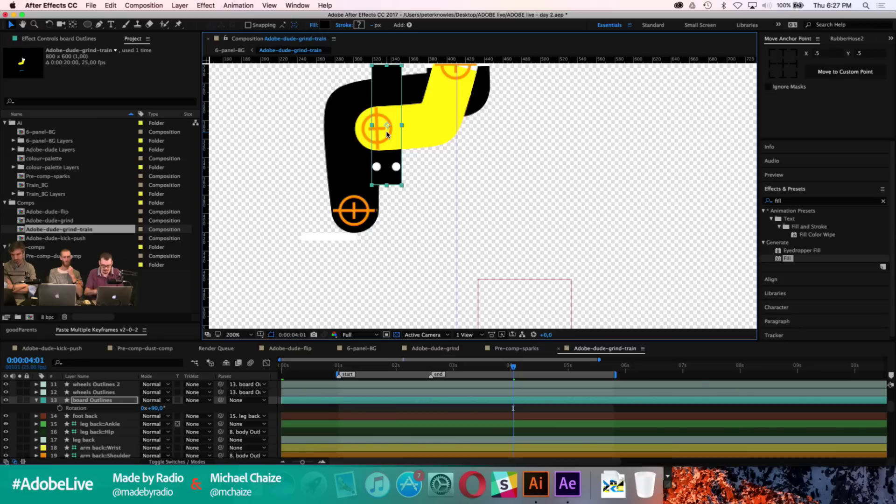
{"action": "key", "text": "Down"}
{"action": "key", "text": "Down"}
{"action": "key", "text": "Down"}
{"action": "key", "text": "Down"}
{"action": "key", "text": "Down"}
{"action": "key", "text": "Down"}
{"action": "key", "text": "Down"}
{"action": "key", "text": "Down"}
{"action": "key", "text": "Down"}
{"action": "key", "text": "Down"}
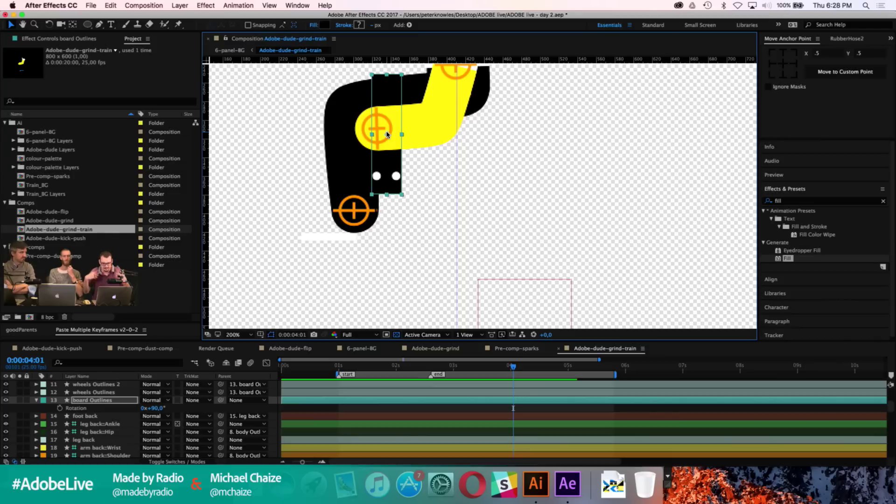
Step: Add the colour-palette composition as a layer directly below board Outlines and bring its colour swatches into view
{"action": "left_click", "coordinate": [37, 159]}
{"action": "left_click_drag", "start_coordinate": [83, 411], "coordinate": [87, 412]}
{"action": "left_click_drag", "start_coordinate": [420, 140], "coordinate": [415, 222]}
{"action": "left_click", "coordinate": [389, 219]}
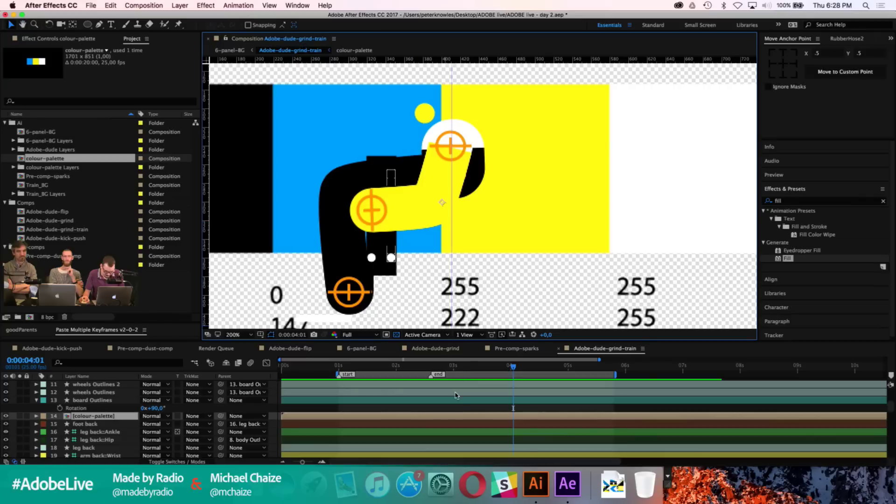
Step: Set the board Outlines fill to the palette's blue, 0093ED, by sampling the blue swatch
{"action": "left_click", "coordinate": [324, 26]}
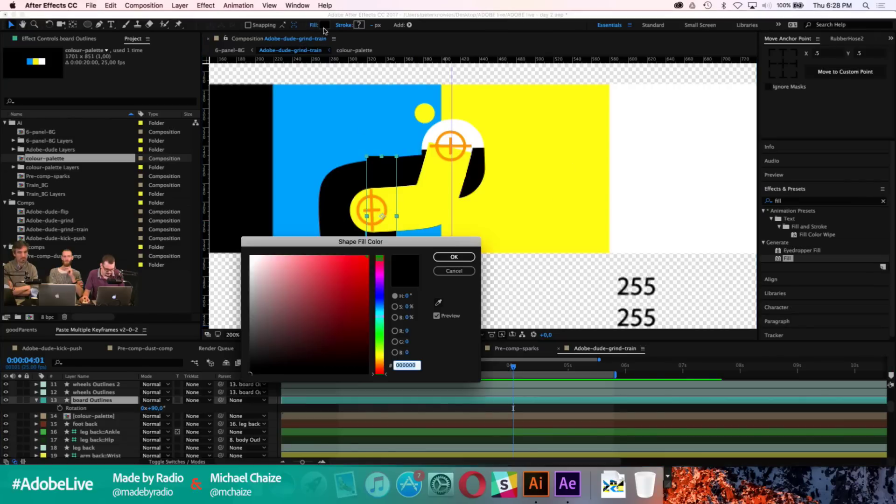
{"action": "left_click", "coordinate": [438, 302]}
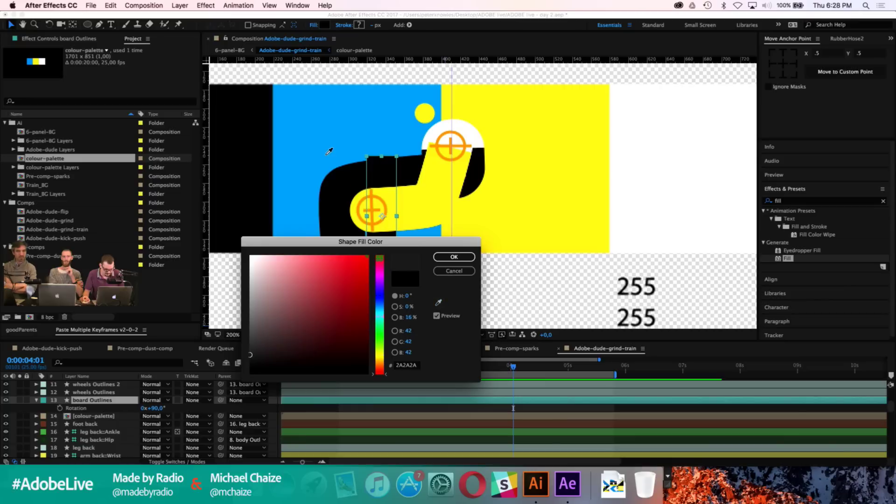
{"action": "left_click", "coordinate": [371, 193]}
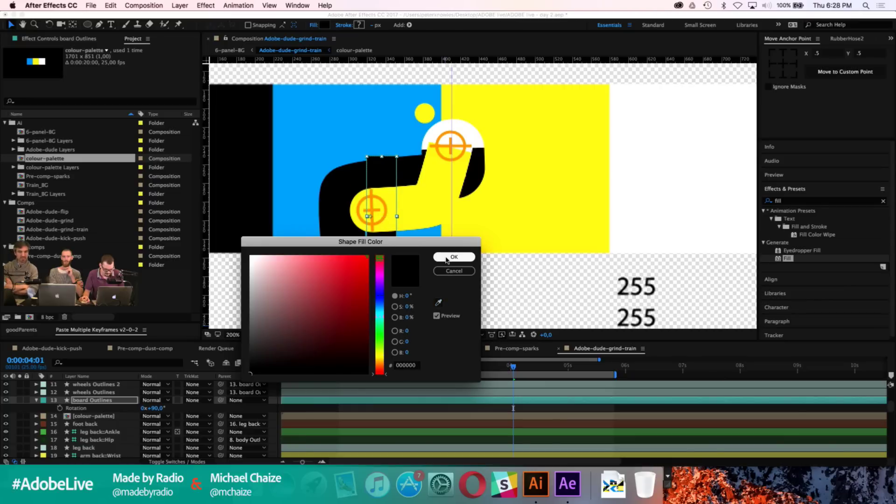
{"action": "left_click", "coordinate": [439, 303]}
{"action": "left_click", "coordinate": [305, 147]}
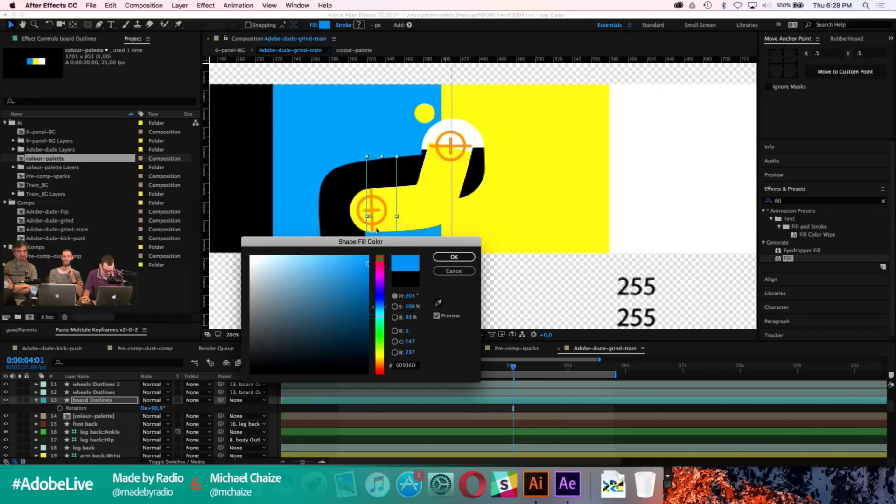
{"action": "left_click", "coordinate": [453, 257]}
Step: Move the board Outlines and both wheels layers together up the stack to directly below arm front
{"action": "left_click_drag", "start_coordinate": [471, 406], "coordinate": [469, 389]}
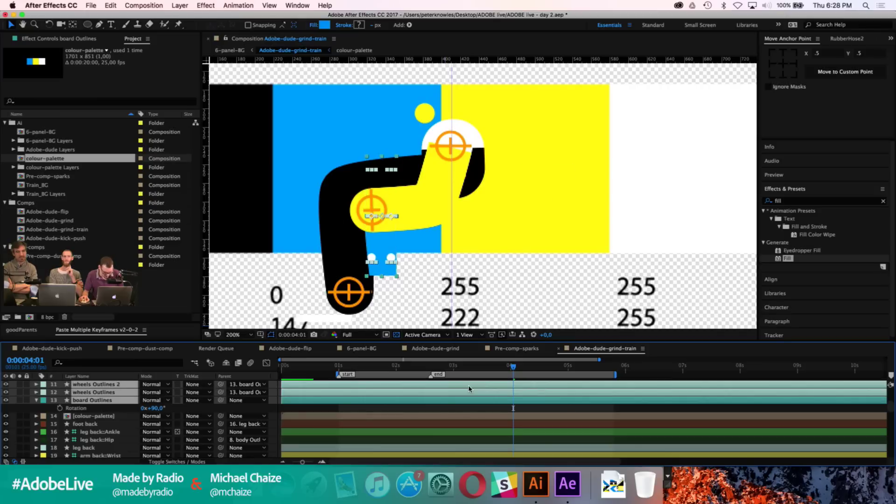
{"action": "scroll", "coordinate": [106, 400], "scroll_direction": "up", "scroll_amount": 2}
{"action": "left_click_drag", "start_coordinate": [105, 400], "coordinate": [98, 438]}
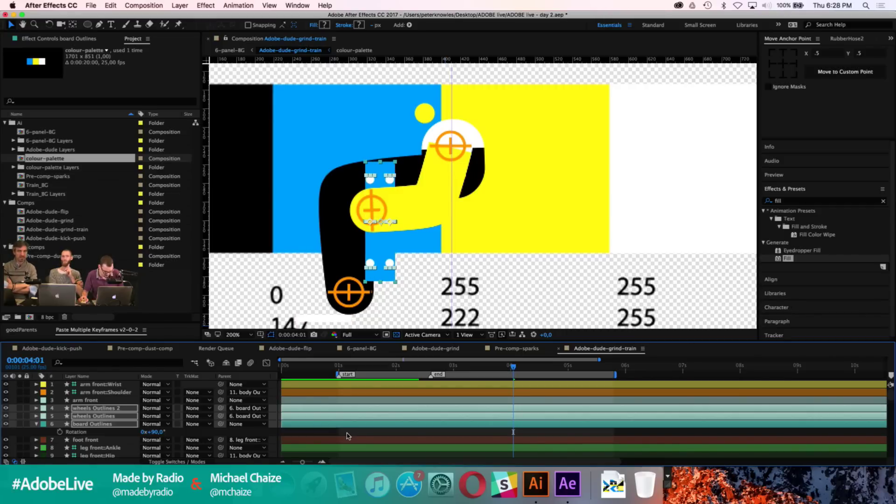
{"action": "left_click", "coordinate": [347, 436]}
Step: Delete the colour-palette layer from Adobe-dude-grind-train and check the skater on the train in 6-panel-BG
{"action": "left_click", "coordinate": [222, 50]}
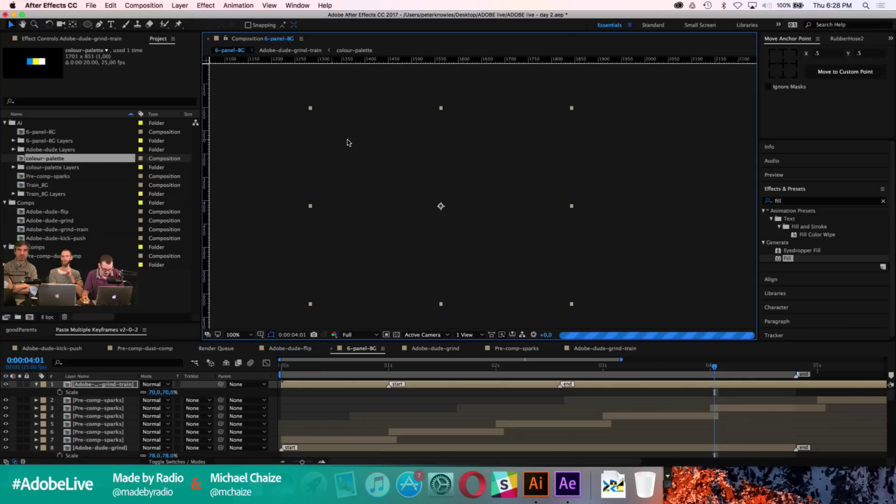
{"action": "double_click", "coordinate": [438, 384]}
{"action": "left_click", "coordinate": [409, 394]}
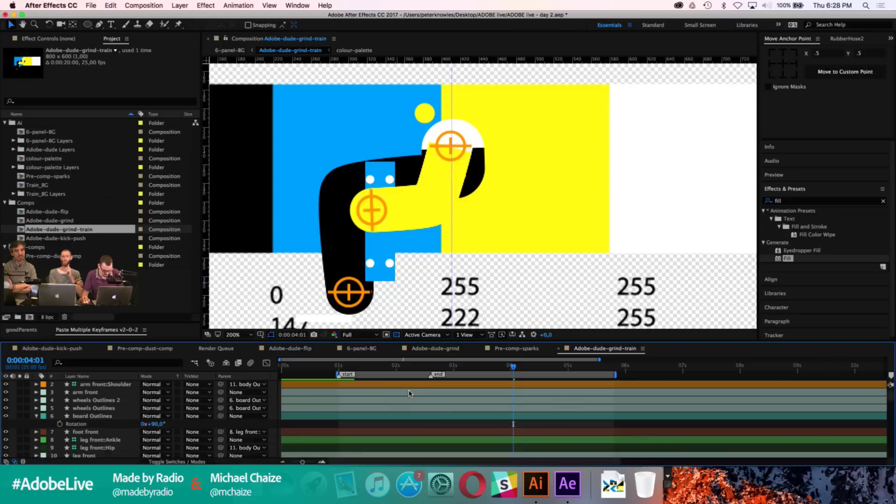
{"action": "left_click", "coordinate": [254, 150]}
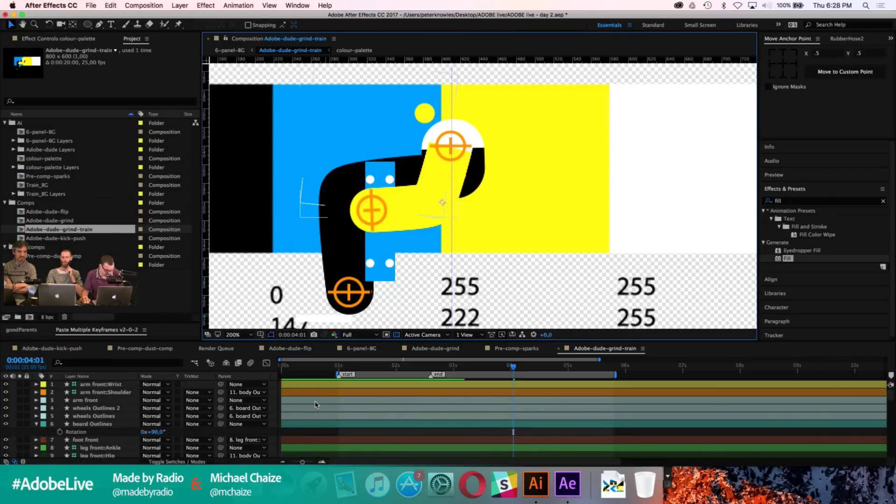
{"action": "scroll", "coordinate": [315, 405], "scroll_direction": "down", "scroll_amount": 3}
{"action": "key", "text": "Delete"}
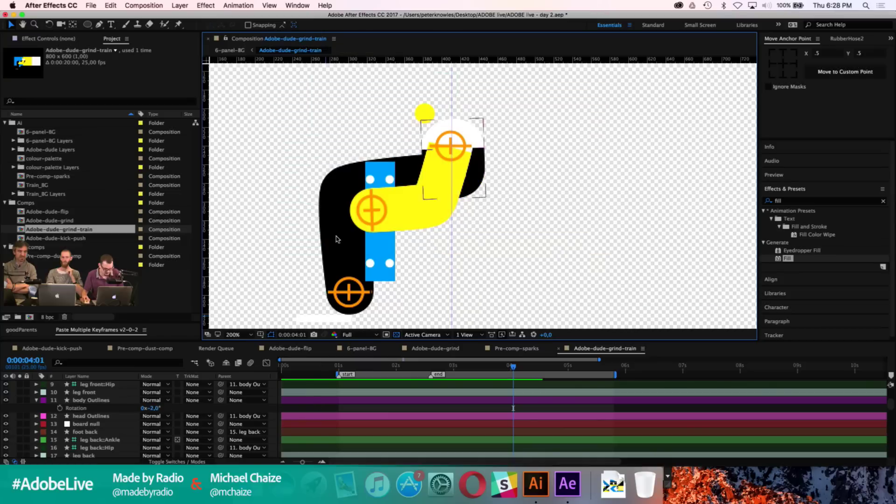
{"action": "left_click", "coordinate": [222, 50]}
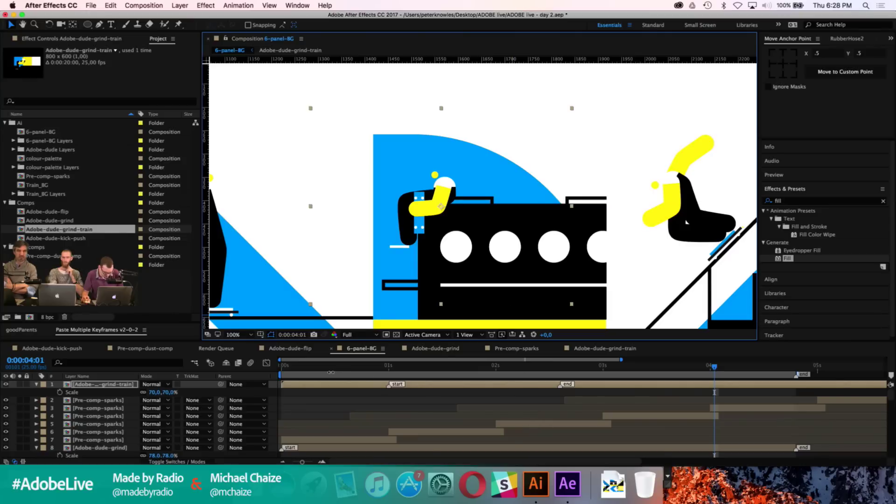
Step: Move the Adobe-dude-grind-train layer down to just above train case 2, and place a train case copy directly above it
{"action": "scroll", "coordinate": [443, 406], "scroll_direction": "down", "scroll_amount": 3}
{"action": "scroll", "coordinate": [280, 402], "scroll_direction": "up", "scroll_amount": 3}
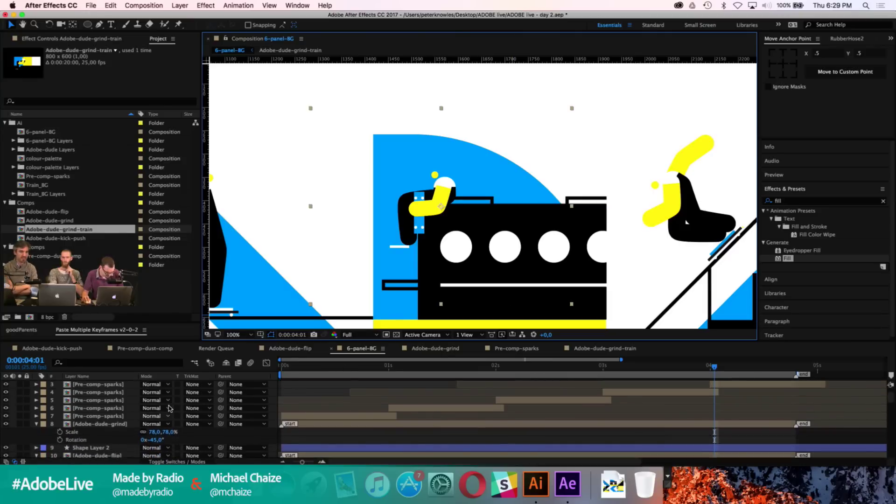
{"action": "scroll", "coordinate": [98, 443], "scroll_direction": "down", "scroll_amount": 5}
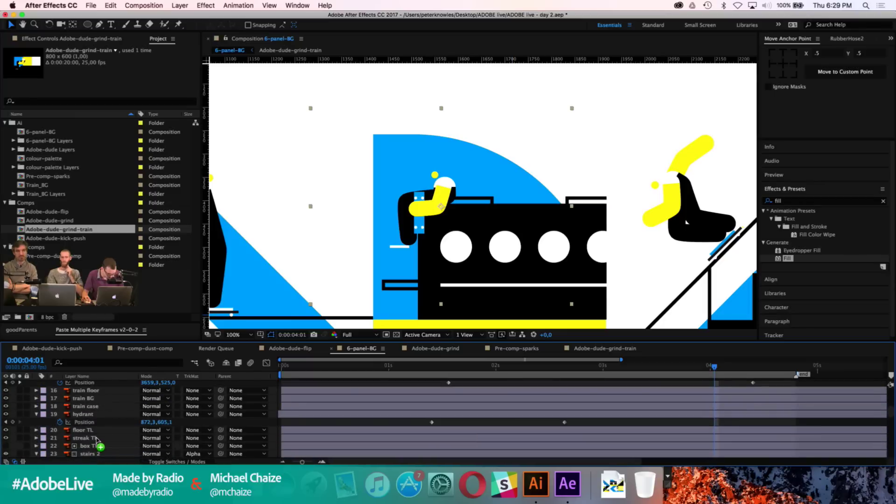
{"action": "mouse_move", "coordinate": [99, 438]}
{"action": "left_mouse_down"}
{"action": "mouse_move", "coordinate": [98, 393]}
{"action": "mouse_move", "coordinate": [101, 447]}
{"action": "left_mouse_up"}
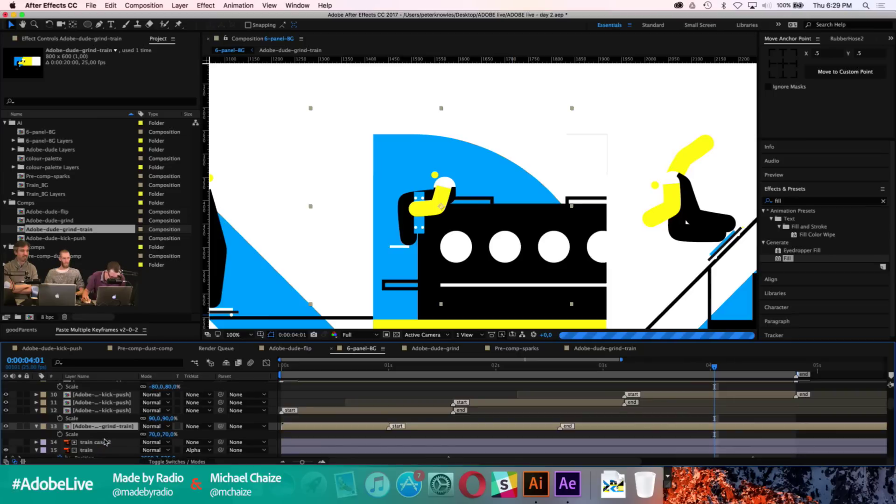
{"action": "key", "text": "super+v"}
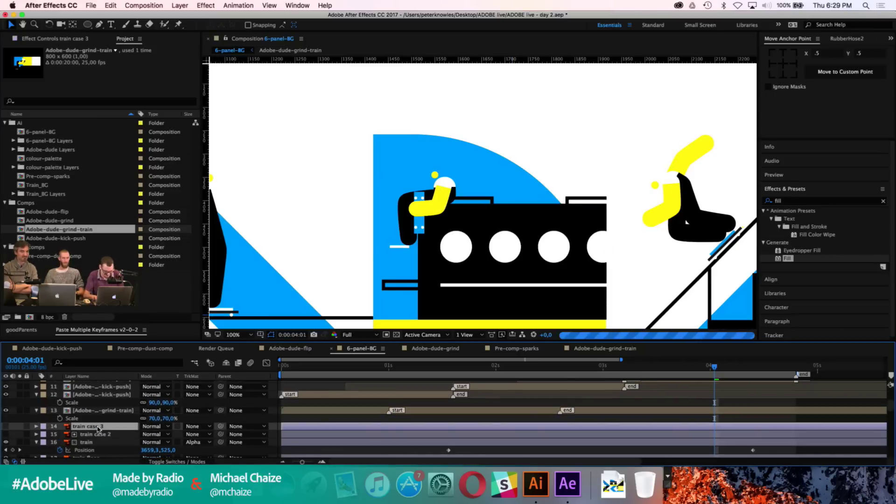
{"action": "left_click", "coordinate": [123, 418]}
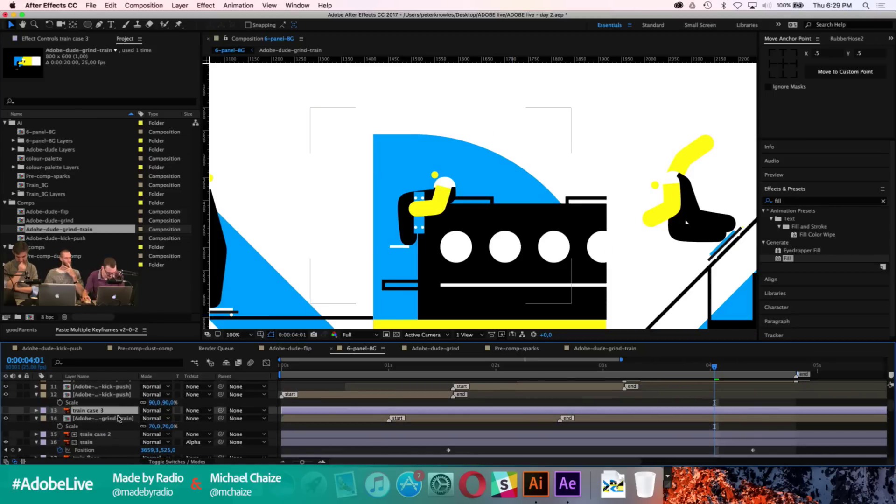
Step: Set the Adobe-dude-grind-train layer's track matte to Alpha using the train case copy, and parent it to the train layer
{"action": "left_click", "coordinate": [196, 419]}
{"action": "left_click", "coordinate": [224, 431]}
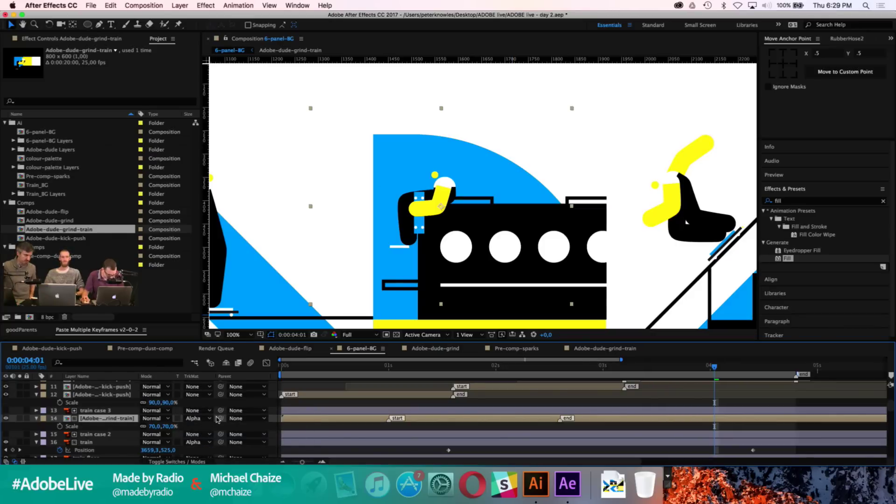
{"action": "left_click_drag", "start_coordinate": [222, 419], "coordinate": [89, 442]}
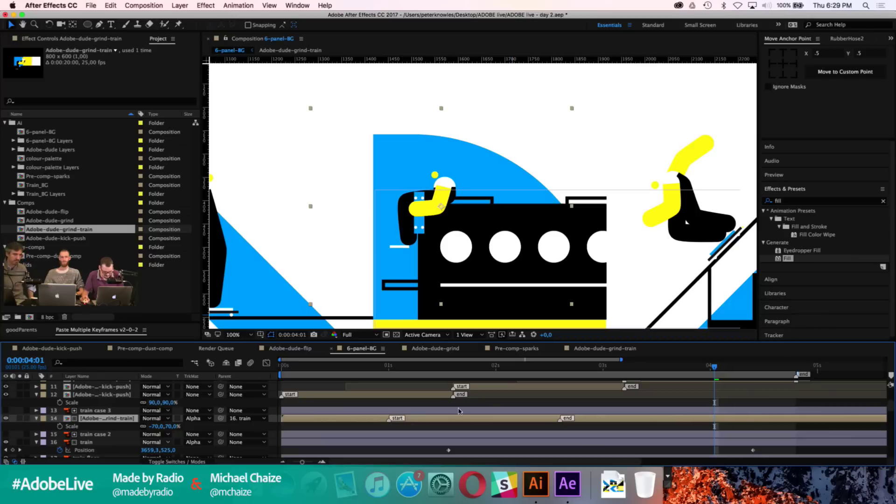
Step: Play through the 6-panel-BG animation with all six panels in view to check the skaters and the train
{"action": "left_click", "coordinate": [515, 429]}
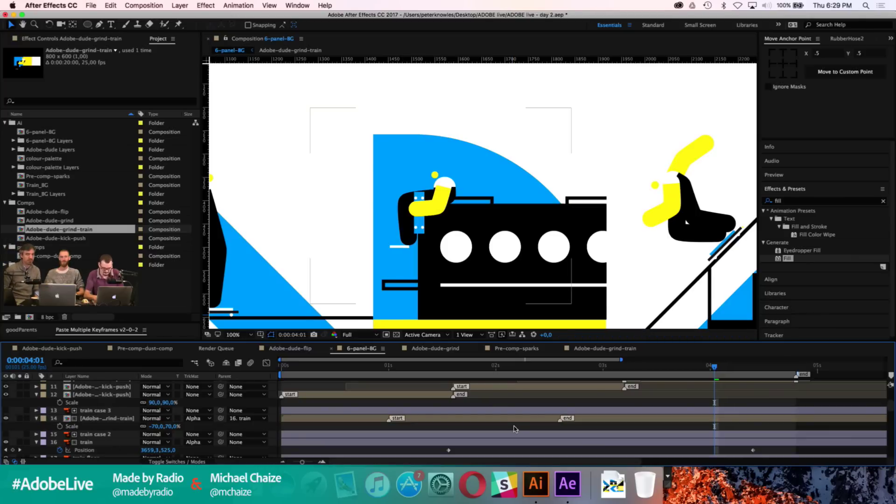
{"action": "key", "text": "comma"}
{"action": "key", "text": "space"}
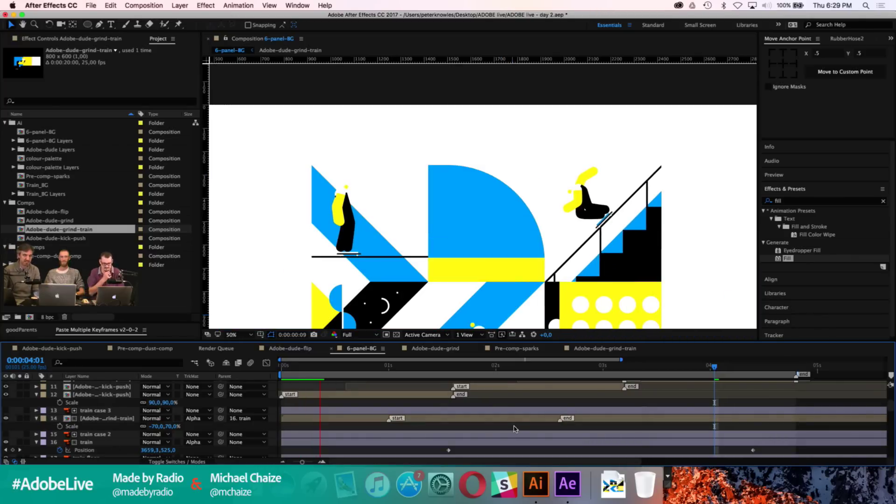
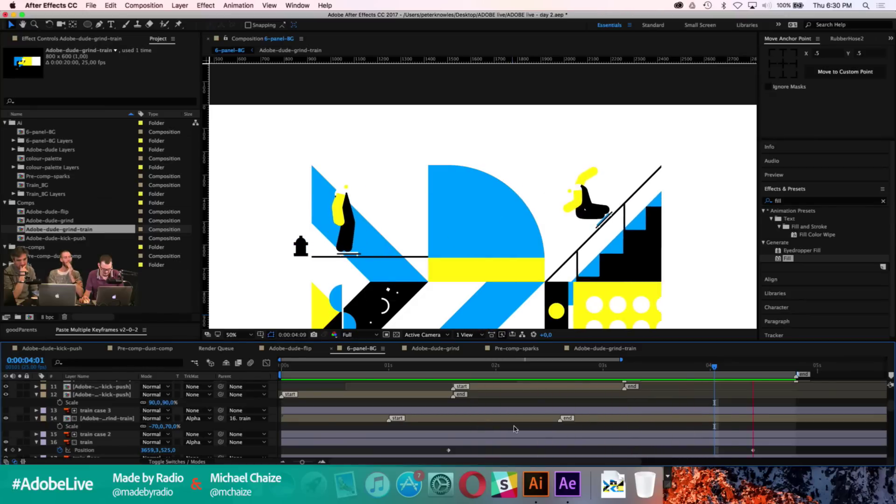
{"action": "key", "text": "space"}
{"action": "left_click_drag", "start_coordinate": [553, 292], "coordinate": [525, 209]}
{"action": "key", "text": "space"}
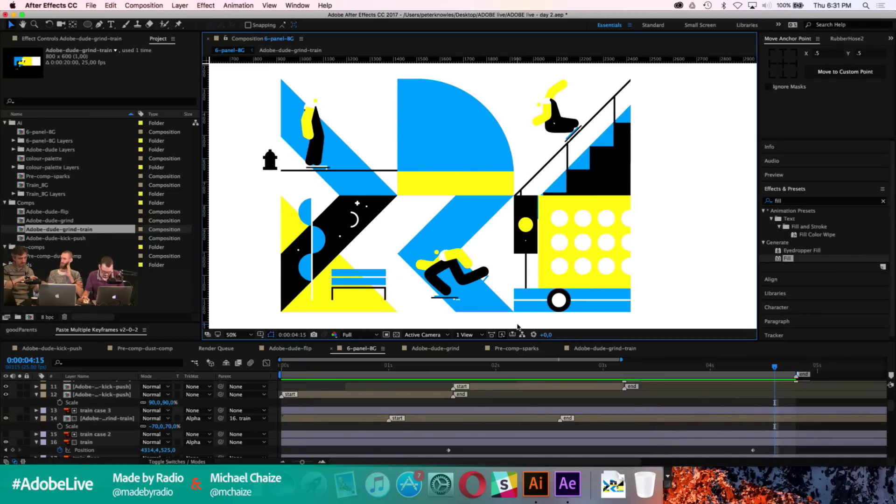
Step: Shift the three Adobe-dude-kick-push layers together about 11 frames earlier, checking the skater's pose at 0:00:02:11
{"action": "scroll", "coordinate": [499, 411], "scroll_direction": "up", "scroll_amount": 3}
{"action": "left_click", "coordinate": [497, 368]}
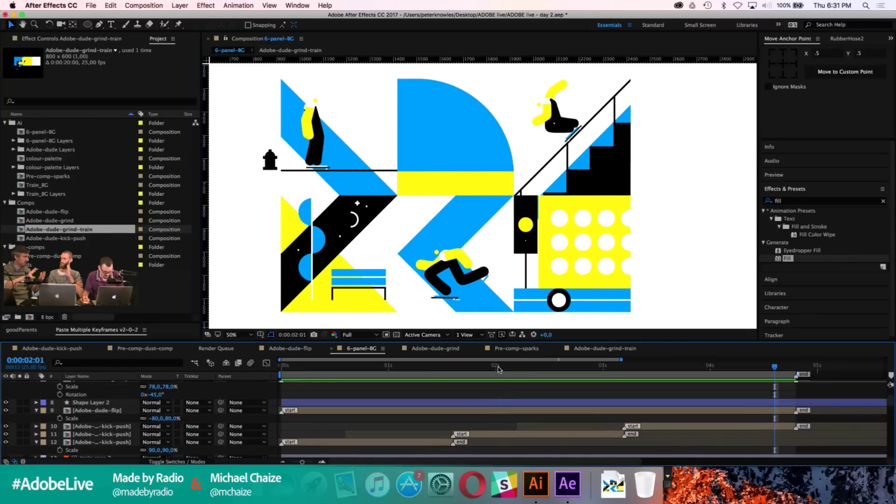
{"action": "left_click_drag", "start_coordinate": [498, 370], "coordinate": [545, 379]}
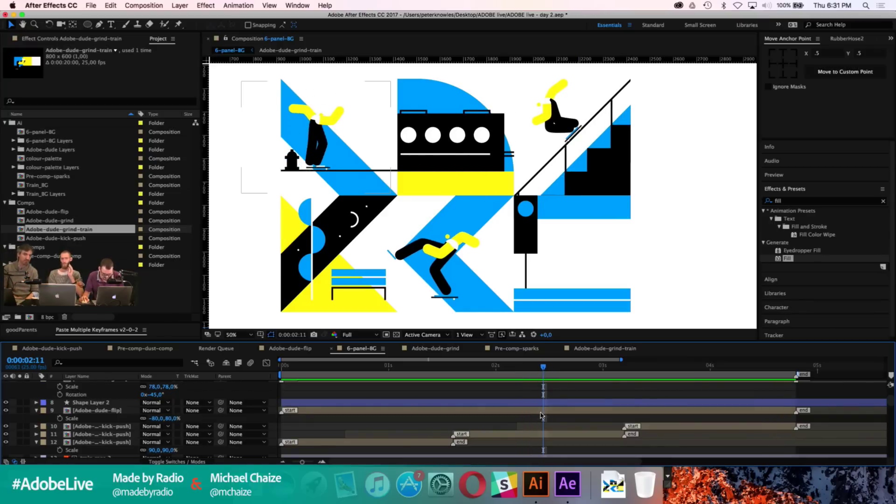
{"action": "scroll", "coordinate": [540, 421], "scroll_direction": "down", "scroll_amount": 1}
{"action": "left_click", "coordinate": [428, 427]}
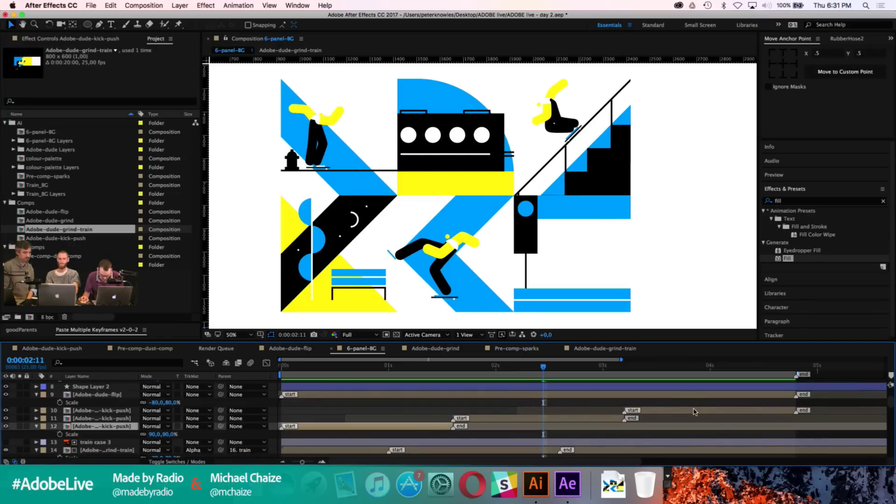
{"action": "left_click", "coordinate": [698, 411], "text": "shift"}
{"action": "left_click_drag", "start_coordinate": [698, 411], "coordinate": [655, 418]}
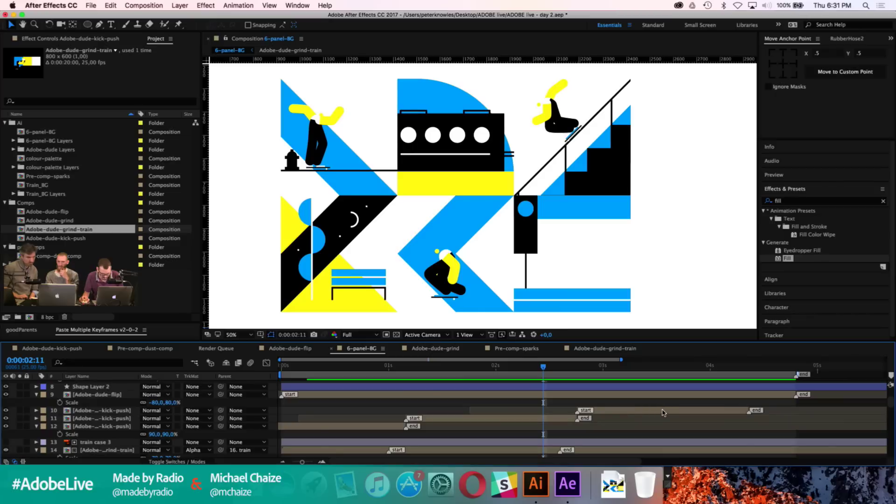
{"action": "left_click", "coordinate": [652, 413]}
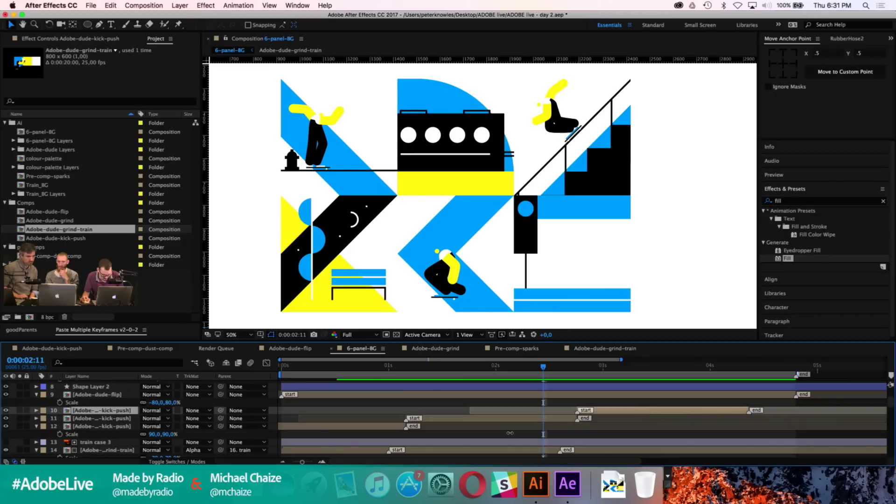
{"action": "left_click", "coordinate": [387, 428], "text": "shift"}
{"action": "left_click_drag", "start_coordinate": [383, 430], "coordinate": [381, 431]}
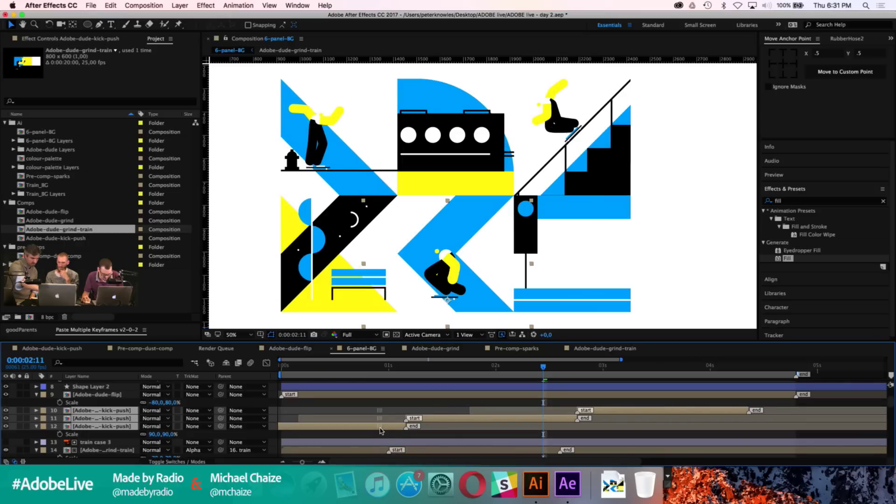
{"action": "key", "text": "F2"}
Step: Duplicate the last kick-push layer, align the copy's start marker with the previous layer's end marker, and save the project
{"action": "left_click", "coordinate": [637, 413]}
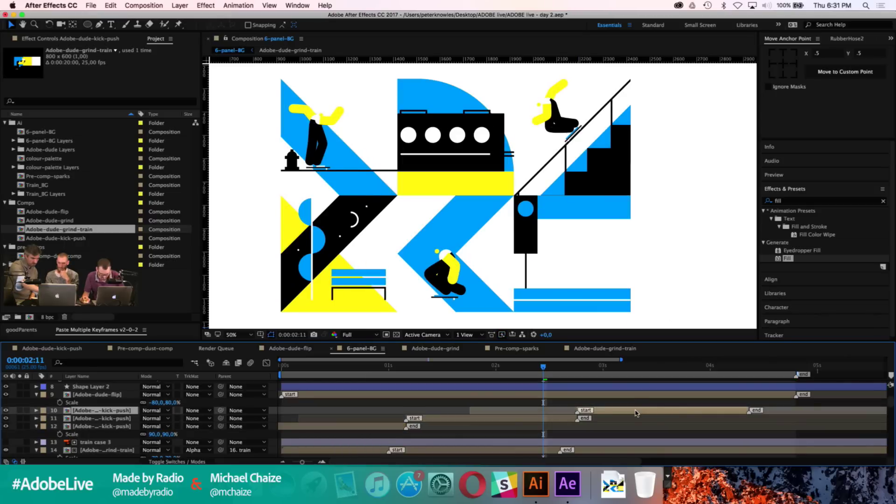
{"action": "key", "text": "super+d"}
{"action": "left_click_drag", "start_coordinate": [637, 413], "coordinate": [792, 417]}
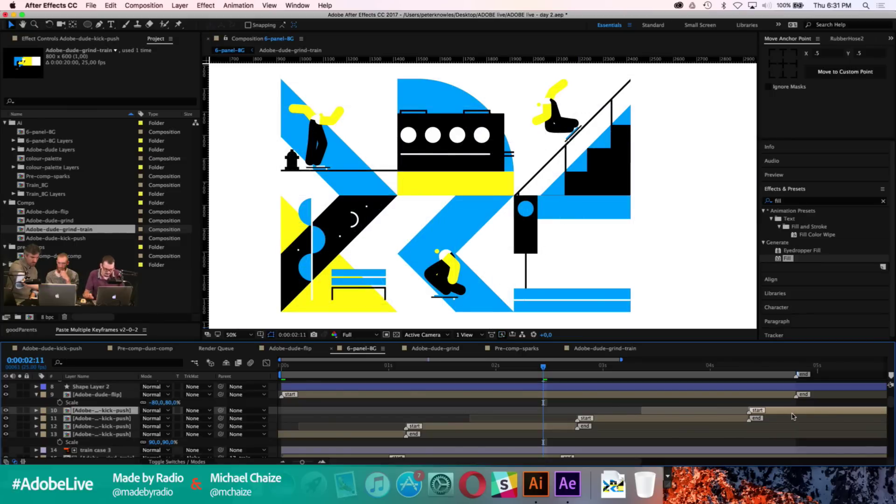
{"action": "key", "text": "space"}
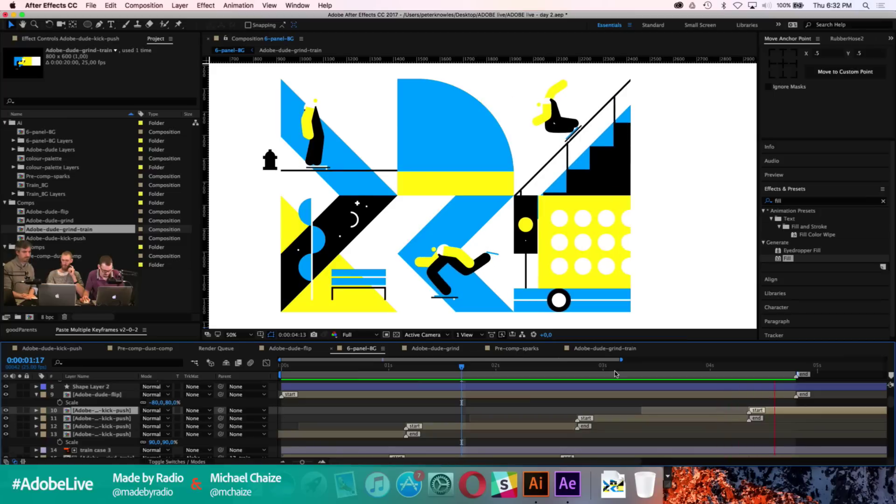
{"action": "key", "text": "super+s"}
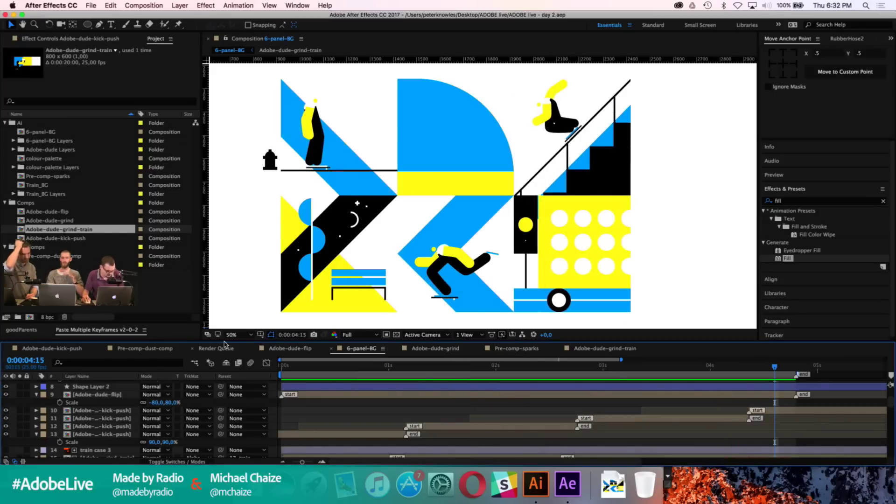
Step: Duplicate the Adobe-dude-grind comp, rename the copy Adobe-dude-grind-bus-skit, and open it
{"action": "left_click", "coordinate": [59, 221]}
{"action": "key", "text": "super+d"}
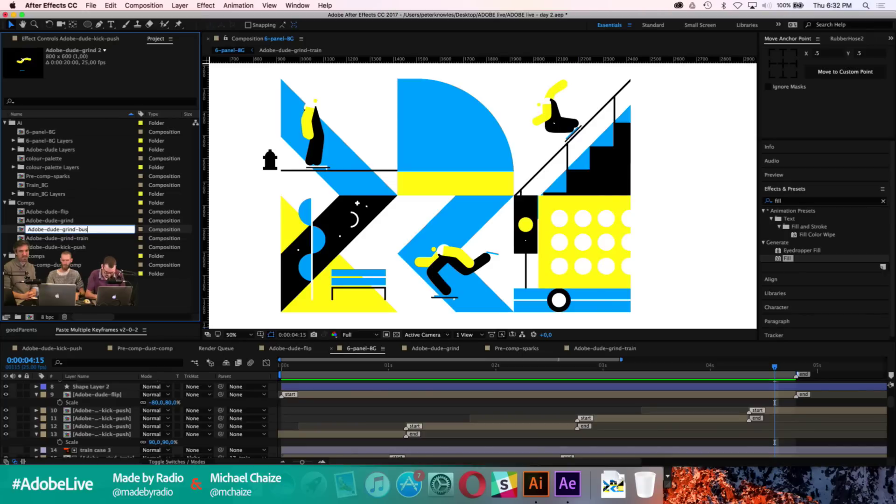
{"action": "type", "text": "t"}
{"action": "key", "text": "Return"}
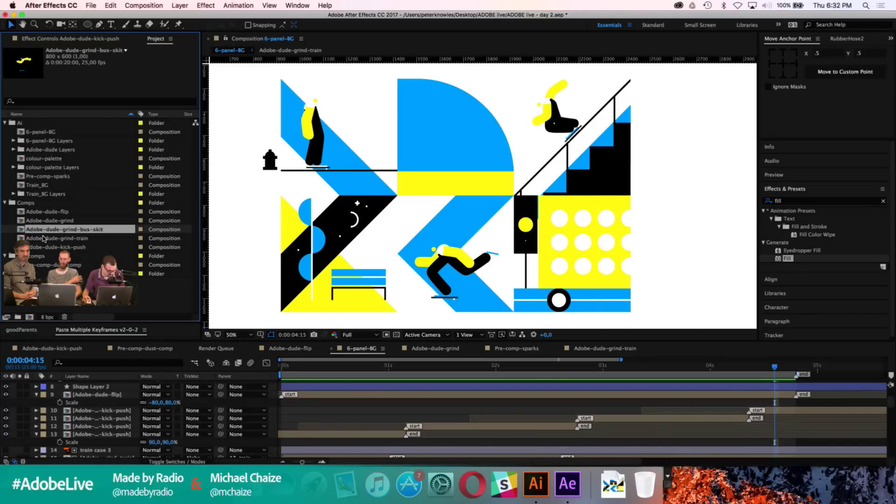
{"action": "double_click", "coordinate": [47, 232]}
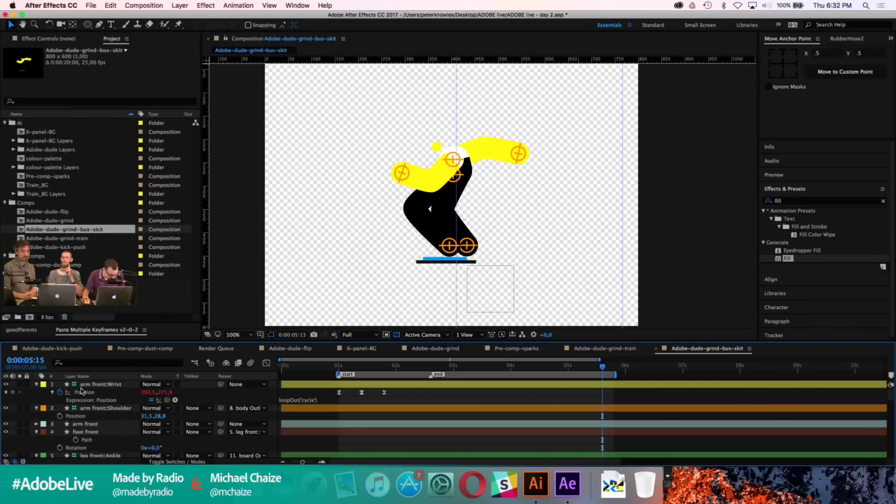
Step: Delete the last two Position keyframes of arm front:Wrist, keeping only the one at 0:00:01:00
{"action": "left_click", "coordinate": [380, 384]}
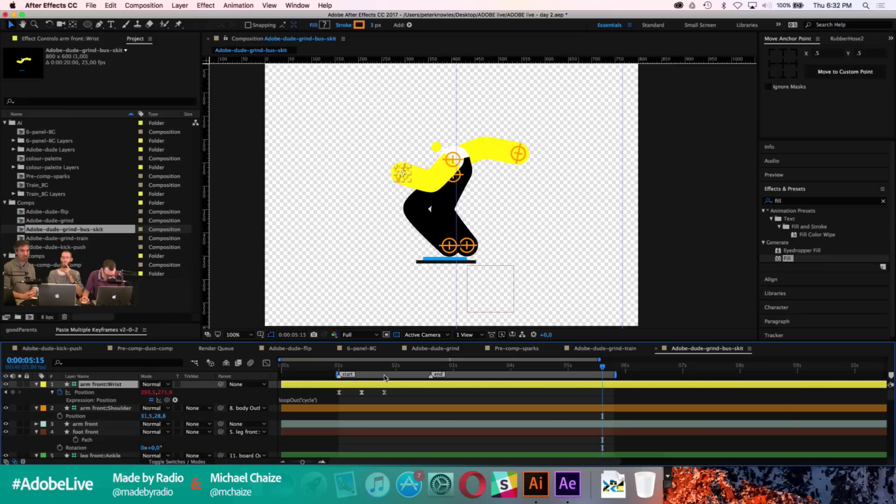
{"action": "left_click_drag", "start_coordinate": [361, 370], "coordinate": [339, 370]}
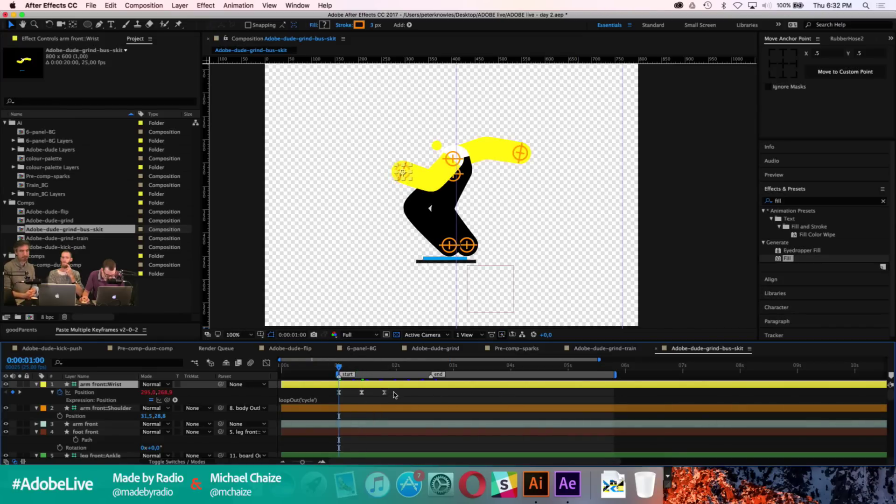
{"action": "left_click_drag", "start_coordinate": [394, 395], "coordinate": [357, 396]}
{"action": "key", "text": "Delete"}
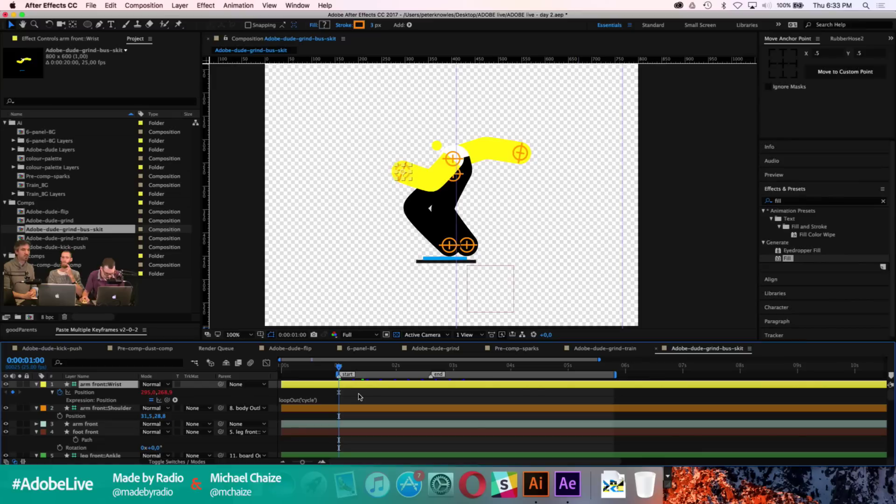
Step: Stretch the front arm outwards by moving arm front:Wrist to Position 245.0, 265.9 at 0:00:01:00
{"action": "key", "text": "shift+Left"}
{"action": "key", "text": "shift+Left"}
{"action": "key", "text": "shift+Left"}
{"action": "key", "text": "shift+Left"}
{"action": "key", "text": "shift+Left"}
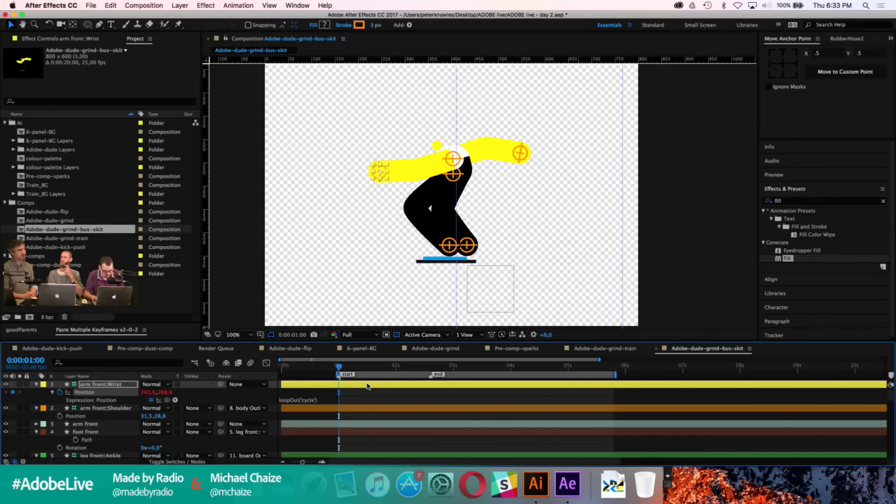
{"action": "key", "text": "Up"}
{"action": "key", "text": "Up"}
{"action": "key", "text": "Up"}
Step: Lower body Outlines by about 20 px at its first Position keyframe, at 0:00:00:24, to deepen the crouch
{"action": "scroll", "coordinate": [346, 395], "scroll_direction": "down", "scroll_amount": 6}
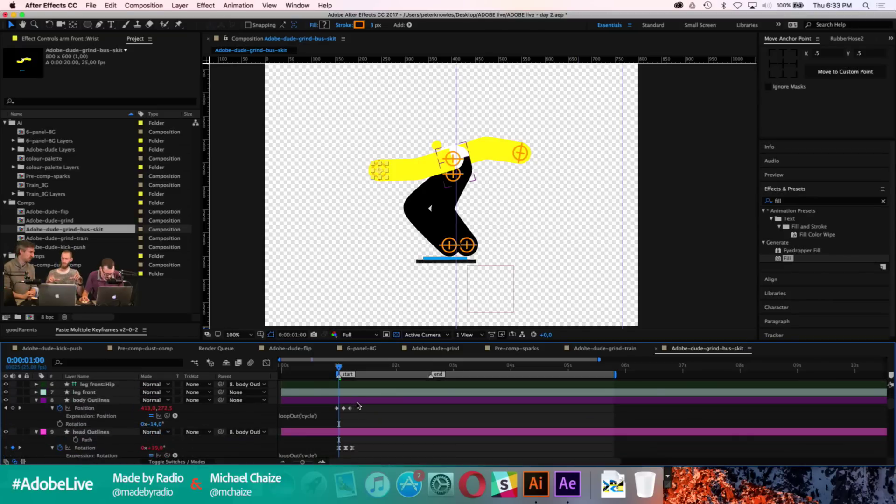
{"action": "key", "text": "Page_Up"}
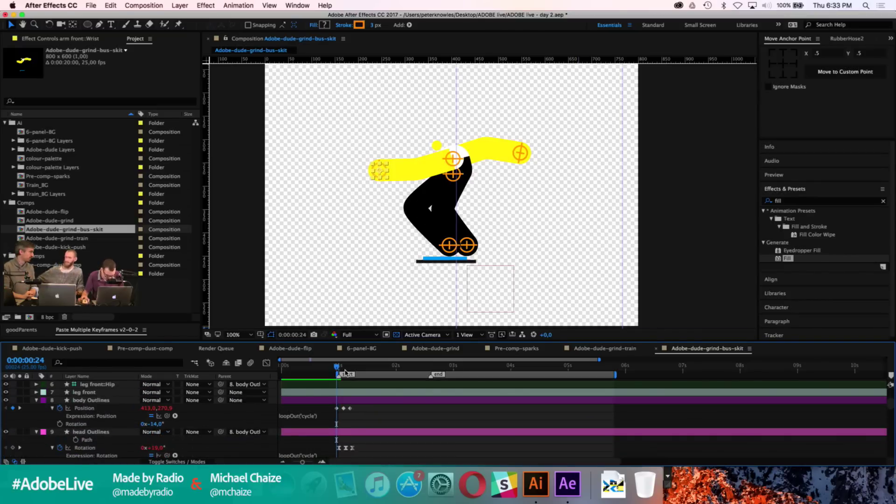
{"action": "left_click", "coordinate": [331, 400]}
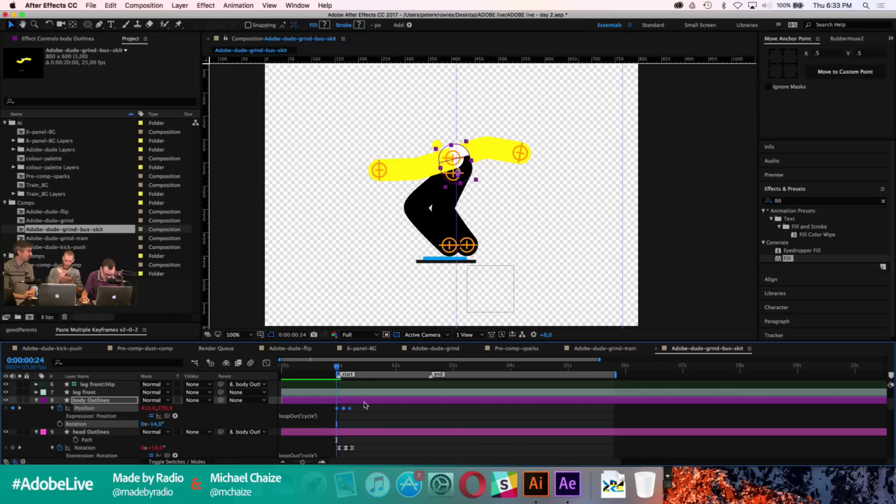
{"action": "key", "text": "super+v"}
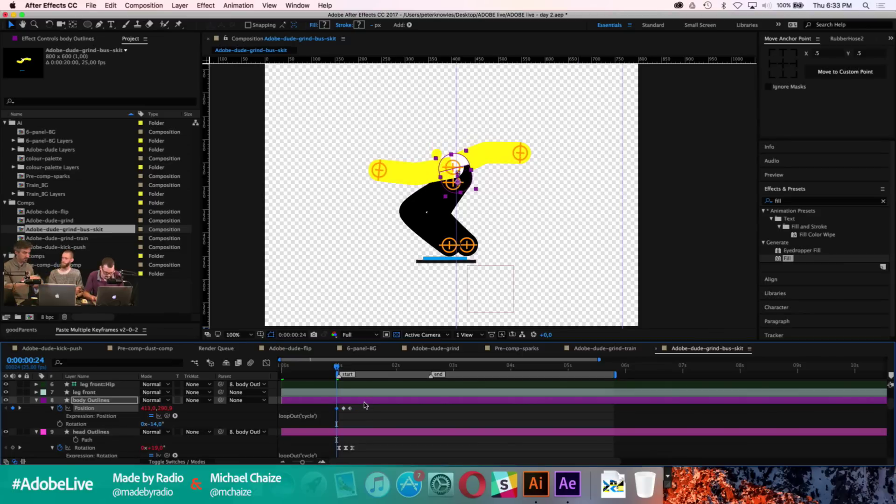
{"action": "key", "text": "shift+Down"}
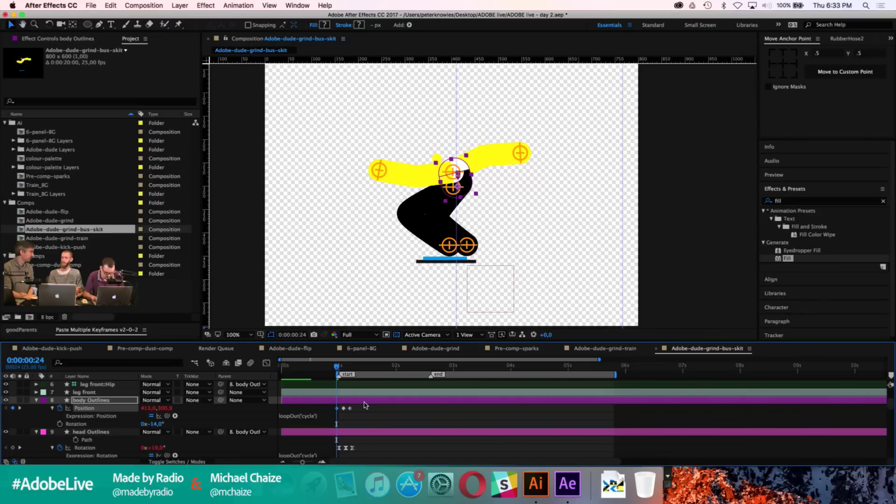
{"action": "key", "text": "shift+Up"}
Step: Lower arm front:Wrist to Position 245.0, 275.9 on its keyframe at 0:00:01:00
{"action": "scroll", "coordinate": [365, 405], "scroll_direction": "up", "scroll_amount": 3}
{"action": "key", "text": "ctrl+Up"}
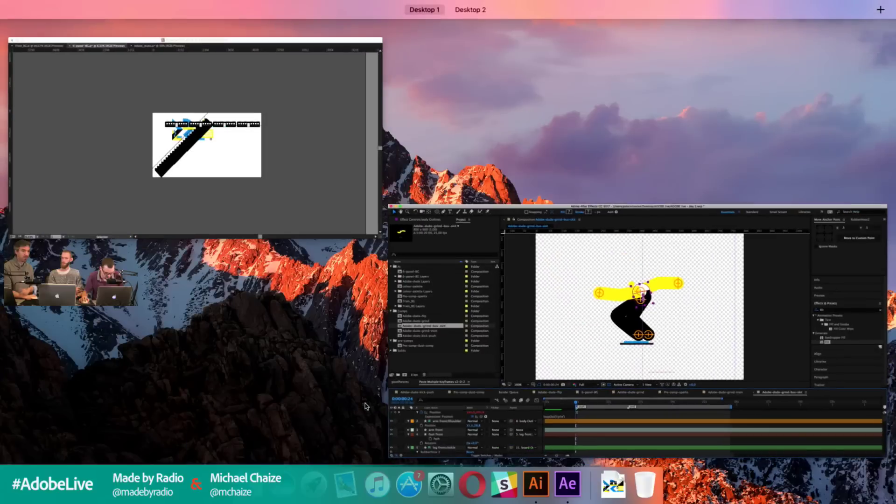
{"action": "left_click", "coordinate": [467, 390]}
{"action": "scroll", "coordinate": [467, 389], "scroll_direction": "up", "scroll_amount": 1}
{"action": "left_click", "coordinate": [381, 385]}
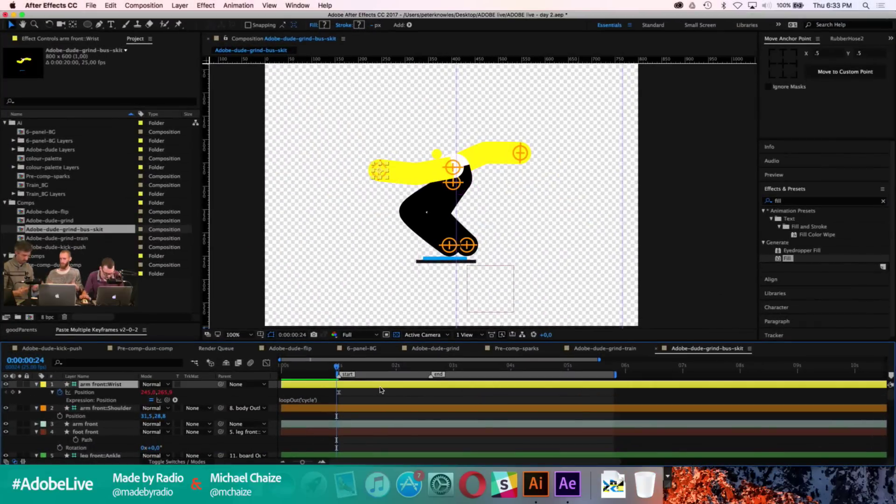
{"action": "key", "text": "Page_Down"}
{"action": "key", "text": "shift+Down"}
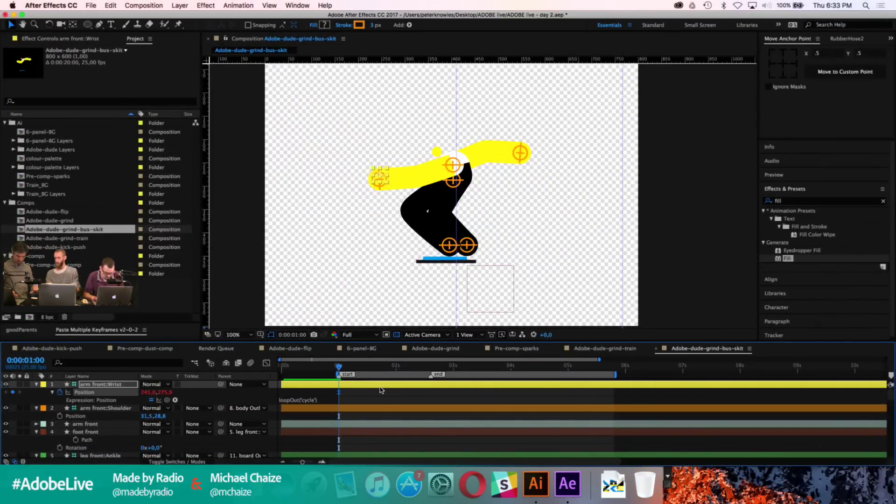
Step: Lower arm back:Wrist at its Position keyframe at 0:00:01:00 to 547.3, 244.1
{"action": "scroll", "coordinate": [352, 415], "scroll_direction": "down", "scroll_amount": 10}
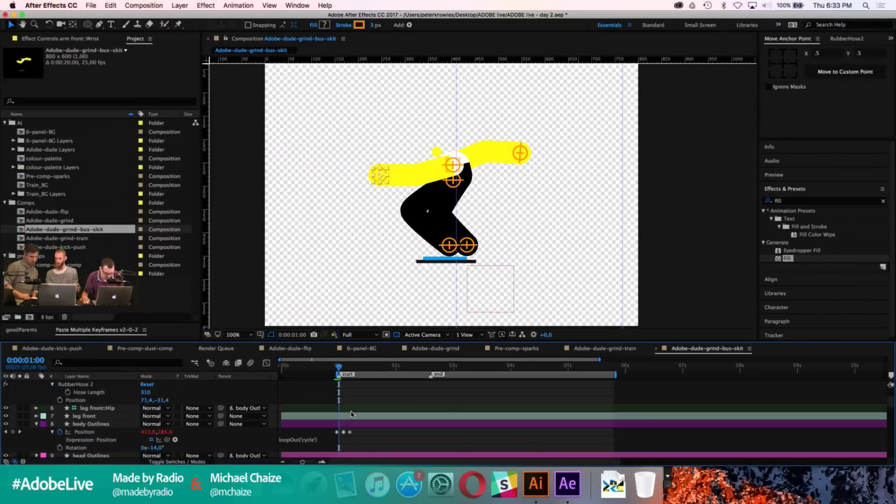
{"action": "scroll", "coordinate": [352, 415], "scroll_direction": "down", "scroll_amount": 3}
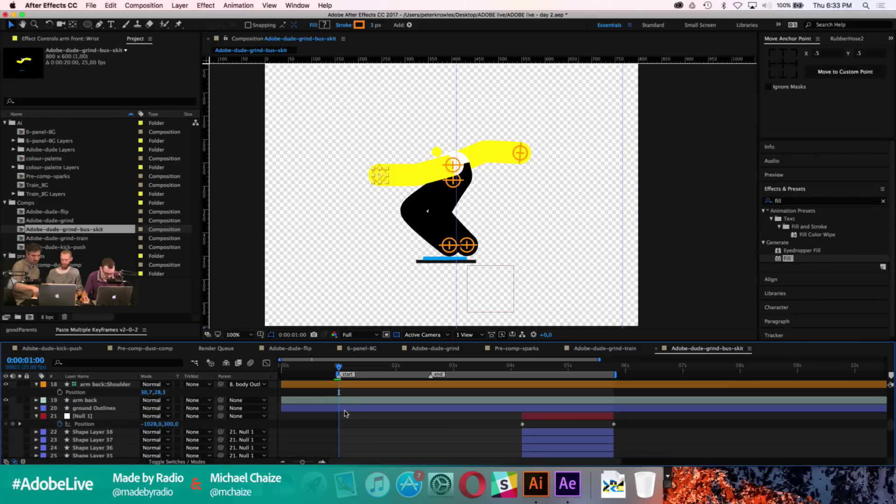
{"action": "scroll", "coordinate": [341, 434], "scroll_direction": "up", "scroll_amount": 4}
{"action": "scroll", "coordinate": [337, 447], "scroll_direction": "down", "scroll_amount": 1}
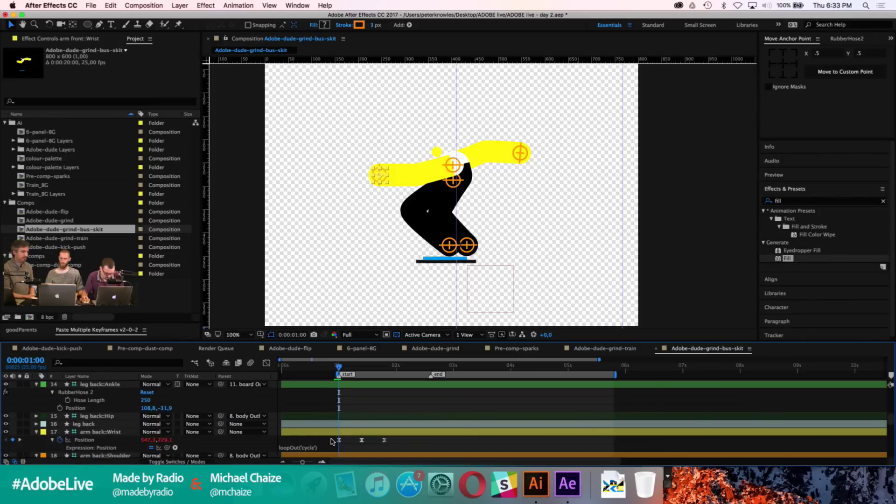
{"action": "left_click", "coordinate": [338, 440]}
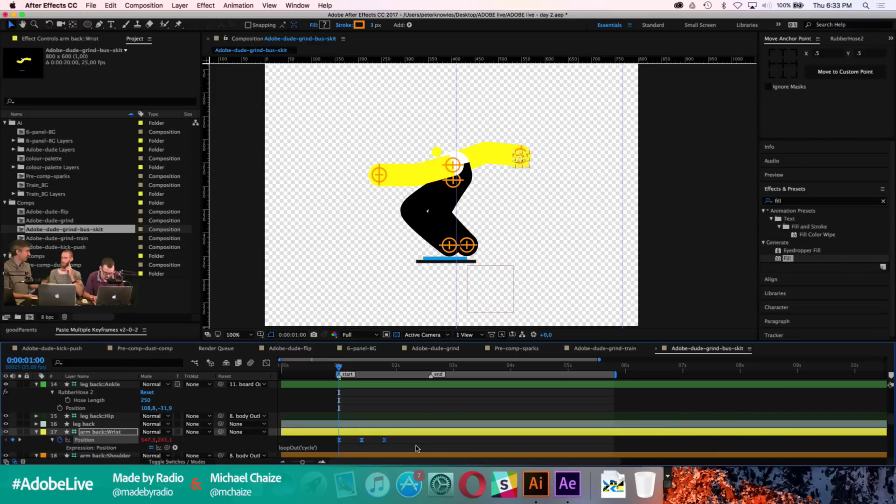
{"action": "left_click", "coordinate": [420, 401]}
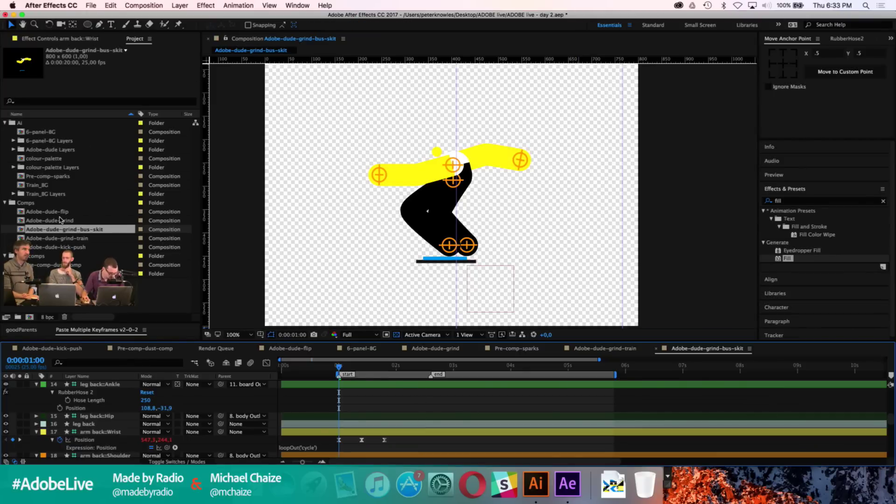
Step: Add the colour-palette comp to the skater composition and move it up so its swatches sit above the figure's legs
{"action": "left_click_drag", "start_coordinate": [57, 161], "coordinate": [106, 413]}
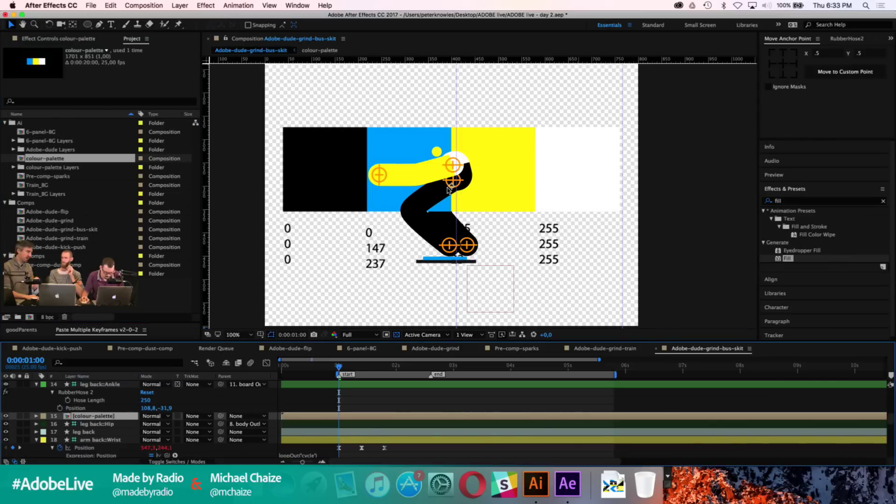
{"action": "key", "text": "Return"}
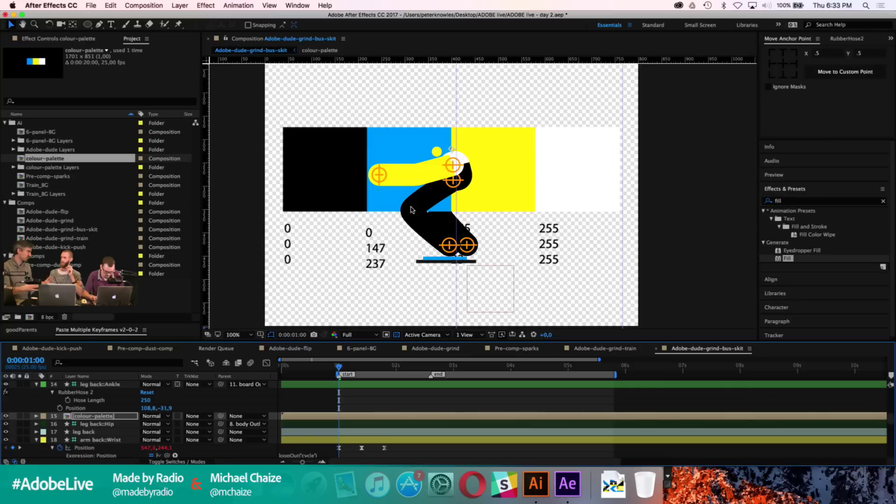
{"action": "left_click_drag", "start_coordinate": [412, 210], "coordinate": [283, 193]}
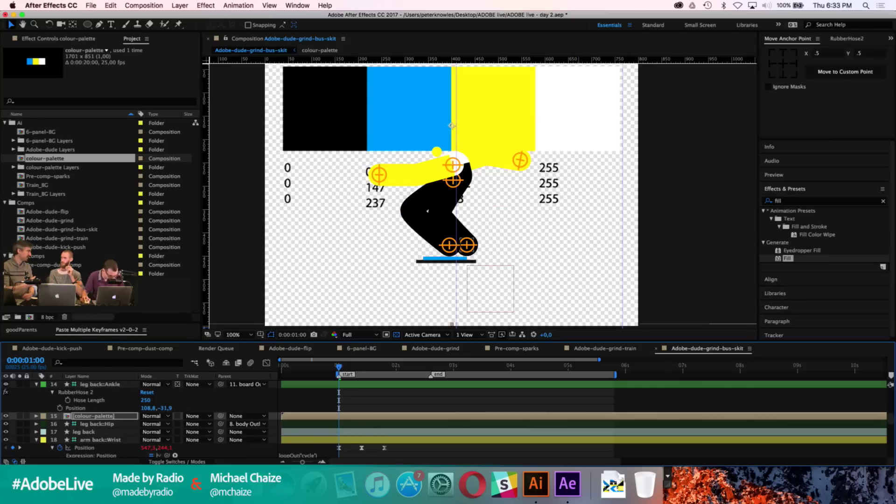
Step: Recolour the head Outlines fill by sampling the palette's blue swatch, 0093ED
{"action": "scroll", "coordinate": [91, 420], "scroll_direction": "up", "scroll_amount": 5}
{"action": "left_click", "coordinate": [96, 393]}
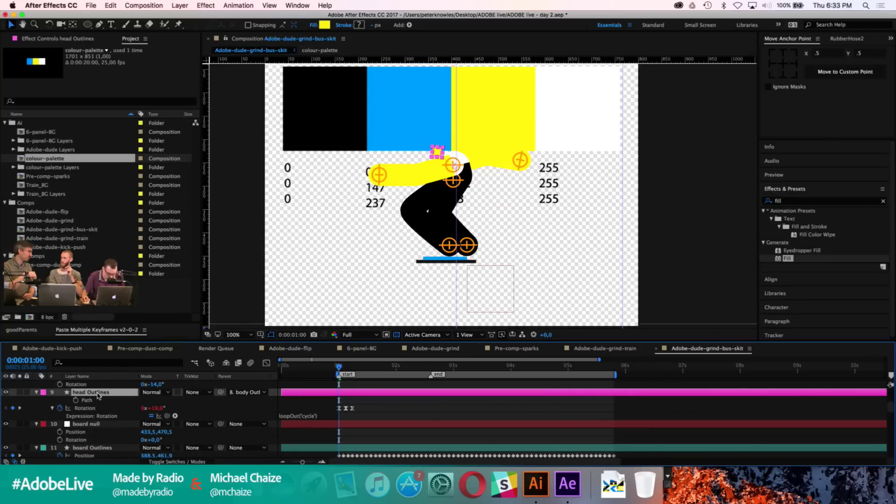
{"action": "left_click", "coordinate": [326, 25]}
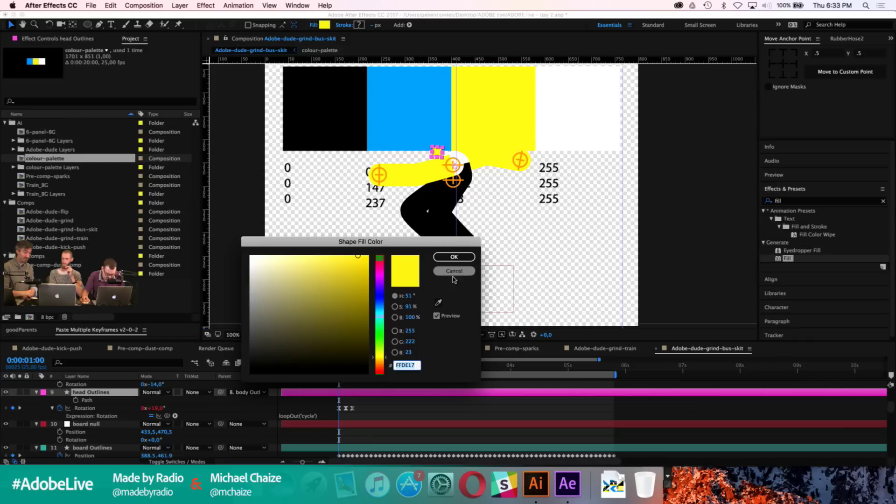
{"action": "left_click", "coordinate": [438, 303]}
{"action": "left_click", "coordinate": [398, 105]}
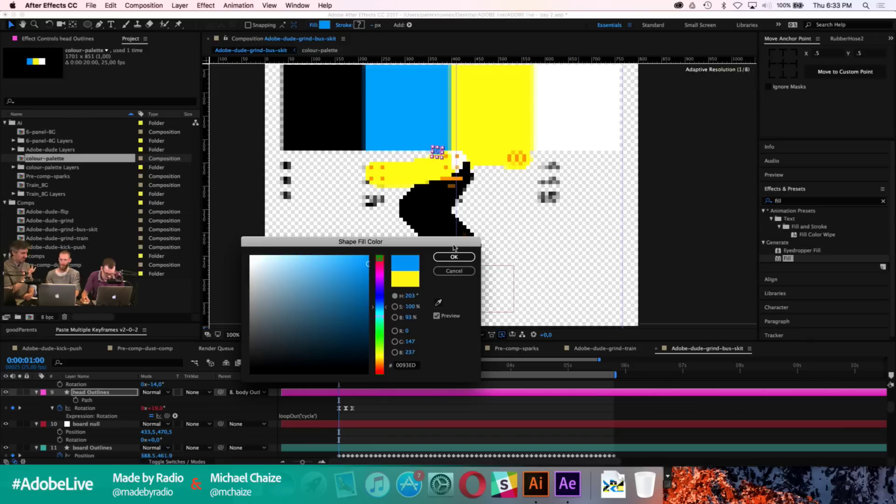
{"action": "left_click", "coordinate": [443, 260]}
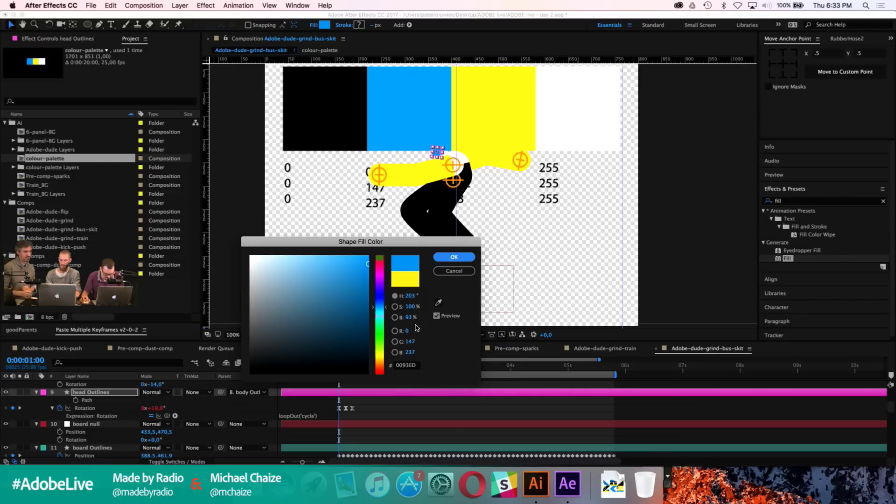
Step: Recolour the strokes of BaseHose 3 and BaseHose in the arm front layer by sampling the palette's blue swatch
{"action": "scroll", "coordinate": [391, 407], "scroll_direction": "up", "scroll_amount": 5}
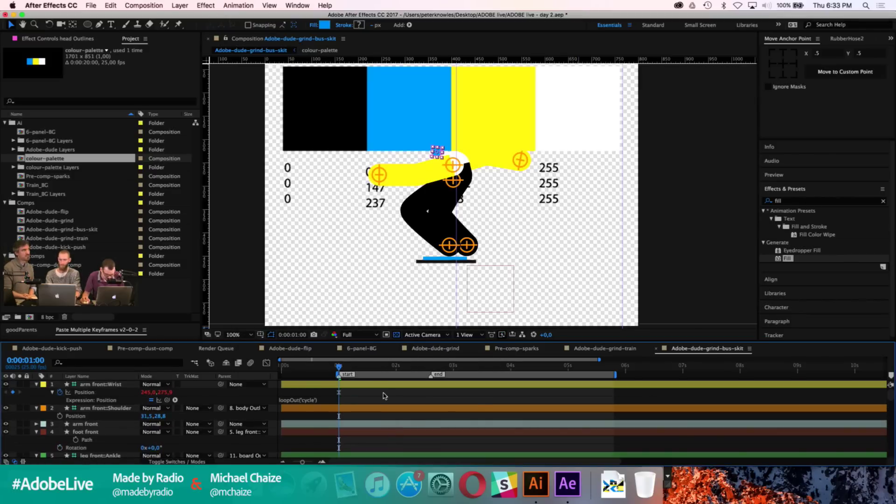
{"action": "left_click", "coordinate": [368, 422]}
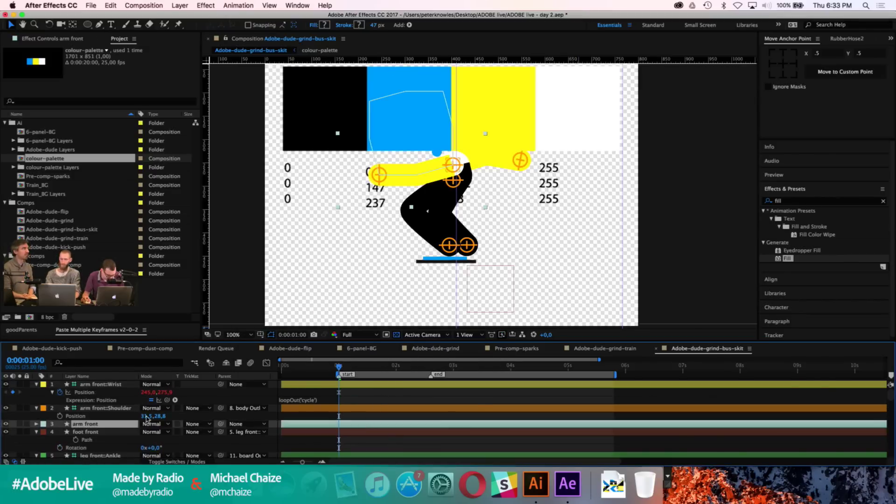
{"action": "left_click", "coordinate": [37, 424]}
{"action": "left_click", "coordinate": [52, 440]}
{"action": "scroll", "coordinate": [56, 437], "scroll_direction": "down", "scroll_amount": 2}
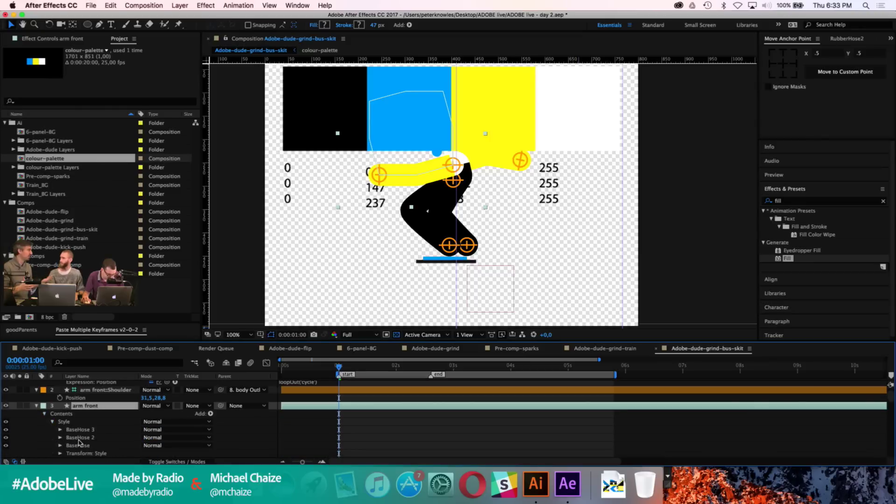
{"action": "left_click", "coordinate": [86, 414]}
{"action": "left_click", "coordinate": [85, 429], "text": "super"}
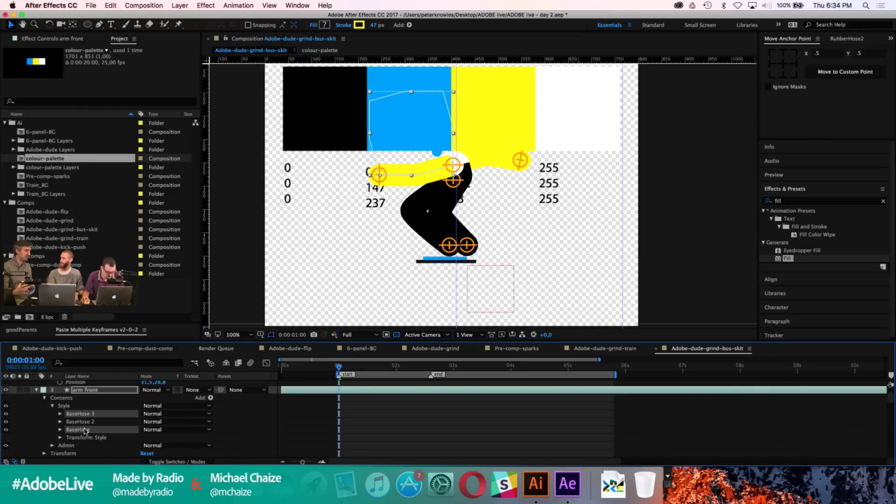
{"action": "left_click", "coordinate": [358, 25]}
{"action": "left_click", "coordinate": [440, 305]}
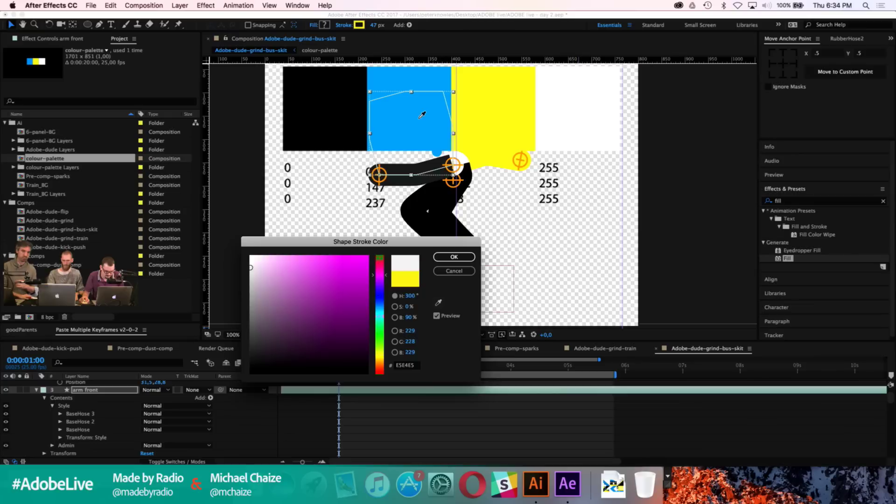
{"action": "left_click", "coordinate": [434, 133]}
{"action": "left_click", "coordinate": [454, 256]}
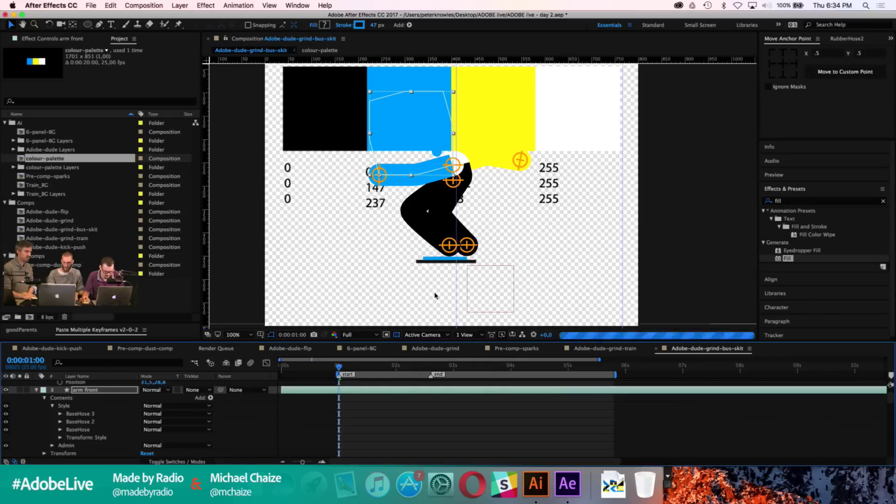
{"action": "left_click", "coordinate": [413, 420]}
Step: Recolour the strokes of BaseHose 3 and BaseHose 4 in the arm back layer with the palette's blue, 0093ED
{"action": "scroll", "coordinate": [383, 417], "scroll_direction": "down", "scroll_amount": 5}
{"action": "scroll", "coordinate": [383, 416], "scroll_direction": "down", "scroll_amount": 5}
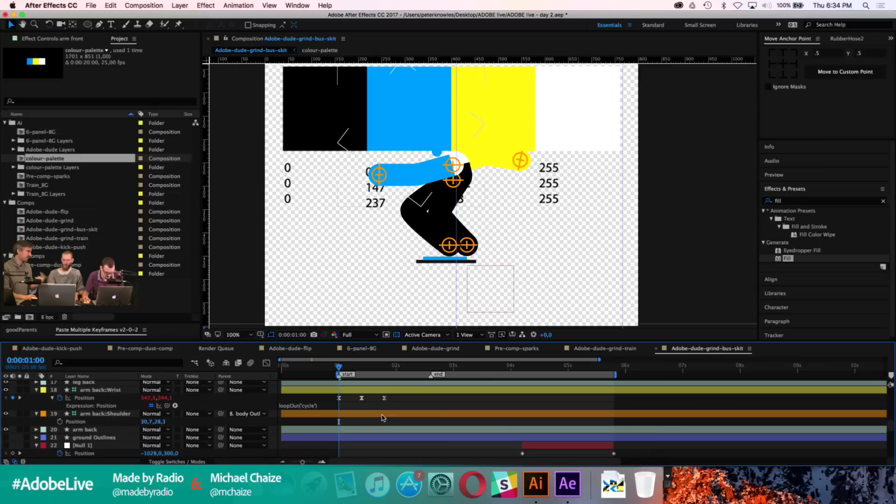
{"action": "left_click", "coordinate": [37, 430]}
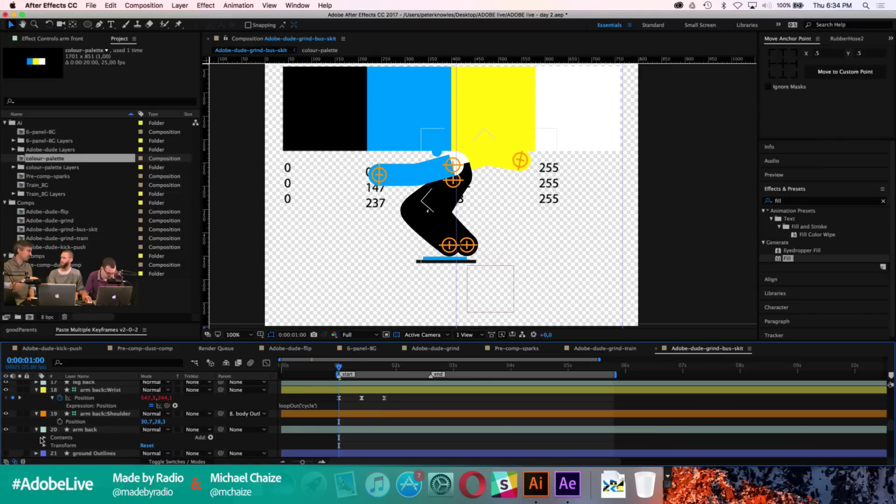
{"action": "left_click", "coordinate": [44, 438]}
{"action": "left_click", "coordinate": [54, 446]}
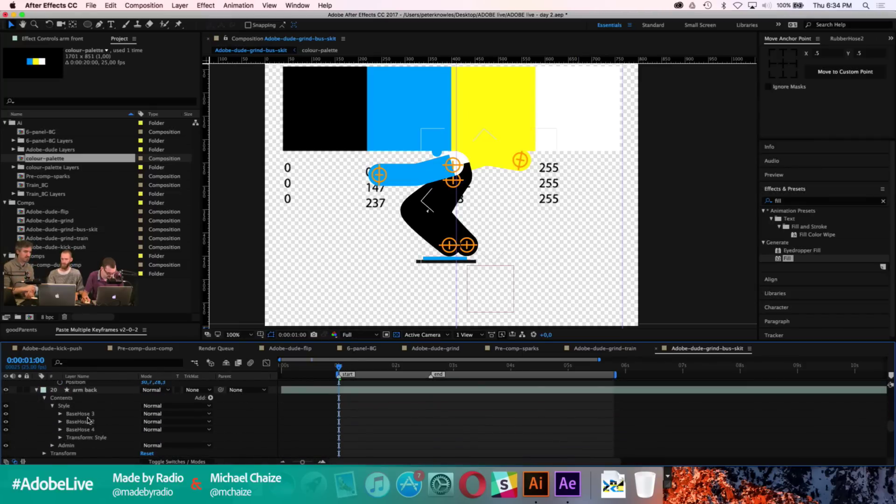
{"action": "left_click", "coordinate": [78, 413]}
{"action": "left_click", "coordinate": [79, 429], "text": "super"}
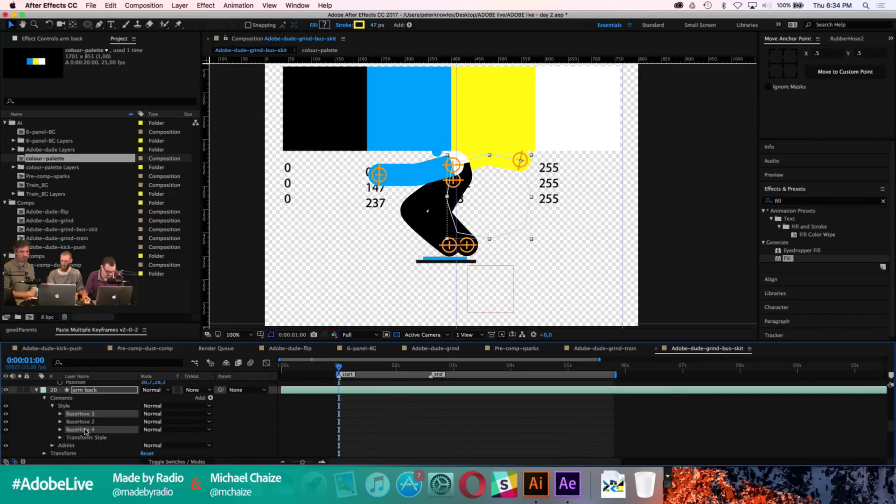
{"action": "left_click", "coordinate": [359, 25]}
{"action": "left_click", "coordinate": [438, 302]}
{"action": "left_click", "coordinate": [418, 120]}
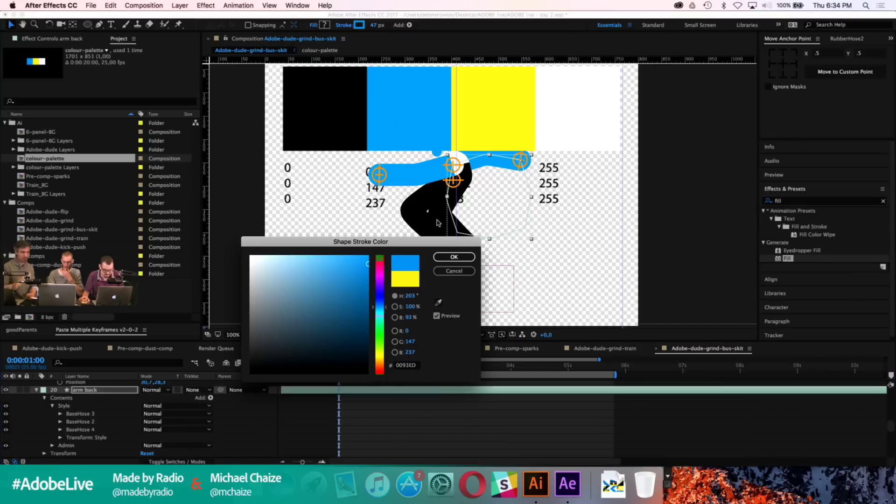
{"action": "left_click", "coordinate": [451, 256]}
Step: Recolour the foot back layer's fill by sampling the palette's yellow swatch, FFDE17
{"action": "scroll", "coordinate": [434, 414], "scroll_direction": "down", "scroll_amount": 5}
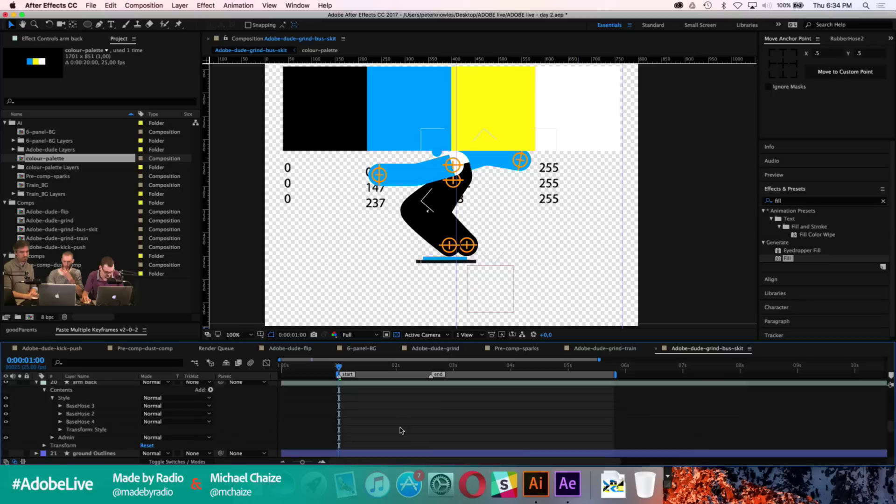
{"action": "scroll", "coordinate": [400, 430], "scroll_direction": "up", "scroll_amount": 5}
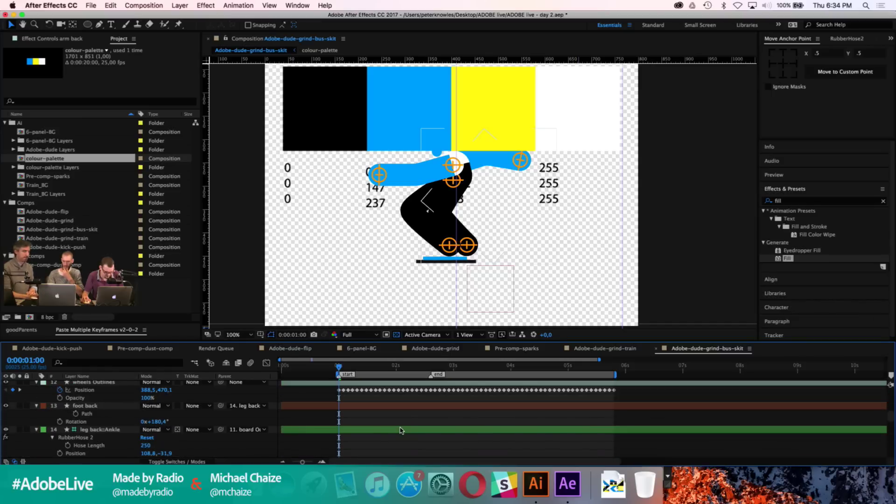
{"action": "left_click", "coordinate": [43, 406]}
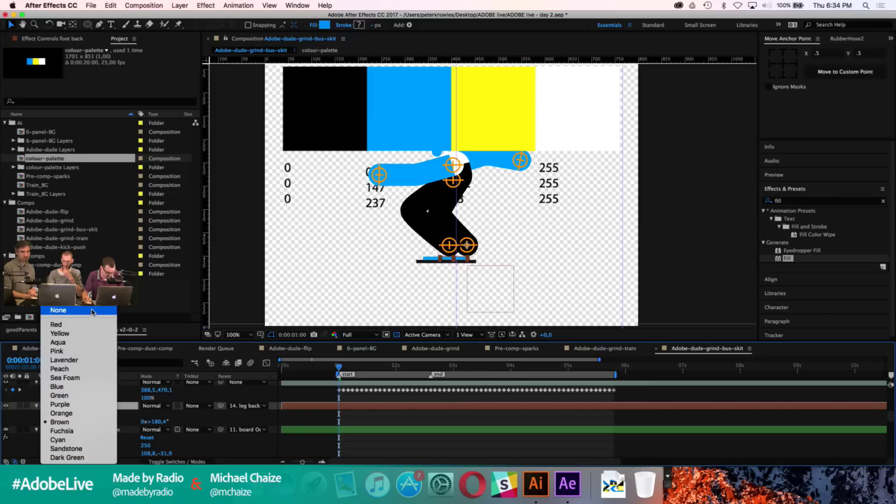
{"action": "key", "text": "Escape"}
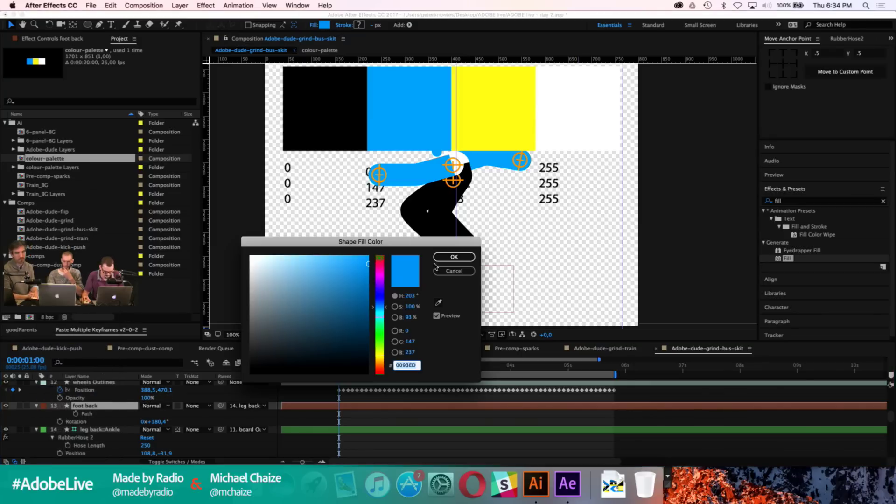
{"action": "left_click", "coordinate": [324, 25]}
{"action": "left_click", "coordinate": [438, 302]}
{"action": "left_click", "coordinate": [487, 138]}
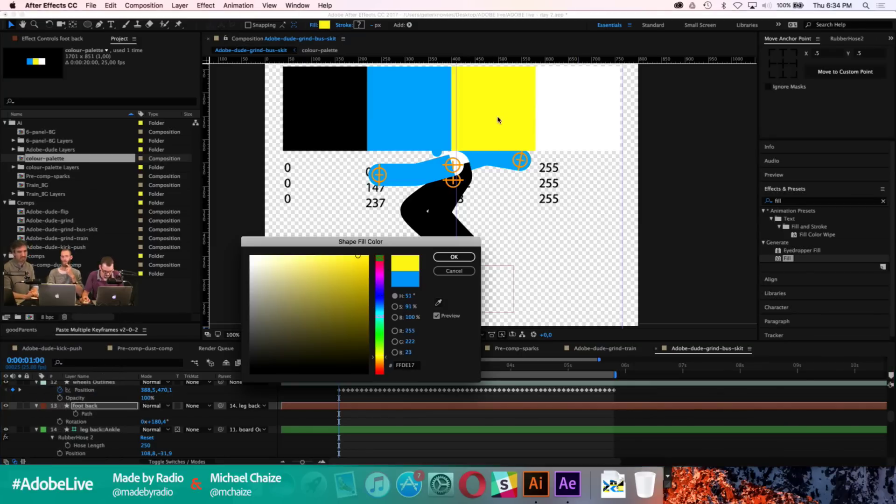
{"action": "left_click", "coordinate": [454, 257]}
{"action": "left_click", "coordinate": [420, 400]}
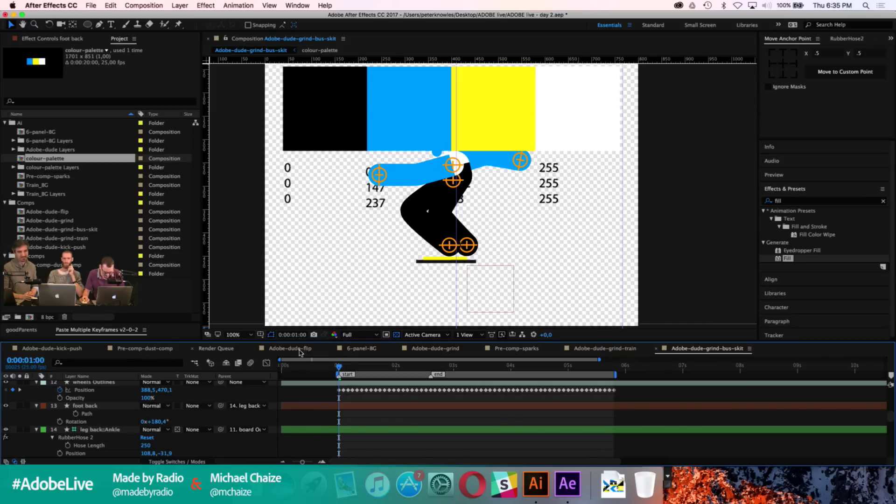
Step: Add the Adobe-dude-grind-bus-skit comp as the top layer of 6-panel-BG with the current time at 0:00:01:05
{"action": "left_click", "coordinate": [369, 350]}
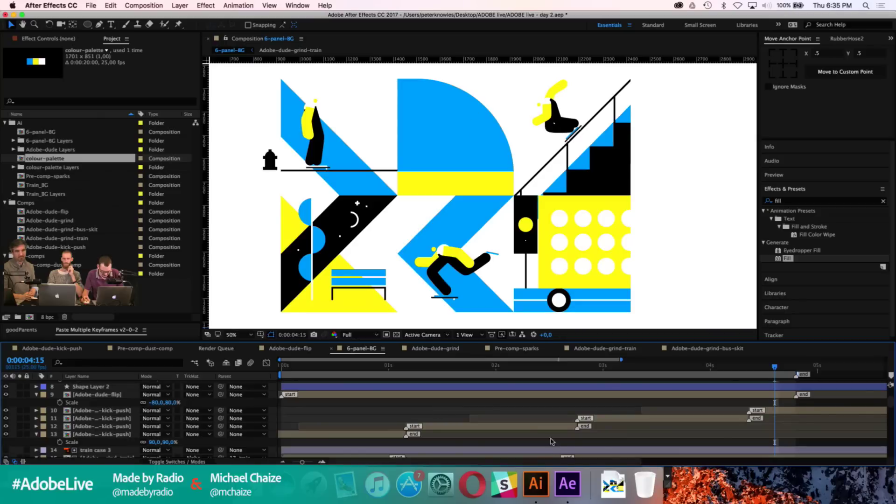
{"action": "scroll", "coordinate": [377, 400], "scroll_direction": "up", "scroll_amount": 3}
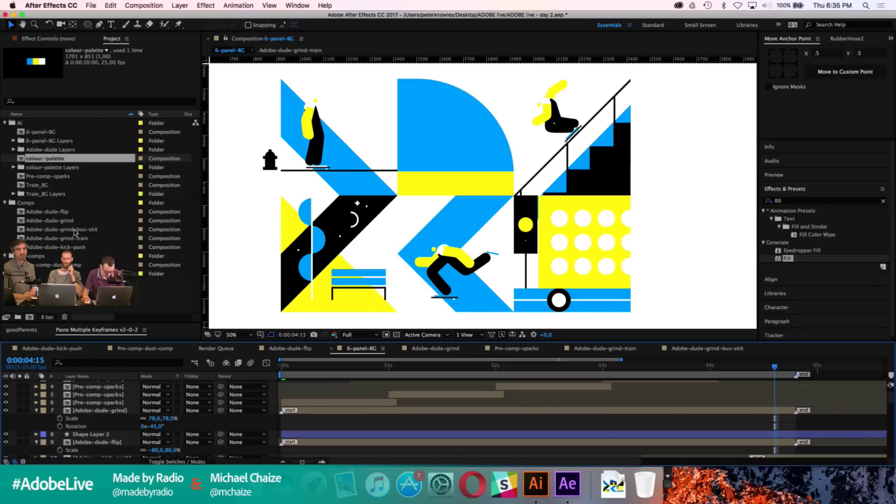
{"action": "key", "text": "space"}
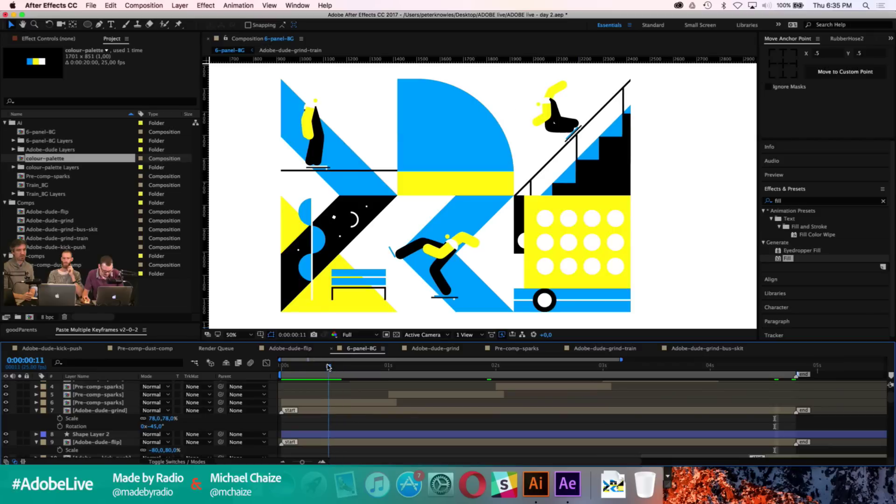
{"action": "left_click_drag", "start_coordinate": [369, 372], "coordinate": [409, 378]}
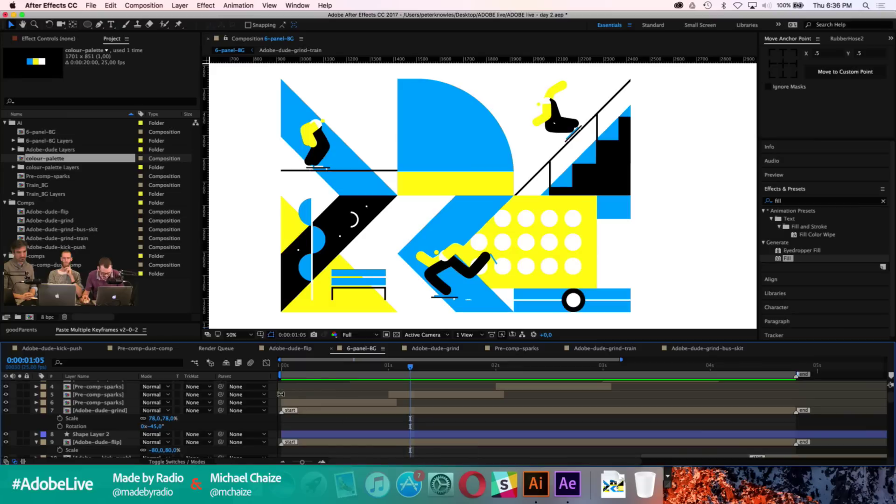
{"action": "scroll", "coordinate": [308, 411], "scroll_direction": "up", "scroll_amount": 3}
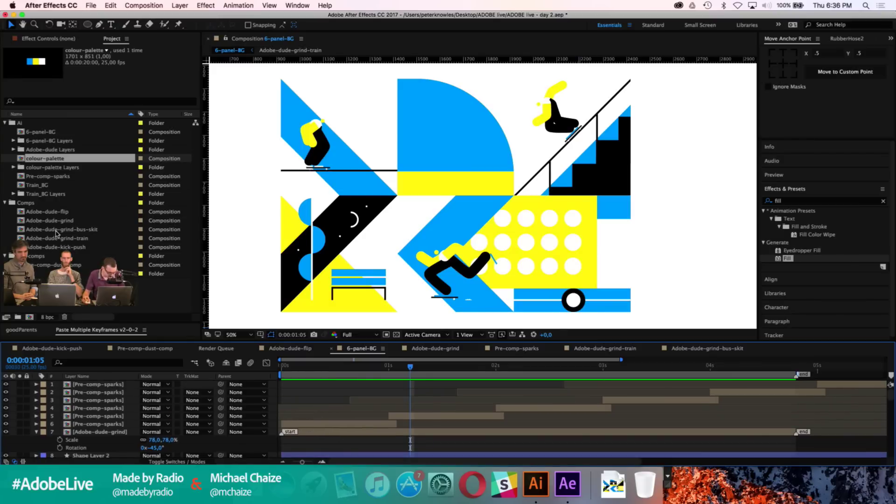
{"action": "left_click_drag", "start_coordinate": [56, 232], "coordinate": [88, 384]}
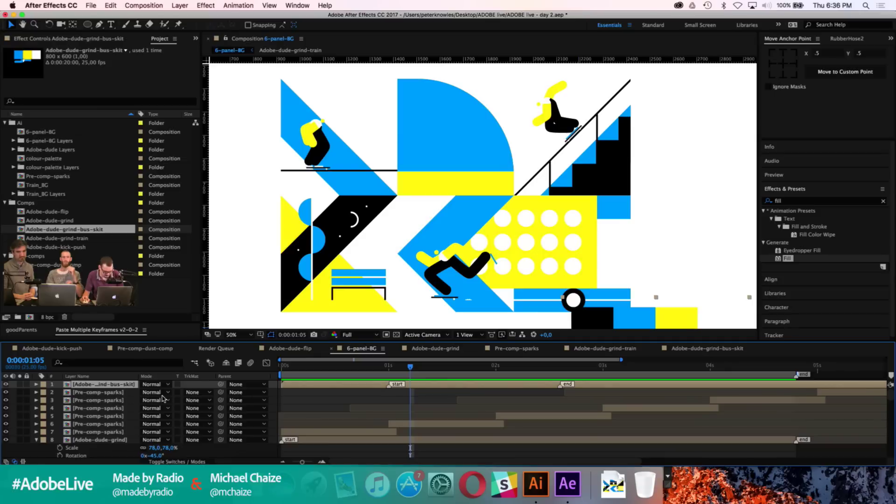
Step: Delete the colour-palette layer from the Adobe-dude-grind-bus-skit comp and return to 6-panel-BG
{"action": "double_click", "coordinate": [122, 384]}
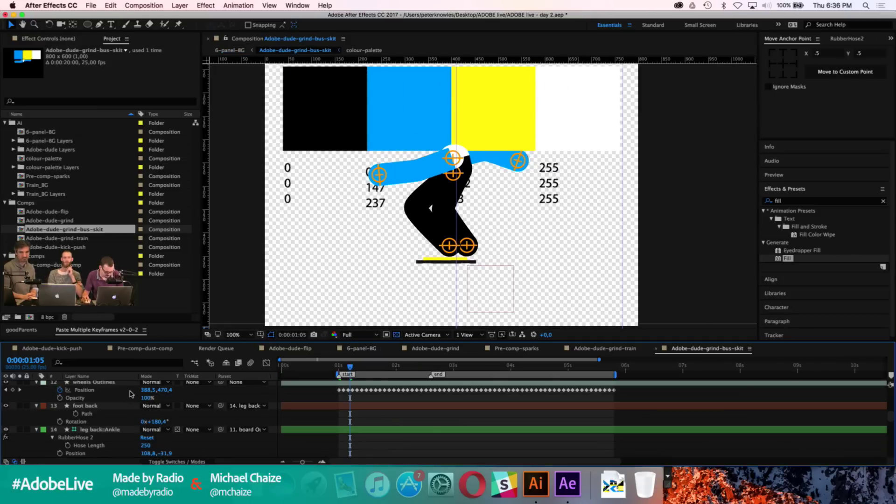
{"action": "scroll", "coordinate": [130, 395], "scroll_direction": "up", "scroll_amount": 10}
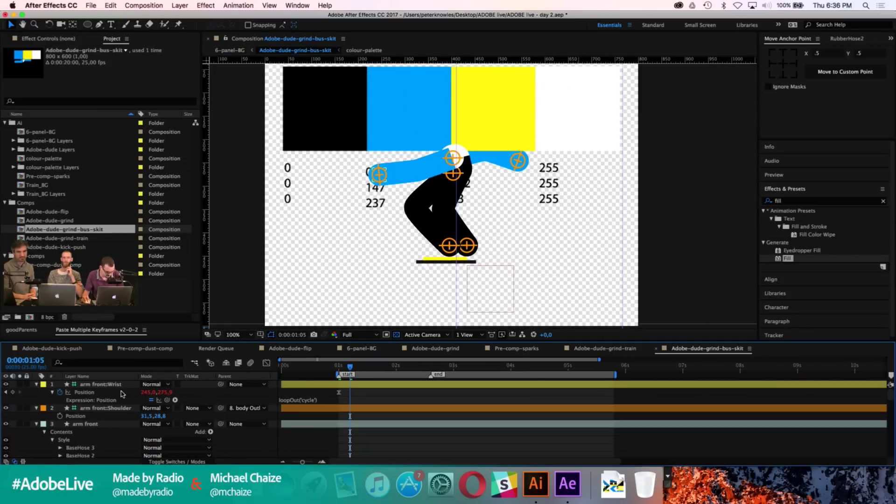
{"action": "left_click", "coordinate": [293, 89]}
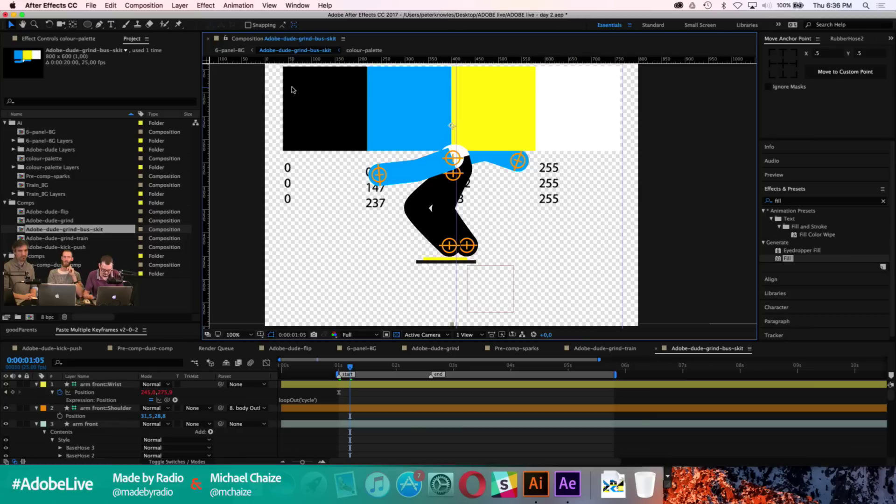
{"action": "key", "text": "Delete"}
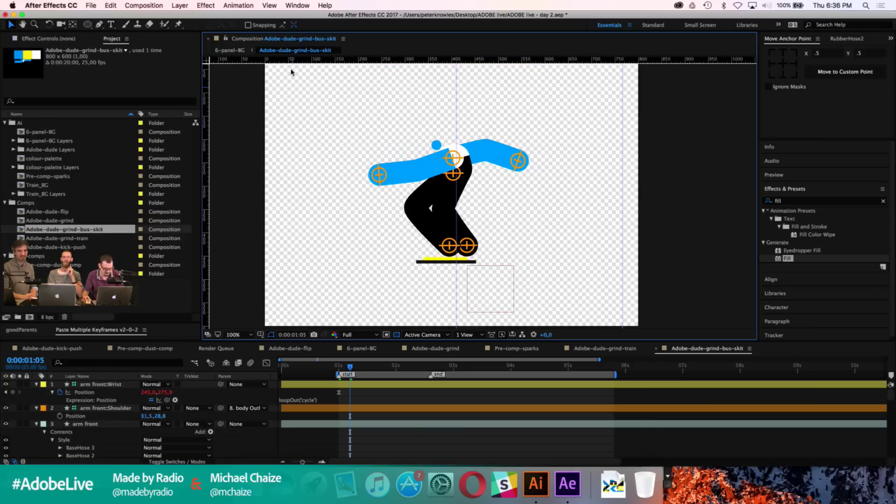
{"action": "left_click", "coordinate": [229, 50]}
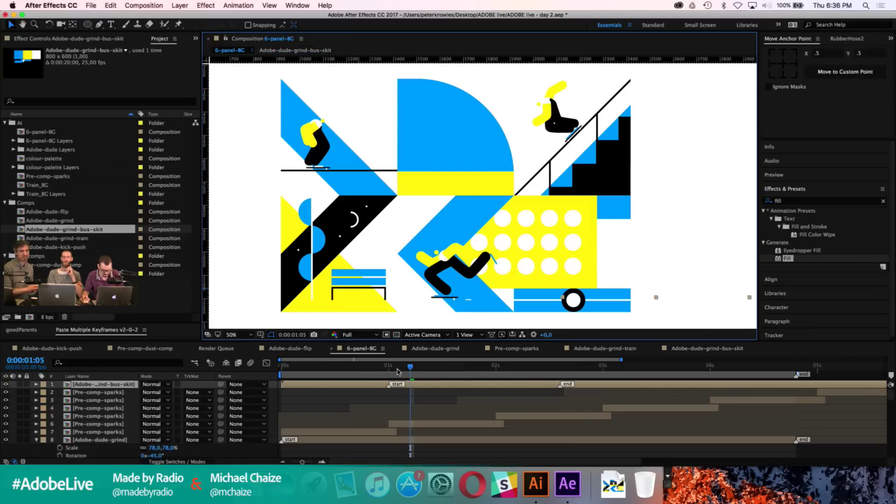
Step: Position the Adobe-dude-grind-bus-skit skater just behind the bus, with the skateboard over the road at the bus panel's outer edge
{"action": "scroll", "coordinate": [470, 310], "scroll_direction": "down", "scroll_amount": 4}
{"action": "scroll", "coordinate": [470, 310], "scroll_direction": "right", "scroll_amount": 5}
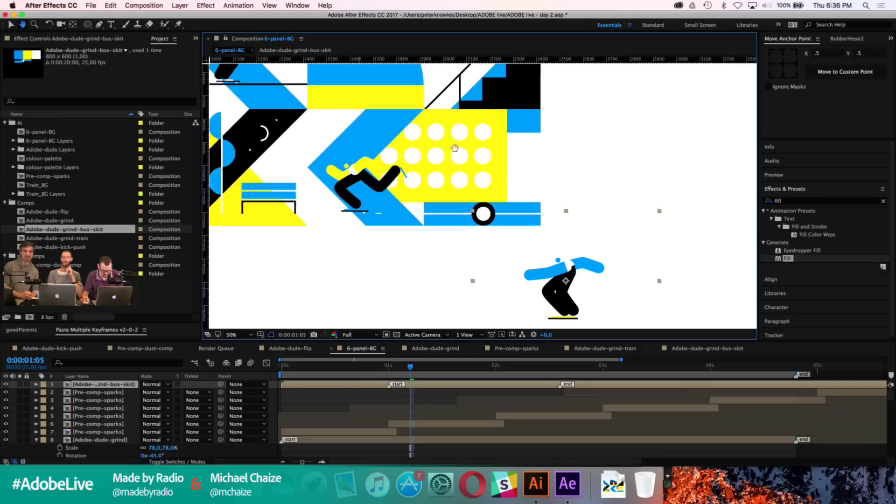
{"action": "left_click_drag", "start_coordinate": [507, 206], "coordinate": [504, 159]}
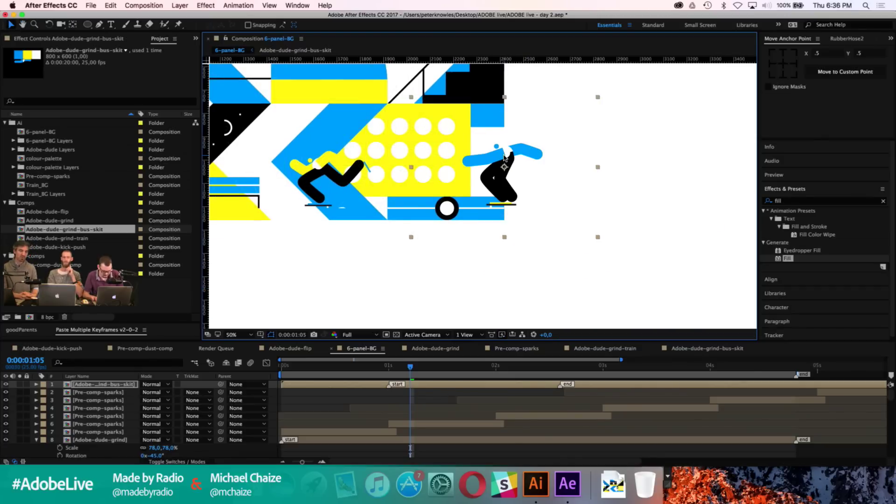
{"action": "key", "text": "shift+Left"}
{"action": "key", "text": "shift+Left"}
{"action": "key", "text": "shift+Down"}
{"action": "key", "text": "shift+Down"}
{"action": "key", "text": "shift+Right"}
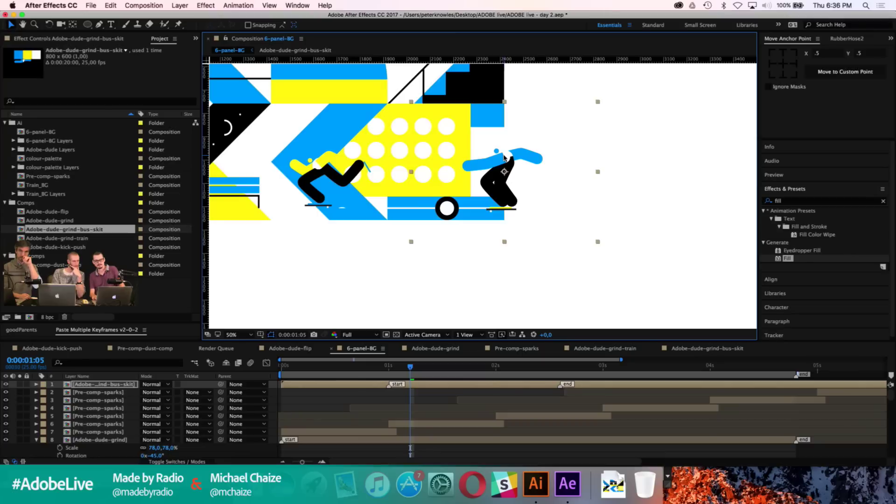
{"action": "key", "text": "shift+Up"}
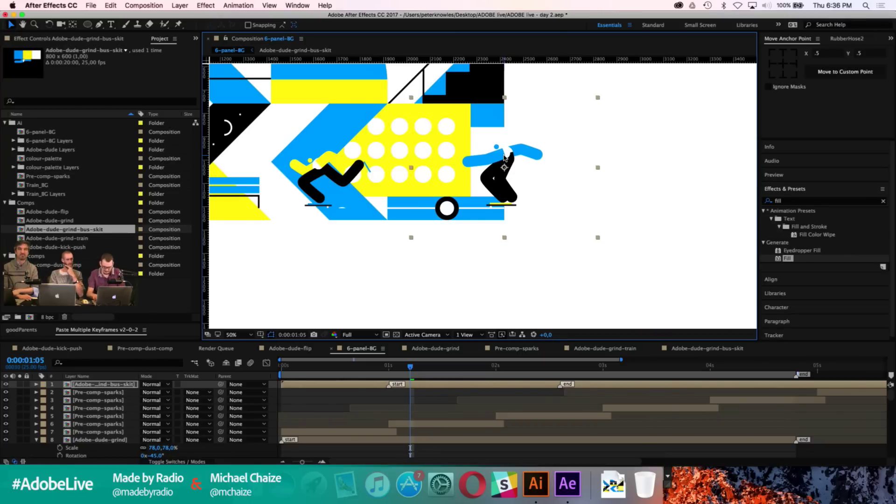
Step: Move the bus-skit skater layer's anchor point down to the skateboard, level with the white road line
{"action": "scroll", "coordinate": [504, 159], "scroll_direction": "up", "scroll_amount": 2}
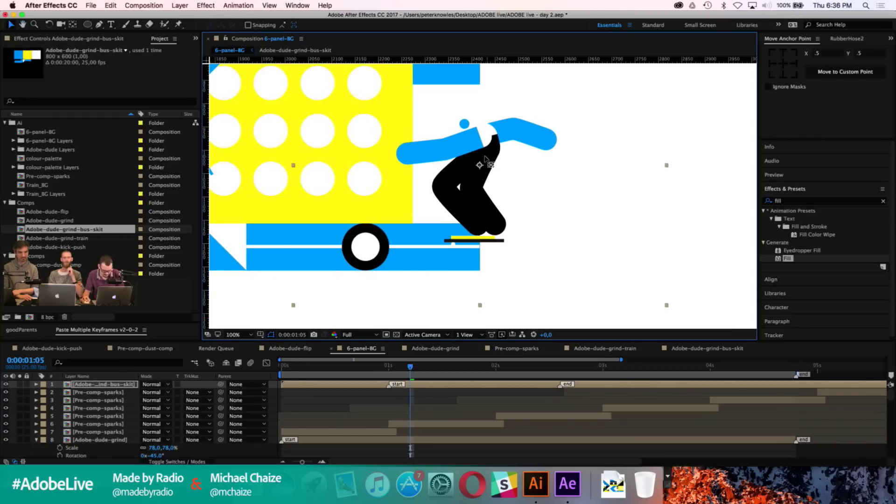
{"action": "key", "text": "y"}
{"action": "left_click_drag", "start_coordinate": [475, 243], "coordinate": [479, 244]}
Step: Scale the Adobe-dude-grind-bus-skit layer to 85%
{"action": "key", "text": "s"}
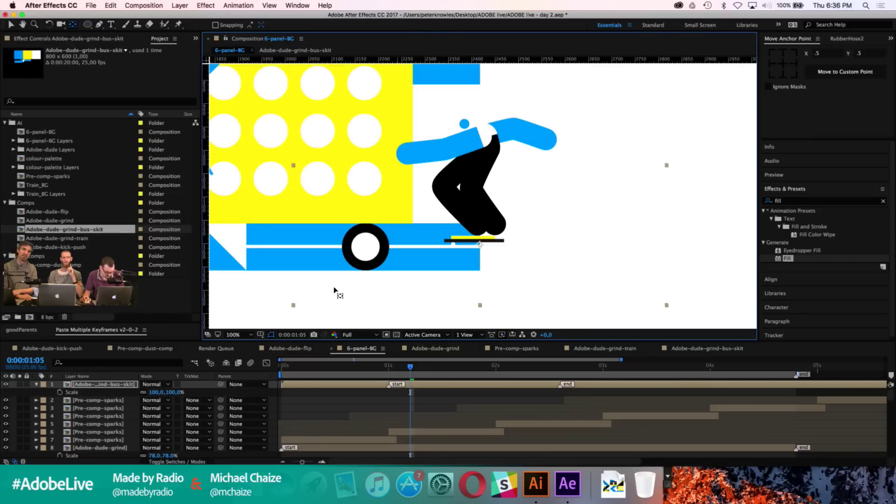
{"action": "left_click", "coordinate": [158, 393]}
{"action": "type", "text": "70"}
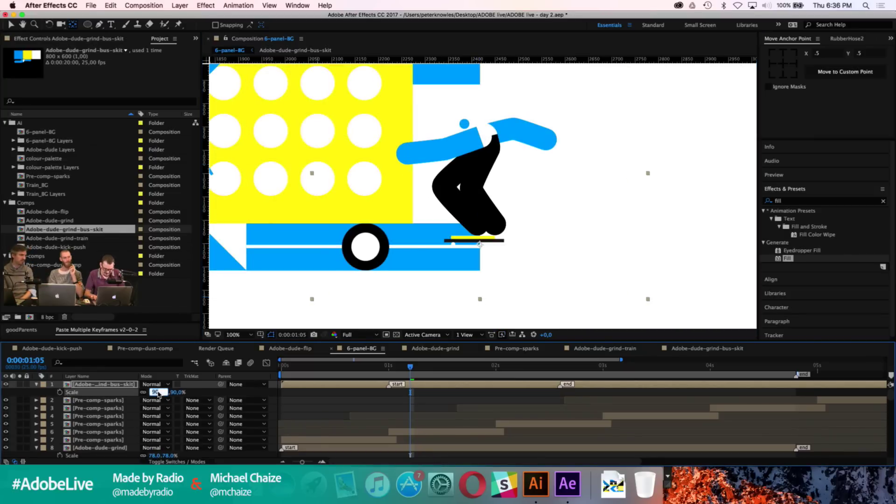
{"action": "key", "text": "shift+Up"}
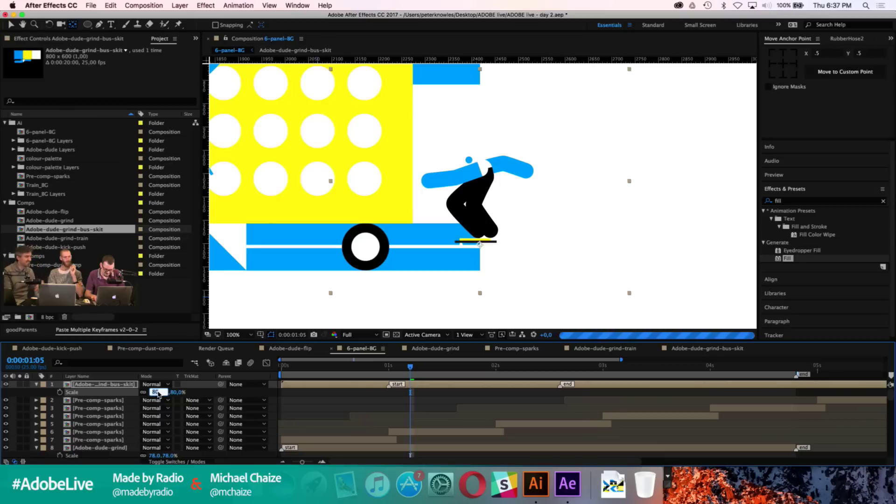
{"action": "key", "text": "Up"}
{"action": "key", "text": "Up"}
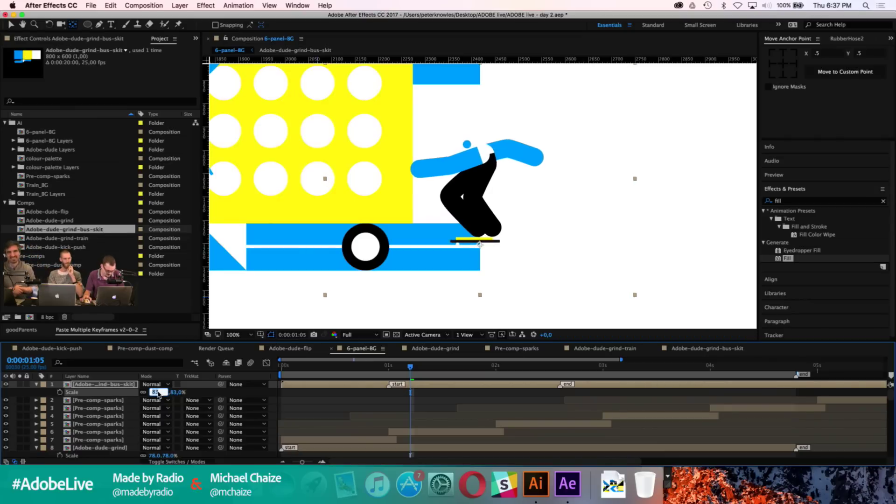
{"action": "key", "text": "Up"}
{"action": "key", "text": "Up"}
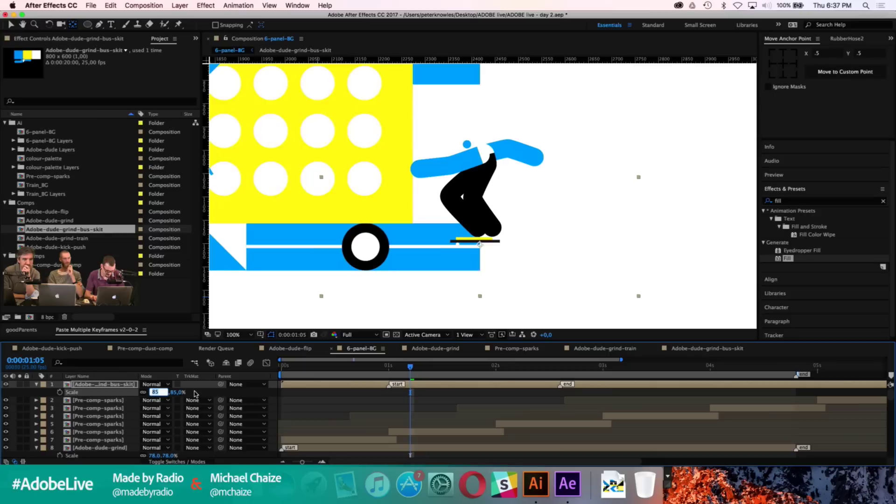
{"action": "key", "text": "Return"}
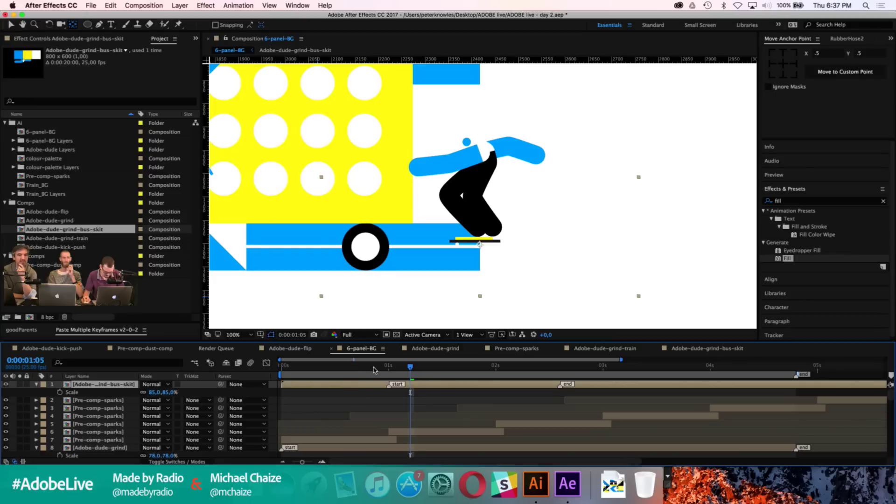
Step: Reorder the Adobe-dude-grind-bus-skit layer directly below the wheels layer and above traffic blue, with the current time at 0:00:01:00
{"action": "left_click", "coordinate": [392, 369]}
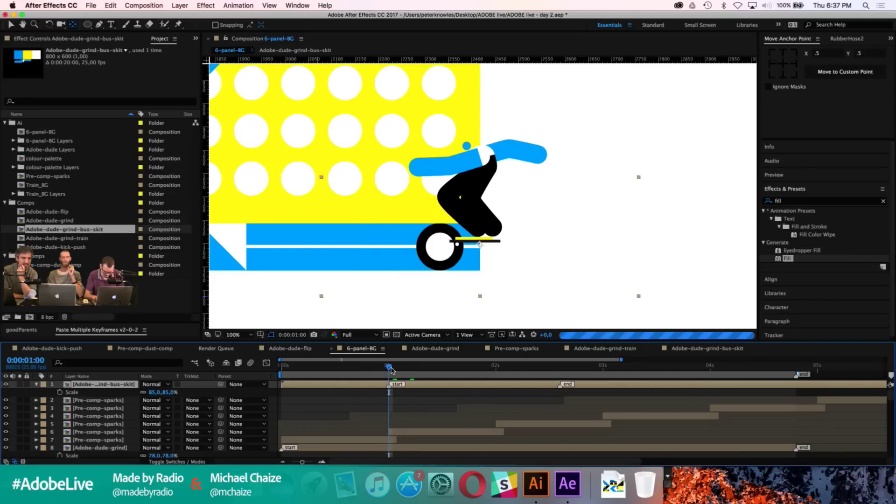
{"action": "key", "text": "Page_Up"}
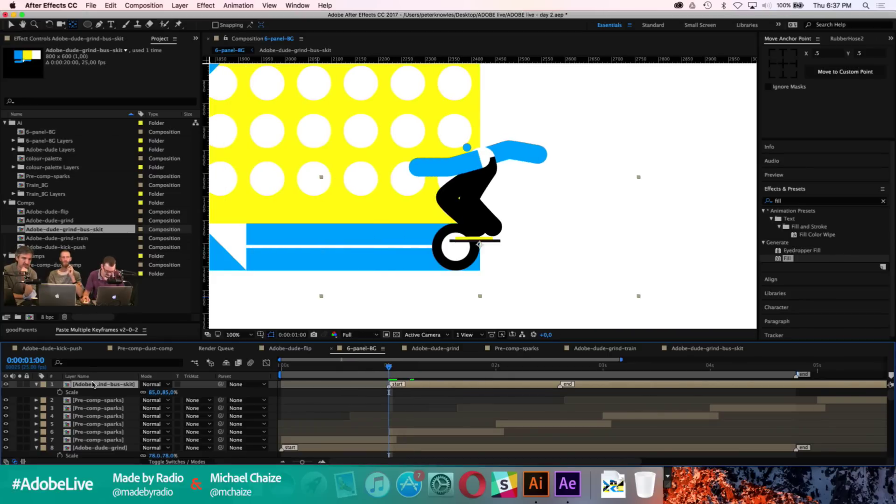
{"action": "scroll", "coordinate": [94, 454], "scroll_direction": "down", "scroll_amount": 10}
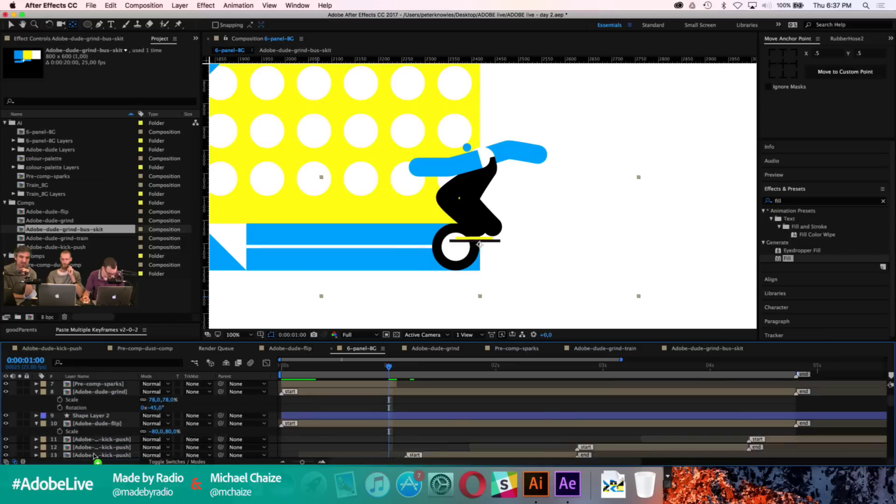
{"action": "scroll", "coordinate": [95, 449], "scroll_direction": "down", "scroll_amount": 6}
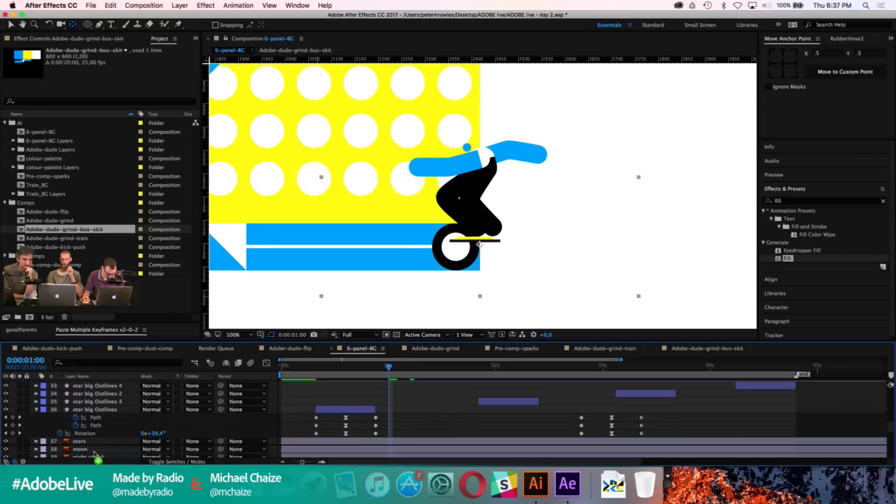
{"action": "scroll", "coordinate": [94, 451], "scroll_direction": "down", "scroll_amount": 4}
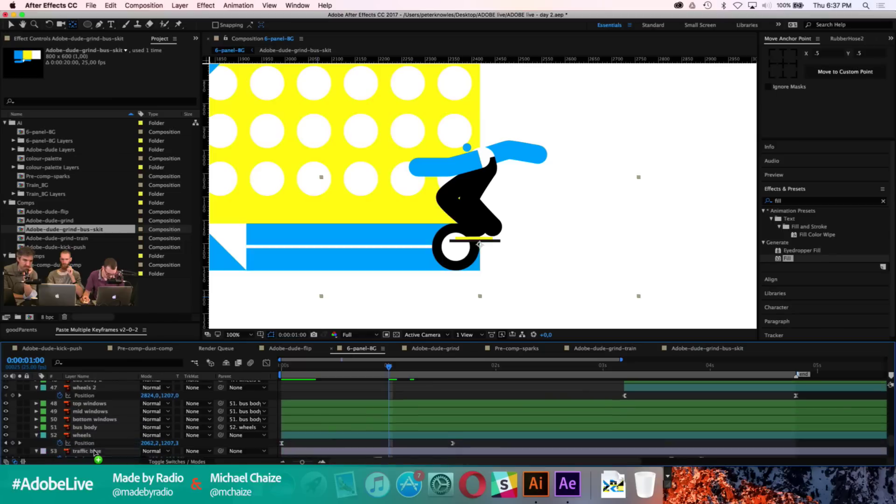
{"action": "left_click_drag", "start_coordinate": [98, 426], "coordinate": [99, 426]}
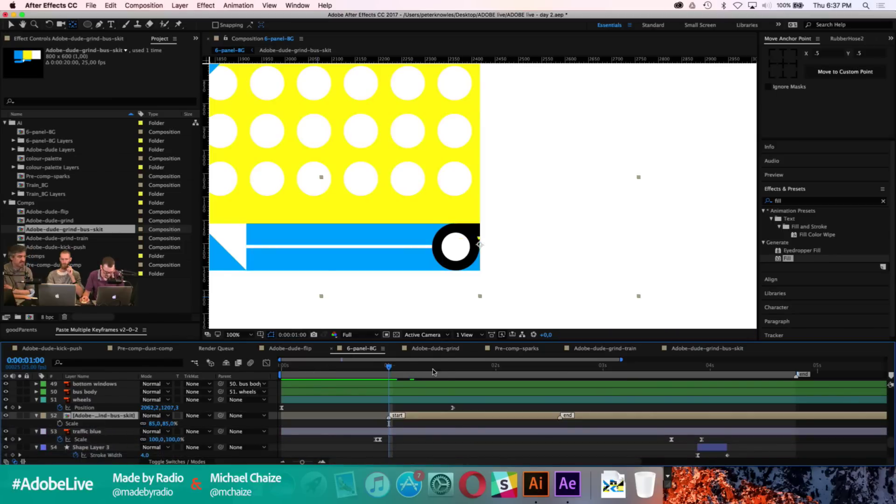
Step: Parent the Adobe-dude-grind-bus-skit layer to the wheels layer at 0:00:01:05, with the skater trailing just behind the bus
{"action": "left_click_drag", "start_coordinate": [444, 371], "coordinate": [453, 371]}
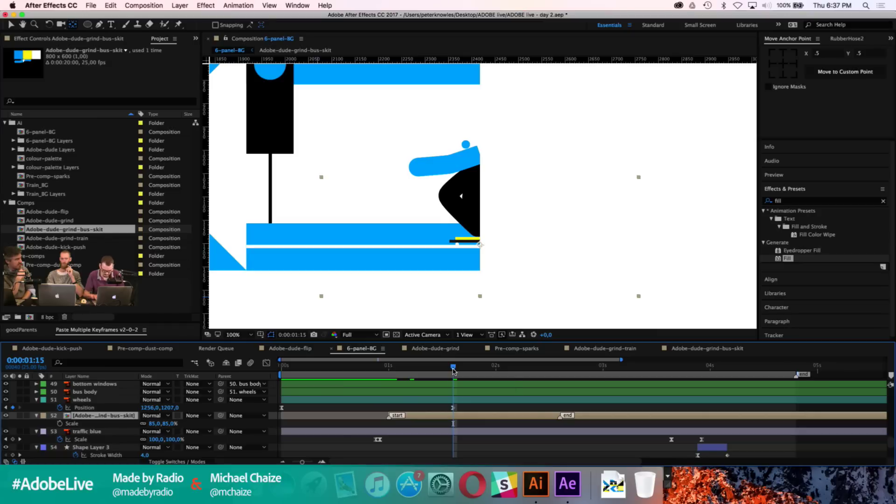
{"action": "key", "text": "shift+Page_Up"}
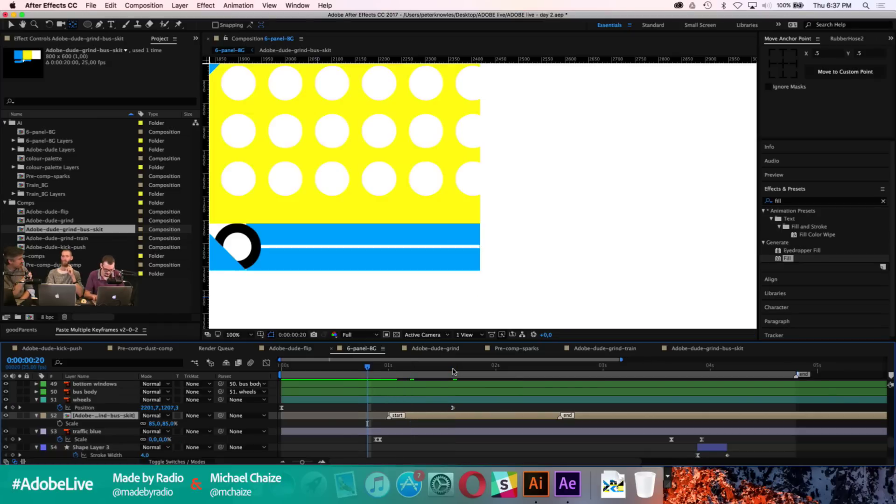
{"action": "key", "text": "Page_Down"}
{"action": "key", "text": "Page_Down"}
{"action": "key", "text": "Page_Down"}
{"action": "key", "text": "Page_Down"}
{"action": "key", "text": "Page_Down"}
{"action": "key", "text": "Page_Down"}
{"action": "key", "text": "Page_Down"}
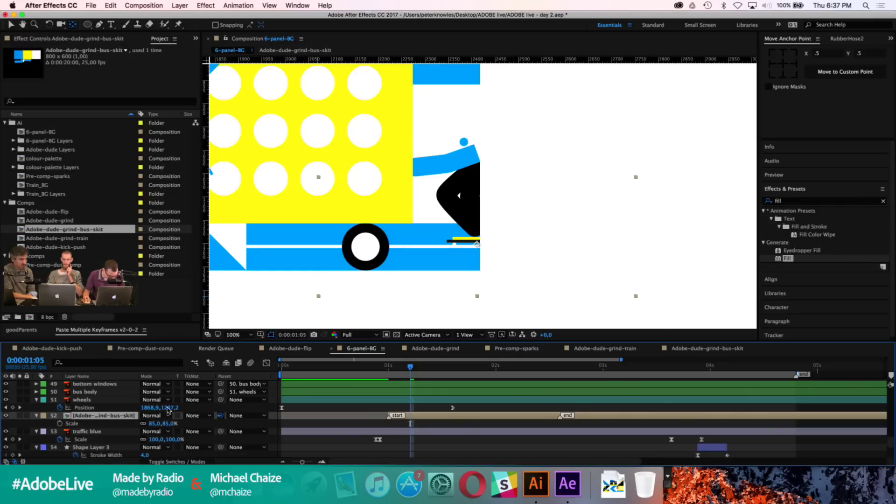
{"action": "left_click_drag", "start_coordinate": [168, 410], "coordinate": [118, 402]}
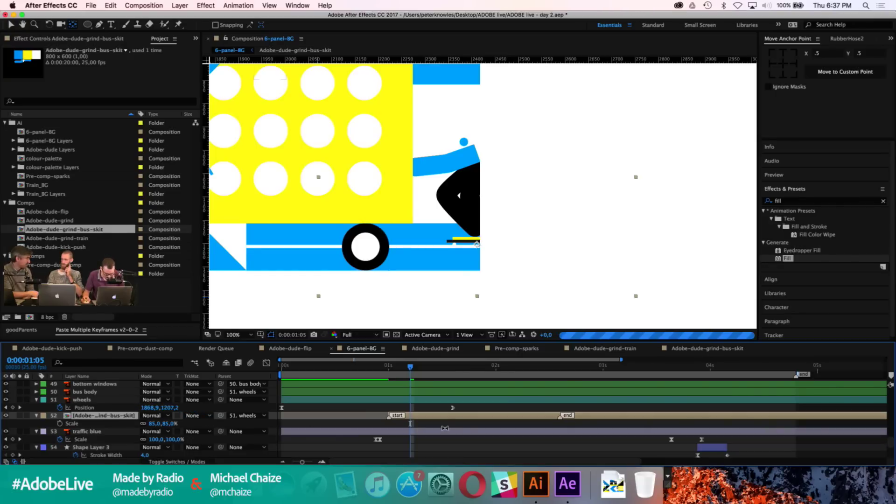
{"action": "left_click", "coordinate": [430, 424]}
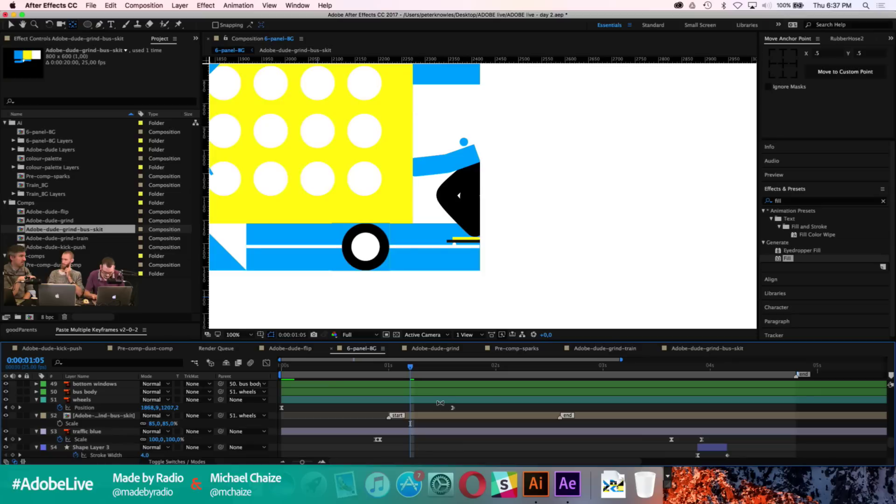
Step: Preview the six-panel animation to check how the parented skater follows the bus
{"action": "key", "text": "Page_Up"}
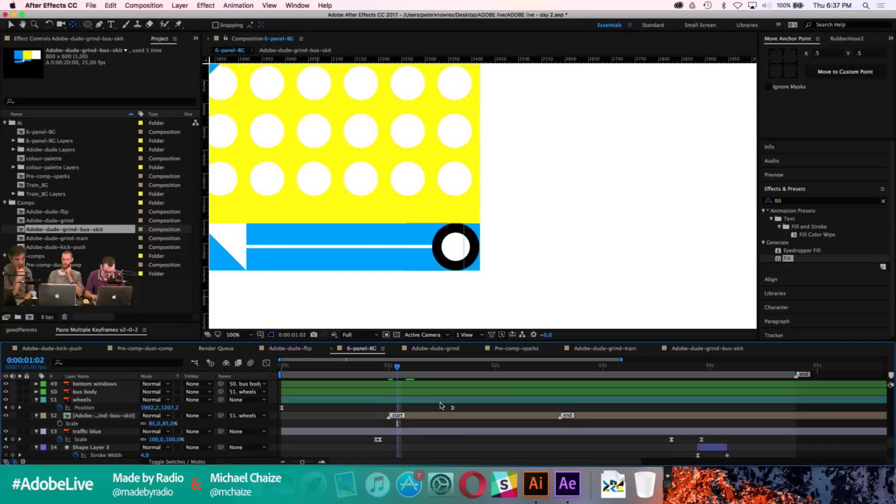
{"action": "key", "text": "Page_Down"}
{"action": "key", "text": "Page_Down"}
{"action": "scroll", "coordinate": [125, 415], "scroll_direction": "up", "scroll_amount": 3}
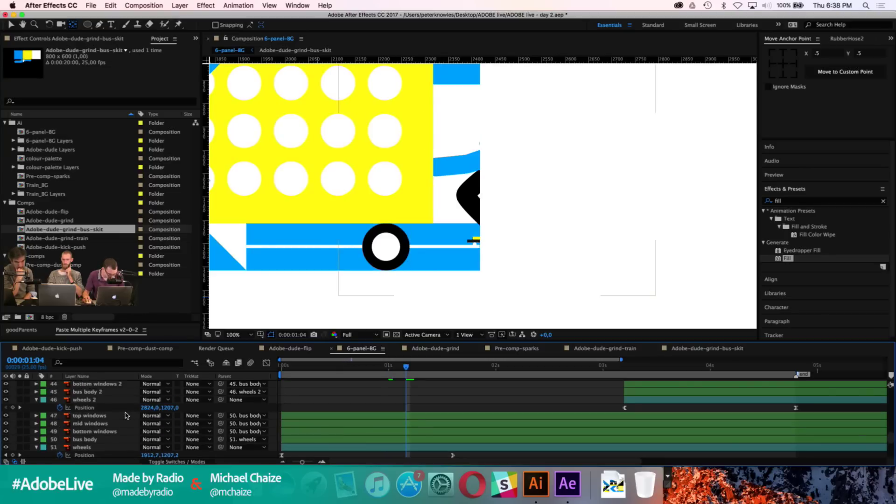
{"action": "scroll", "coordinate": [125, 416], "scroll_direction": "down", "scroll_amount": 1}
{"action": "key", "text": "comma"}
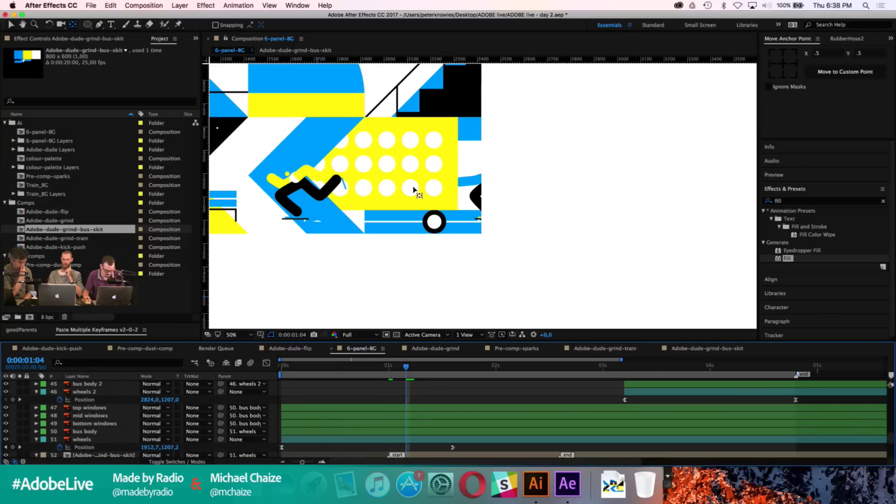
{"action": "key", "text": "h"}
{"action": "left_click_drag", "start_coordinate": [349, 153], "coordinate": [446, 245]}
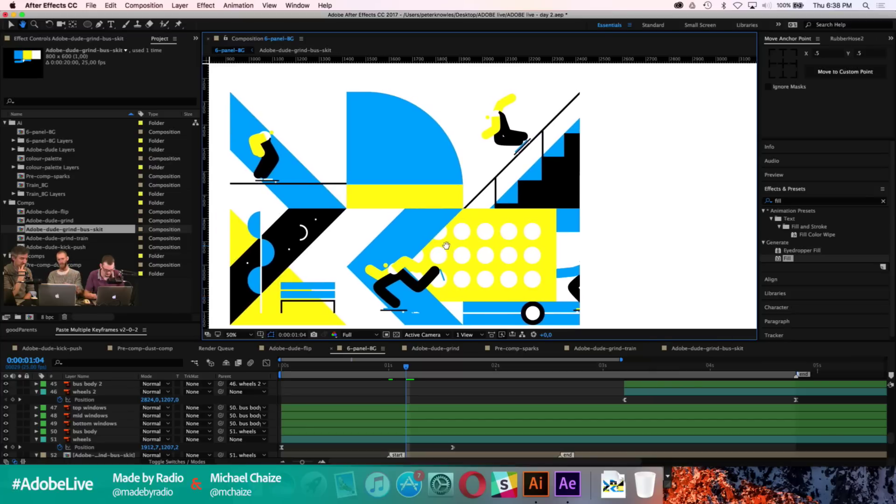
{"action": "key", "text": "space"}
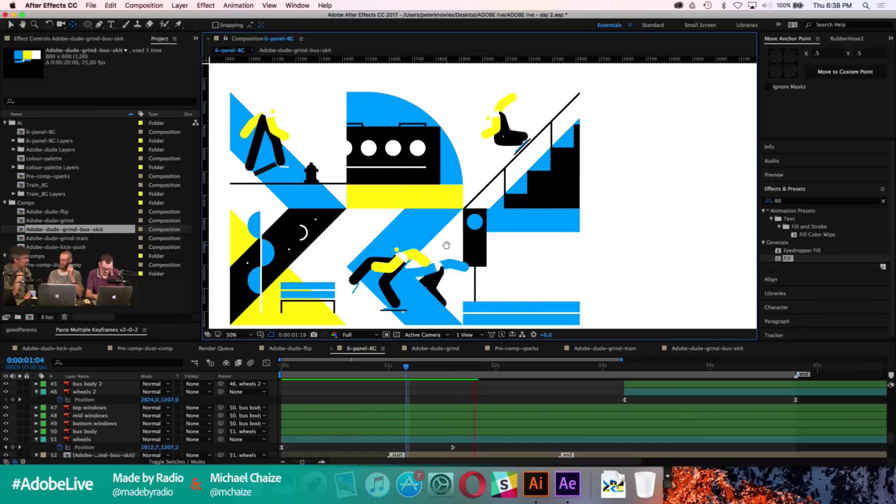
{"action": "key", "text": "space"}
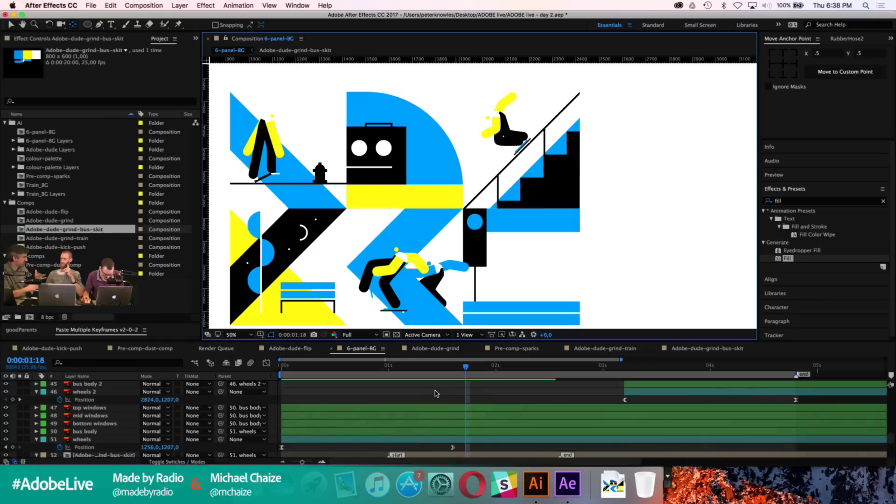
Step: Add a position keyframe of 976, 1207 to the wheels layer at 0:00:02:00, carrying the bus and skater further out of the panel
{"action": "scroll", "coordinate": [439, 394], "scroll_direction": "down", "scroll_amount": 3}
{"action": "left_click", "coordinate": [453, 375]}
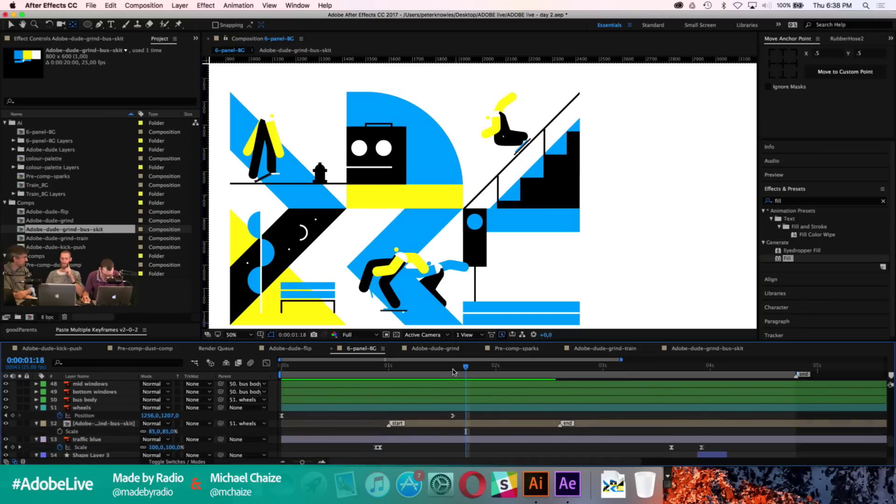
{"action": "left_click", "coordinate": [472, 407]}
{"action": "key", "text": "space"}
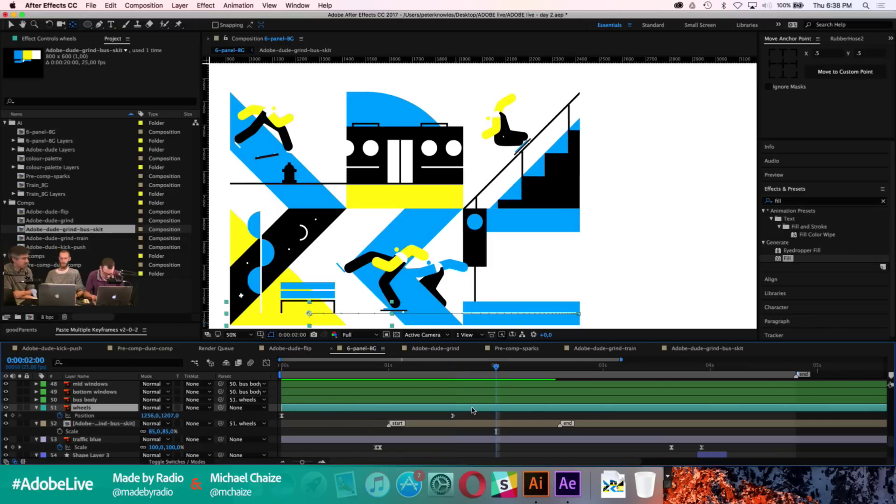
{"action": "key", "text": "shift+Left"}
{"action": "key", "text": "shift+Left"}
{"action": "key", "text": "shift+Left"}
{"action": "key", "text": "shift+Left"}
{"action": "key", "text": "shift+Left"}
{"action": "key", "text": "shift+Left"}
{"action": "key", "text": "shift+Left"}
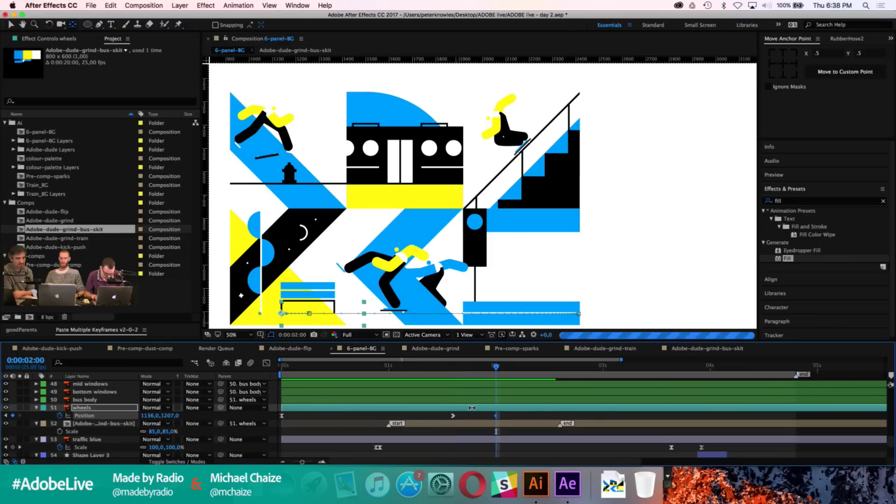
{"action": "key", "text": "shift+Left"}
{"action": "key", "text": "shift+Left"}
{"action": "key", "text": "shift+Left"}
{"action": "key", "text": "shift+Left"}
{"action": "key", "text": "shift+Left"}
{"action": "key", "text": "shift+Left"}
{"action": "key", "text": "shift+Left"}
{"action": "key", "text": "shift+Left"}
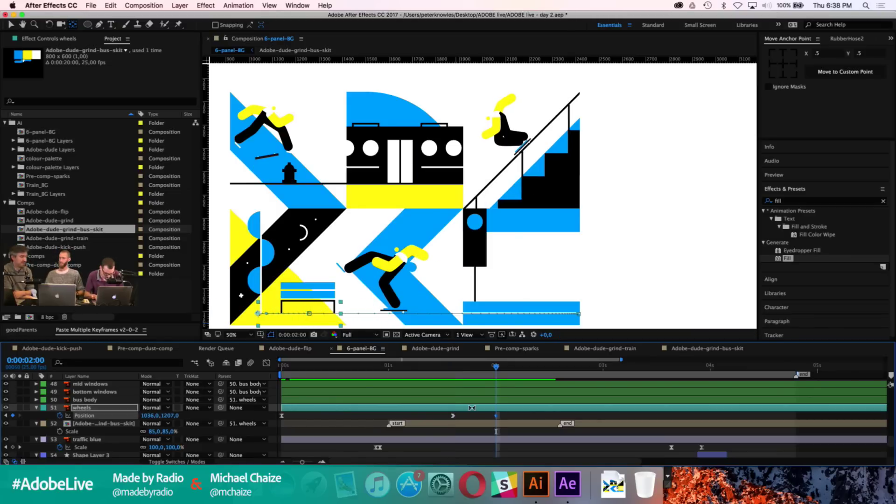
{"action": "key", "text": "shift+Left"}
{"action": "key", "text": "shift+Left"}
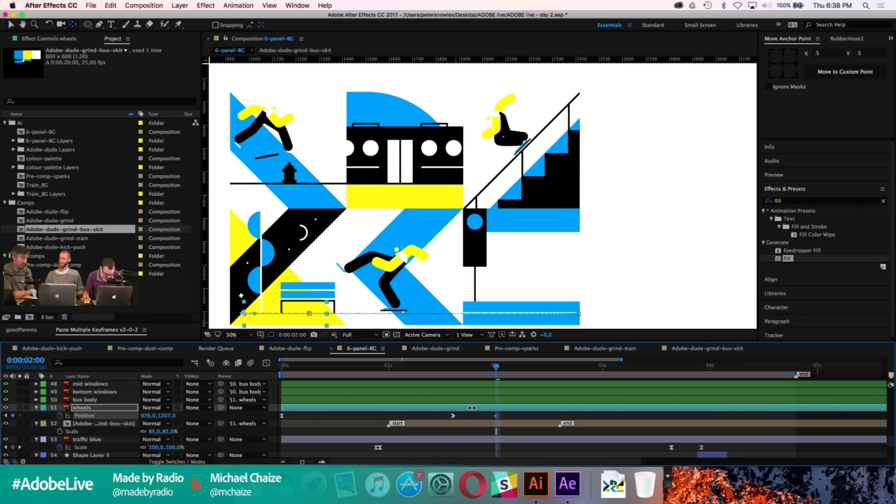
Step: Shift the wheels layer's final position keyframe earlier, to about 0:00:01:19, in the speed graph and preview the bus exit
{"action": "left_click", "coordinate": [266, 363]}
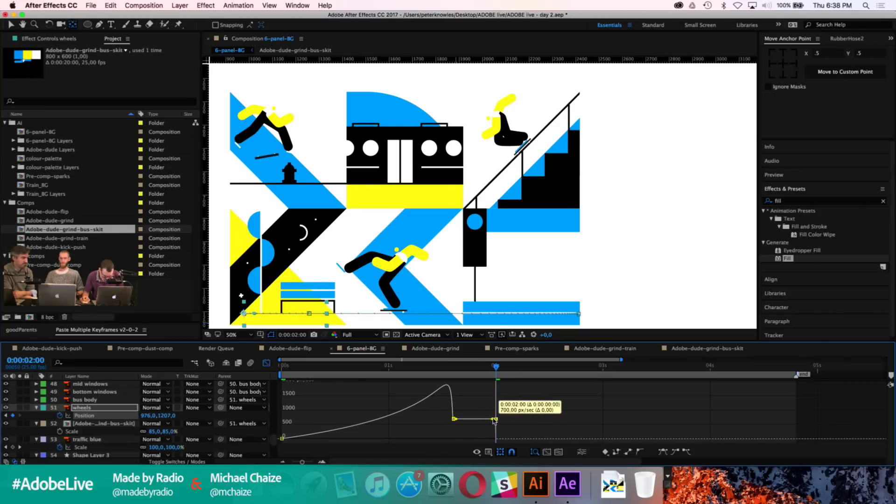
{"action": "left_click_drag", "start_coordinate": [482, 420], "coordinate": [471, 420]}
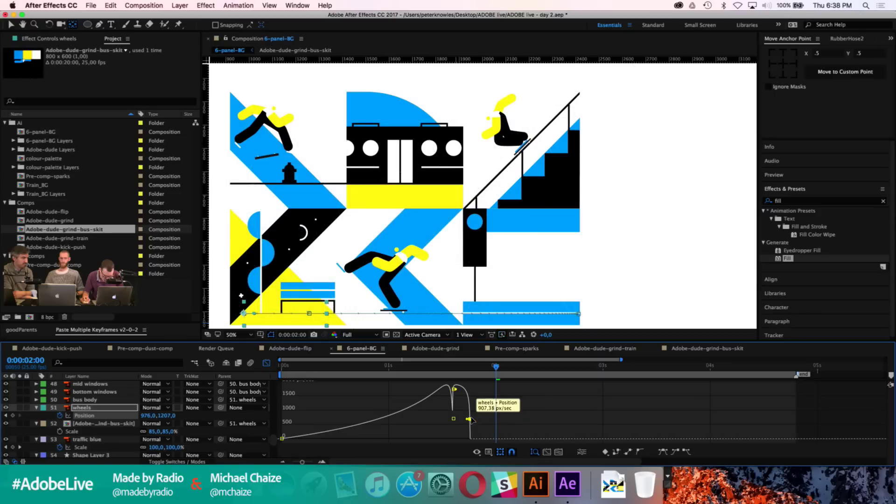
{"action": "key", "text": "space"}
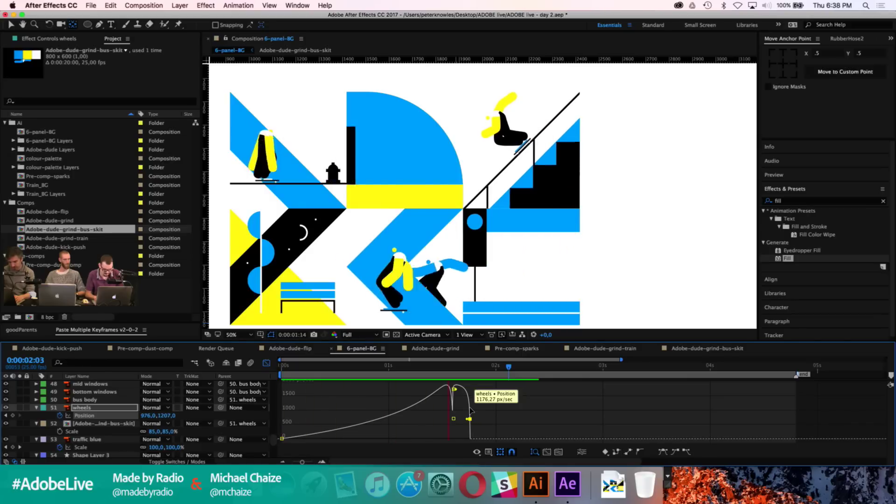
{"action": "left_click", "coordinate": [266, 363]}
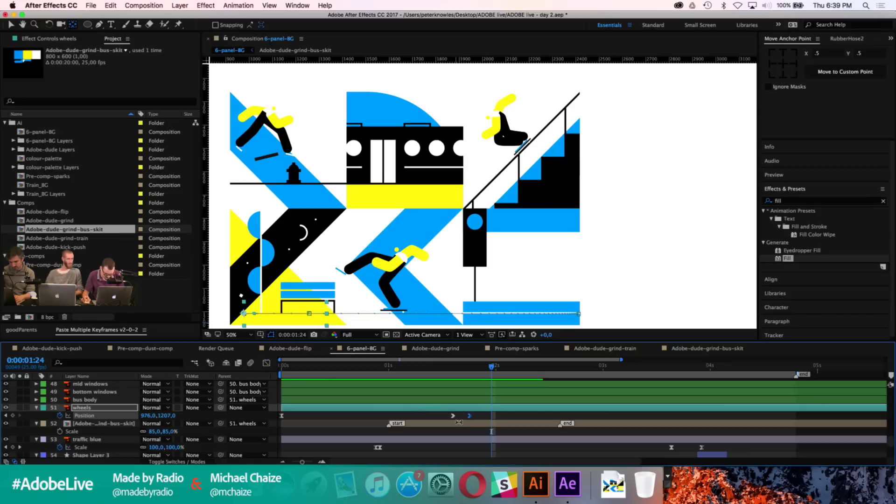
Step: Find the Adobe-dude-kick-push layer numbered 12 in the timeline and reveal its scale for reference
{"action": "left_click", "coordinate": [439, 416]}
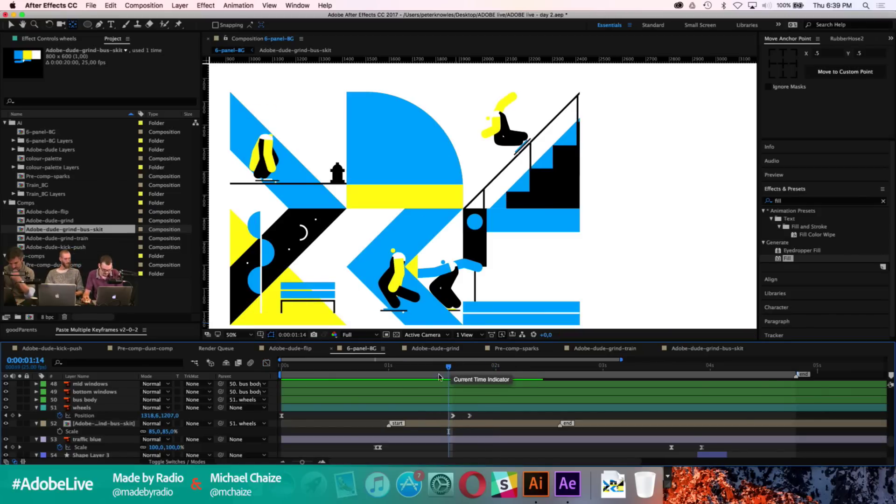
{"action": "scroll", "coordinate": [363, 408], "scroll_direction": "up", "scroll_amount": 5}
{"action": "key", "text": "ctrl+Up"}
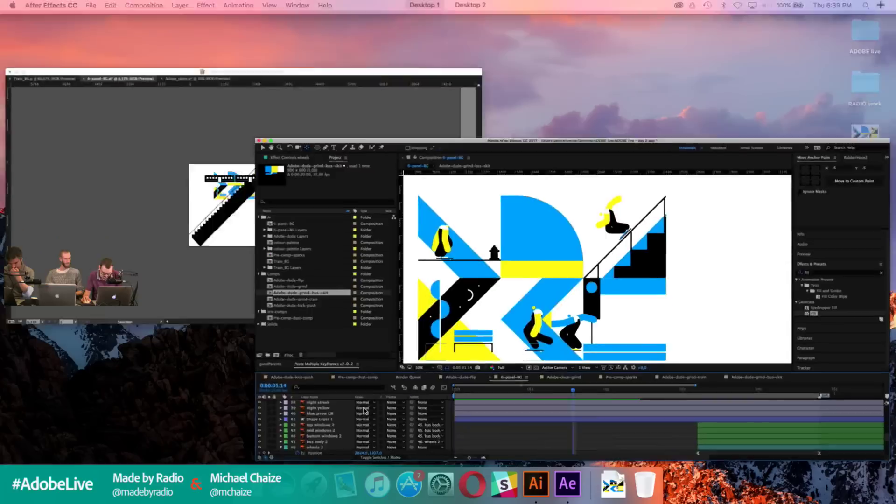
{"action": "left_click", "coordinate": [564, 339]}
{"action": "scroll", "coordinate": [518, 398], "scroll_direction": "down", "scroll_amount": 6}
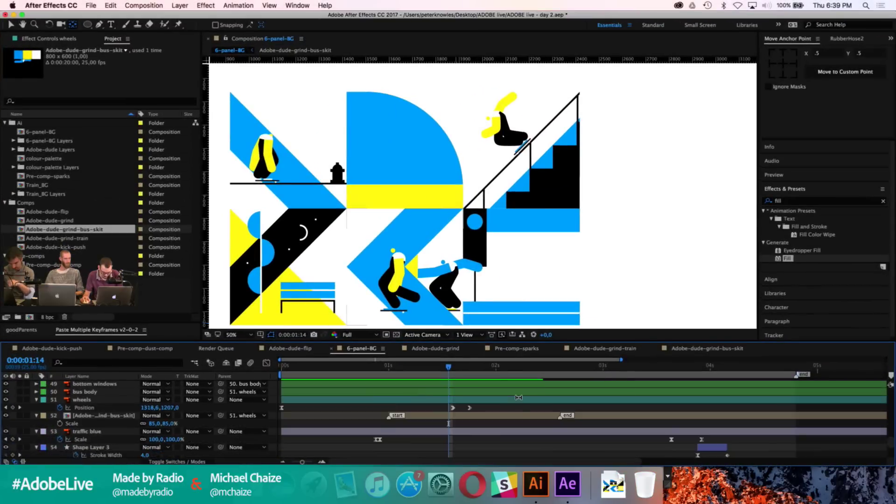
{"action": "scroll", "coordinate": [518, 397], "scroll_direction": "up", "scroll_amount": 12}
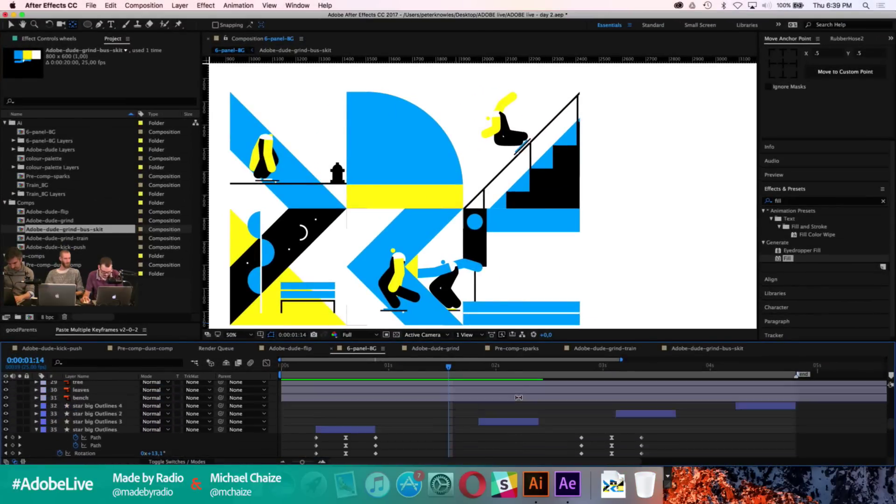
{"action": "scroll", "coordinate": [518, 397], "scroll_direction": "up", "scroll_amount": 3}
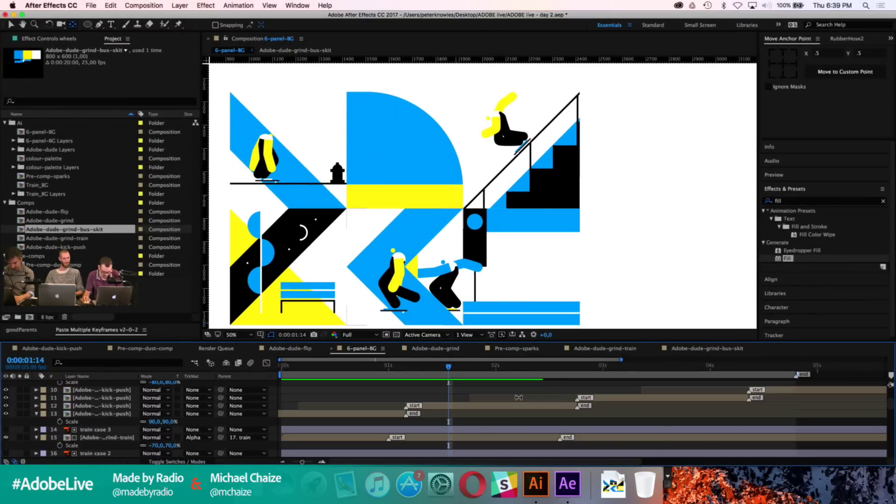
{"action": "left_click", "coordinate": [484, 408]}
{"action": "key", "text": "s"}
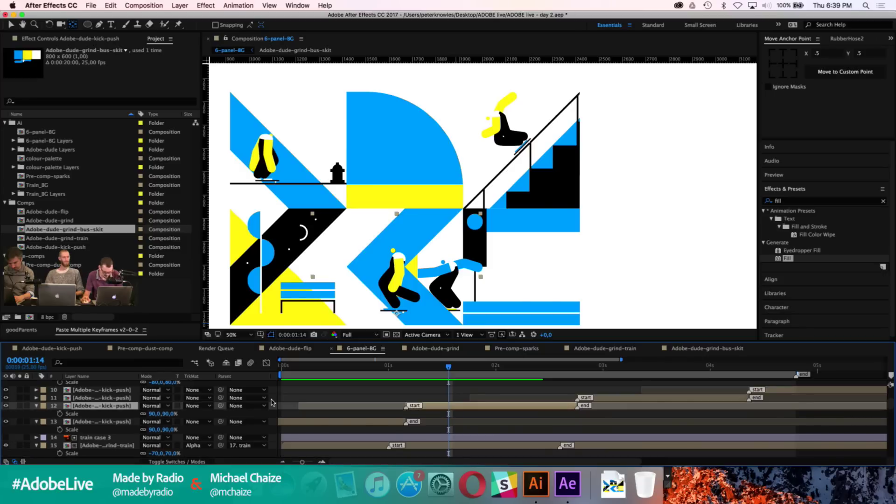
Step: Set the Adobe-dude-grind-bus-skit layer's scale to 90% and move the current time to 0:00:01:08 for a closer view
{"action": "scroll", "coordinate": [391, 430], "scroll_direction": "down", "scroll_amount": 10}
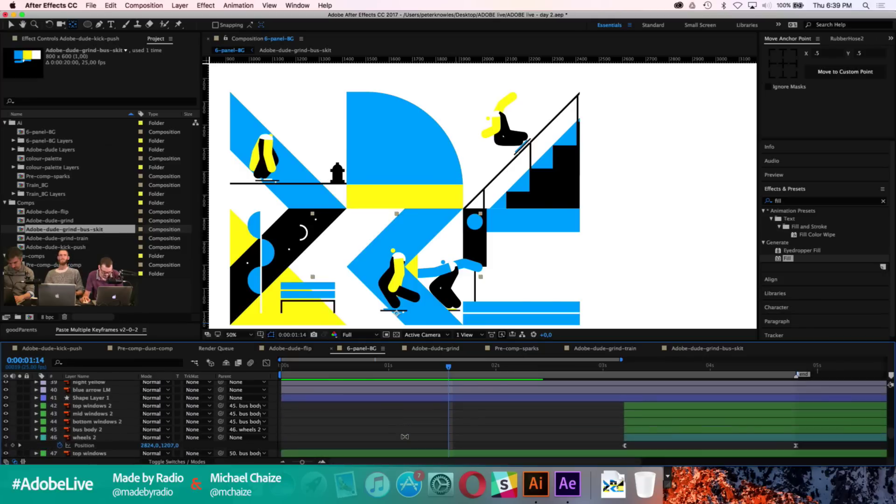
{"action": "scroll", "coordinate": [405, 437], "scroll_direction": "down", "scroll_amount": 5}
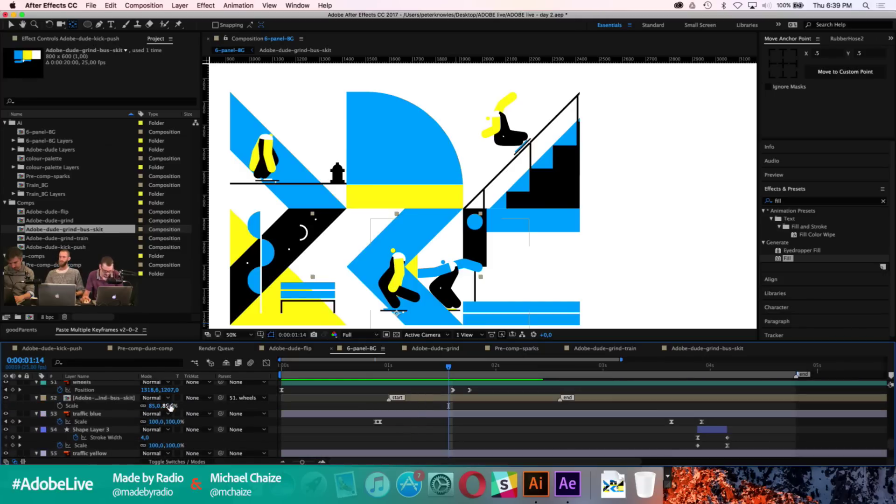
{"action": "key", "text": "Return"}
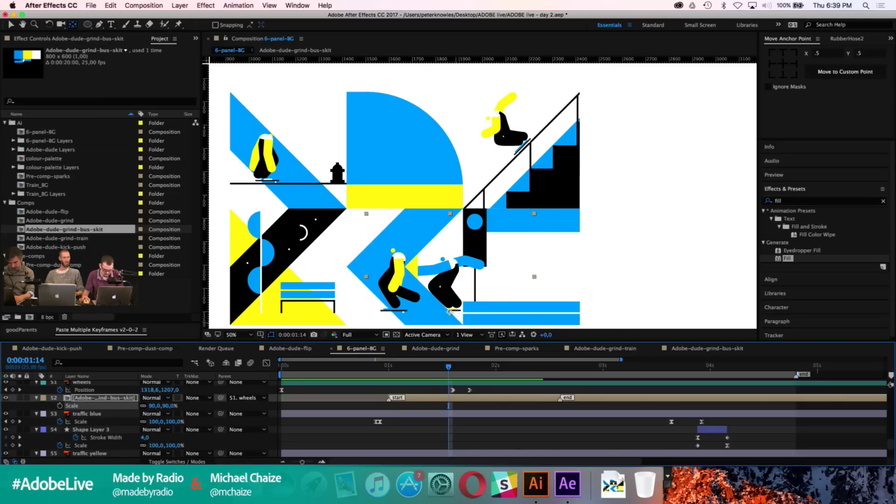
{"action": "left_click", "coordinate": [511, 409]}
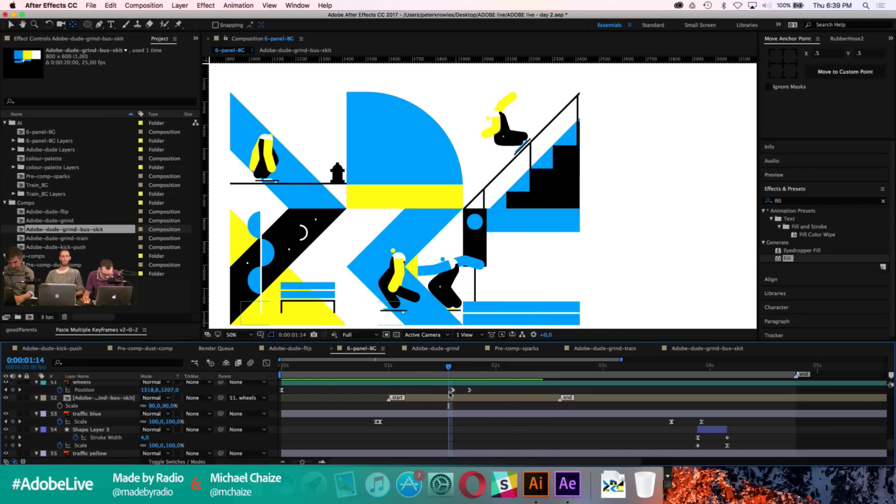
{"action": "left_click", "coordinate": [409, 367]}
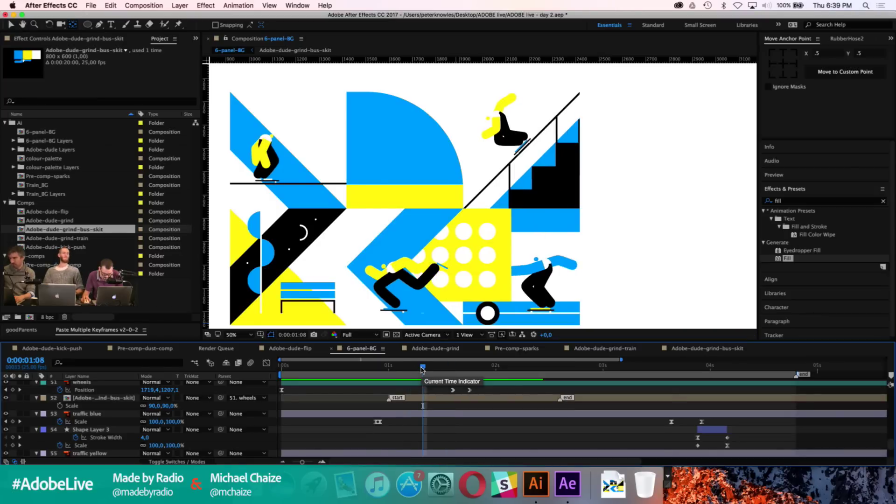
{"action": "key", "text": "equal"}
{"action": "key", "text": "period"}
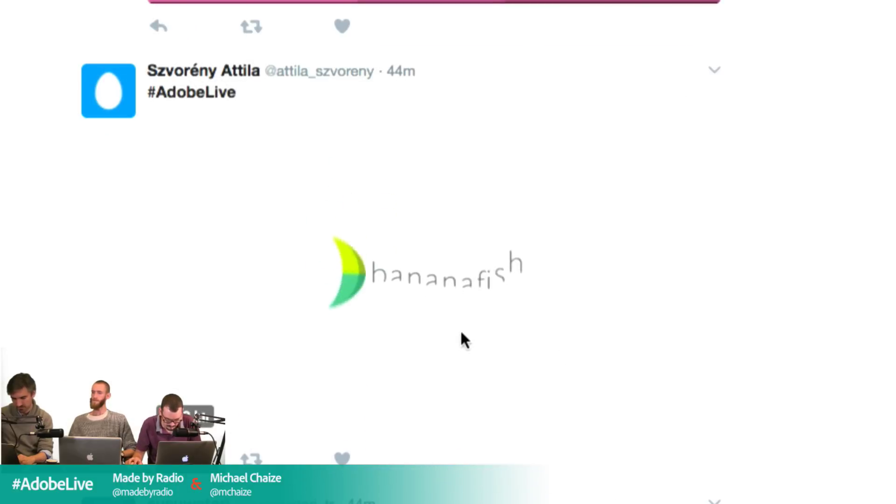
Step: Switch to Twitter and look through the viewers' animations in the latest #adobelive posts, working back to the newest ones
{"action": "scroll", "coordinate": [463, 346], "scroll_direction": "up", "scroll_amount": 5}
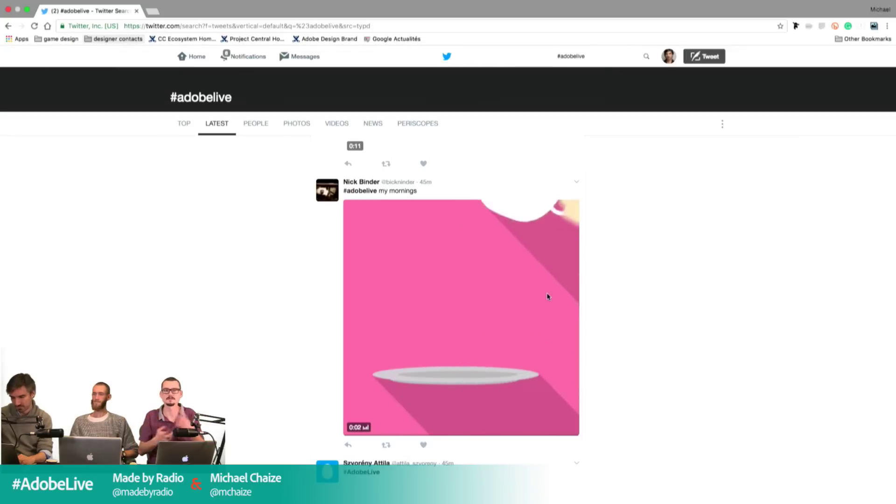
{"action": "scroll", "coordinate": [613, 280], "scroll_direction": "up", "scroll_amount": 5}
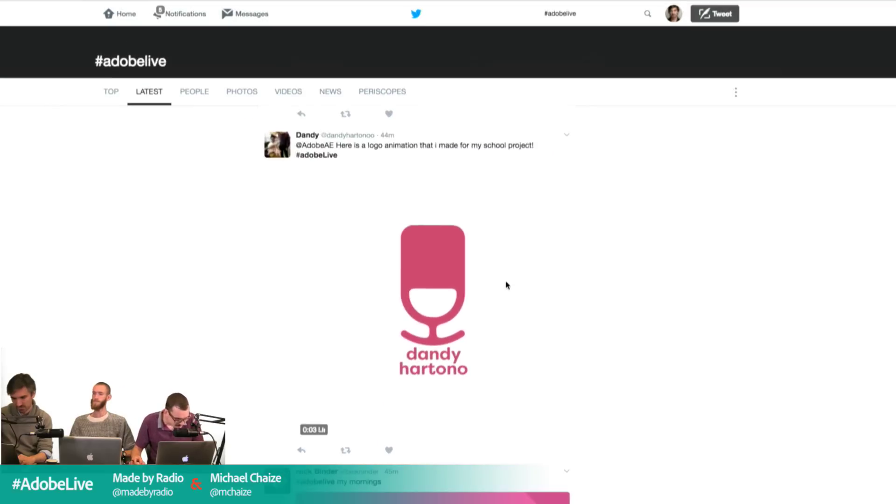
{"action": "scroll", "coordinate": [508, 285], "scroll_direction": "up", "scroll_amount": 8}
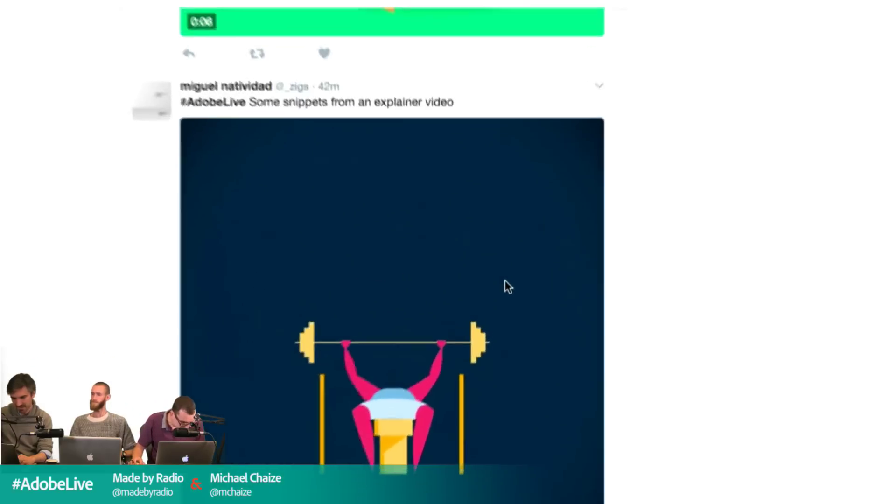
{"action": "scroll", "coordinate": [509, 287], "scroll_direction": "down", "scroll_amount": 3}
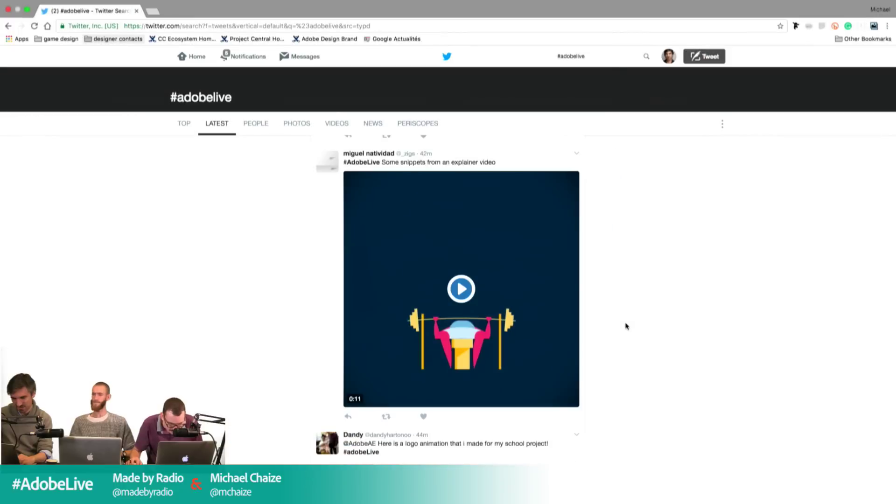
{"action": "scroll", "coordinate": [641, 326], "scroll_direction": "up", "scroll_amount": 5}
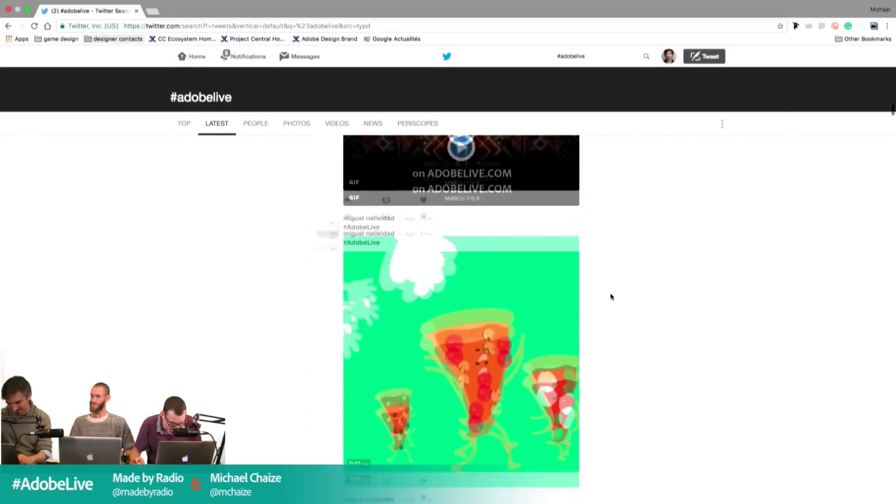
{"action": "scroll", "coordinate": [611, 297], "scroll_direction": "up", "scroll_amount": 8}
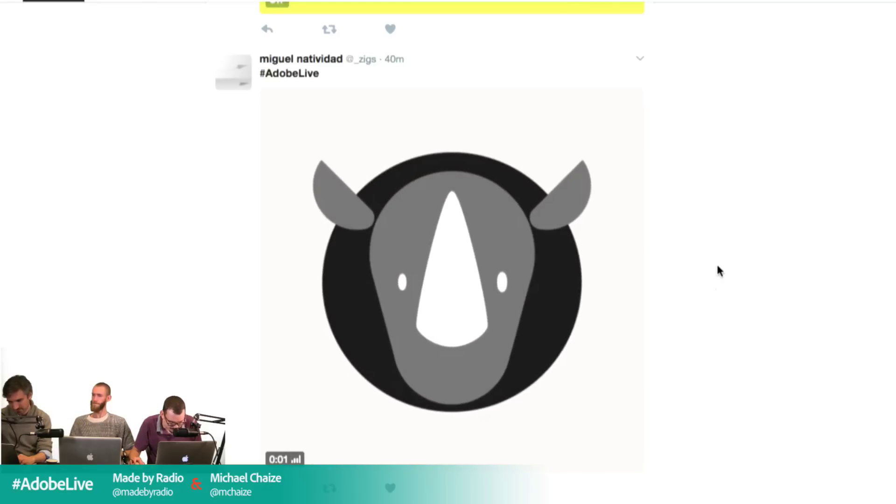
{"action": "scroll", "coordinate": [611, 264], "scroll_direction": "up", "scroll_amount": 8}
{"action": "scroll", "coordinate": [609, 259], "scroll_direction": "up", "scroll_amount": 2}
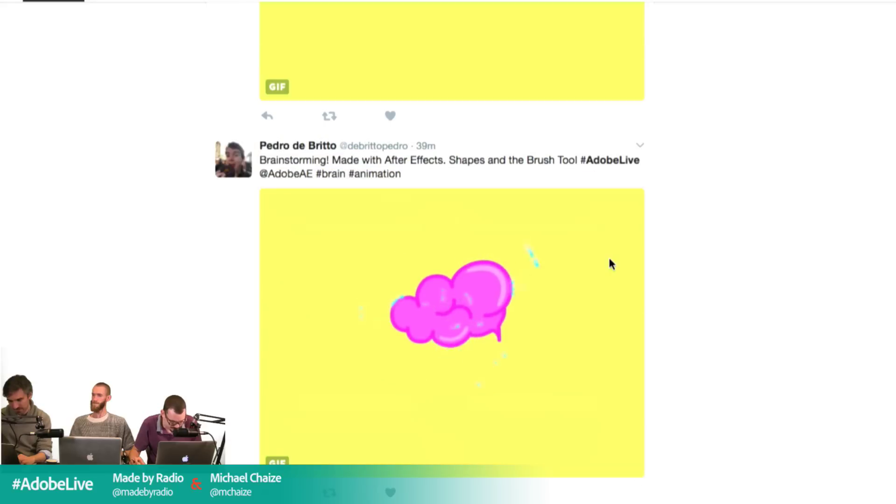
{"action": "scroll", "coordinate": [675, 288], "scroll_direction": "down", "scroll_amount": 2}
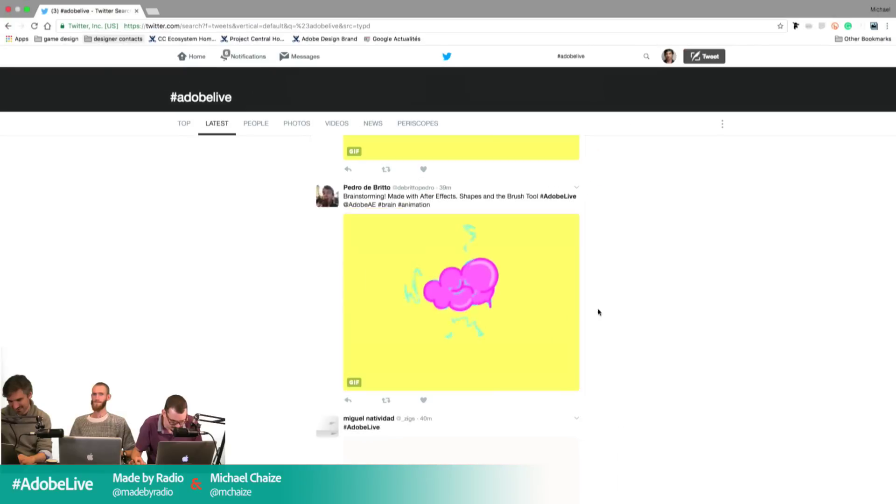
{"action": "scroll", "coordinate": [675, 288], "scroll_direction": "down", "scroll_amount": 2}
{"action": "scroll", "coordinate": [599, 312], "scroll_direction": "up", "scroll_amount": 5}
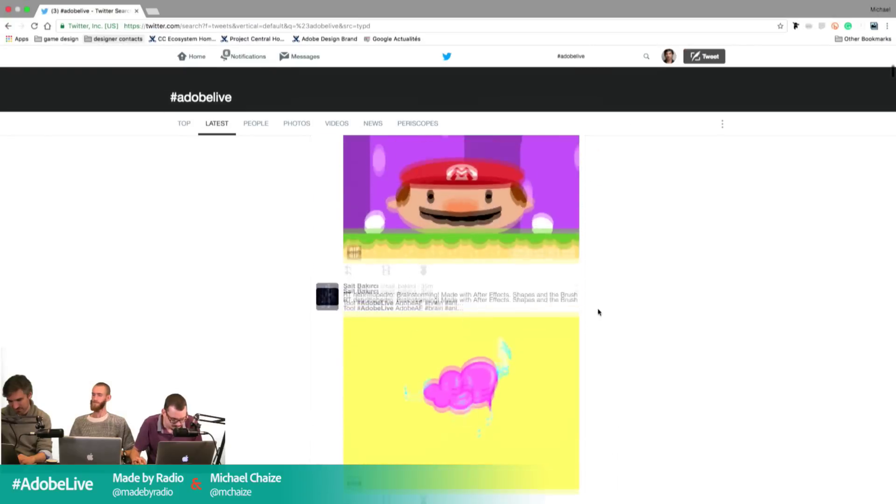
{"action": "scroll", "coordinate": [599, 312], "scroll_direction": "down", "scroll_amount": 2}
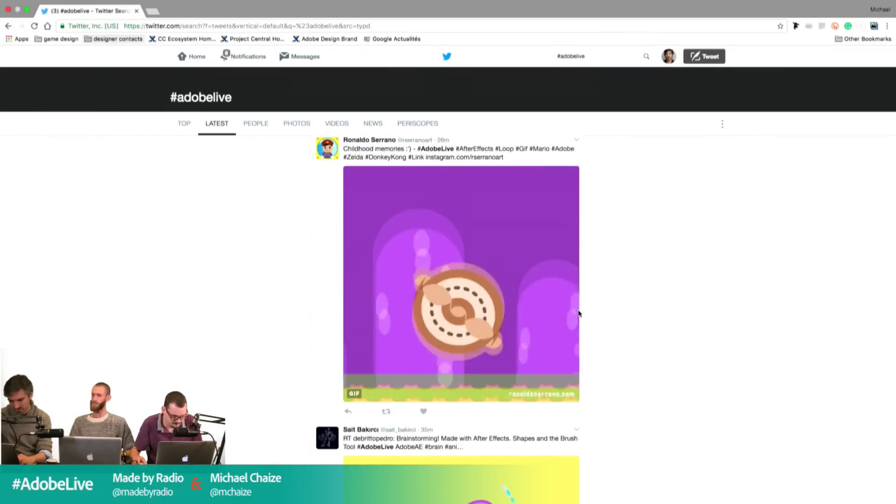
{"action": "scroll", "coordinate": [579, 314], "scroll_direction": "up", "scroll_amount": 8}
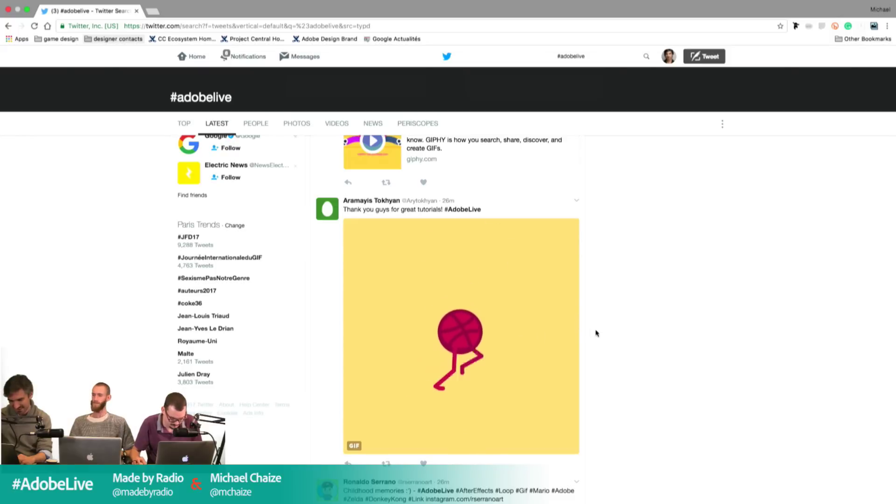
{"action": "scroll", "coordinate": [596, 333], "scroll_direction": "up", "scroll_amount": 3}
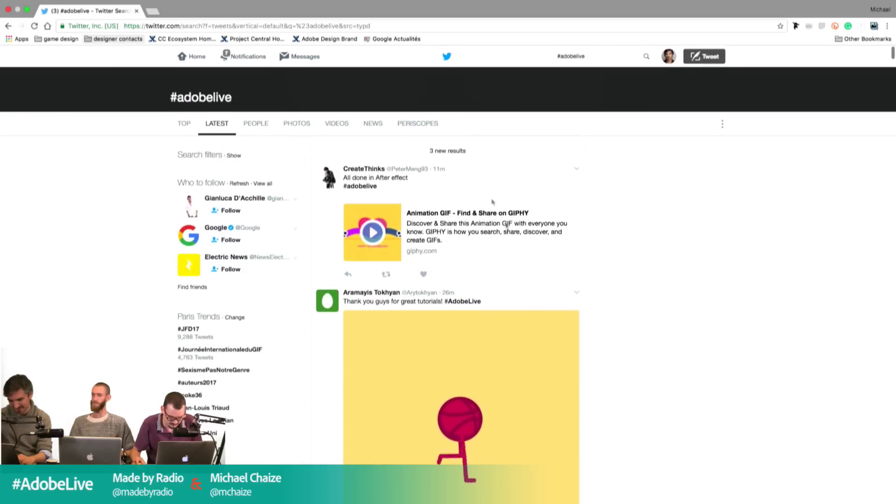
Step: Load the new #adobelive results and view the newly posted lion and rabbit animations and the posts below them
{"action": "left_click", "coordinate": [460, 150]}
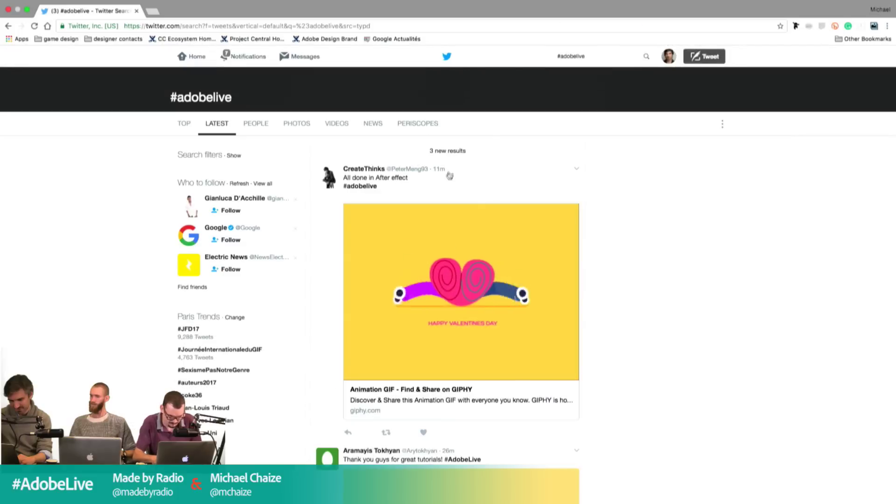
{"action": "left_click", "coordinate": [452, 147]}
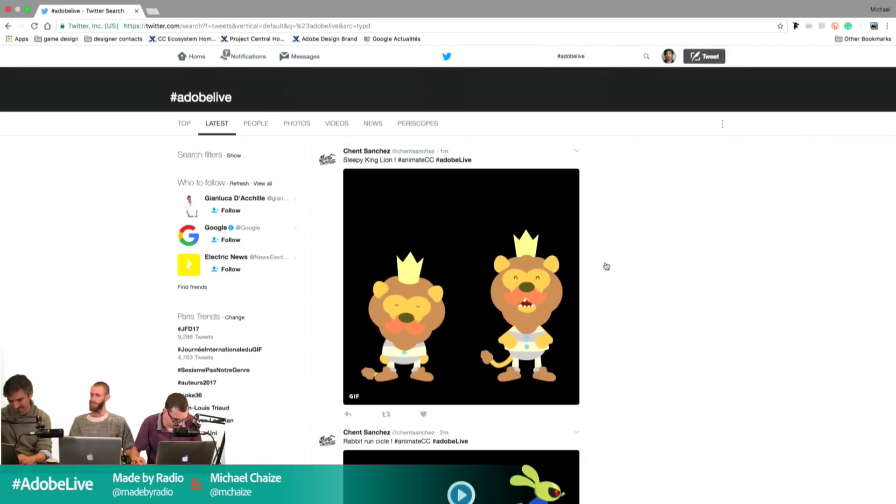
{"action": "scroll", "coordinate": [607, 266], "scroll_direction": "down", "scroll_amount": 4}
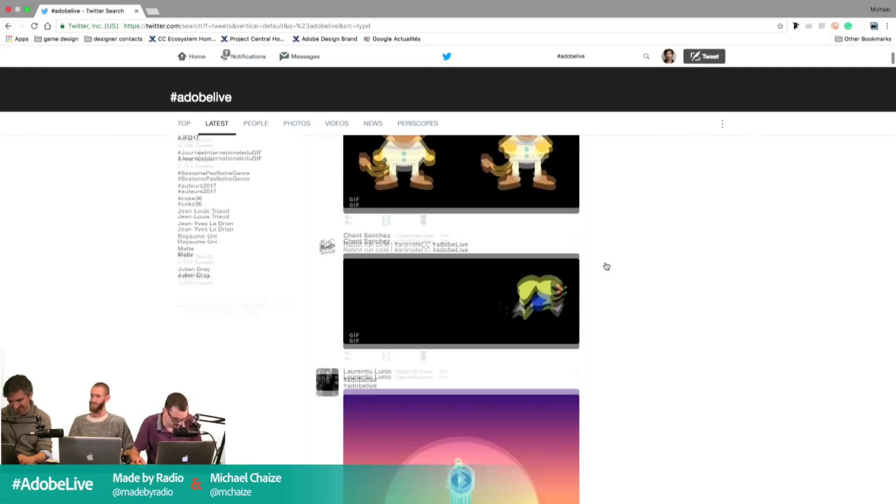
{"action": "scroll", "coordinate": [606, 266], "scroll_direction": "down", "scroll_amount": 2}
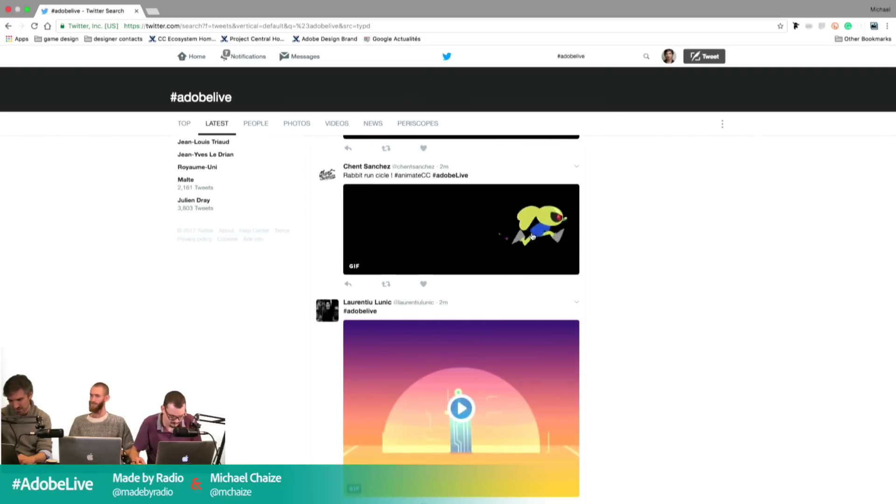
{"action": "scroll", "coordinate": [614, 274], "scroll_direction": "down", "scroll_amount": 3}
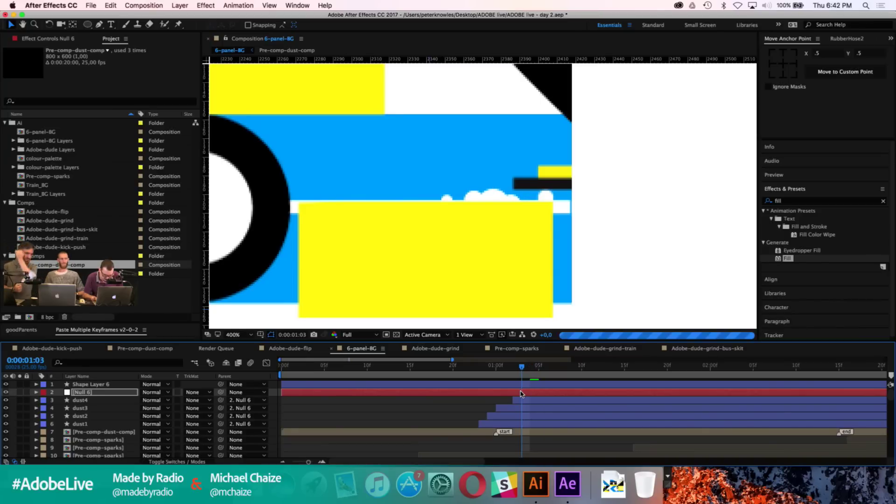
Step: Back in After Effects, examine the dust puffs against the skateboard frame by frame between 0:00:01:00 and 0:00:01:06
{"action": "key", "text": "Page_Up"}
{"action": "key", "text": "Page_Up"}
{"action": "key", "text": "Page_Up"}
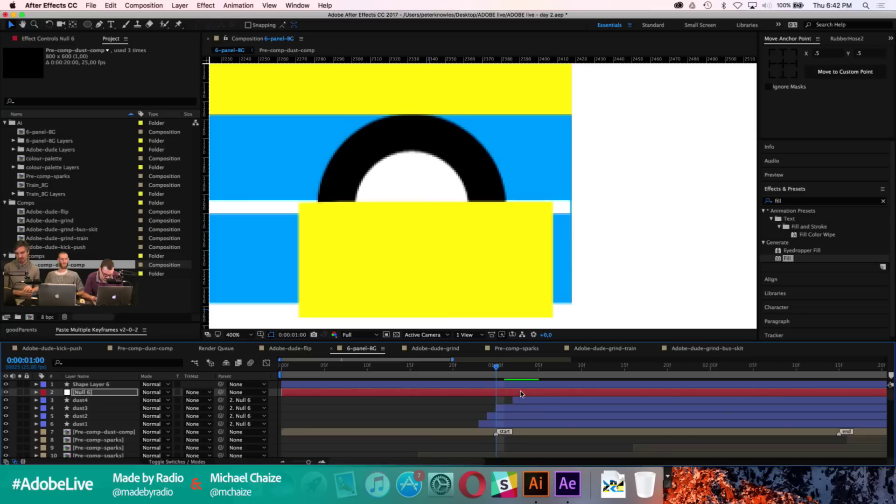
{"action": "key", "text": "Page_Down"}
{"action": "key", "text": "Page_Down"}
{"action": "key", "text": "Page_Down"}
{"action": "key", "text": "Page_Down"}
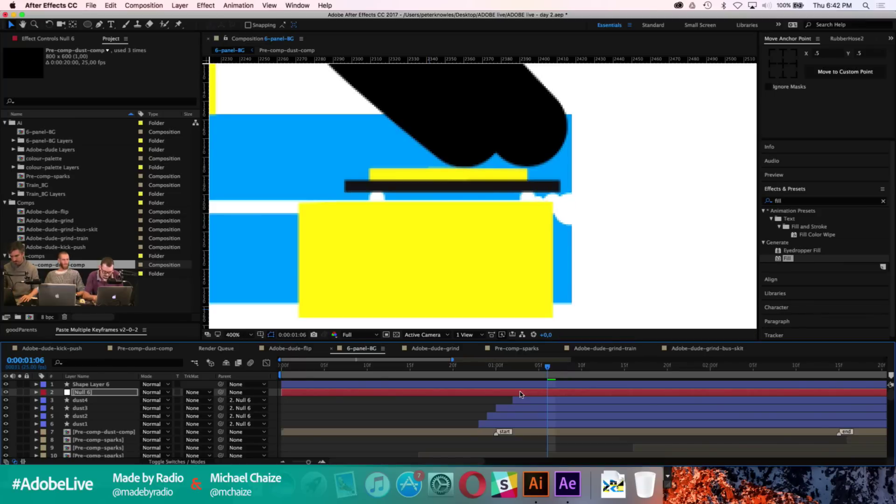
Step: Stretch the yellow Shape Layer 6 rectangle so its left edge reaches the blue ramp beside the bus
{"action": "key", "text": "comma"}
{"action": "left_click_drag", "start_coordinate": [446, 231], "coordinate": [489, 235]}
{"action": "left_click", "coordinate": [478, 240]}
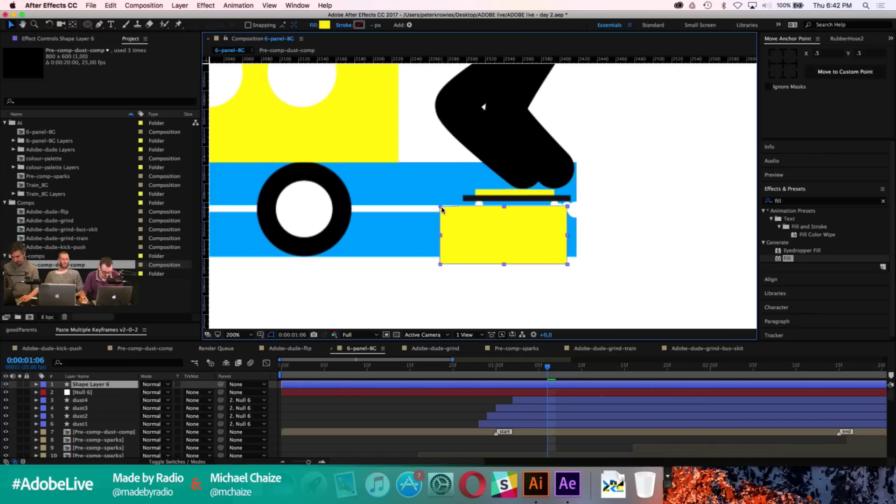
{"action": "key", "text": "g"}
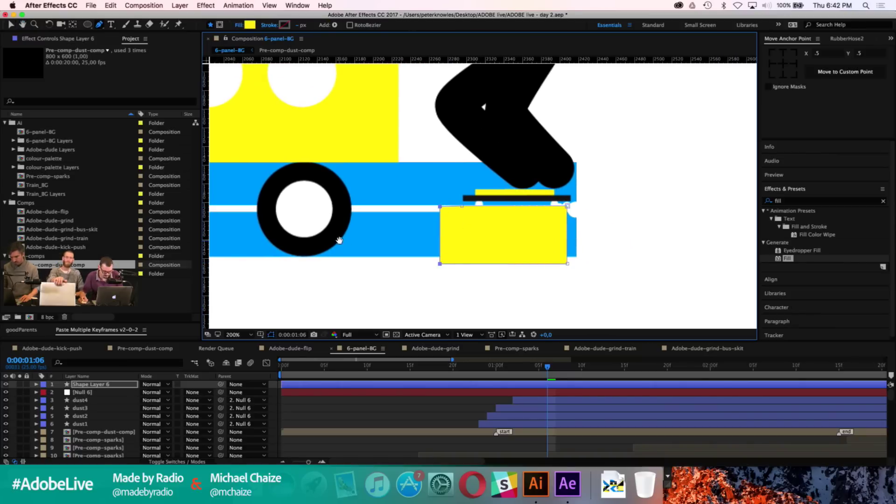
{"action": "left_click_drag", "start_coordinate": [340, 242], "coordinate": [596, 236]}
{"action": "left_click_drag", "start_coordinate": [597, 204], "coordinate": [331, 205]}
Step: Fine-tune the height of the rectangle's left corners and extend its right edge slightly past the panel's right edge
{"action": "key", "text": "Down"}
{"action": "key", "text": "Down"}
{"action": "key", "text": "Down"}
{"action": "key", "text": "Down"}
{"action": "key", "text": "Down"}
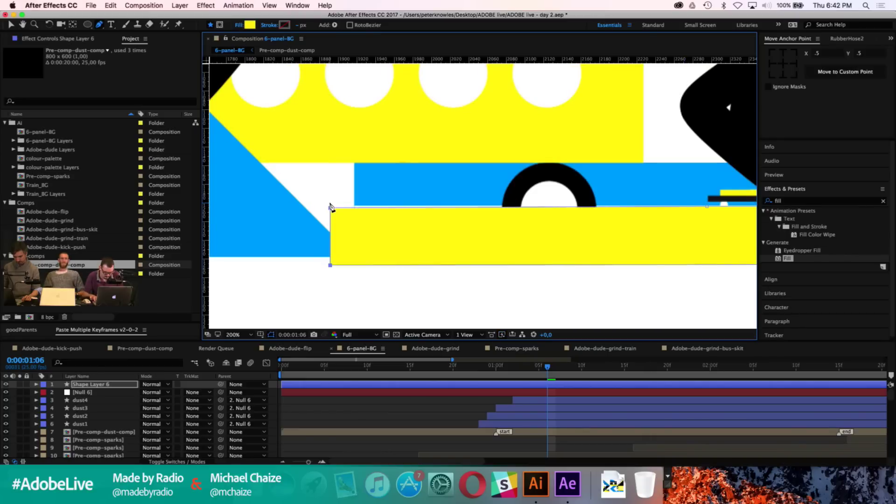
{"action": "key", "text": "Up"}
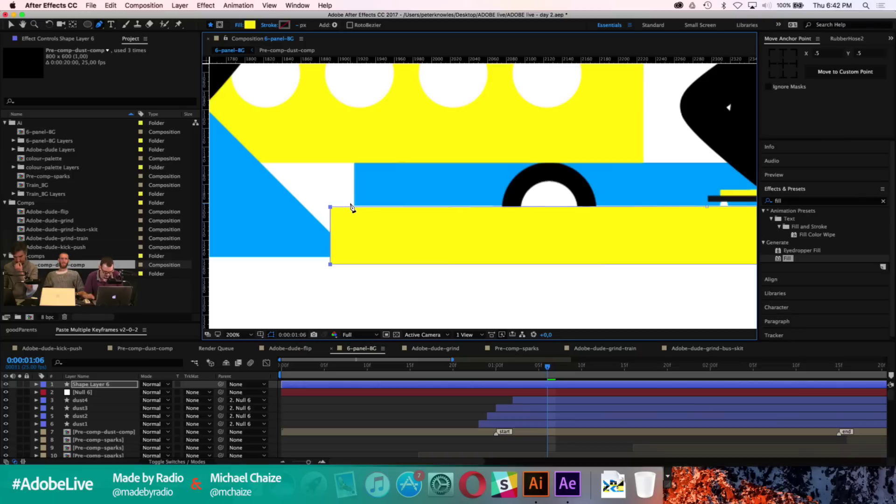
{"action": "left_click_drag", "start_coordinate": [556, 150], "coordinate": [236, 118]}
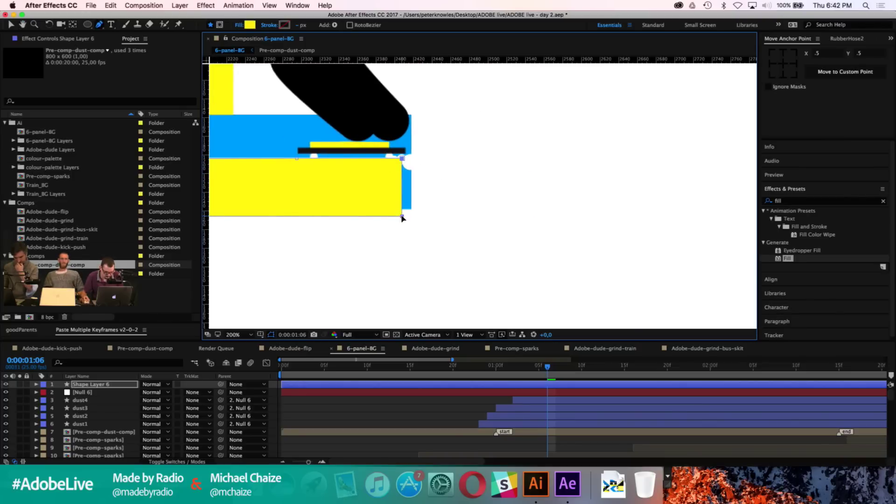
{"action": "left_click_drag", "start_coordinate": [427, 216], "coordinate": [431, 216]}
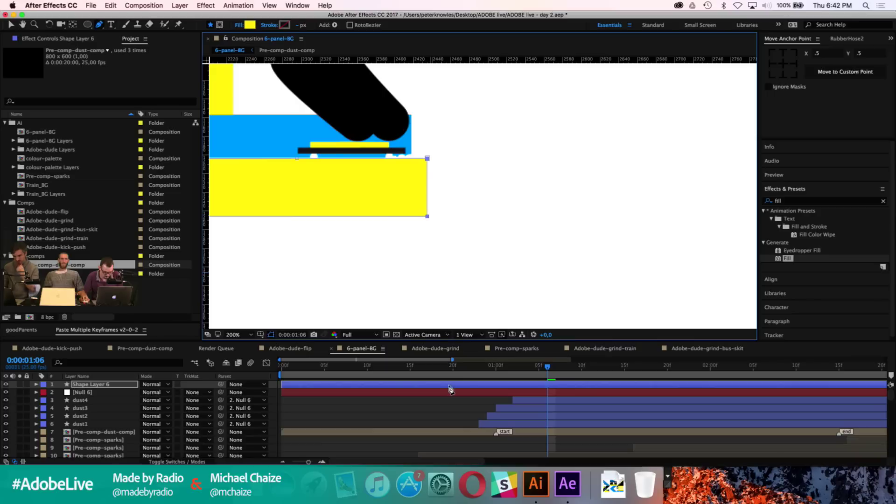
Step: Parent Null 6, which carries the dust puffs, to the bus body layer
{"action": "left_click", "coordinate": [457, 400]}
{"action": "left_click", "coordinate": [522, 404]}
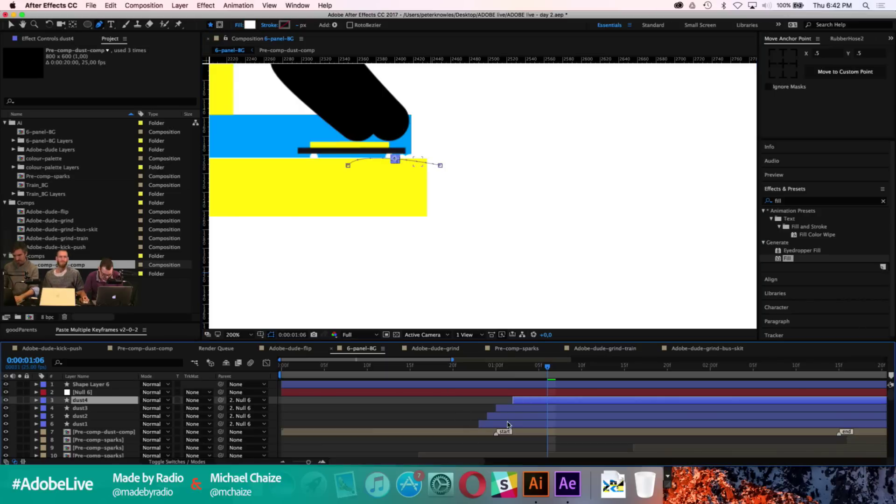
{"action": "left_click", "coordinate": [490, 424], "text": "shift"}
{"action": "left_click", "coordinate": [247, 400]}
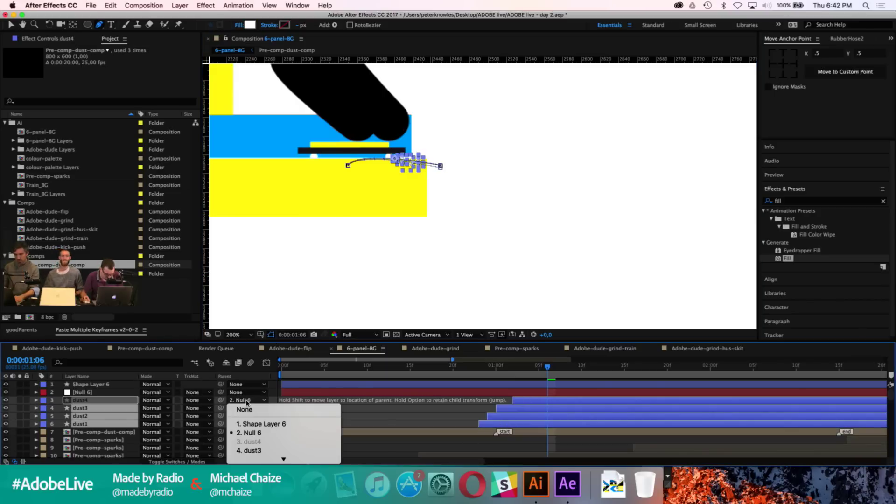
{"action": "left_click", "coordinate": [357, 412]}
{"action": "left_click", "coordinate": [247, 392]}
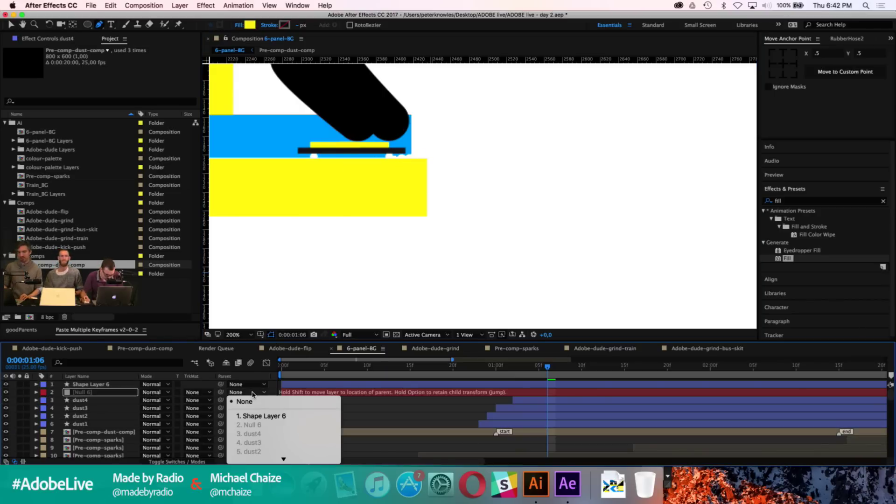
{"action": "scroll", "coordinate": [283, 406], "scroll_direction": "down", "scroll_amount": 10}
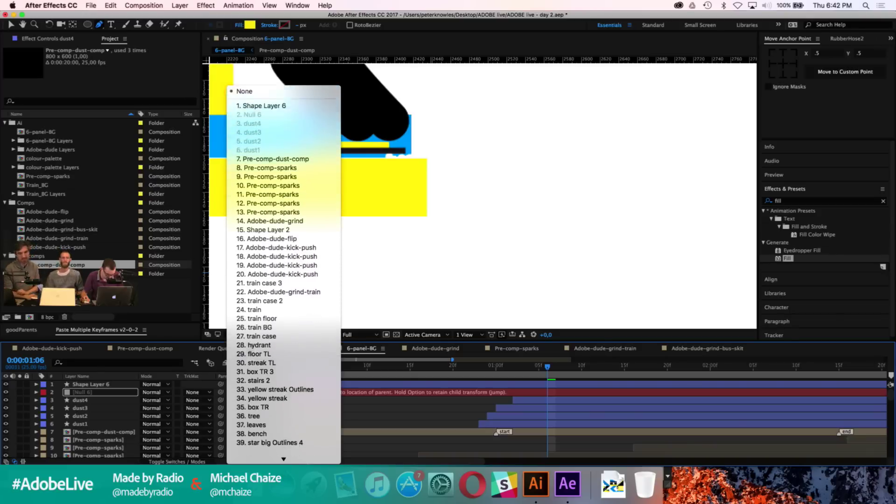
{"action": "scroll", "coordinate": [283, 234], "scroll_direction": "down", "scroll_amount": 5}
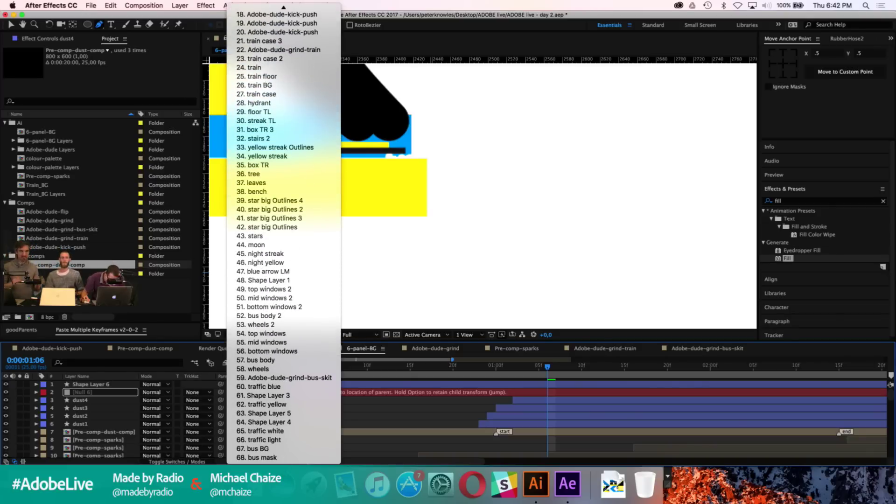
{"action": "left_click", "coordinate": [270, 363]}
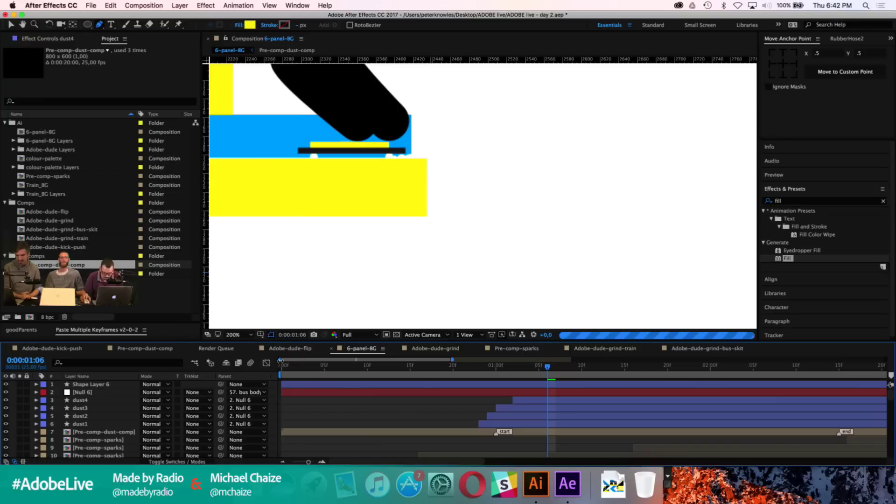
Step: Duplicate dust1 to dust4 and shift the copies about five frames later so that dust5 starts at 0:00:01:03
{"action": "key", "text": "Page_Down"}
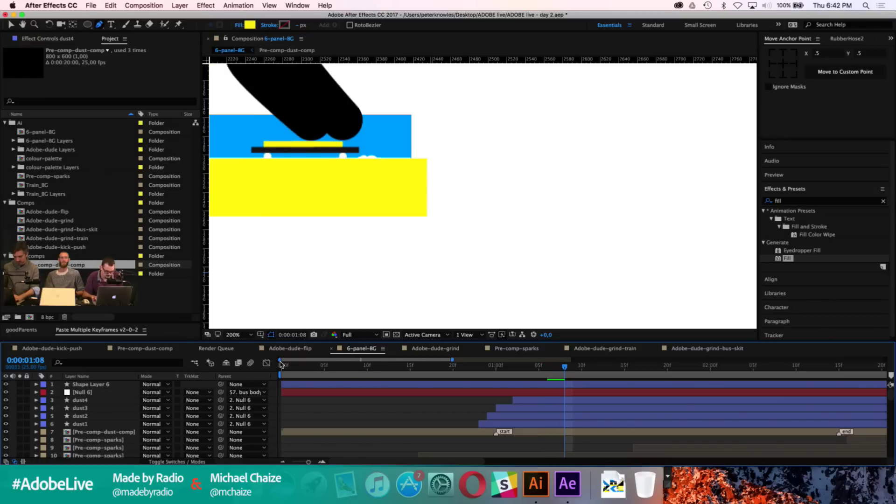
{"action": "key", "text": "Page_Down"}
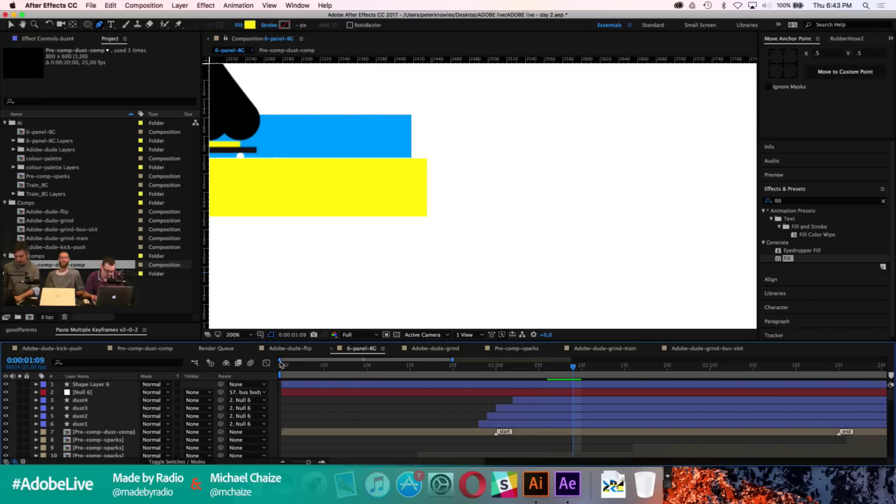
{"action": "key", "text": "Page_Up"}
{"action": "key", "text": "Page_Up"}
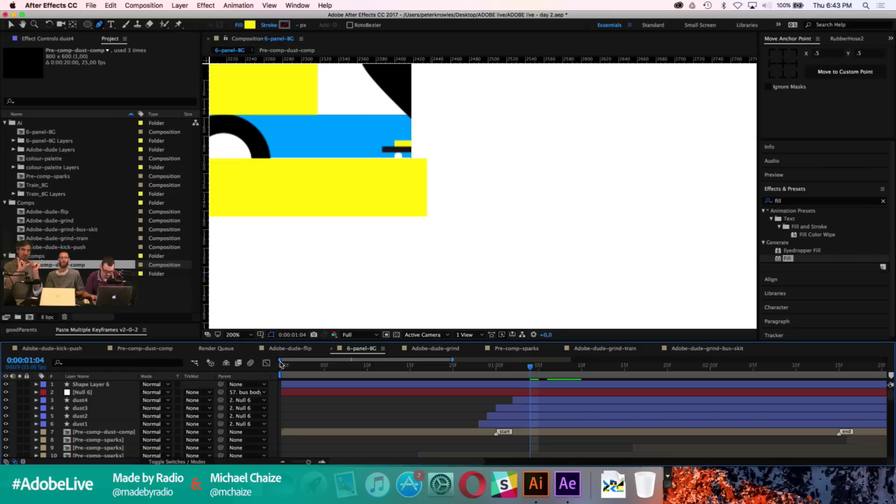
{"action": "key", "text": "Page_Down"}
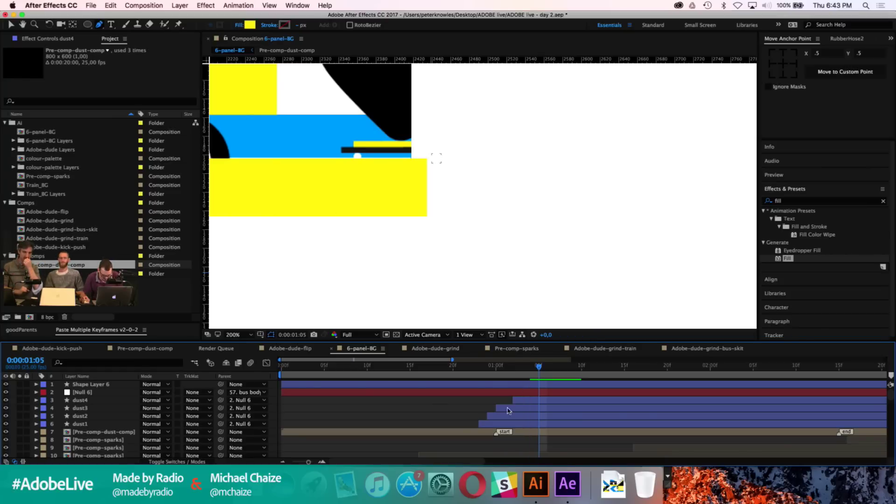
{"action": "left_click", "coordinate": [510, 426]}
{"action": "left_click", "coordinate": [522, 402], "text": "shift"}
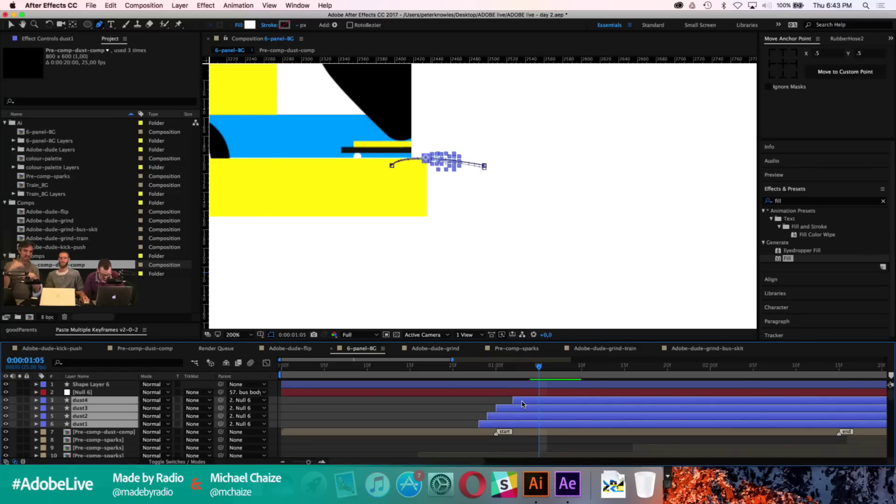
{"action": "key", "text": "super+d"}
{"action": "left_click_drag", "start_coordinate": [117, 405], "coordinate": [121, 413]}
{"action": "left_click_drag", "start_coordinate": [496, 426], "coordinate": [533, 431]}
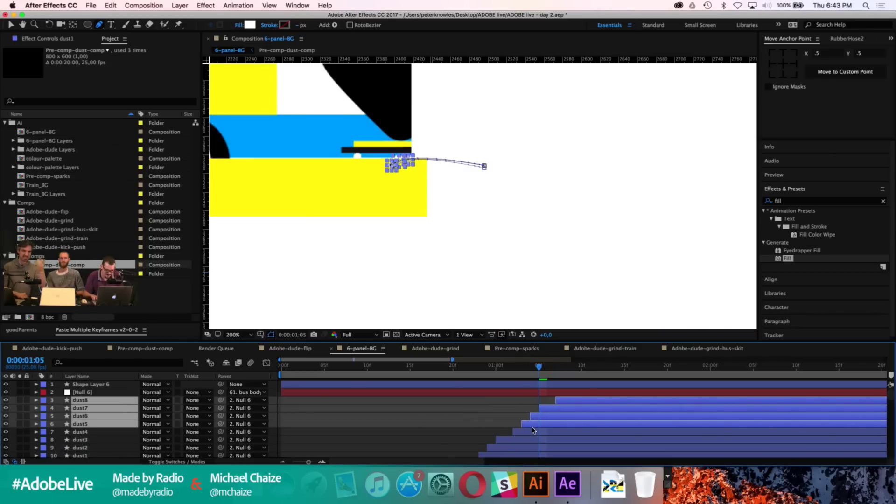
Step: At 0:00:01:07, add a new null, parent dust5 to dust8 to it and move their puffs just behind the skateboard
{"action": "key", "text": "Page_Down"}
{"action": "key", "text": "Page_Down"}
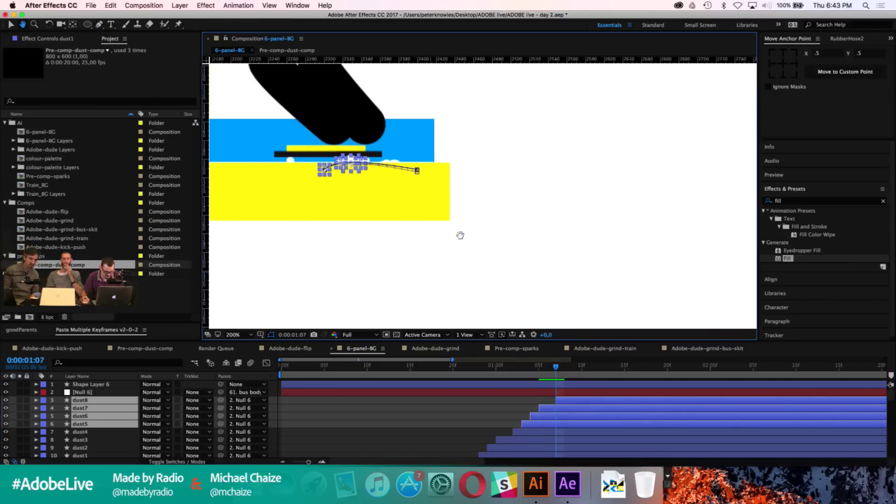
{"action": "left_click_drag", "start_coordinate": [460, 234], "coordinate": [580, 272]}
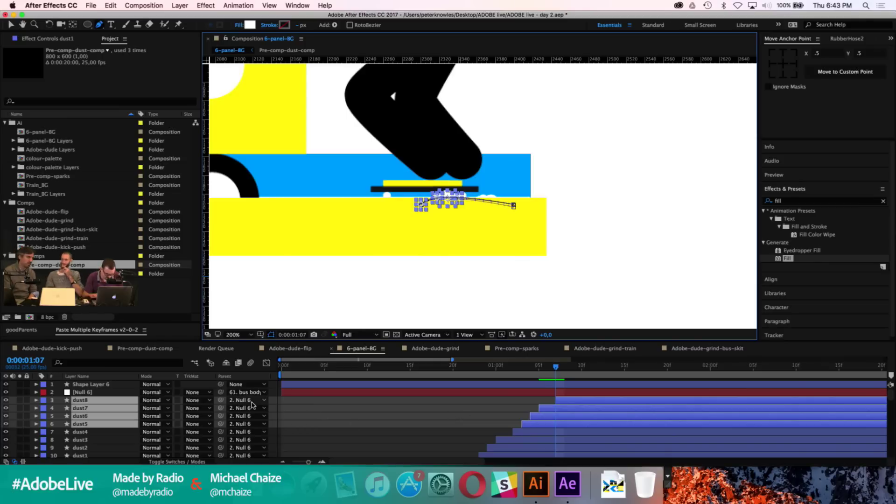
{"action": "key", "text": "super+alt+shift+y"}
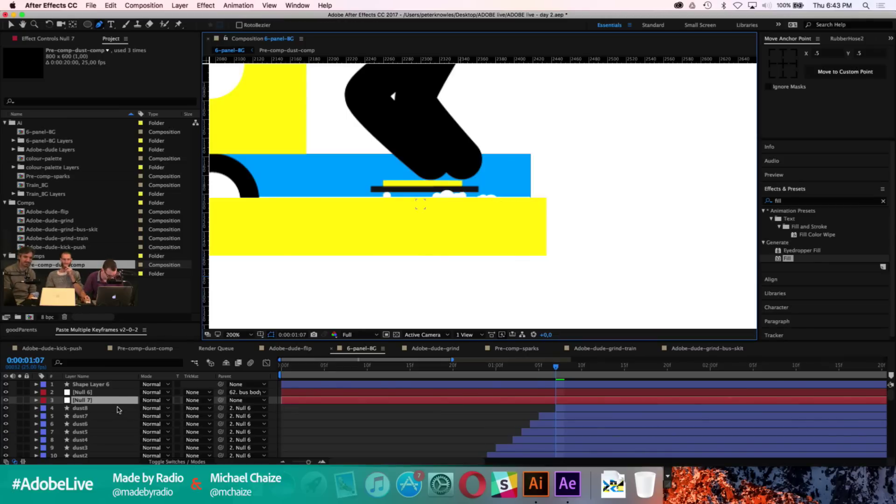
{"action": "left_click", "coordinate": [117, 410]}
{"action": "left_click", "coordinate": [106, 435], "text": "shift"}
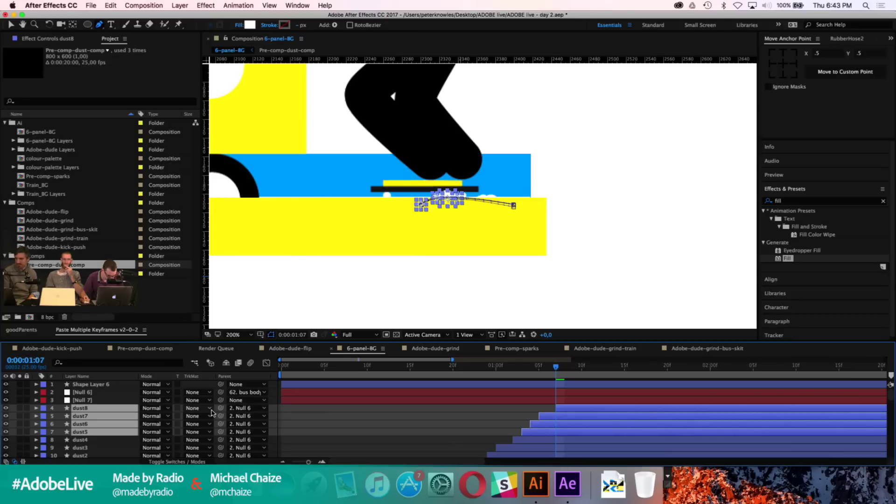
{"action": "left_click_drag", "start_coordinate": [220, 408], "coordinate": [118, 402]}
{"action": "left_click", "coordinate": [117, 402]}
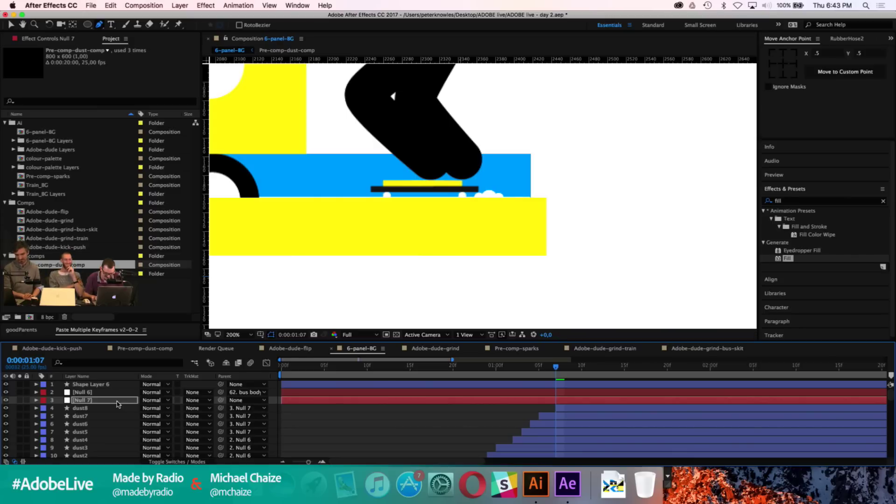
Step: Examine both sets of dust puffs frame by frame between 0:00:01:03 and 0:00:01:10 as the skateboard passes
{"action": "key", "text": "Page_Up"}
{"action": "key", "text": "Page_Up"}
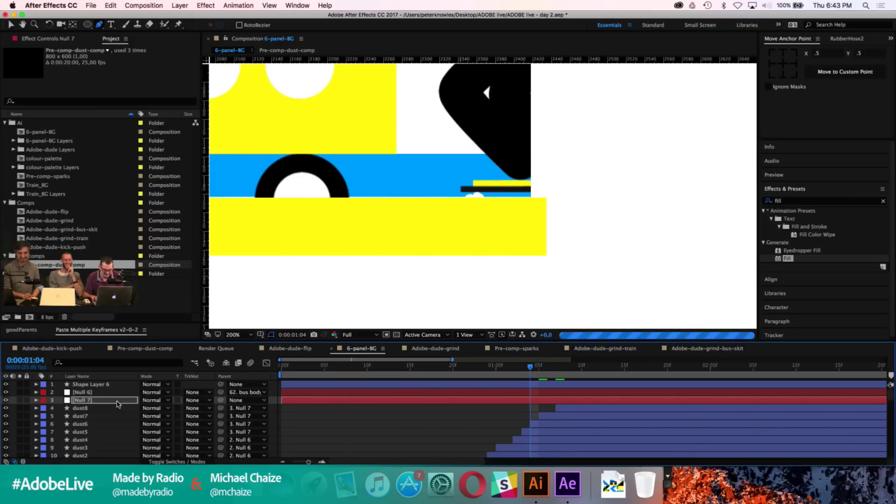
{"action": "key", "text": "Page_Up"}
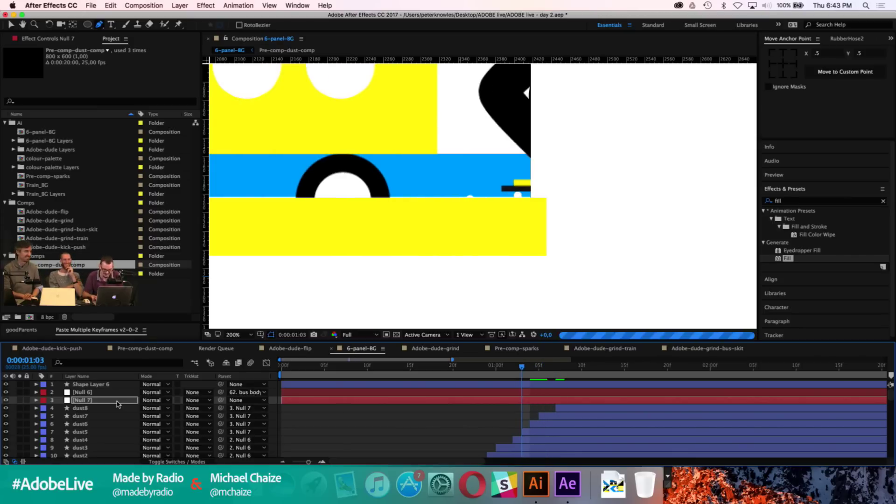
{"action": "key", "text": "Page_Down"}
{"action": "key", "text": "Page_Down"}
{"action": "key", "text": "Page_Down"}
{"action": "key", "text": "Page_Down"}
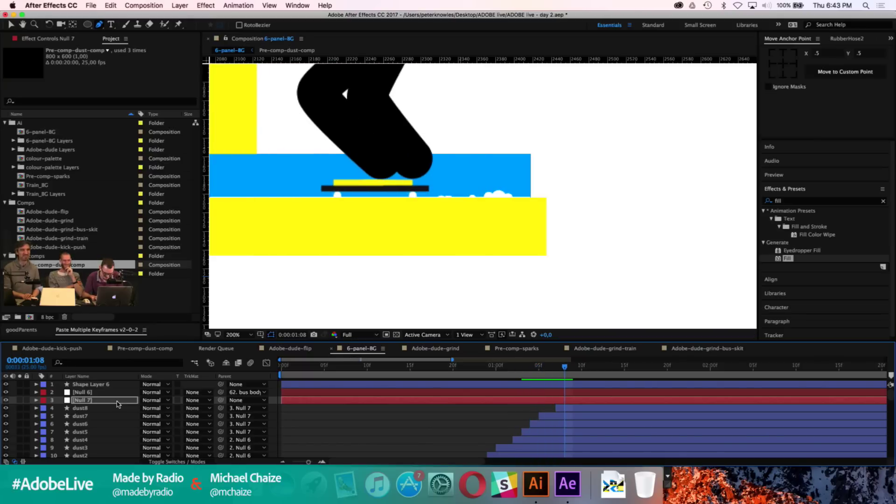
{"action": "key", "text": "Page_Down"}
{"action": "key", "text": "Page_Down"}
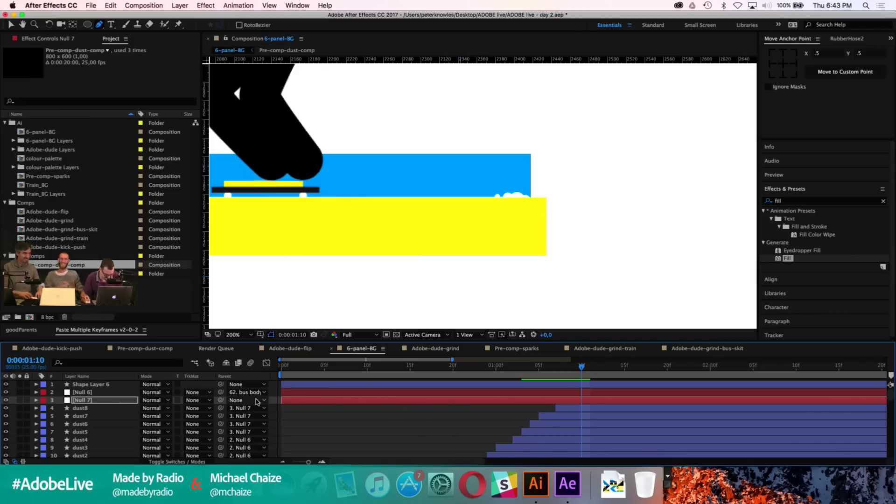
Step: Parent Null 7 to Null 6 at 0:00:01:07
{"action": "key", "text": "Page_Up"}
{"action": "key", "text": "Page_Up"}
{"action": "key", "text": "Page_Up"}
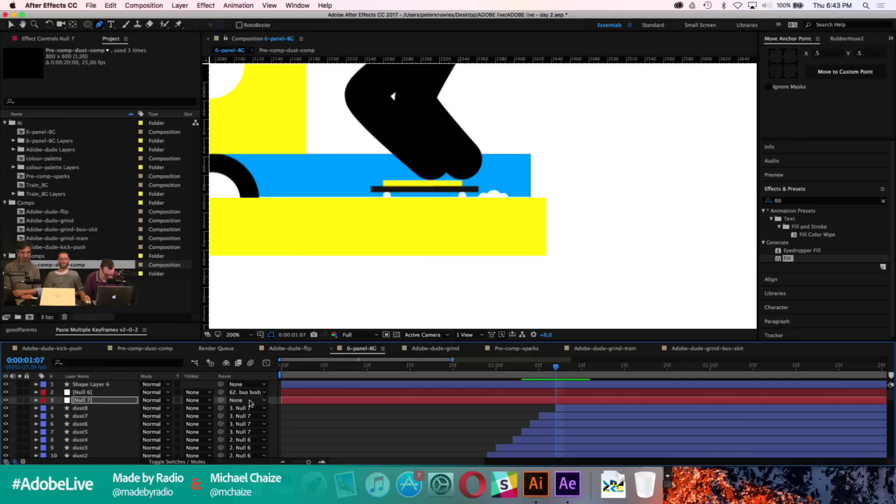
{"action": "left_click_drag", "start_coordinate": [154, 402], "coordinate": [81, 392]}
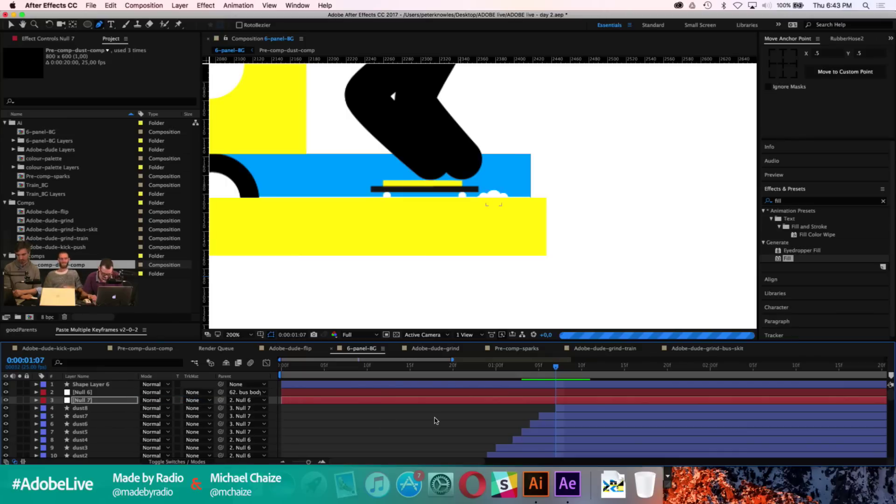
Step: Check the dust puffs' movement frame by frame up to 0:00:01:12, and preview the animation in a wider view
{"action": "key", "text": "Page_Down"}
{"action": "key", "text": "Page_Down"}
{"action": "key", "text": "Page_Down"}
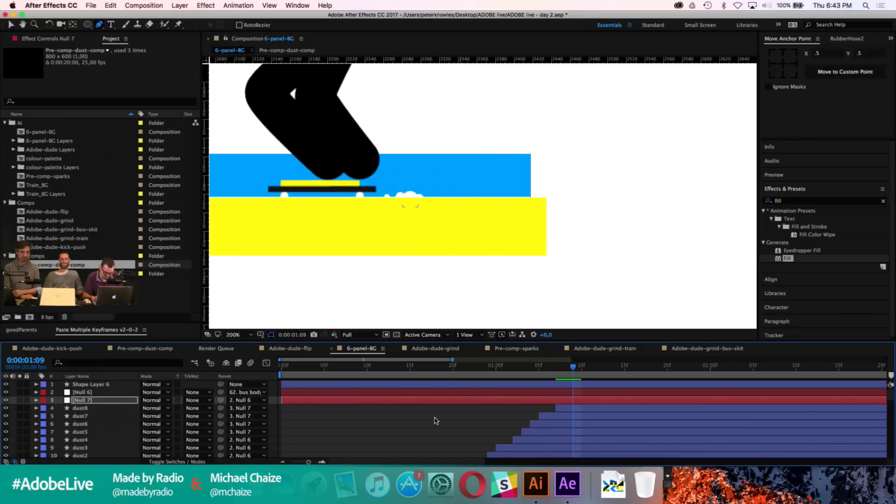
{"action": "key", "text": "Page_Down"}
{"action": "key", "text": "Page_Down"}
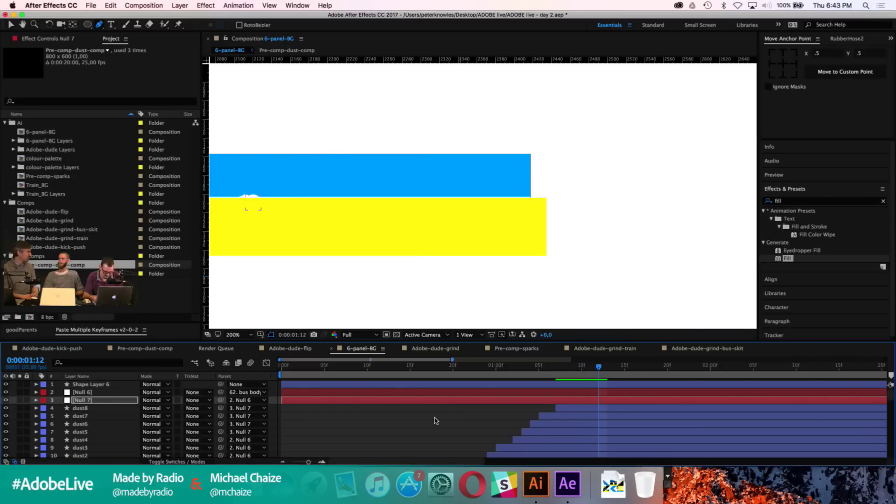
{"action": "key", "text": "comma"}
{"action": "key", "text": "comma"}
{"action": "key", "text": "space"}
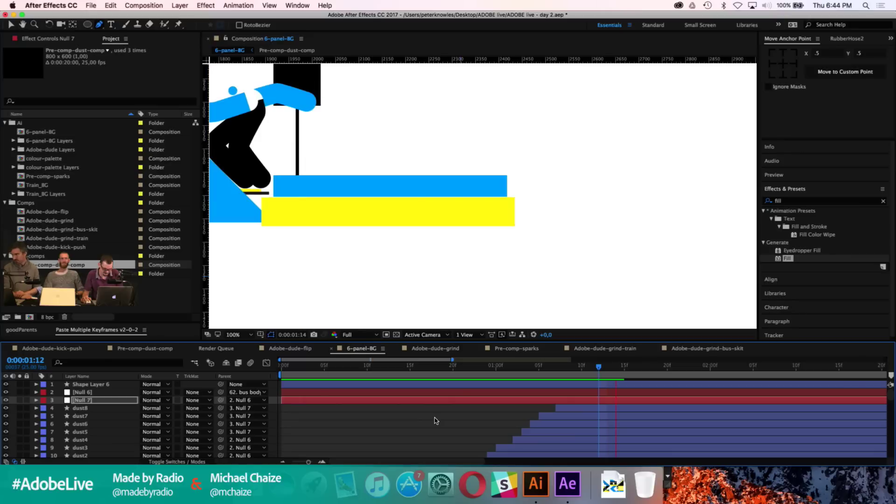
Step: Pre-compose layers dust1 to dust8 into a new composition named Pre-comp-dust-bus, moving all attributes into it
{"action": "left_click", "coordinate": [469, 410]}
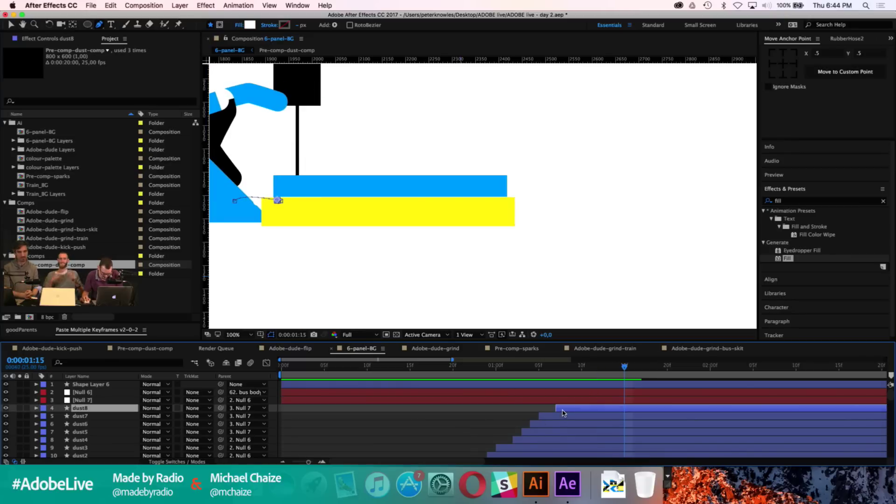
{"action": "scroll", "coordinate": [529, 430], "scroll_direction": "down", "scroll_amount": 2}
{"action": "left_click", "coordinate": [528, 430], "text": "shift"}
{"action": "right_click", "coordinate": [528, 429]}
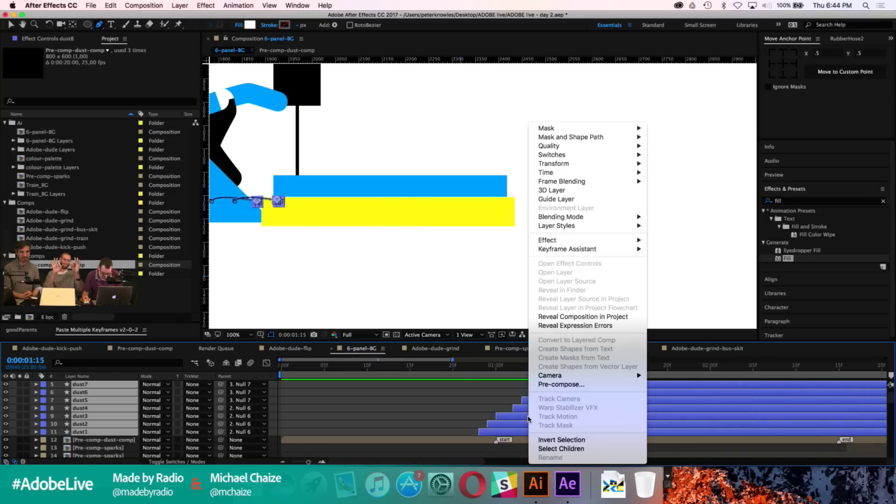
{"action": "left_click", "coordinate": [561, 384]}
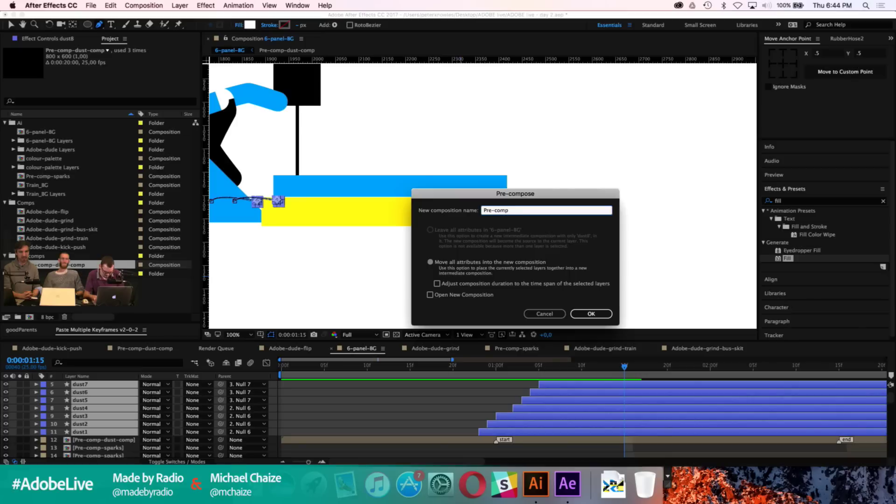
{"action": "type", "text": "Pre-comp-dust-bus"}
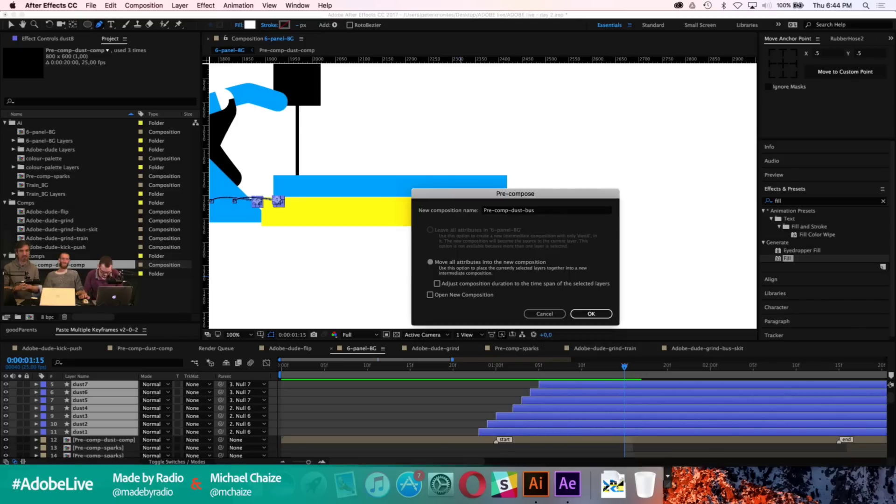
{"action": "key", "text": "Return"}
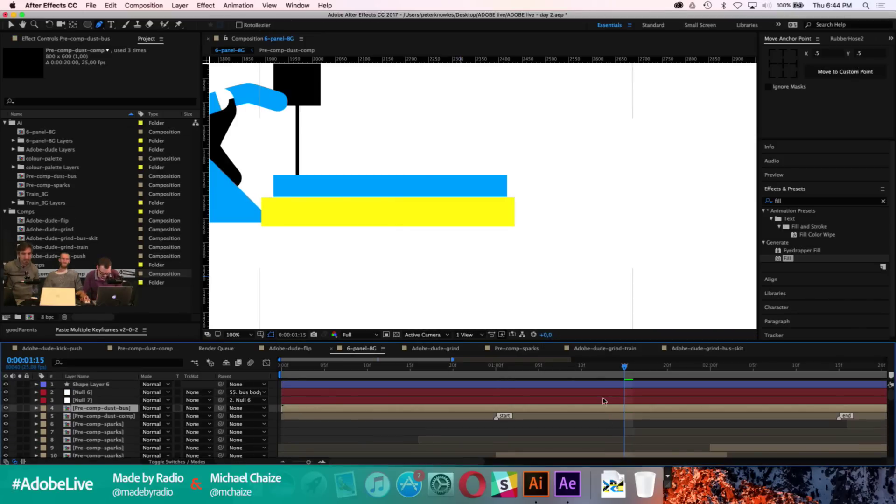
Step: Move Shape Layer 6 directly above Pre-comp-dust-bus and use it as that layer's Alpha Inverted Matte
{"action": "left_click_drag", "start_coordinate": [99, 387], "coordinate": [100, 404]}
{"action": "left_click", "coordinate": [195, 410]}
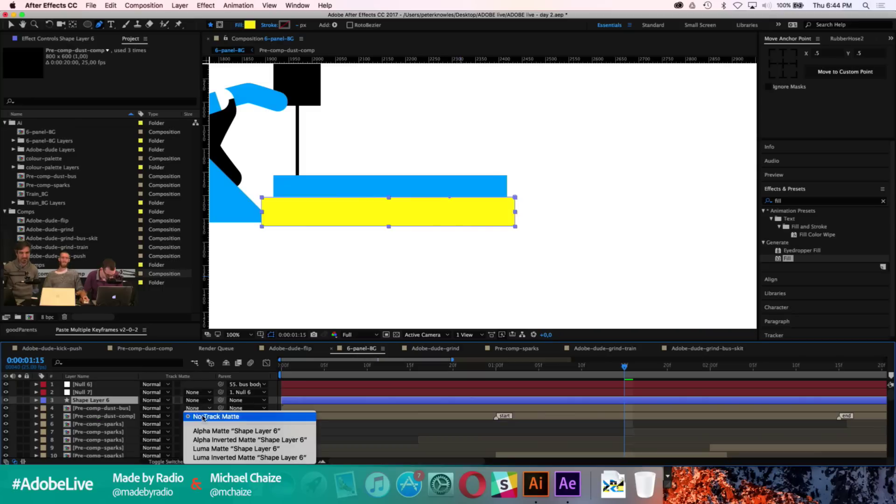
{"action": "left_click", "coordinate": [205, 439]}
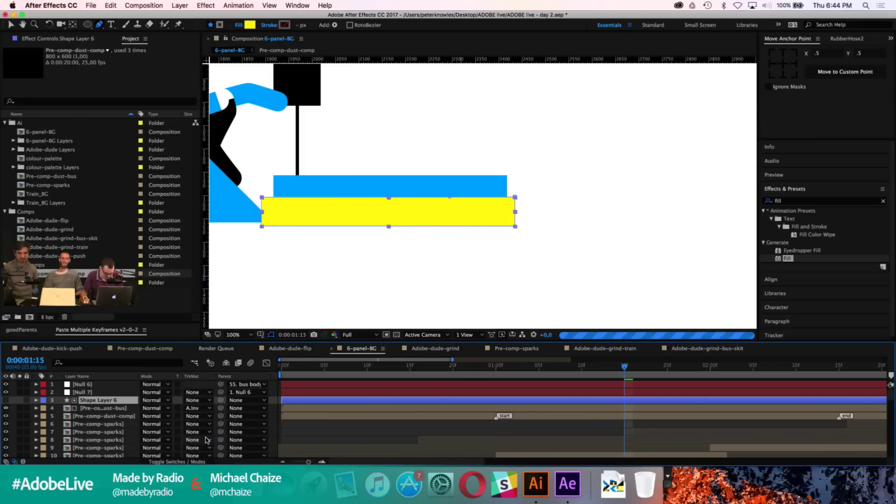
{"action": "left_click", "coordinate": [350, 434]}
Step: Show the whole six-panel artwork at 50% and save the project
{"action": "key", "text": "comma"}
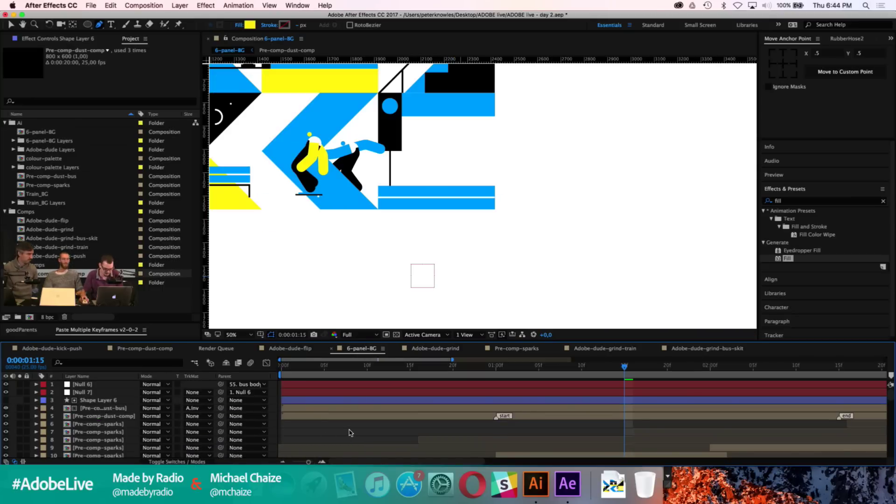
{"action": "key", "text": "h"}
{"action": "left_click_drag", "start_coordinate": [276, 210], "coordinate": [415, 232]}
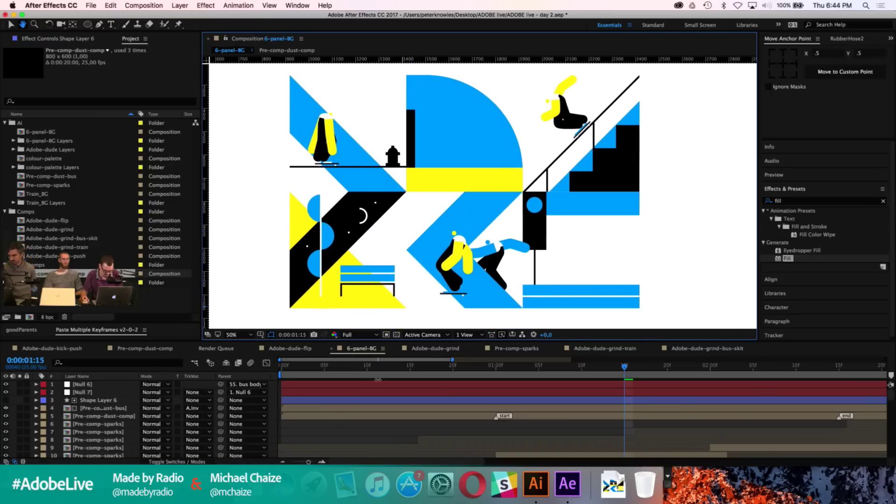
{"action": "key", "text": "g"}
{"action": "left_click", "coordinate": [358, 391]}
{"action": "key", "text": "super+s"}
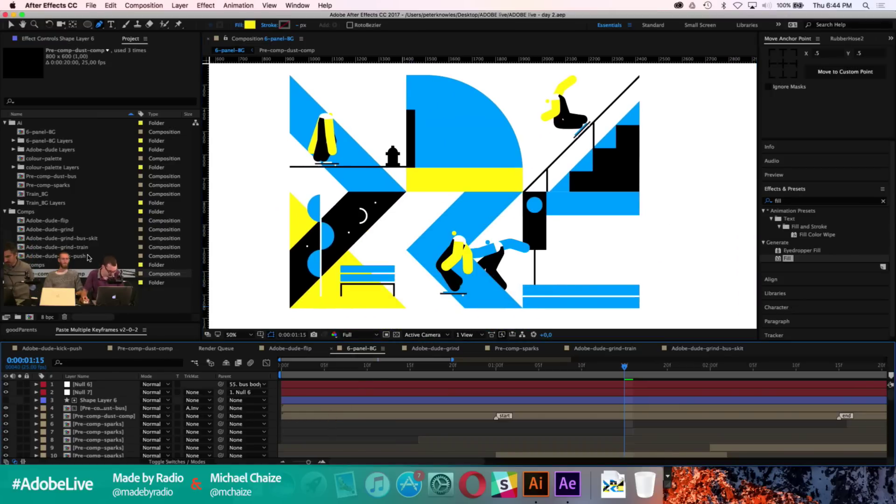
Step: Create a new composition 1500 px wide and 1000 px high, keeping the default name Comp 1
{"action": "key", "text": "super+n"}
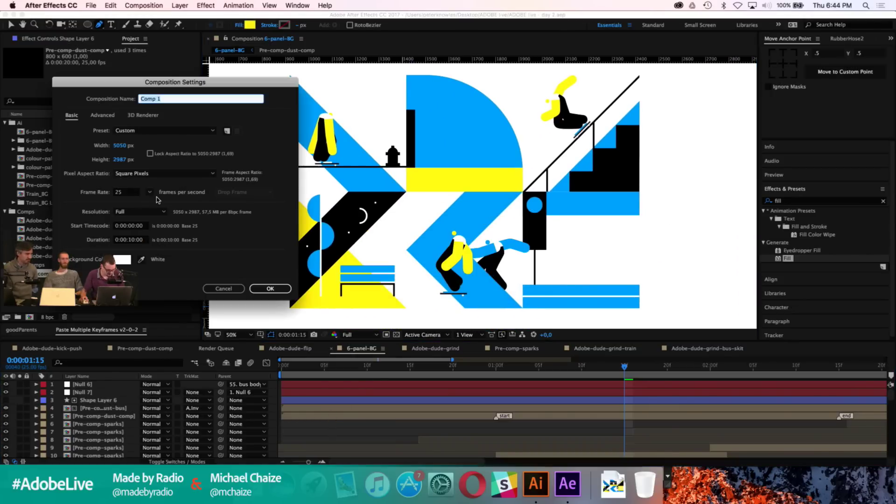
{"action": "left_click", "coordinate": [121, 145]}
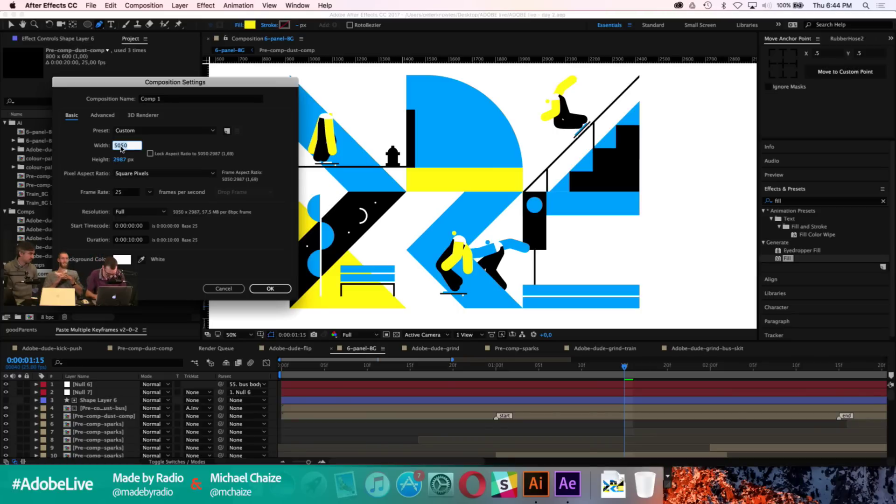
{"action": "type", "text": "1500"}
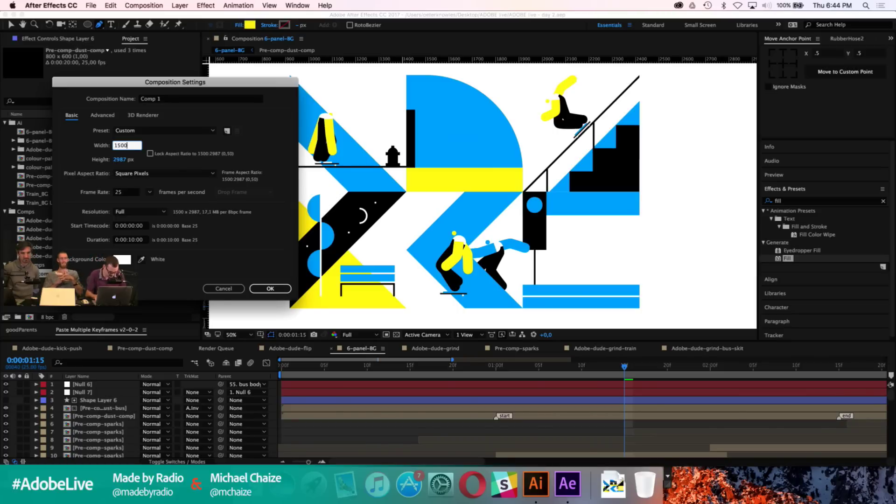
{"action": "key", "text": "Tab"}
{"action": "type", "text": "1000"}
{"action": "key", "text": "Return"}
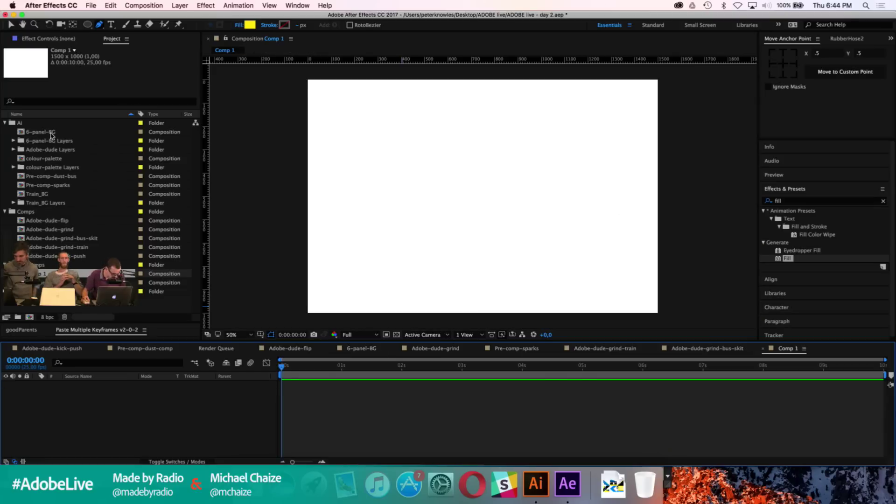
Step: Place 6-panel-BG into Comp 1 and position it so the six panels fill the frame
{"action": "left_click_drag", "start_coordinate": [52, 133], "coordinate": [62, 395]}
{"action": "key", "text": "v"}
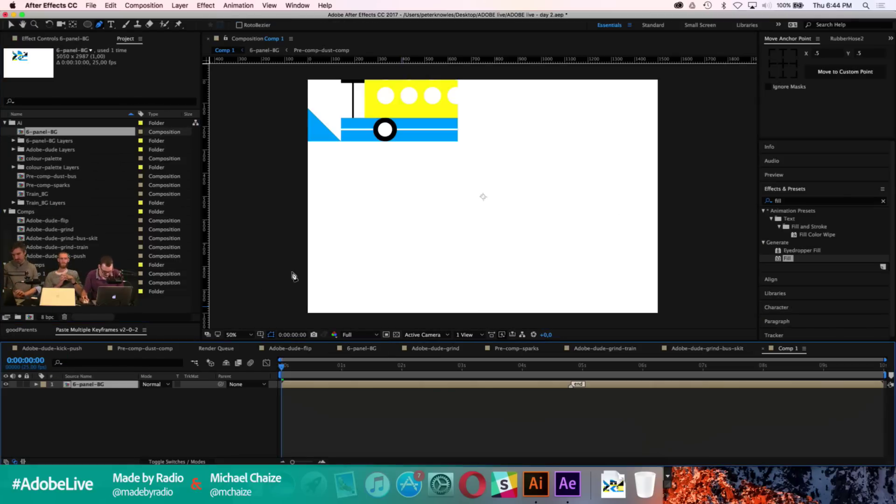
{"action": "left_click", "coordinate": [353, 118]}
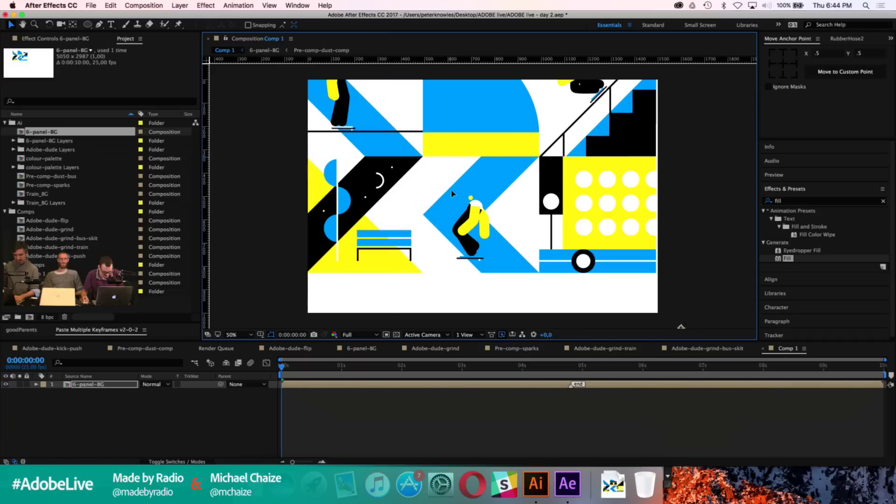
{"action": "left_click_drag", "start_coordinate": [452, 190], "coordinate": [451, 197]}
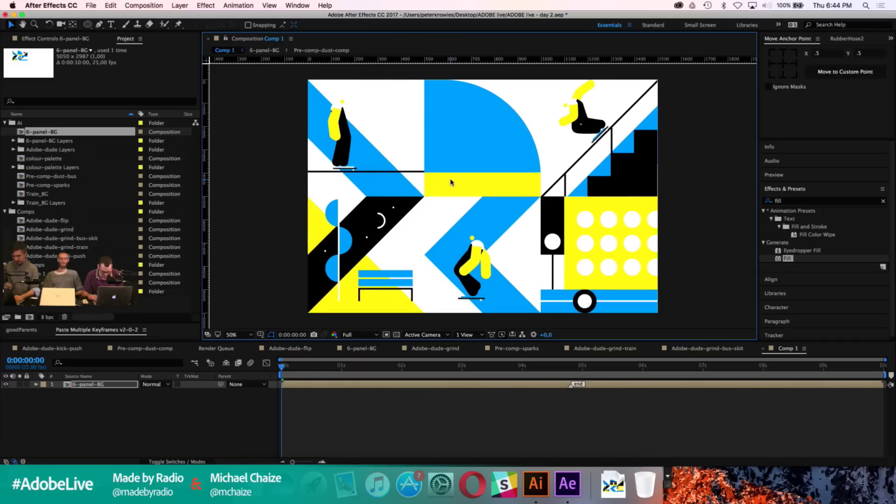
Step: Move the 6-panel-BG layer's anchor point to about the centre of the Comp 1 frame
{"action": "key", "text": "comma"}
{"action": "key", "text": "y"}
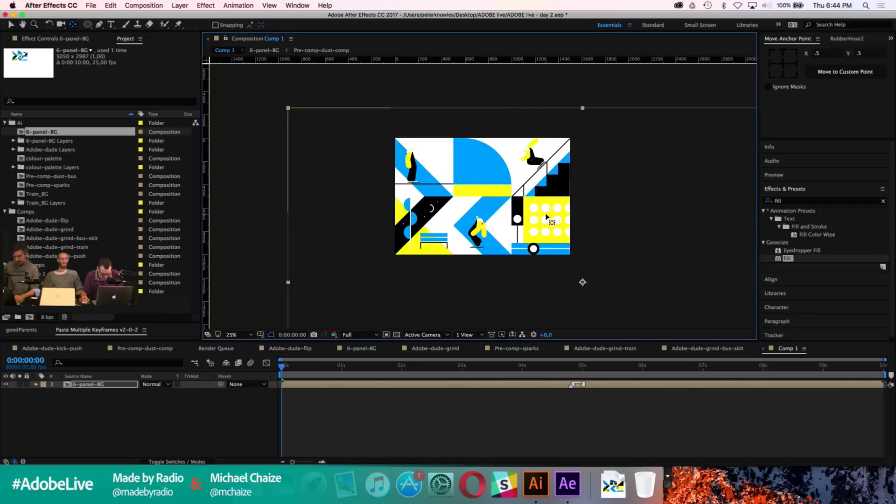
{"action": "left_click_drag", "start_coordinate": [488, 206], "coordinate": [481, 197]}
Step: Set the 6-panel-BG layer's scale to 101% and check the panels against the frame edges
{"action": "key", "text": "s"}
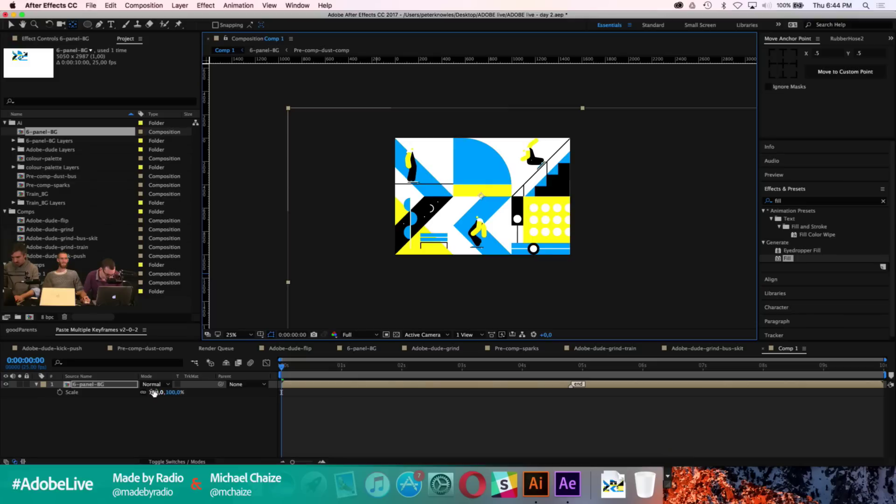
{"action": "left_click", "coordinate": [158, 392]}
{"action": "type", "text": "101"}
{"action": "key", "text": "Return"}
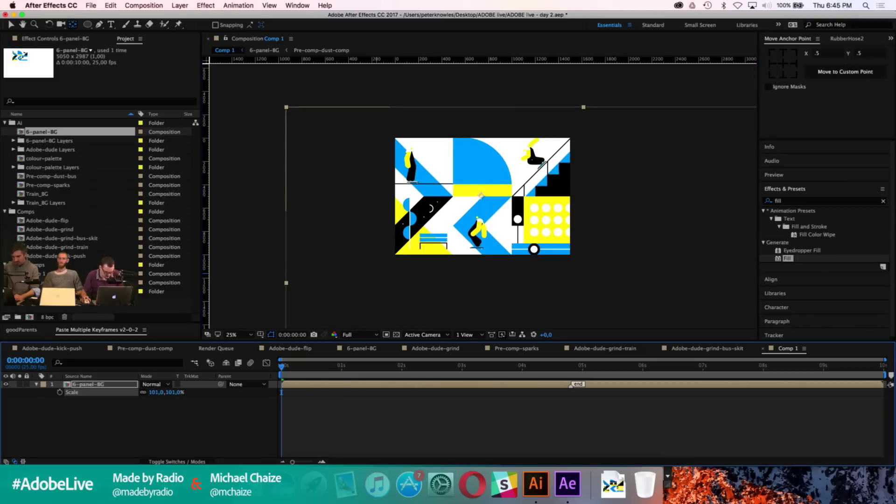
{"action": "key", "text": "period"}
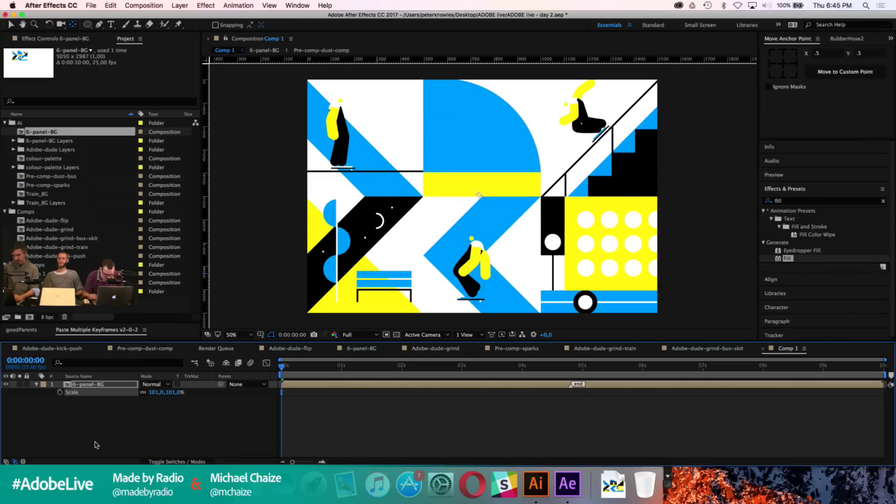
{"action": "left_click_drag", "start_coordinate": [448, 175], "coordinate": [434, 188]}
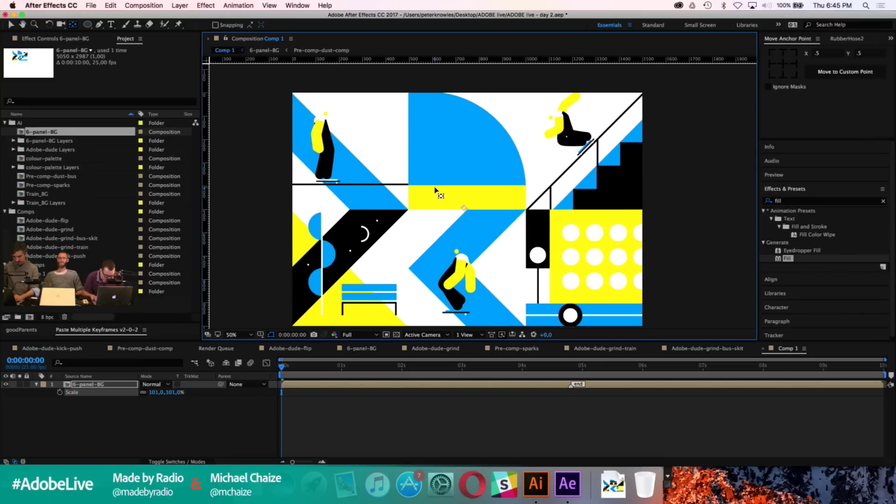
Step: Set the 6-panel-BG layer's scale in Comp 1 to 100.2%
{"action": "left_click", "coordinate": [124, 385]}
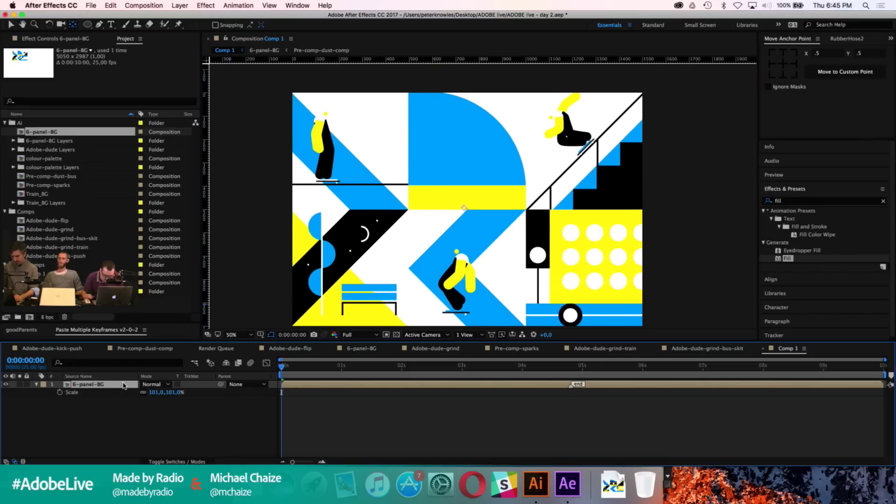
{"action": "left_click", "coordinate": [154, 393]}
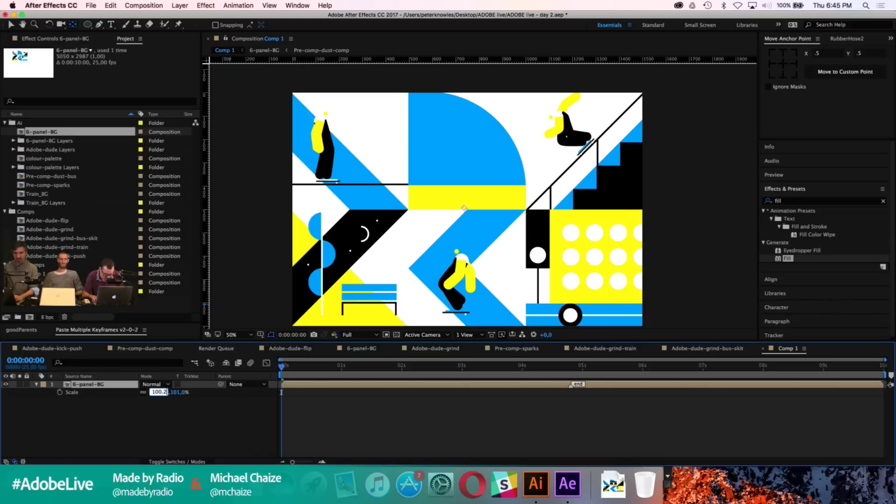
{"action": "key", "text": "Return"}
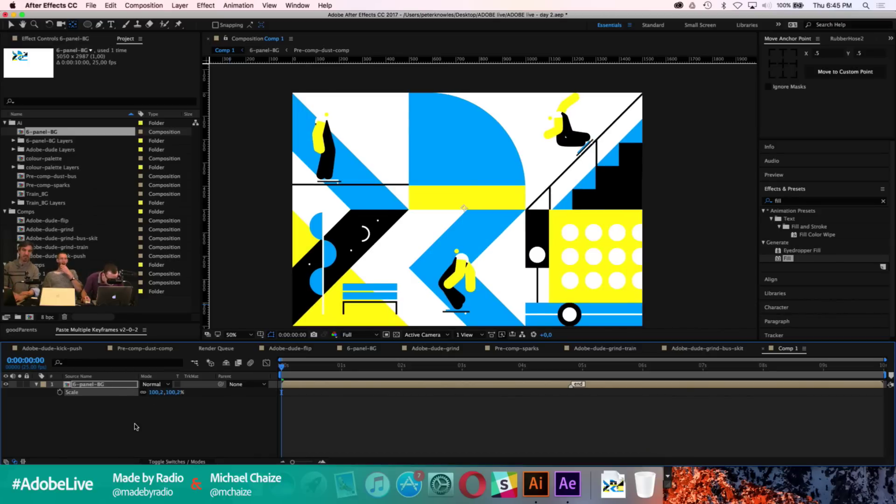
{"action": "left_click", "coordinate": [122, 386]}
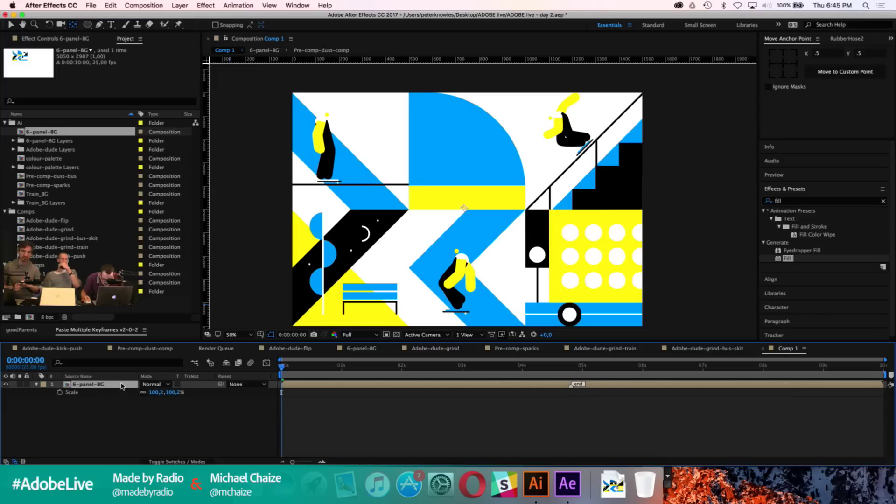
{"action": "key", "text": "Return"}
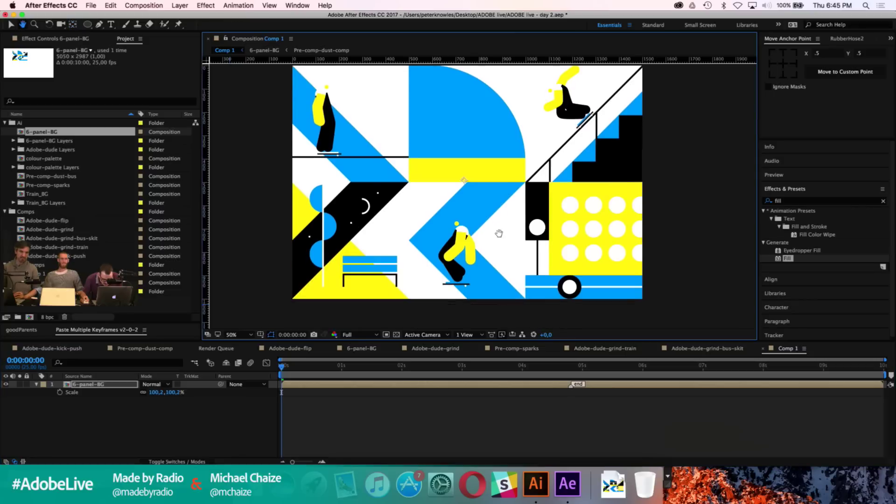
{"action": "left_click_drag", "start_coordinate": [499, 260], "coordinate": [494, 261]}
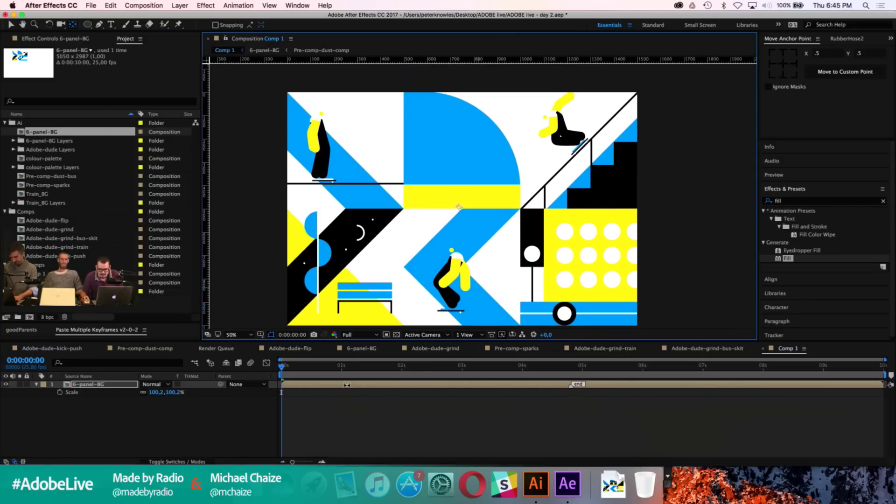
Step: Open 6-panel-BG and nudge the Adobe-dude-grind layer 20 px down and 20 px left along the stair rail
{"action": "double_click", "coordinate": [311, 383]}
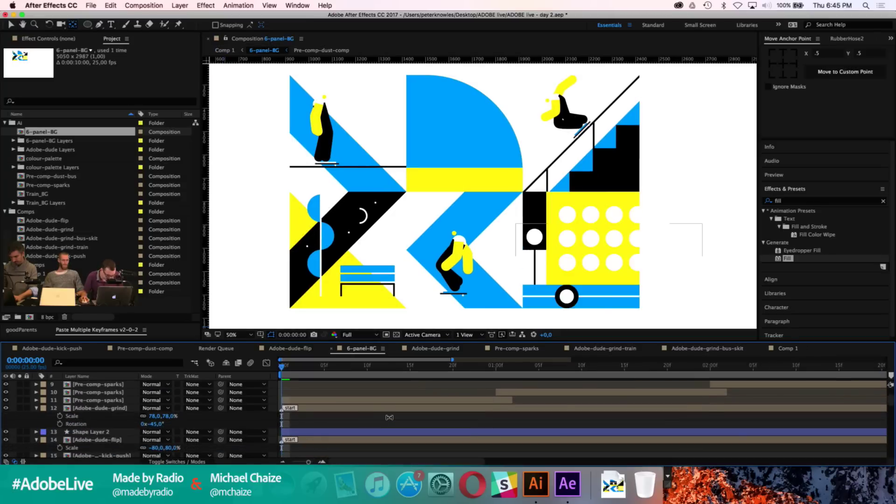
{"action": "left_click", "coordinate": [402, 408]}
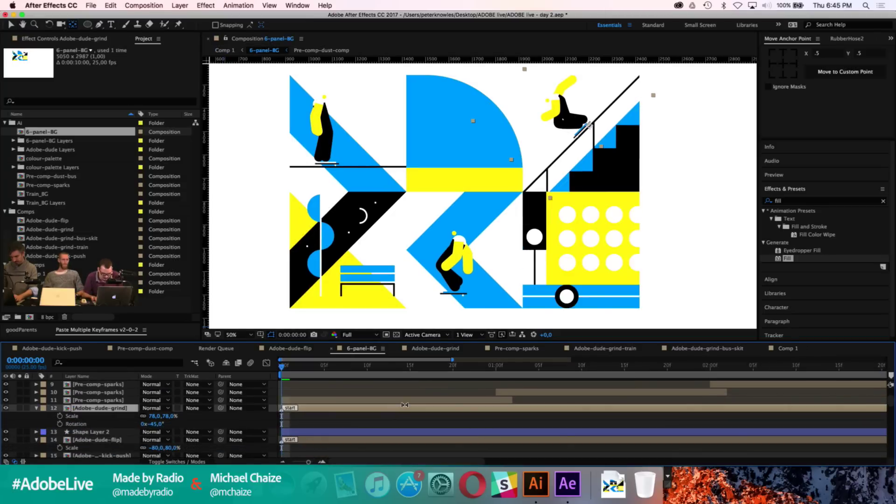
{"action": "key", "text": "shift+Down"}
{"action": "key", "text": "shift+Left"}
{"action": "key", "text": "shift+Down"}
{"action": "key", "text": "shift+Left"}
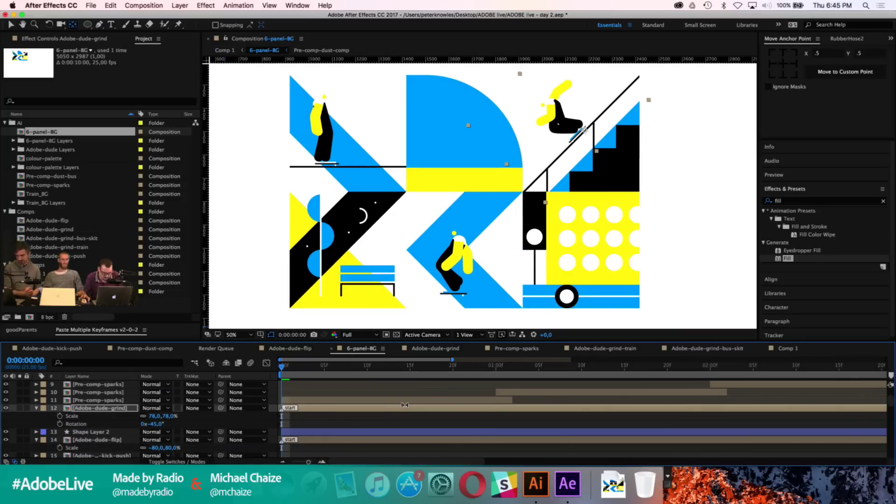
Step: Return to Comp 1 and add it to the render queue
{"action": "left_click", "coordinate": [226, 51]}
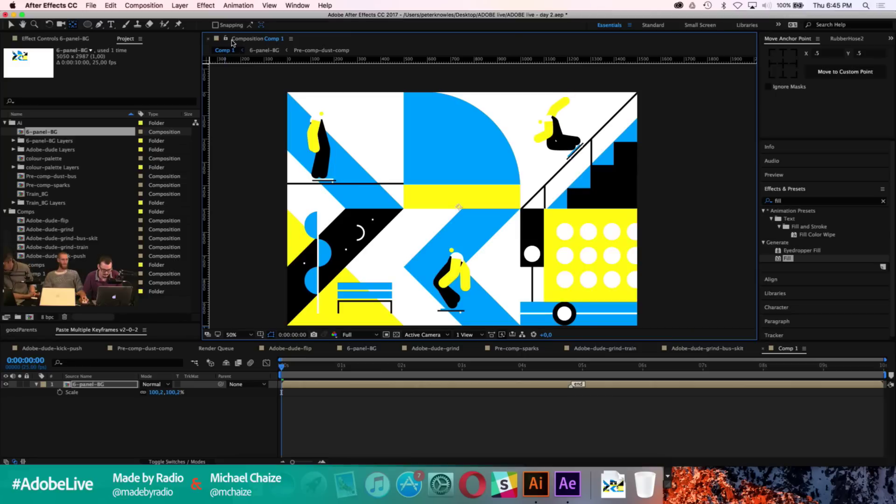
{"action": "left_click", "coordinate": [91, 5]}
{"action": "mouse_move", "coordinate": [108, 152]}
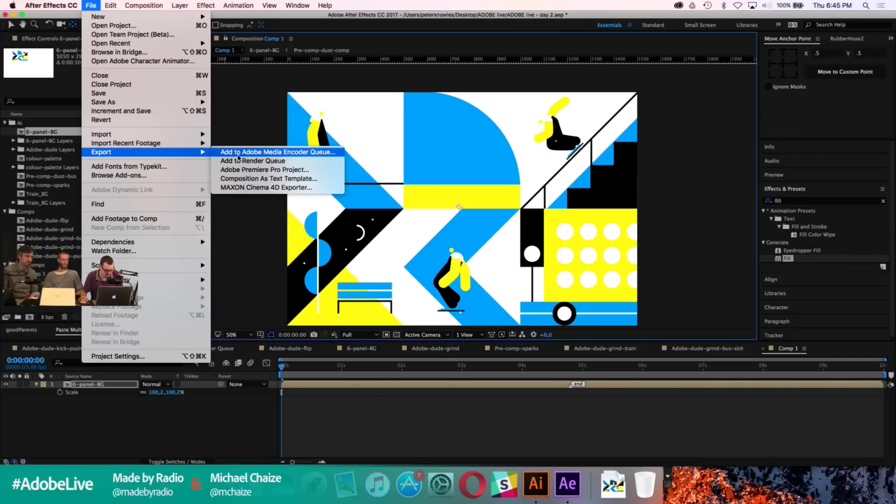
{"action": "left_click", "coordinate": [248, 161]}
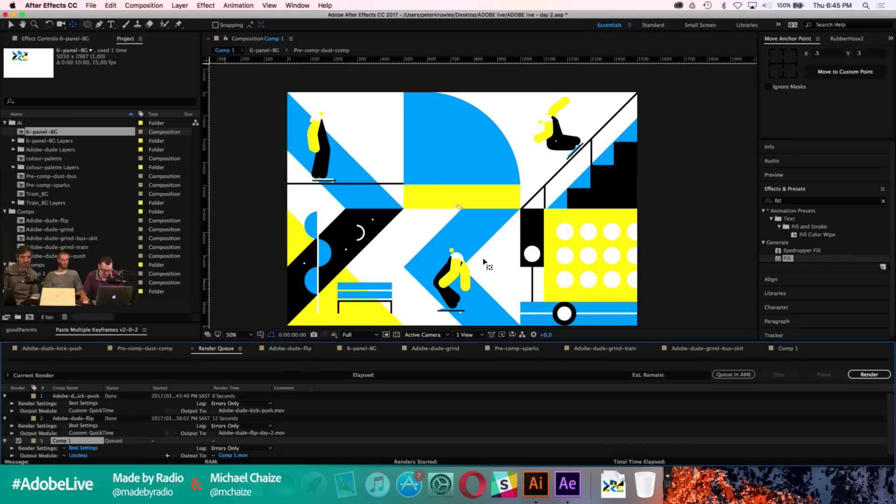
Step: Set Comp 1's output module to QuickTime with the H.264 video codec
{"action": "left_click", "coordinate": [80, 456]}
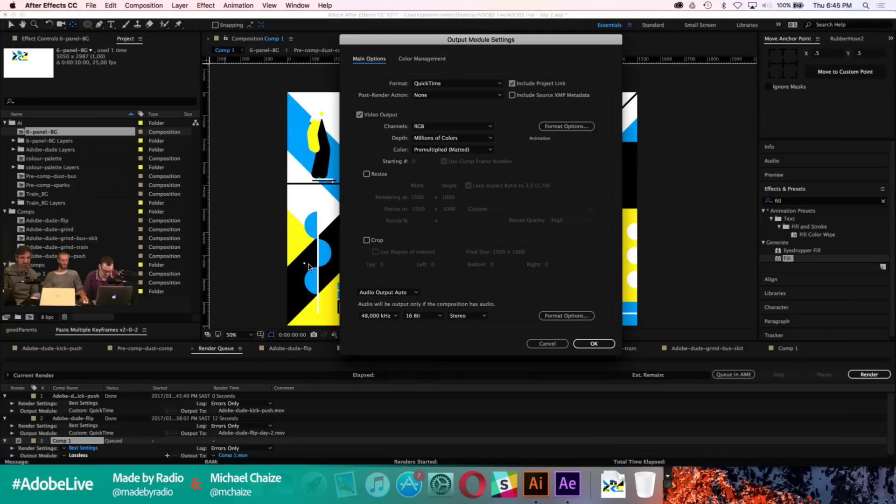
{"action": "left_click", "coordinate": [541, 127]}
{"action": "left_click", "coordinate": [431, 96]}
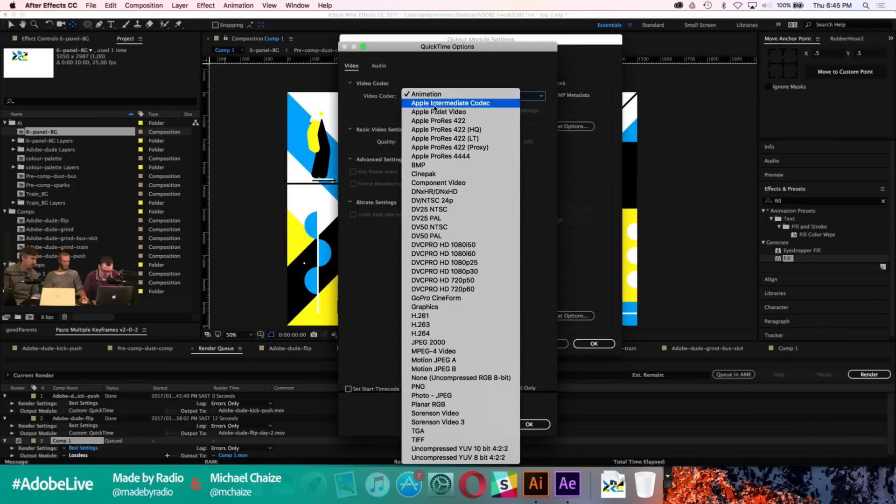
{"action": "left_click", "coordinate": [432, 334]}
{"action": "left_click", "coordinate": [525, 424]}
{"action": "left_click", "coordinate": [592, 344]}
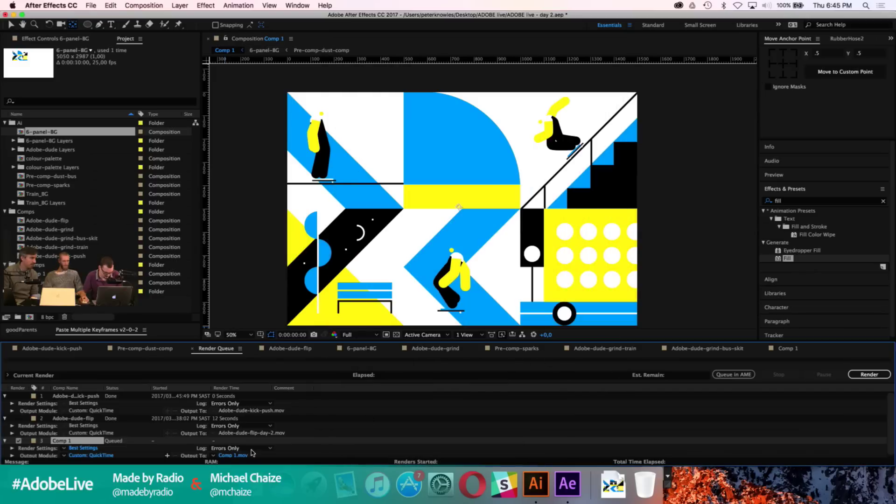
Step: Name Comp 1's output movie Adobe-live in the renders folder and start the render
{"action": "left_click", "coordinate": [236, 455]}
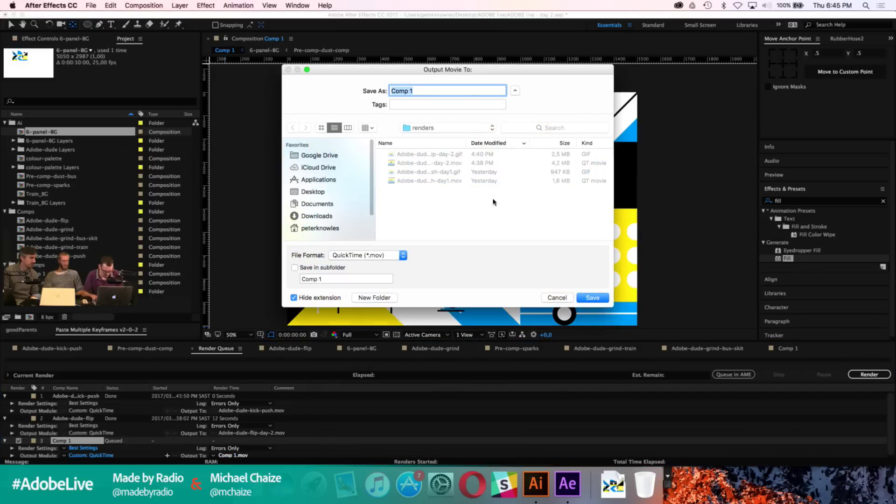
{"action": "type", "text": "Adobe-live"}
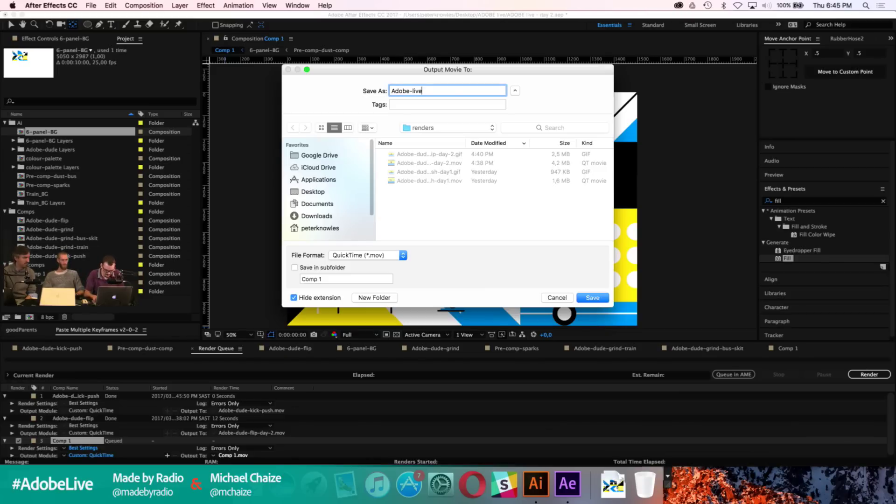
{"action": "key", "text": "Return"}
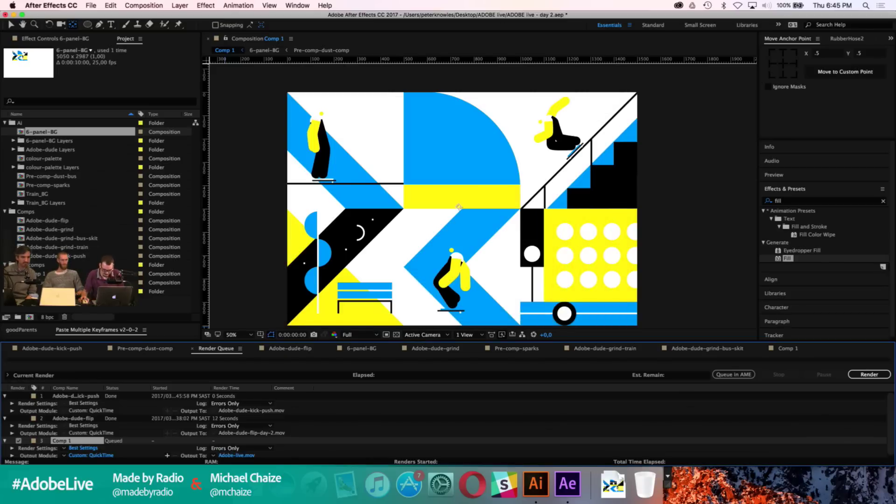
{"action": "left_click", "coordinate": [864, 375]}
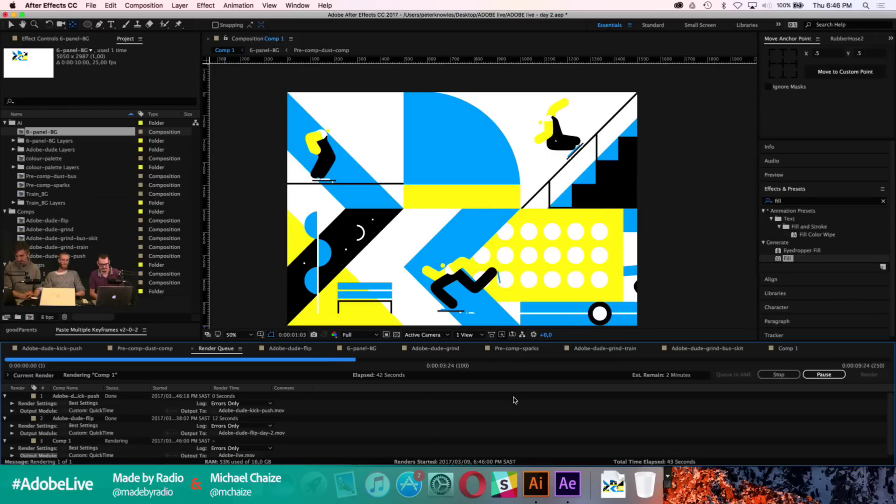
Step: Launch Photoshop during the render, and return to After Effects to check the render queue
{"action": "key", "text": "super+space"}
{"action": "type", "text": "PH"}
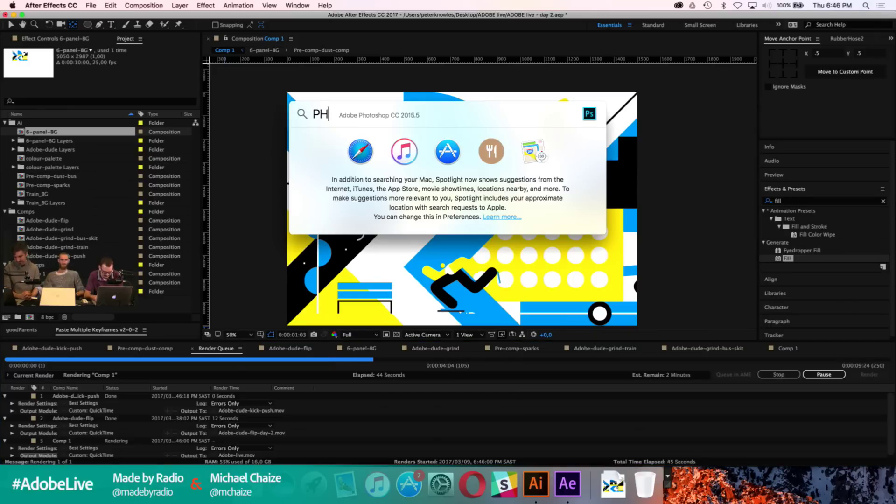
{"action": "type", "text": "OTO"}
{"action": "key", "text": "Return"}
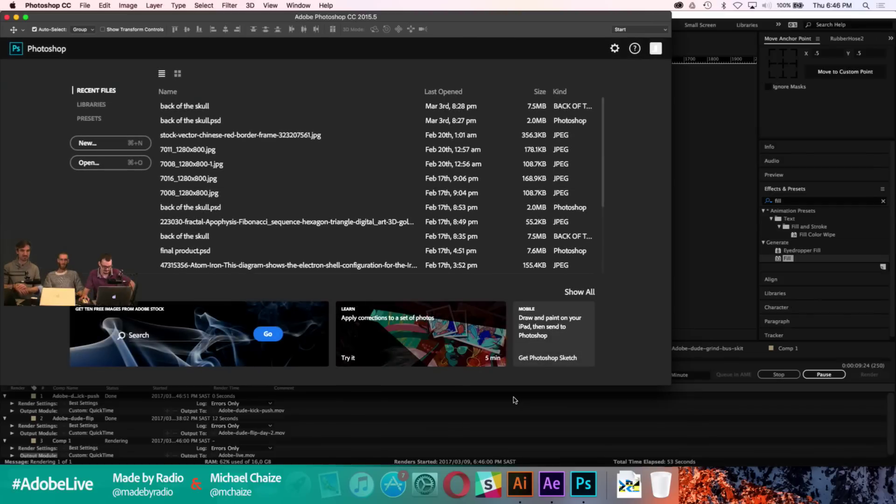
{"action": "left_click", "coordinate": [477, 423]}
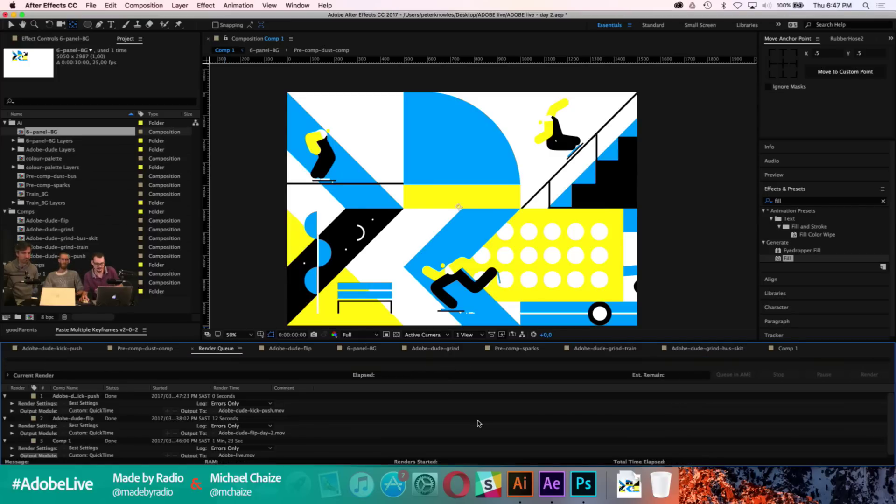
Step: Switch to Photoshop and import Adobe-live.mov as video frames to layers, from beginning to end, as a frame animation
{"action": "left_click", "coordinate": [587, 486]}
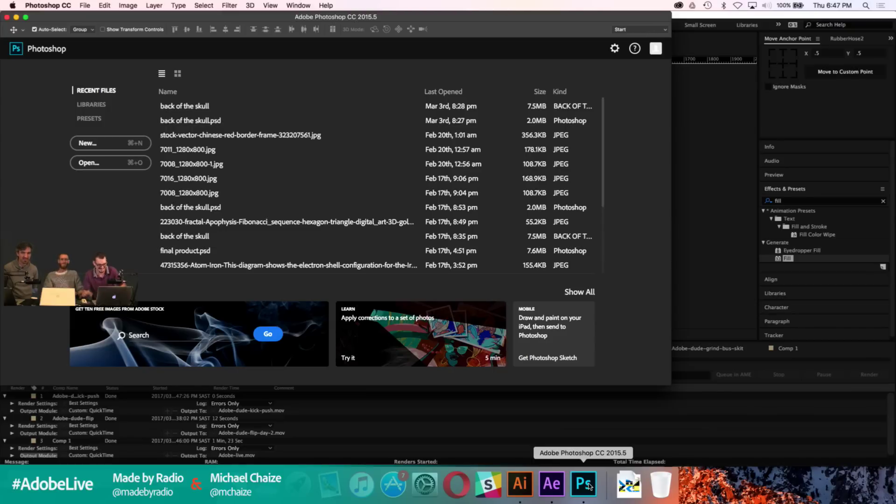
{"action": "left_click", "coordinate": [84, 5]}
{"action": "mouse_move", "coordinate": [130, 227]}
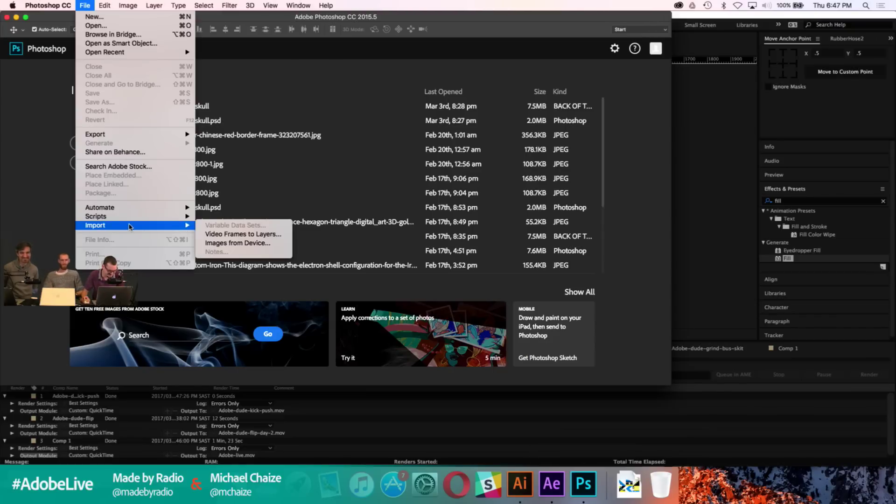
{"action": "left_click", "coordinate": [243, 234]}
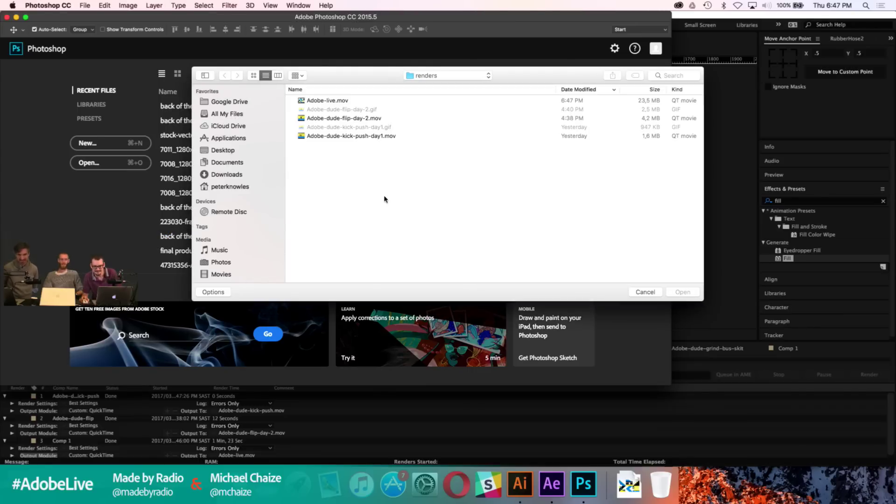
{"action": "double_click", "coordinate": [320, 102]}
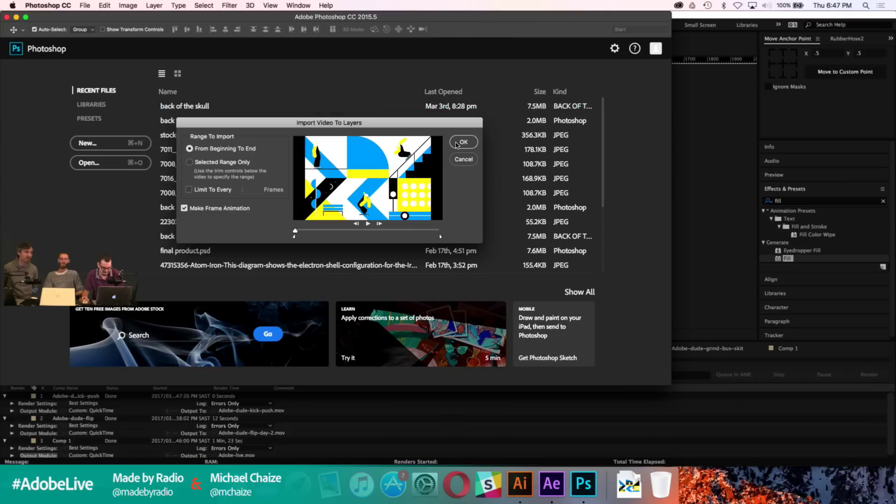
{"action": "left_click", "coordinate": [461, 142]}
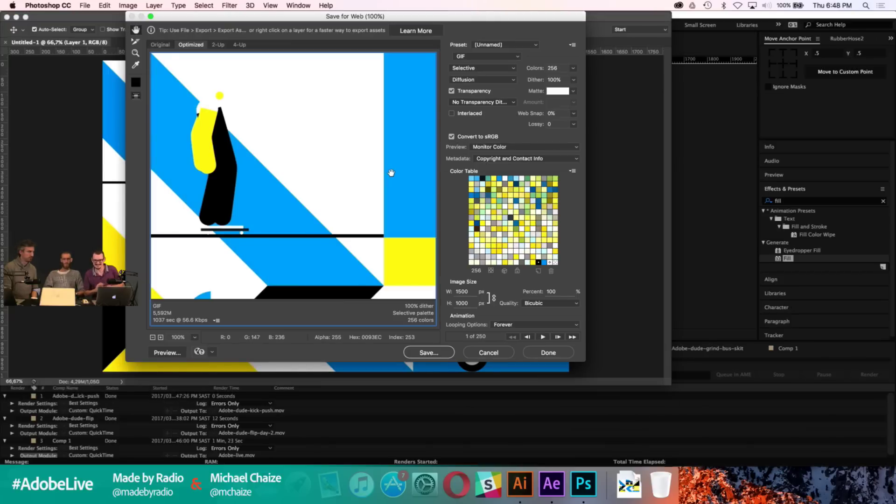
Step: Save the animation for web as a 256-colour, forever-looping GIF named ADOBE-LIVE!.gif in the renders folder
{"action": "left_click", "coordinate": [436, 355]}
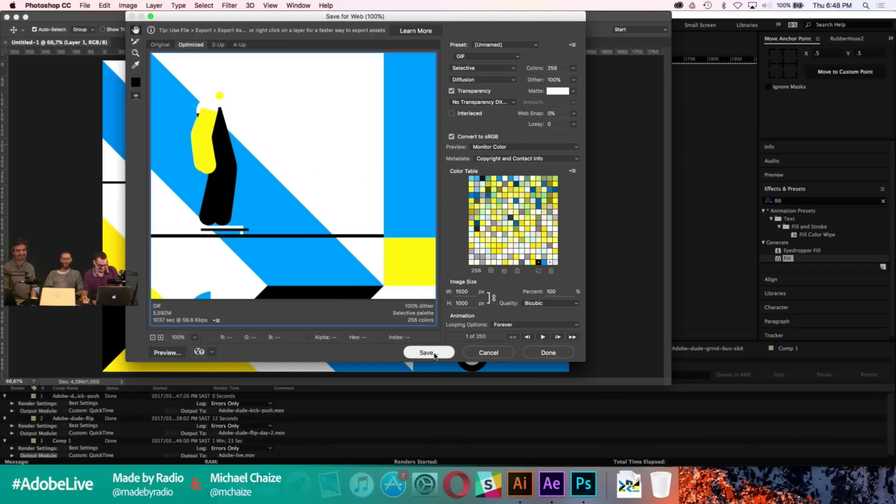
{"action": "type", "text": "ADOBE-L"}
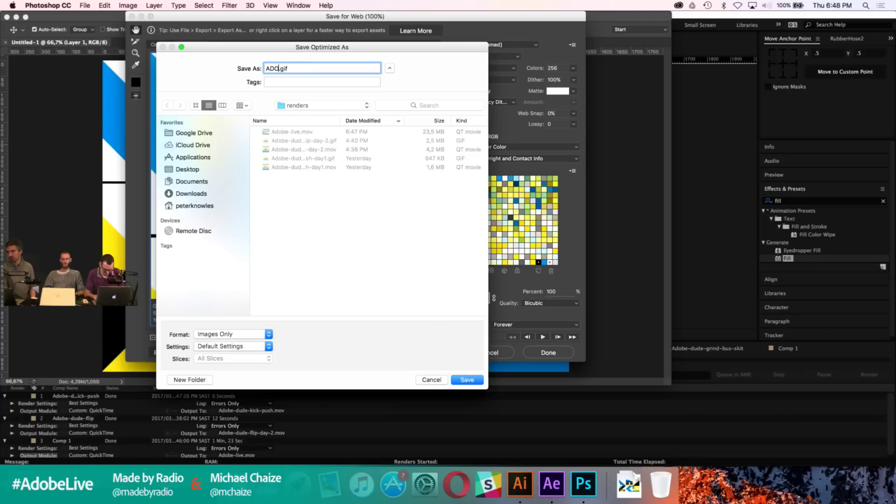
{"action": "type", "text": "IVE"}
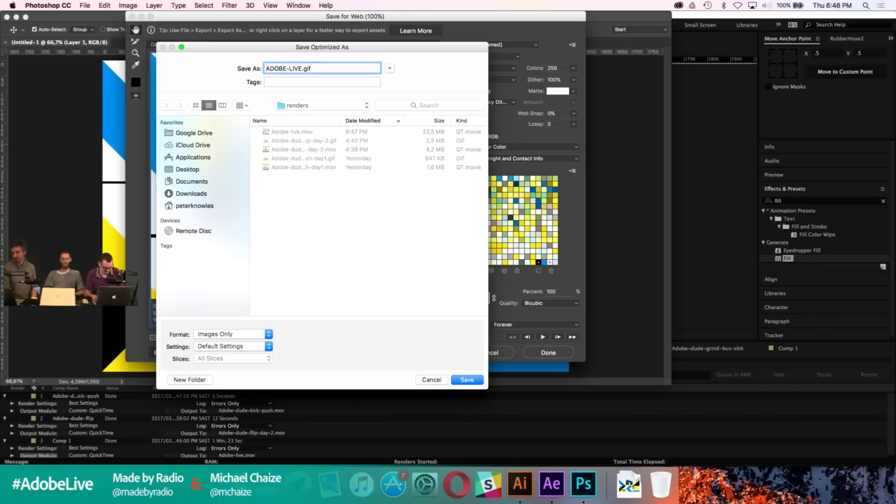
{"action": "type", "text": "!"}
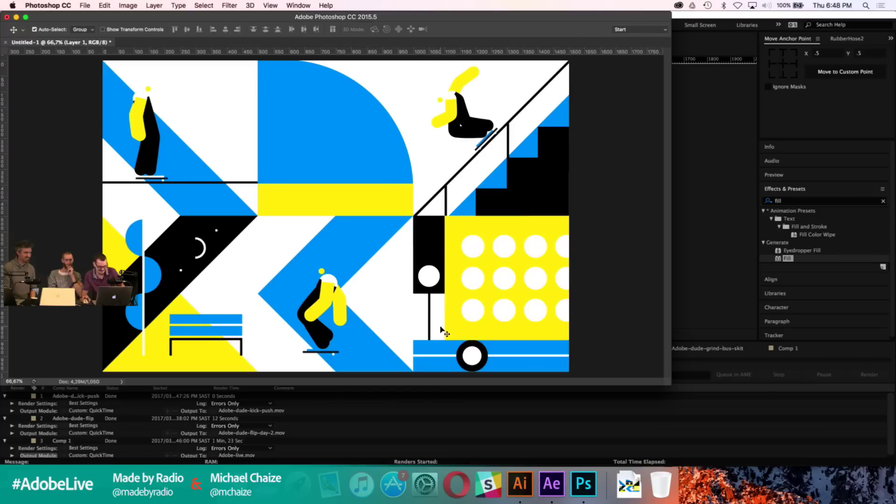
Step: Switch to Finder and preview ADOBE-LIVE!.gif to check how the animation loops
{"action": "left_click", "coordinate": [234, 484]}
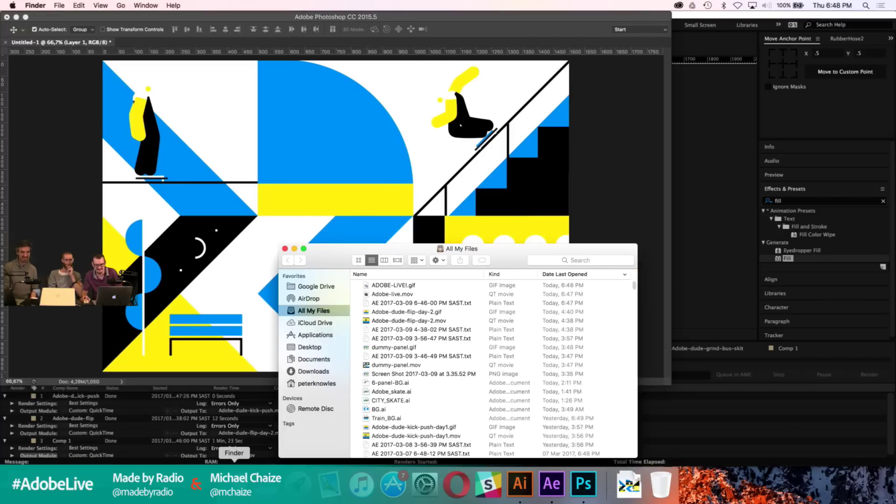
{"action": "left_click", "coordinate": [398, 286]}
{"action": "key", "text": "space"}
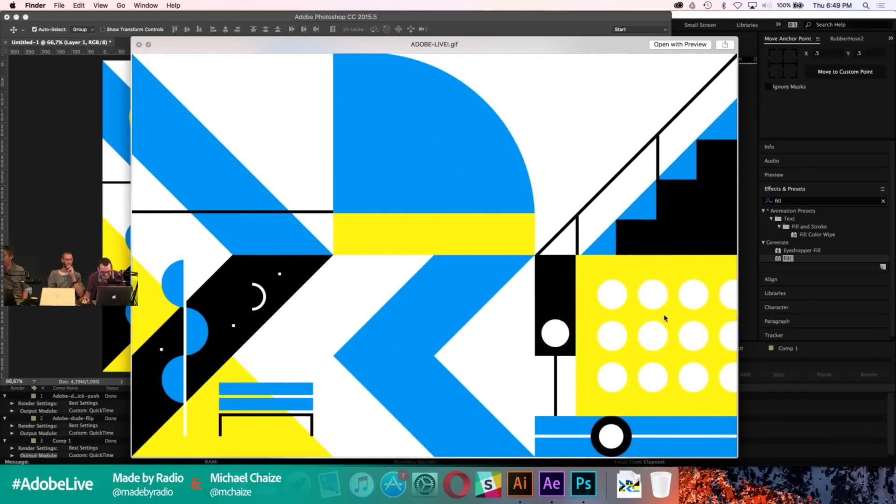
{"action": "key", "text": "space"}
Step: Switch to After Effects, open 6-panel-BG and move the current time to the end marker at 0:00:04:20
{"action": "key", "text": "super+Tab"}
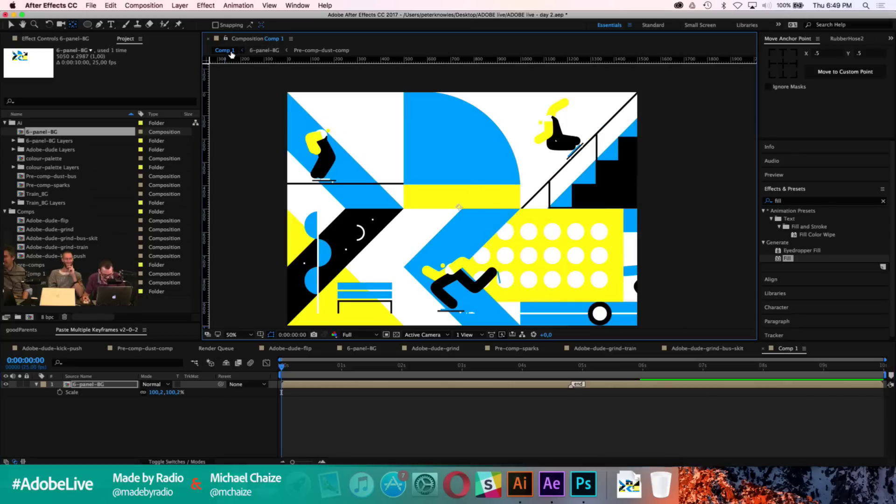
{"action": "left_click", "coordinate": [353, 384]}
{"action": "double_click", "coordinate": [354, 383]}
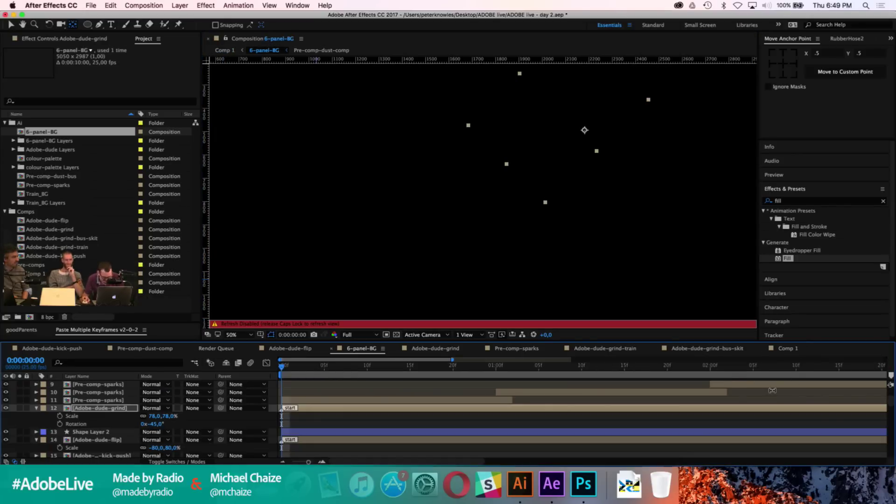
{"action": "key", "text": "Caps_Lock"}
{"action": "scroll", "coordinate": [729, 381], "scroll_direction": "down", "scroll_amount": 2}
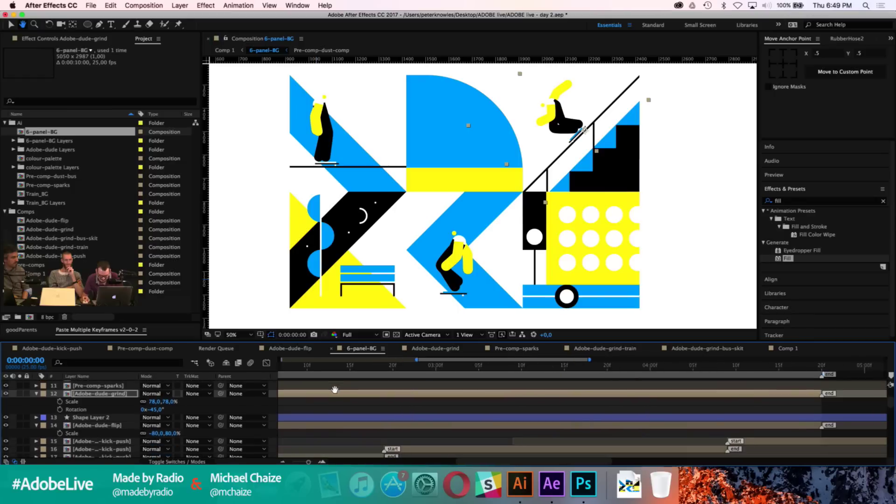
{"action": "left_click", "coordinate": [823, 370]}
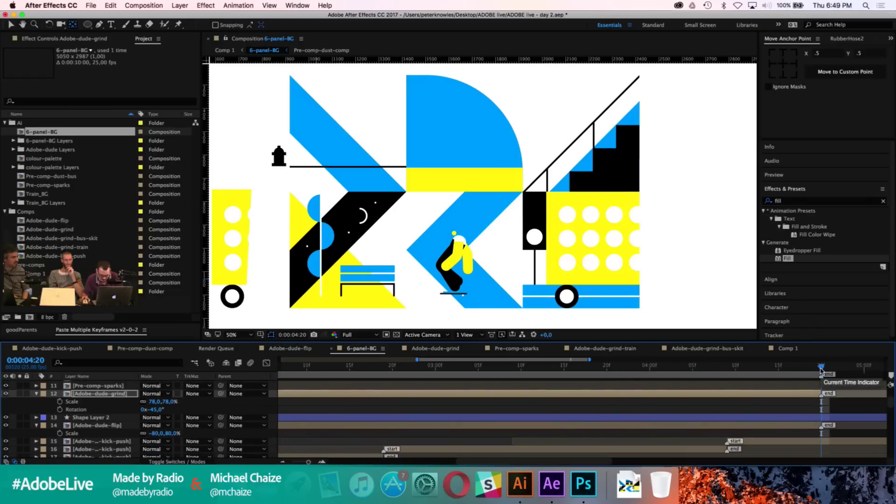
Step: Switch to Photoshop, dismiss the Save for Web export and show the animation's frame timeline
{"action": "left_click", "coordinate": [584, 485]}
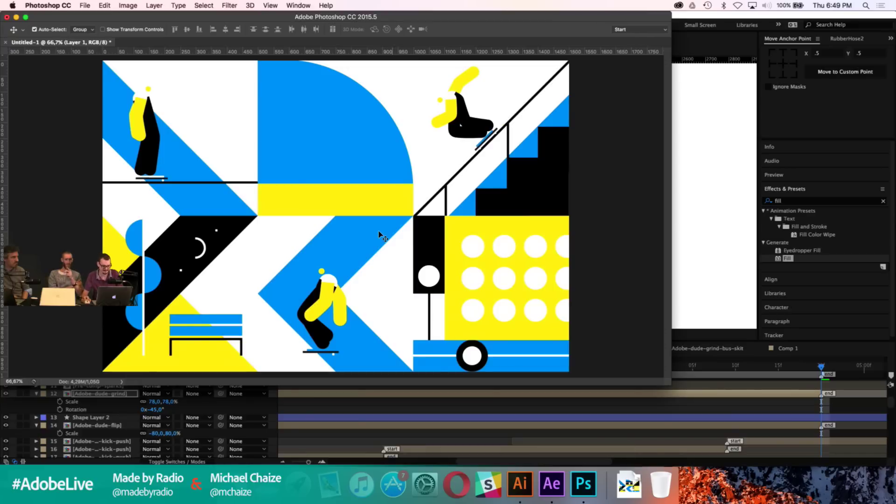
{"action": "key", "text": "super+s"}
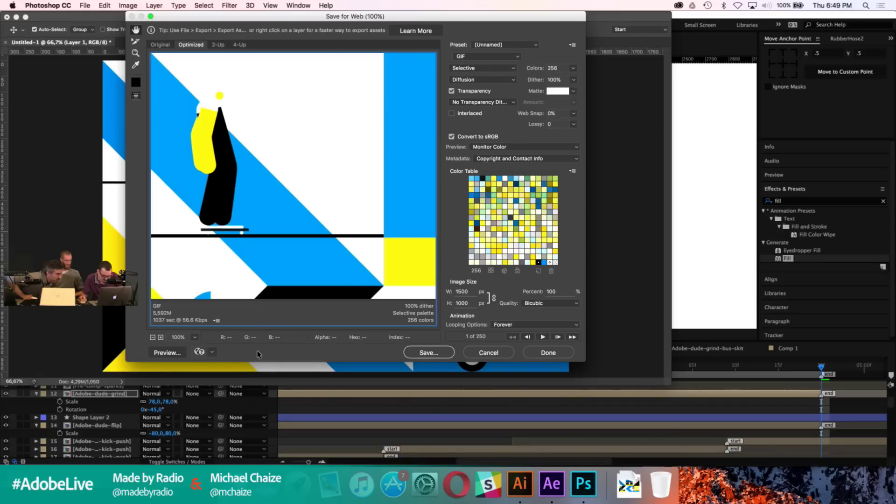
{"action": "left_click", "coordinate": [478, 354]}
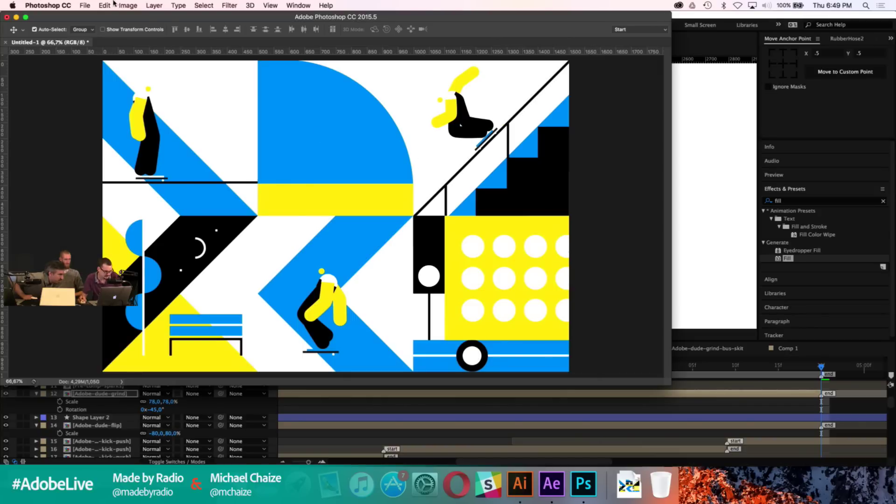
{"action": "left_click", "coordinate": [299, 6]}
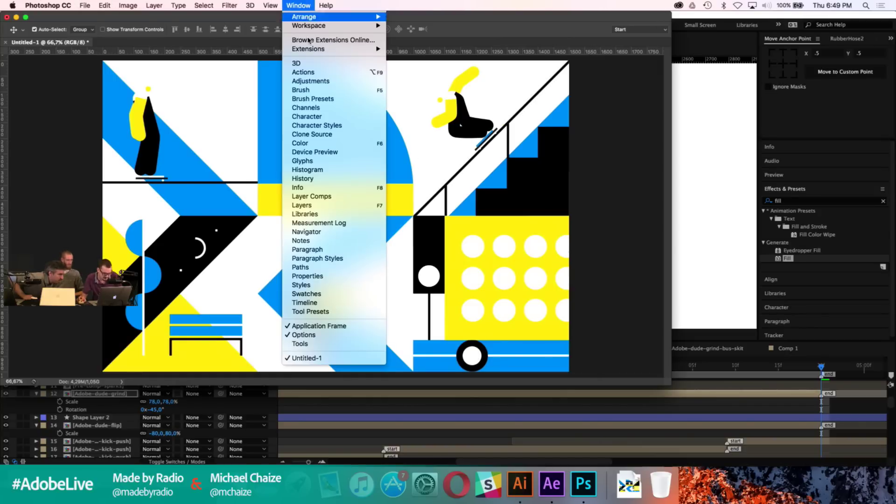
{"action": "left_click", "coordinate": [314, 302]}
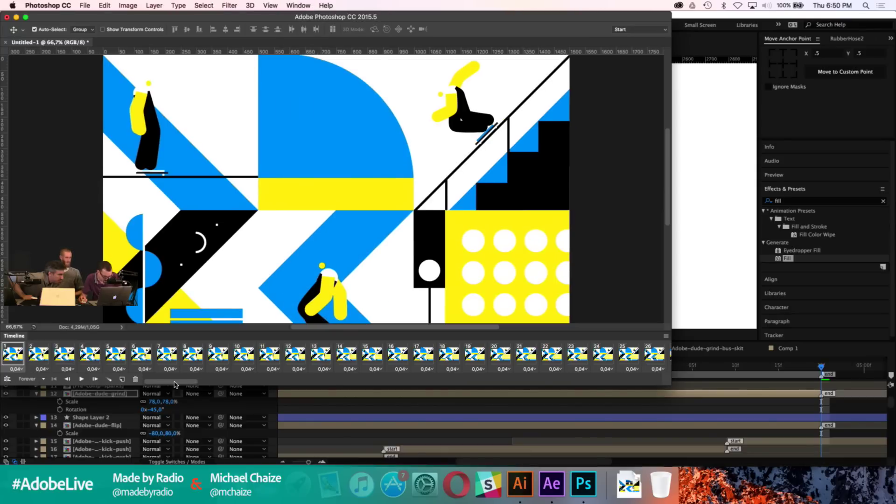
Step: Delete frames 121 through 250 from the animation so that it ends at frame 120
{"action": "left_click_drag", "start_coordinate": [175, 385], "coordinate": [391, 384]}
{"action": "left_click", "coordinate": [447, 357]}
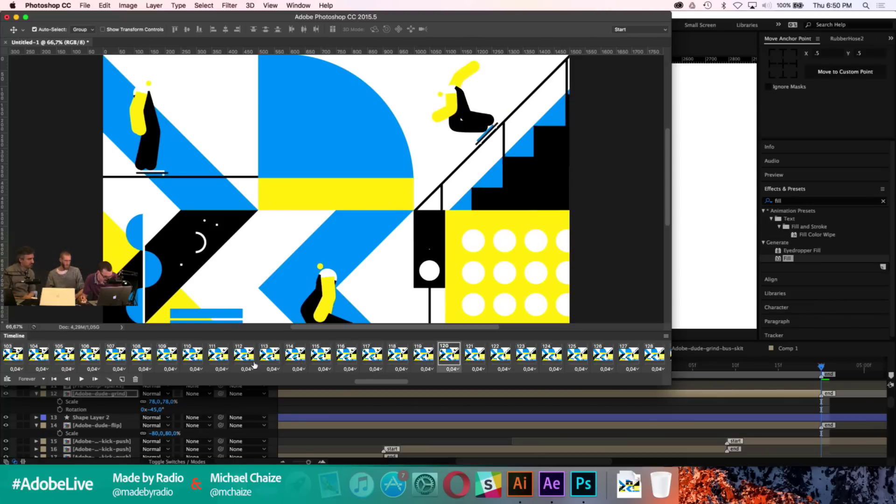
{"action": "left_click", "coordinate": [477, 355]}
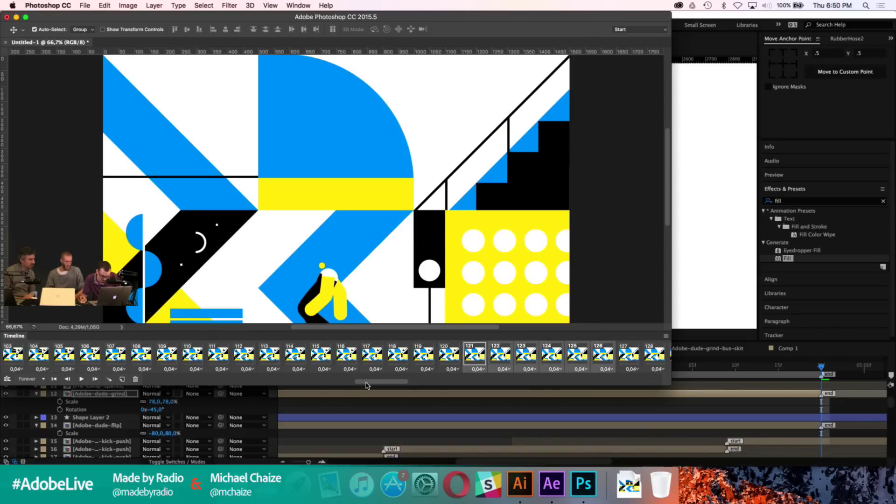
{"action": "mouse_move", "coordinate": [368, 381]}
{"action": "left_mouse_down"}
{"action": "mouse_move", "coordinate": [539, 371]}
{"action": "mouse_move", "coordinate": [672, 376]}
{"action": "left_mouse_up"}
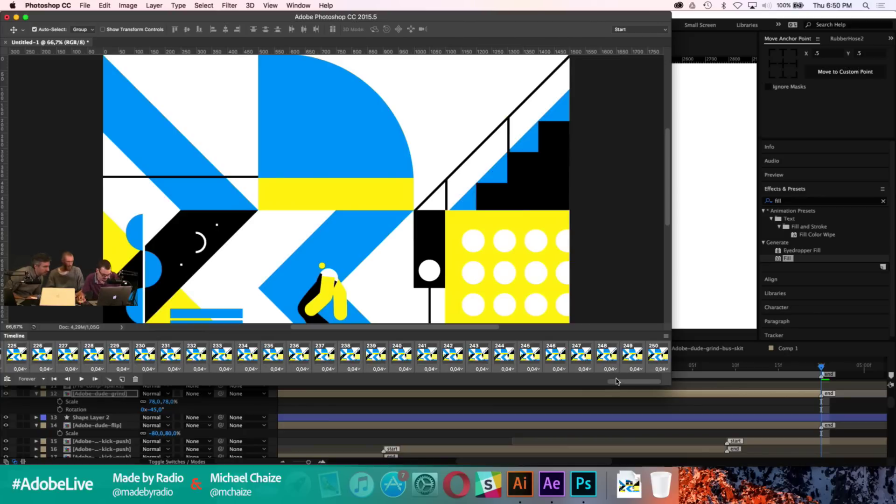
{"action": "left_click", "coordinate": [136, 379]}
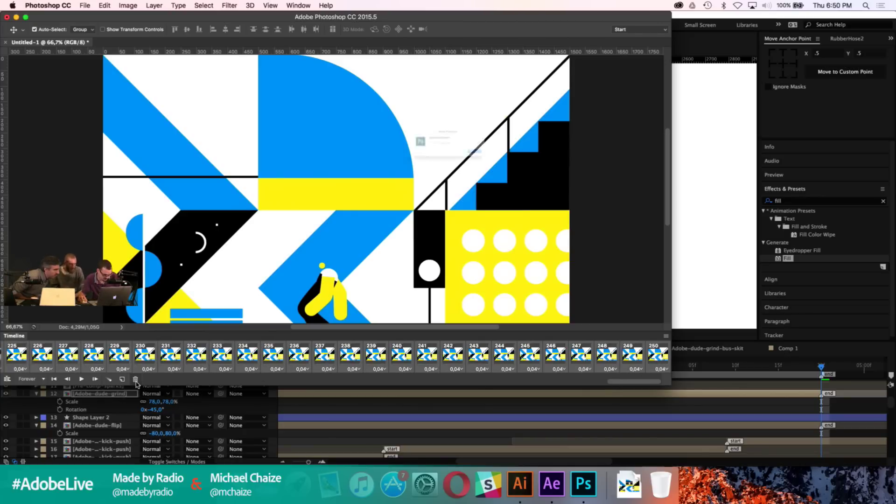
{"action": "left_click", "coordinate": [510, 164]}
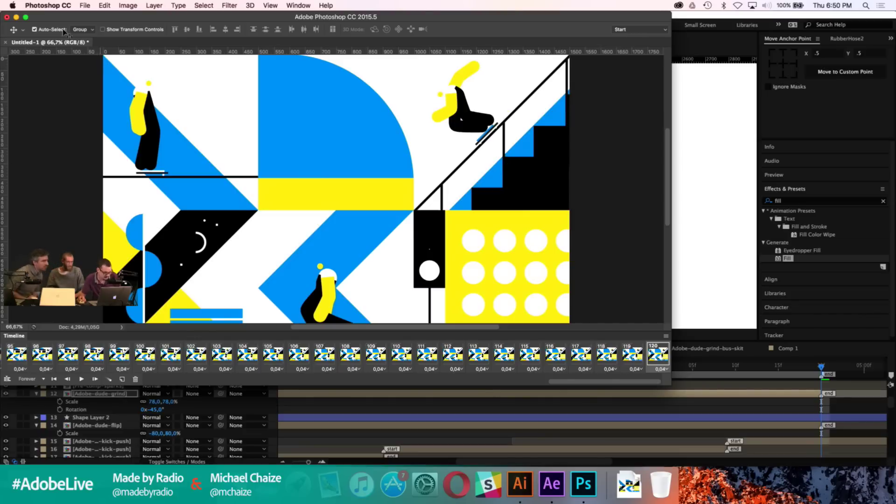
Step: Save the trimmed animation for web as a 1500 x 1000, 256-colour, forever-looping GIF named Adobe.gif
{"action": "key", "text": "super+alt+shift+s"}
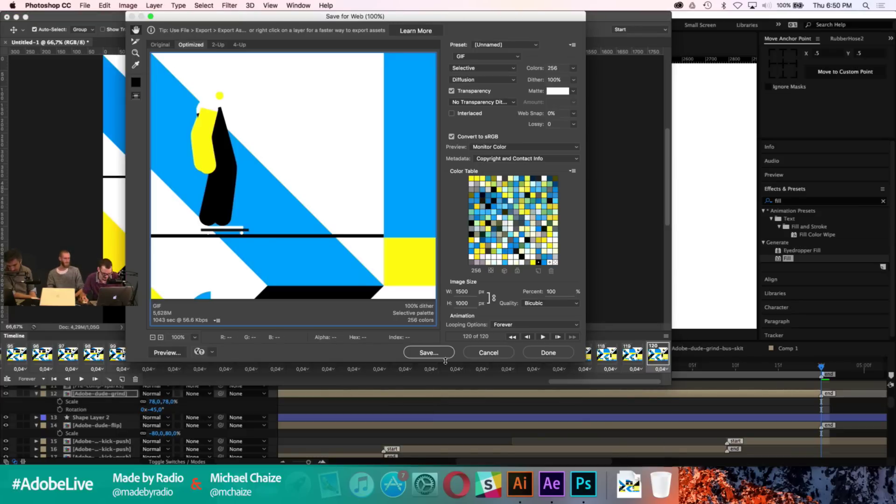
{"action": "left_click", "coordinate": [428, 353]}
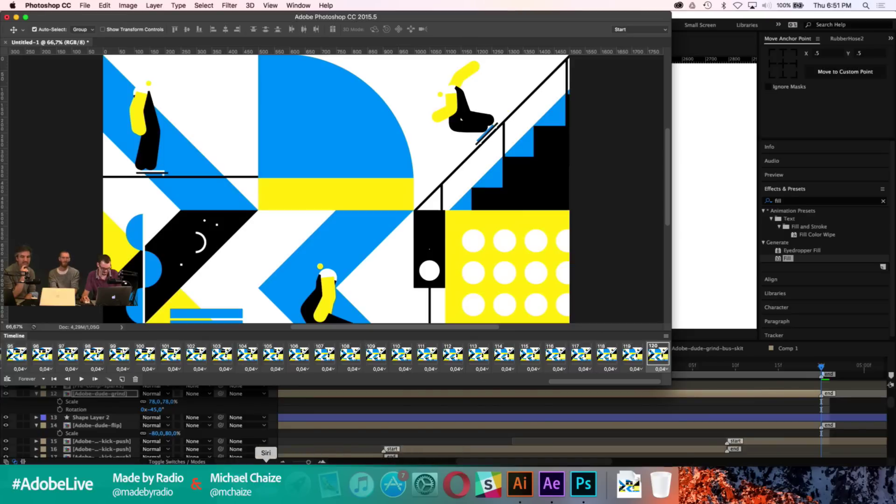
Step: Switch to Finder and preview Adobe.gif to check how the trimmed animation loops
{"action": "left_click", "coordinate": [234, 485]}
{"action": "left_click", "coordinate": [389, 286]}
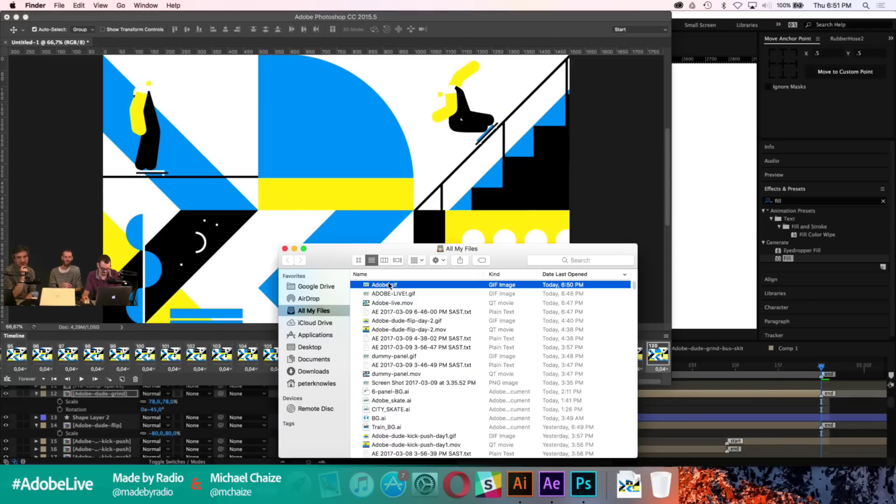
{"action": "key", "text": "space"}
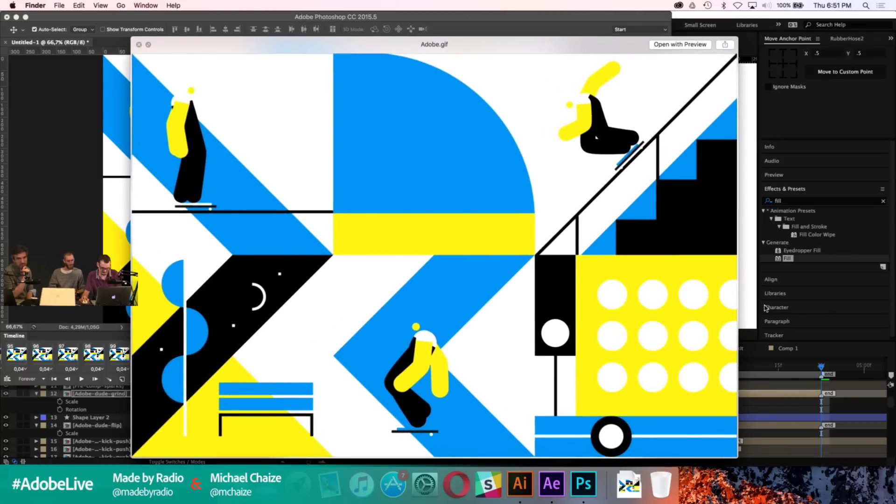